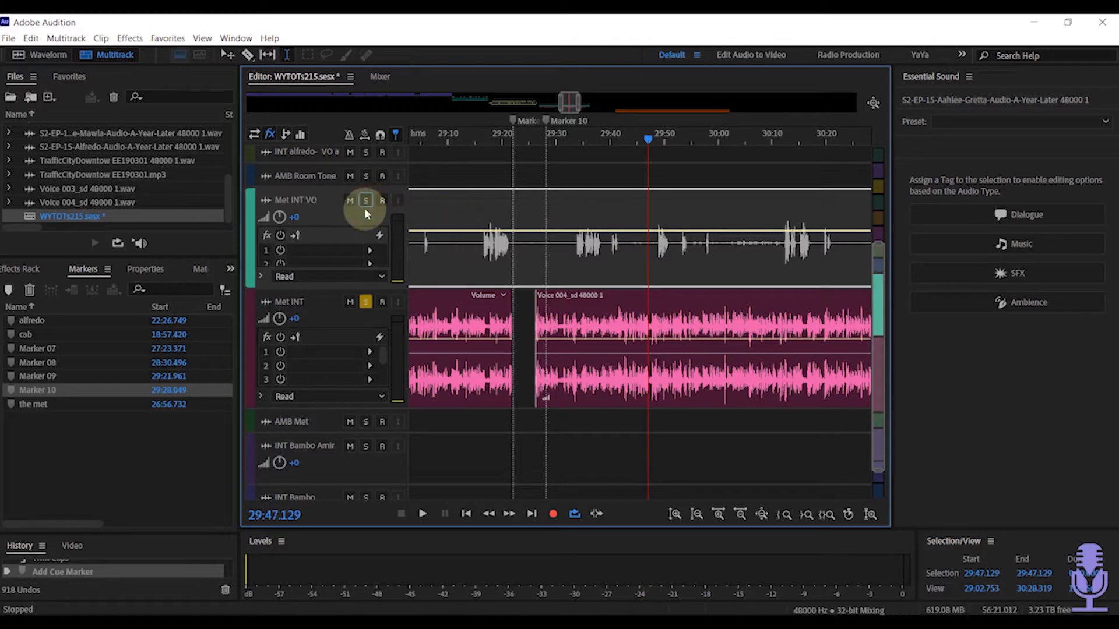
- Turn off solo on the Met INT and Met INT VO tracks and play both together from about 29:27
click(366, 308)
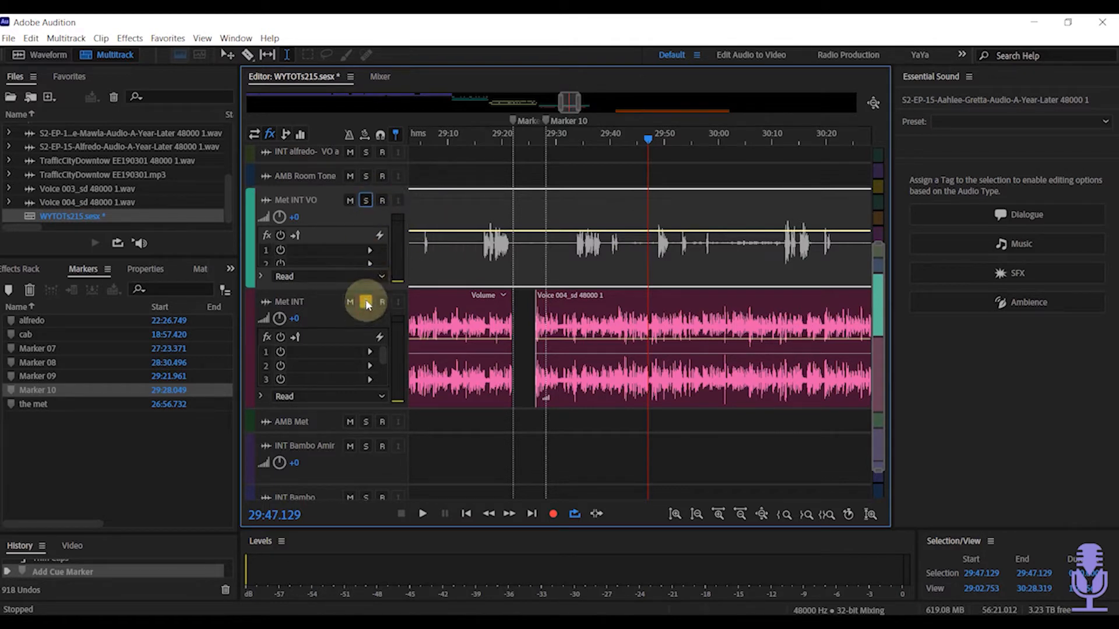
click(562, 304)
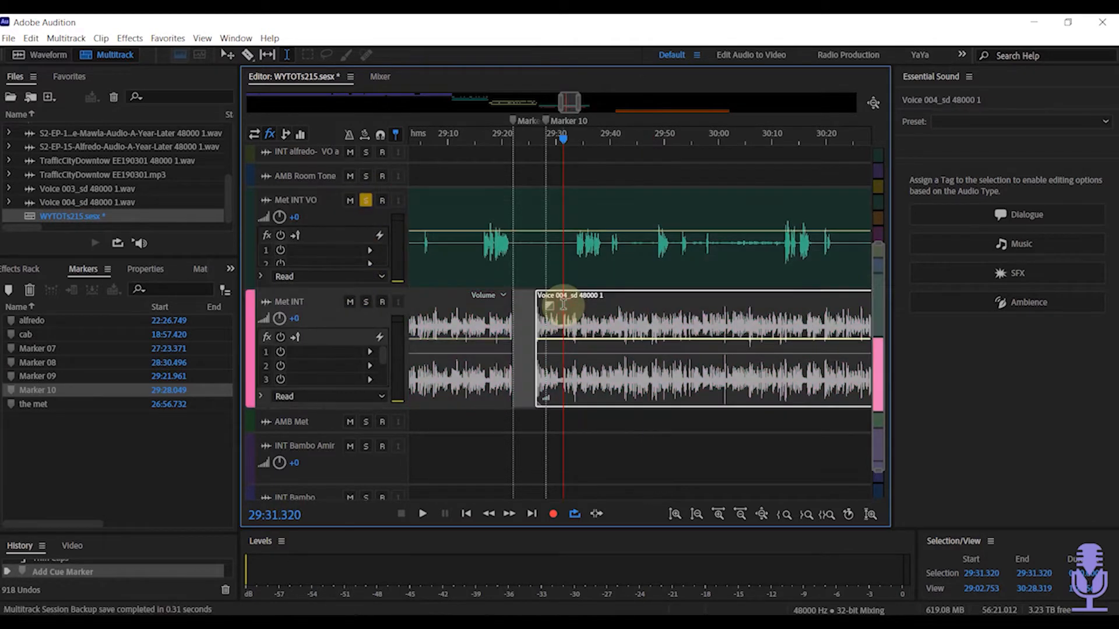
click(369, 203)
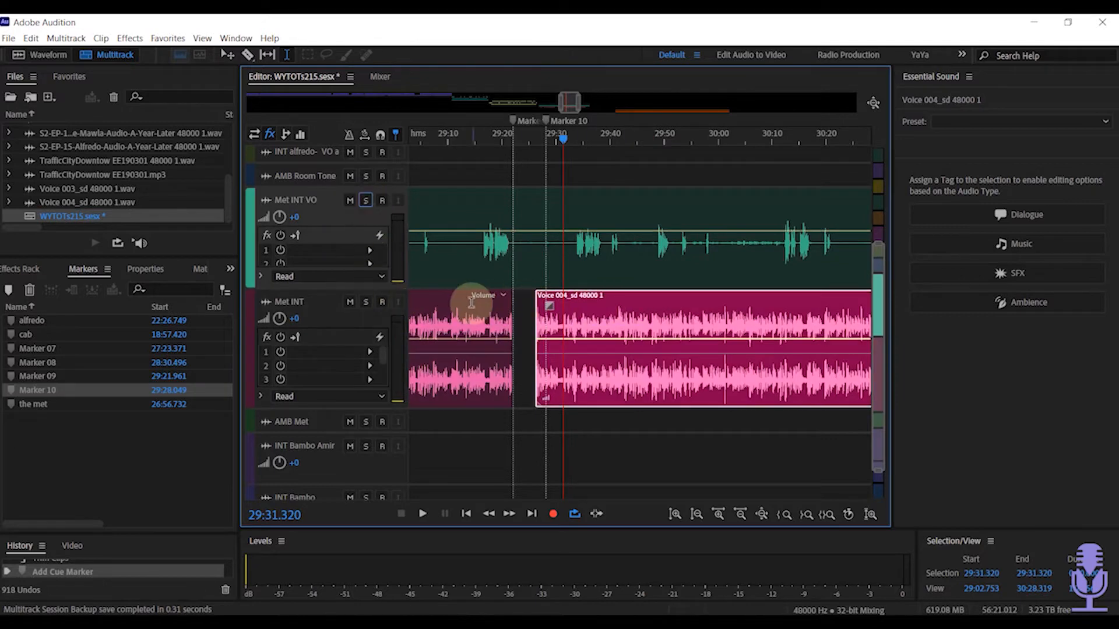
click(540, 276)
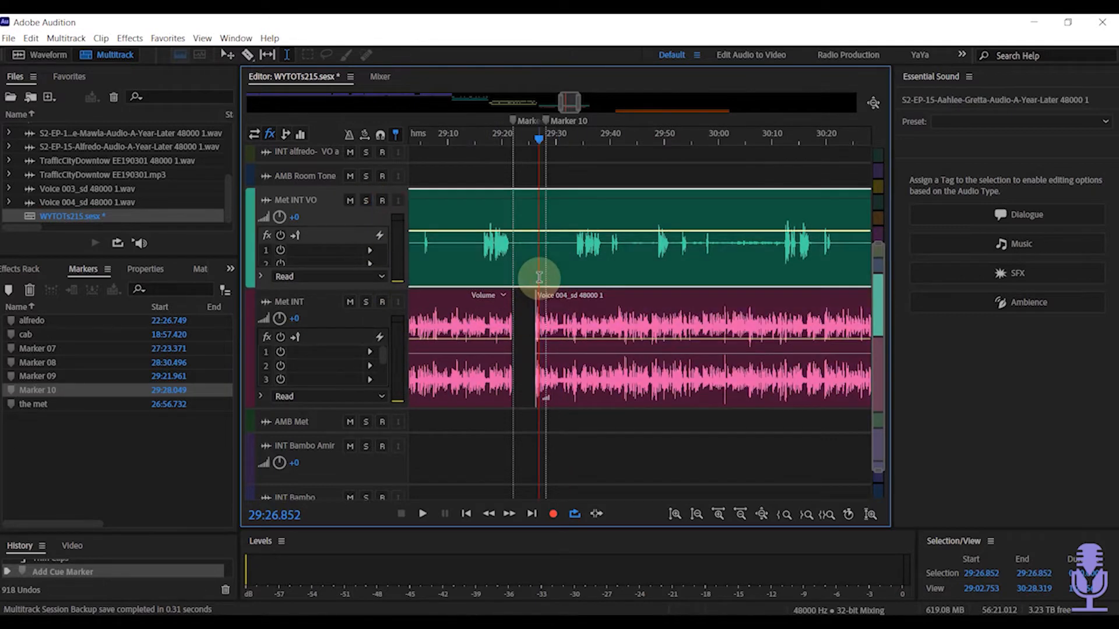
key(space)
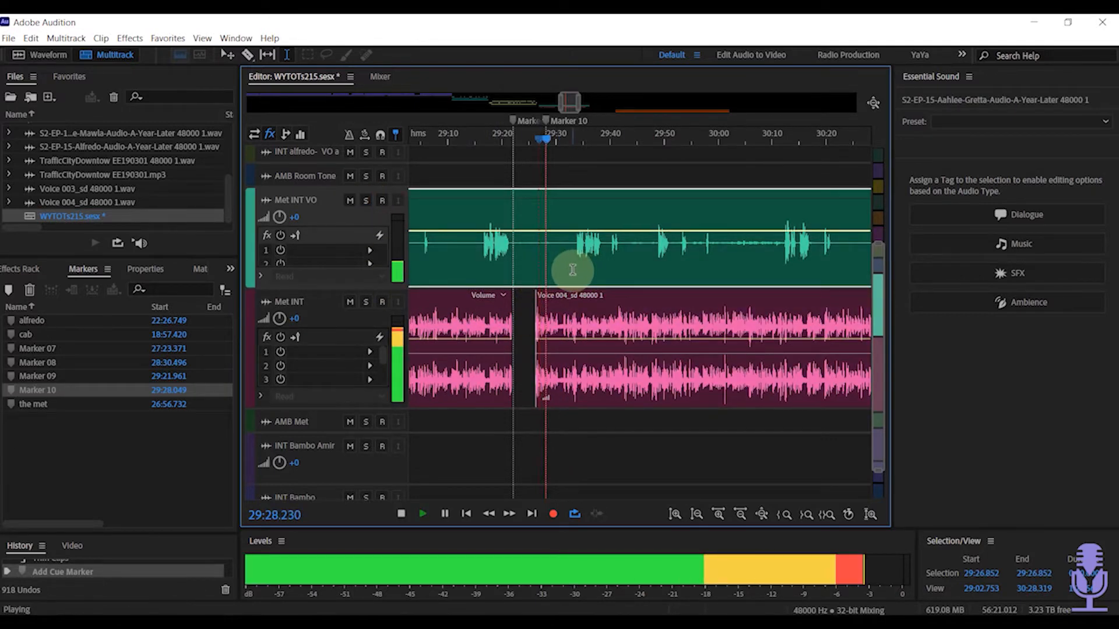
key(space)
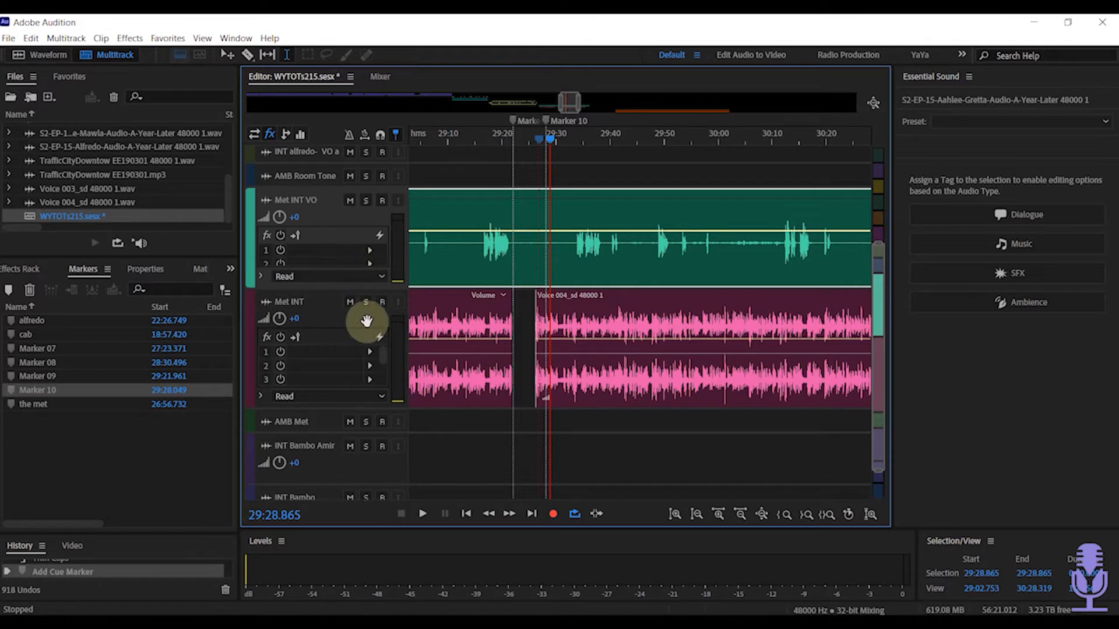
- Mute the Met INT track temporarily to hear the Met INT VO track alone from about 29:35, and unmute it
click(353, 301)
click(583, 238)
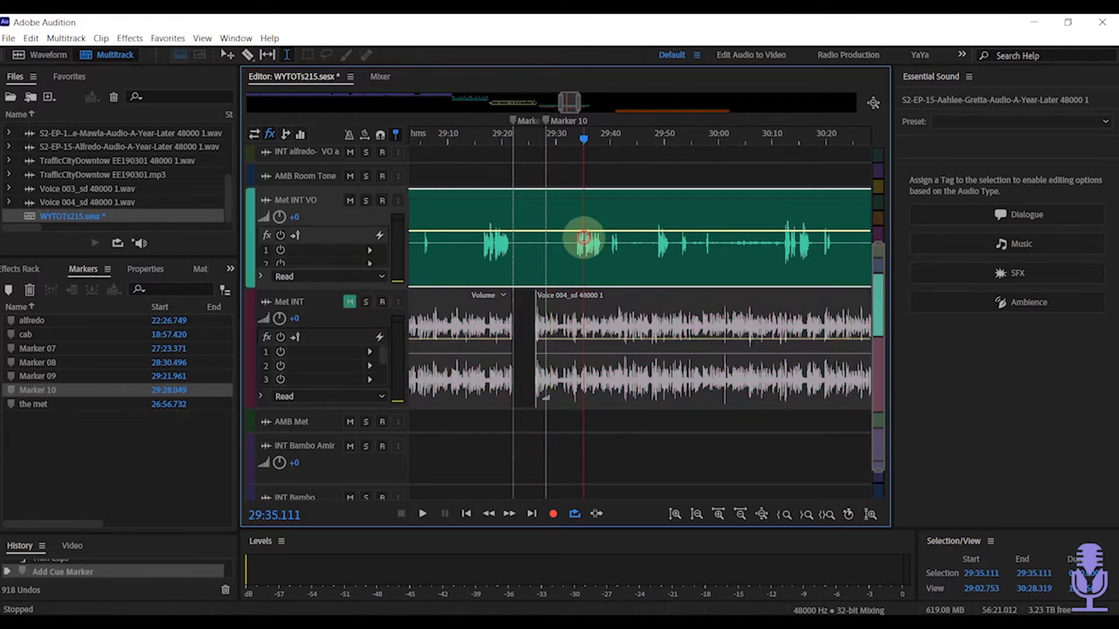
key(space)
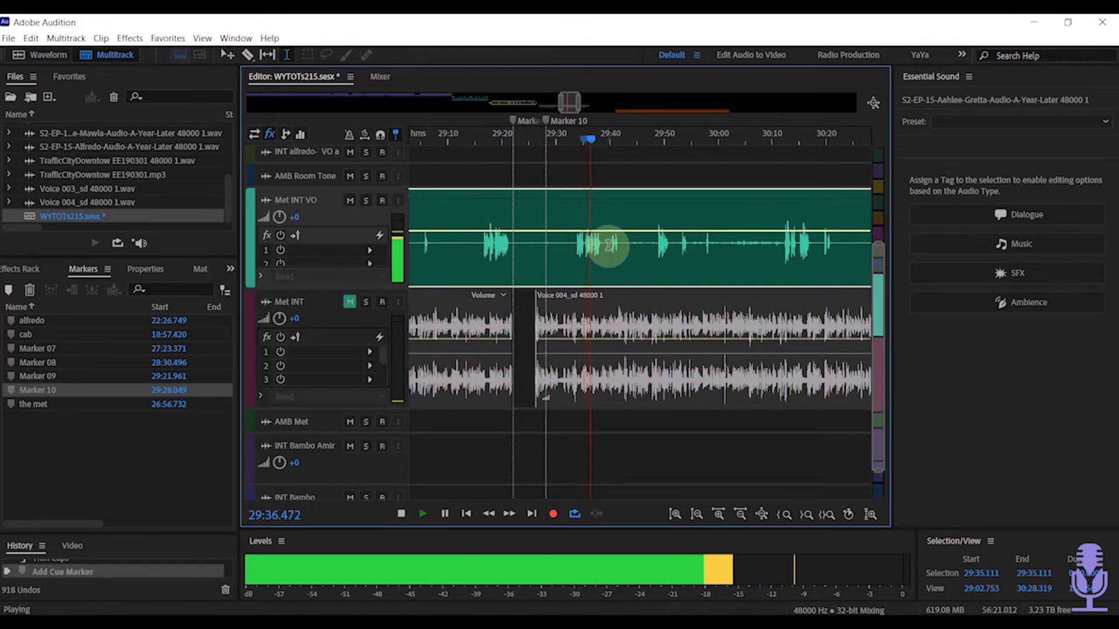
key(space)
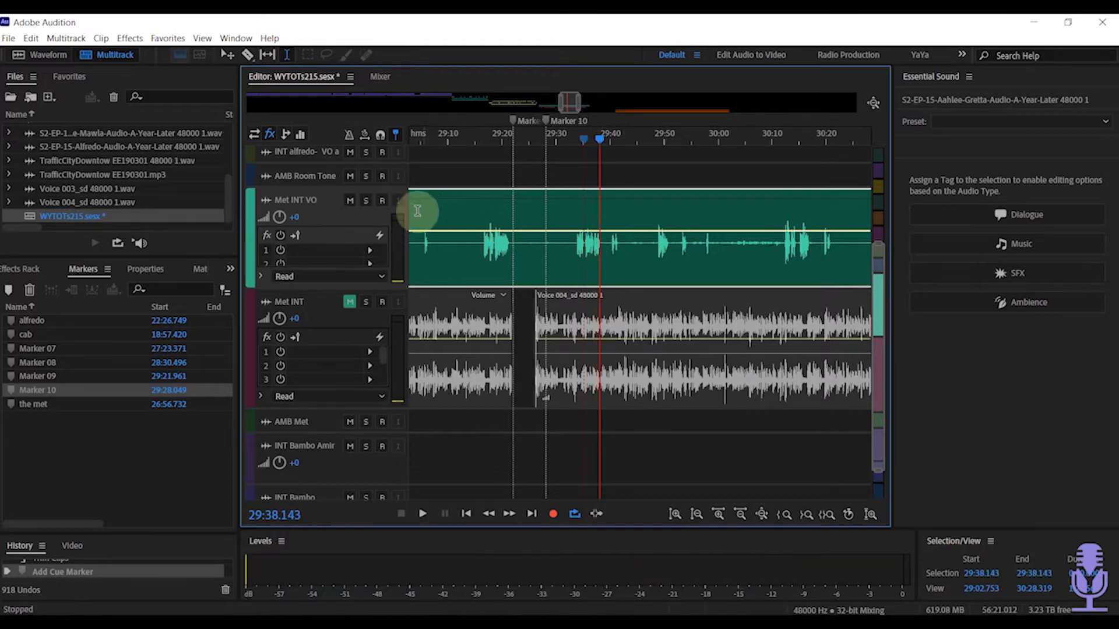
click(349, 302)
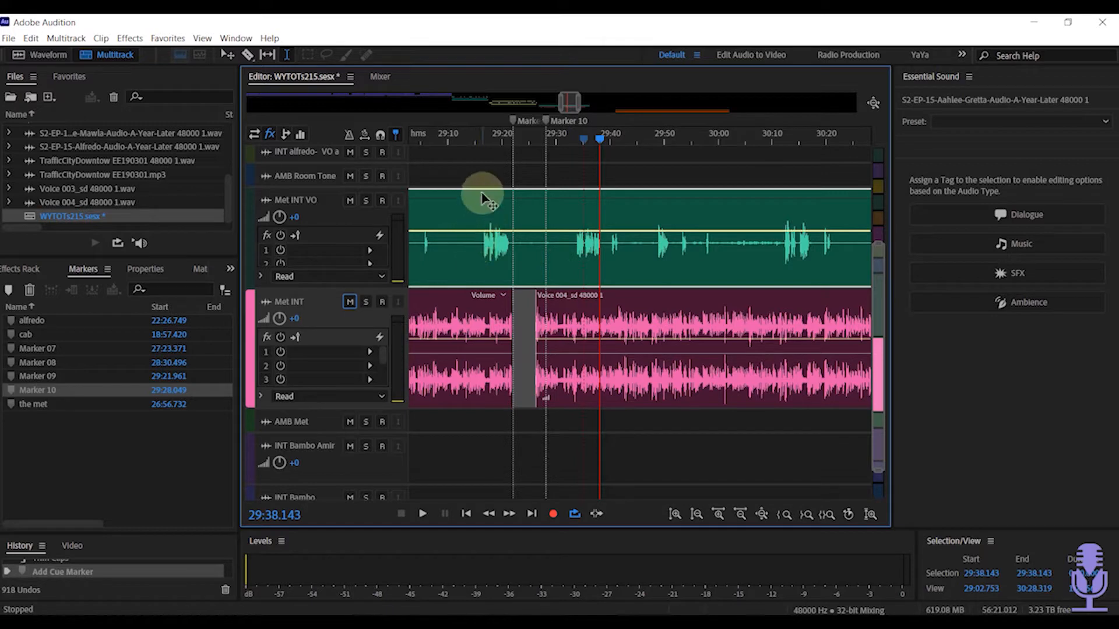
- Move the Met INT VO clip about 5 seconds later so its speech fills the gap in Met INT, and play that passage
mouse_move(483, 197)
mouse_down()
mouse_move(517, 205)
mouse_move(511, 221)
mouse_up()
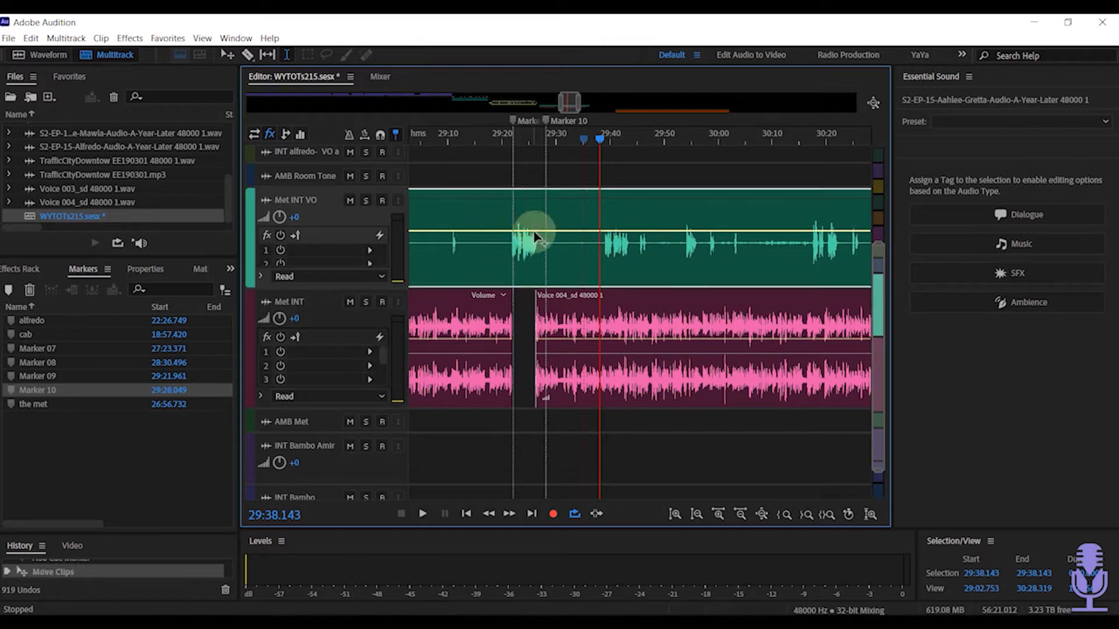
click(525, 237)
key(space)
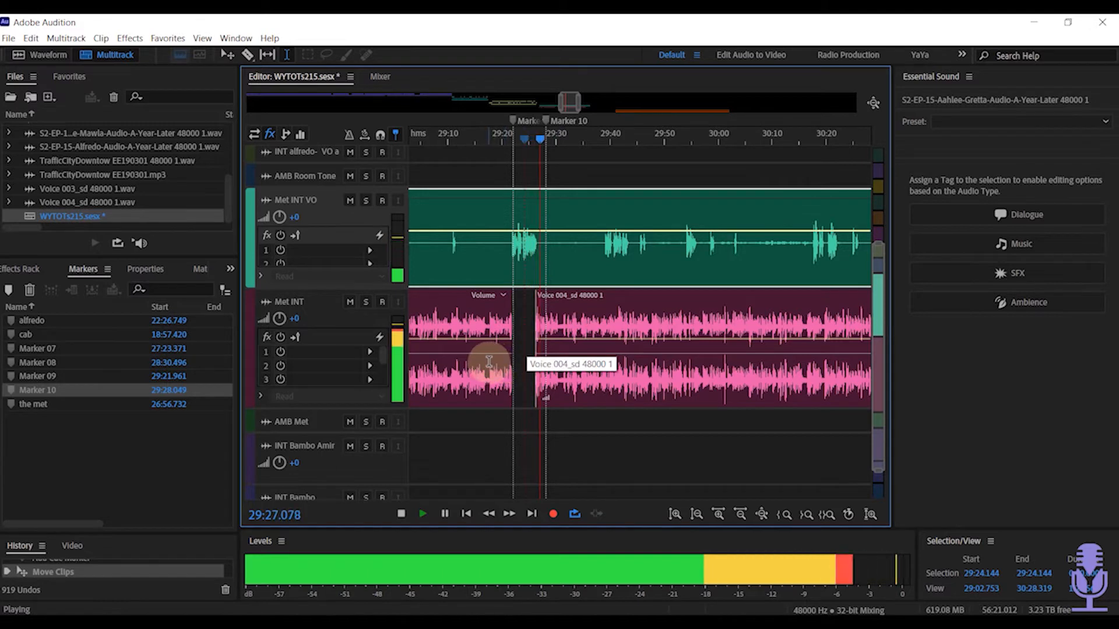
key(space)
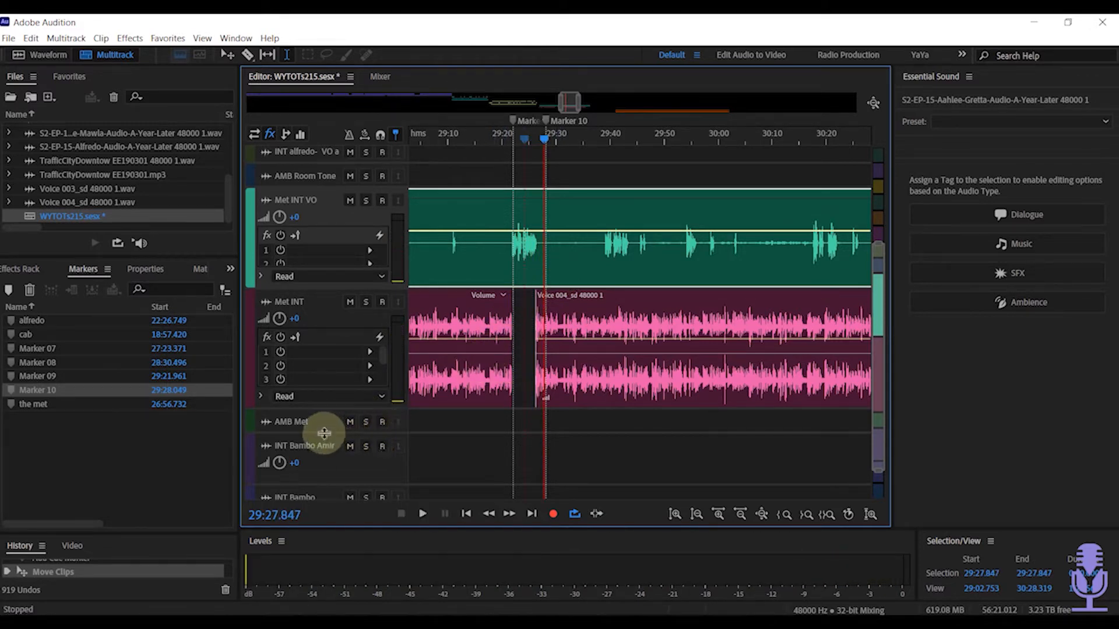
- Increase the height of the AMB Met track until its effects slots are shown
drag(321, 433, 324, 516)
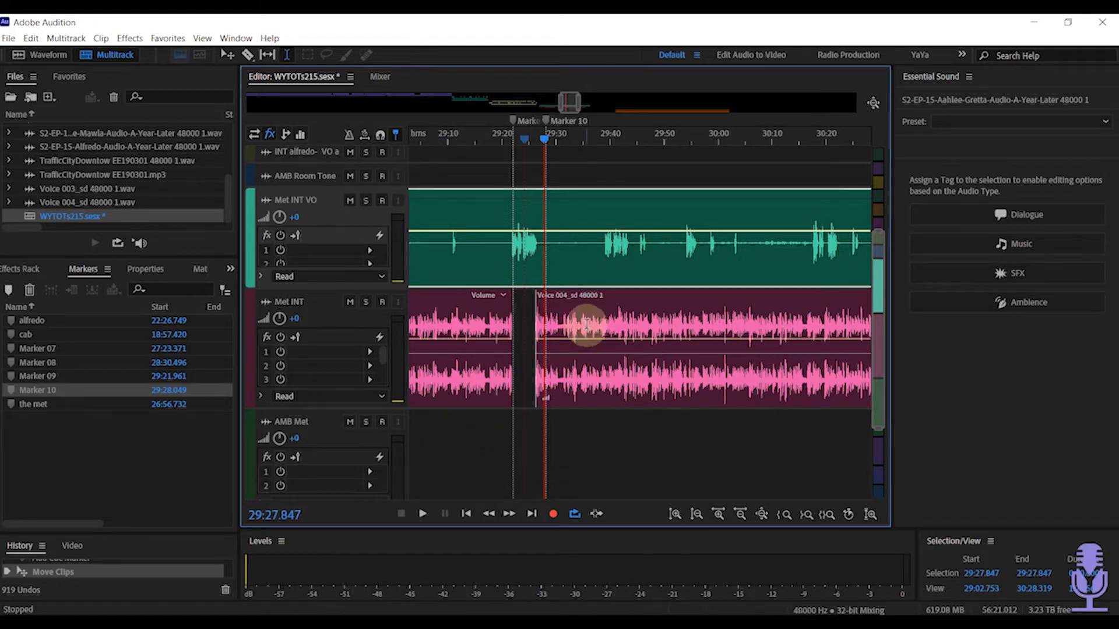
click(563, 324)
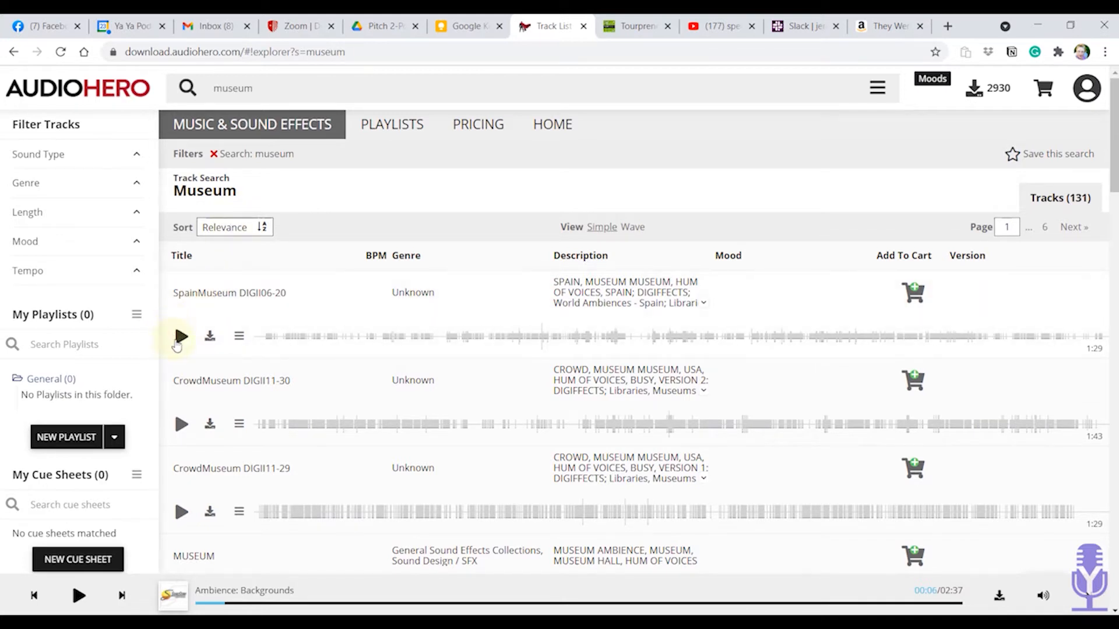
- In AudioHero, preview the SpainMuseum DIGII06-20 track from the museum search results and clear the track selection
click(289, 327)
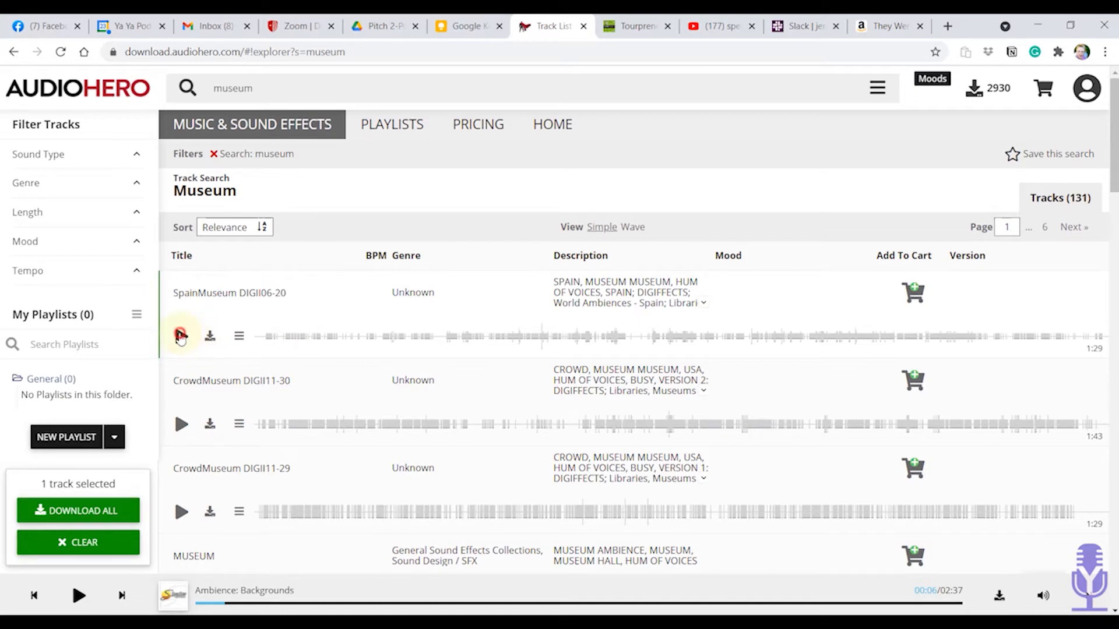
click(181, 336)
click(56, 544)
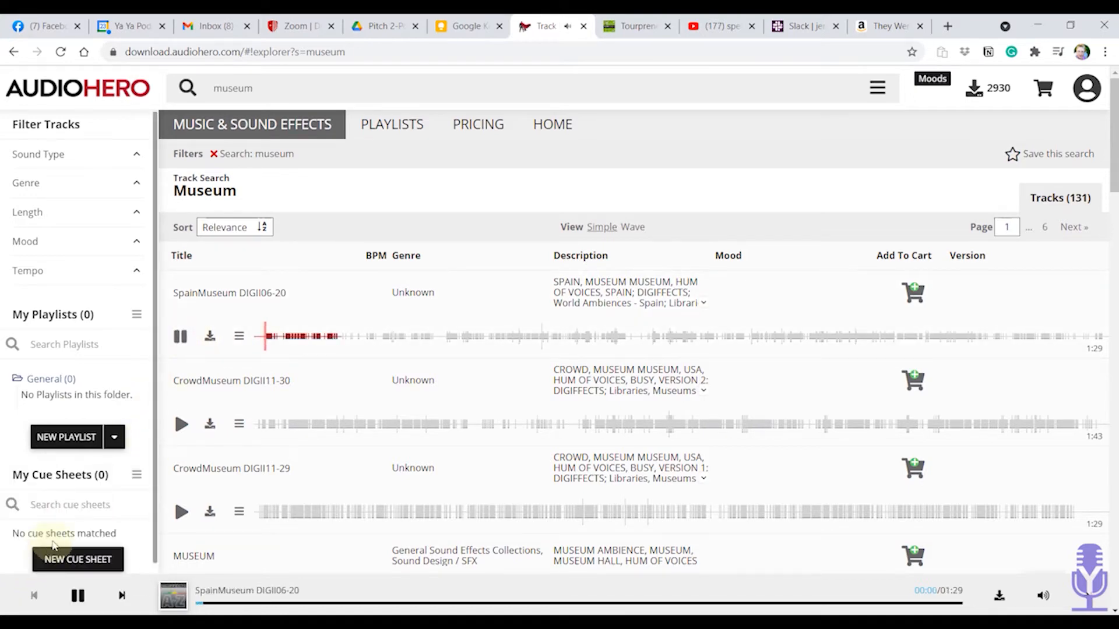
click(180, 336)
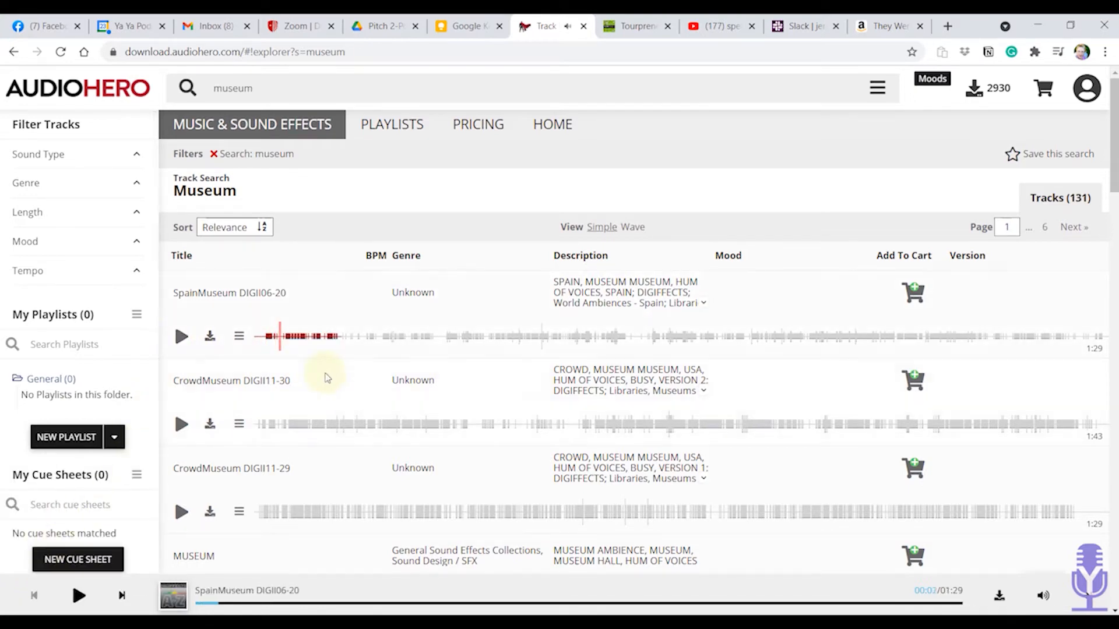
- Preview the CrowdMuseum DIGII11-30 and DIGII11-29 tracks and select the DIGII11-29 track
click(178, 427)
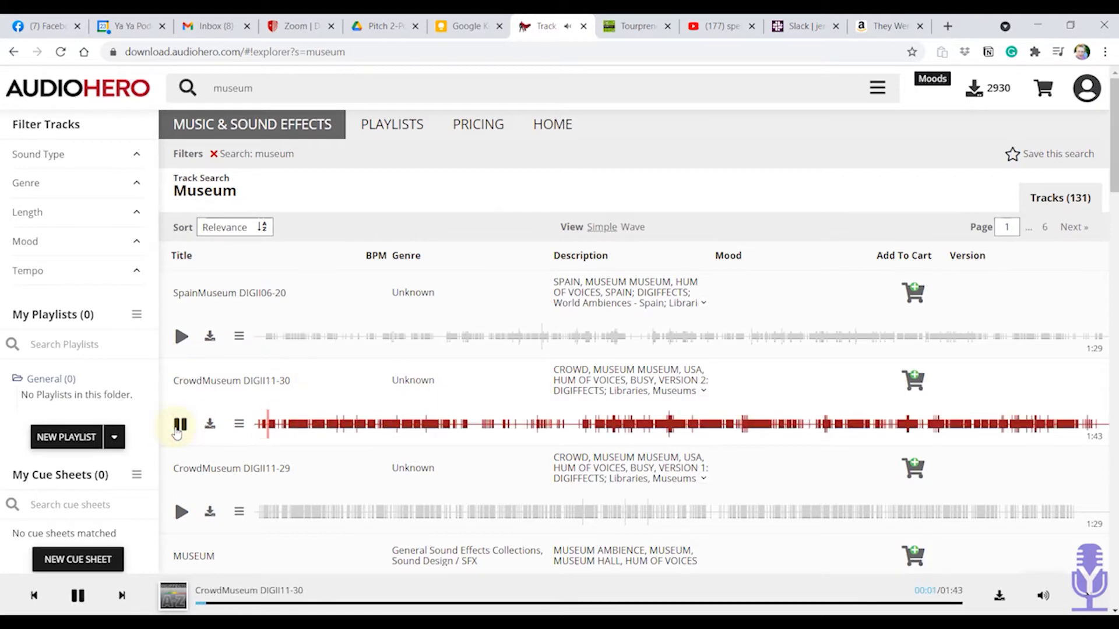
click(179, 428)
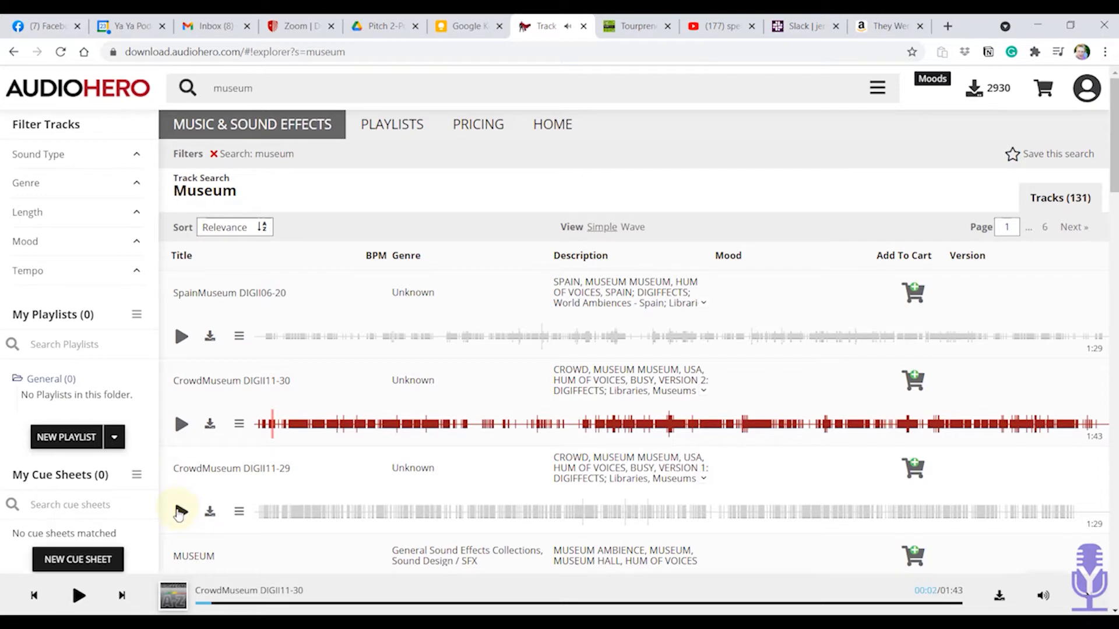
click(180, 512)
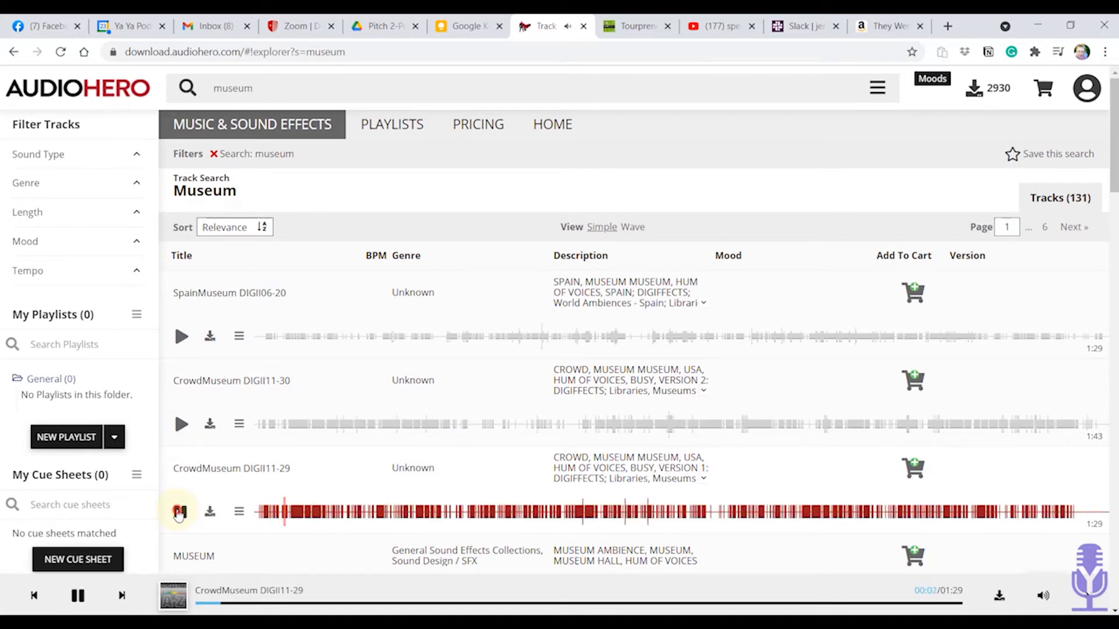
click(180, 512)
scroll(308, 454, down, 1)
click(210, 438)
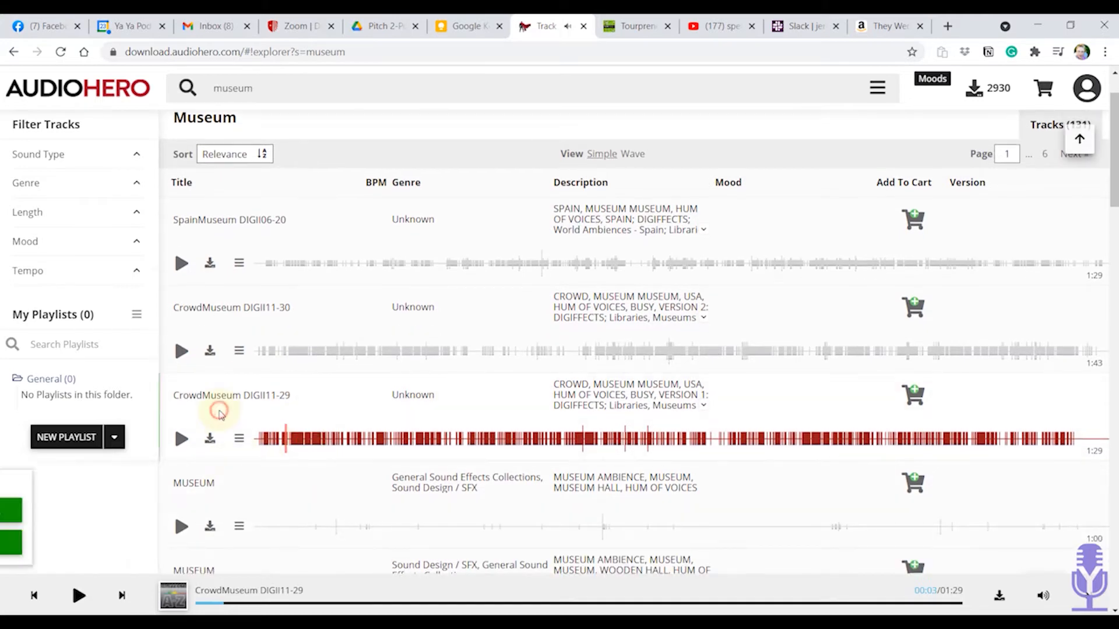
- Preview the MUSEUM wooden hall ambience and the AUSTRIA, MUSEUM large hall track from Vienna
scroll(220, 411, down, 3)
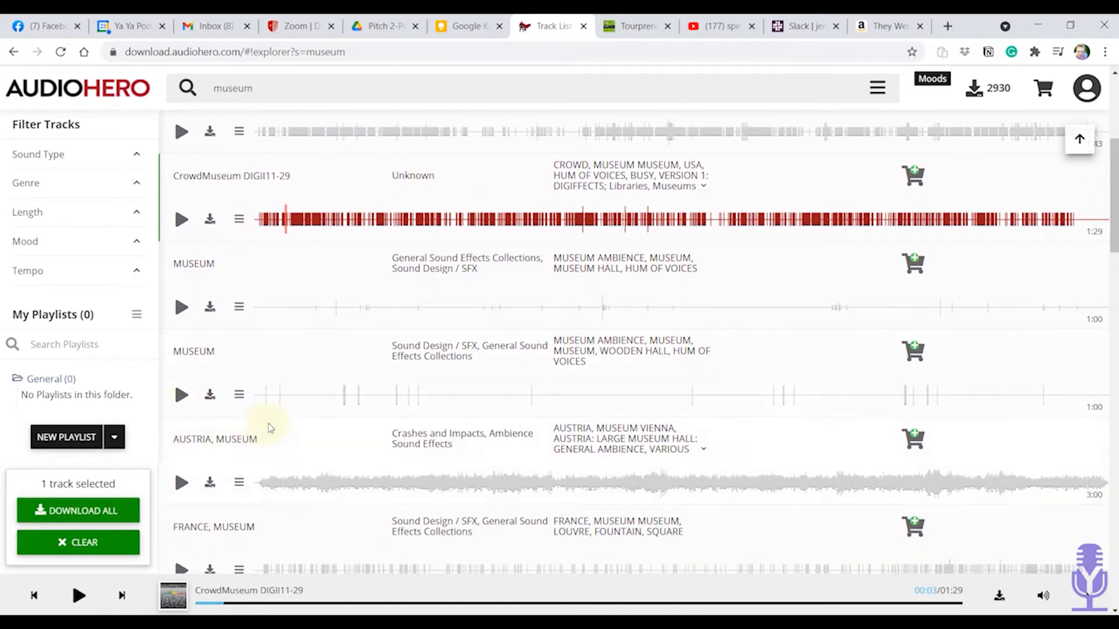
scroll(280, 307, down, 3)
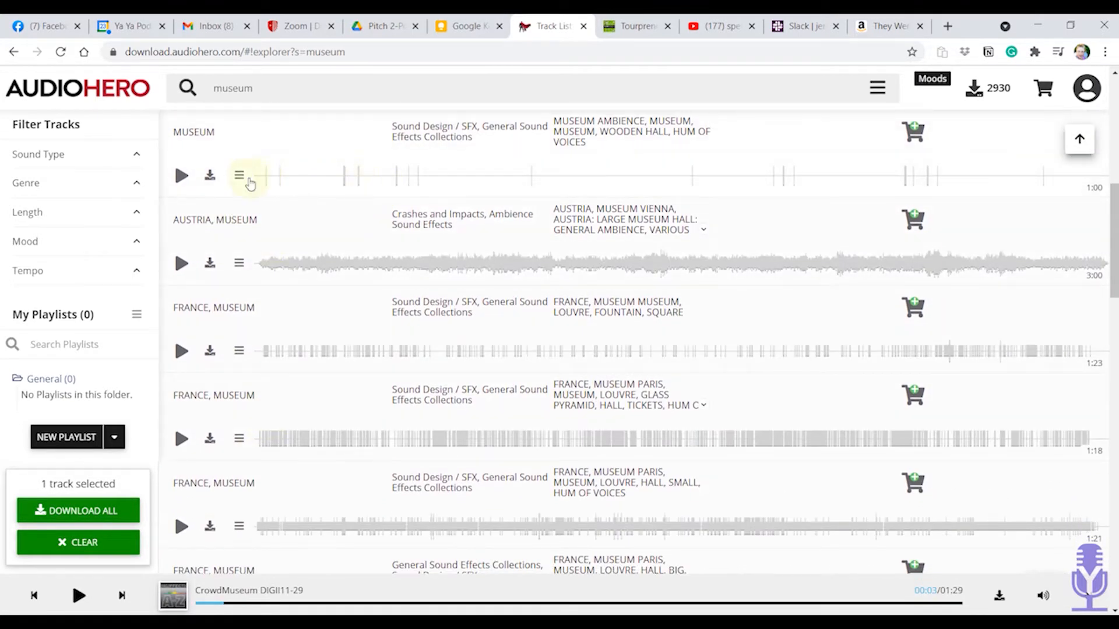
click(183, 176)
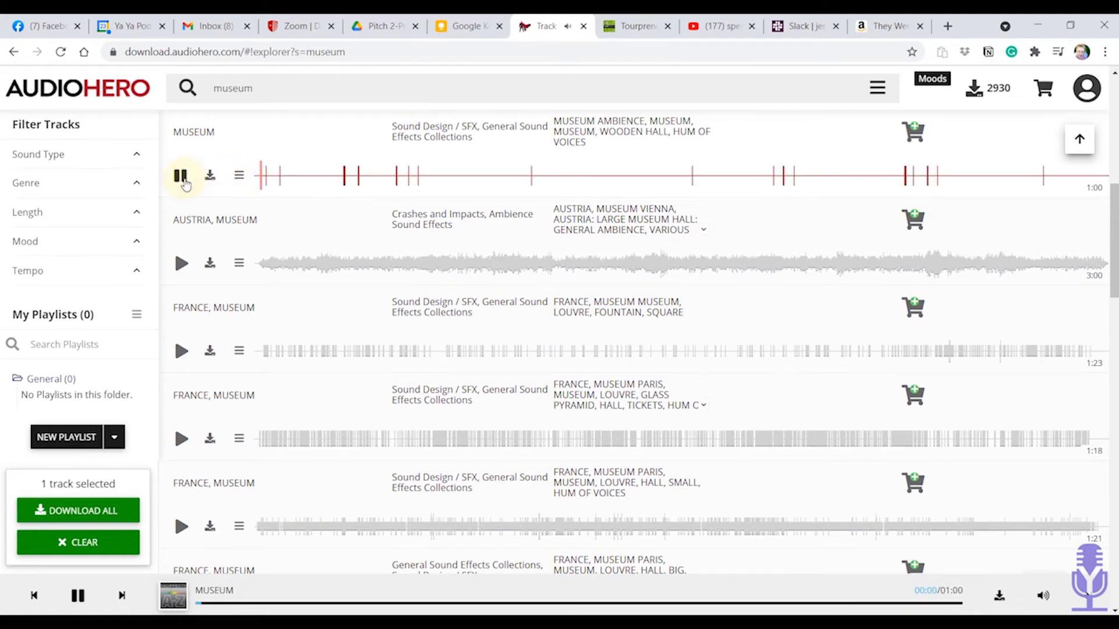
click(182, 176)
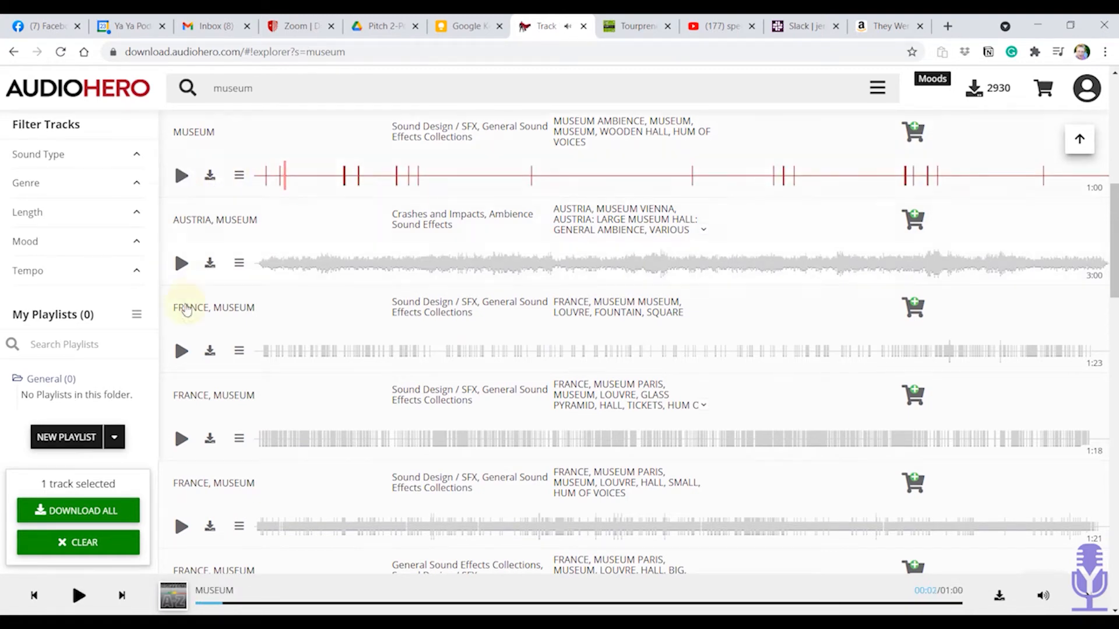
click(182, 265)
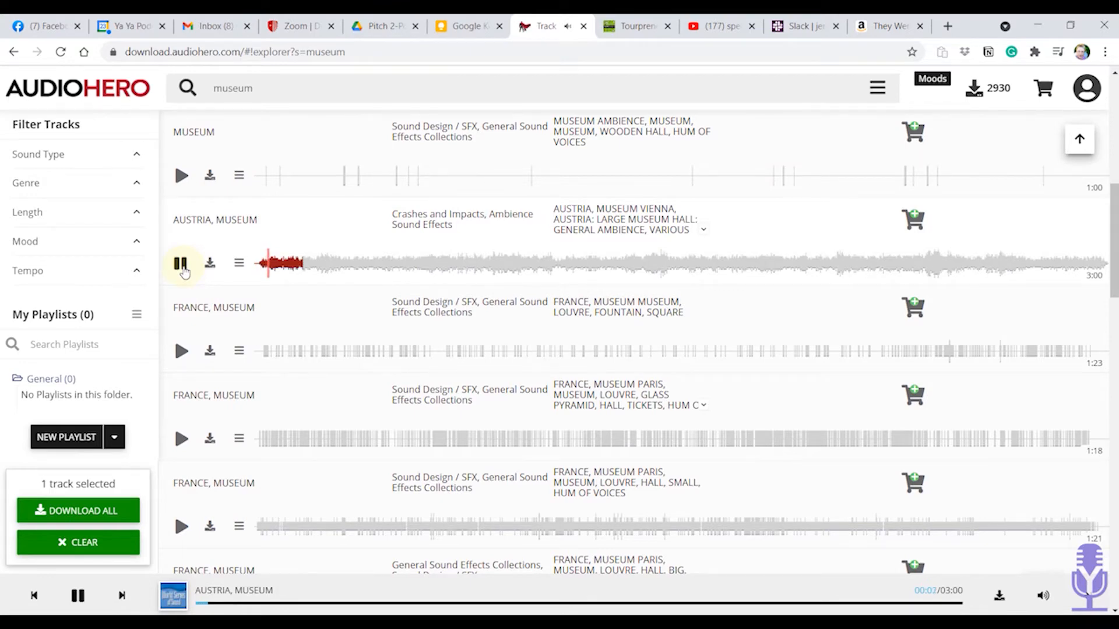
click(182, 269)
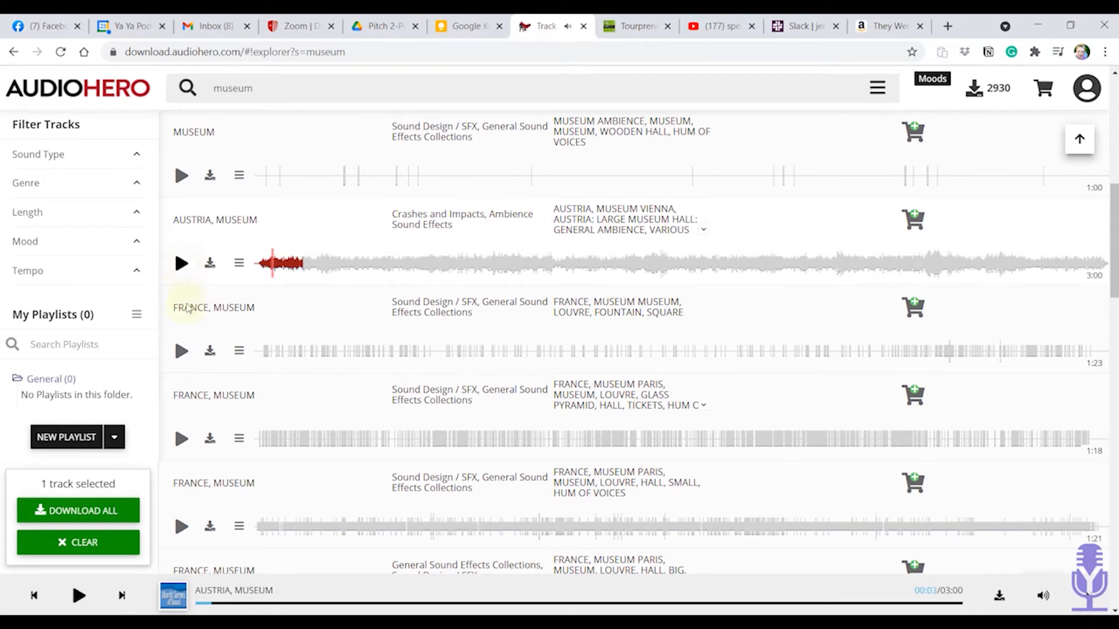
- Preview the FRANCE, MUSEUM tracks of the Louvre fountain square and the glass pyramid ticket hall
click(181, 352)
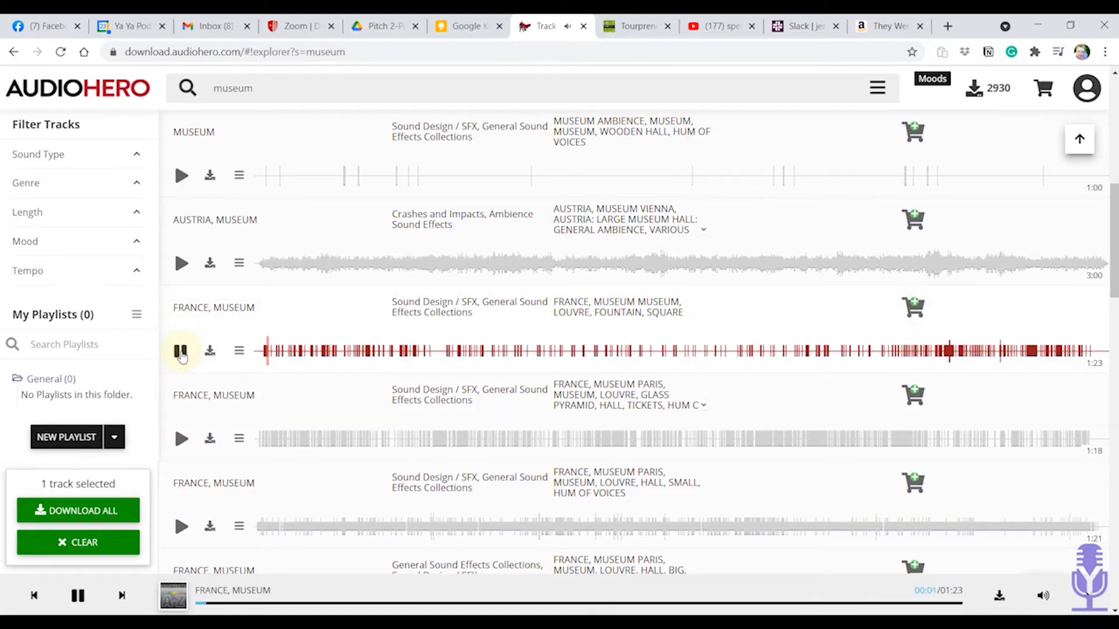
click(182, 353)
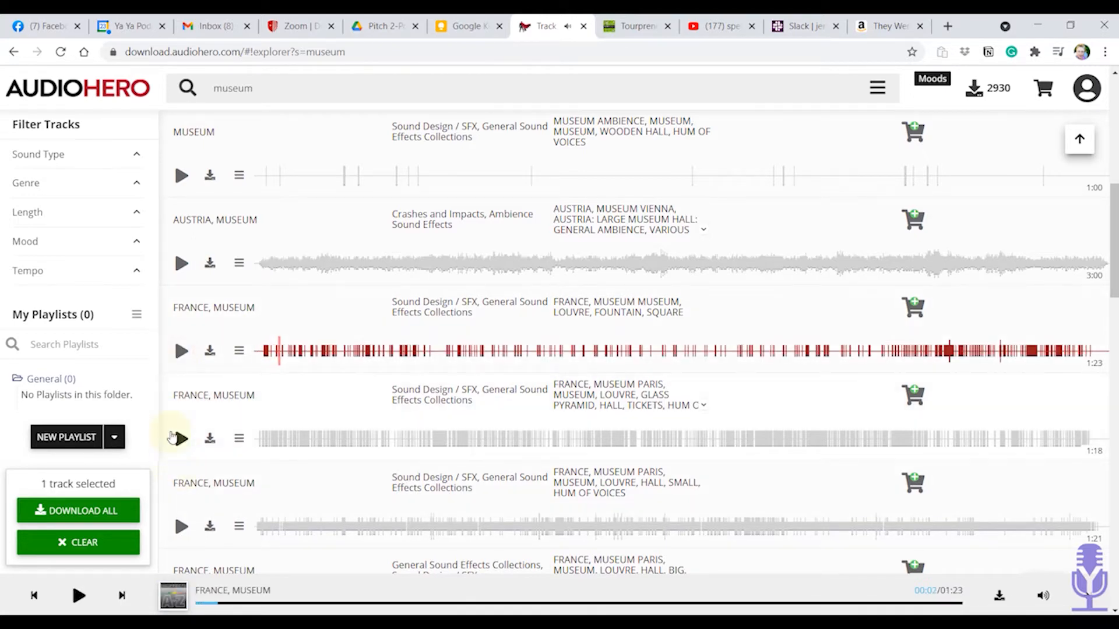
click(180, 438)
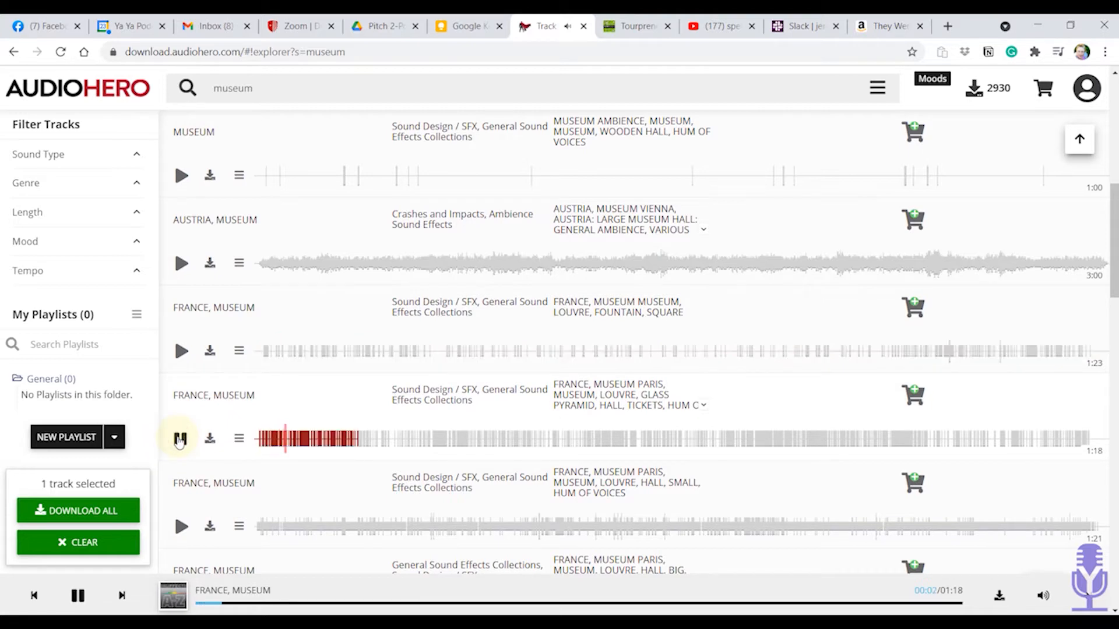
click(180, 440)
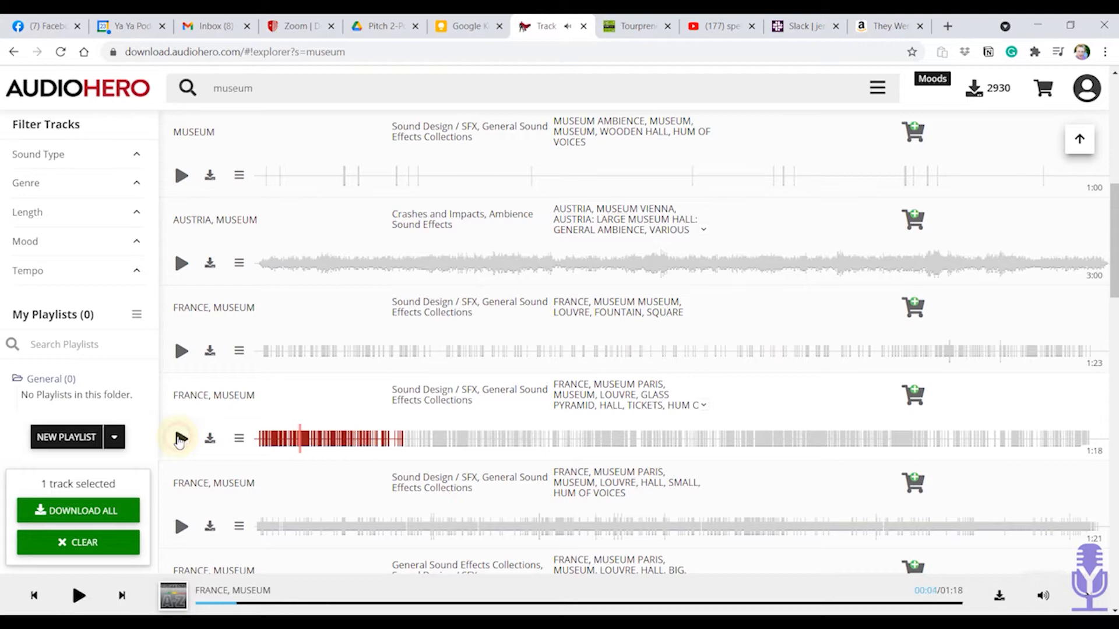
- Preview the FRANCE, MUSEUM tracks of the small and big Louvre halls with a hum of voices
click(181, 527)
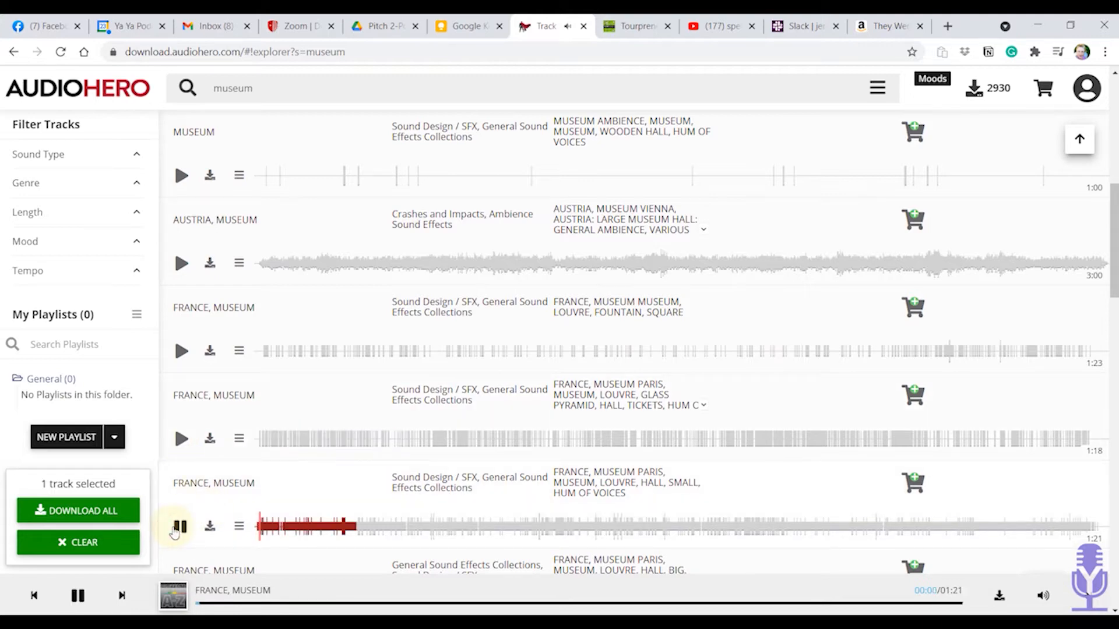
click(180, 527)
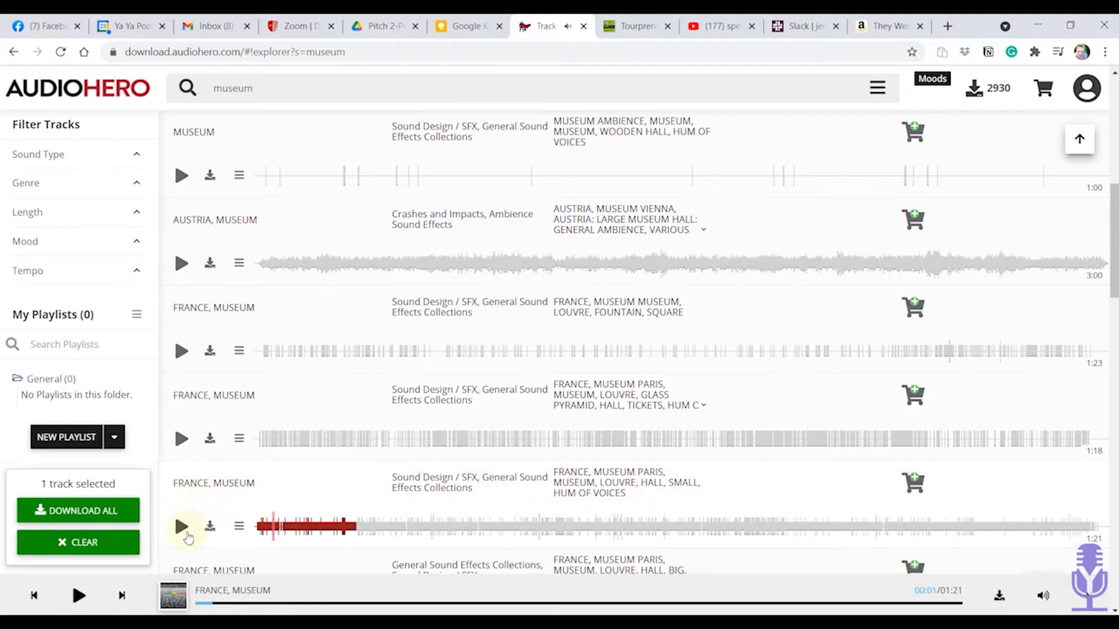
scroll(185, 466, down, 2)
click(181, 468)
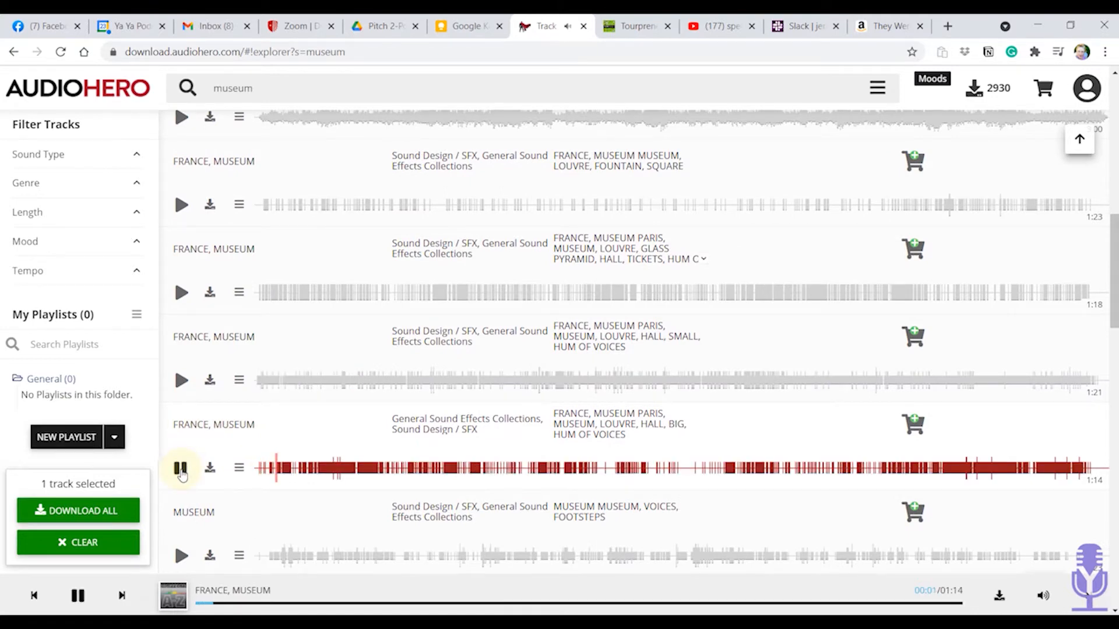
click(181, 470)
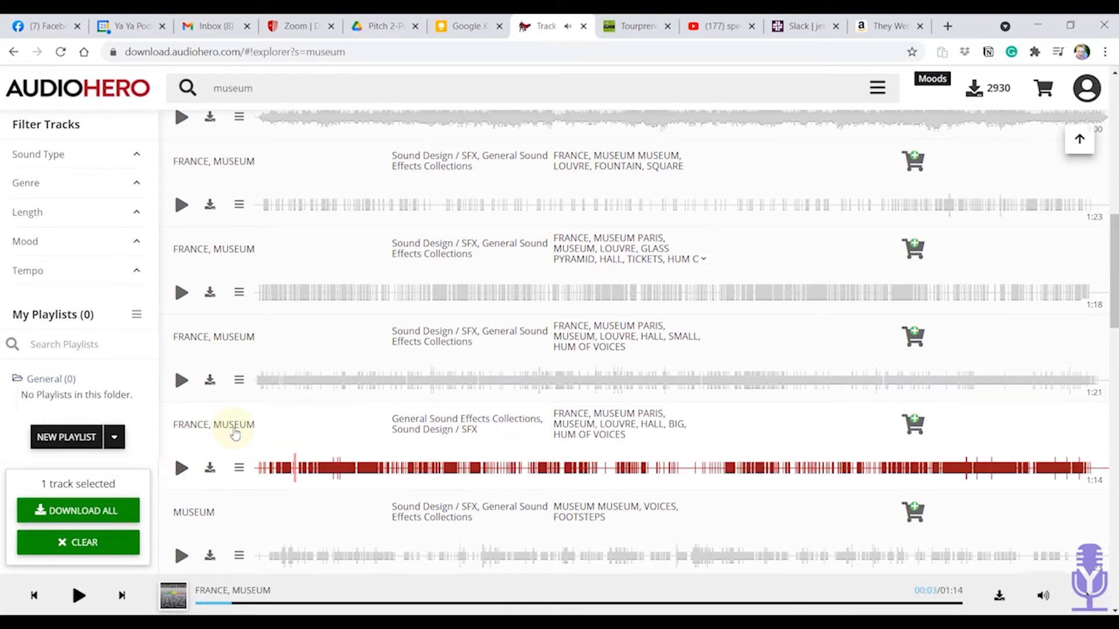
- Preview the Large Indoor Museum Gallery Hall track with medium to heavy crowd ambience further down the museum results
scroll(233, 431, down, 4)
scroll(236, 417, down, 4)
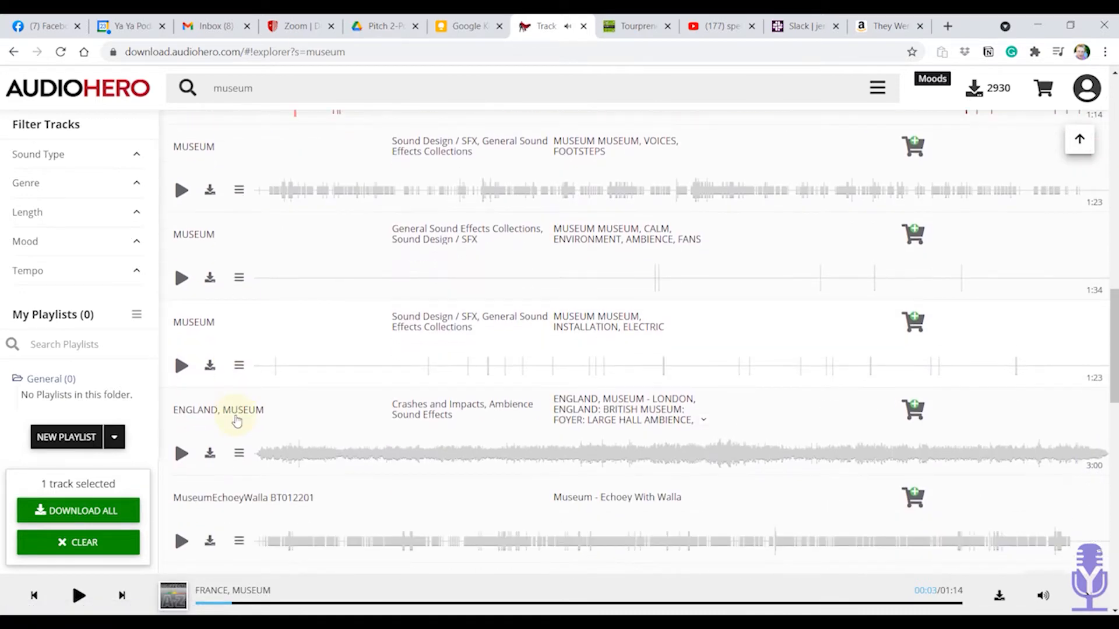
scroll(232, 411, down, 2)
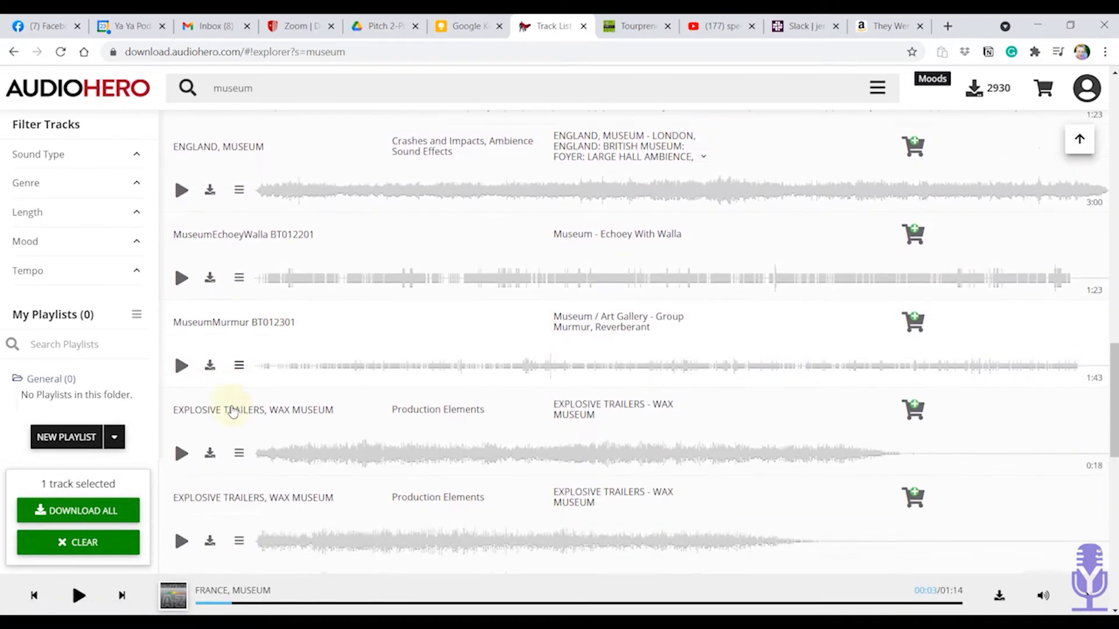
scroll(234, 411, down, 4)
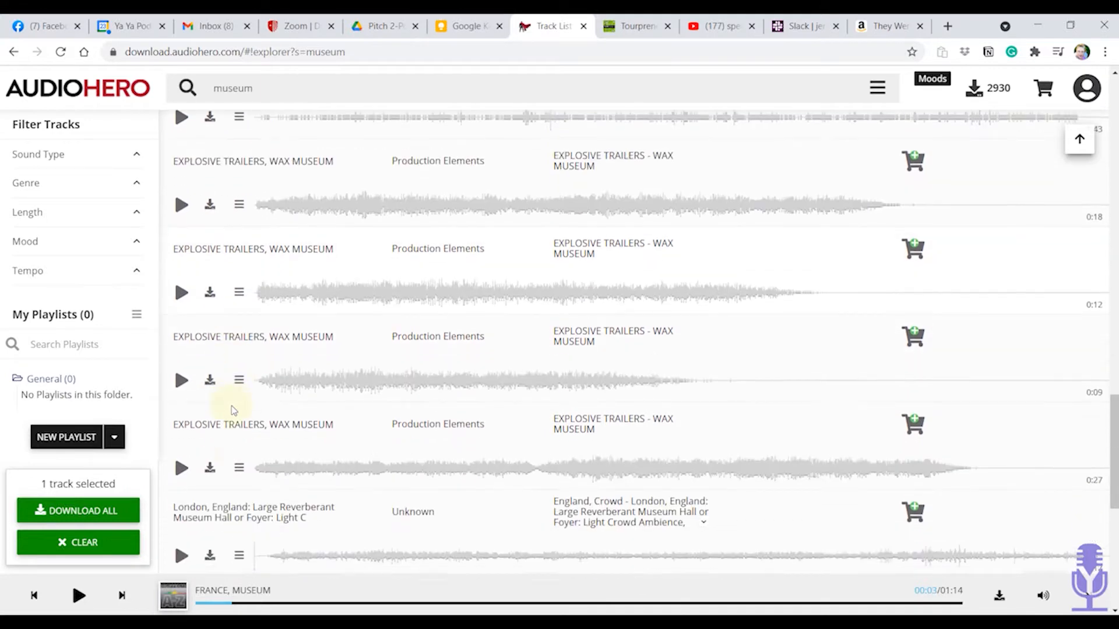
scroll(233, 412, down, 1)
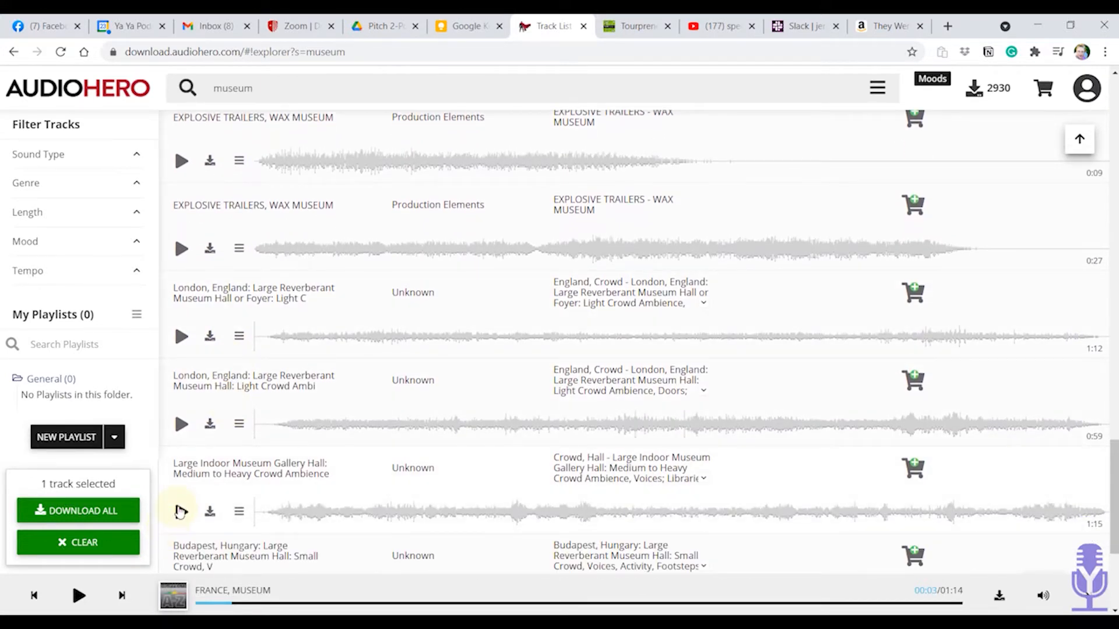
click(182, 511)
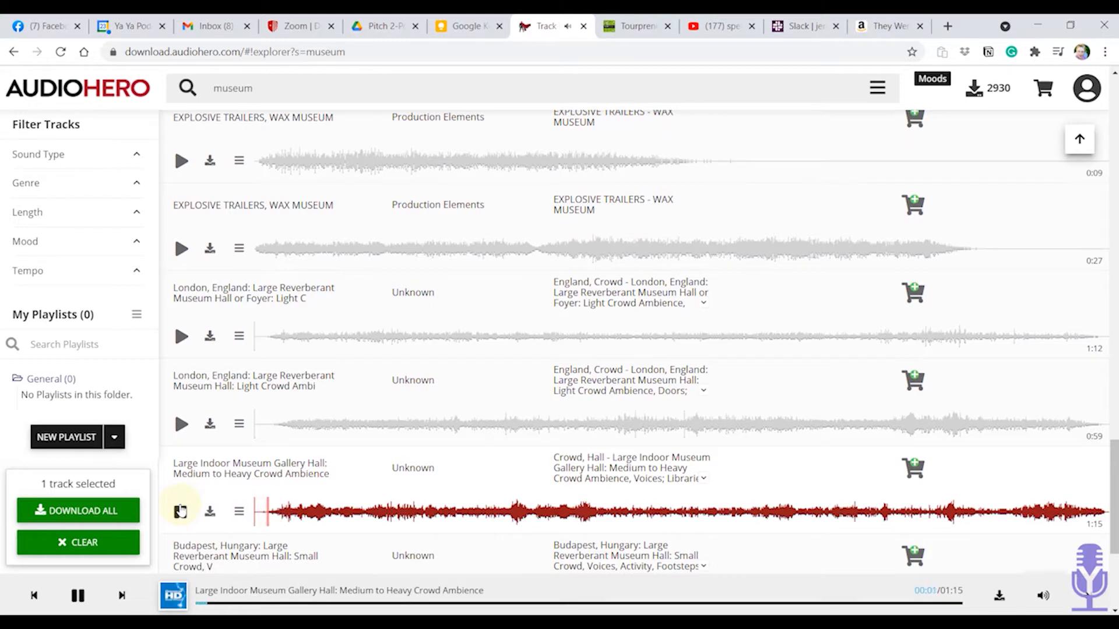
click(181, 511)
- Look through the remaining museum results and return to the FRANCE, MUSEUM tracks
scroll(288, 373, up, 3)
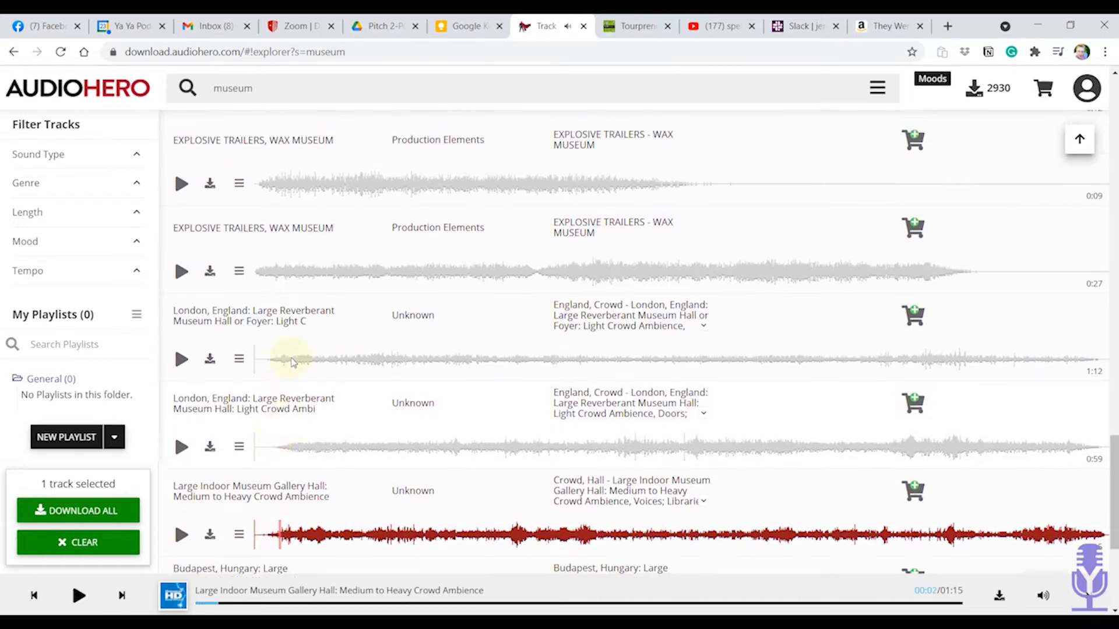
scroll(298, 347, down, 6)
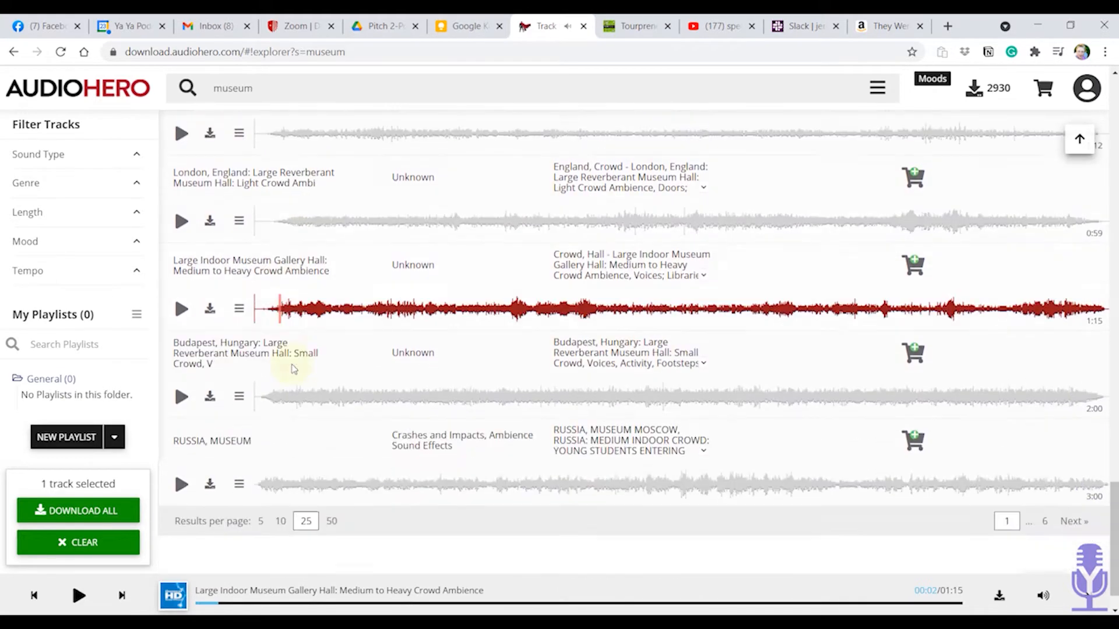
scroll(293, 369, up, 10)
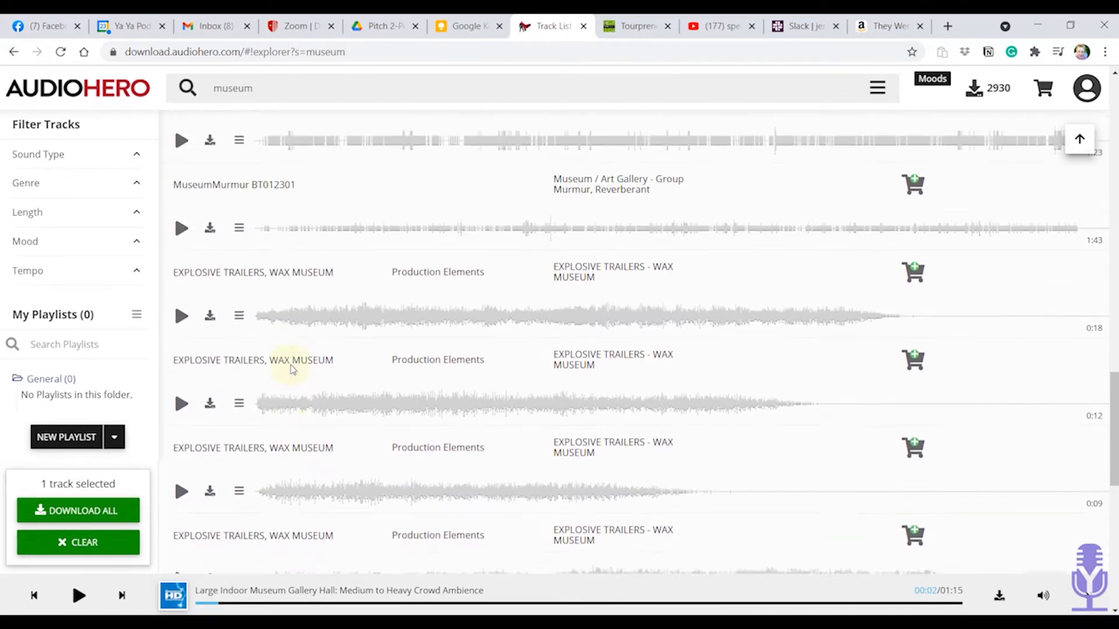
scroll(293, 369, up, 2)
scroll(293, 369, up, 2)
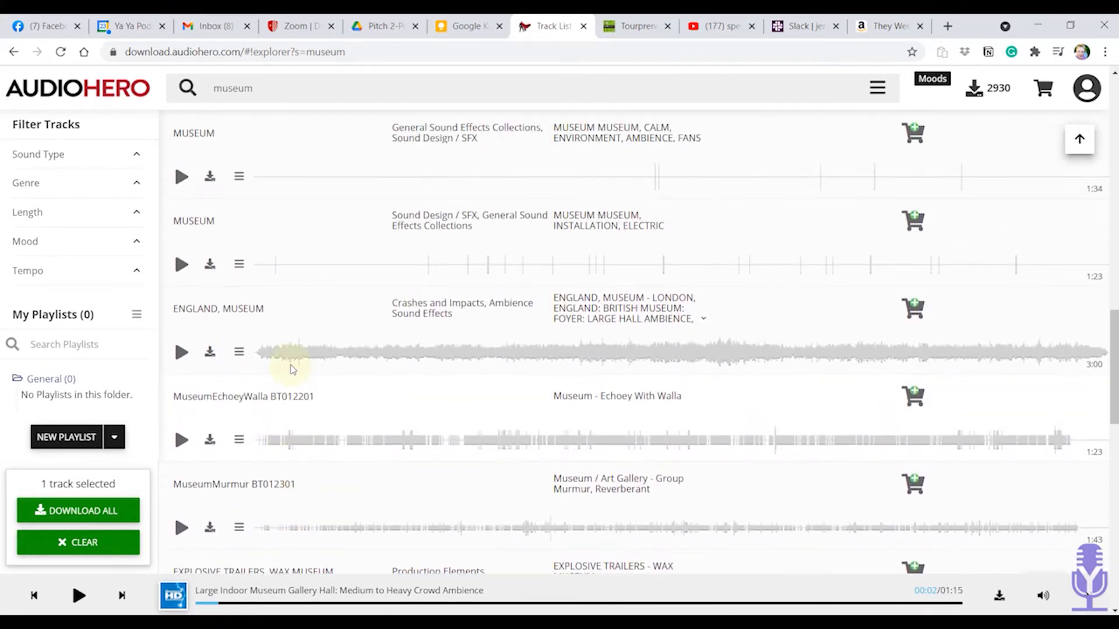
scroll(217, 320, up, 8)
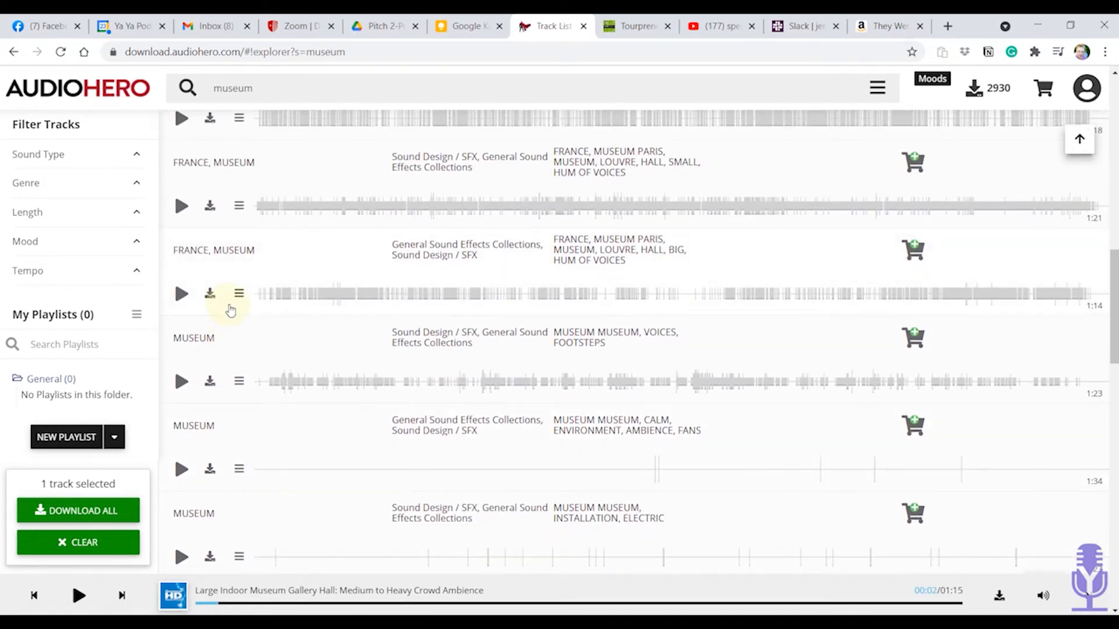
scroll(231, 310, up, 6)
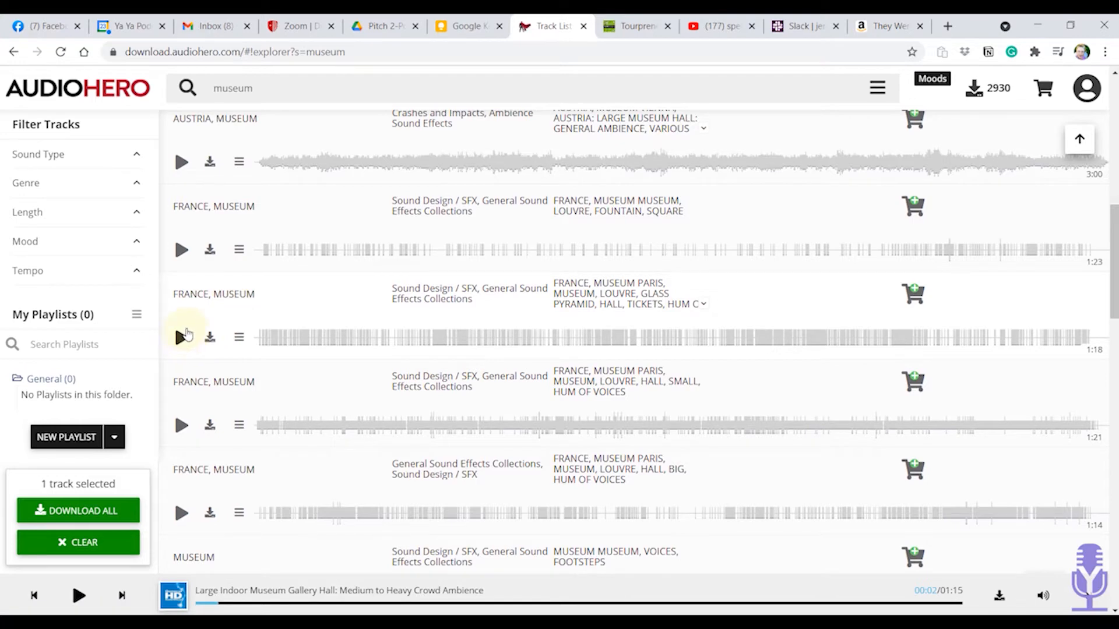
scroll(207, 365, down, 2)
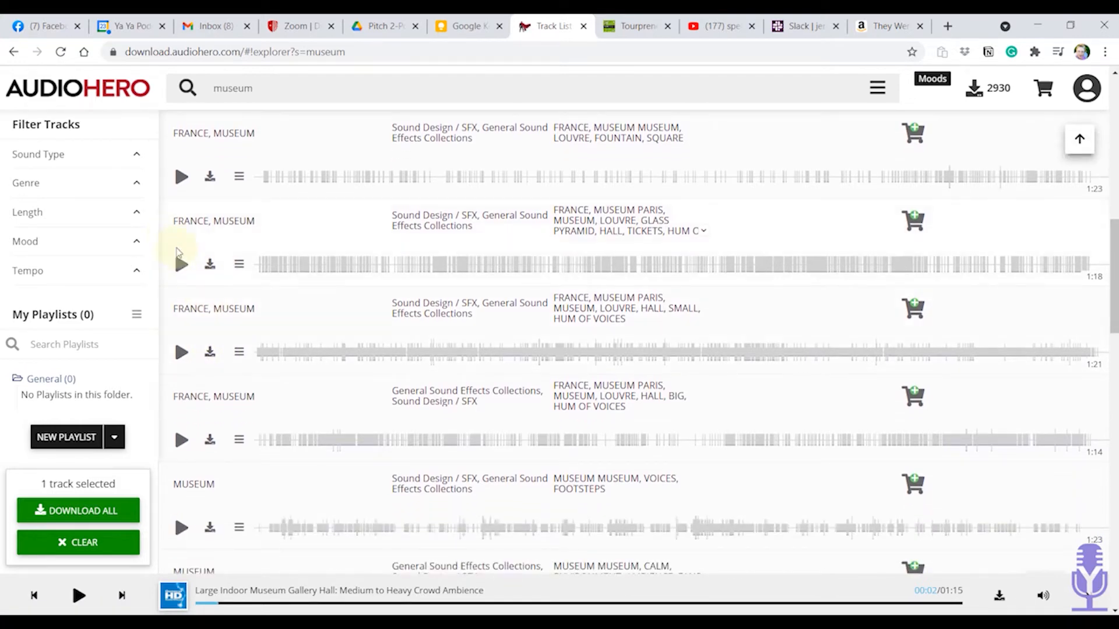
- Preview the FRANCE, MUSEUM track of the Louvre glass pyramid ticket hall again and add it to the track selection
click(182, 264)
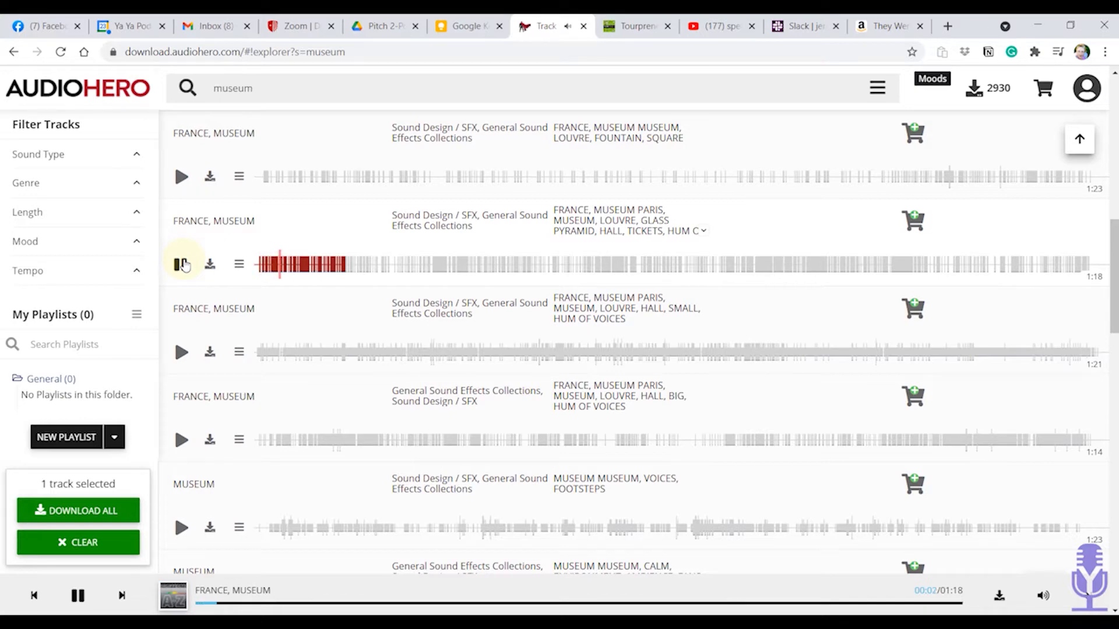
click(182, 264)
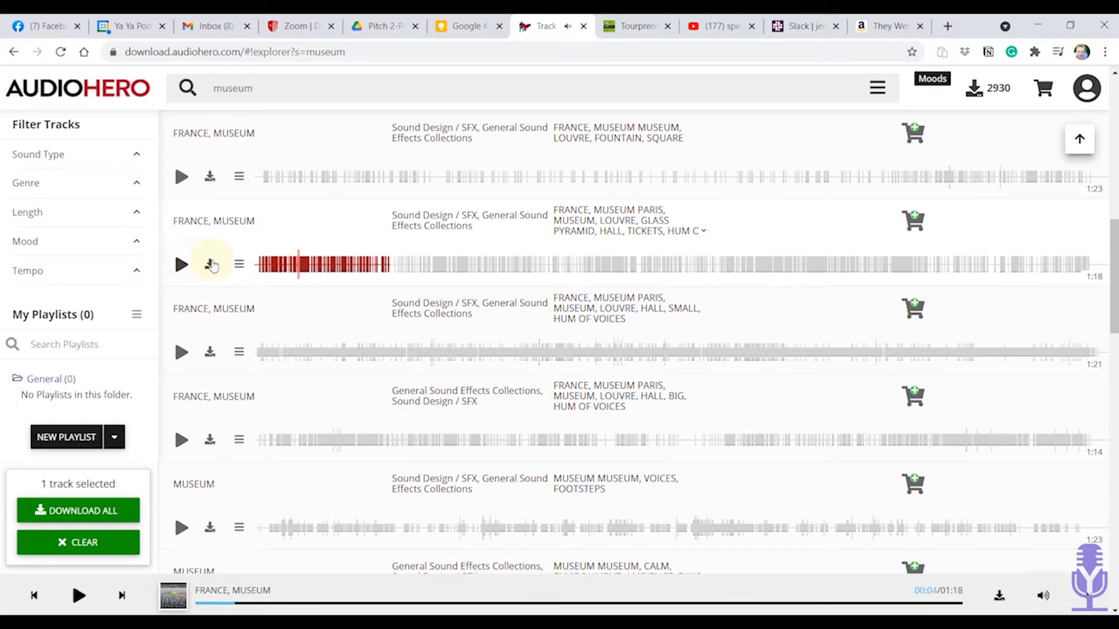
click(218, 234)
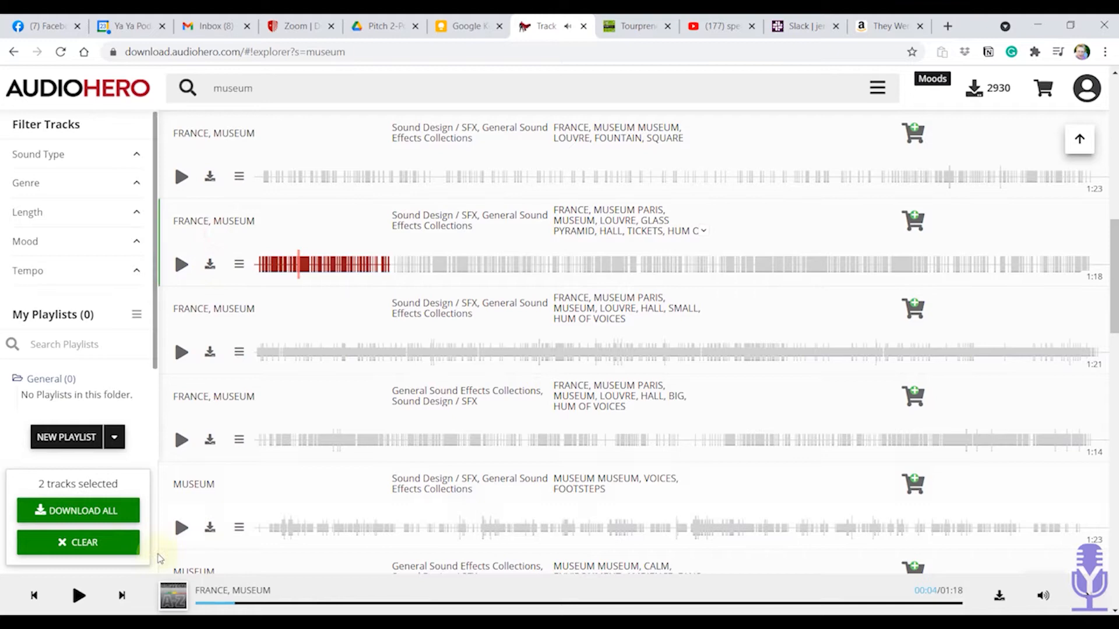
- Try to download all selected tracks as MP3 and clear the track selection
click(82, 511)
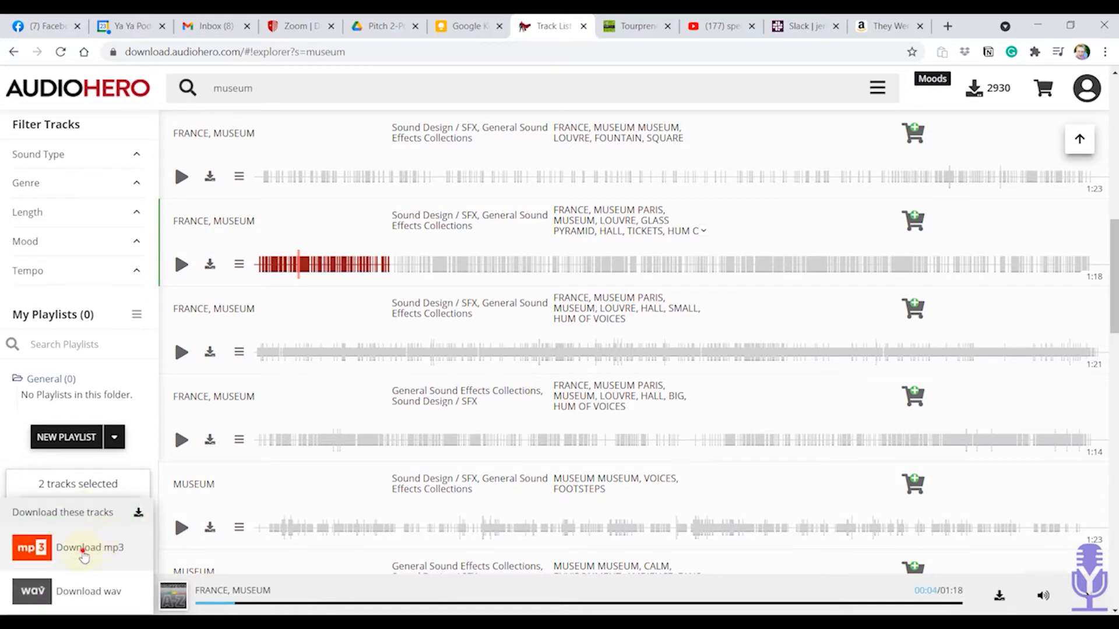
click(84, 554)
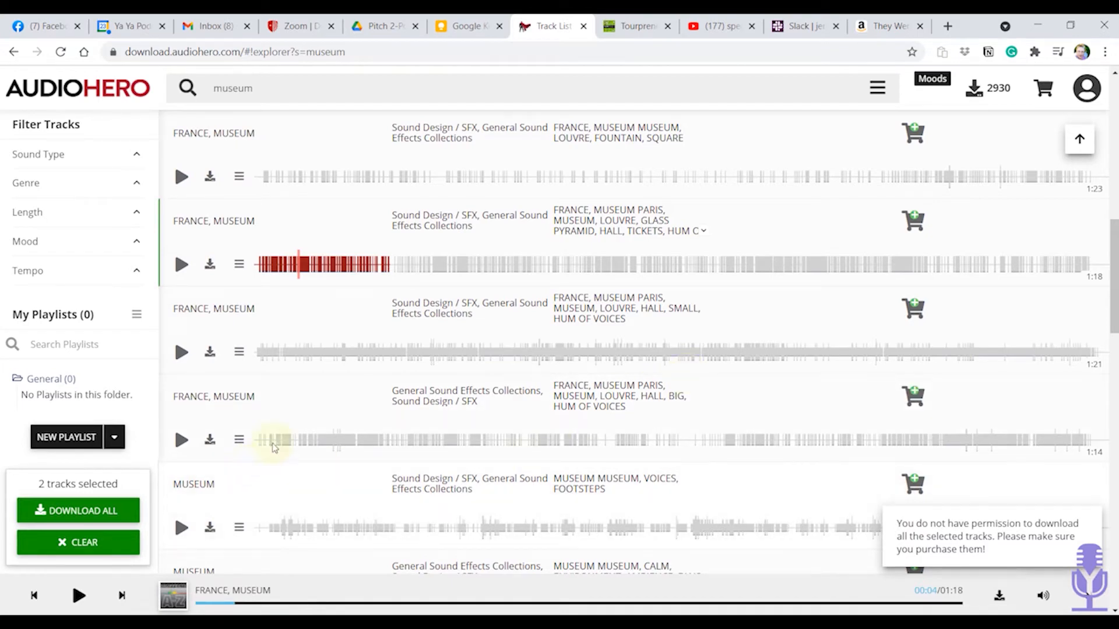
click(83, 512)
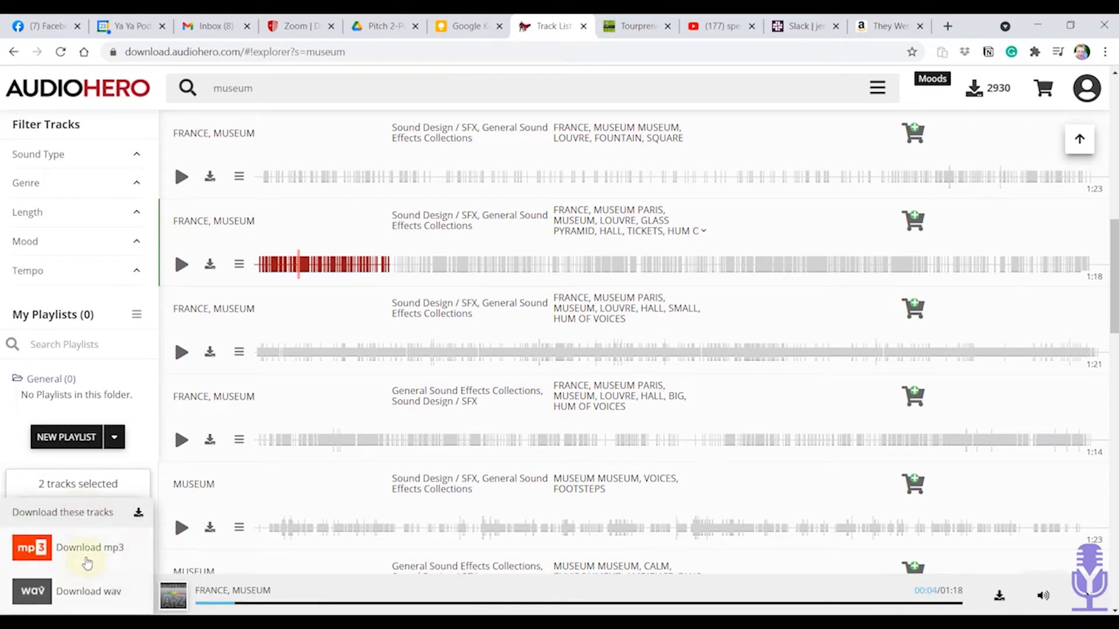
click(88, 558)
click(1086, 88)
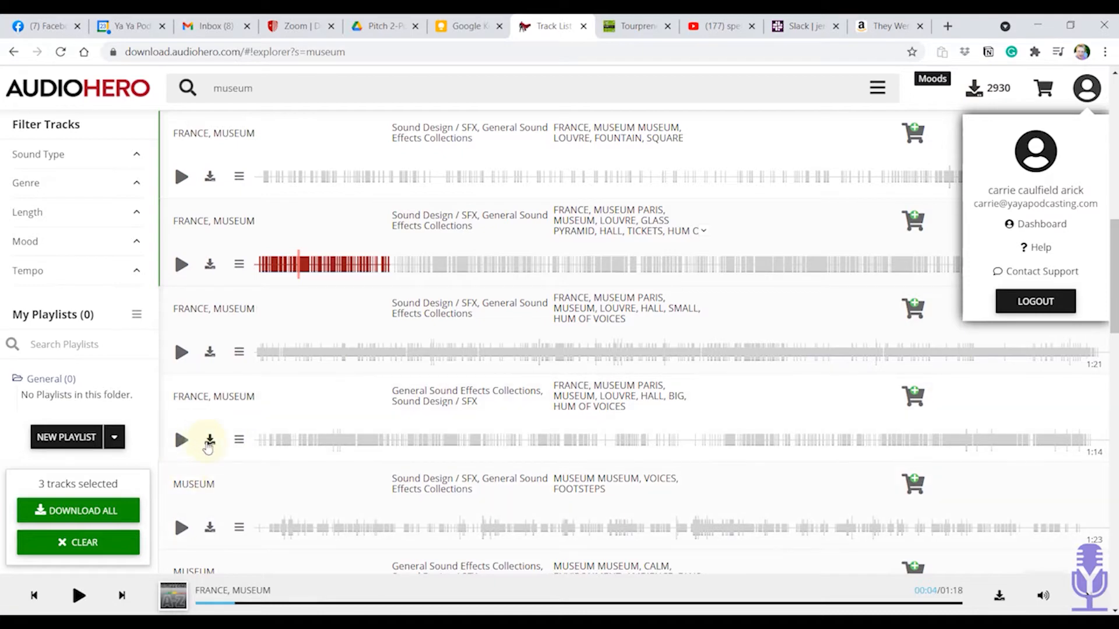
click(132, 551)
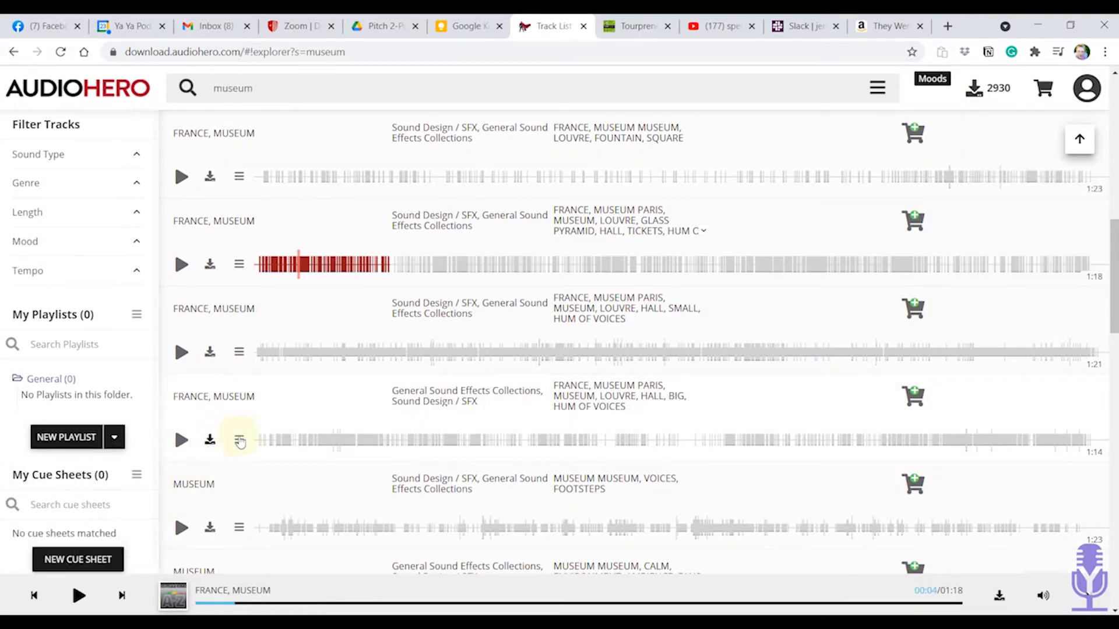
- Preview the FRANCE, MUSEUM track of the big Louvre hall and download it as MP3 using a credit
click(181, 439)
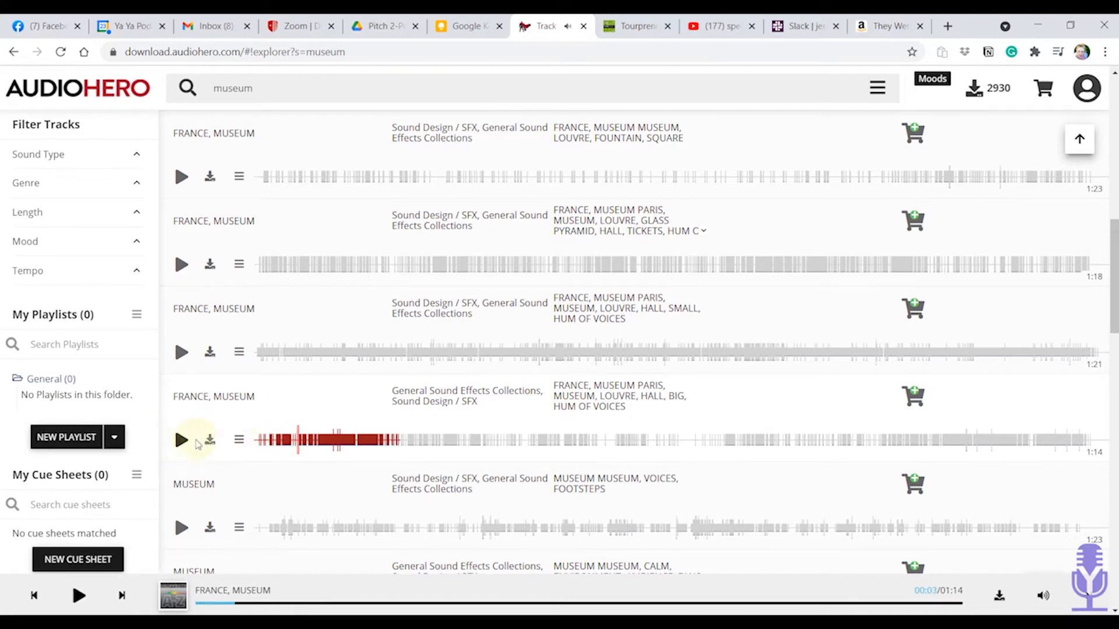
click(212, 440)
click(169, 483)
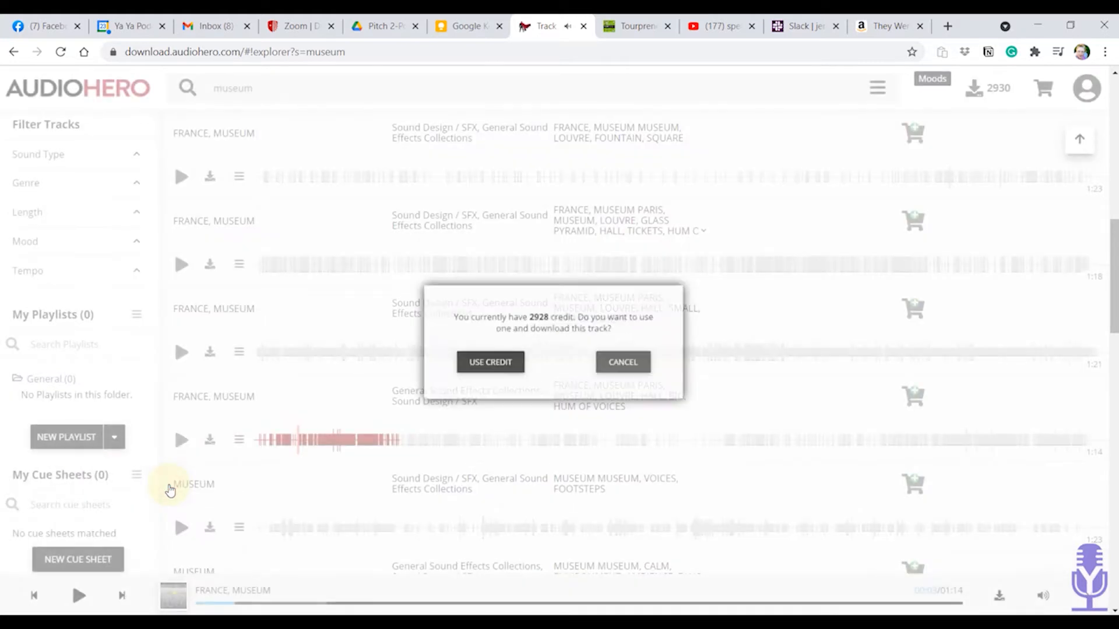
click(474, 365)
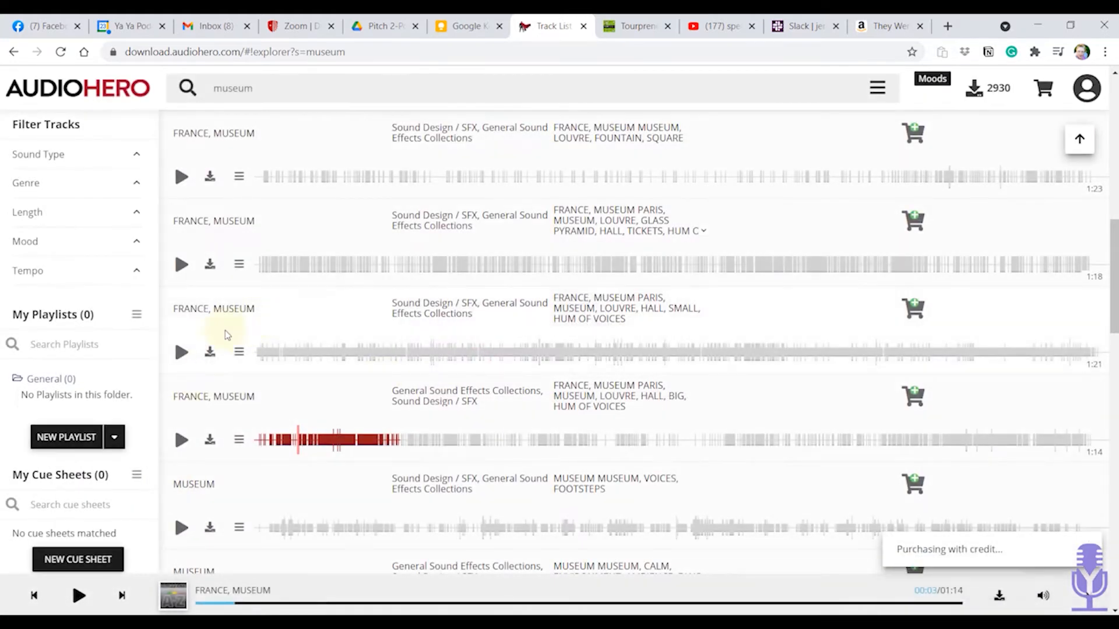
- Preview the small Louvre hall track and the AUSTRIA, MUSEUM large hall track from Vienna
click(182, 352)
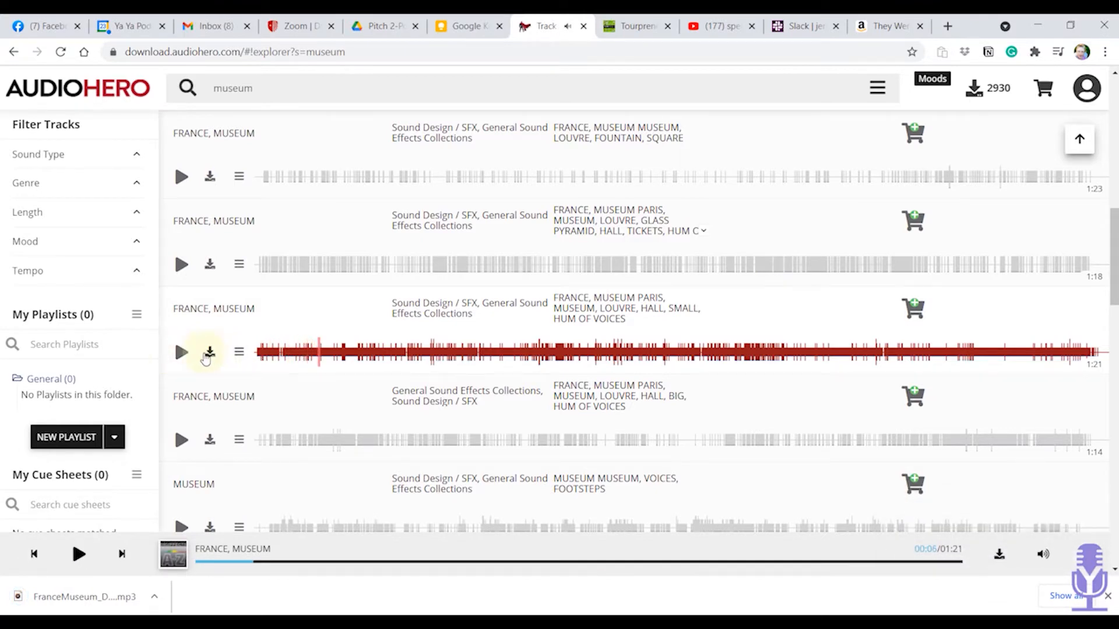
scroll(320, 247, up, 2)
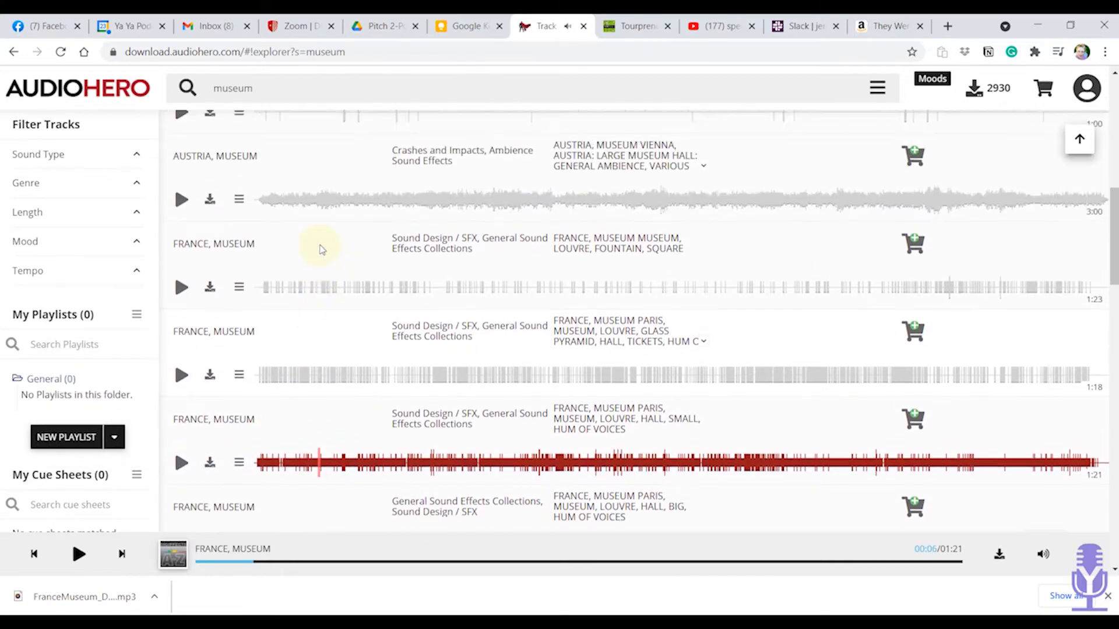
scroll(319, 250, up, 3)
click(178, 381)
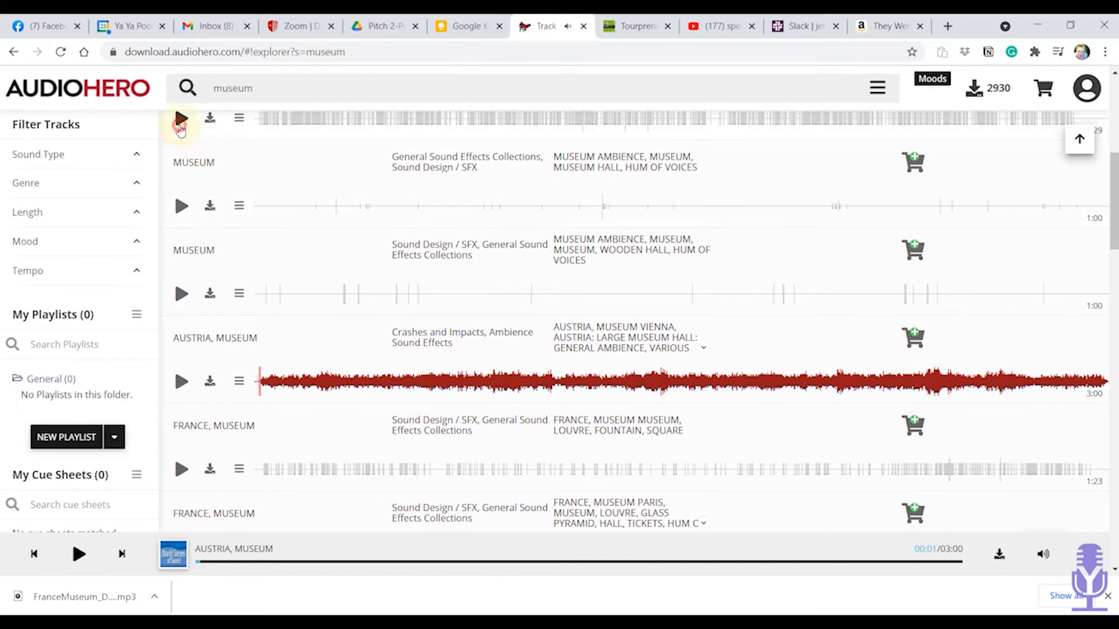
- Compare the CrowdMuseum DIGII11-29 and DIGII11-30 tracks by previewing them in turn, ending with DIGII11-29
click(180, 121)
scroll(326, 200, up, 3)
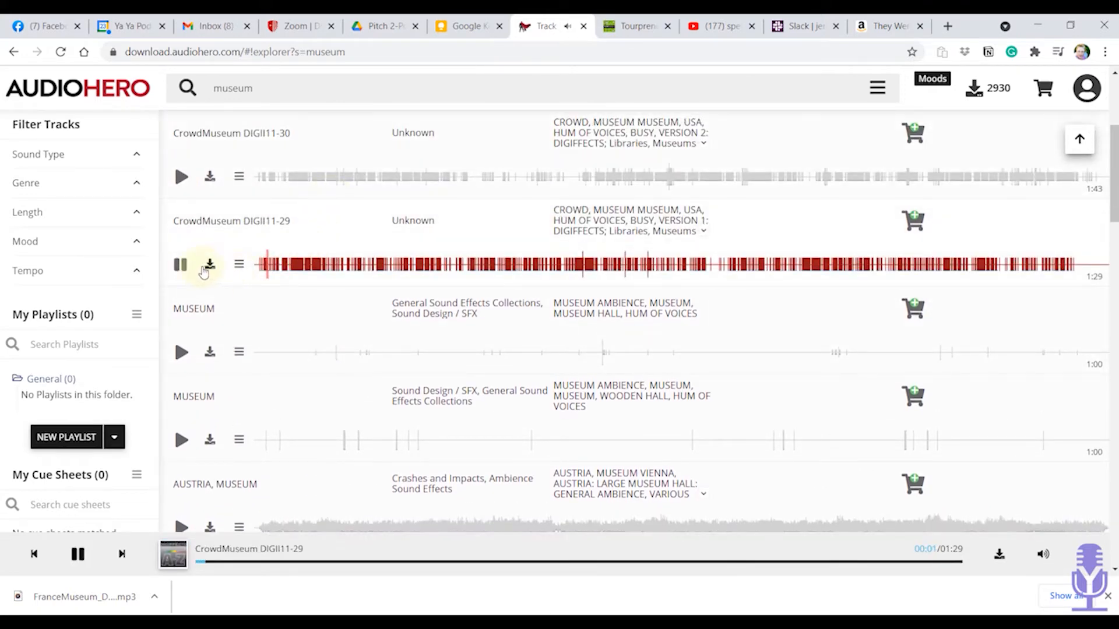
click(182, 178)
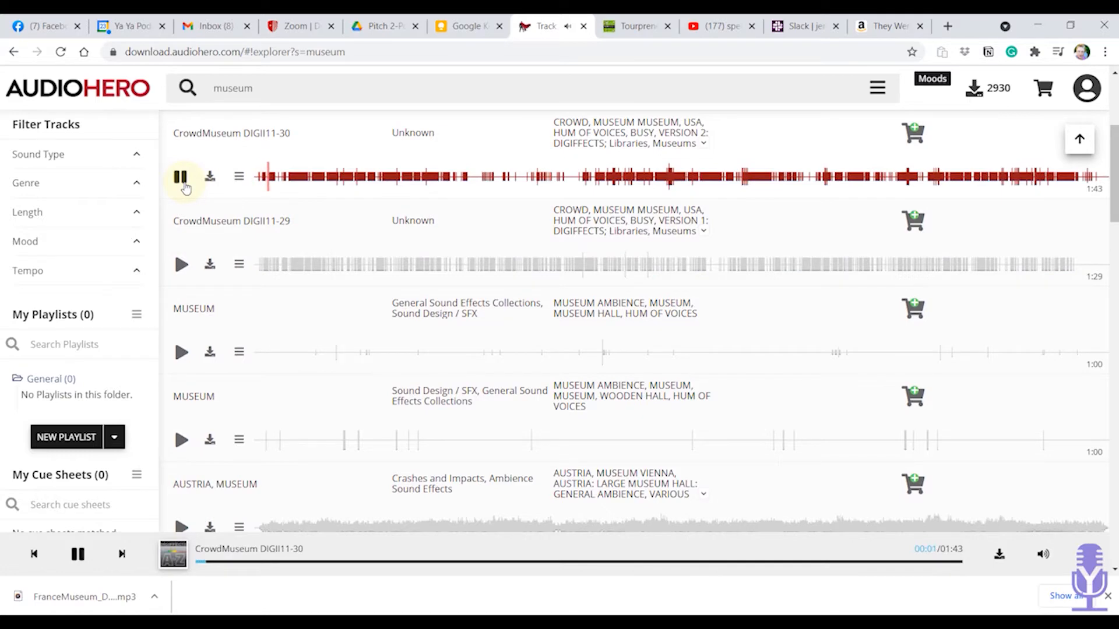
scroll(182, 184, up, 4)
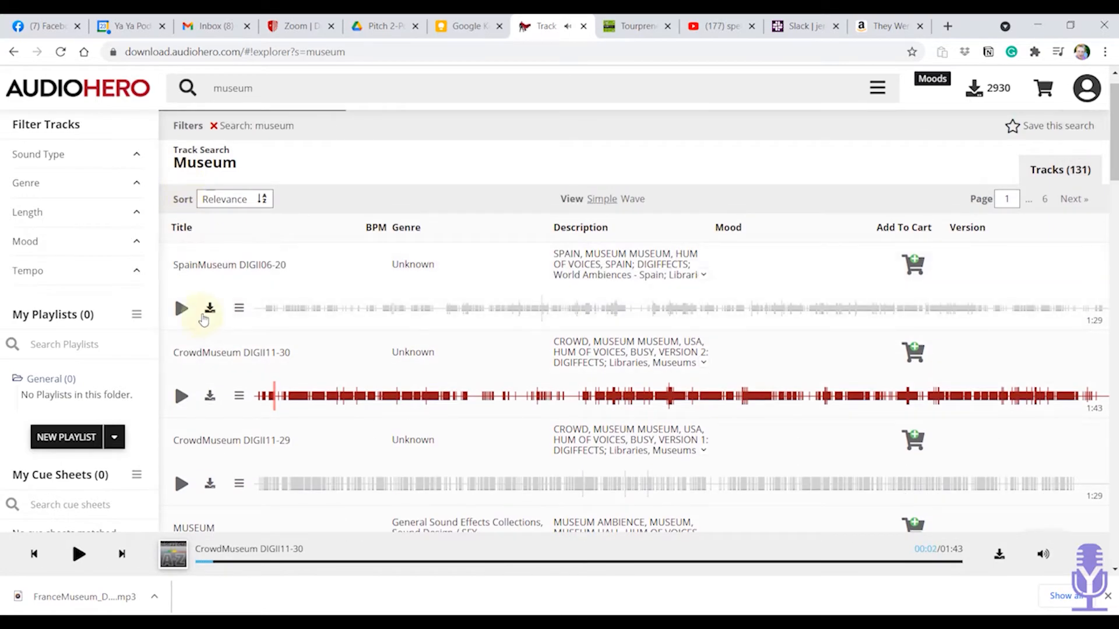
scroll(210, 309, down, 4)
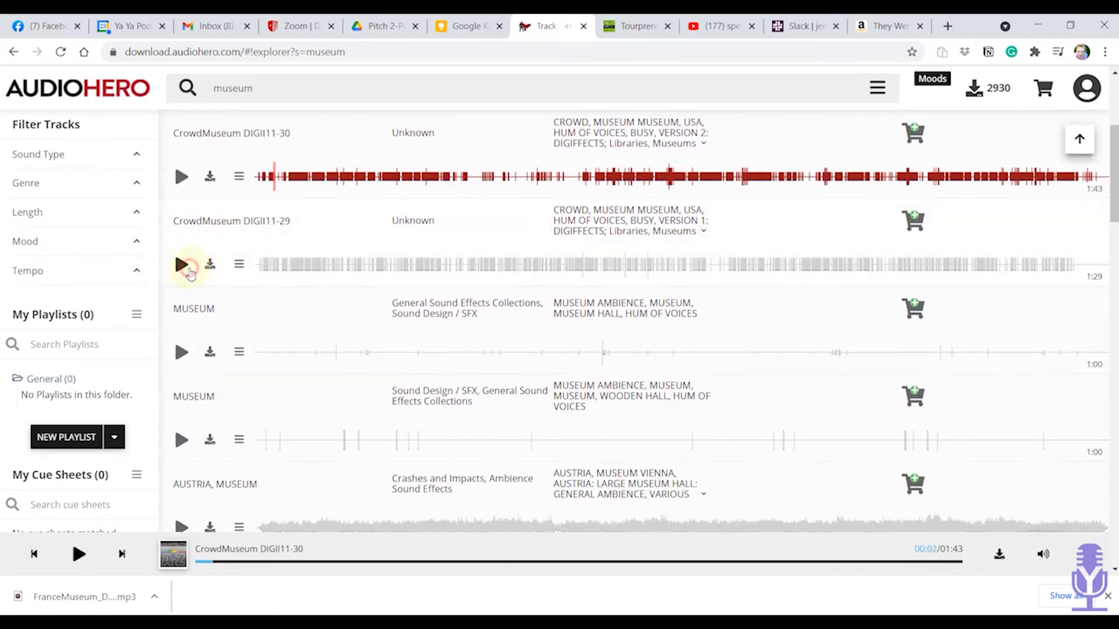
click(183, 266)
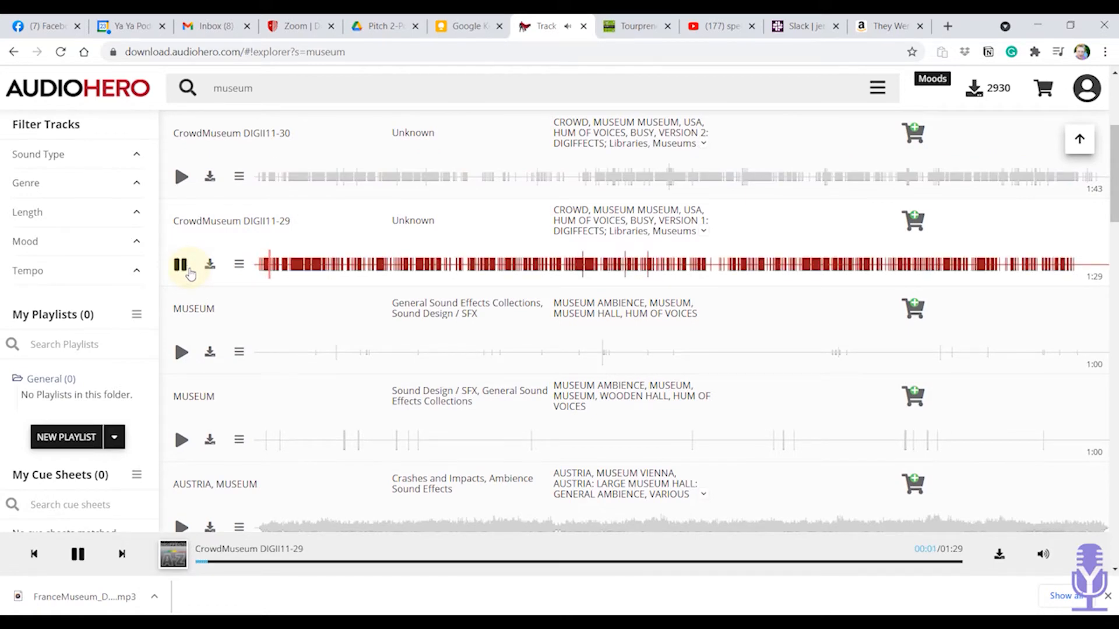
- Preview the ENGLAND, MUSEUM track of the British Museum foyer and download it as MP3 using a credit
scroll(408, 321, down, 9)
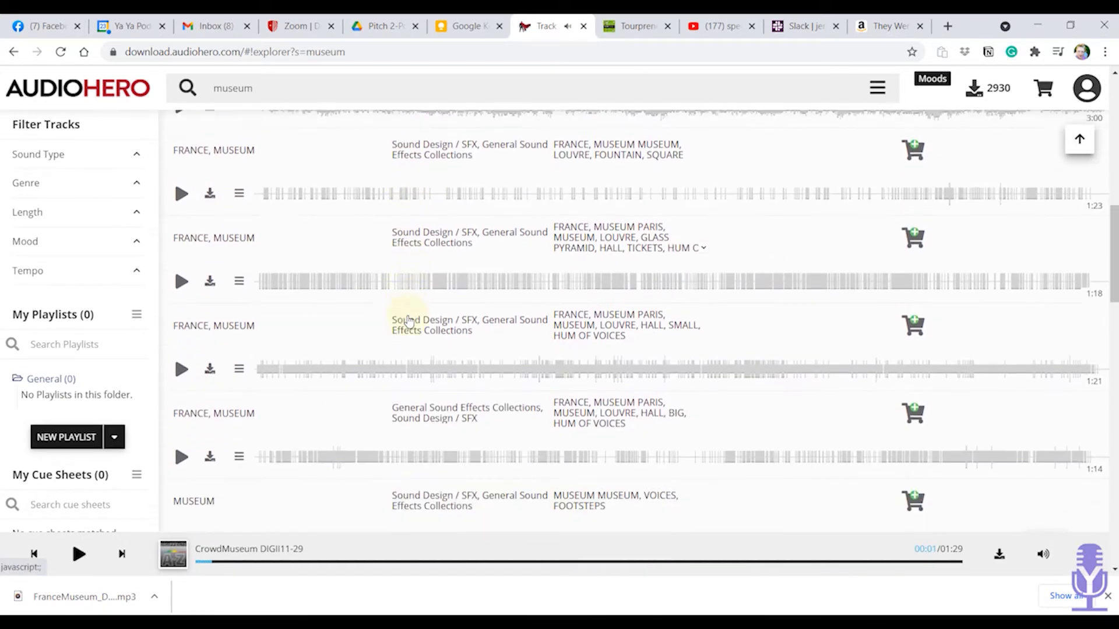
scroll(409, 321, down, 4)
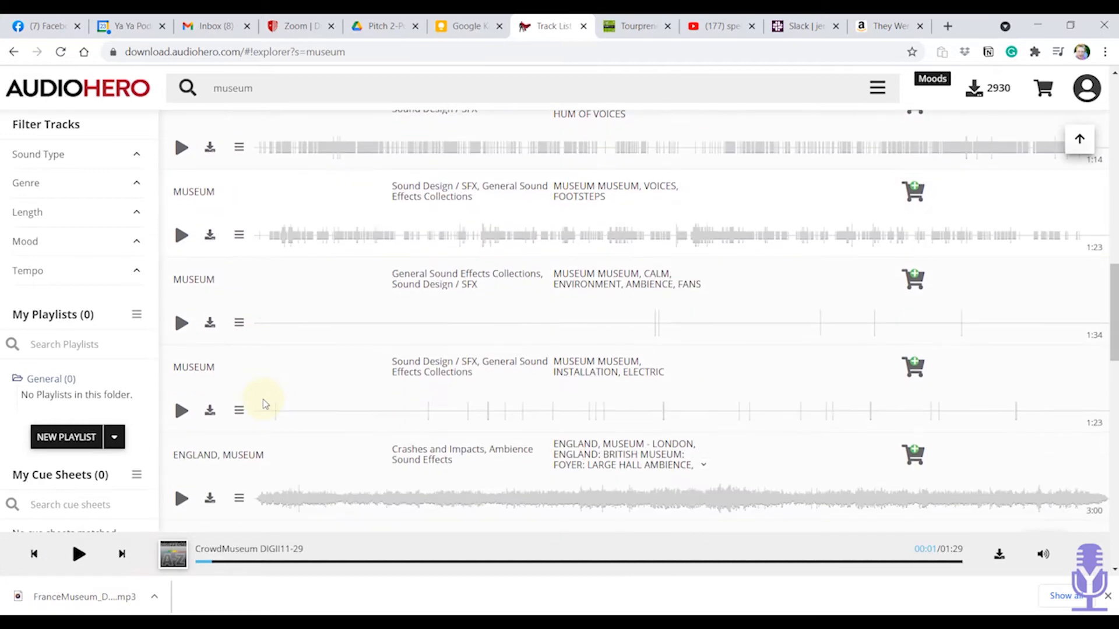
click(183, 499)
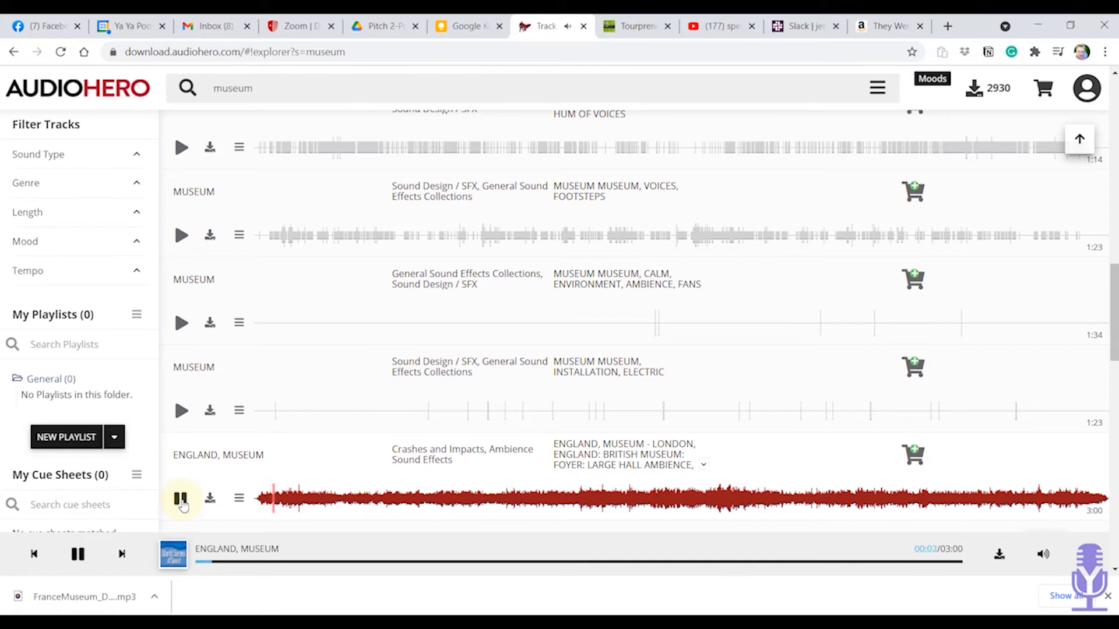
click(209, 503)
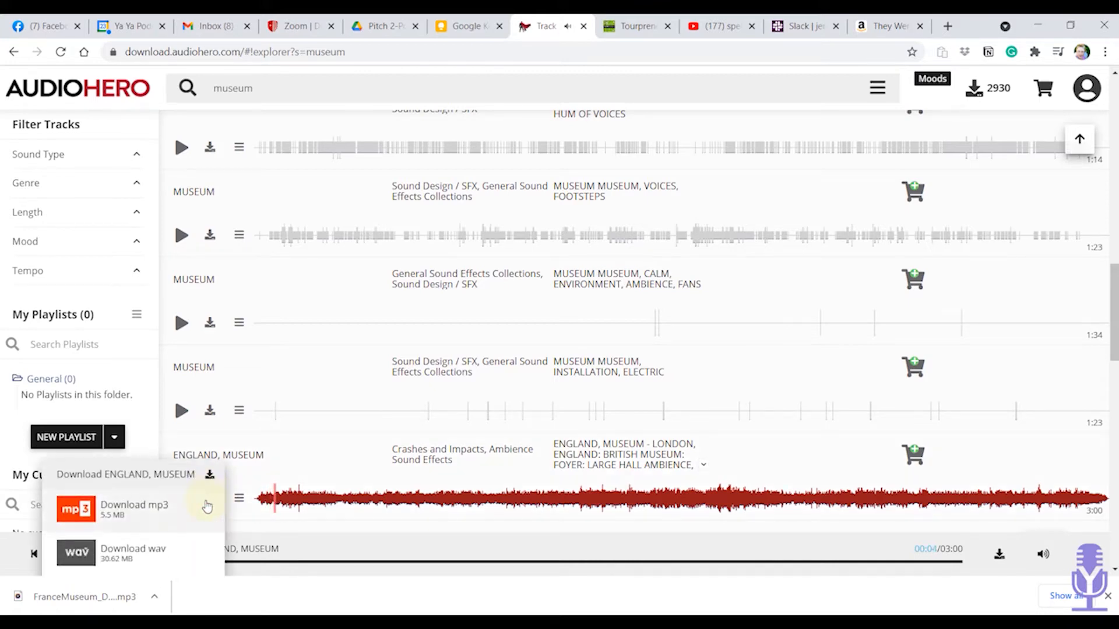
click(182, 510)
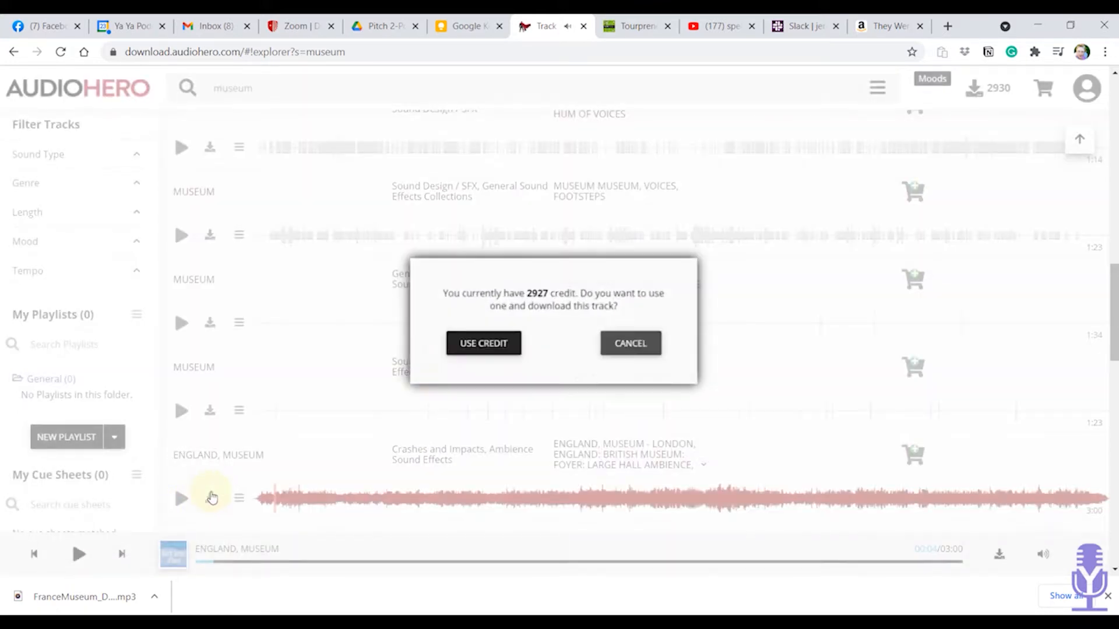
click(477, 343)
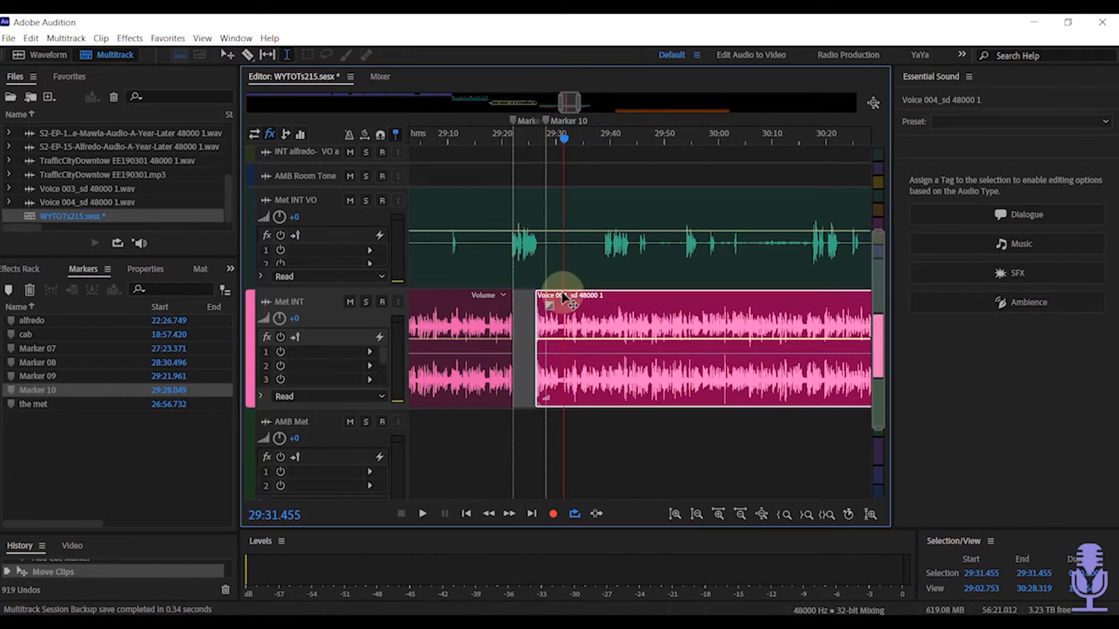
- In Adobe Audition, solo the Met INT track and listen to it from 29:26.187 at a lower system volume
scroll(535, 268, up, 3)
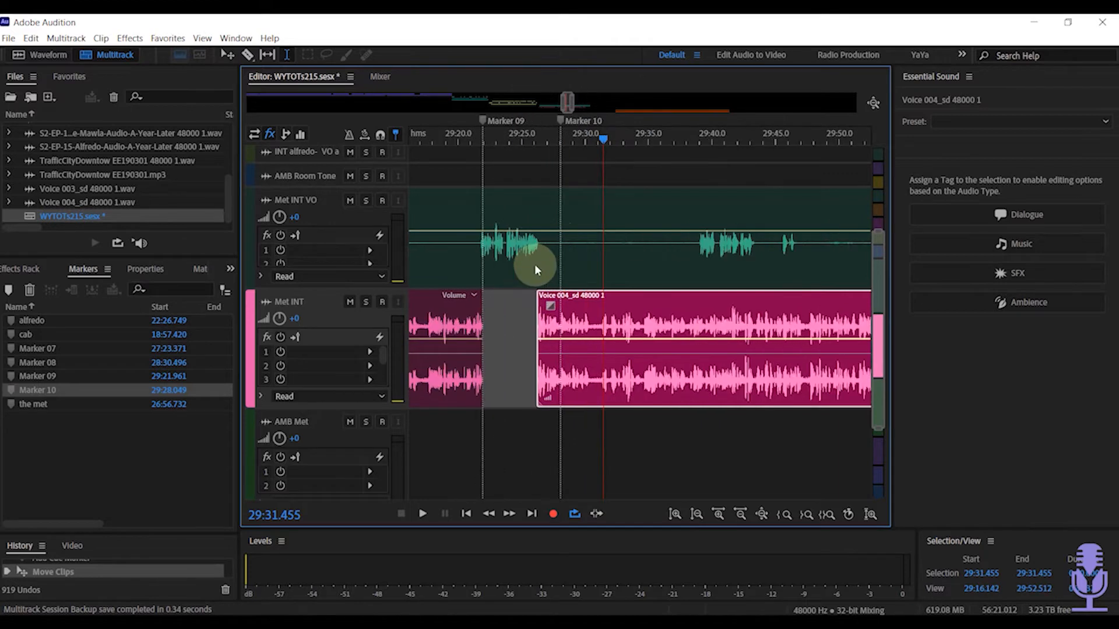
scroll(534, 264, up, 2)
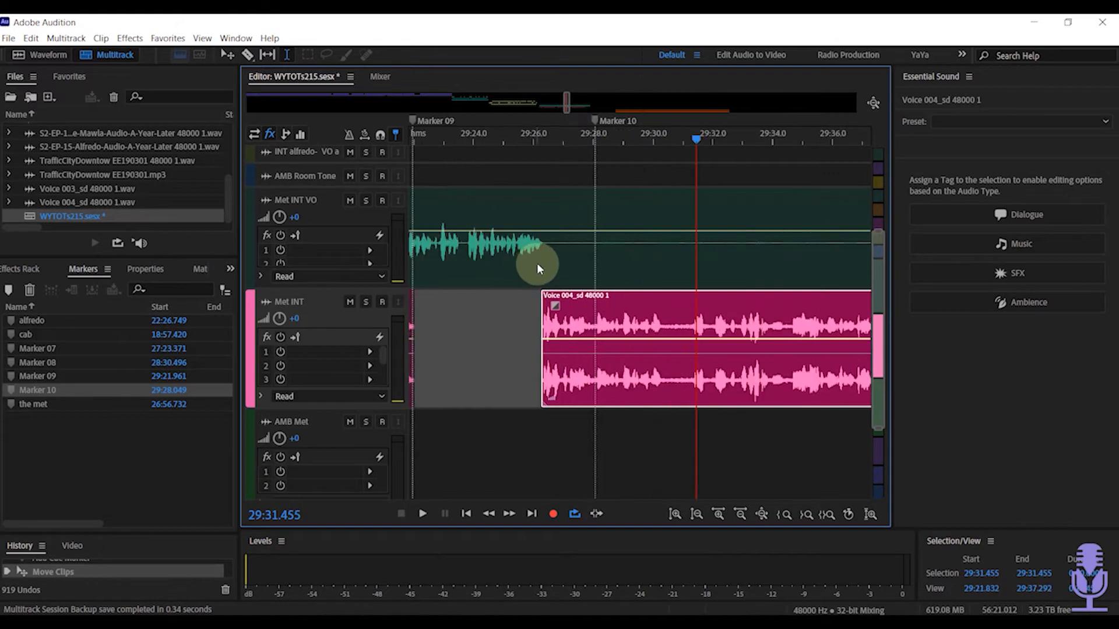
click(365, 302)
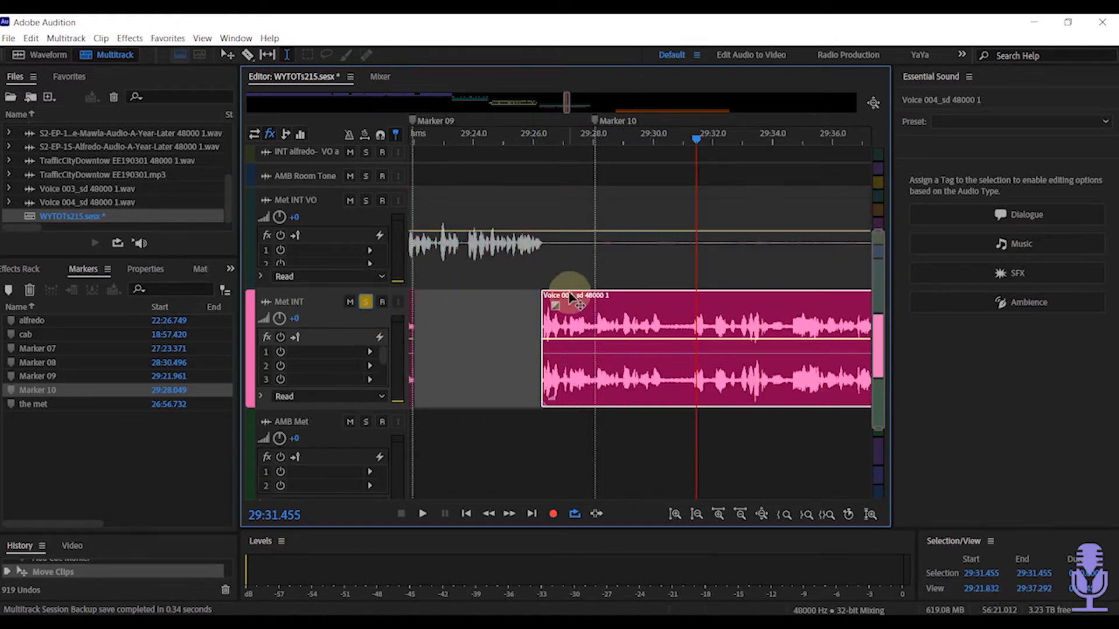
click(542, 278)
key(space)
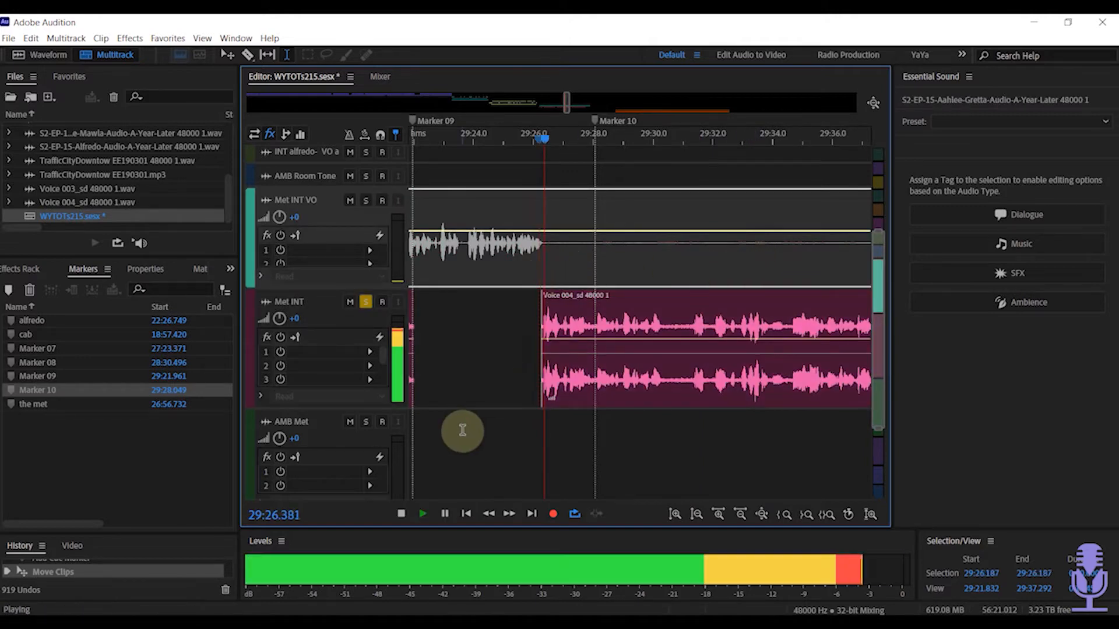
key(XF86AudioLowerVolume)
key(XF86AudioLowerVolume)
key(XF86AudioLowerVolume)
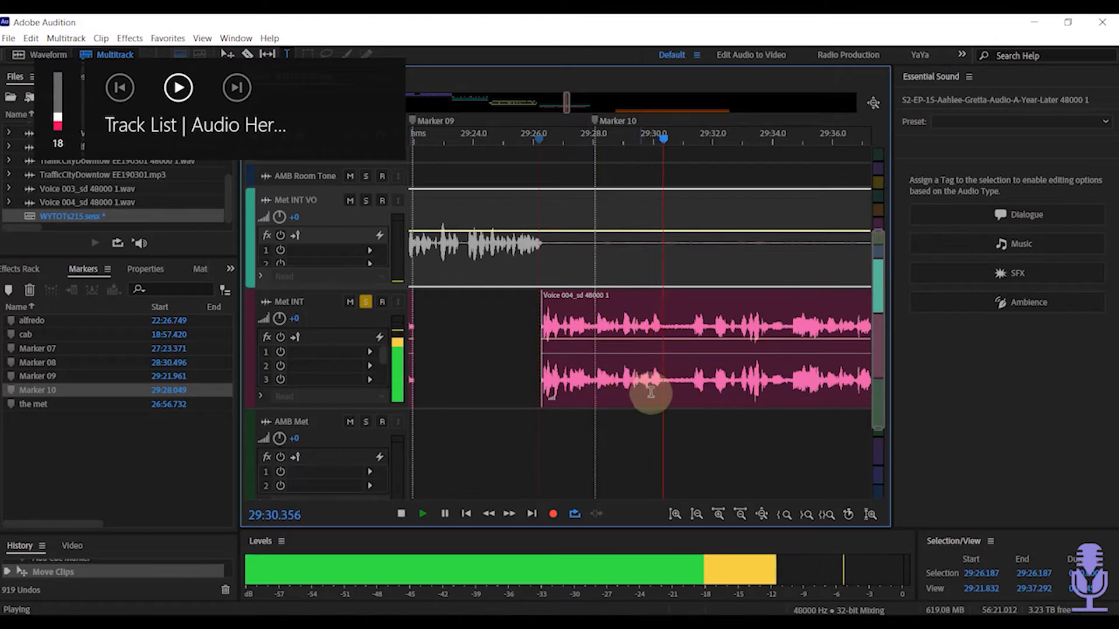
key(space)
- Cut the section from 29:28.070 to 29:30.516 out of the Met INT clip, leaving a gap
click(618, 319)
click(596, 327)
key(space)
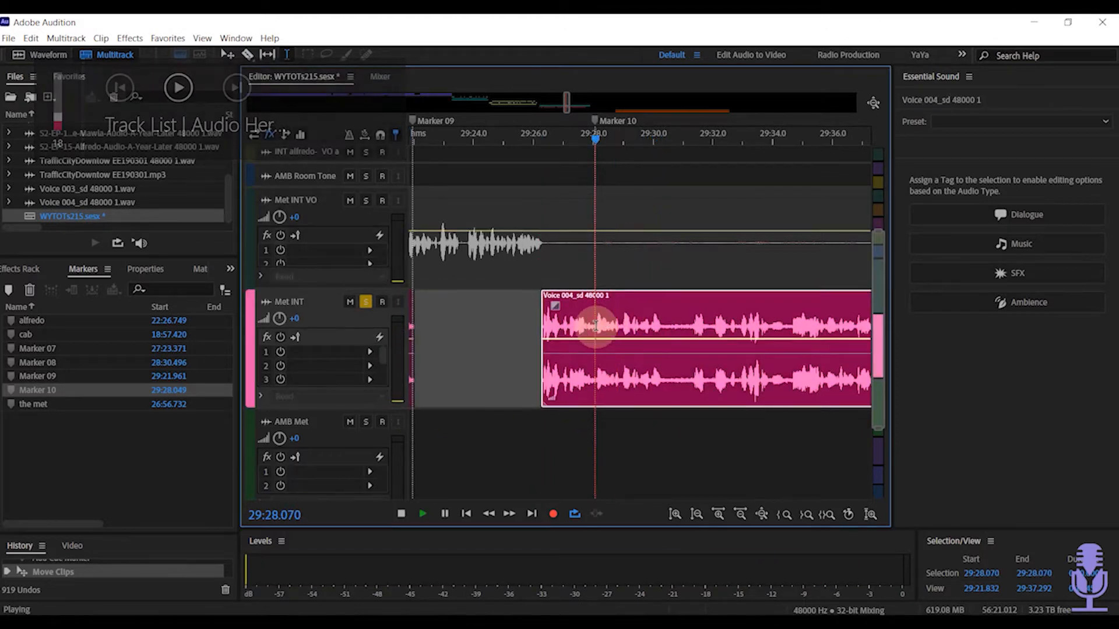
key(space)
drag(595, 326, 669, 333)
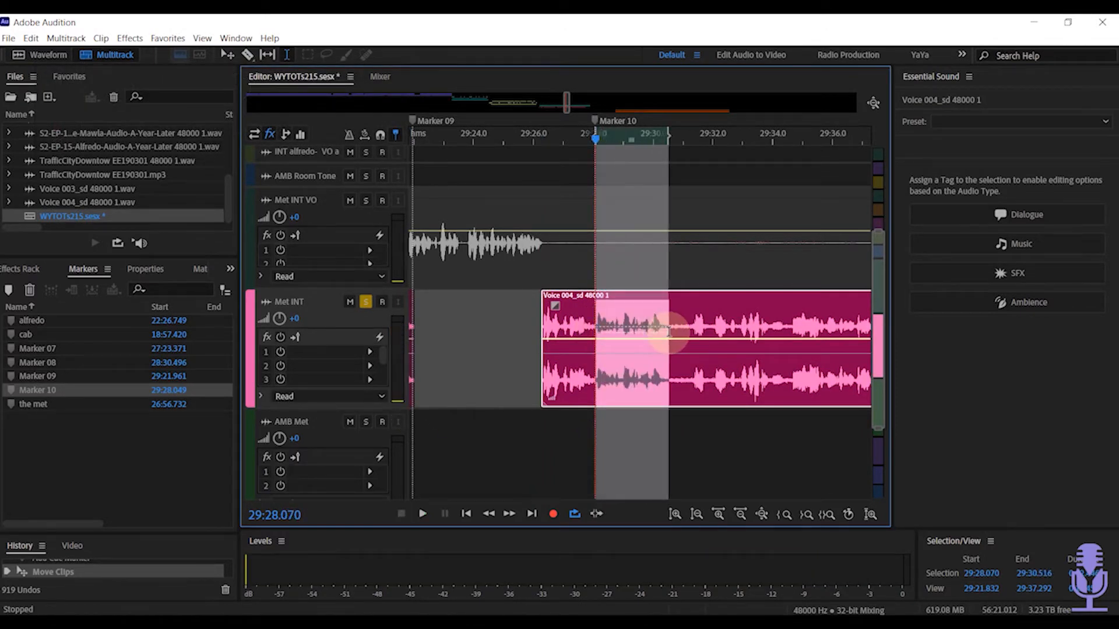
key(Delete)
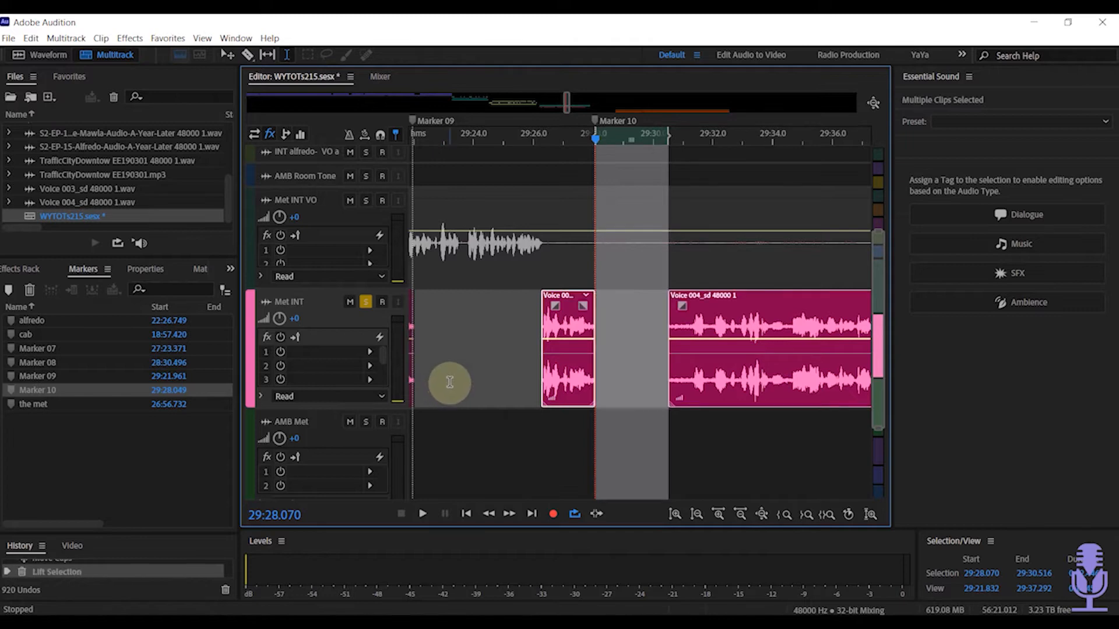
- Play the end of the short Met INT clip before Marker 10 and give it a very short fade-out
click(624, 318)
click(579, 315)
key(space)
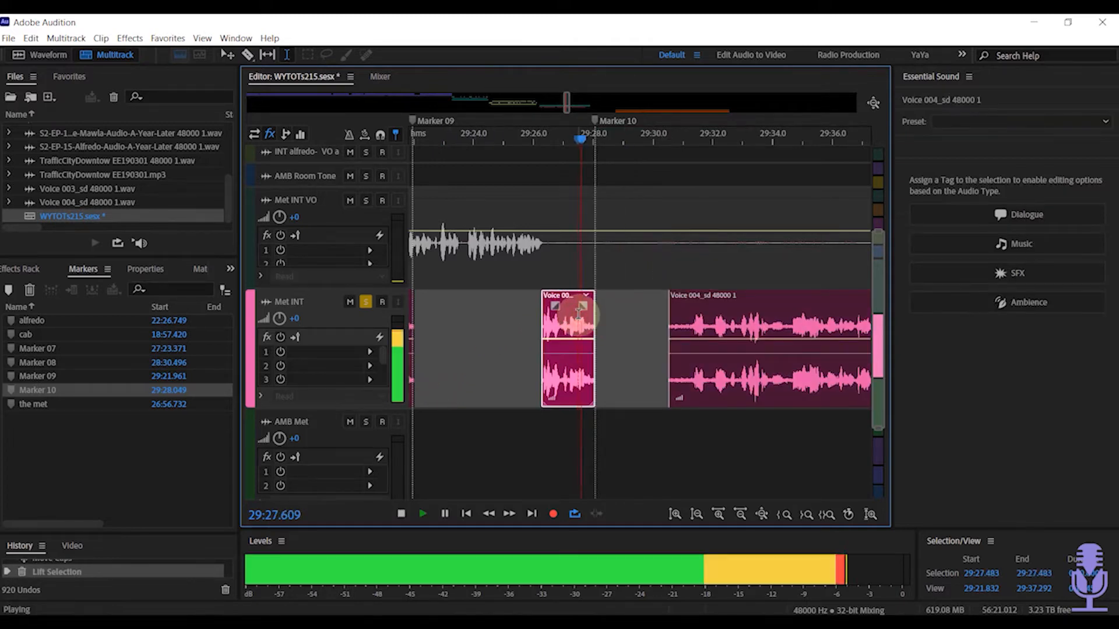
key(space)
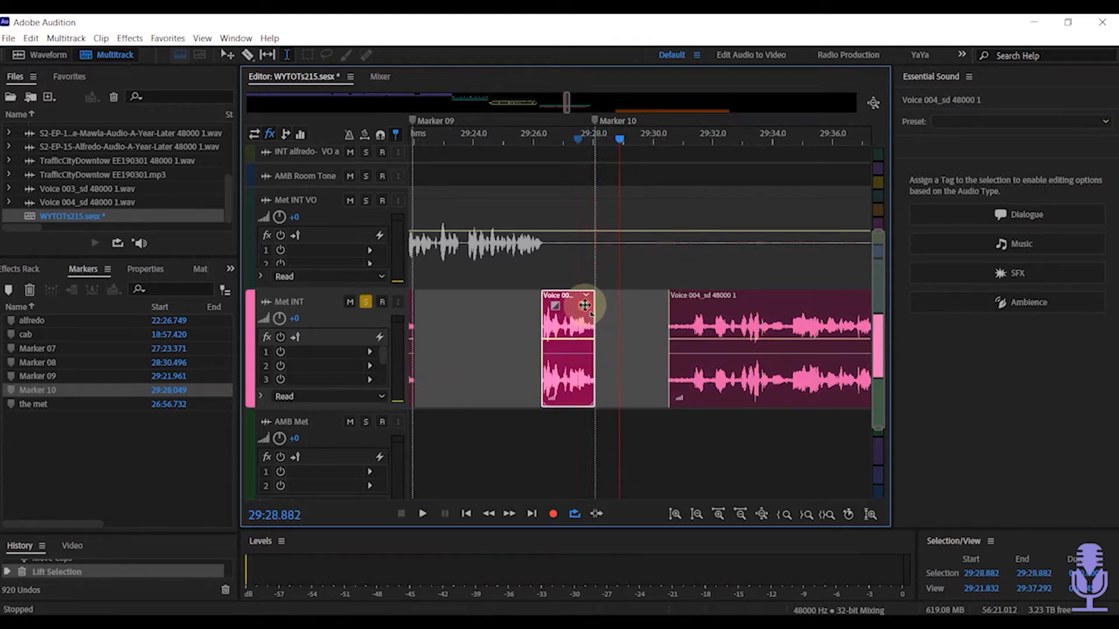
mouse_move(585, 305)
mouse_down()
mouse_move(570, 309)
mouse_move(580, 305)
mouse_up()
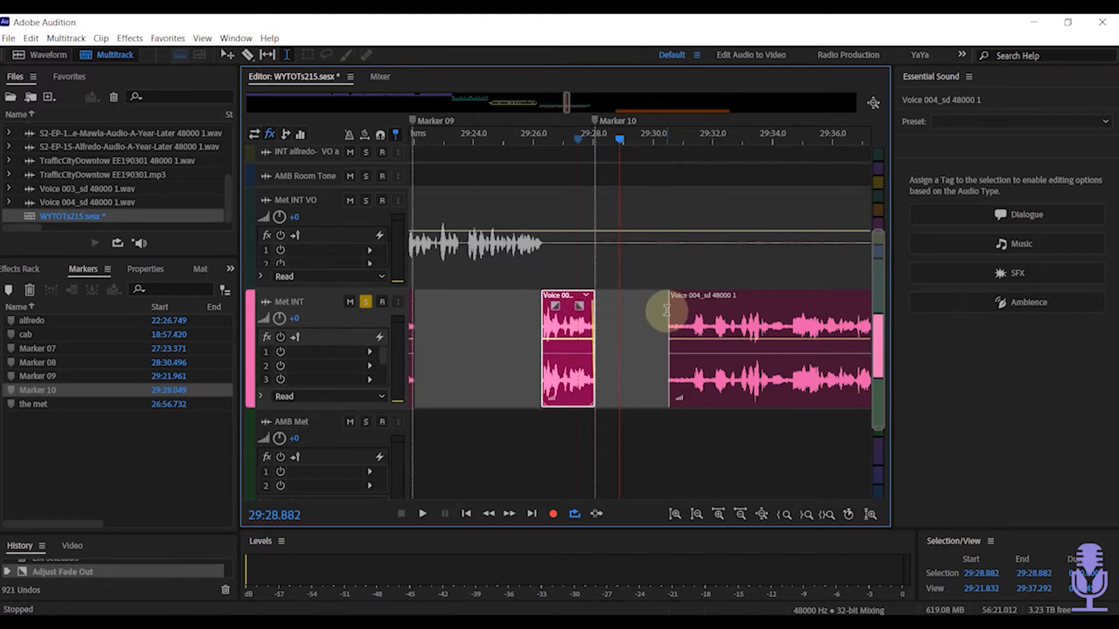
- Listen to Met INT after the gap, silence it from 29:33.941 to 29:34.381, and save the session
click(666, 311)
key(space)
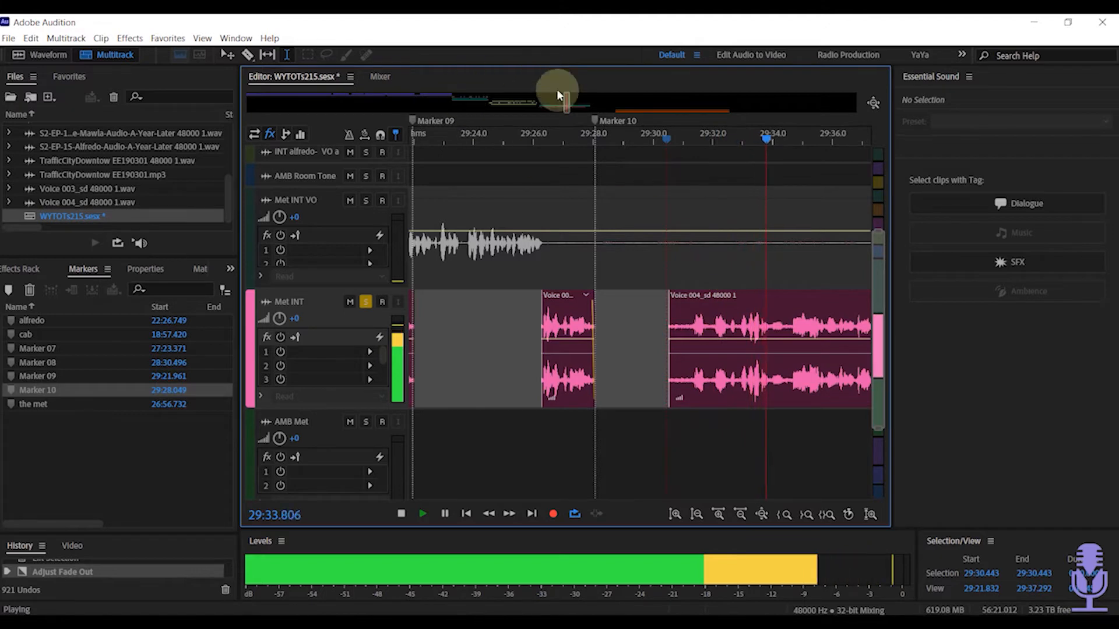
key(space)
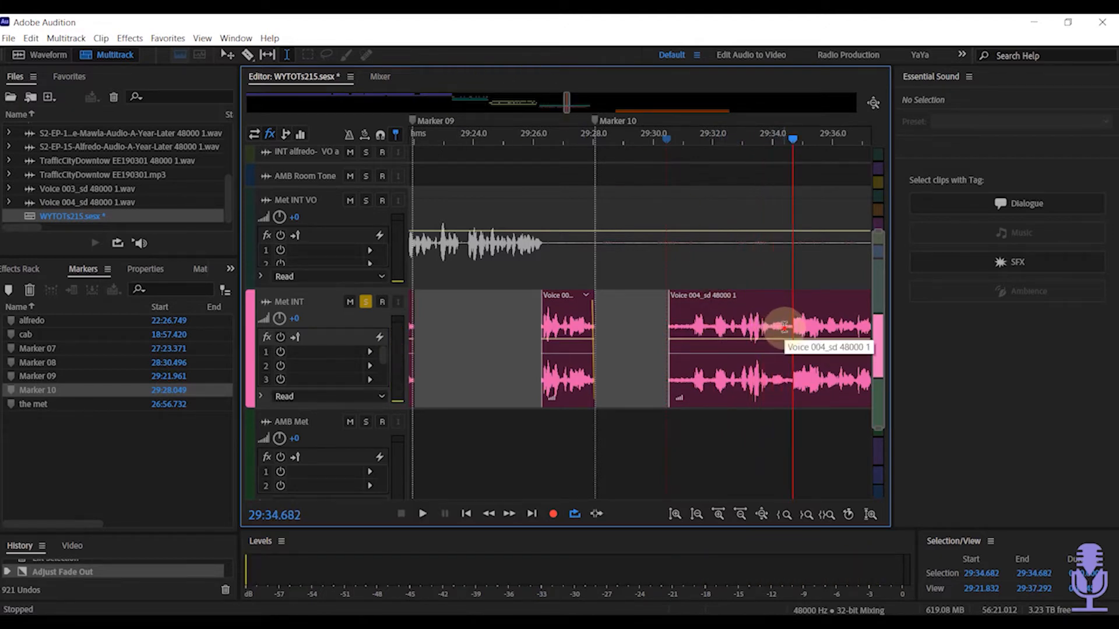
drag(783, 326, 771, 335)
key(shift+s)
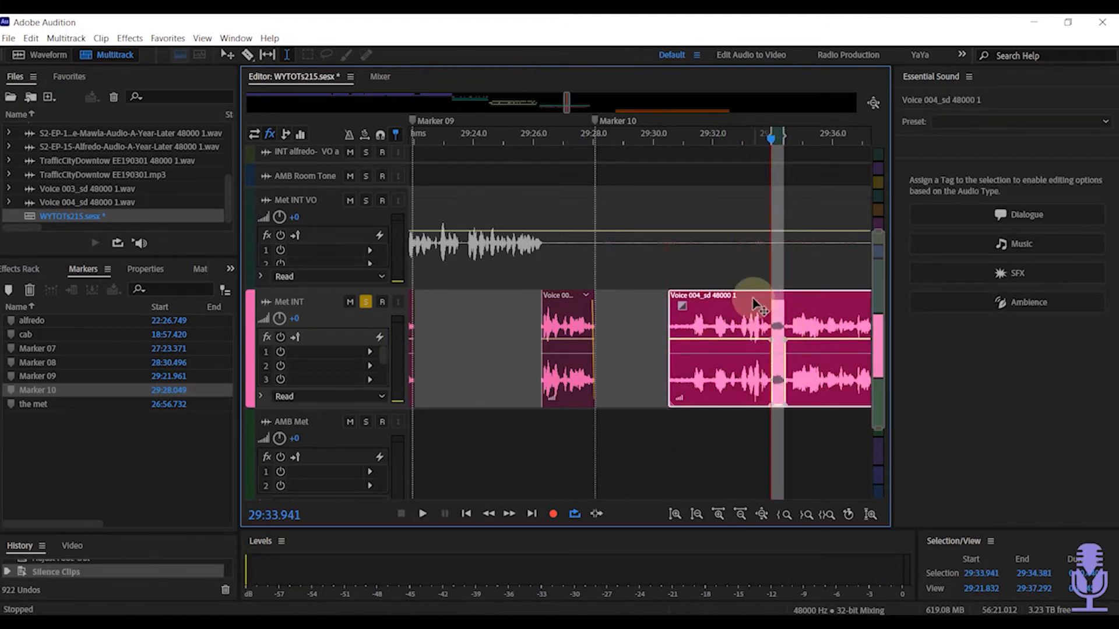
click(739, 269)
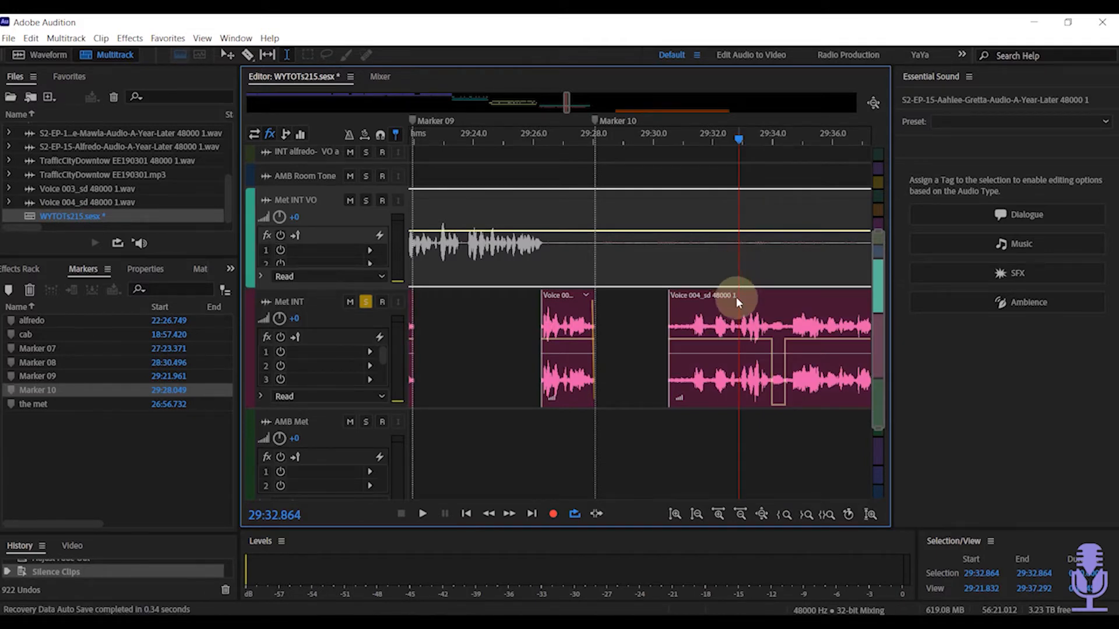
key(ctrl+s)
- Play on through the Met INT clip and cut out the section from 29:41.558 to 29:42.530, leaving a gap
click(733, 319)
key(space)
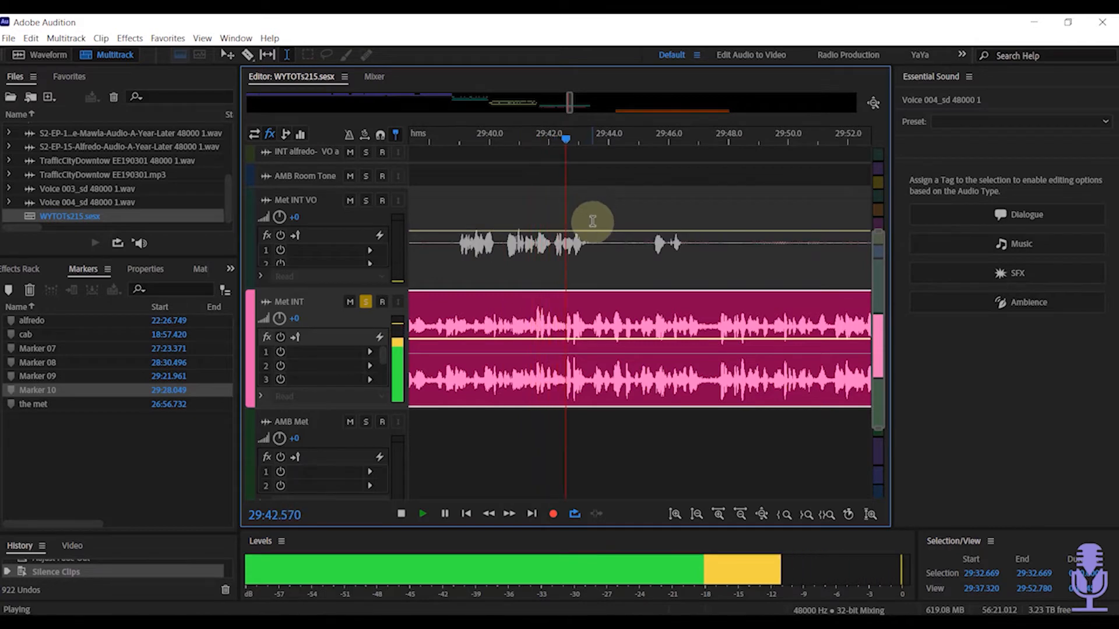
key(space)
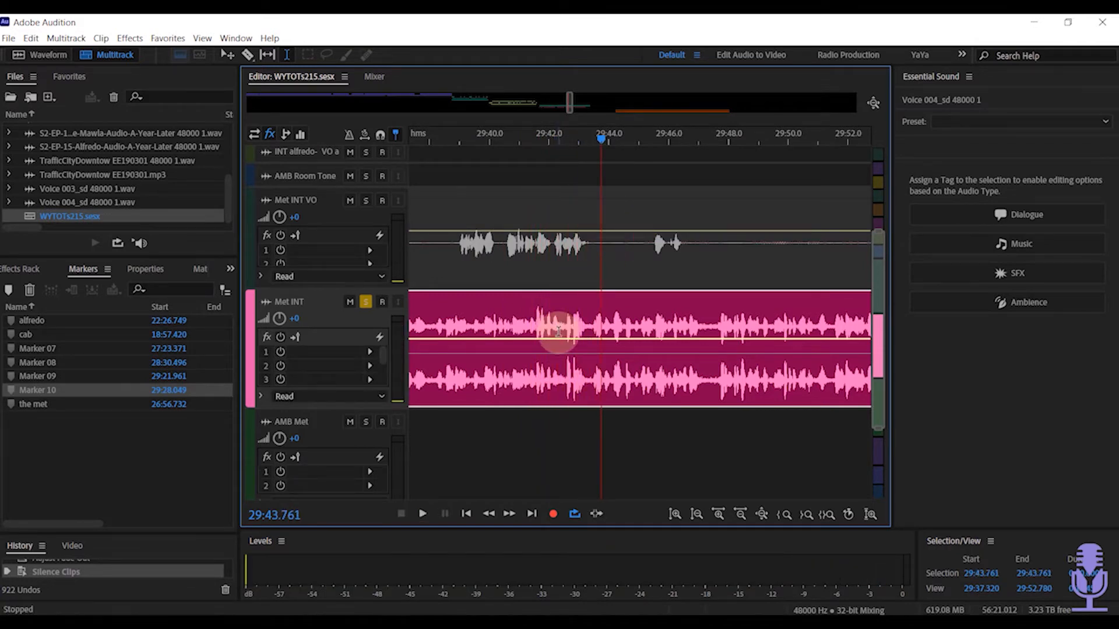
drag(564, 344, 538, 346)
key(space)
key(space)
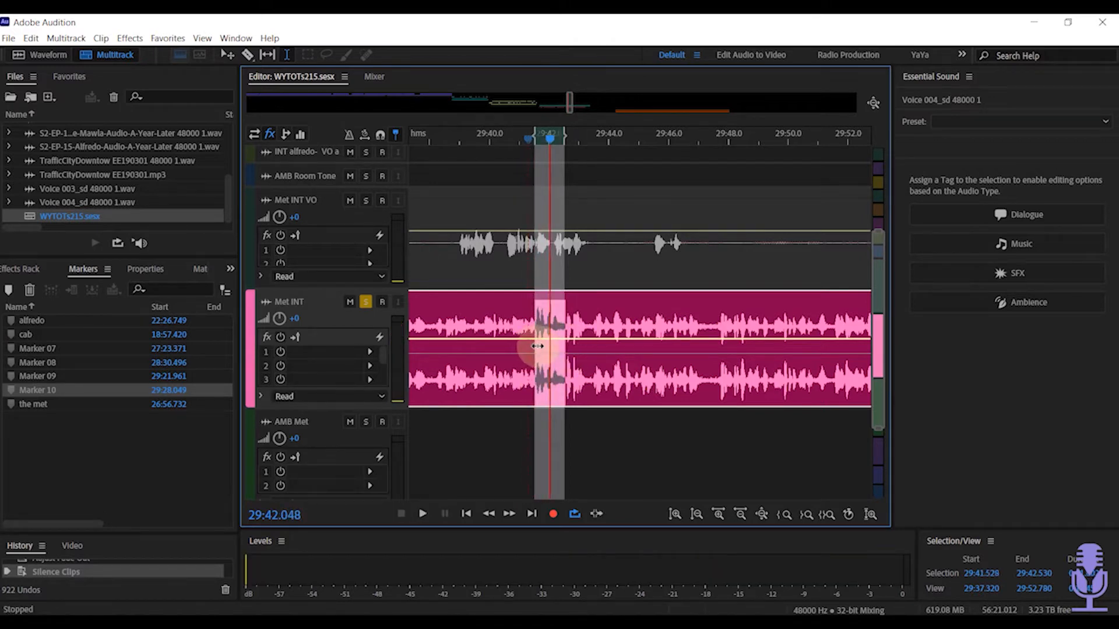
scroll(537, 346, up, 5)
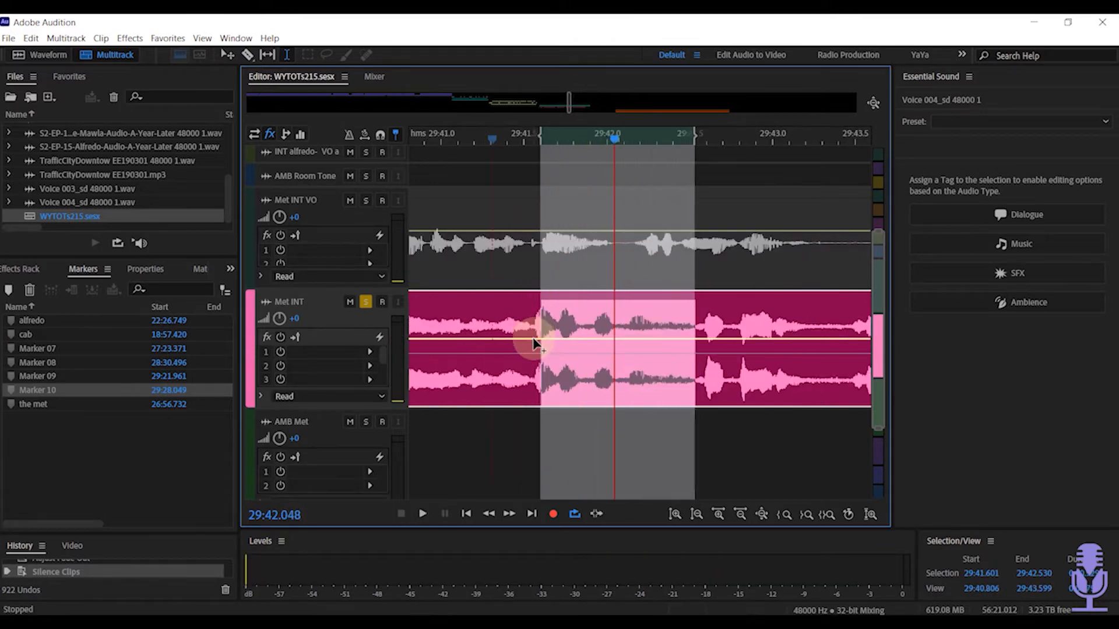
drag(539, 353, 534, 354)
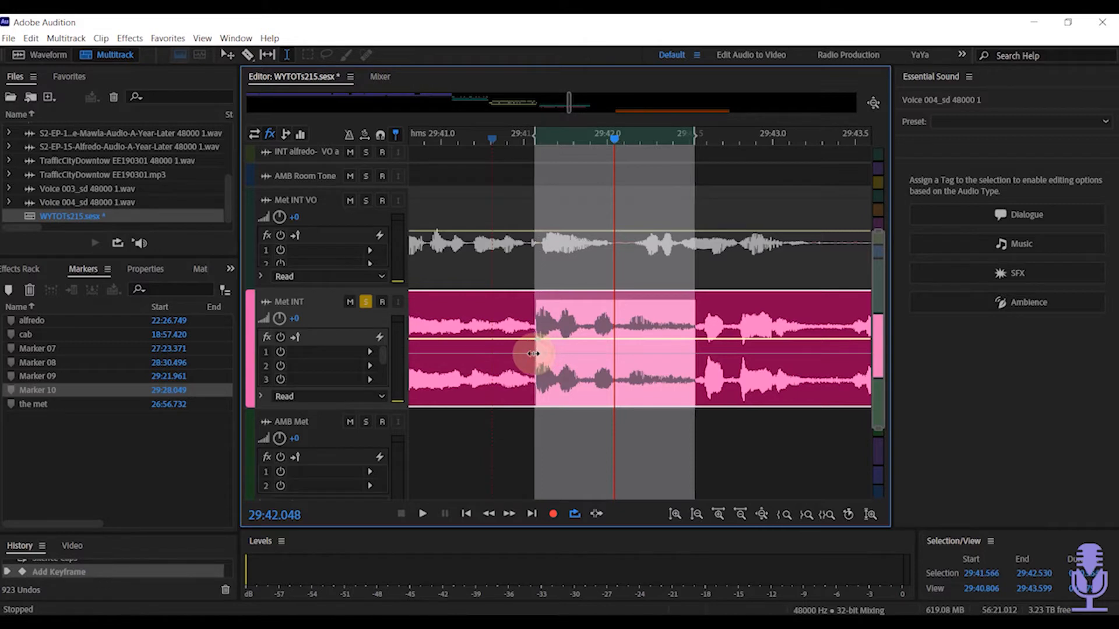
key(space)
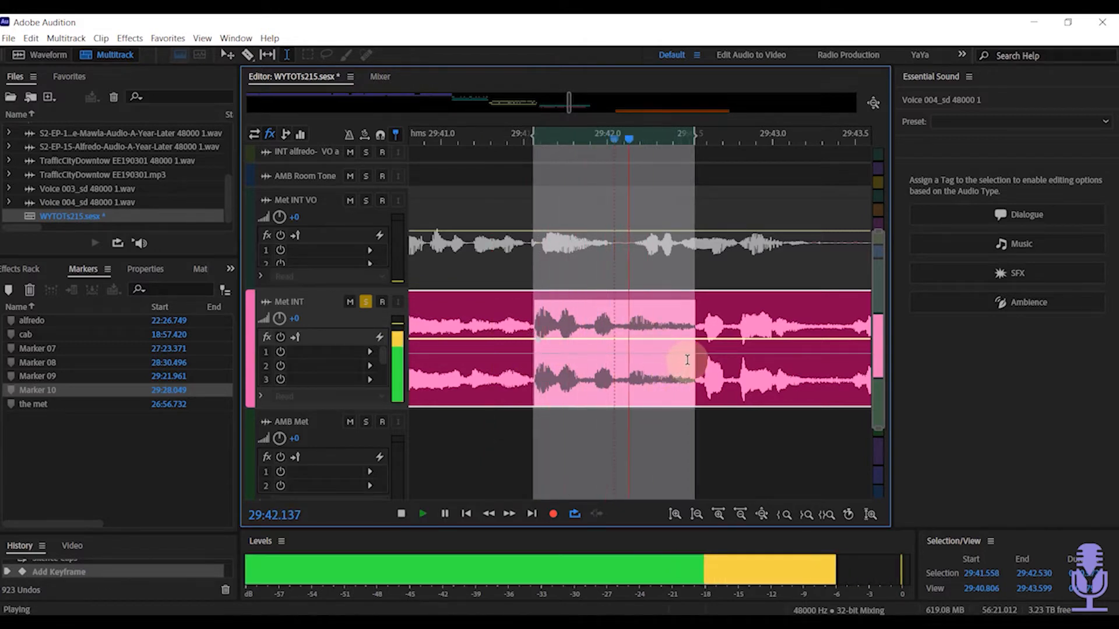
key(space)
key(Delete)
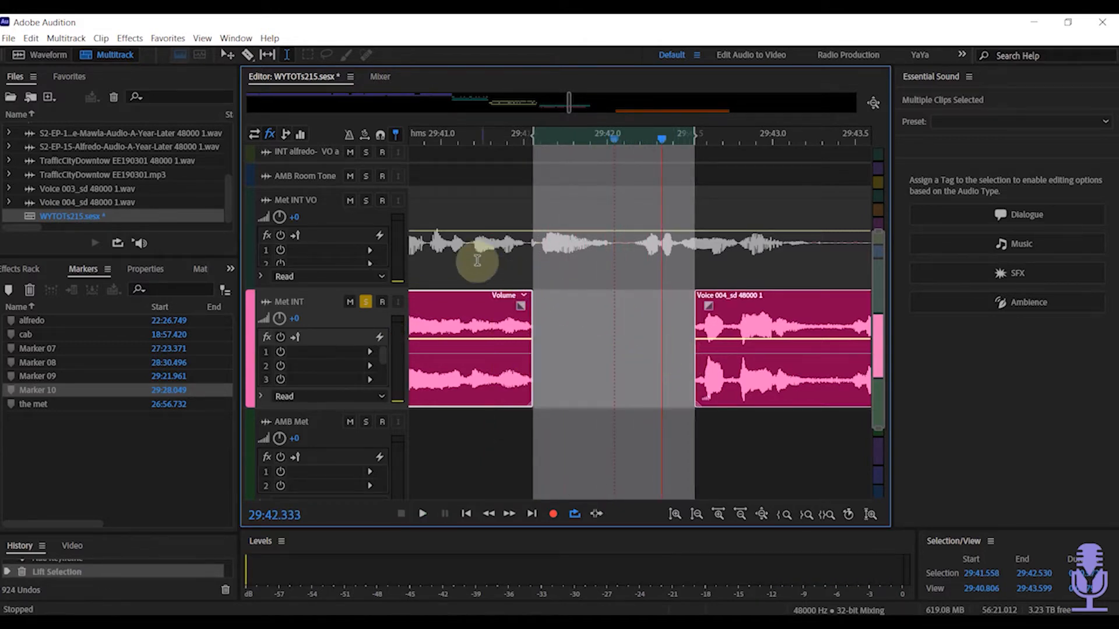
- Extend the end of the Met INT clip before the new gap slightly and give it a very short fade-out
click(459, 244)
key(space)
key(space)
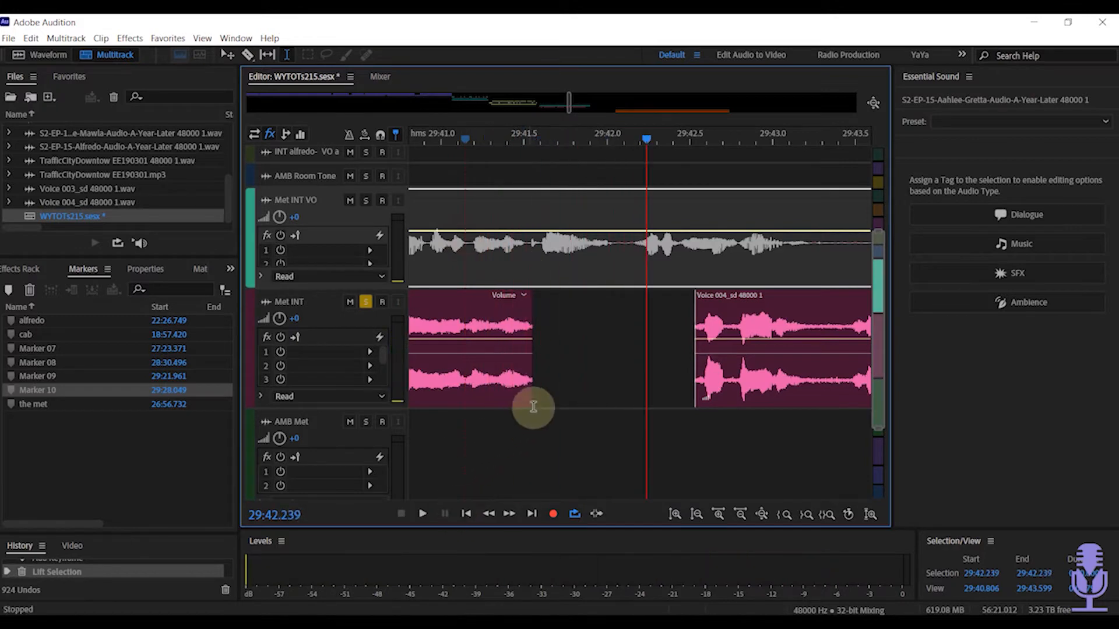
drag(532, 362, 535, 362)
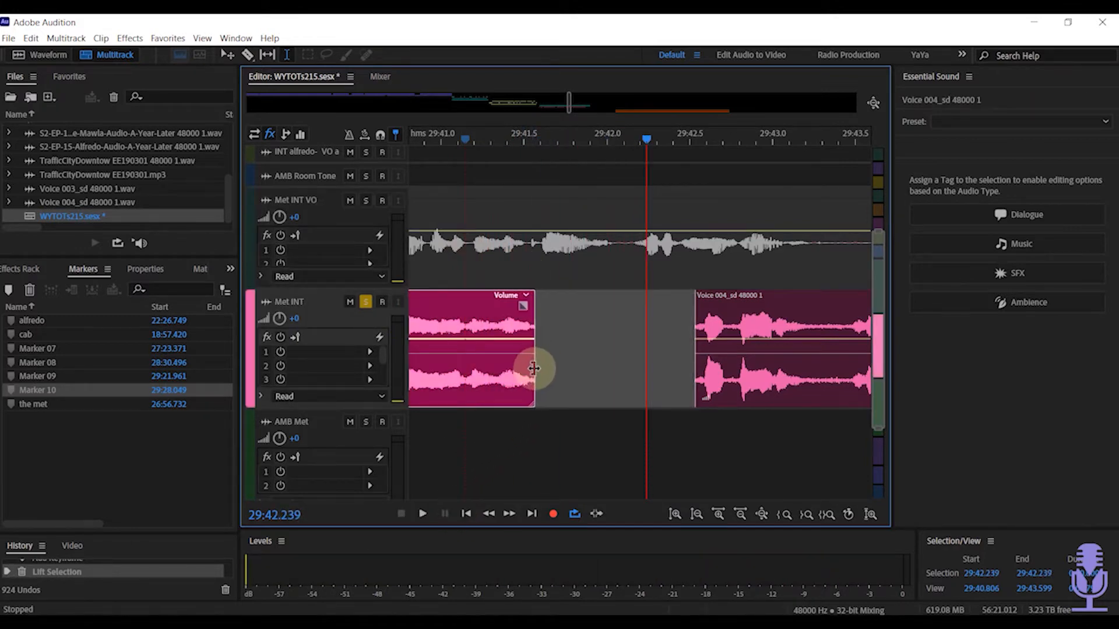
click(511, 249)
key(space)
key(space)
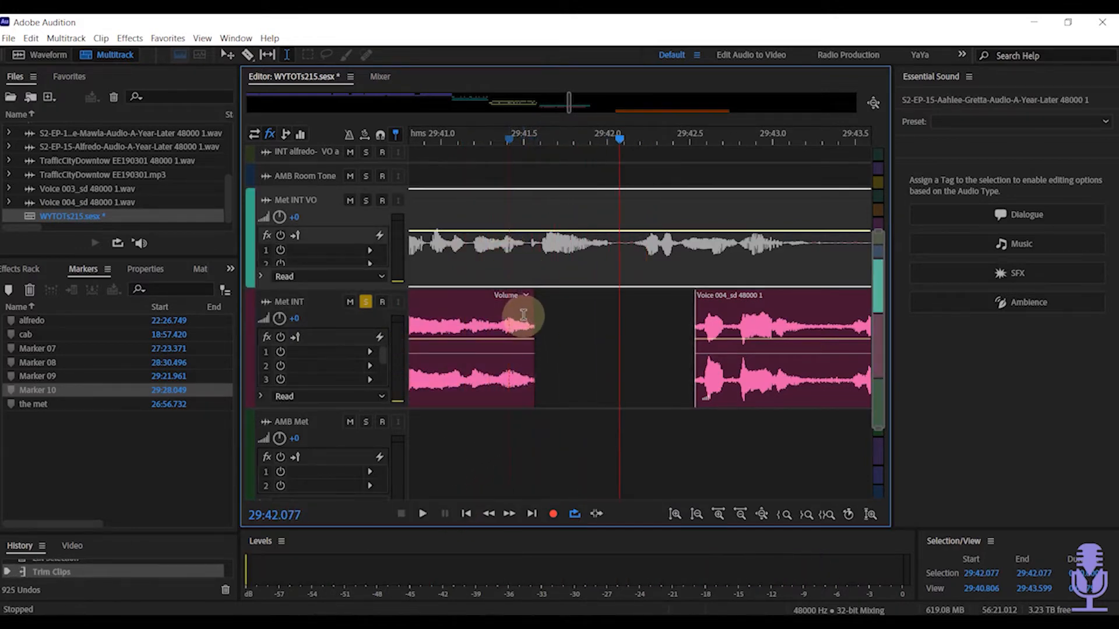
drag(530, 296, 532, 301)
- Silence the Met INT audio from 29:50.930 to 29:51.425 and play the passage back from 29:50.453
click(485, 214)
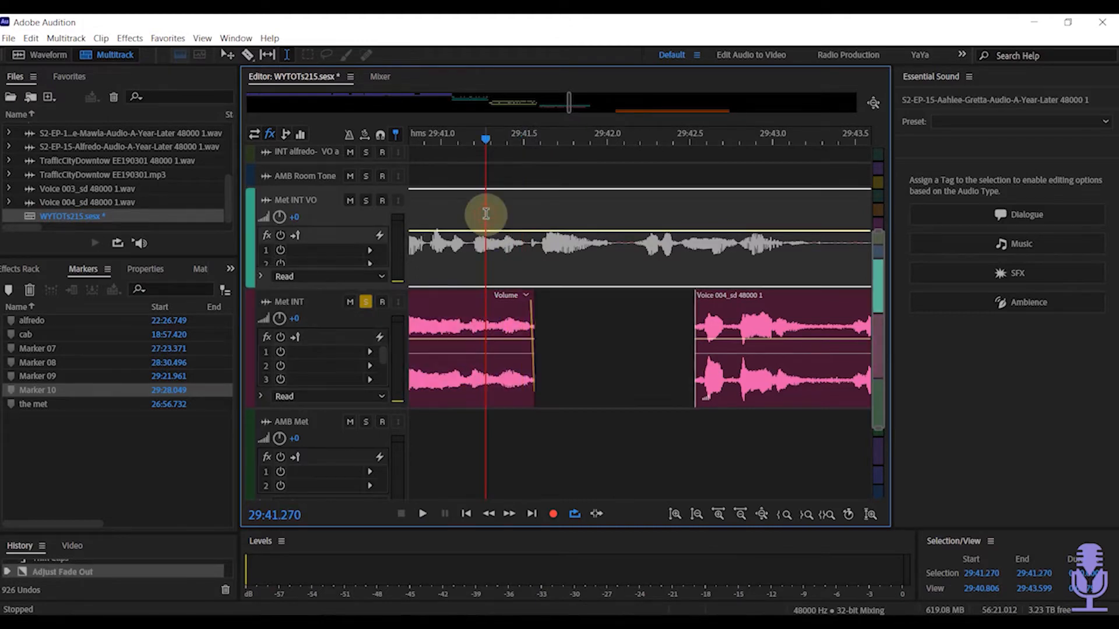
key(space)
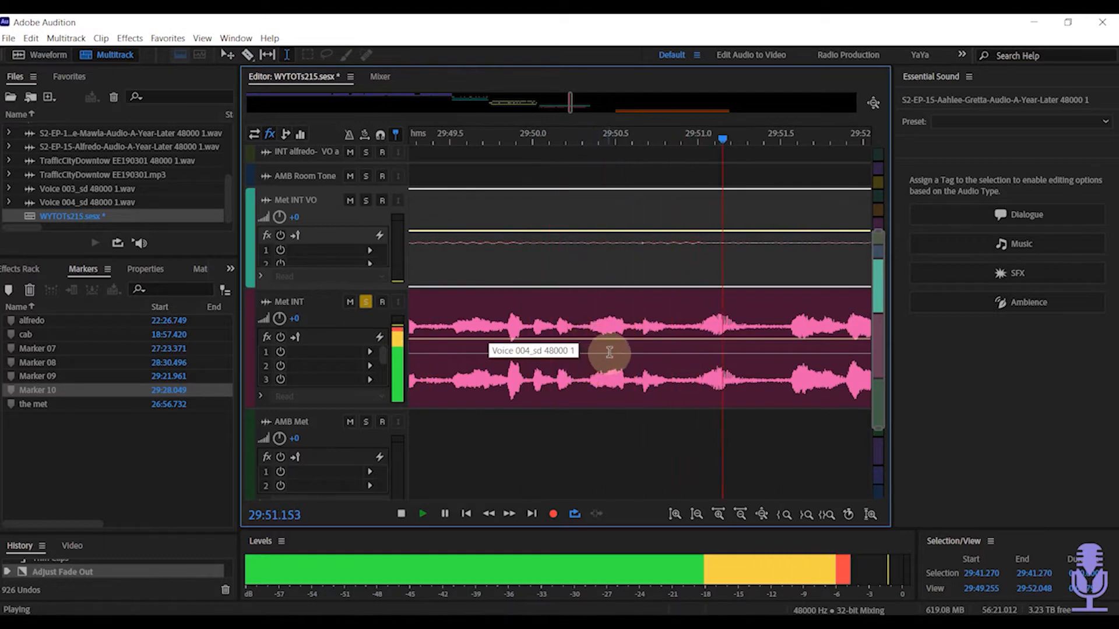
key(space)
drag(768, 325, 685, 360)
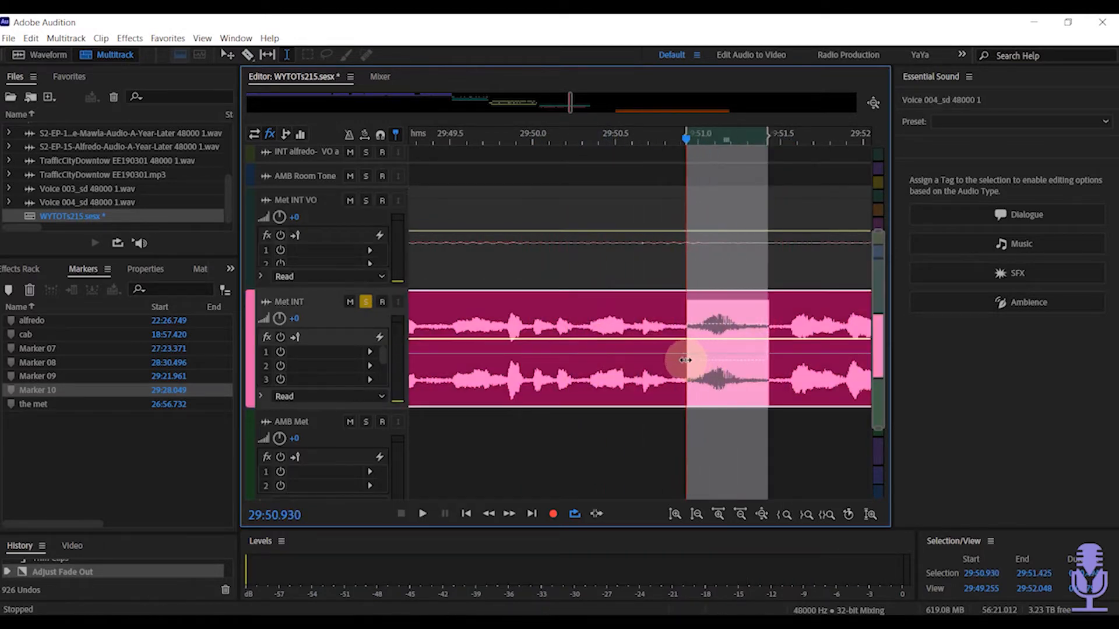
key(shift+u)
click(607, 264)
key(space)
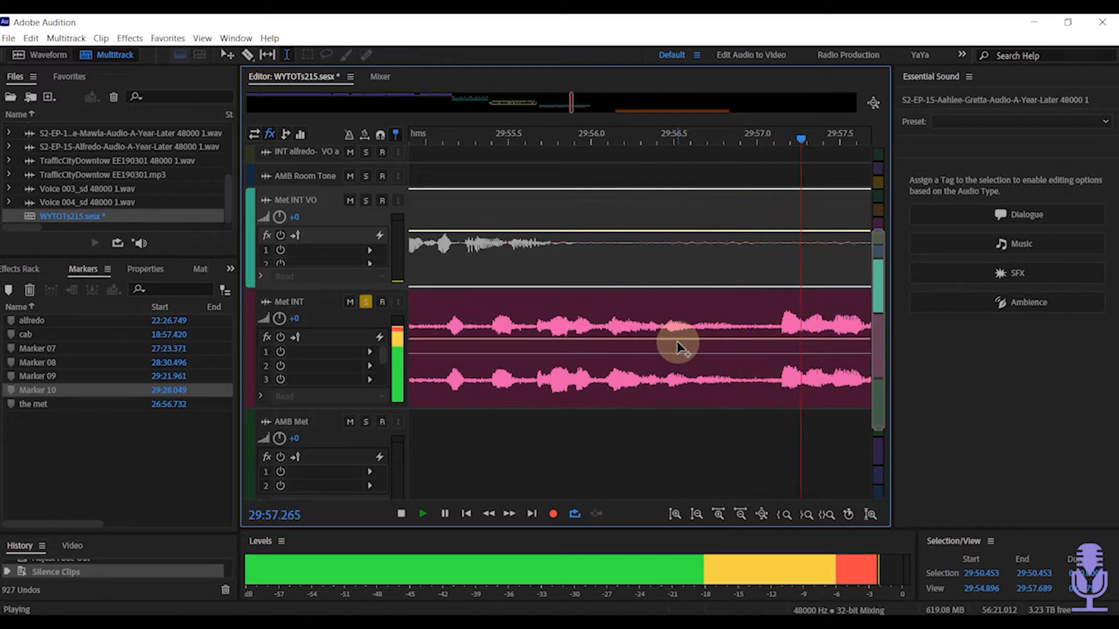
- Stop playback and add a cue marker at 29:57.074, in the pause before the Met INT speech resumes
key(space)
click(769, 301)
click(770, 277)
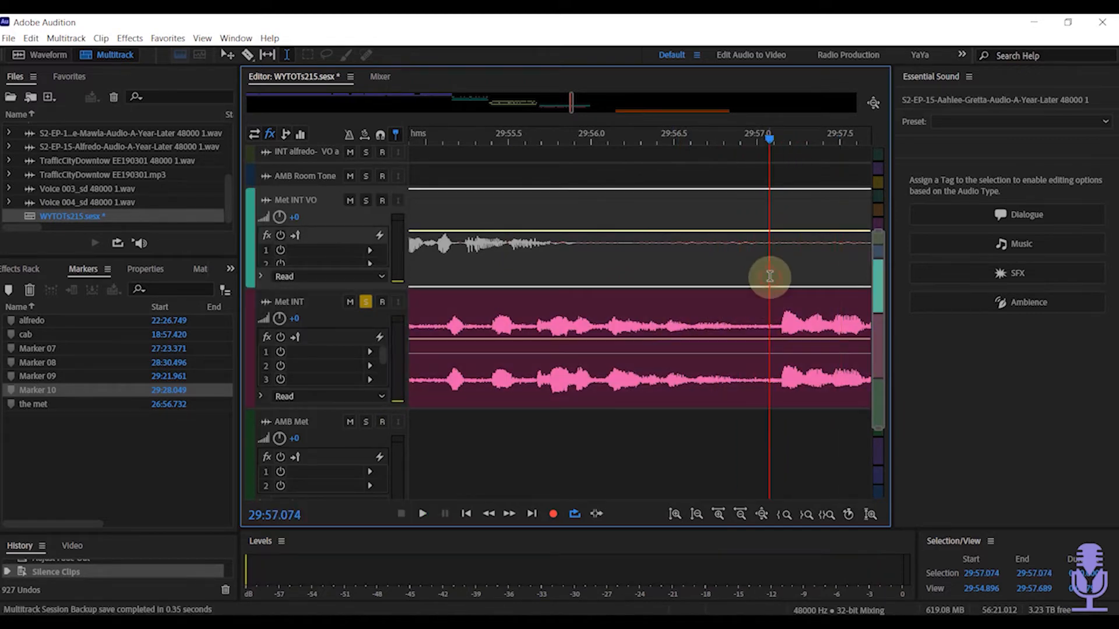
key(m)
- Listen on from the new marker and cut out the Met INT section from 29:57.104 to 30:01.003, leaving a gap
scroll(740, 294, down, 4)
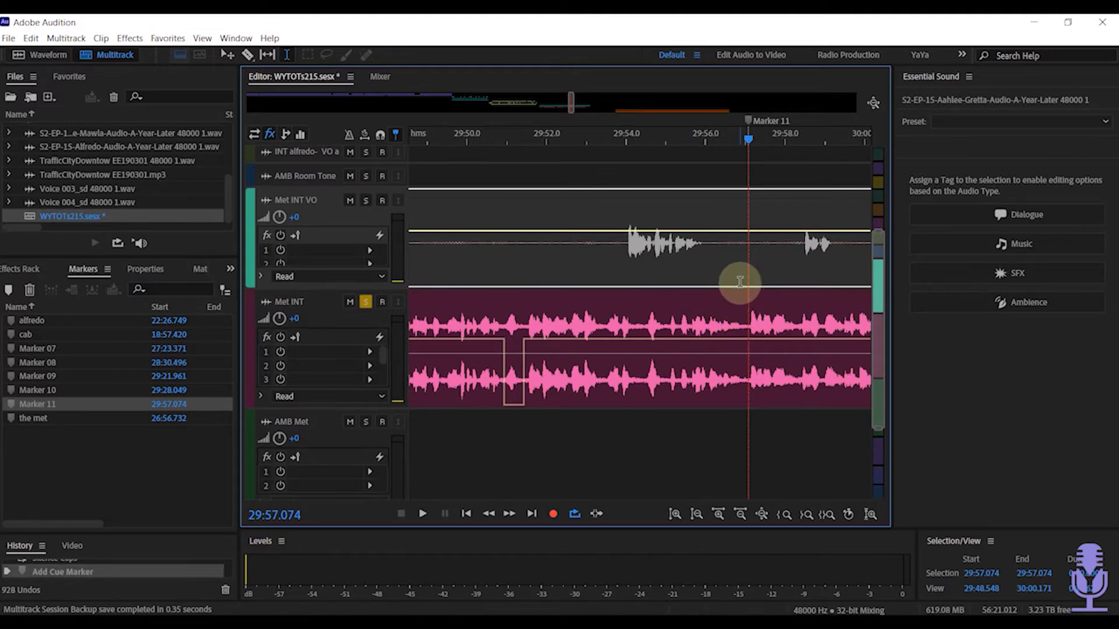
key(space)
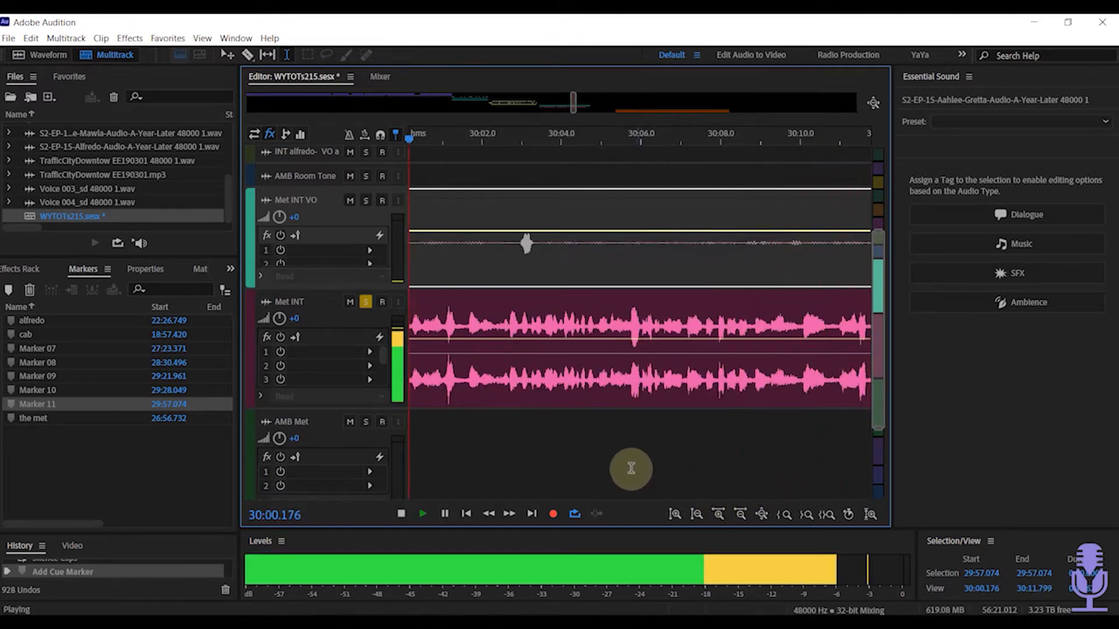
key(space)
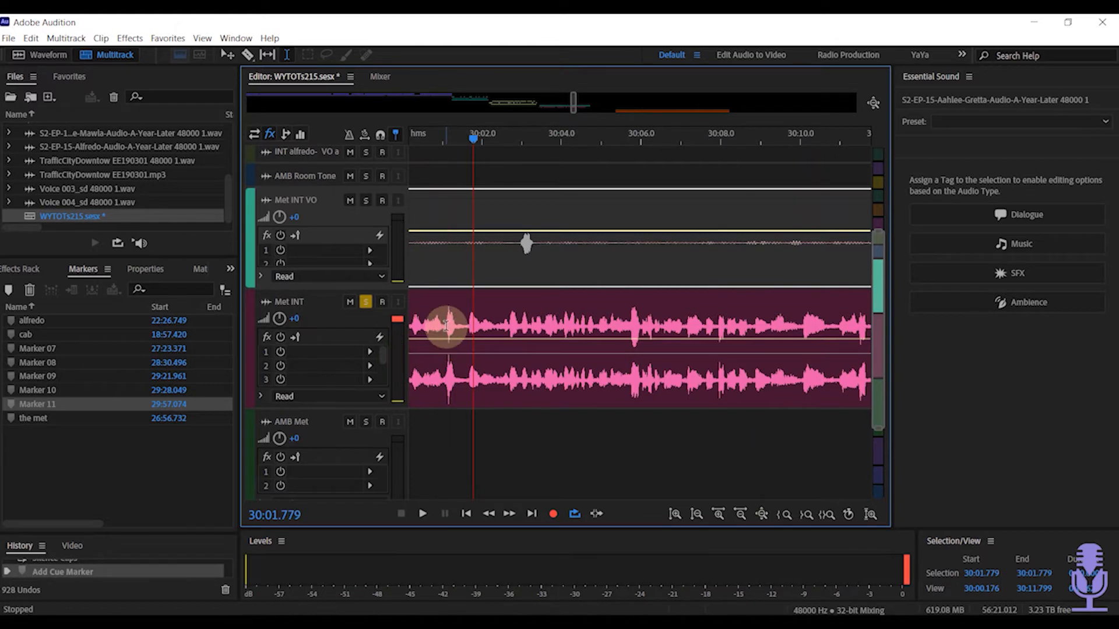
drag(443, 325, 528, 347)
key(Delete)
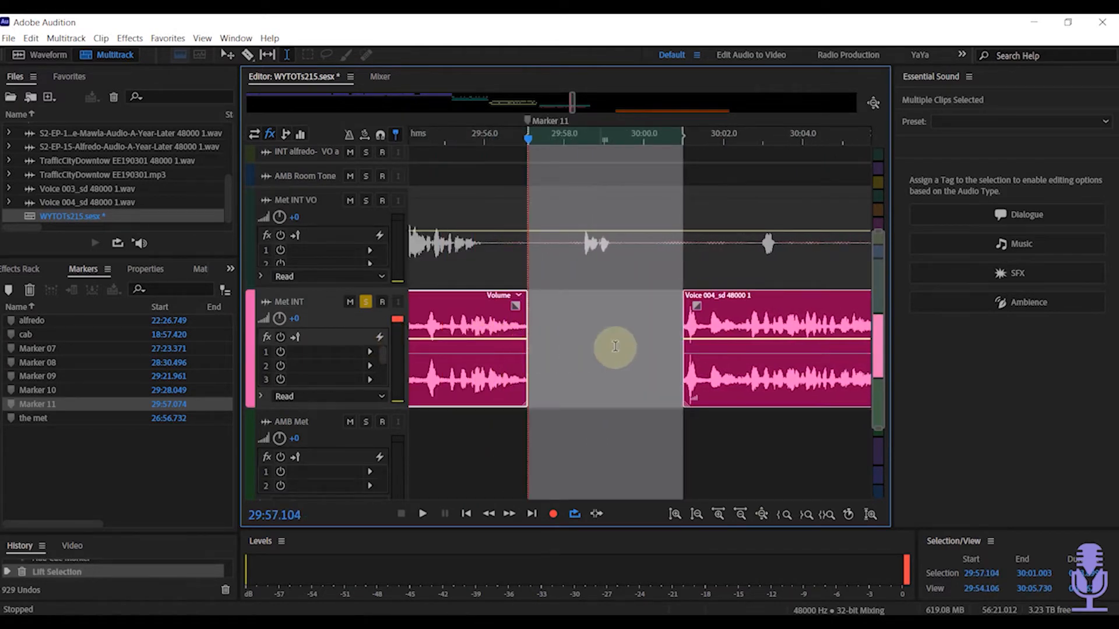
- Play the Met INT audio after the gap from 30:00.819 and add a cue marker at 30:01.592
click(677, 327)
key(space)
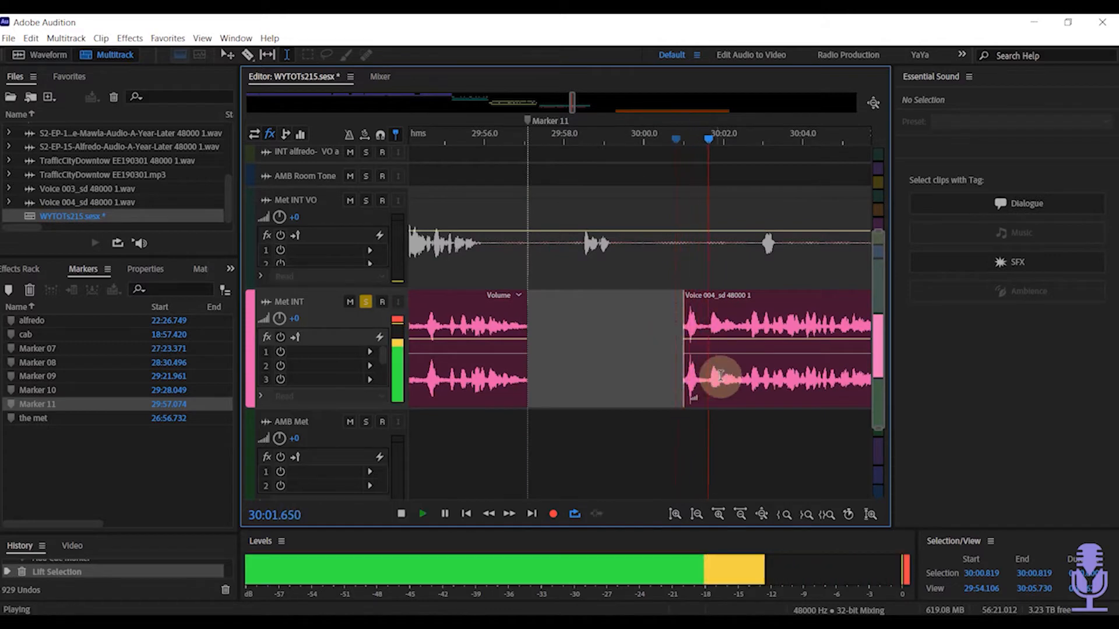
key(space)
click(707, 319)
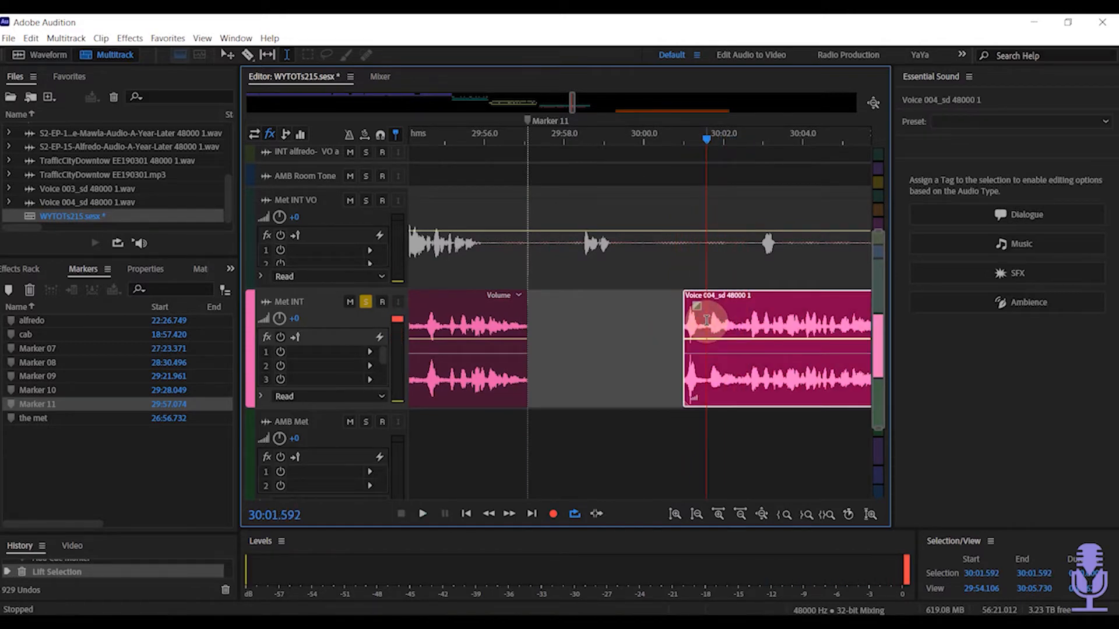
key(m)
- Listen further through Met INT and cut out the section from 30:00.949 to 30:07.092, leaving a longer gap
key(space)
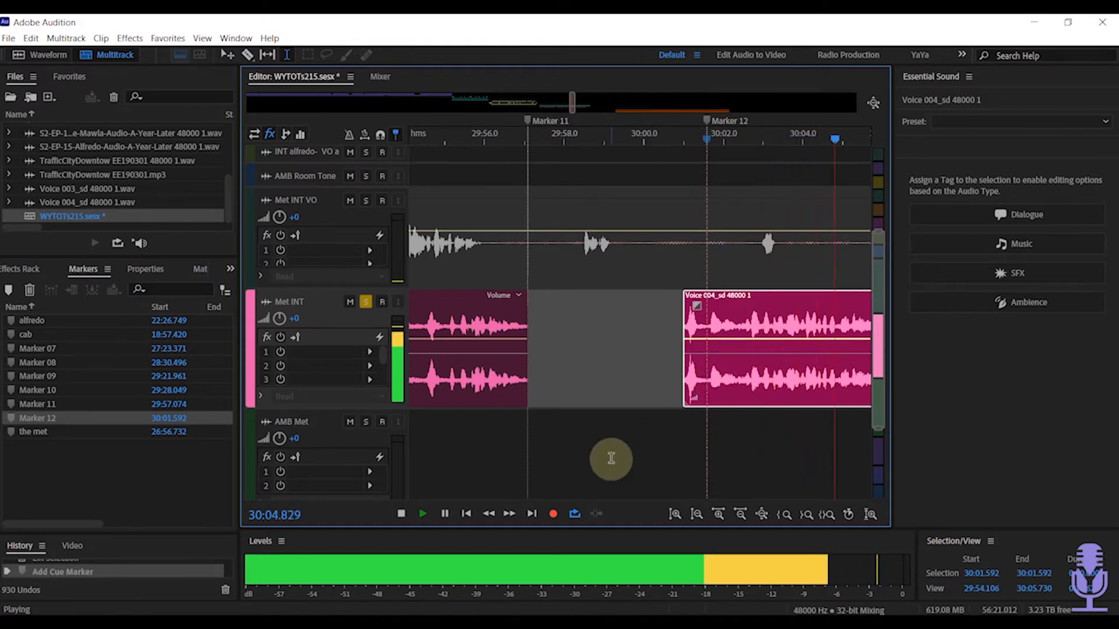
click(435, 319)
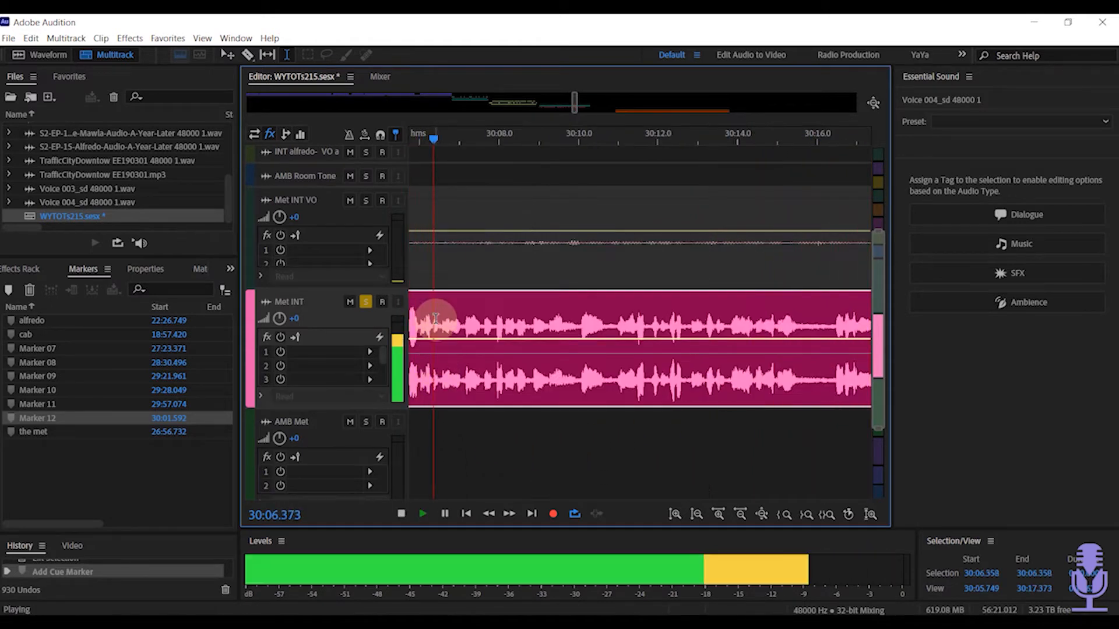
key(space)
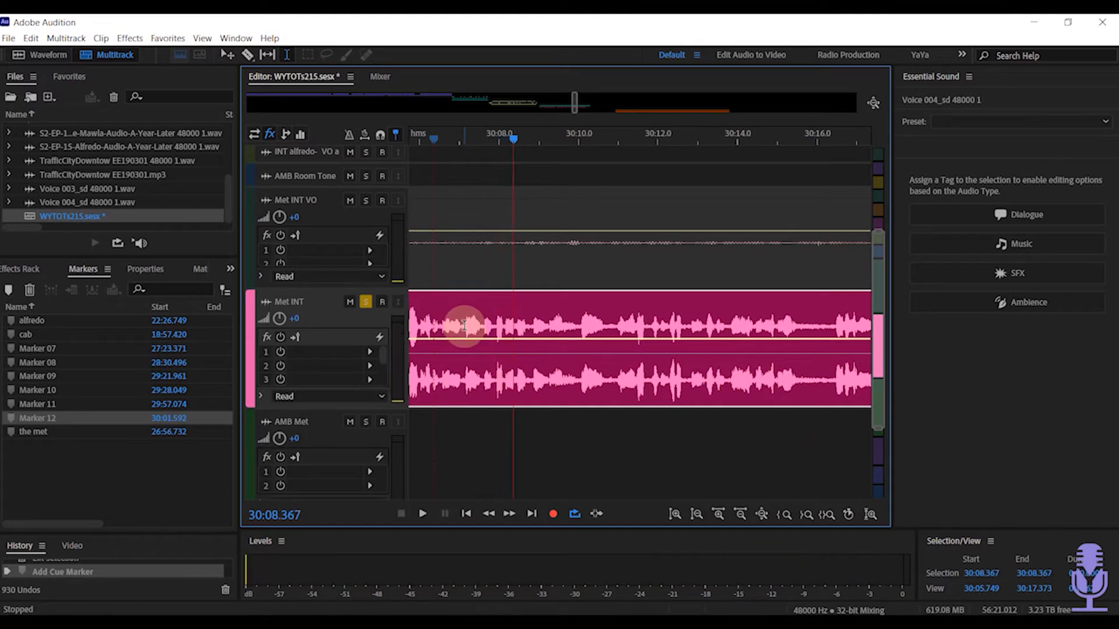
drag(463, 325, 571, 351)
key(Delete)
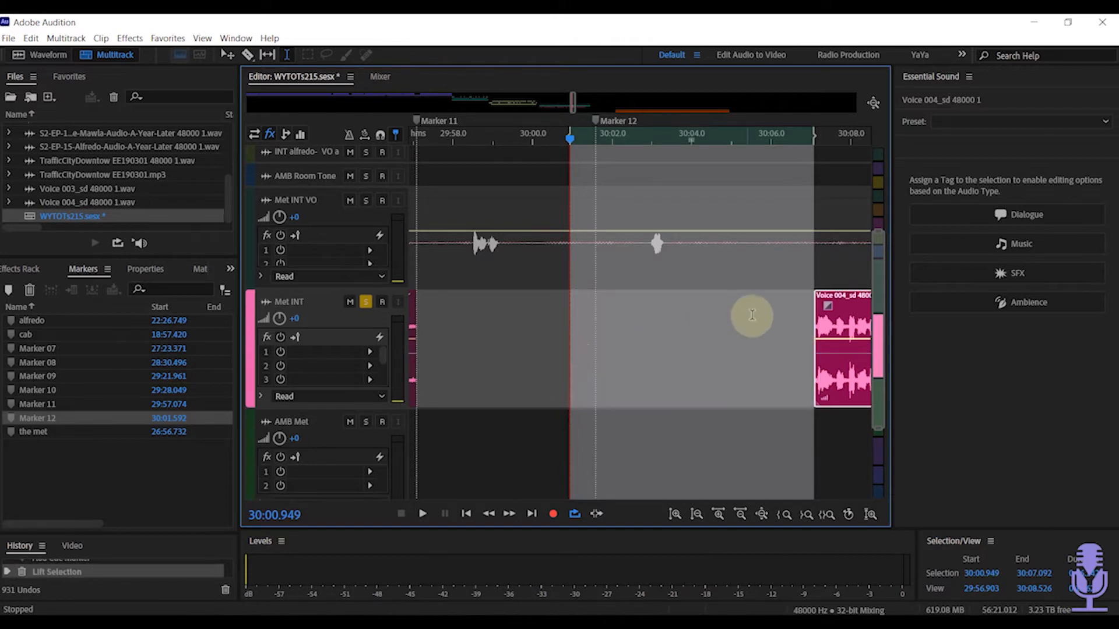
- Audition the start of the Met INT clip after the gap and trim it to begin at about 30:06.7
click(807, 295)
key(space)
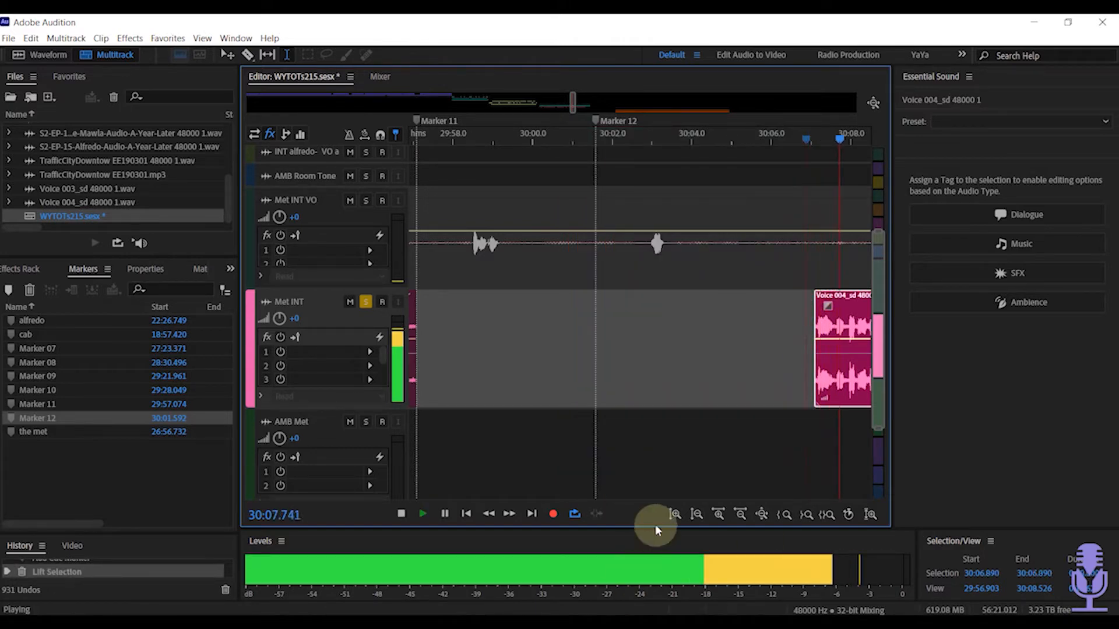
key(space)
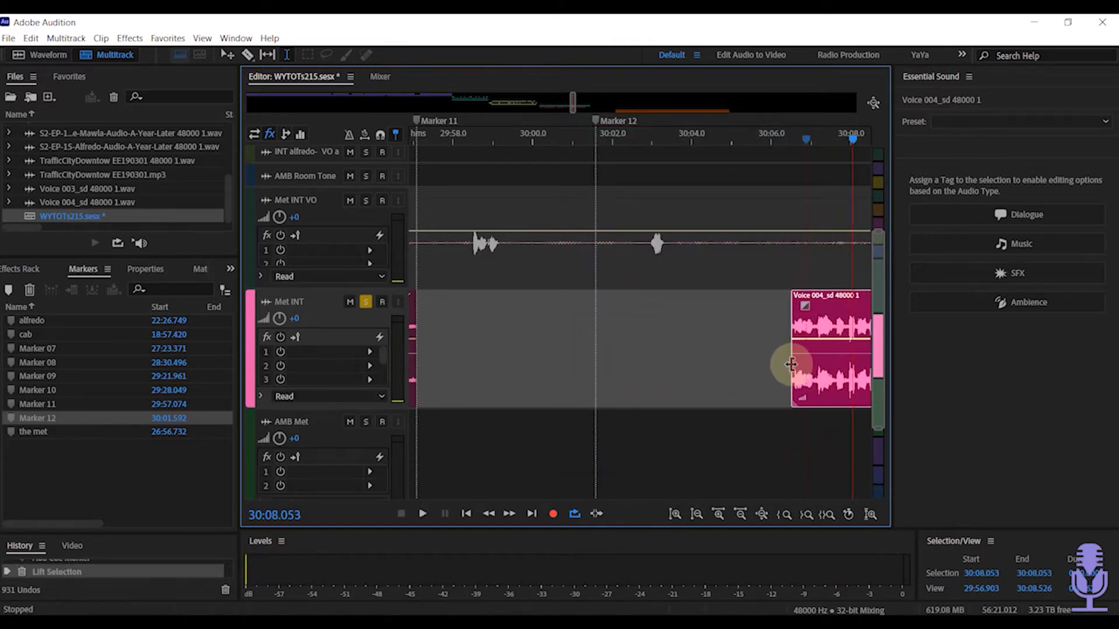
drag(790, 366, 789, 365)
click(775, 340)
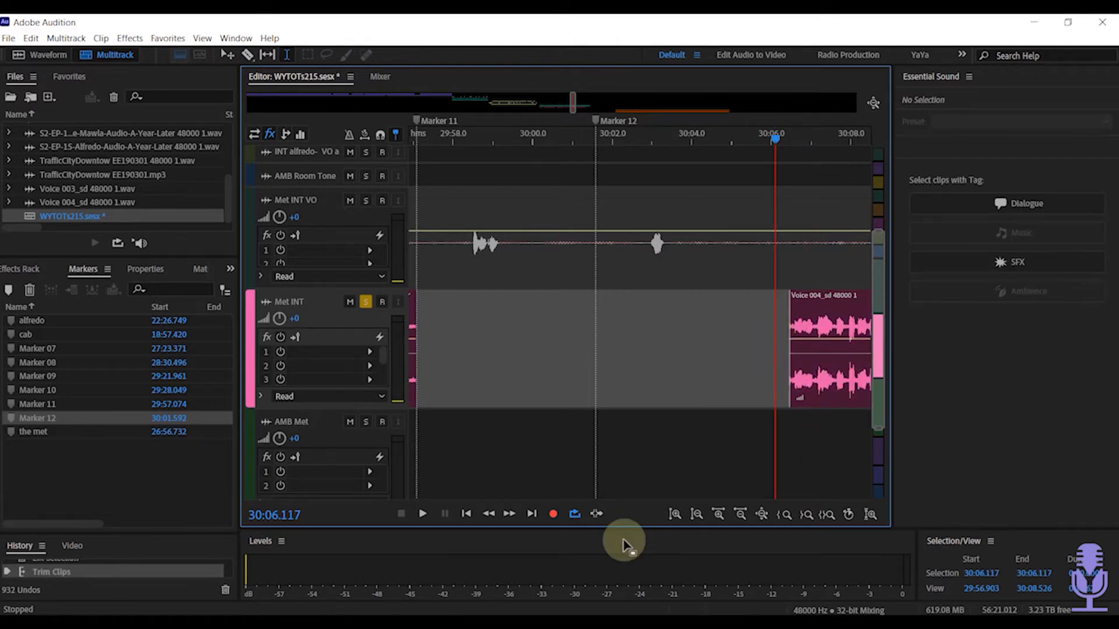
key(space)
key(space)
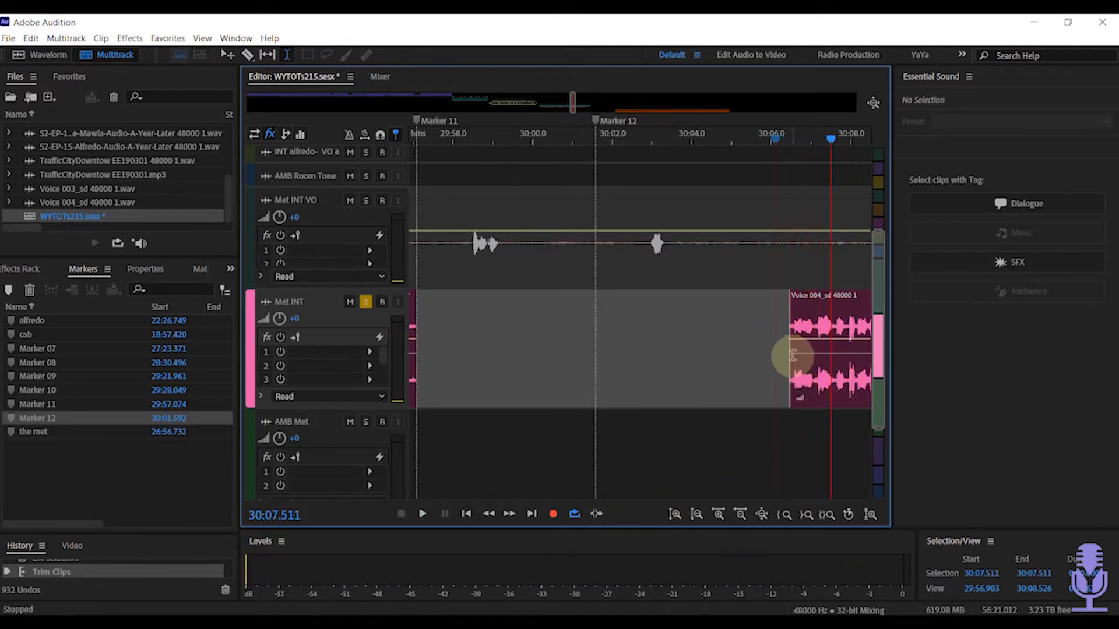
mouse_move(789, 359)
mouse_down()
mouse_move(809, 364)
mouse_move(819, 347)
mouse_move(803, 347)
mouse_up()
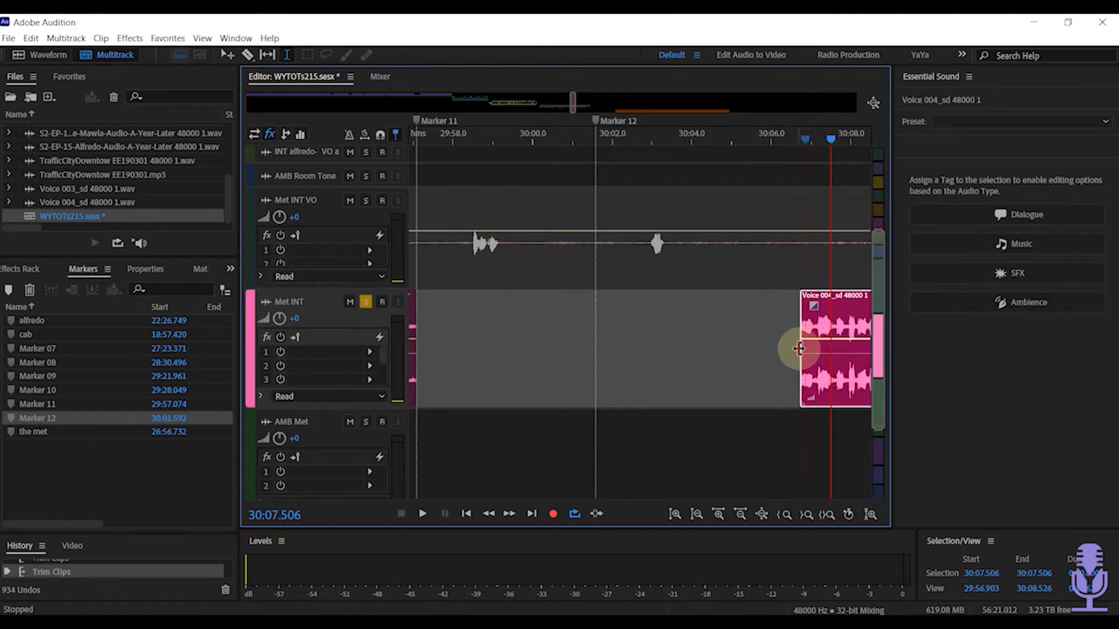
click(794, 326)
key(space)
key(space)
- Give the Met INT clip after the gap a very short fade-in and play its start back from 30:06.393
click(813, 313)
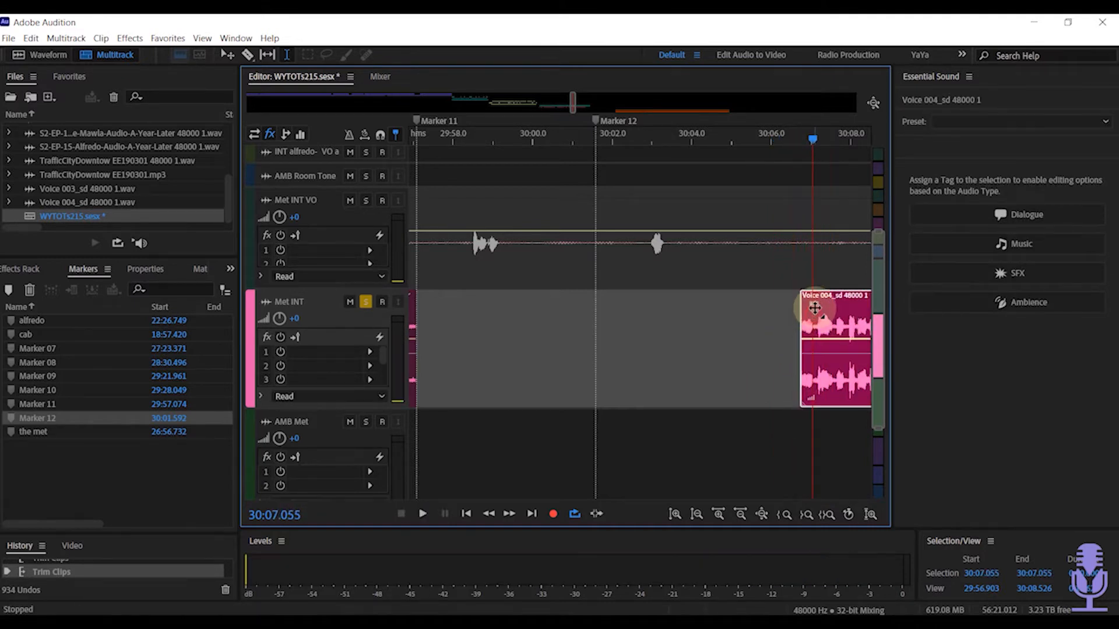
drag(808, 304, 814, 331)
click(787, 336)
key(space)
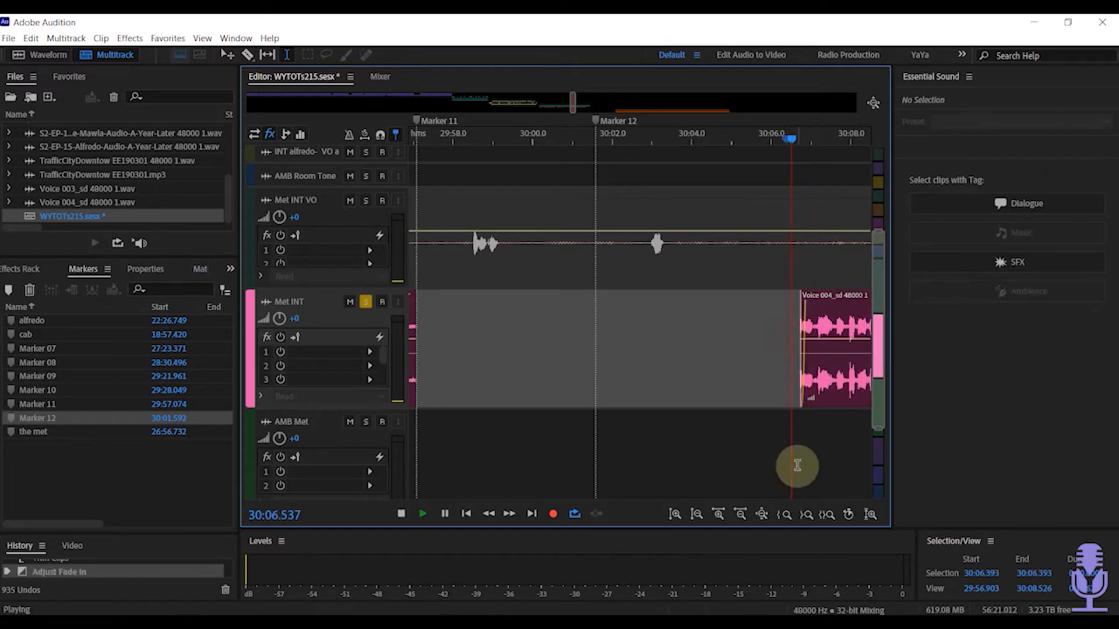
key(space)
- Listen on through Met INT and silence the audio from 30:09.239 to 30:09.938
key(space)
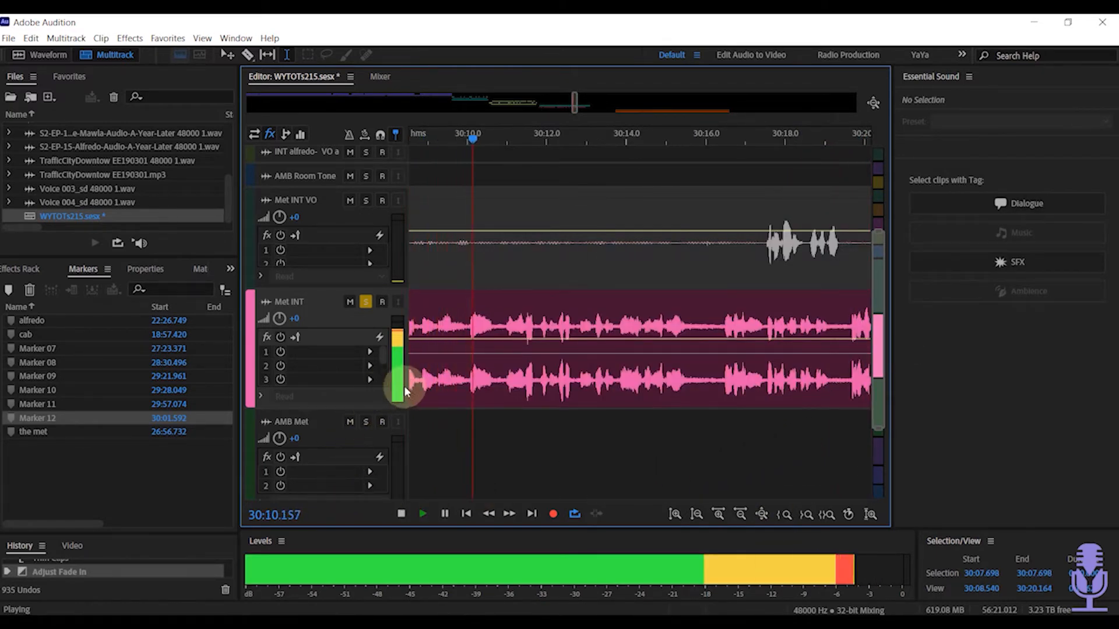
key(space)
drag(464, 325, 434, 342)
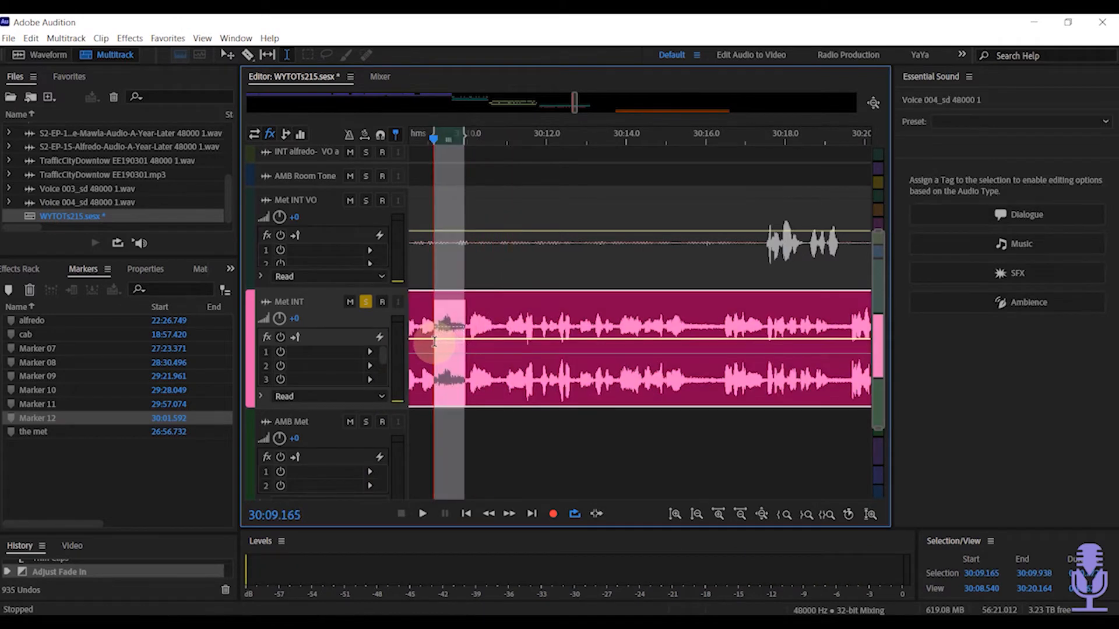
key(space)
key(space)
key(Delete)
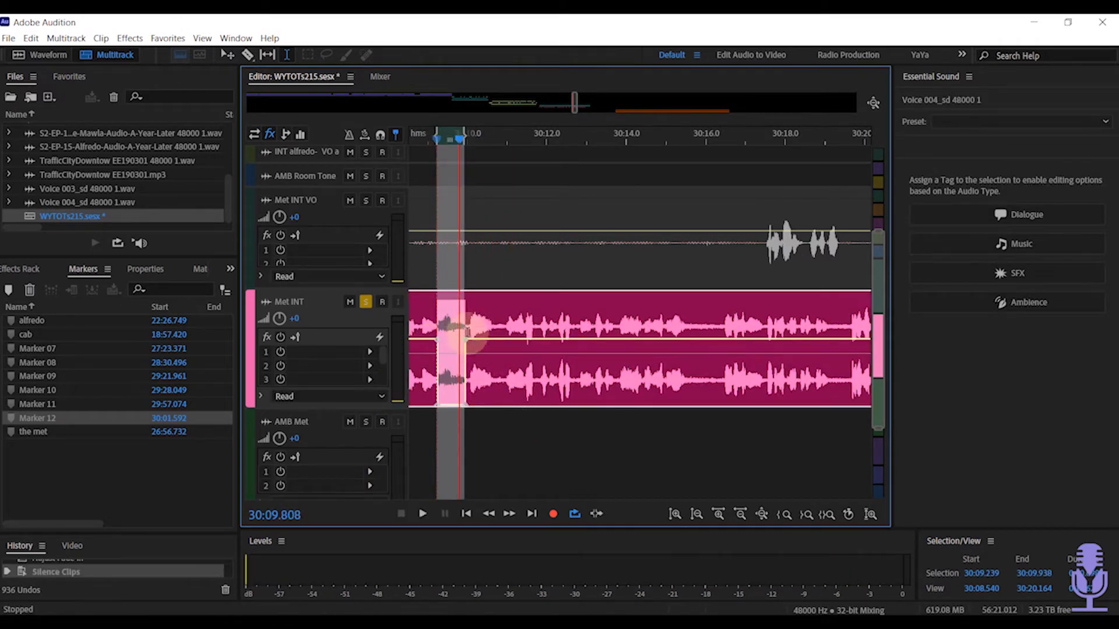
- Play Met INT back from 30:08.614 past the silenced passage, minimizing the Bandicam window along the way
click(412, 264)
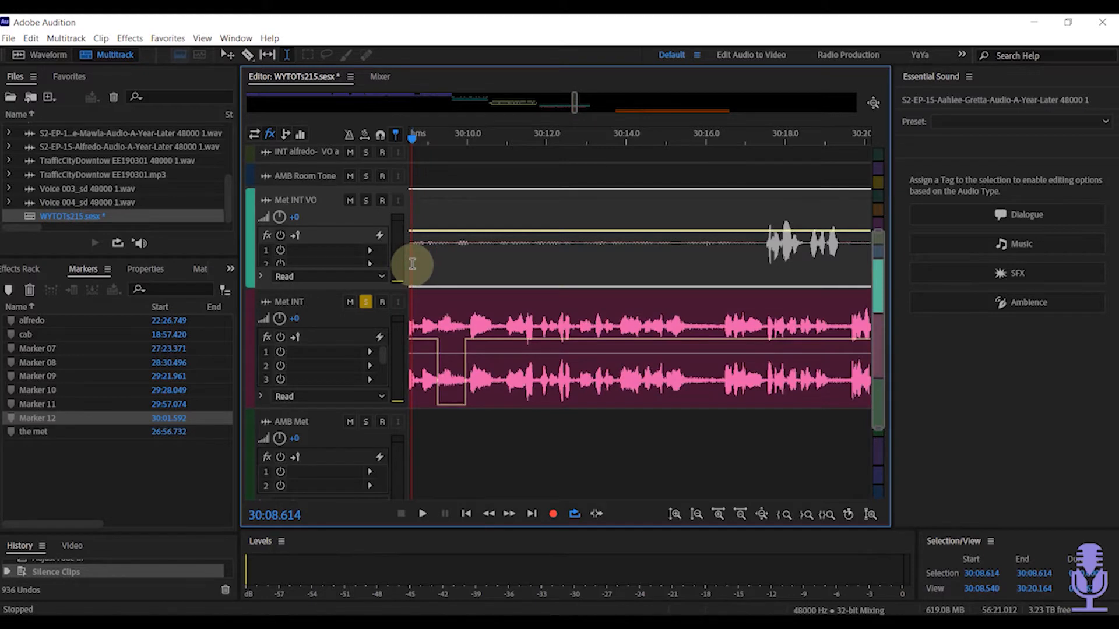
key(space)
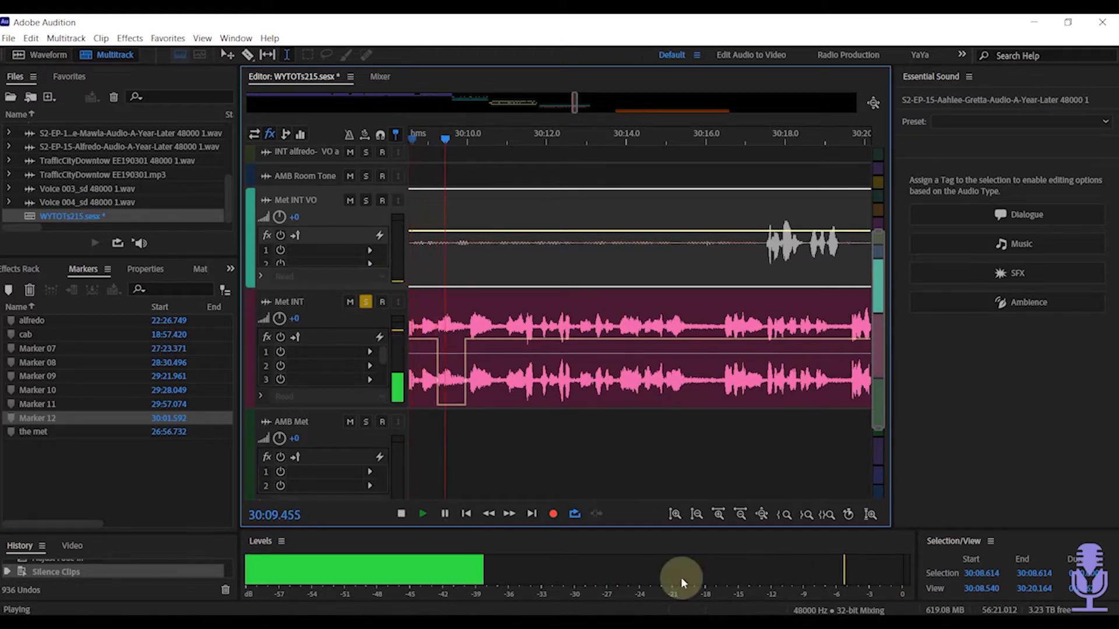
key(alt+Tab)
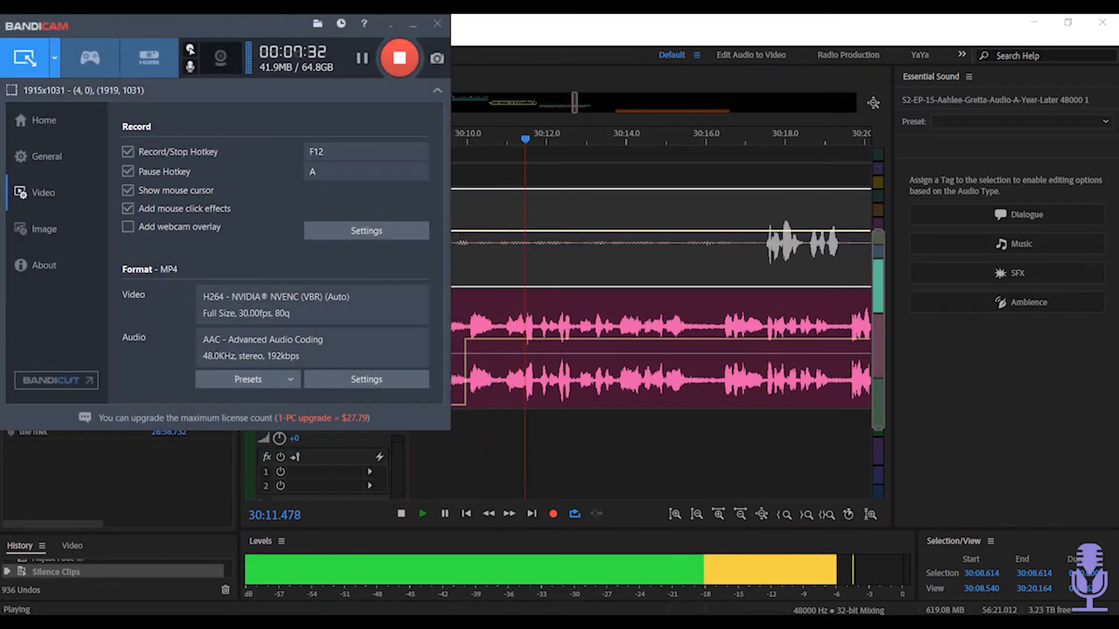
click(410, 23)
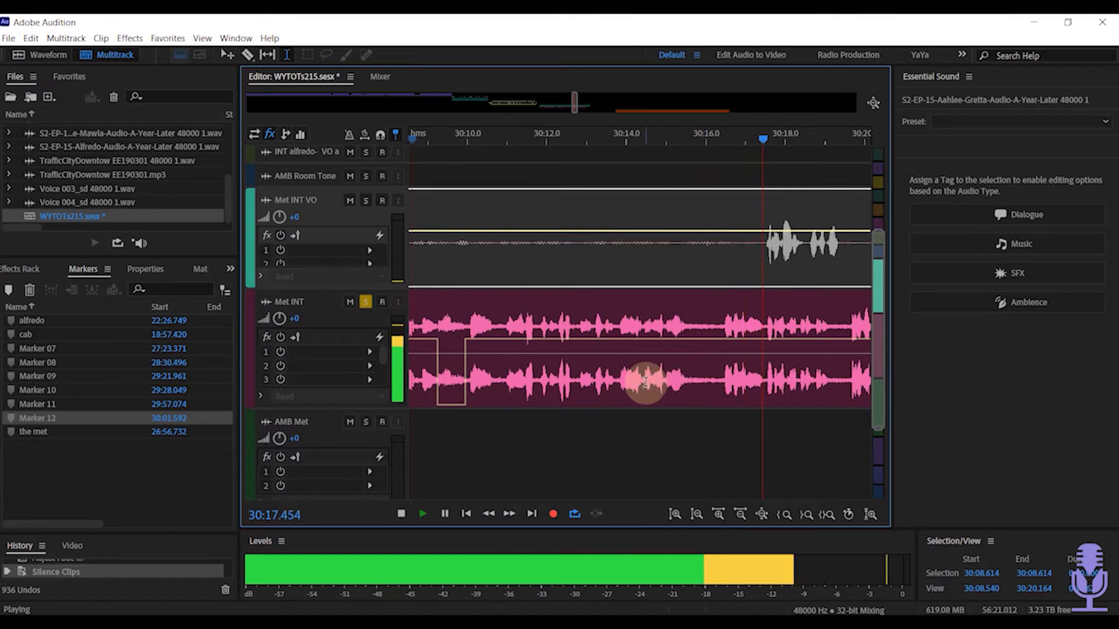
key(space)
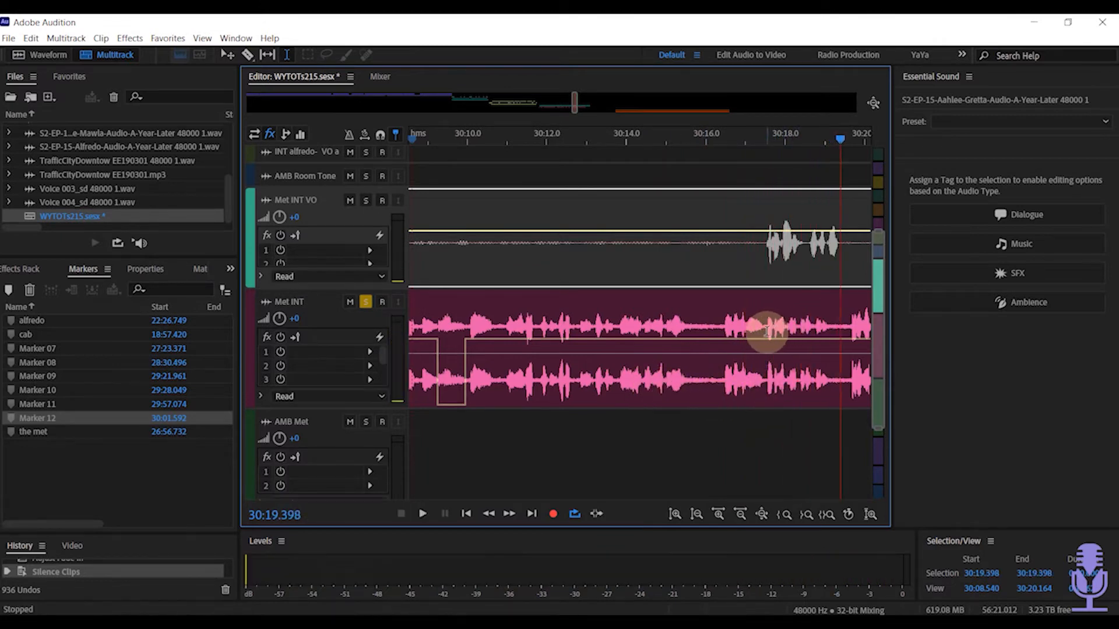
- Cut out Met INT from 30:16.393 to 30:17.478, move the following clip earlier to close the gap, and play the join
drag(764, 326, 721, 333)
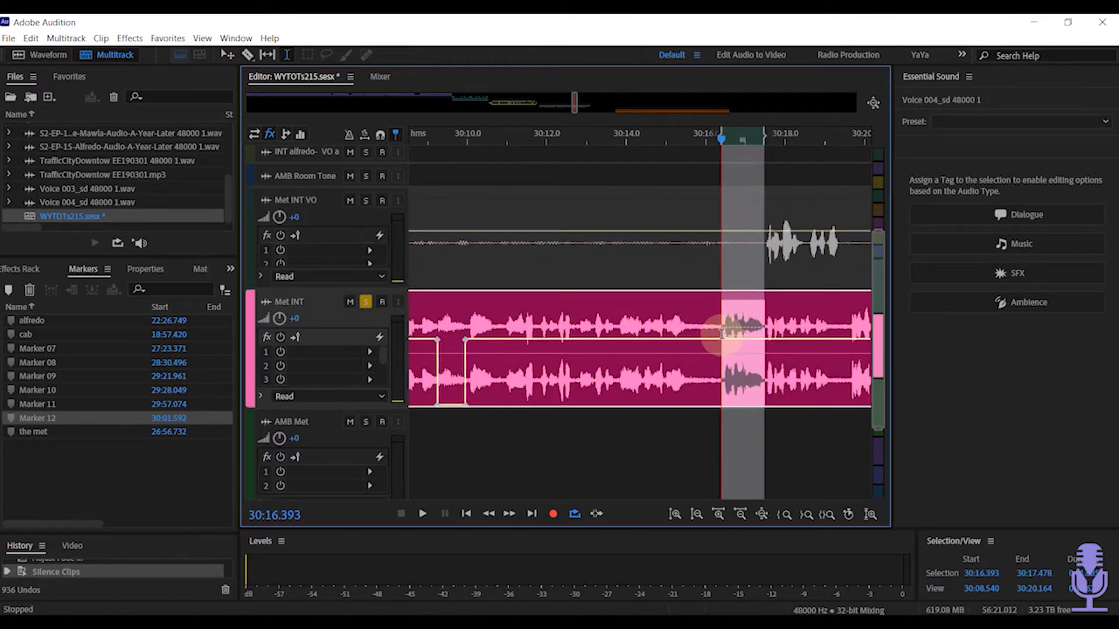
key(Delete)
click(739, 322)
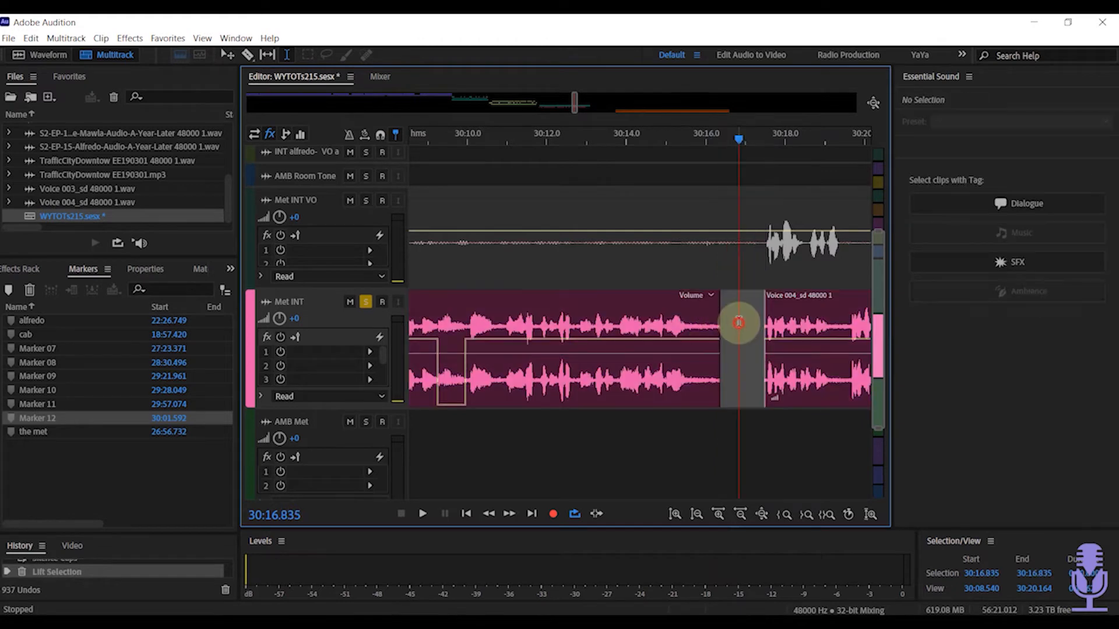
drag(762, 295, 718, 309)
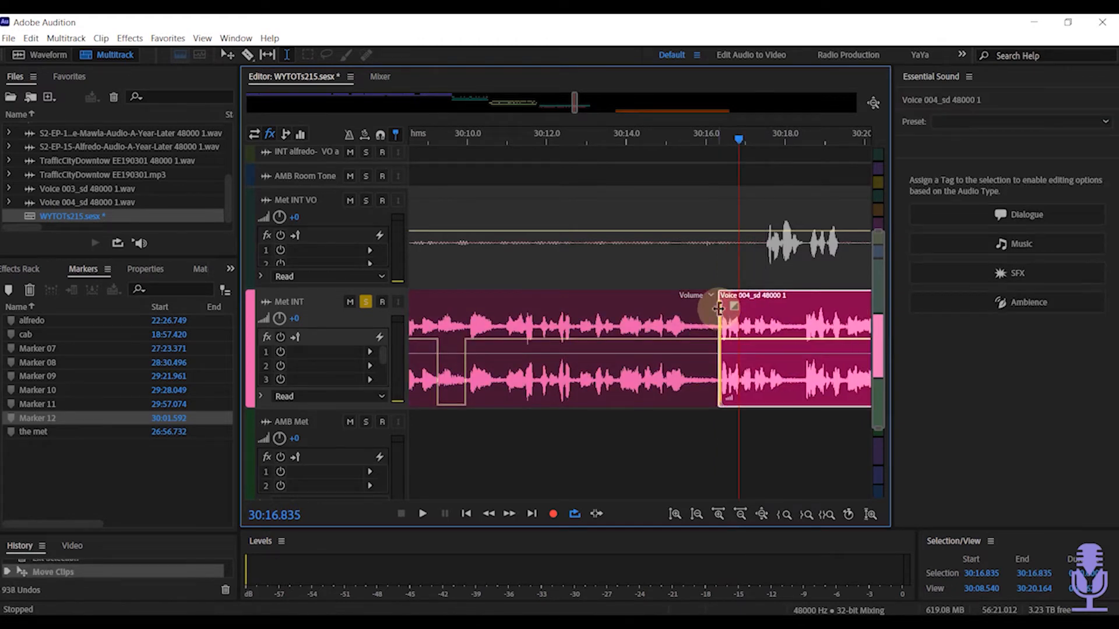
click(696, 279)
key(space)
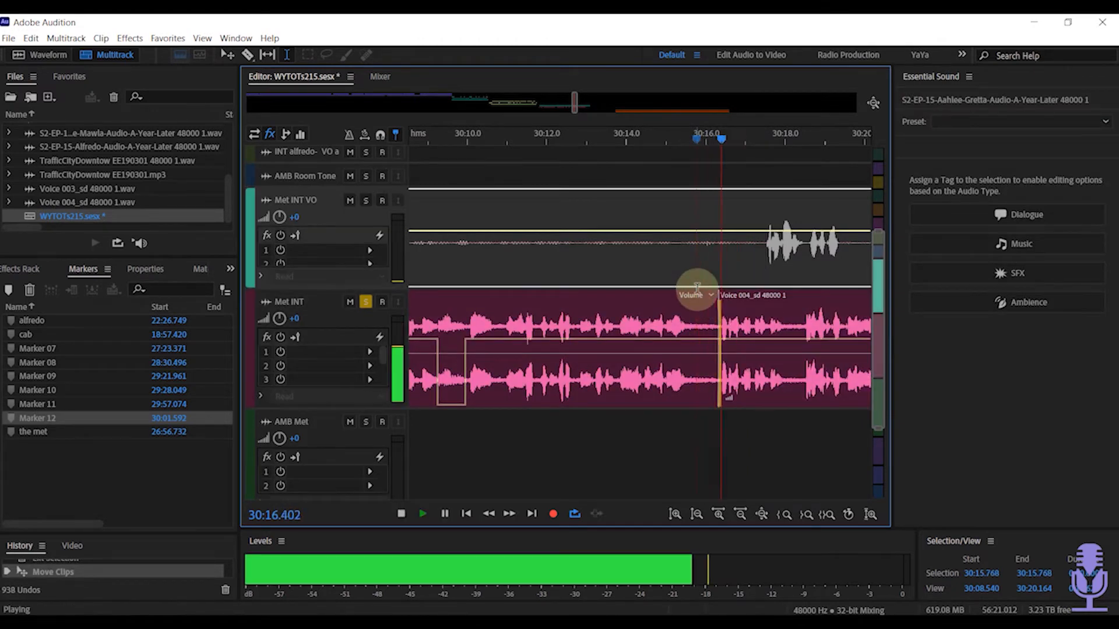
key(space)
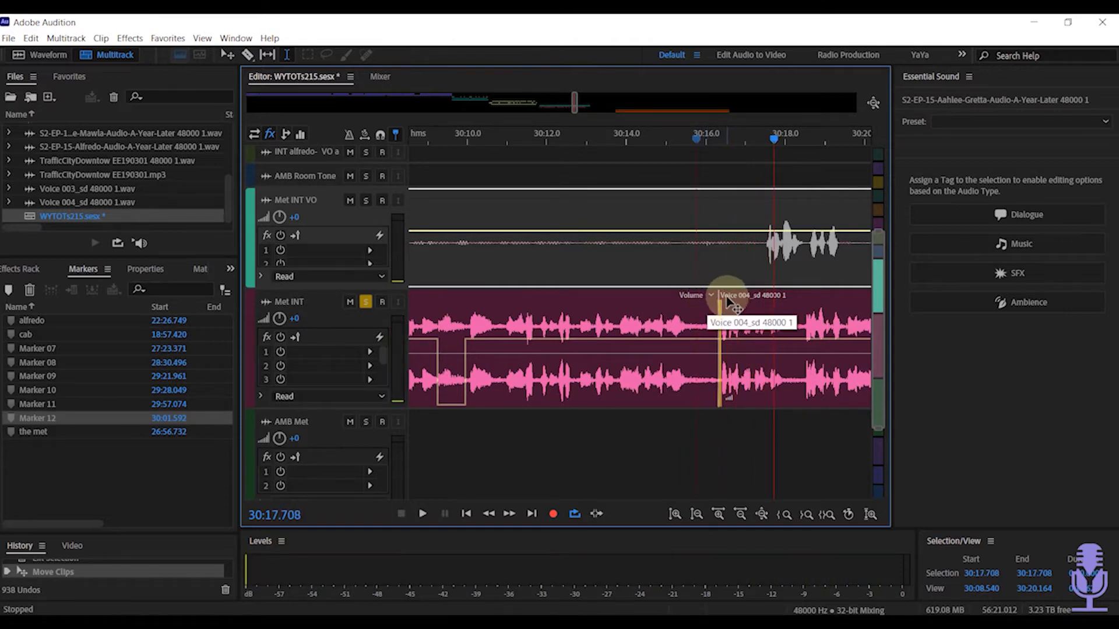
- Shift the following Met INT clip slightly later, extend its start toward the preceding clip, and play across the join
drag(727, 303, 731, 303)
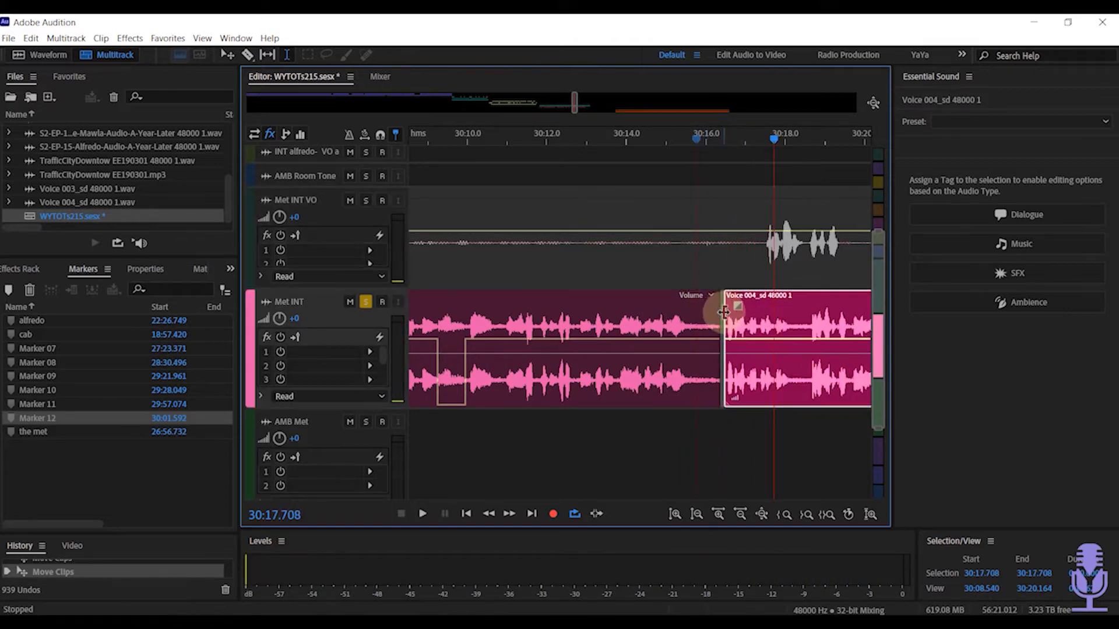
click(703, 305)
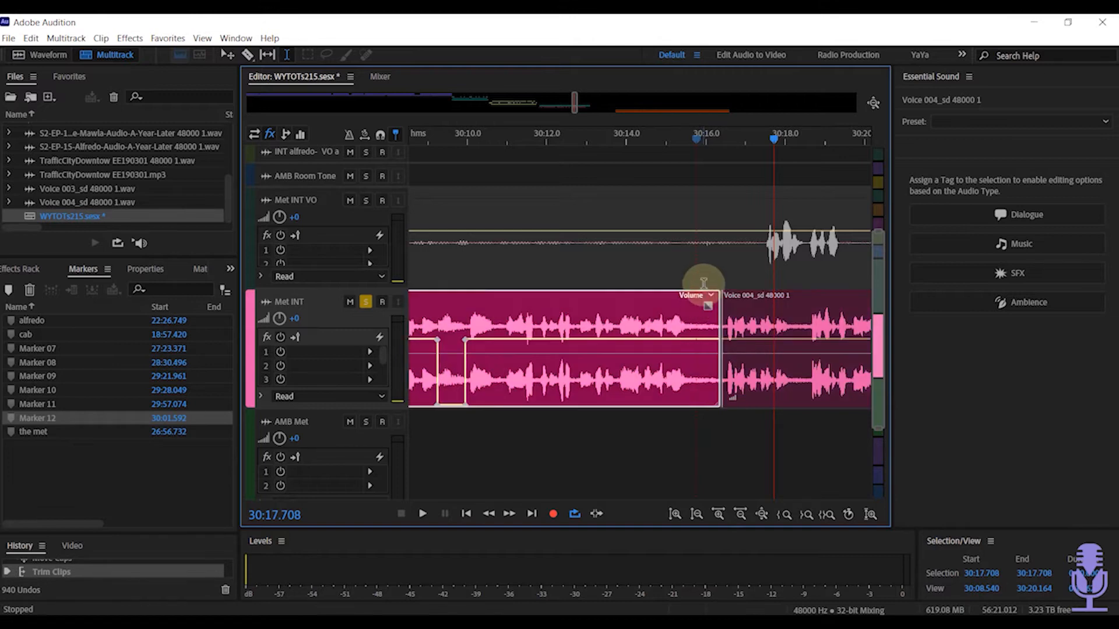
key(space)
key(space)
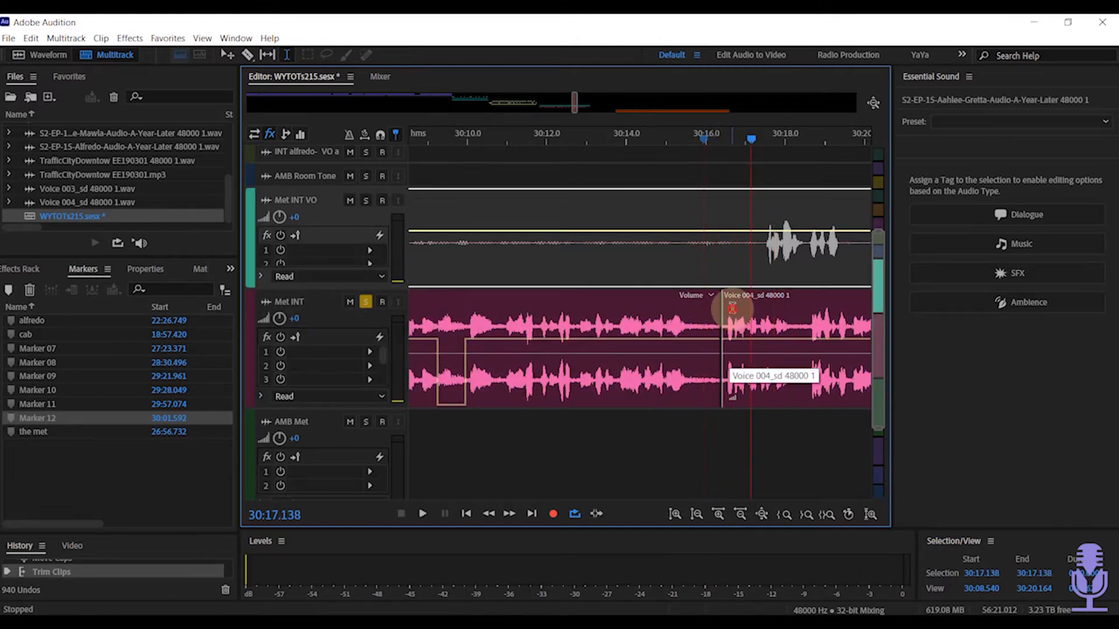
- Add a very short fade-in to the following Met INT clip and a short fade-out to the preceding one, then audition the join
click(732, 300)
drag(729, 301, 704, 320)
click(708, 312)
key(space)
key(space)
click(677, 271)
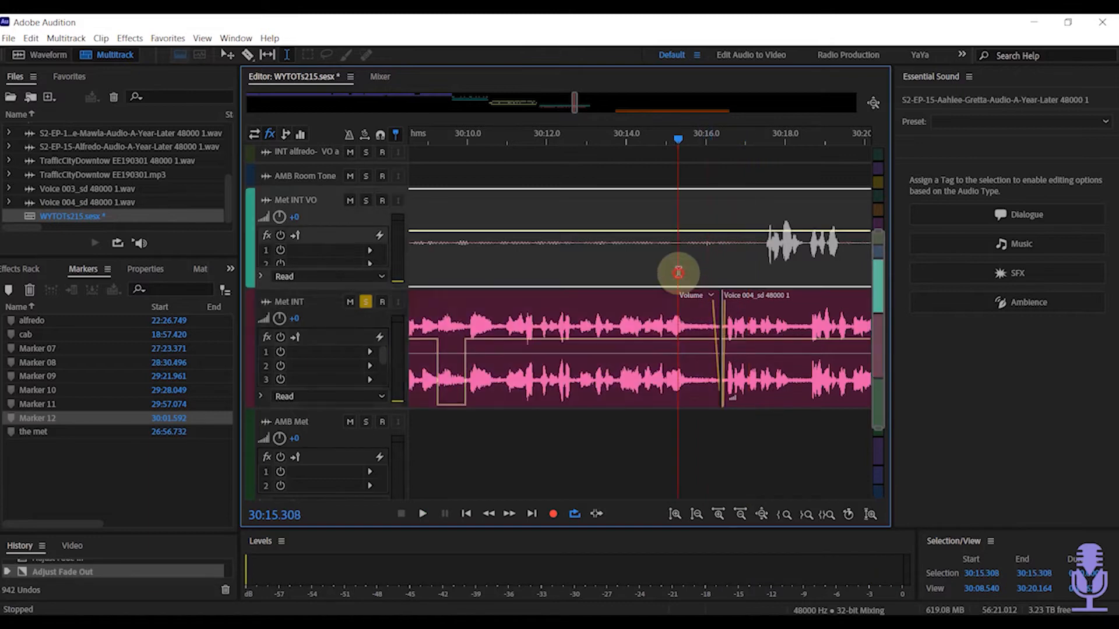
- Play Met INT from 30:15.308, silence it from 30:21.972 to 30:22.450, and audition the silenced passage
key(space)
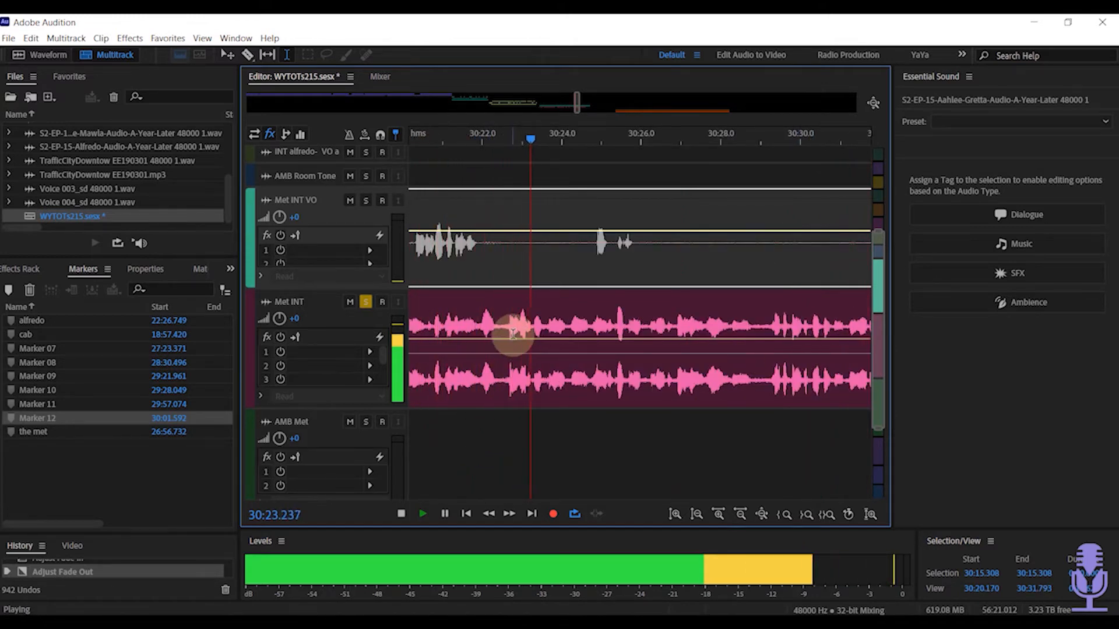
key(space)
drag(500, 327, 482, 331)
key(shift+u)
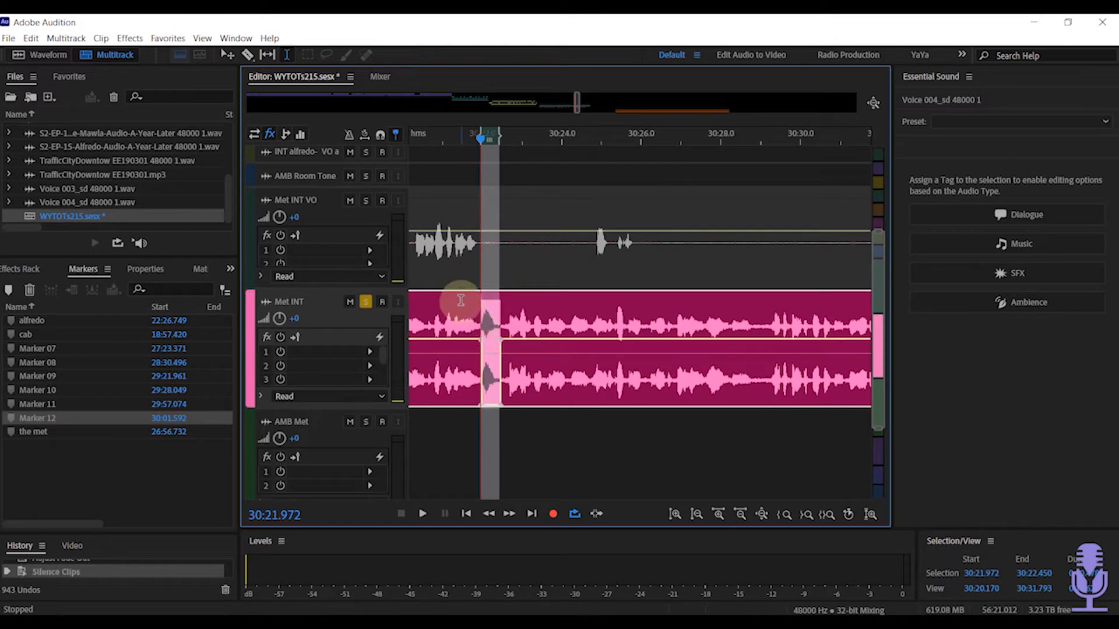
click(456, 297)
key(space)
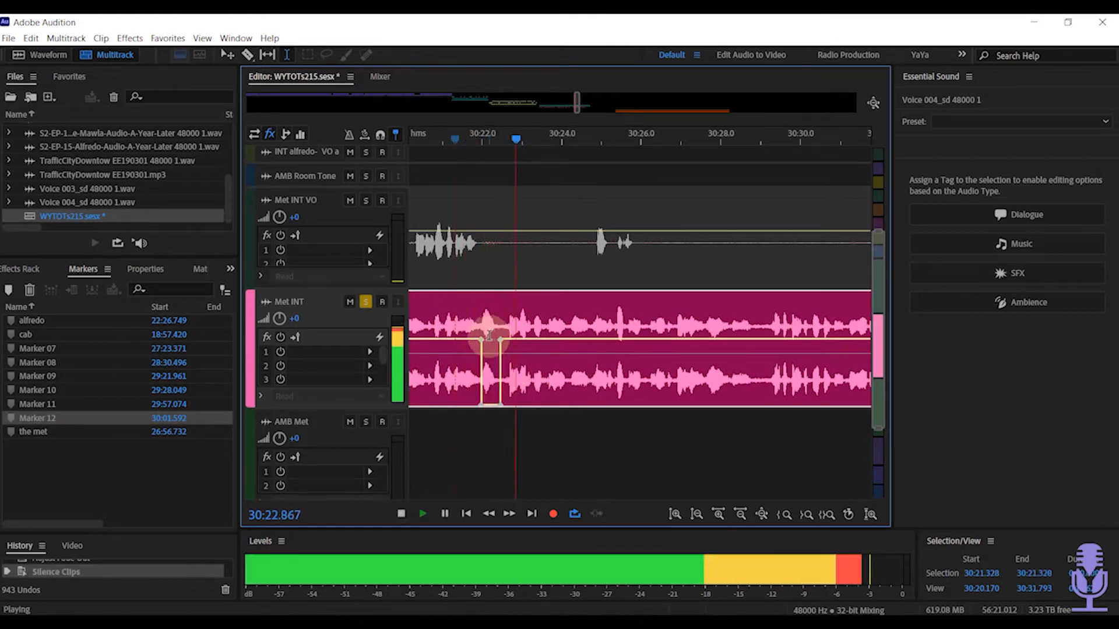
key(space)
- Move the opening full-volume keyframe of that silence slightly earlier, replay the passage, and save the session
drag(476, 339, 475, 339)
click(463, 309)
key(space)
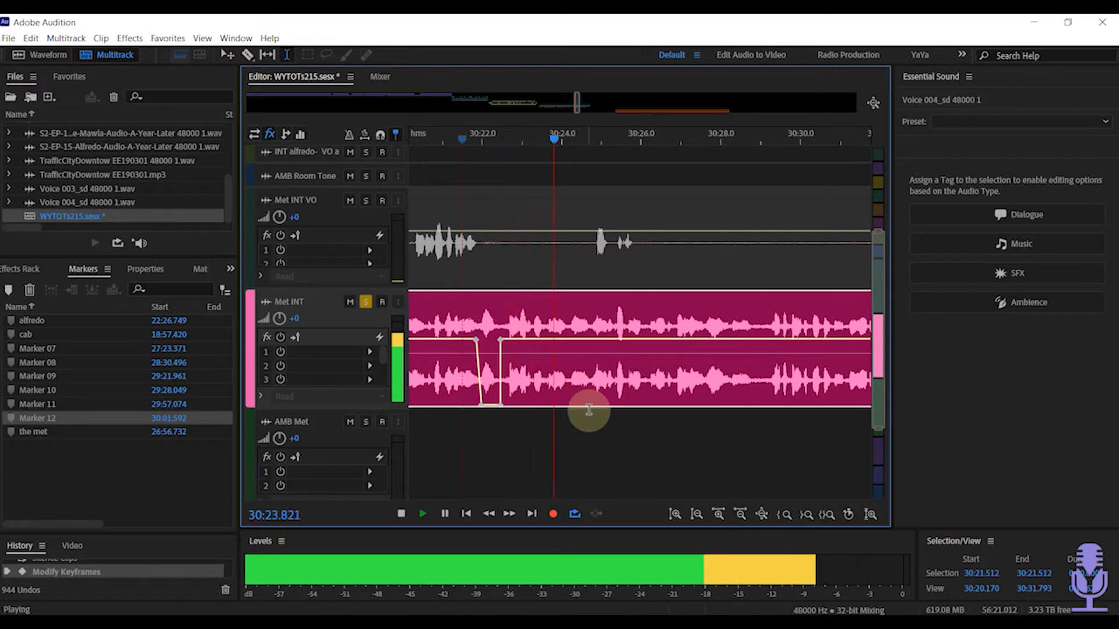
key(ctrl+s)
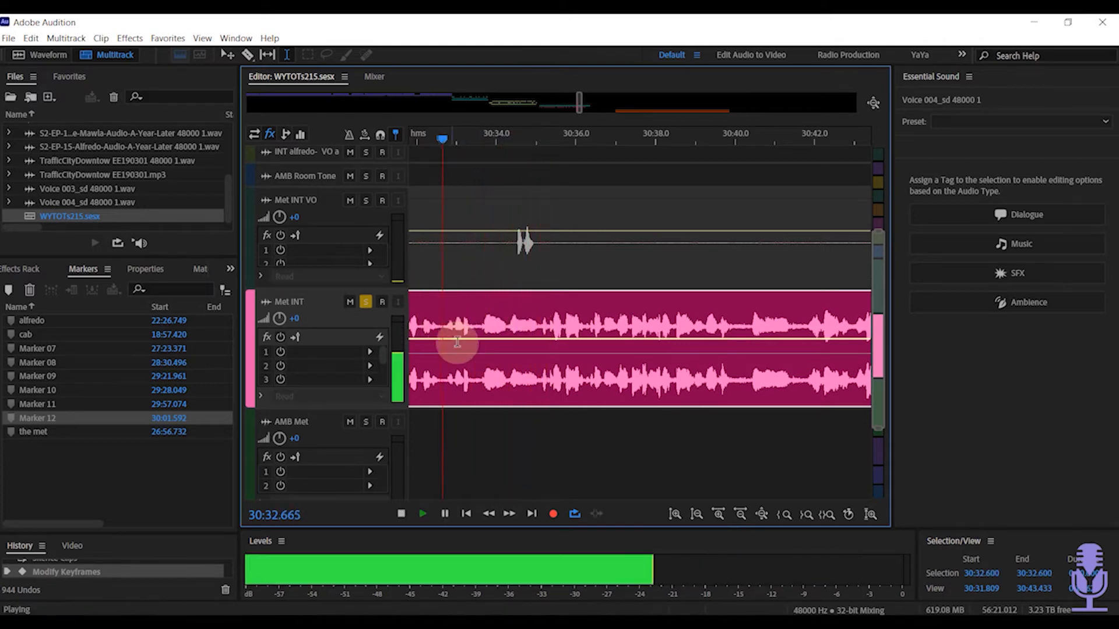
- Locate the unwanted sound near 30:33 in Met INT, silence that short stretch, and audition the result
click(472, 327)
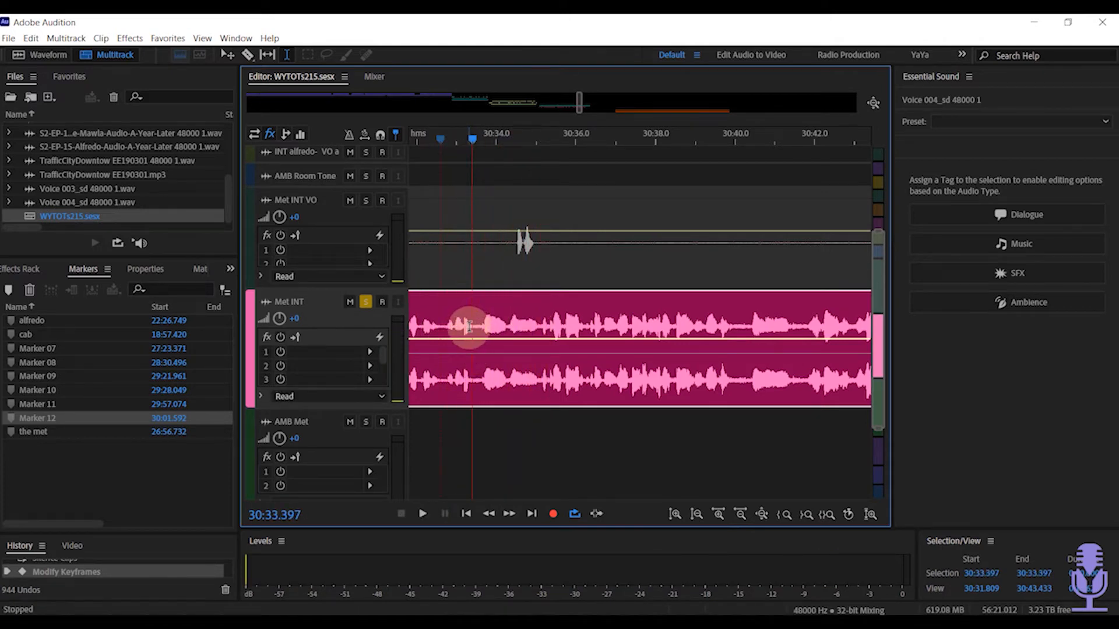
key(space)
key(space)
drag(463, 326, 439, 332)
key(shift+u)
click(421, 275)
key(space)
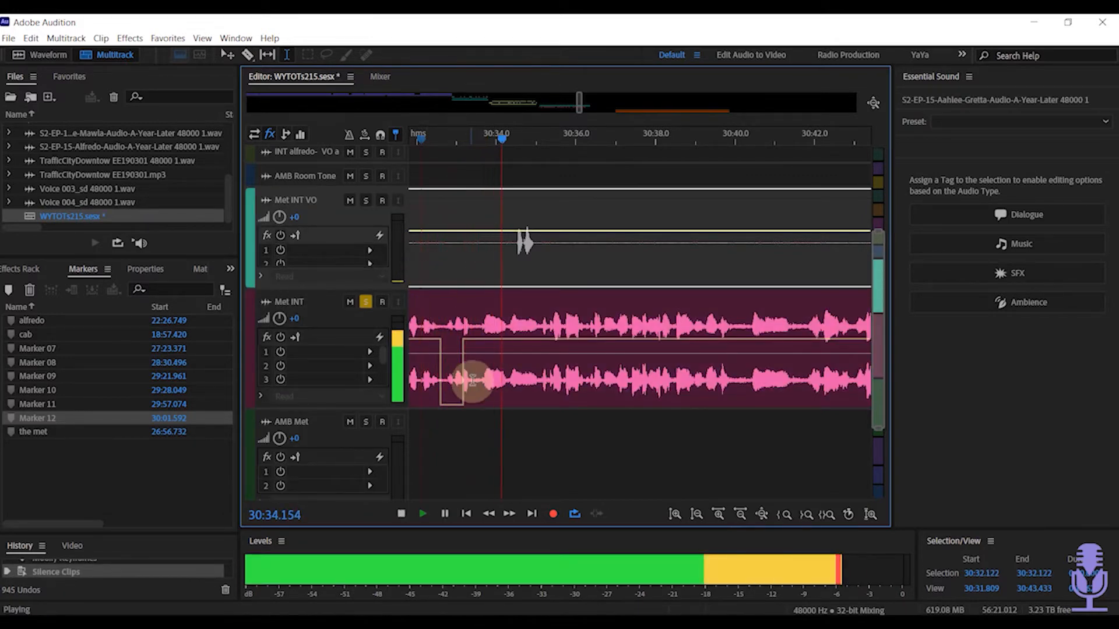
key(space)
- Move the closing silent keyframe of the new silence slightly earlier to create a short volume ramp, and replay it
click(466, 408)
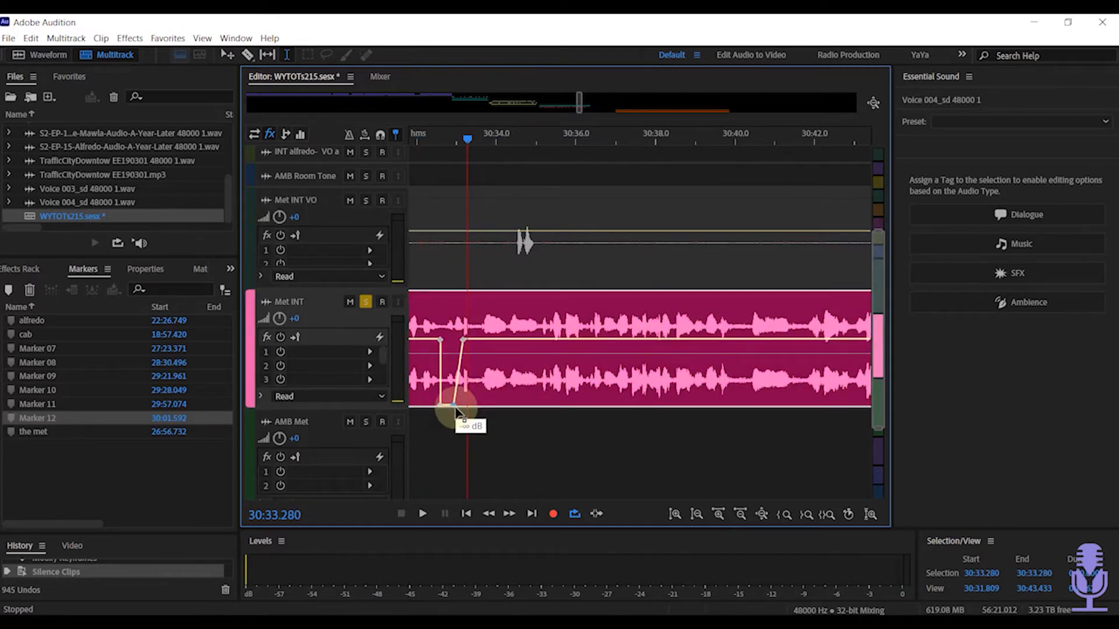
drag(460, 411, 461, 410)
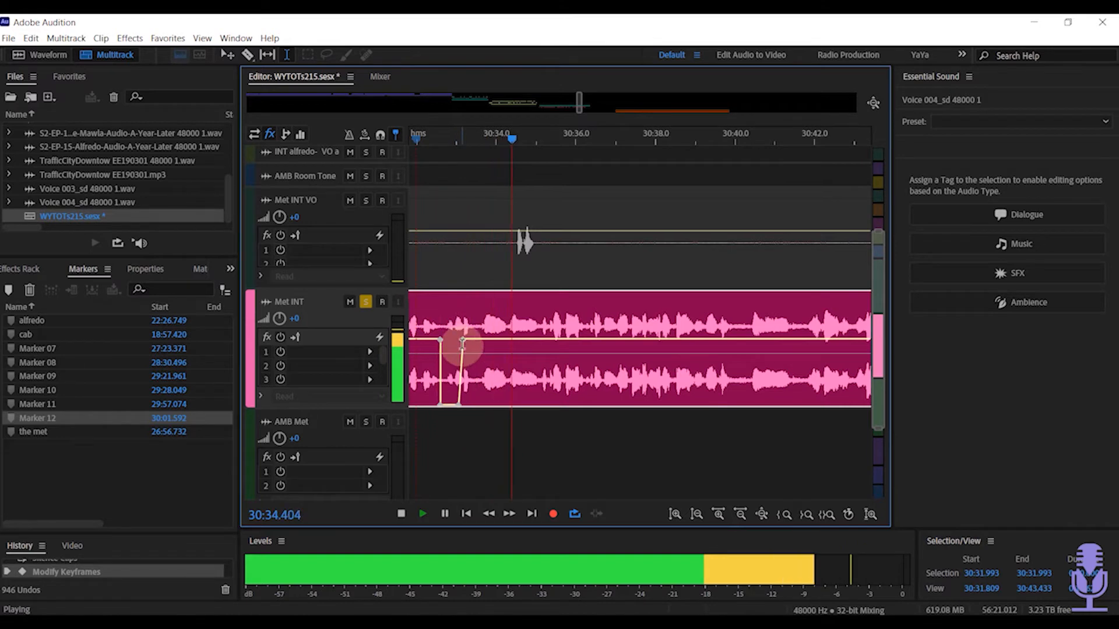
key(space)
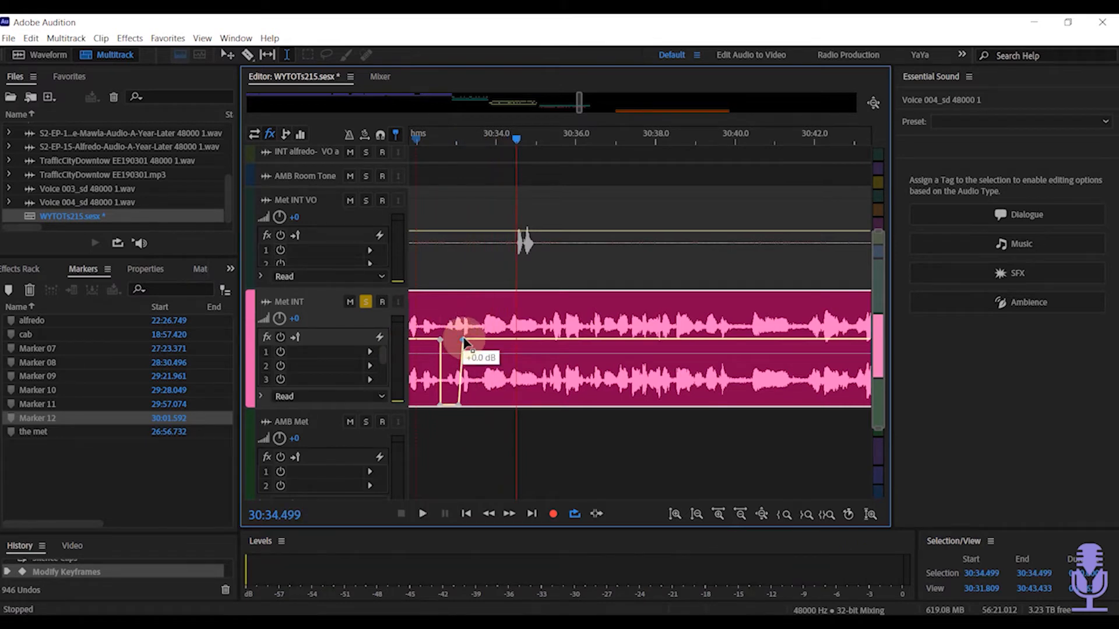
- Move the full-volume keyframe at the end of the ramp slightly later and audition from 30:32.959
scroll(473, 343, up, 6)
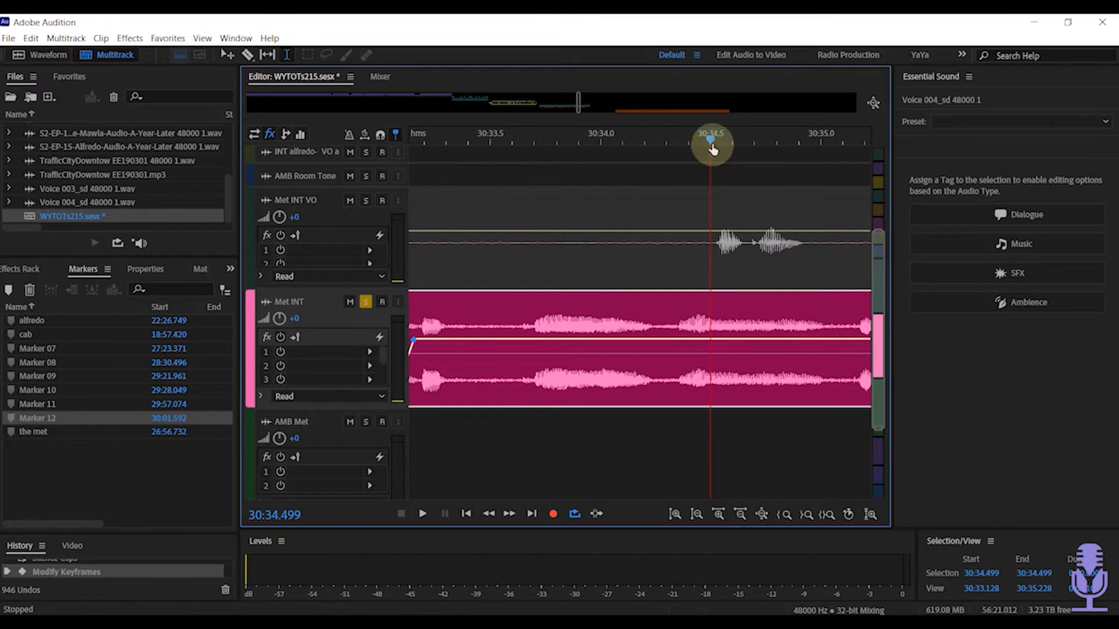
drag(712, 144, 403, 174)
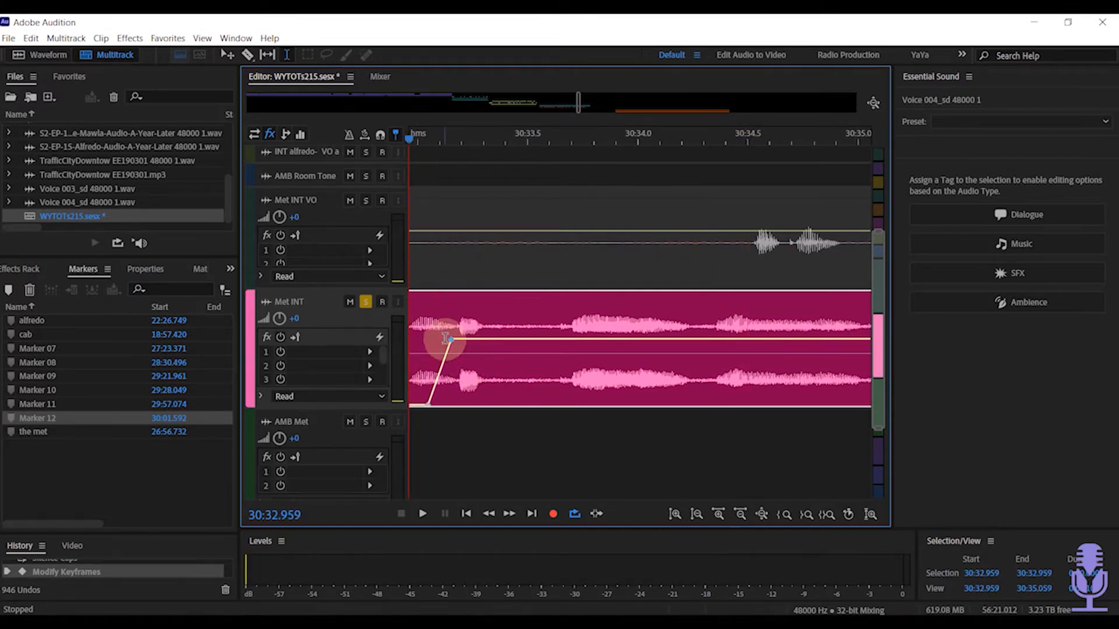
click(460, 343)
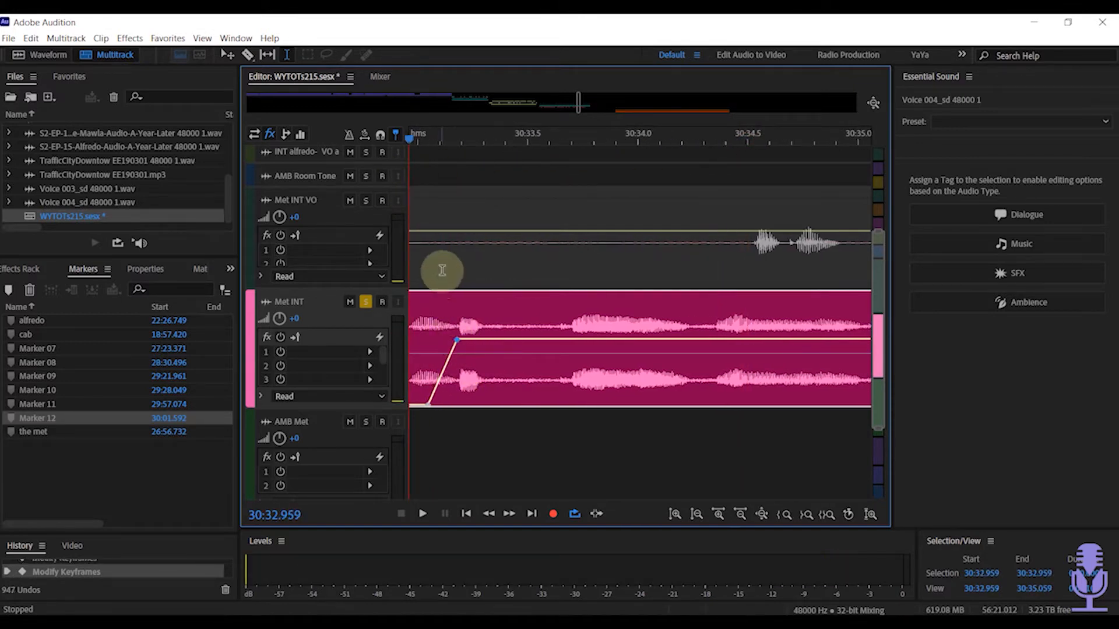
key(space)
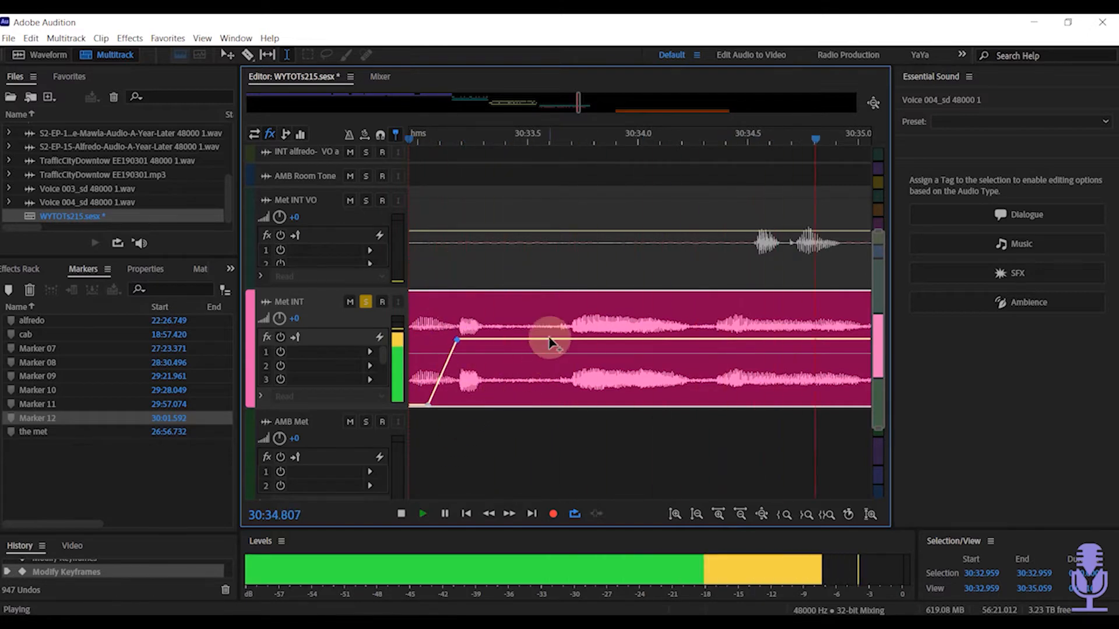
scroll(492, 355, down, 3)
key(space)
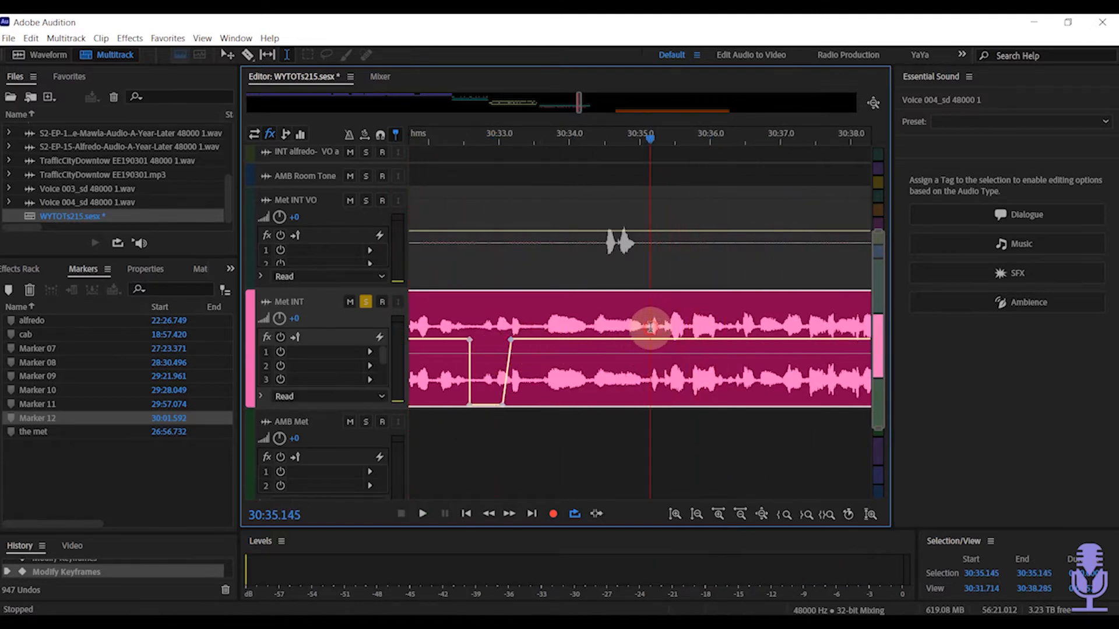
- Cut out Met INT from 30:34.272 to 30:35.145 after previewing it, and move the following clip earlier to close the gap
drag(651, 328, 589, 330)
key(space)
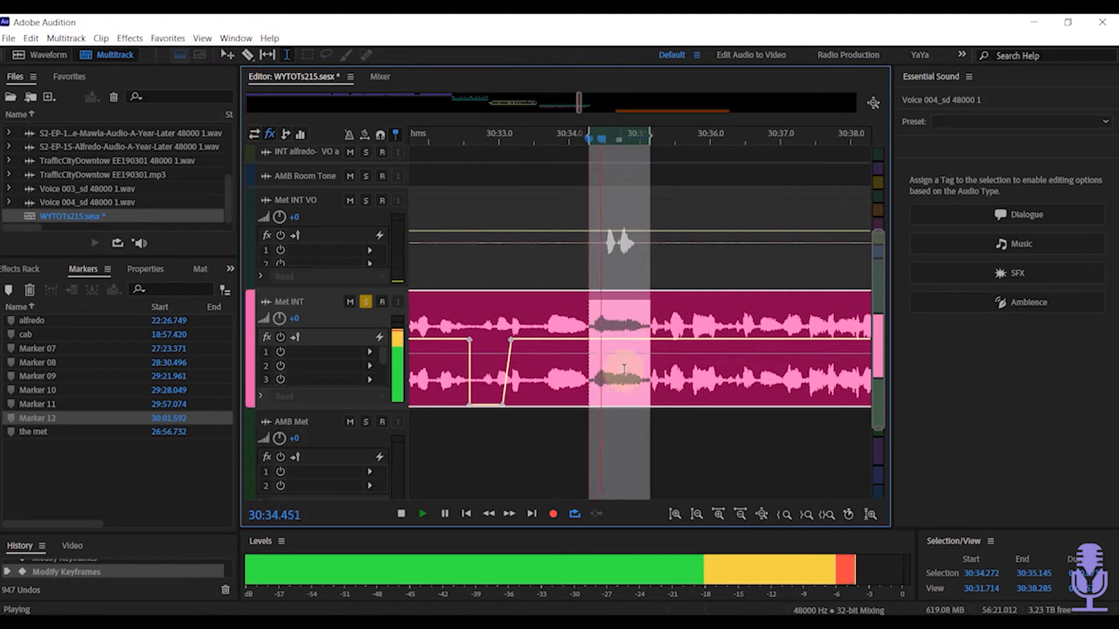
key(space)
key(Delete)
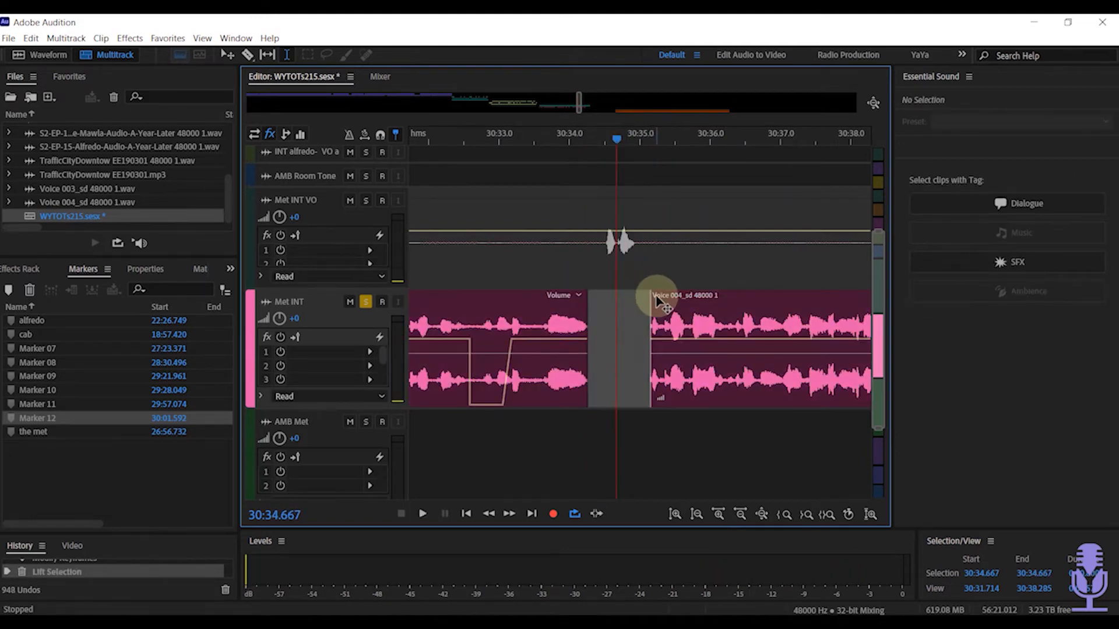
drag(657, 300, 604, 303)
click(533, 250)
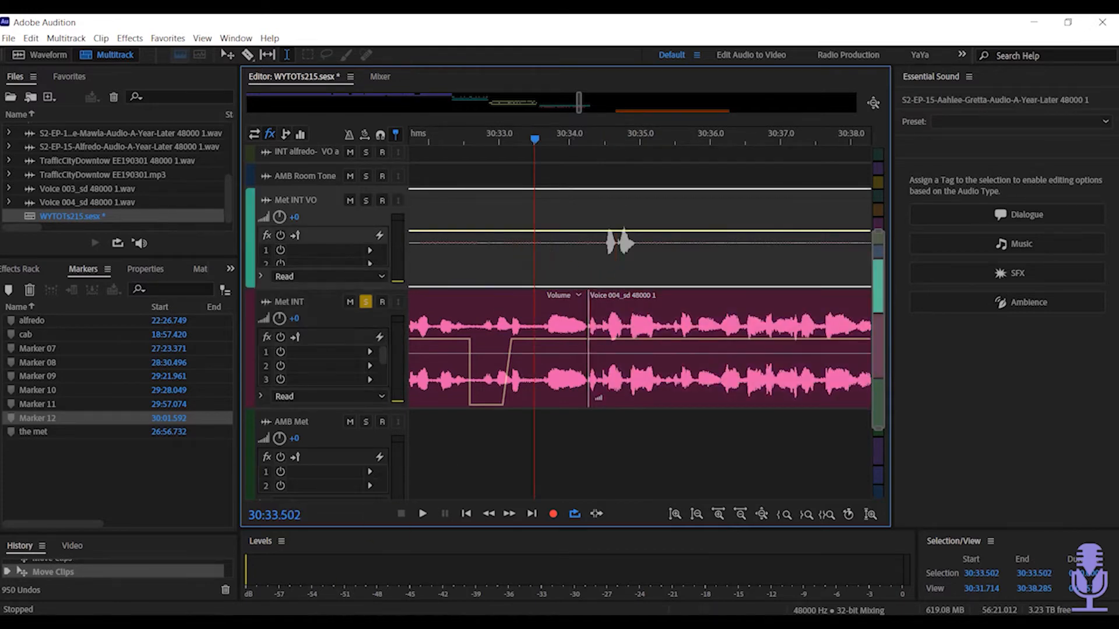
- Adjust the fade-out at the end of the preceding Met INT clip to be very short and audition the join from 30:33.678
click(569, 329)
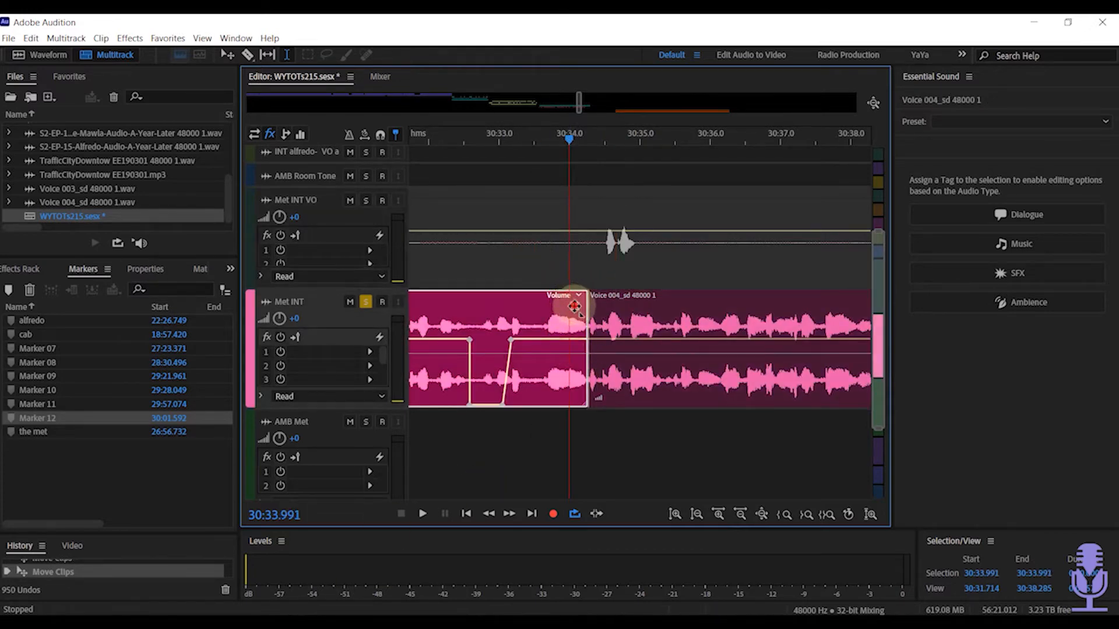
drag(575, 307, 573, 317)
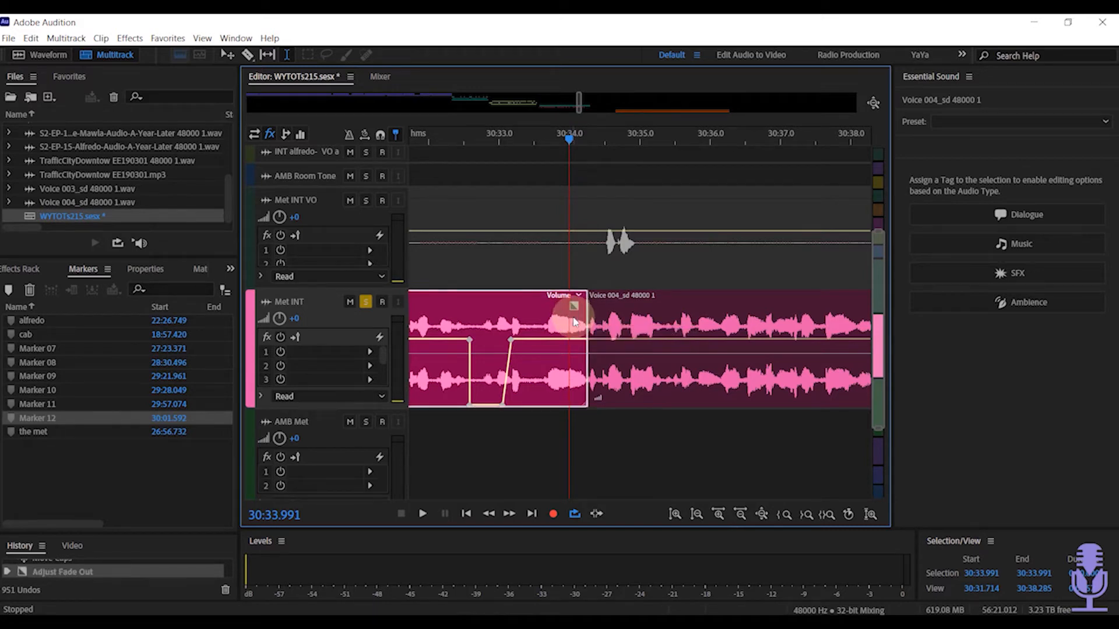
scroll(574, 317, up, 4)
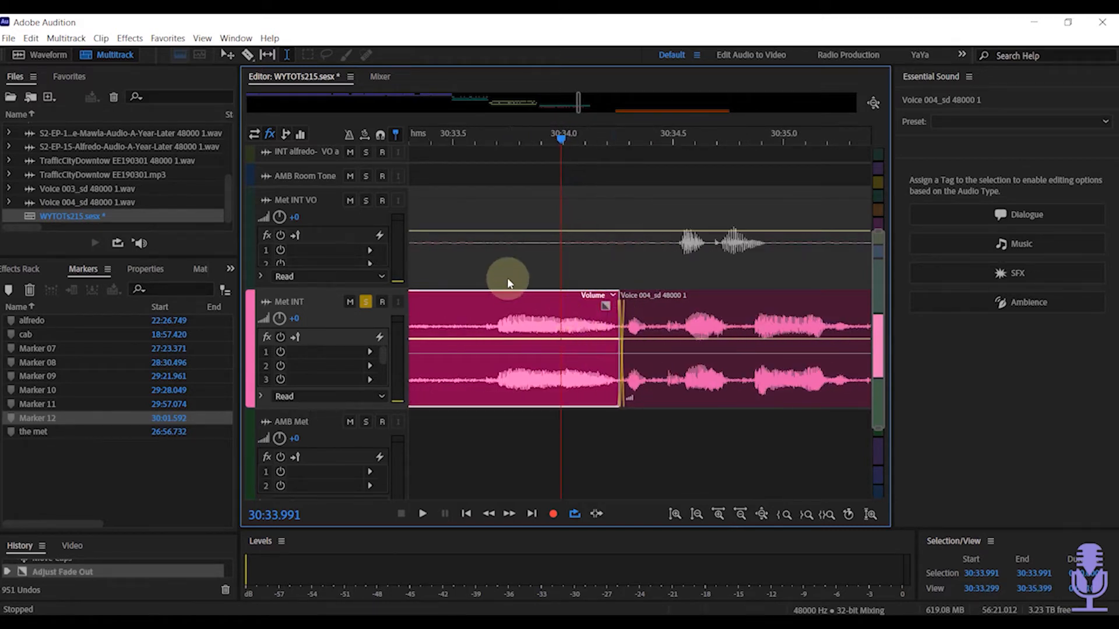
scroll(477, 301, down, 3)
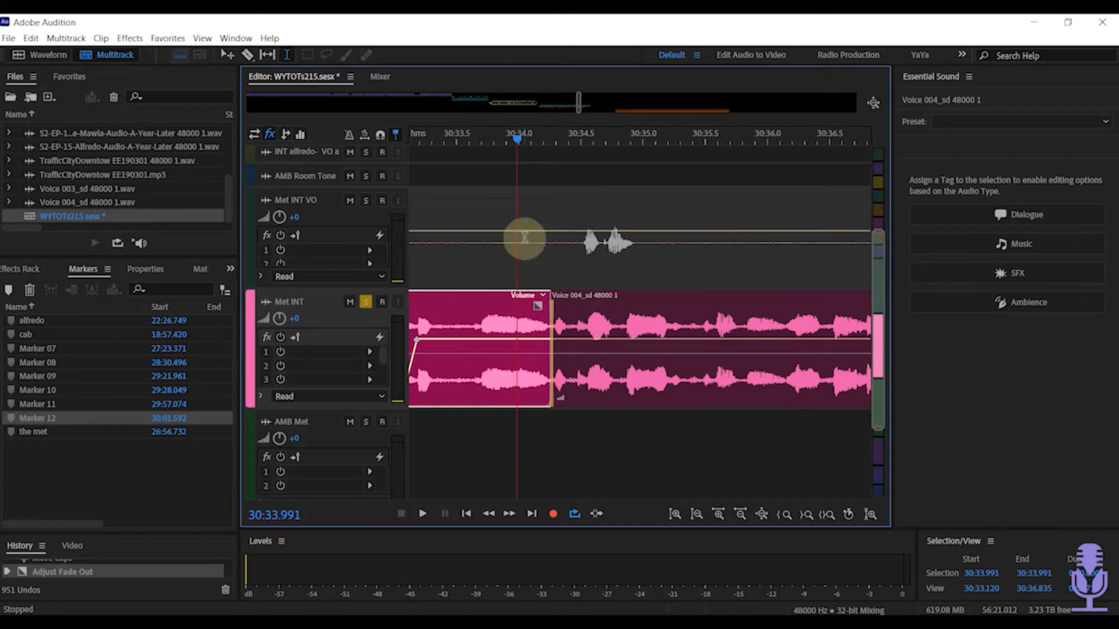
click(493, 248)
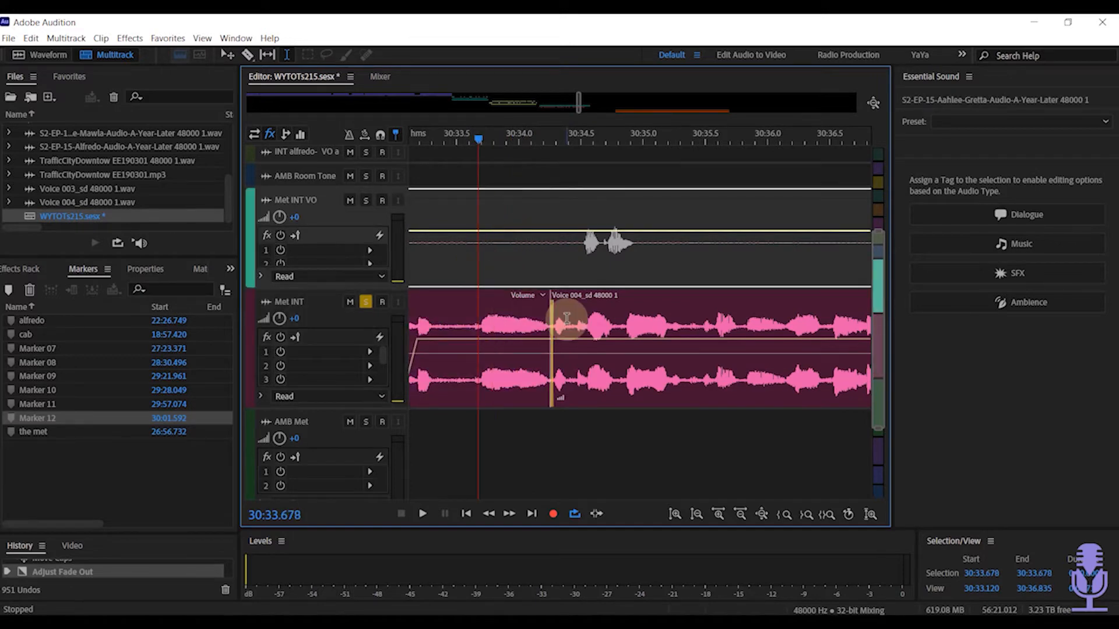
key(space)
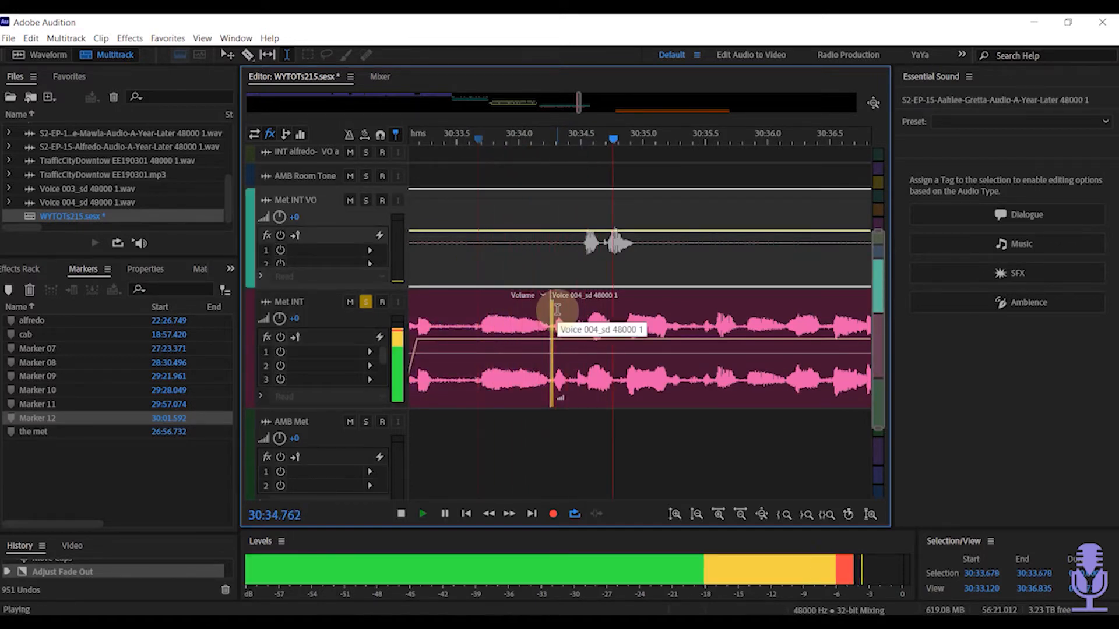
key(space)
- Shift the following Met INT clip slightly later, extend the preceding clip's end to meet it, and play across the join
drag(568, 295, 563, 313)
click(501, 262)
key(space)
key(space)
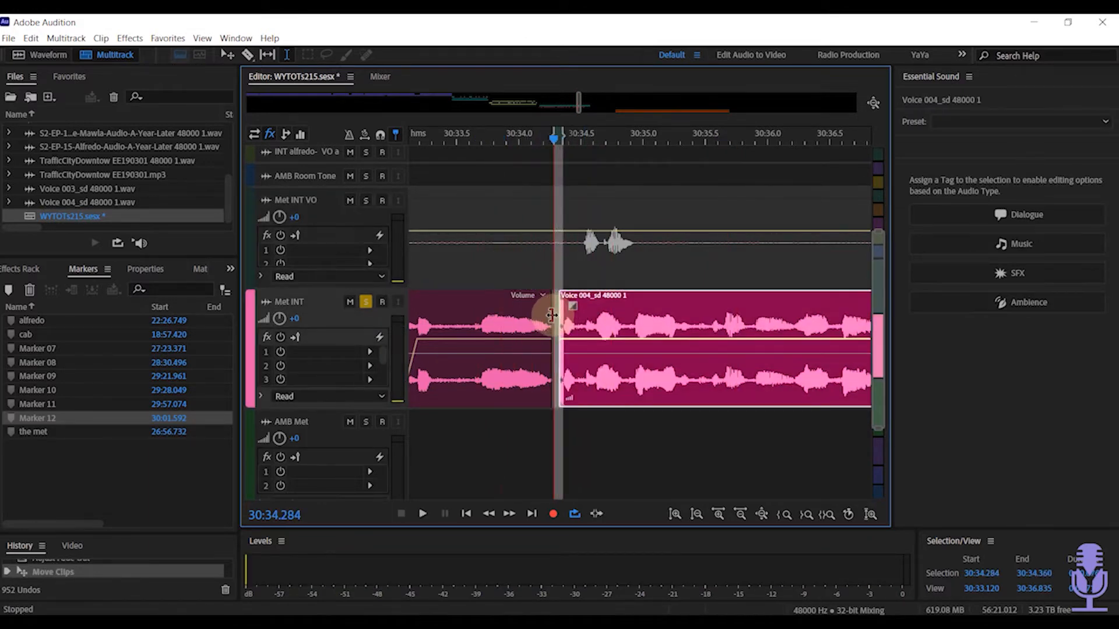
click(551, 314)
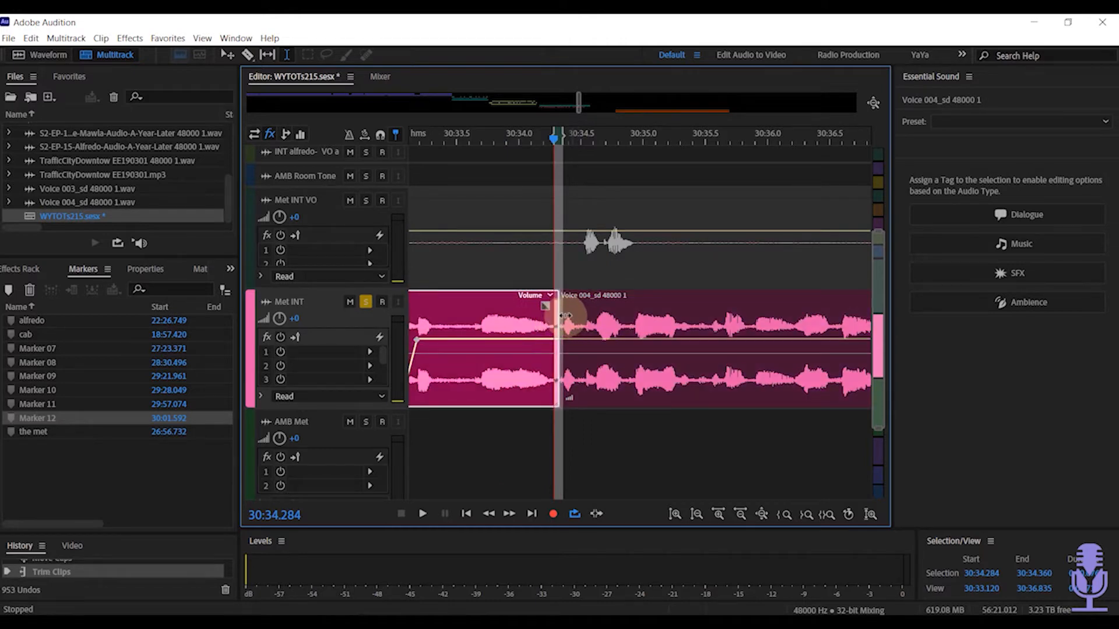
click(514, 257)
key(space)
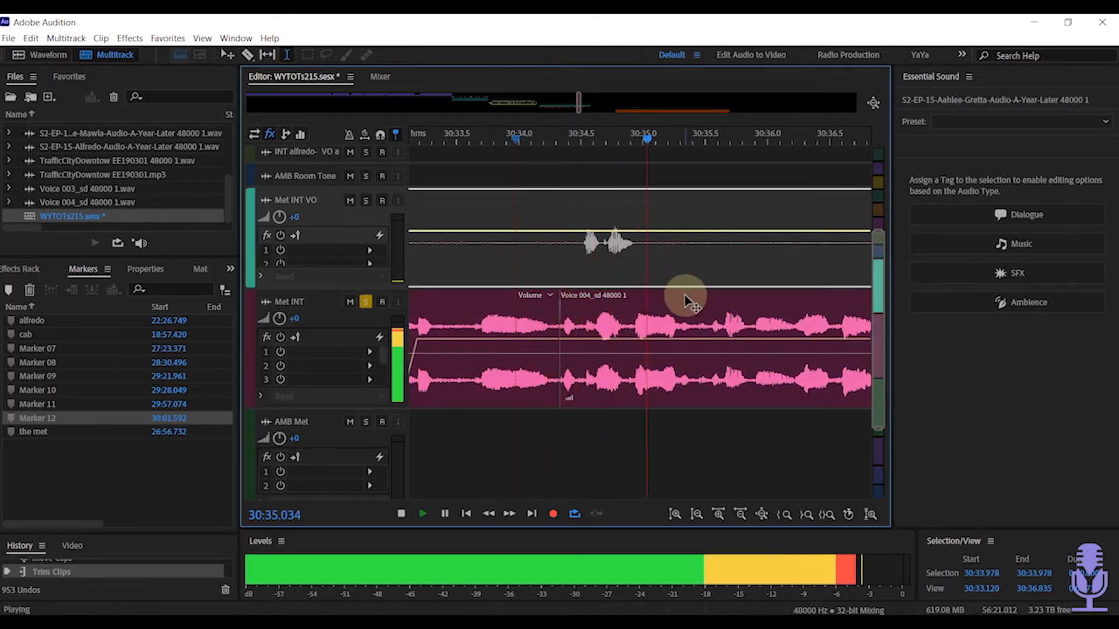
key(space)
- Extend the preceding Met INT clip's end slightly into the following clip and replay the overlap
click(558, 313)
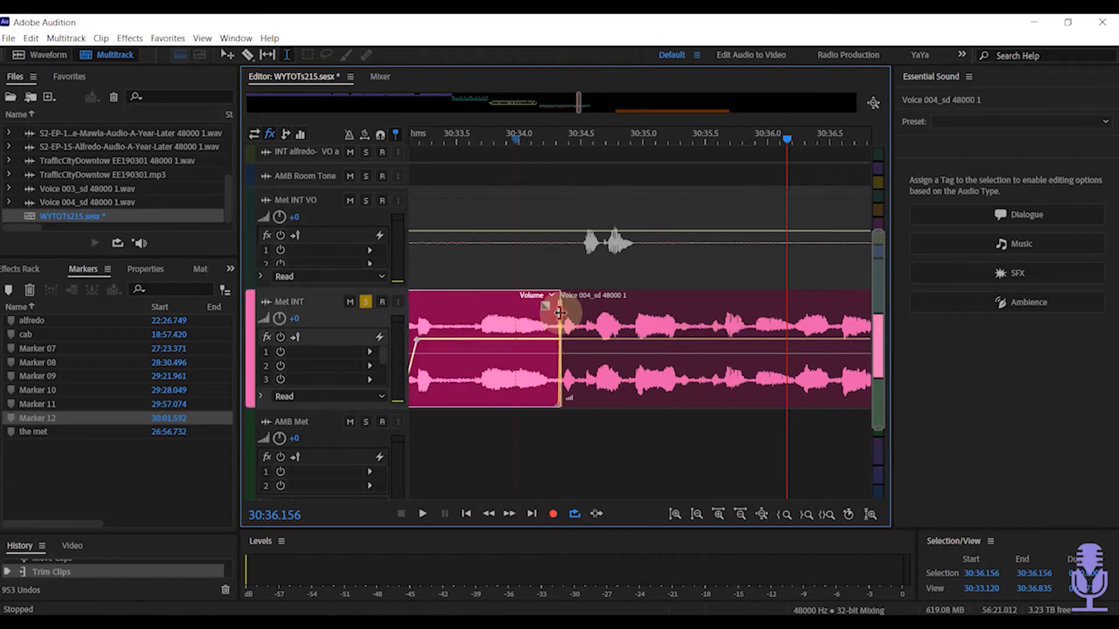
click(540, 275)
key(space)
key(space)
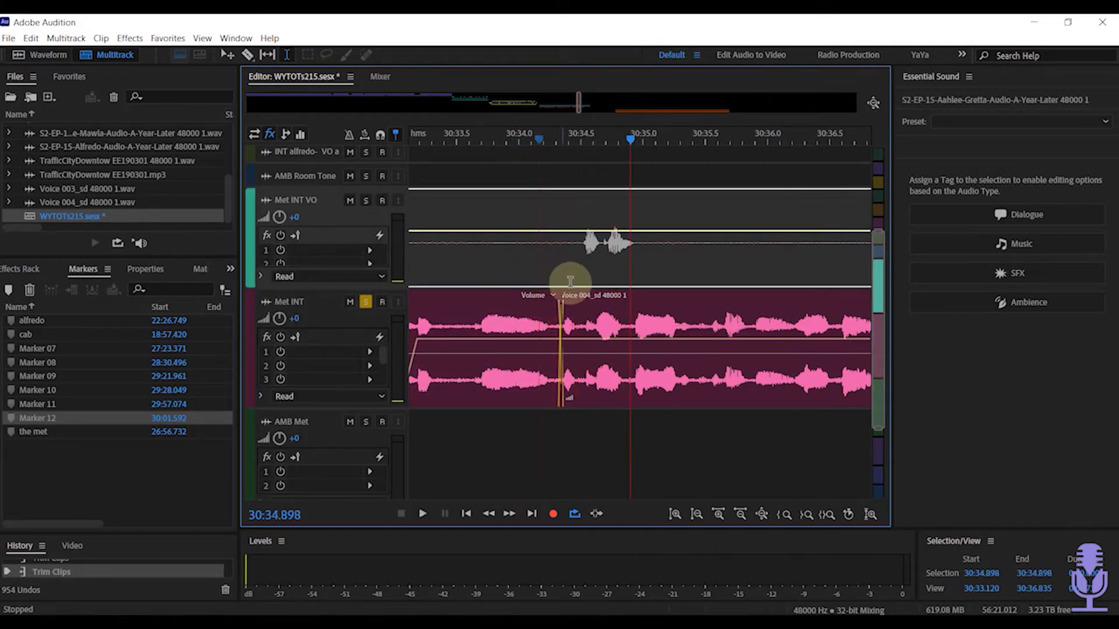
- Nudge the following Met INT clip slightly later in two small moves, auditioning the join after each
click(577, 301)
drag(580, 304, 577, 304)
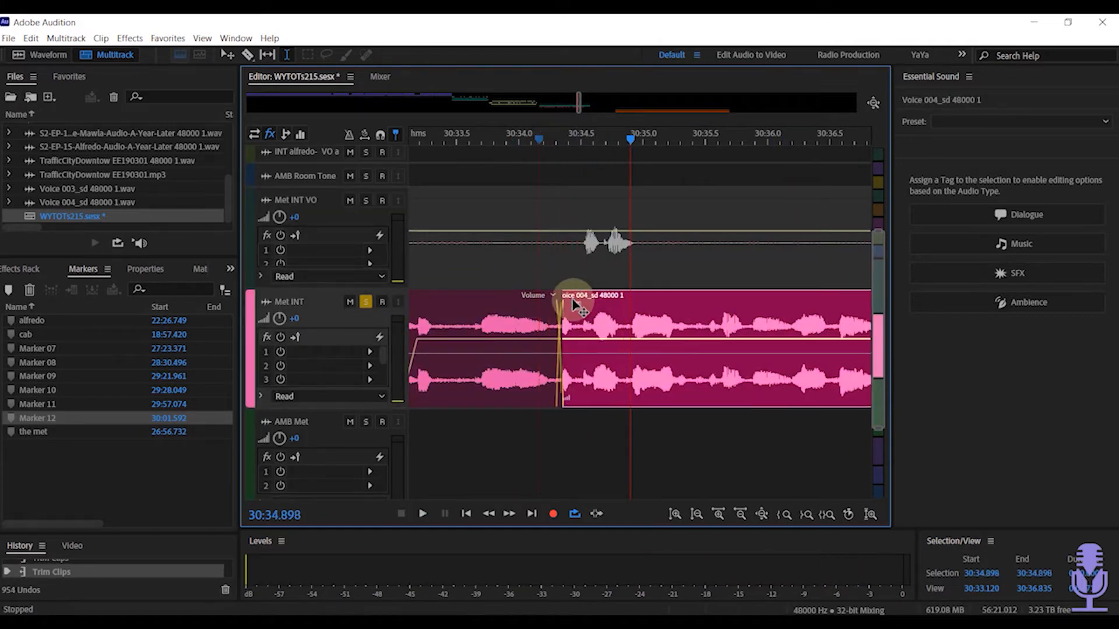
click(521, 254)
key(space)
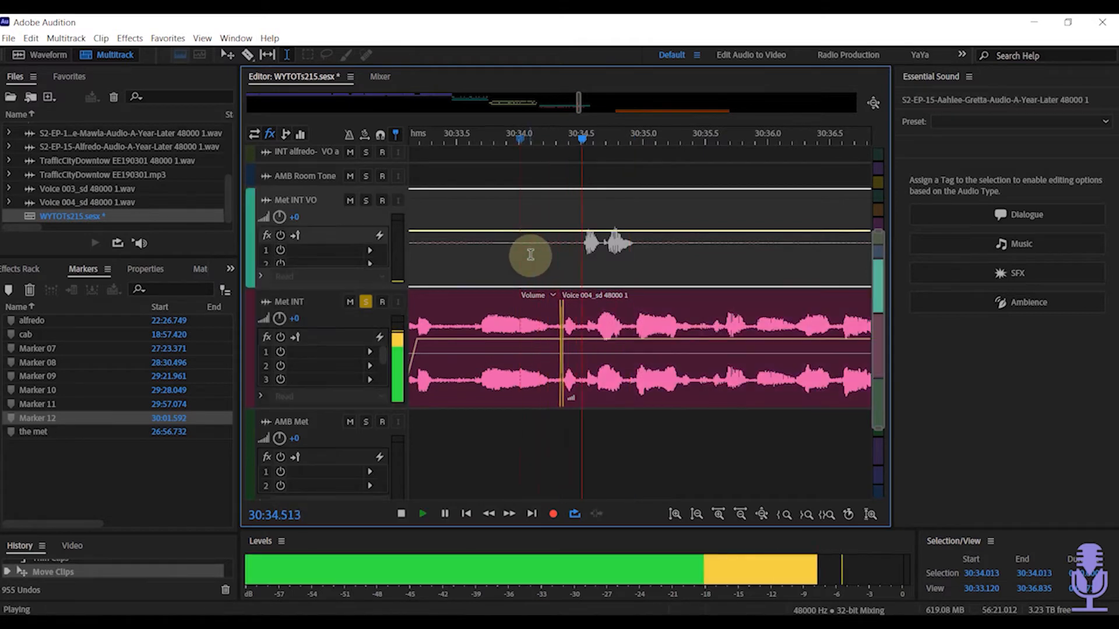
key(space)
click(583, 291)
click(519, 228)
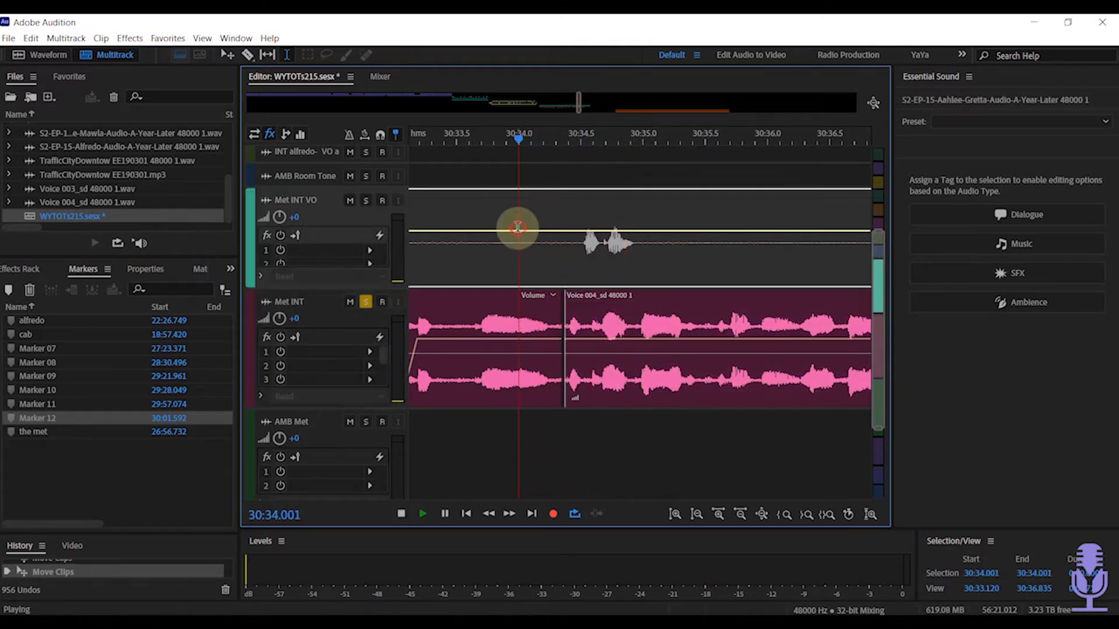
key(space)
key(space)
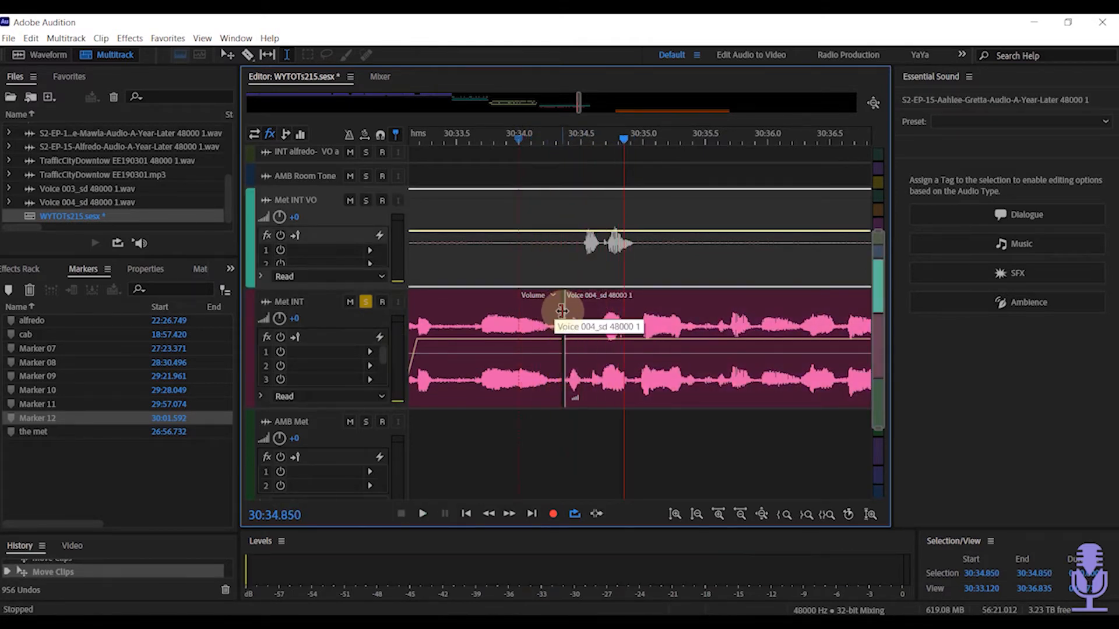
- Try extending the preceding Met INT clip's end to the following clip, audition the join, and undo the trim
click(561, 311)
drag(565, 314, 564, 313)
click(518, 236)
key(space)
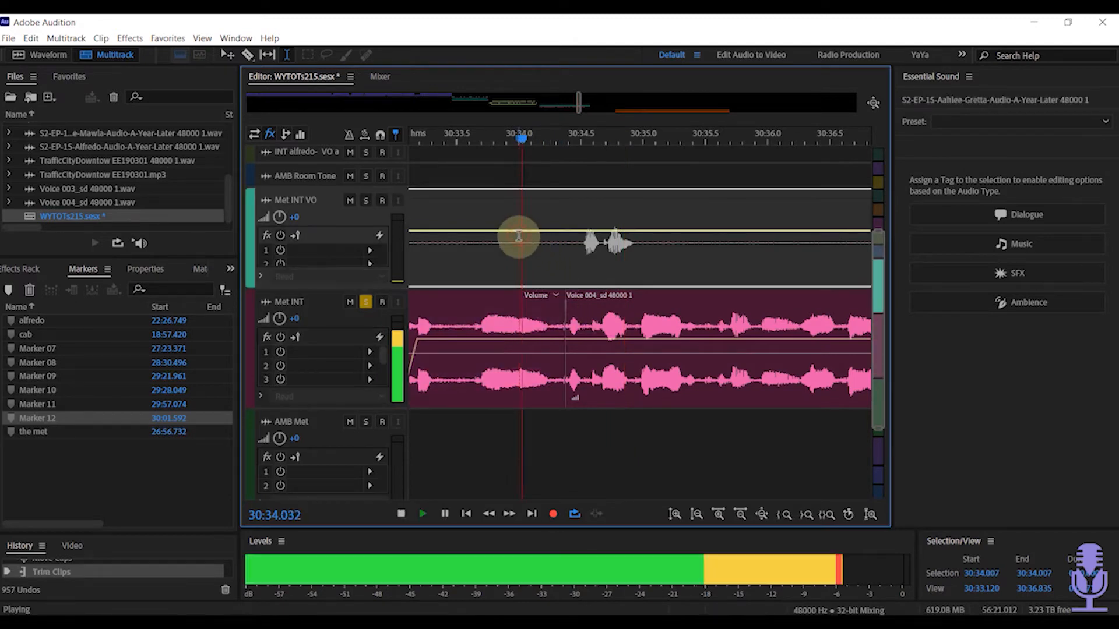
key(space)
key(ctrl+z)
key(ctrl+z)
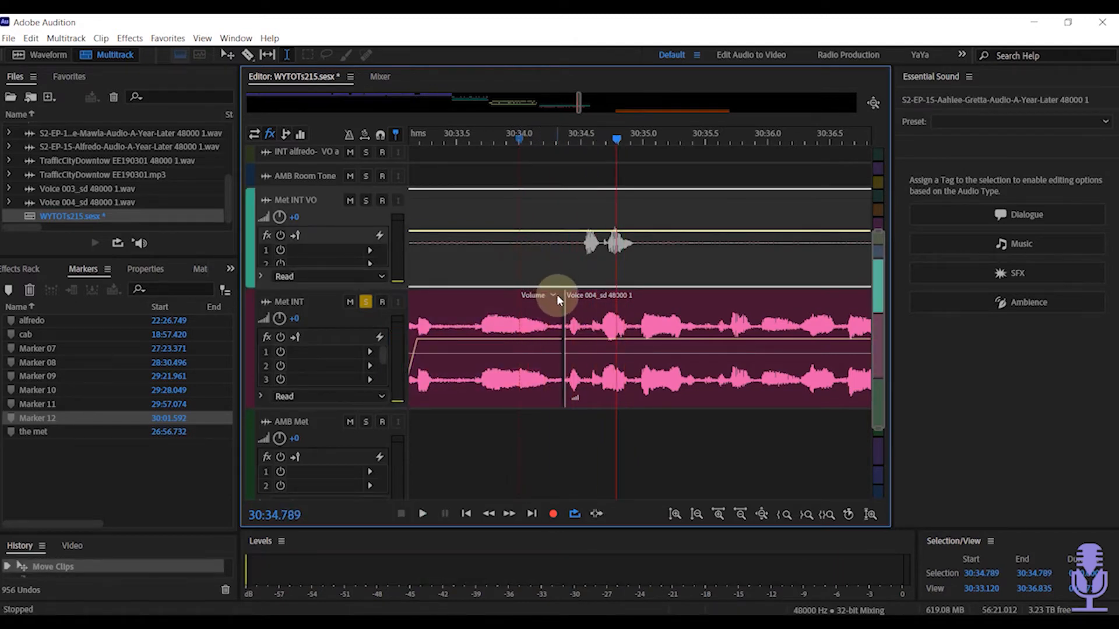
- Play Met INT across the clip join near 30:34.3 and on through the speech up to about 30:36.7
click(511, 259)
key(space)
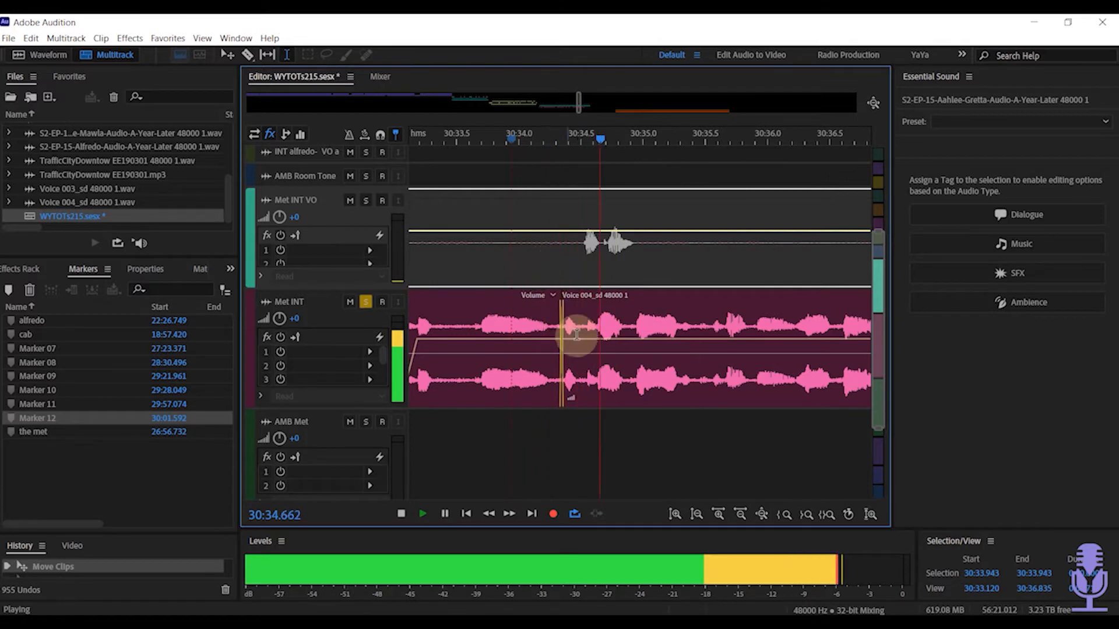
key(space)
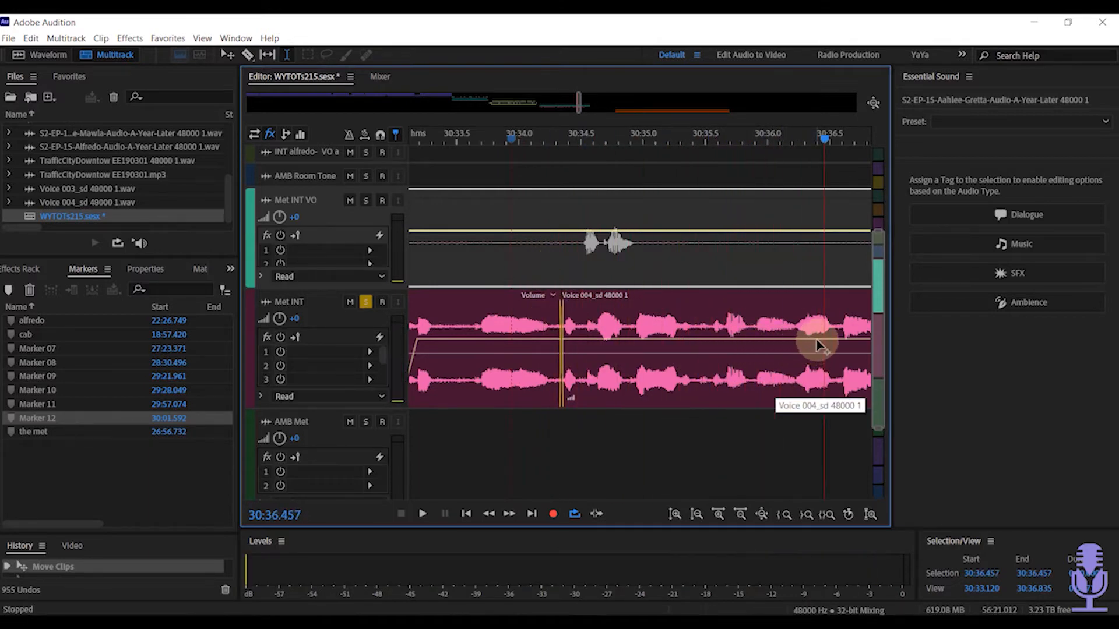
key(space)
key(space)
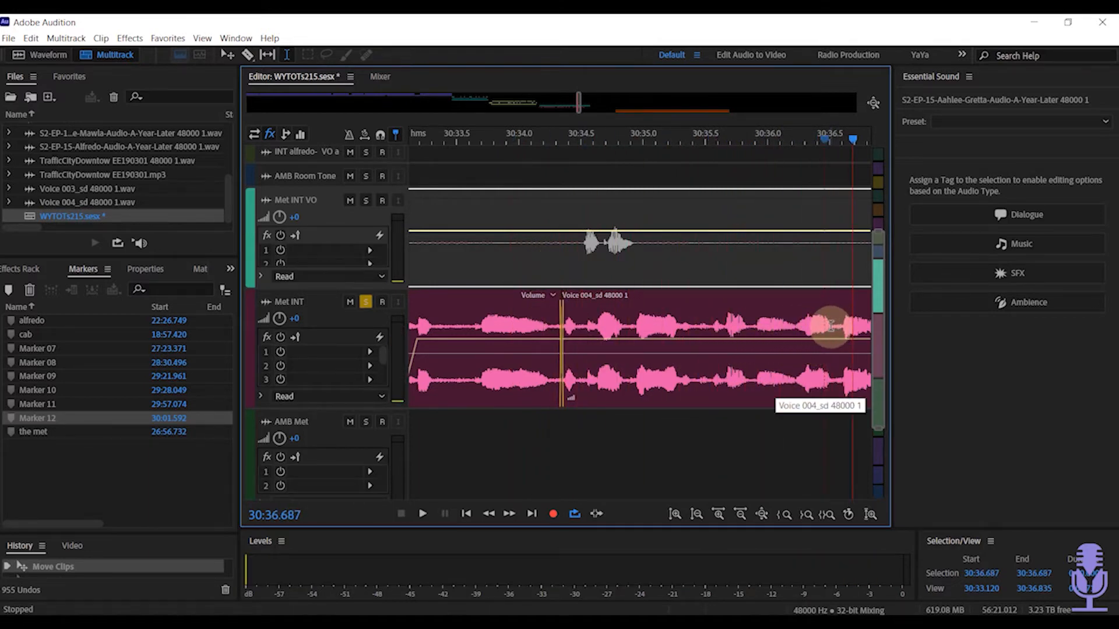
- Audition and remove the Met INT audio from 30:35.524 to 30:36.505, leaving a gap, and play across the cut
drag(831, 325, 708, 349)
key(space)
key(space)
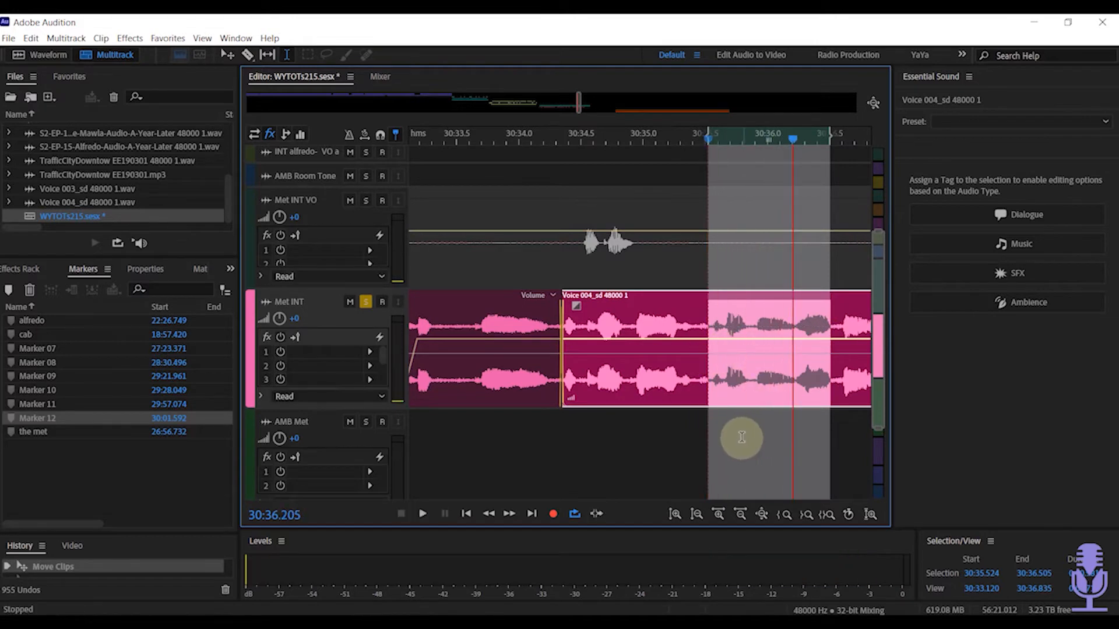
key(Delete)
click(644, 258)
key(space)
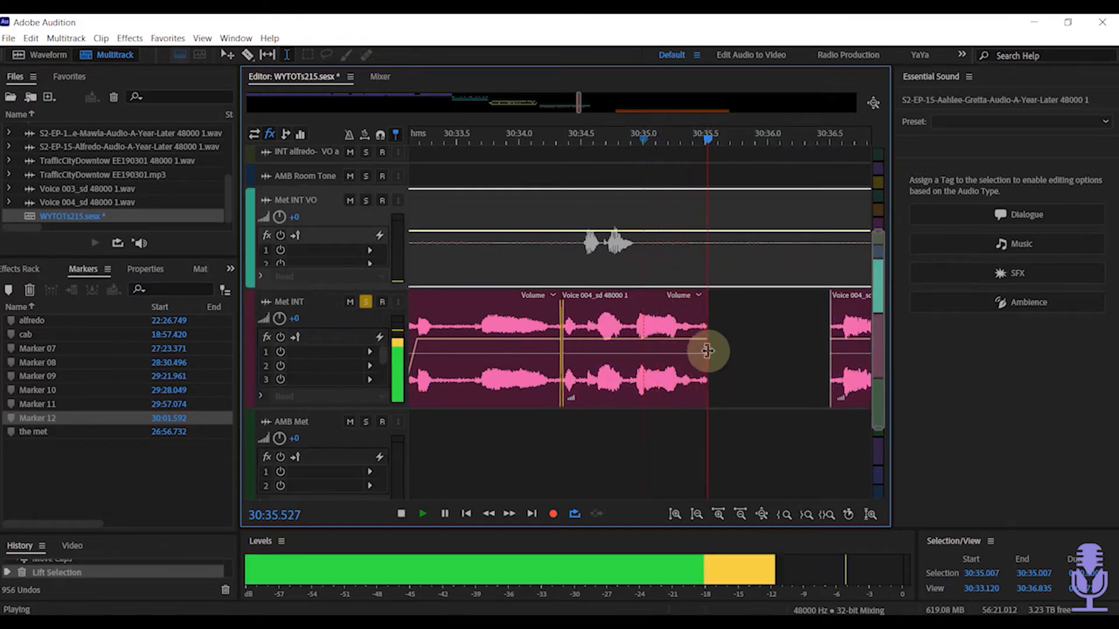
key(space)
- Trim the Met INT clip's end before the new gap slightly earlier, audition it, and add a short fade-out there
drag(707, 308, 695, 307)
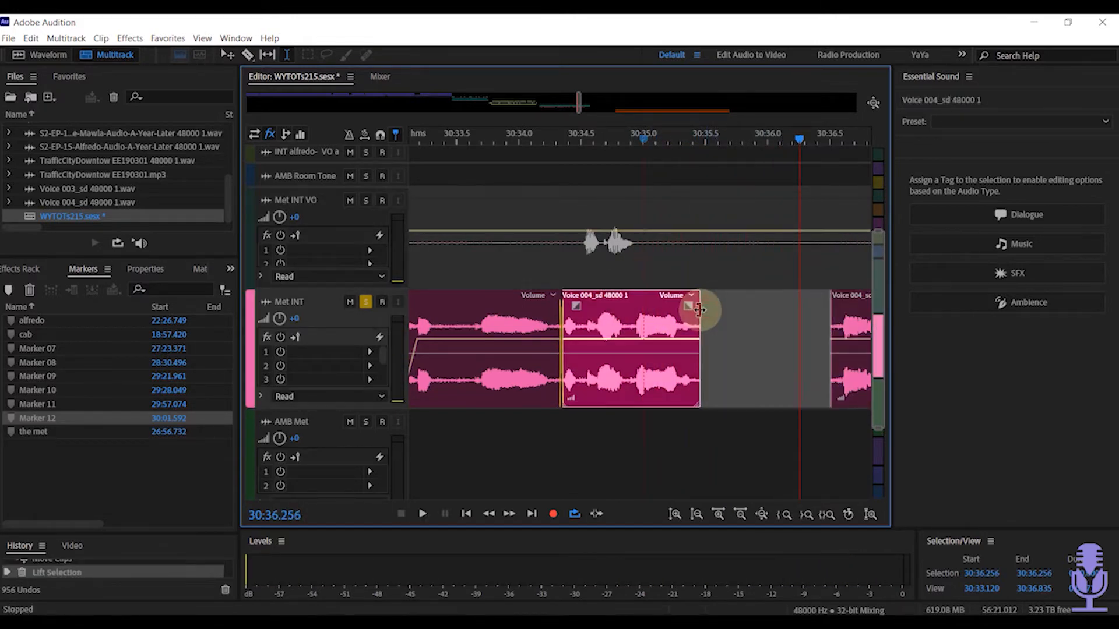
click(592, 259)
key(space)
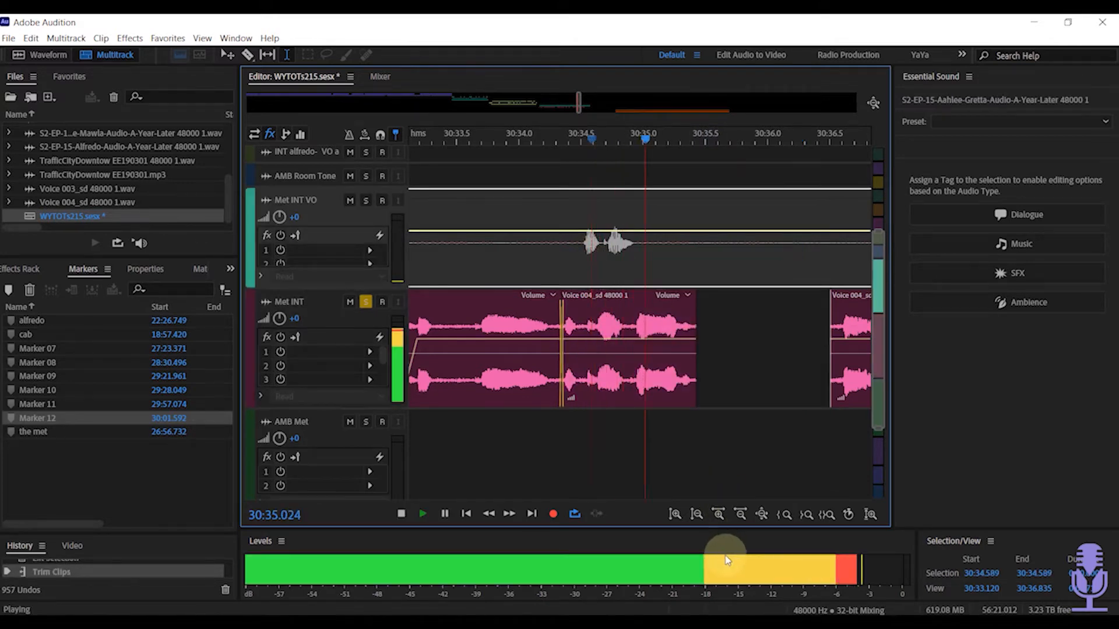
key(space)
click(680, 325)
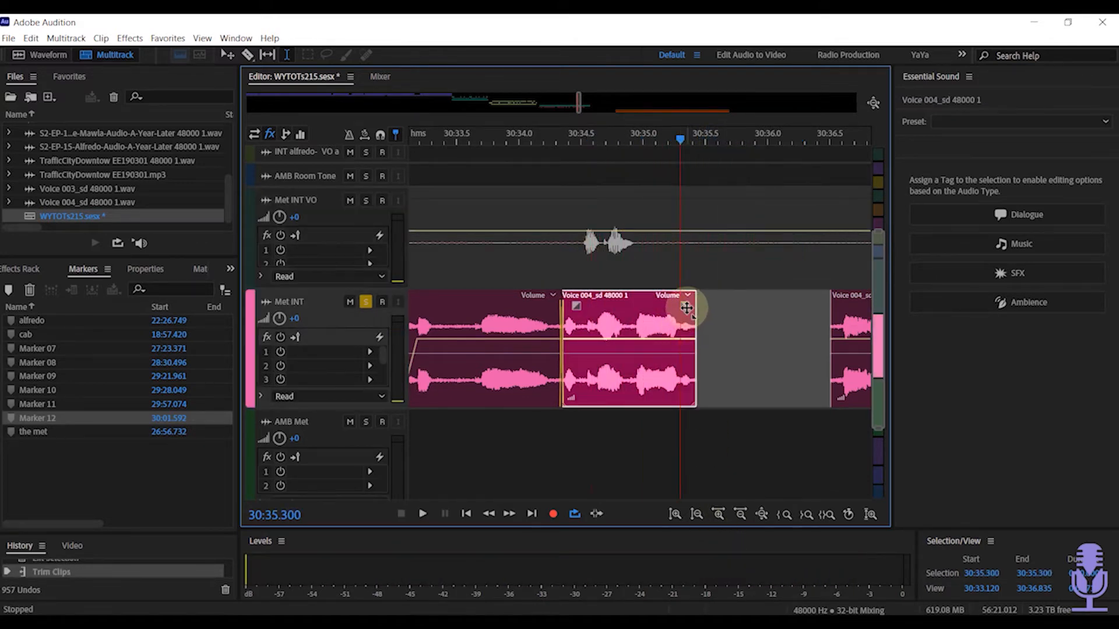
drag(693, 296, 674, 304)
click(604, 248)
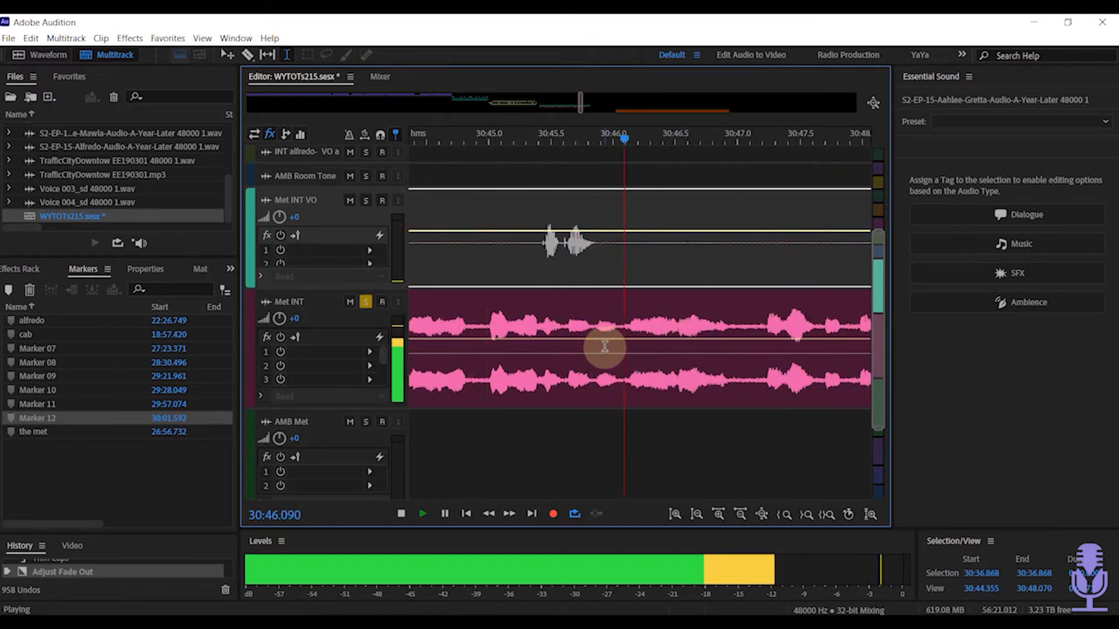
- Save the session and mark both ends of the unwanted Met INT passage with cue markers at 30:47.188 and 30:49.469
key(ctrl+s)
key(space)
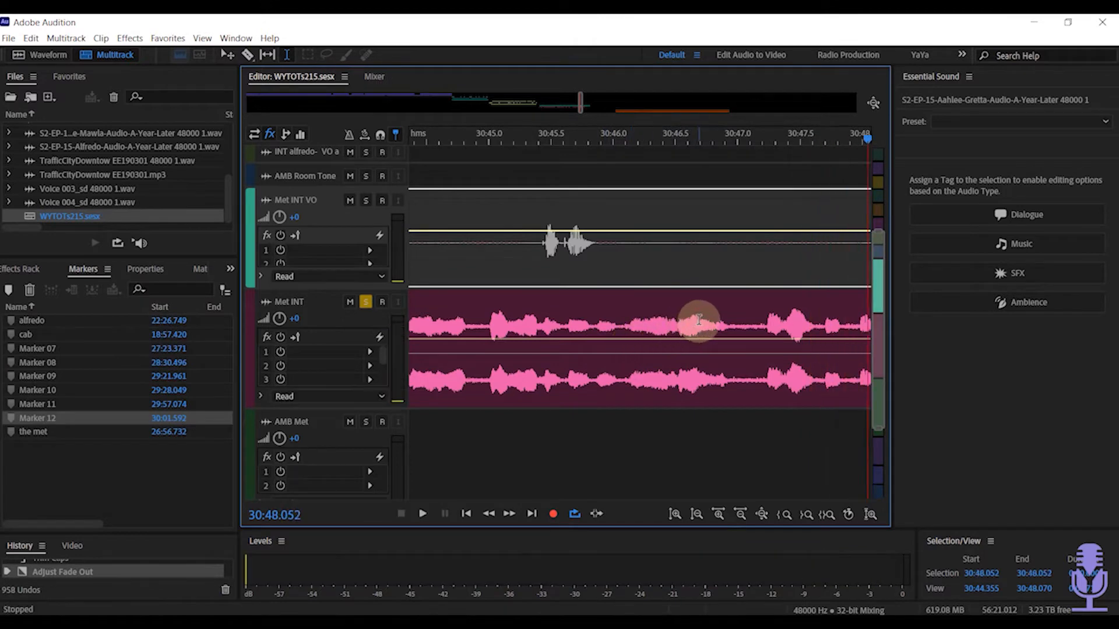
click(761, 326)
key(m)
key(space)
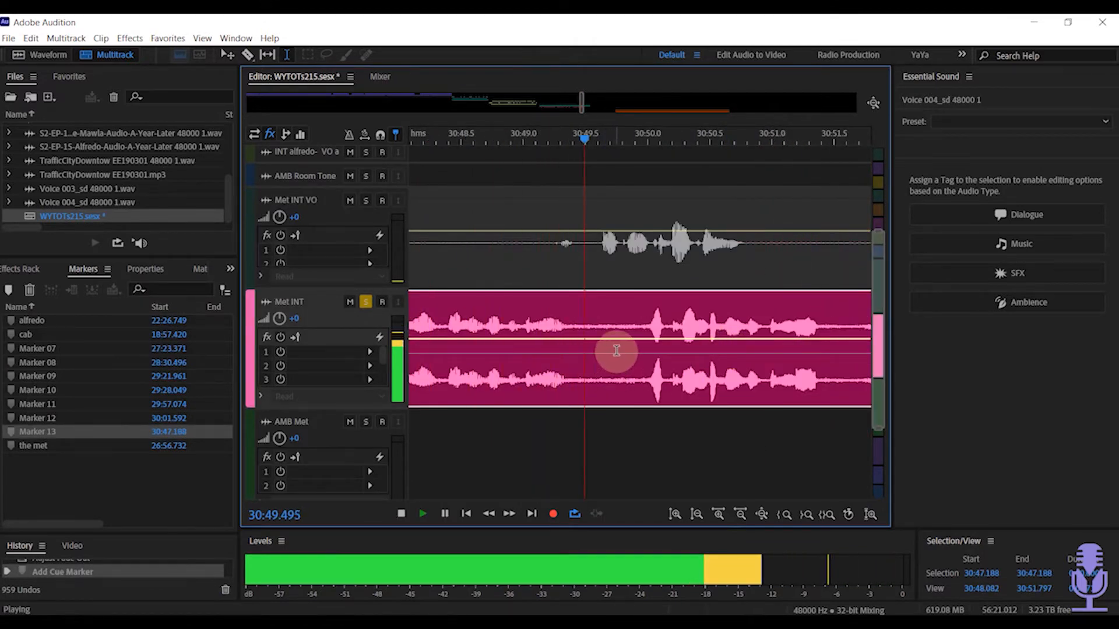
key(space)
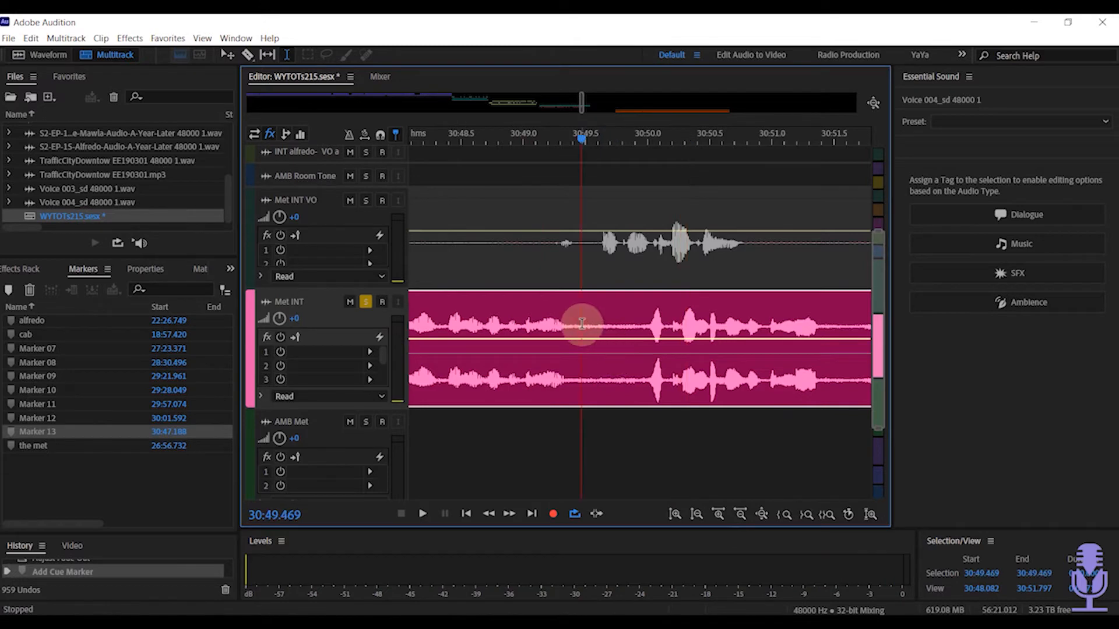
key(m)
key(space)
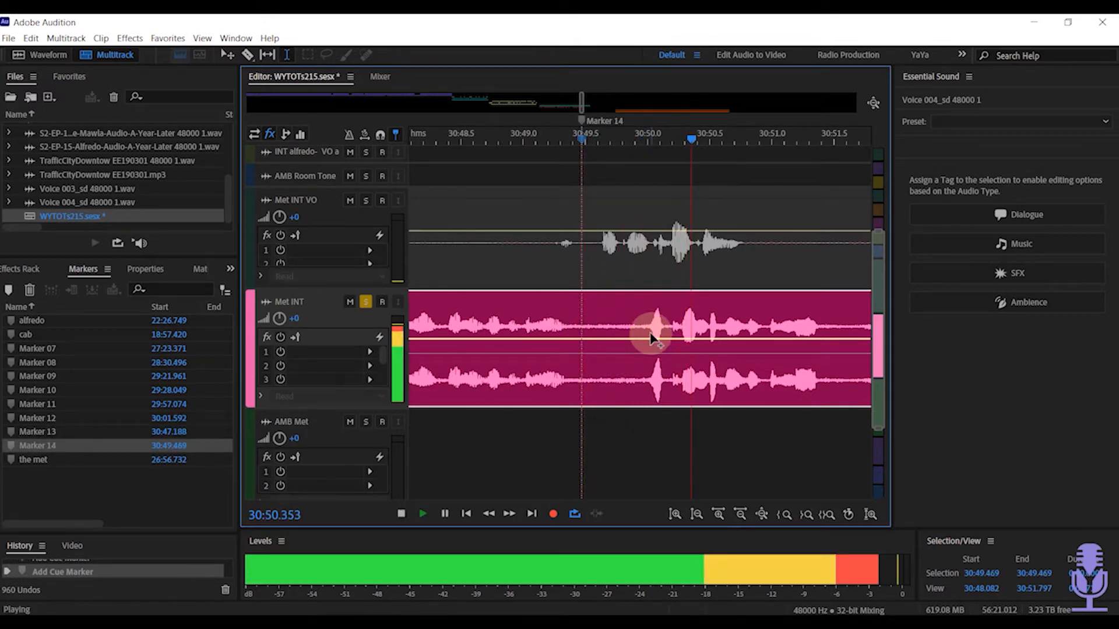
key(space)
- Remove the Met INT audio between Marker 13 and Marker 14 without closing the gap, and play on from the cut
scroll(589, 331, down, 3)
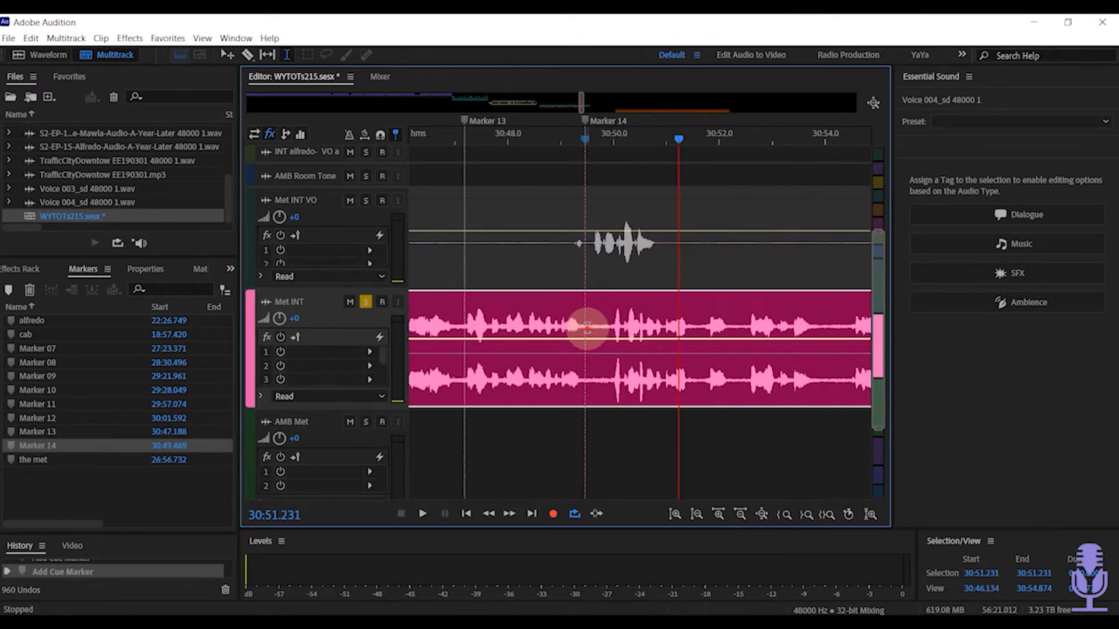
drag(587, 328, 465, 366)
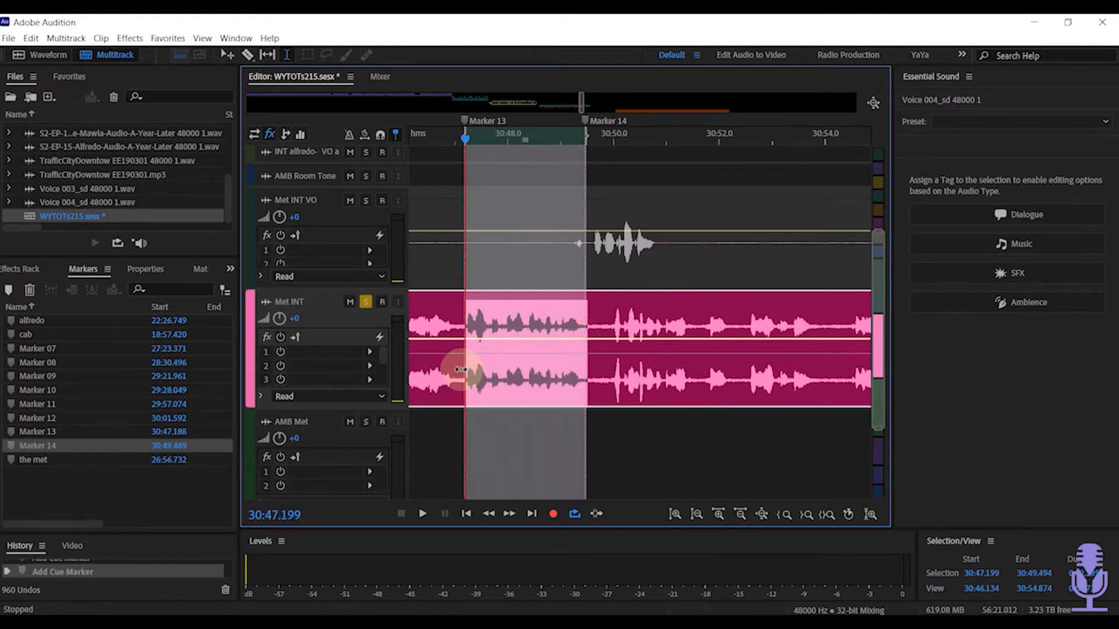
key(Delete)
click(580, 318)
click(581, 309)
key(space)
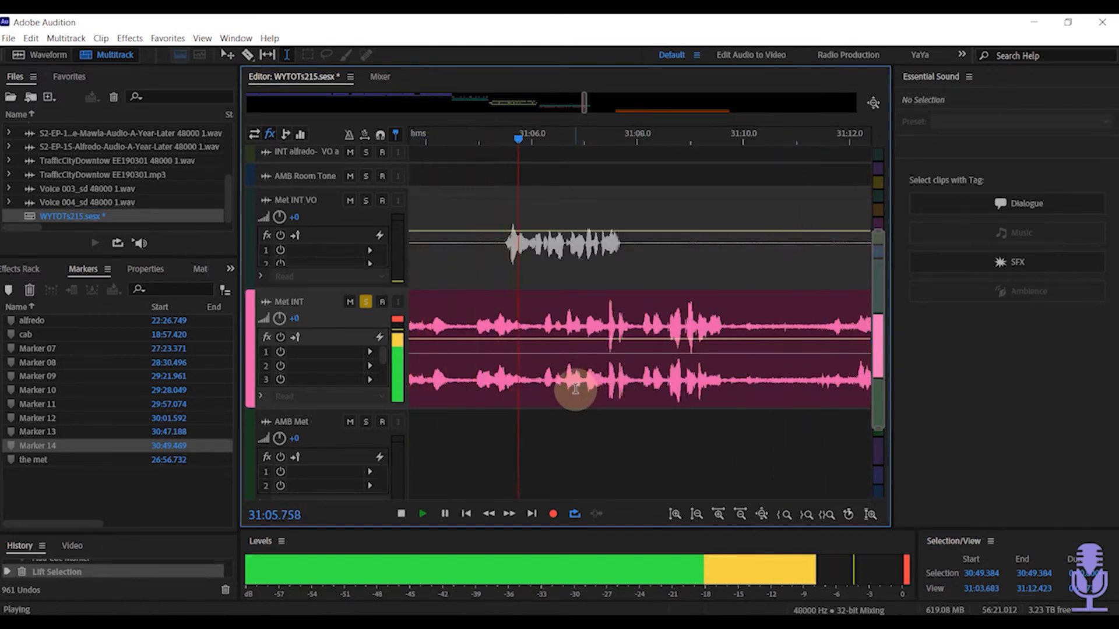
- Add a cue marker at 31:06.228 and audition the Met INT speech after it to find where the unwanted part ends
key(space)
click(543, 329)
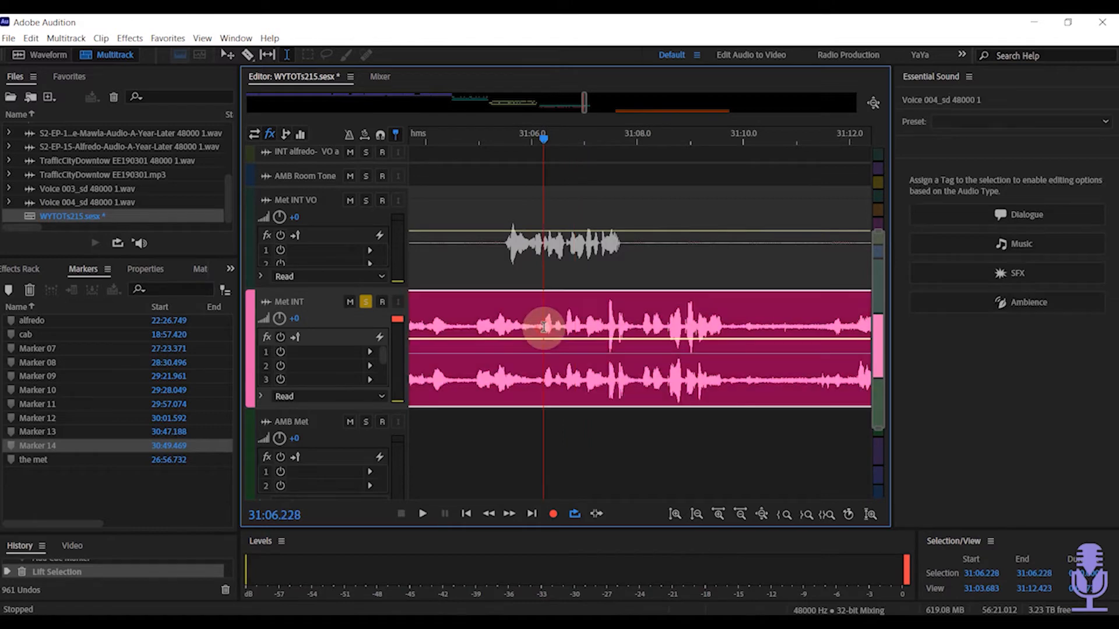
key(m)
key(space)
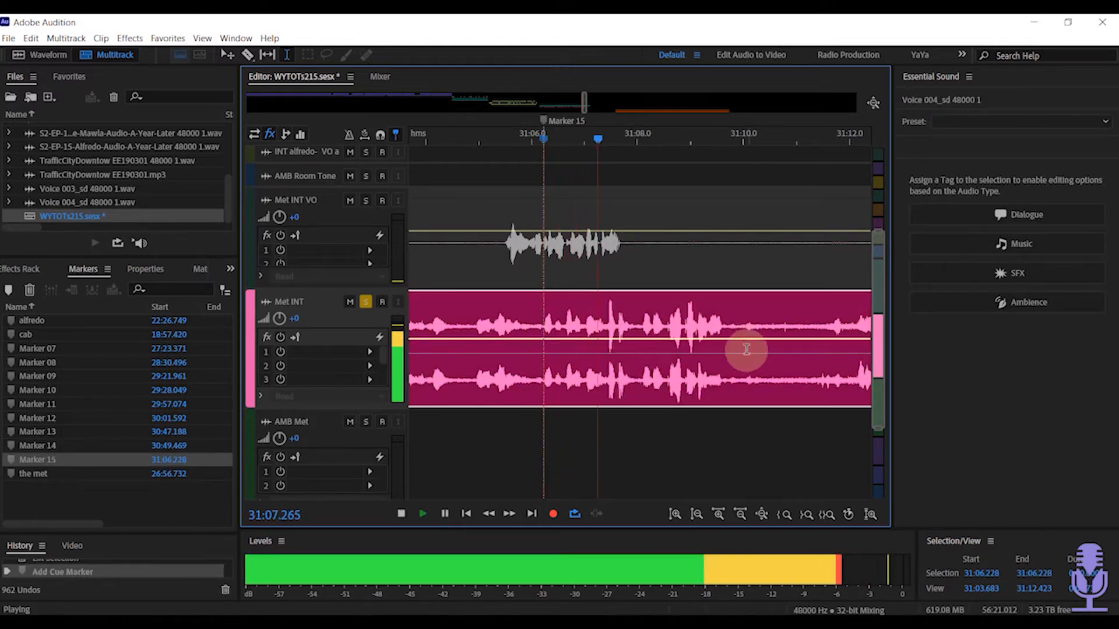
key(space)
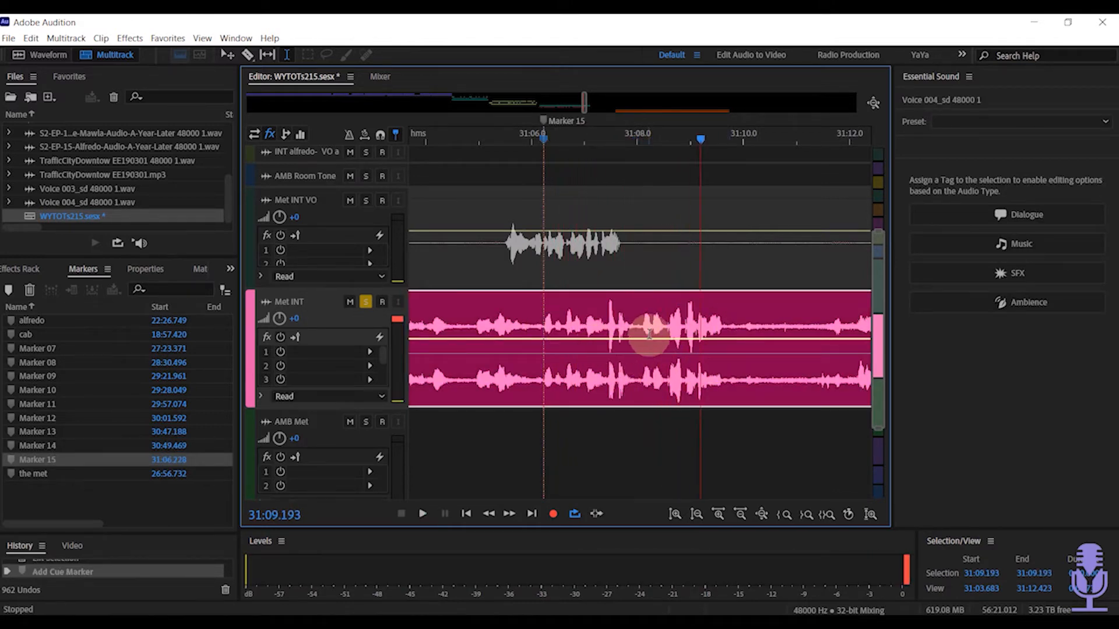
click(607, 331)
key(space)
key(space)
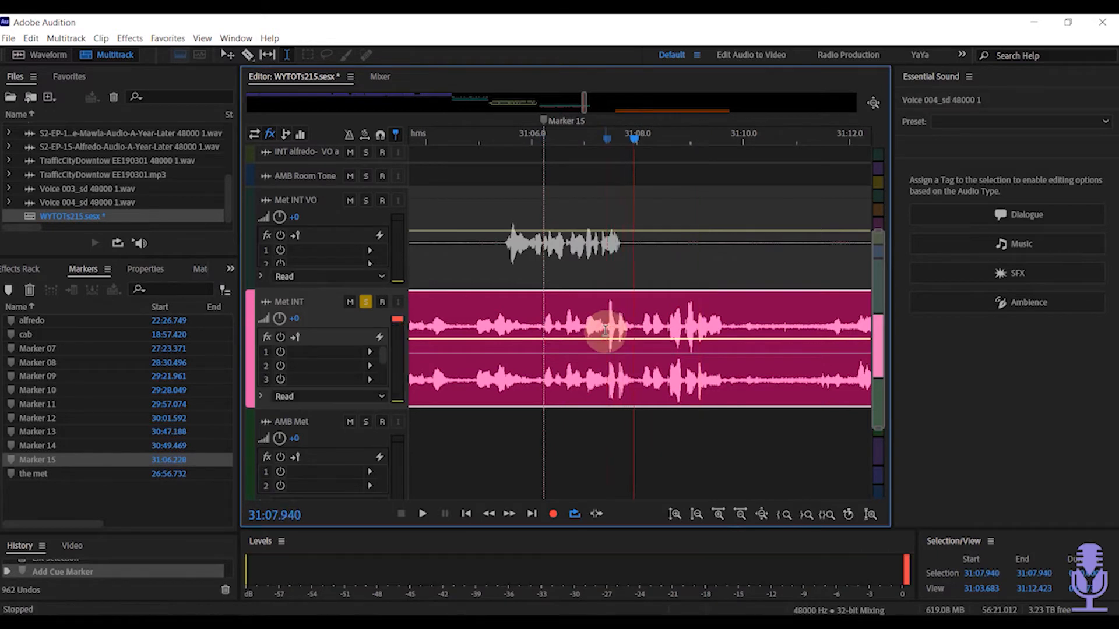
- Remove the Met INT audio from just before Marker 15 to about 31:07.4 and play on past the gap
drag(605, 332, 538, 352)
key(Delete)
click(583, 373)
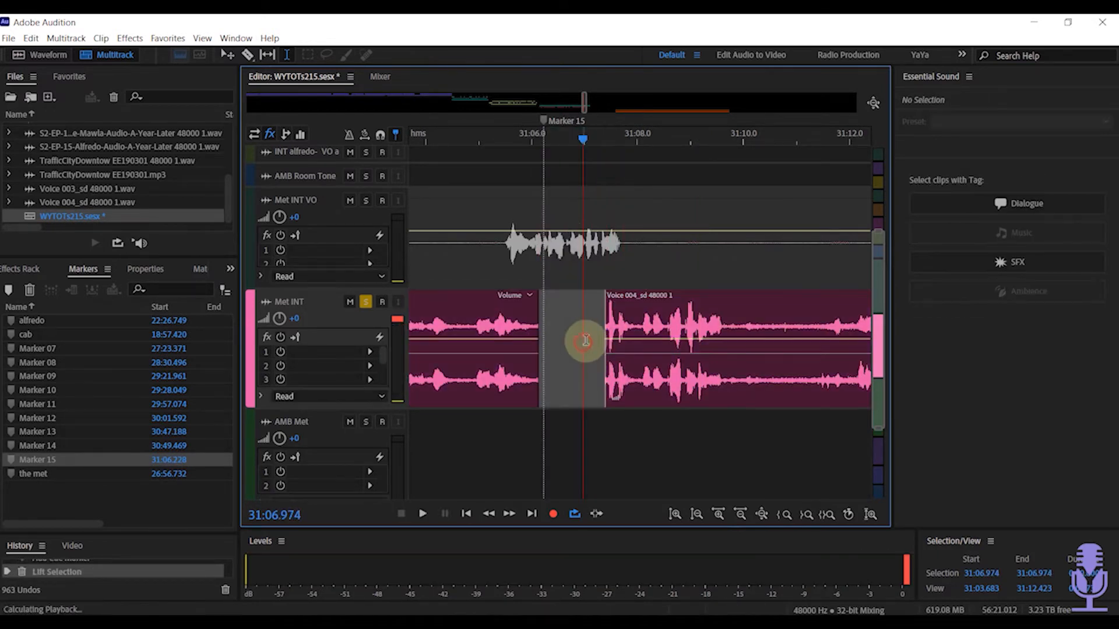
key(space)
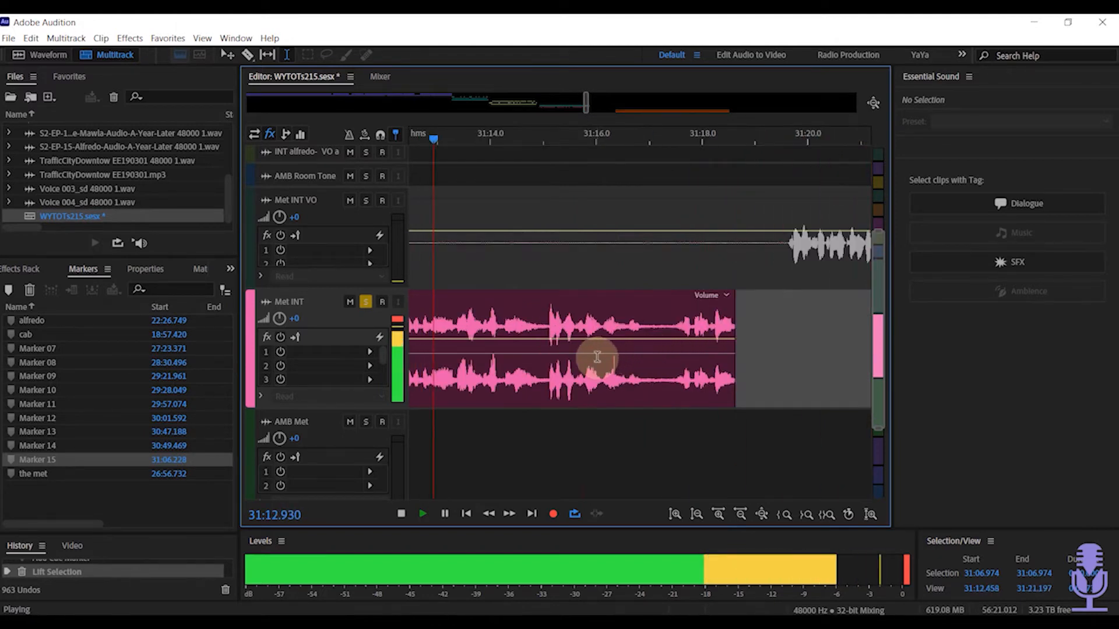
key(space)
- Trim the end of the last Met INT clip back to about 31:09.7, auditioning its quiet tail on the way
scroll(701, 332, down, 3)
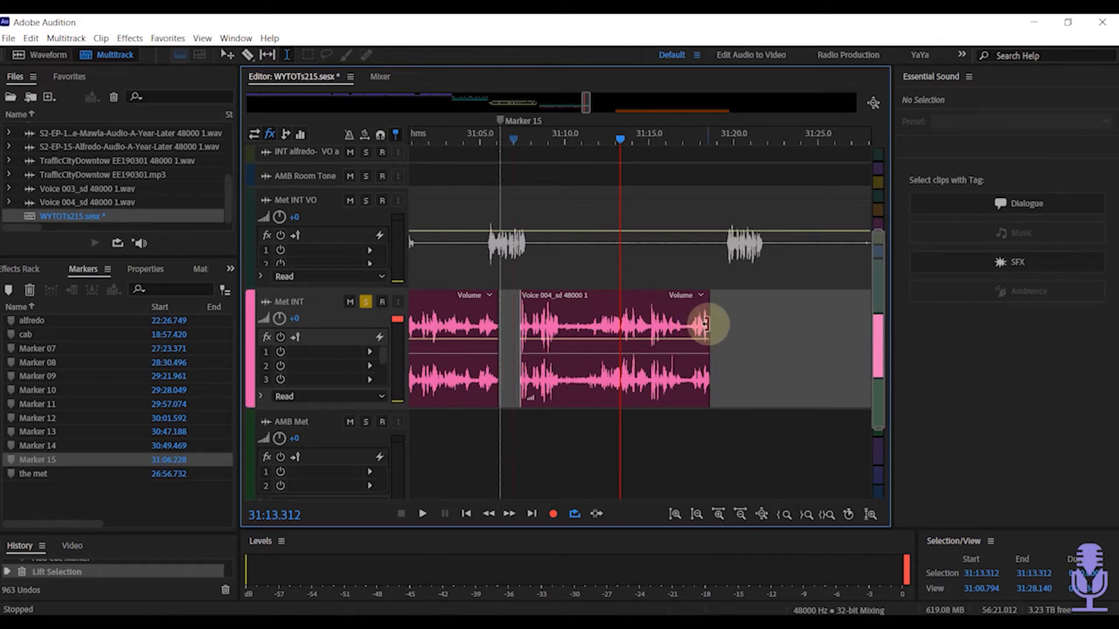
drag(706, 324, 592, 357)
scroll(580, 344, up, 2)
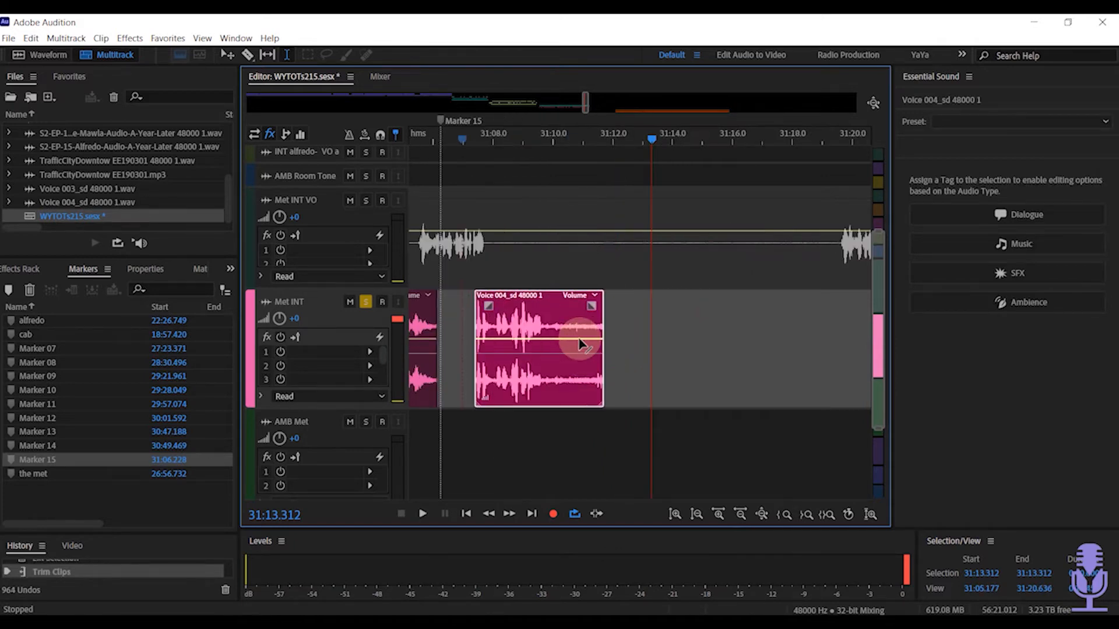
scroll(580, 344, up, 3)
drag(488, 328, 636, 327)
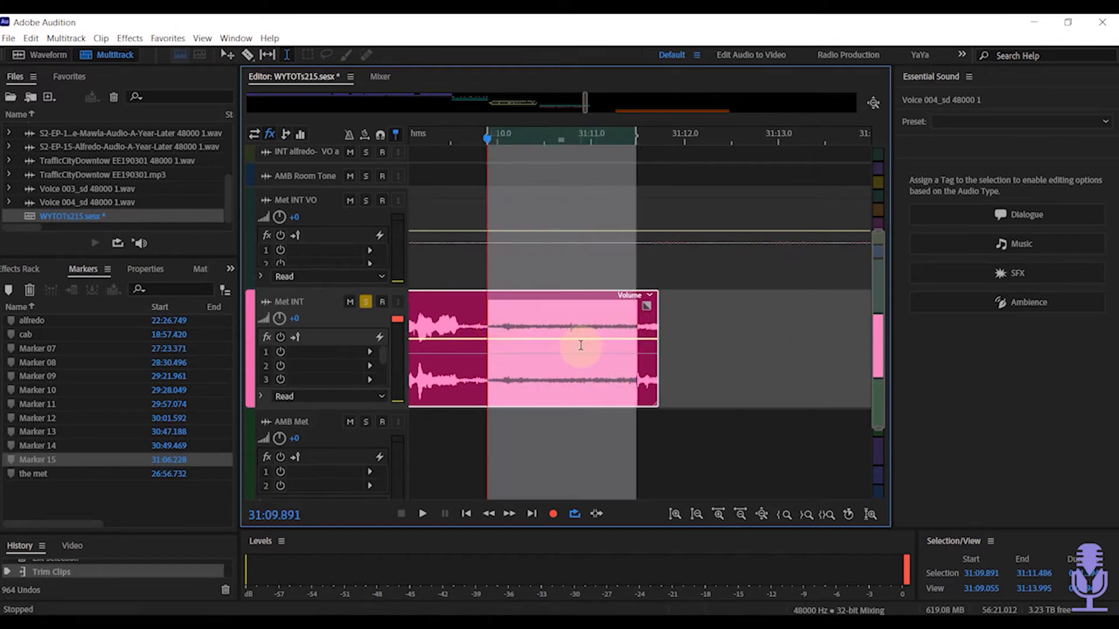
key(space)
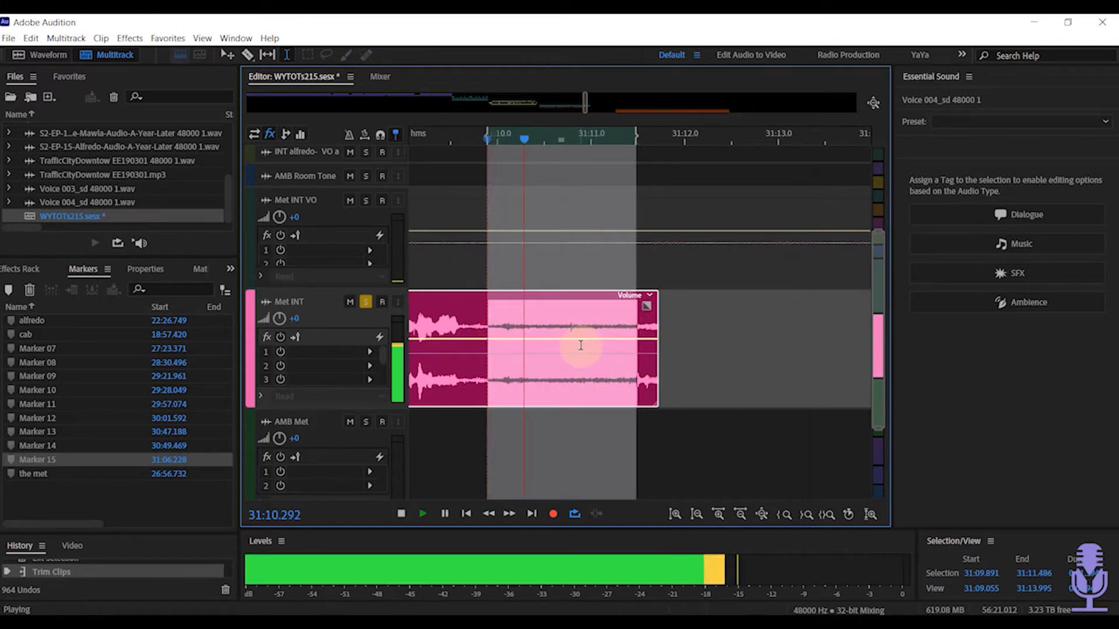
key(space)
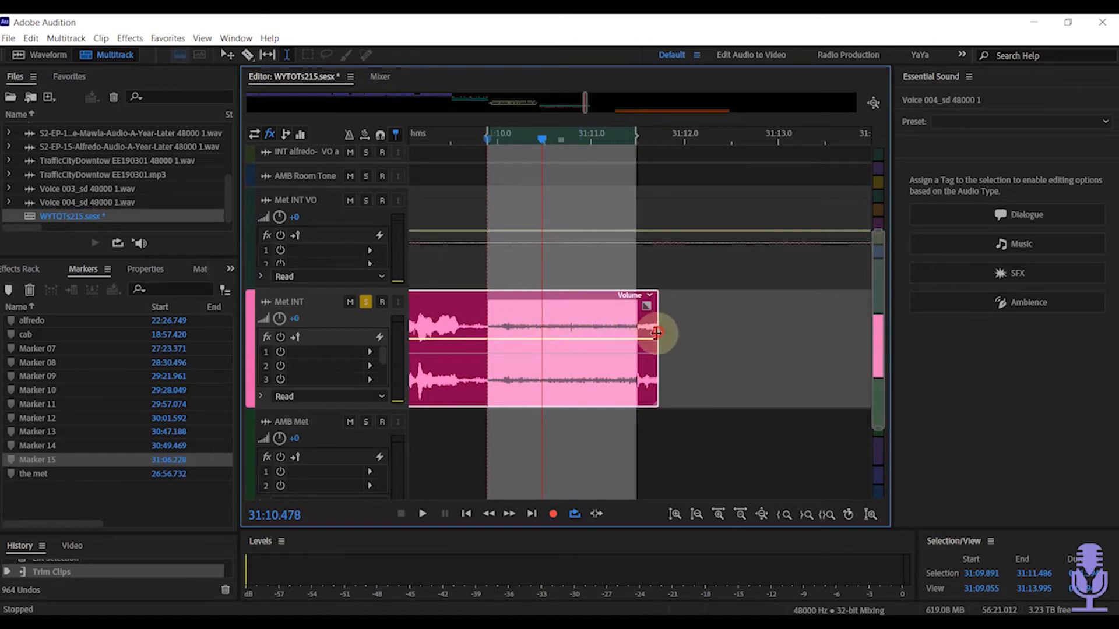
drag(656, 333, 469, 379)
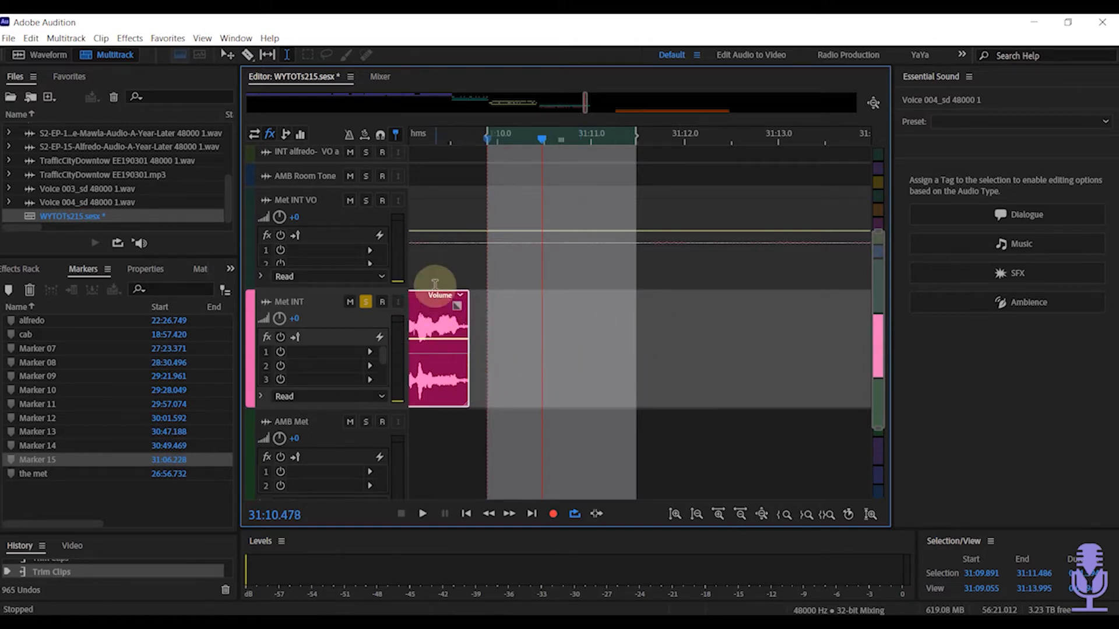
- Play the trimmed end of the last Met INT clip and add a short fade-out to it
click(422, 258)
key(space)
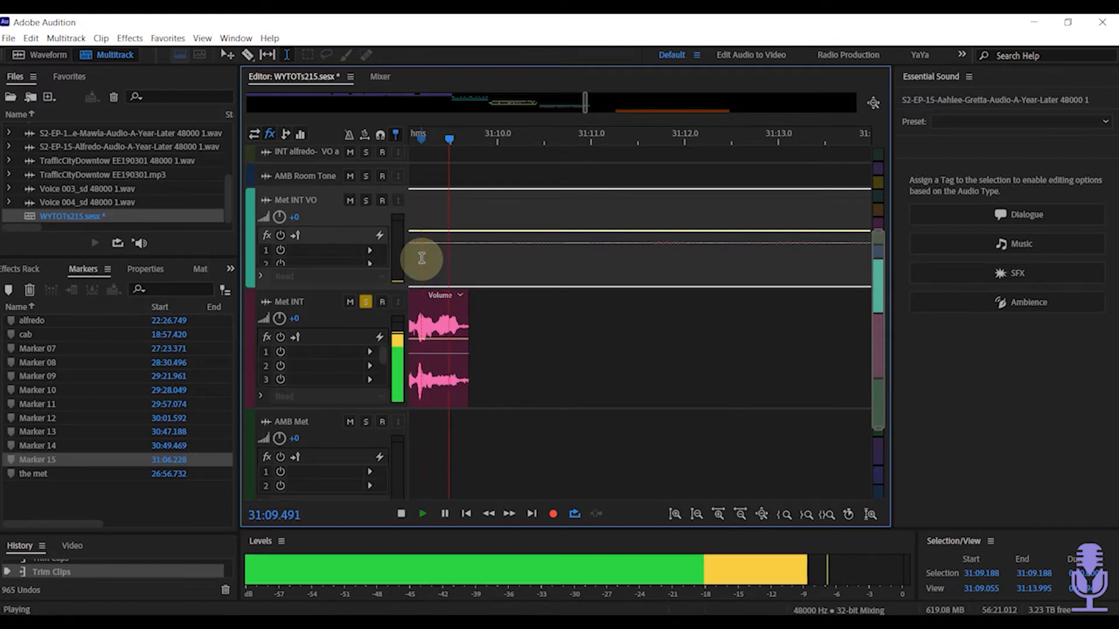
key(space)
click(457, 309)
drag(457, 305, 450, 315)
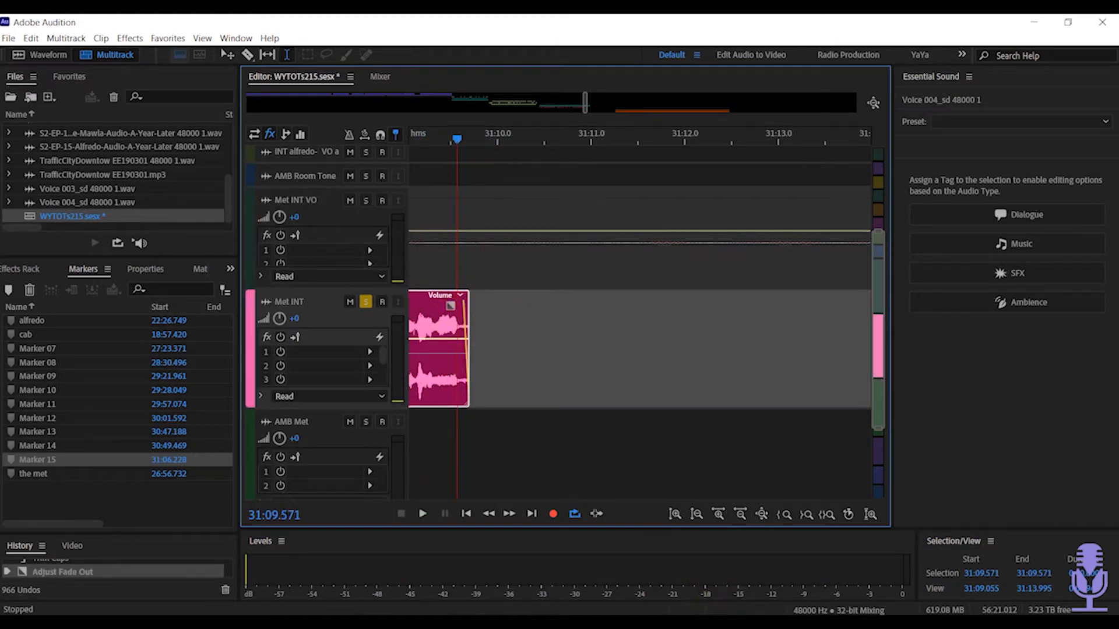
- Turn off solo on the Met INT track and save the session
scroll(625, 382, down, 5)
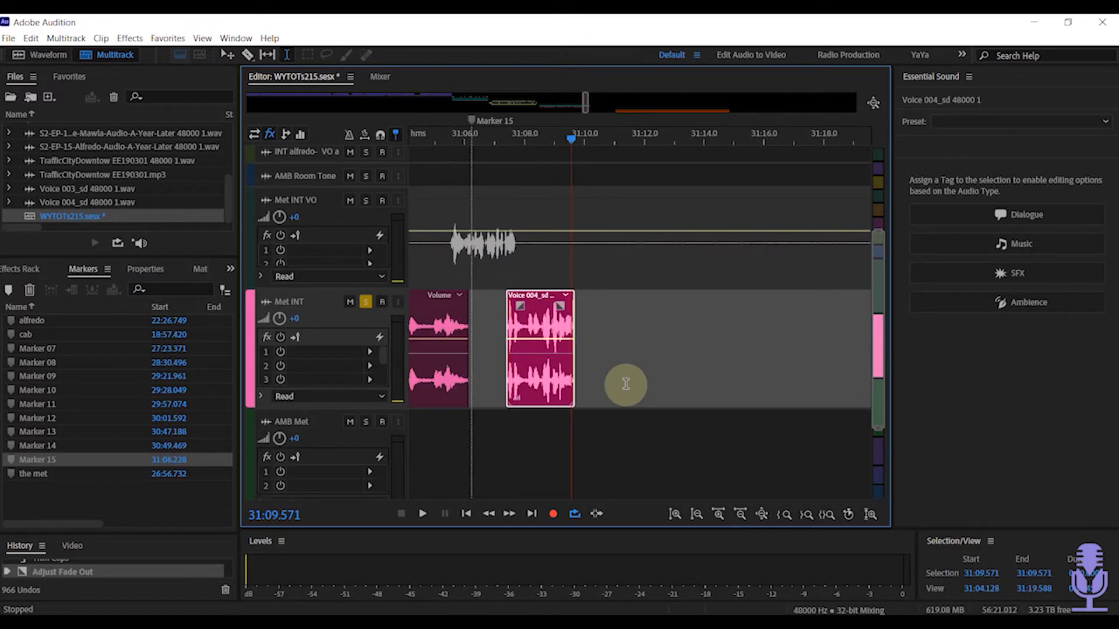
click(366, 302)
key(ctrl+s)
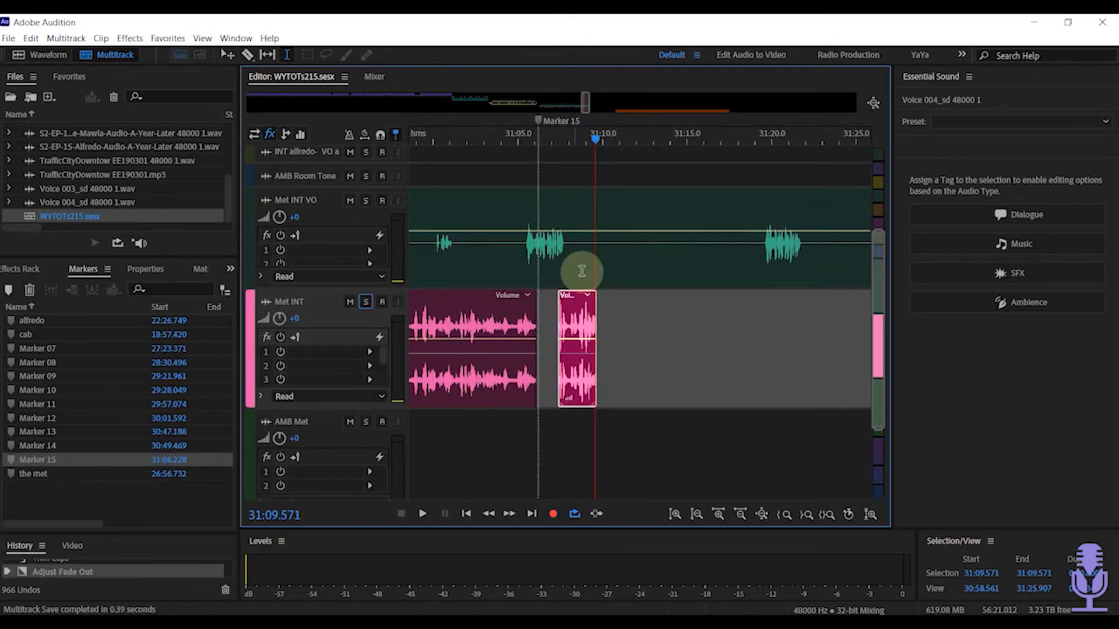
drag(585, 105, 534, 118)
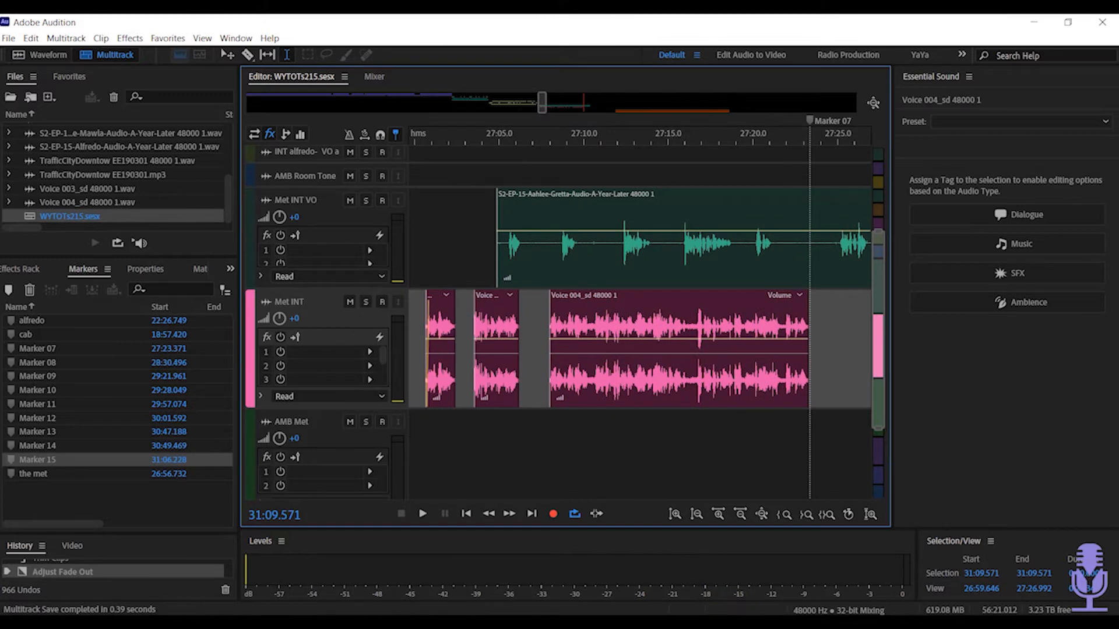
mouse_move(738, 624)
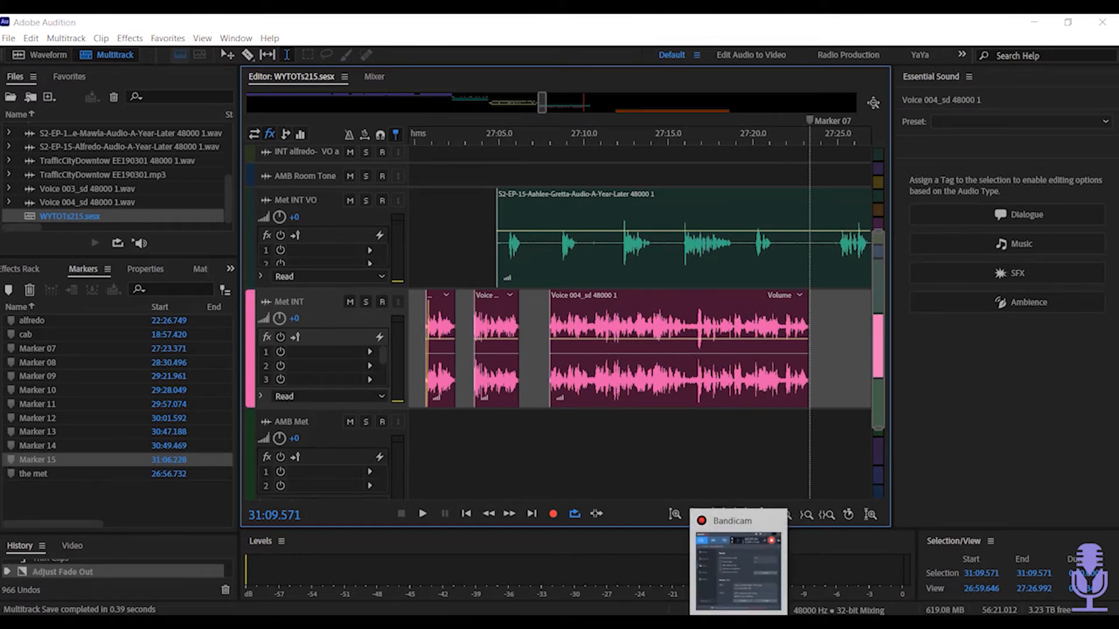
click(739, 571)
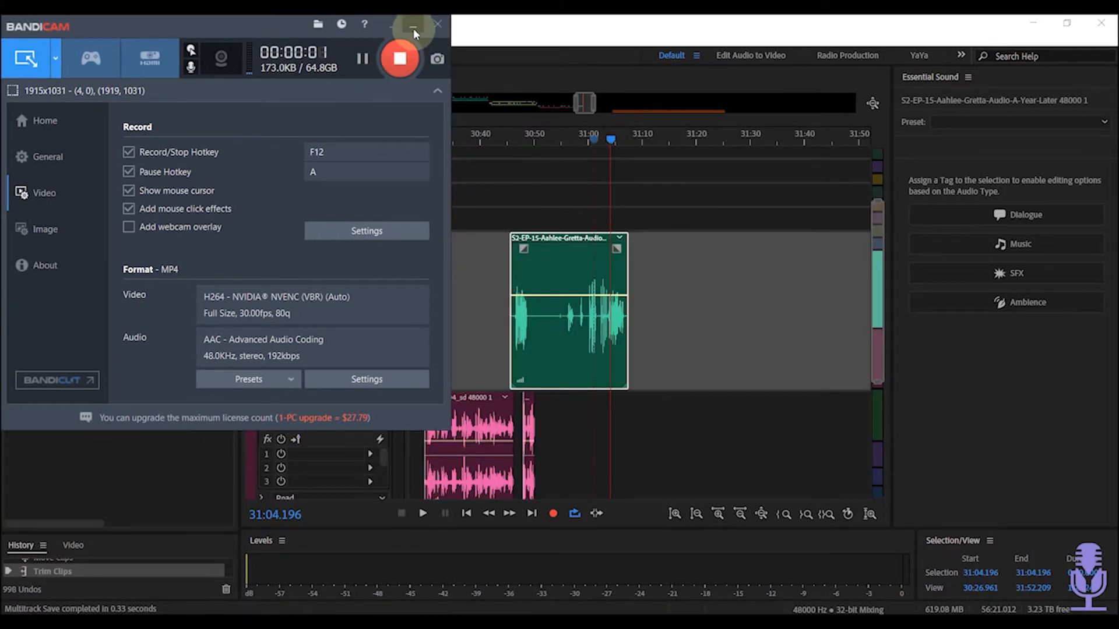
- Move the short last Met INT clip to start at about 30:48.9 and play it against the Met INT VO clip
click(414, 29)
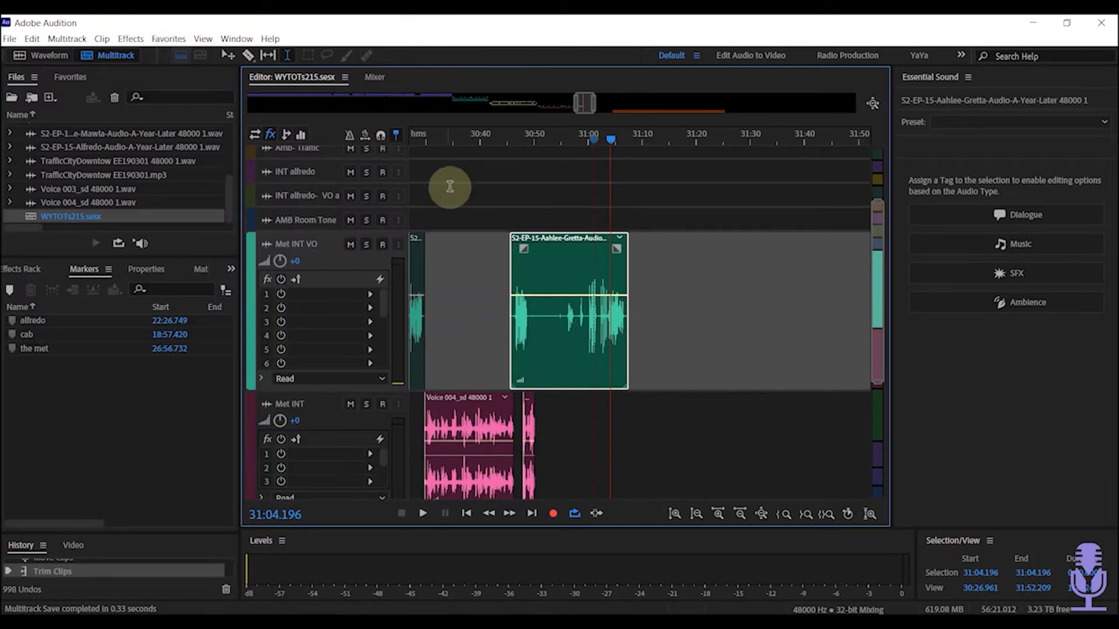
scroll(476, 220, up, 5)
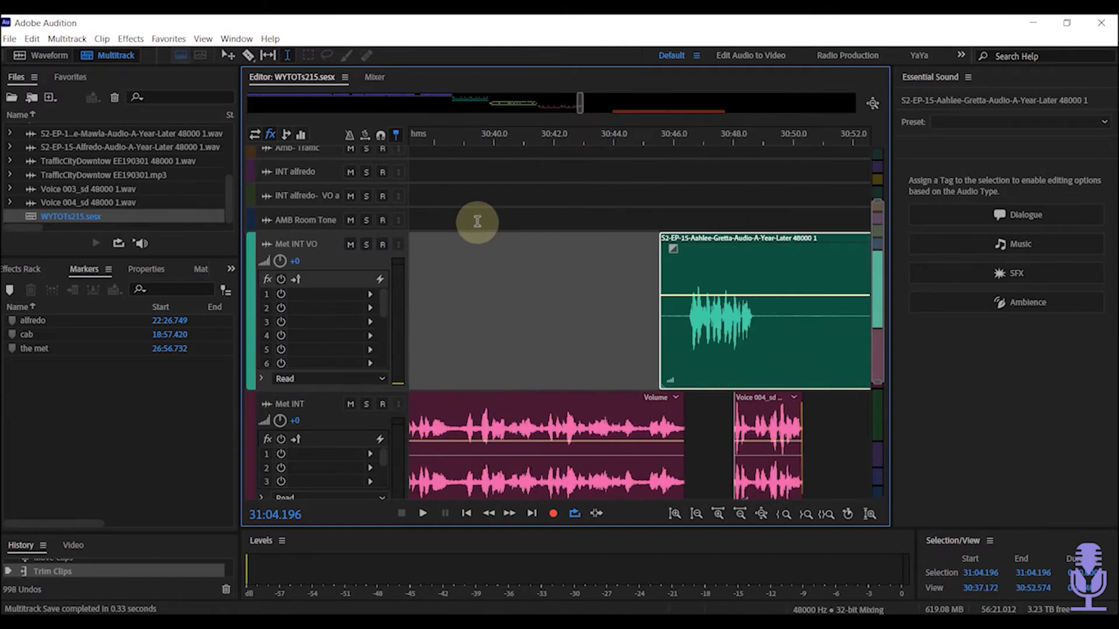
scroll(626, 227, down, 1)
click(626, 227)
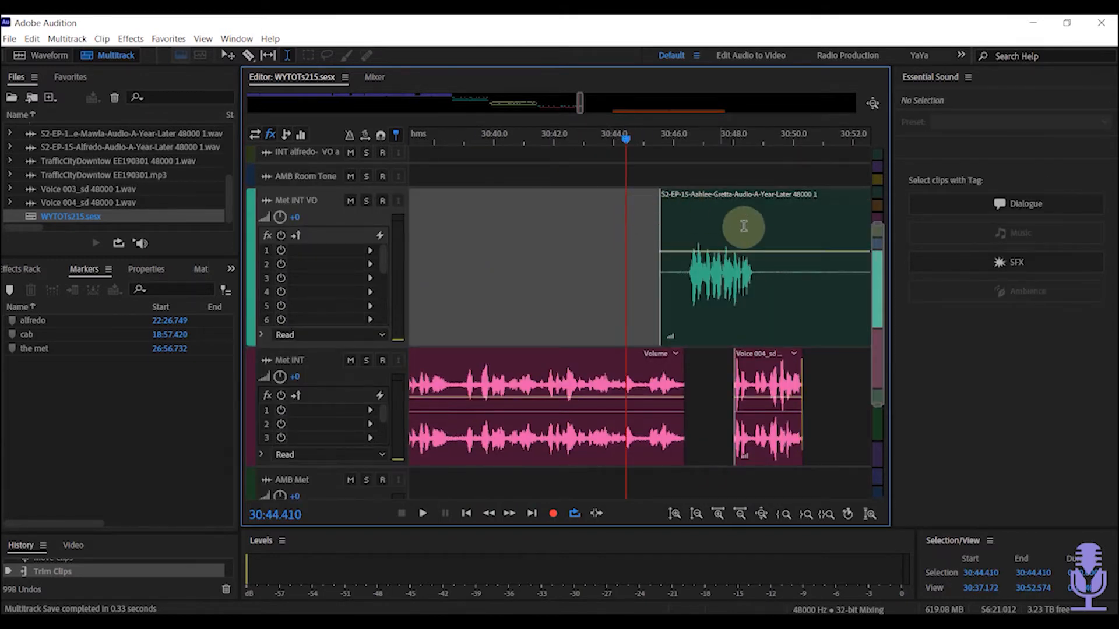
drag(776, 361, 803, 362)
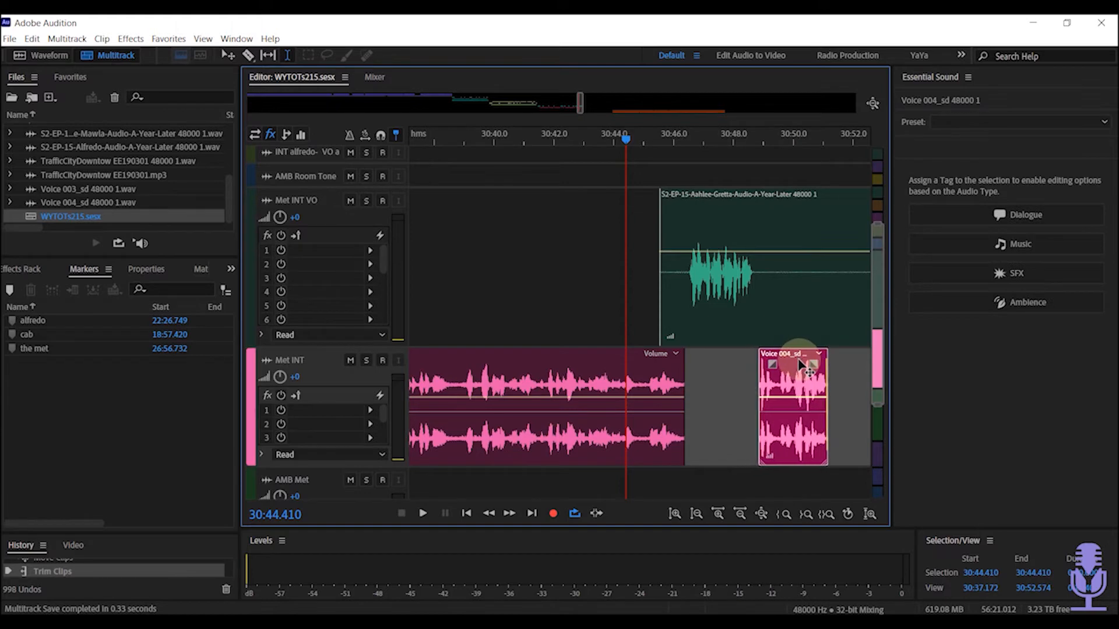
key(space)
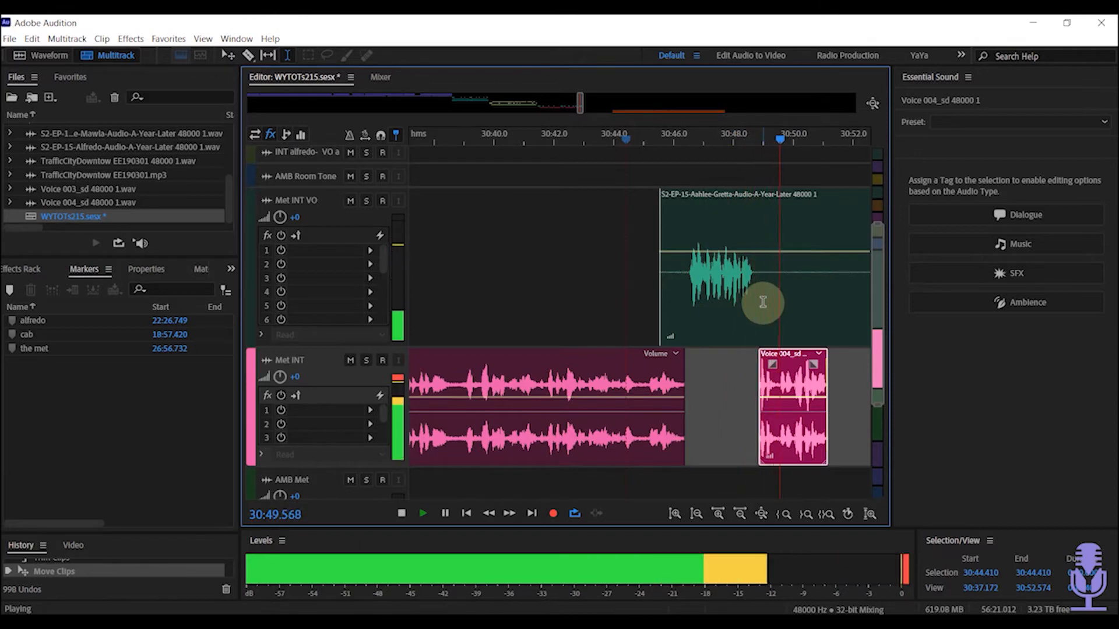
key(space)
- Trim the opening phrase off the last Met INT VO clip and move the clip to start at about 30:46.3
scroll(707, 290, down, 3)
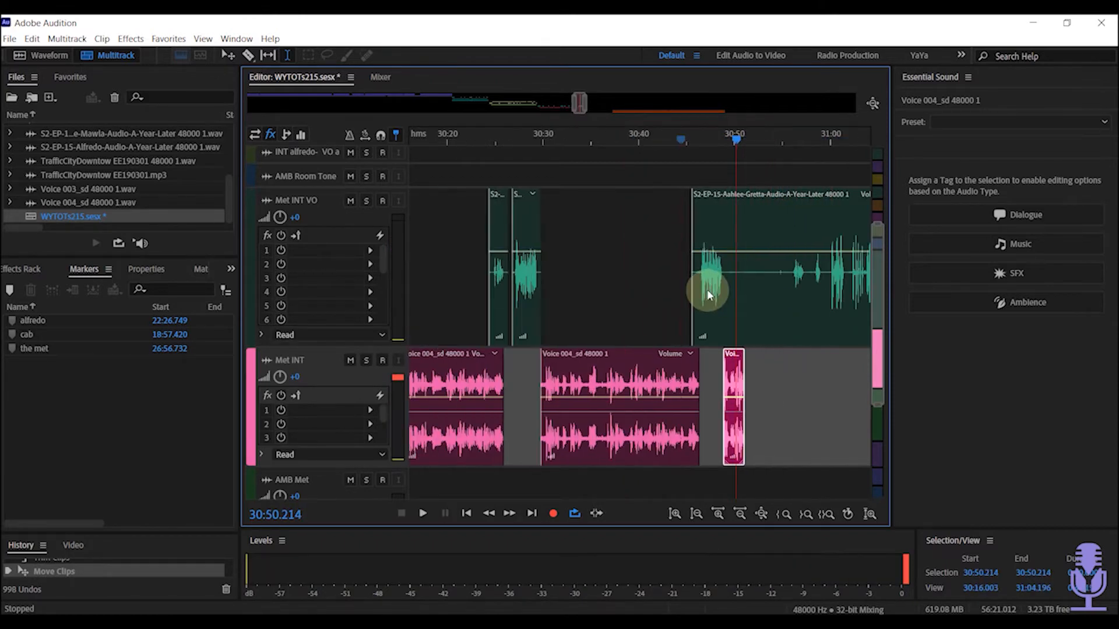
click(525, 260)
key(space)
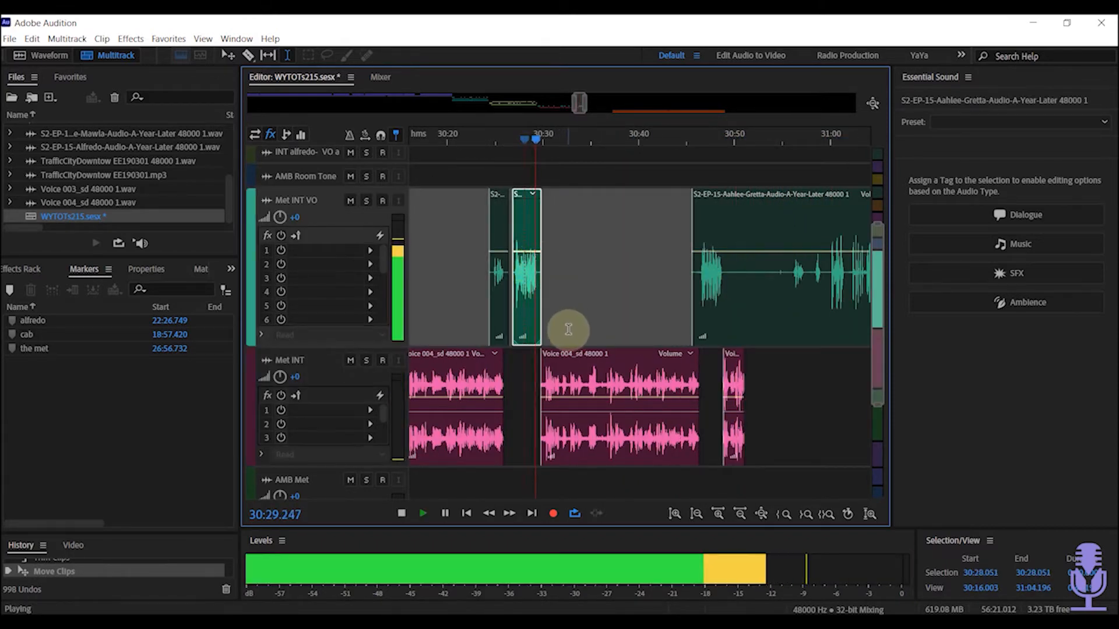
key(space)
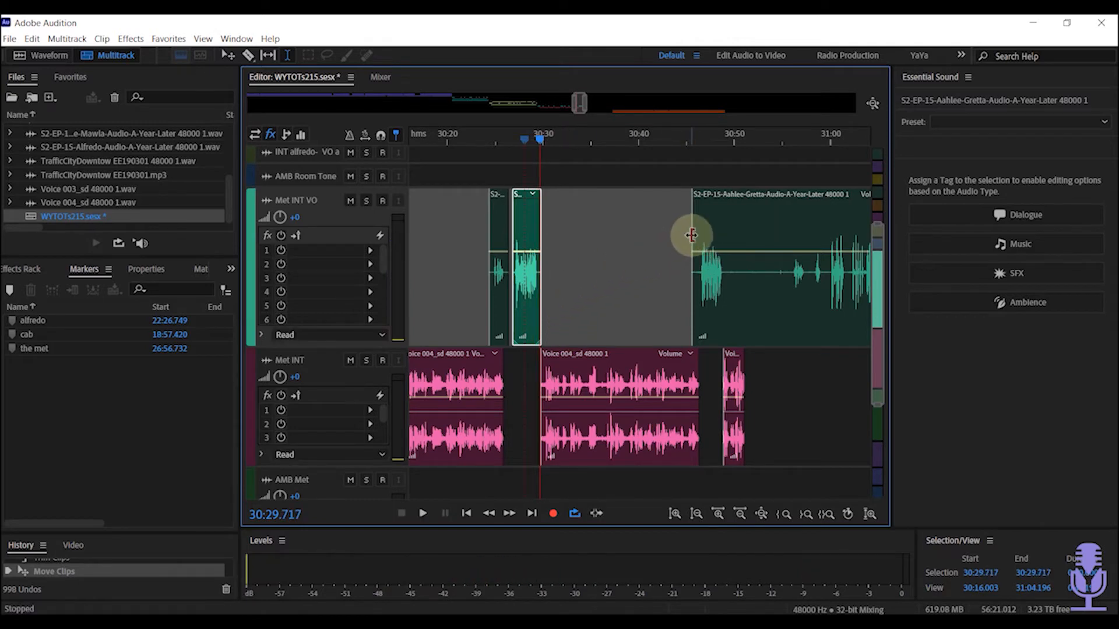
drag(692, 235, 784, 234)
drag(808, 198, 724, 219)
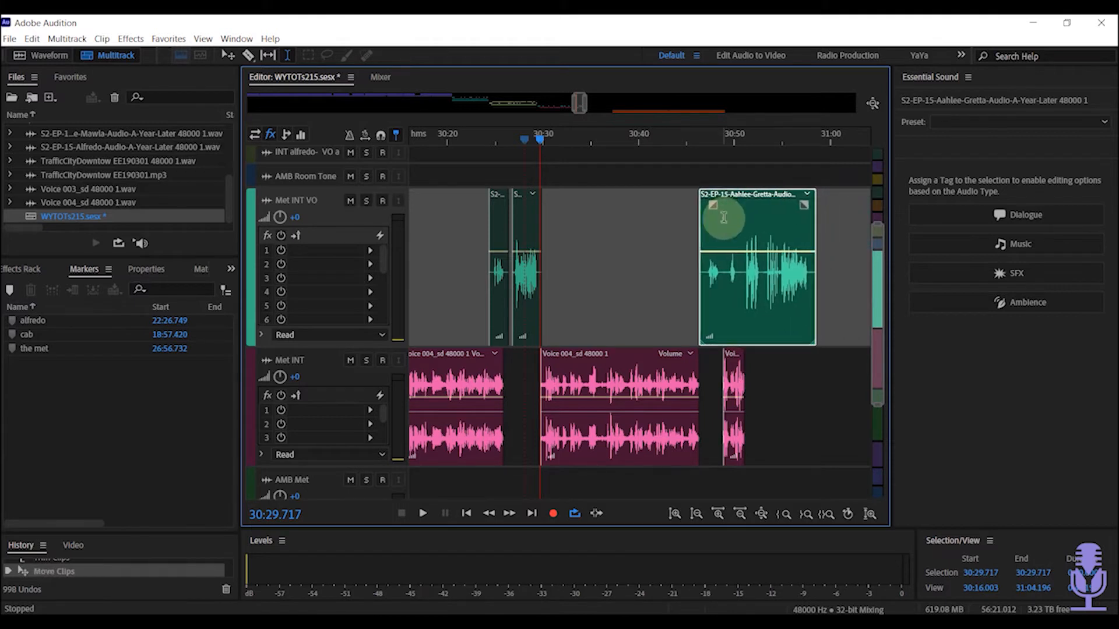
- Play from about 30:44.8 and move the short last Met INT clip to start at about 30:50.2
click(689, 296)
key(space)
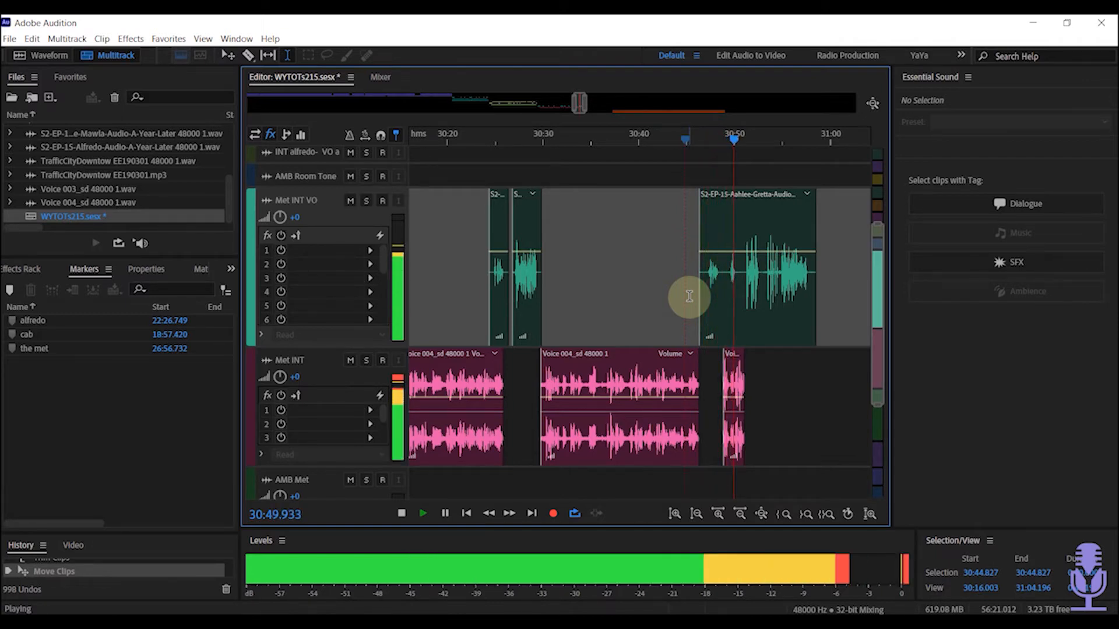
key(space)
drag(732, 357, 746, 359)
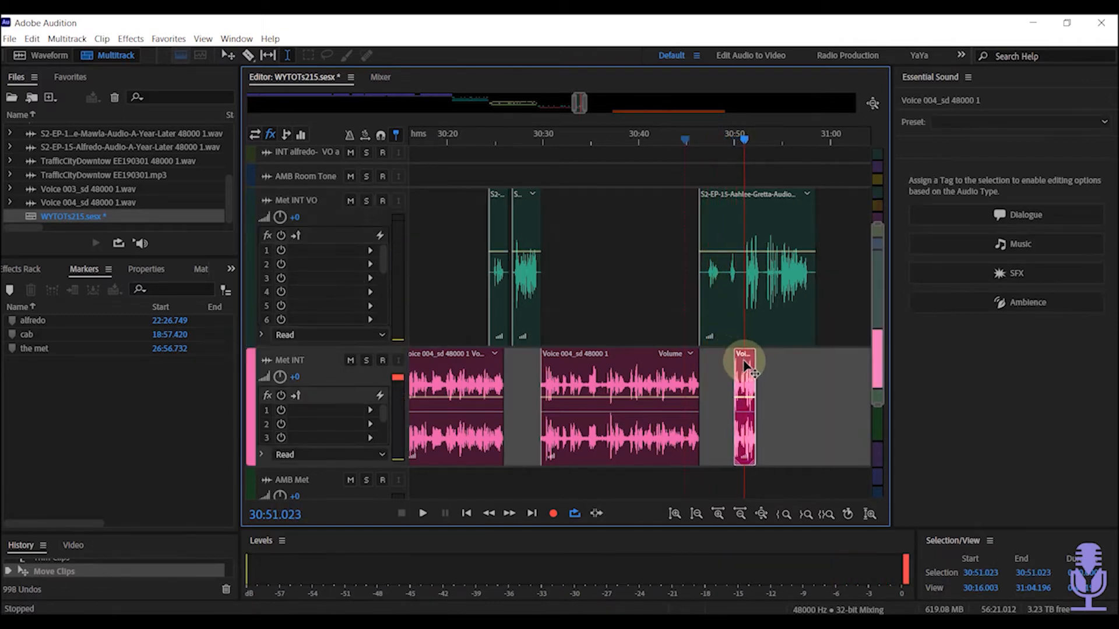
- Split the last Met INT VO clip at 30:50.7 and move its second part to start at about 30:52
click(741, 272)
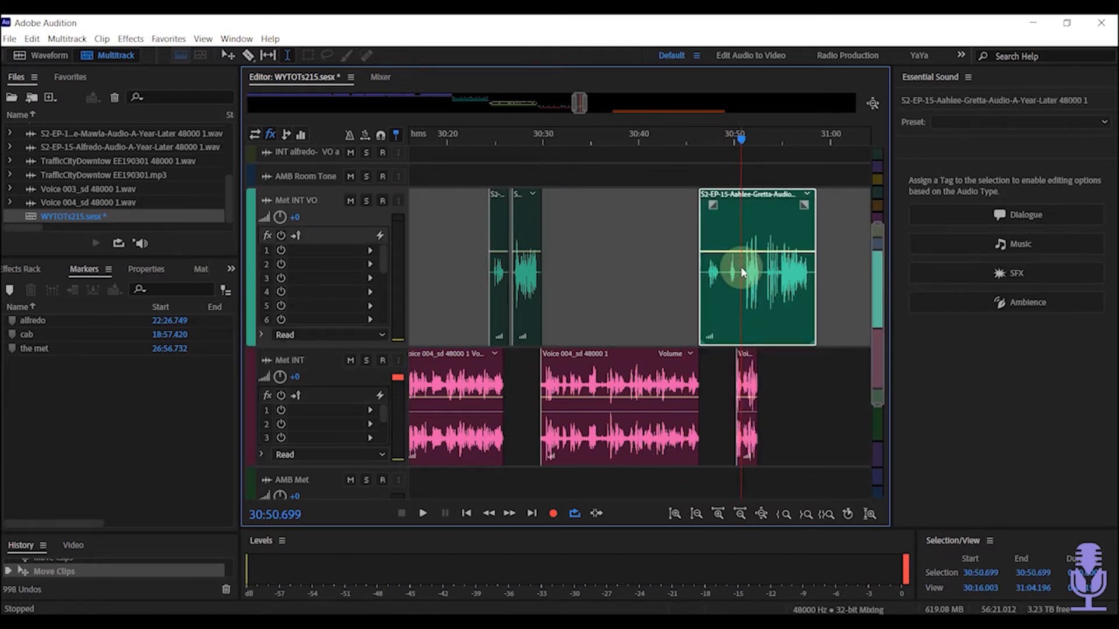
key(ctrl+k)
drag(754, 194, 786, 205)
scroll(781, 212, up, 5)
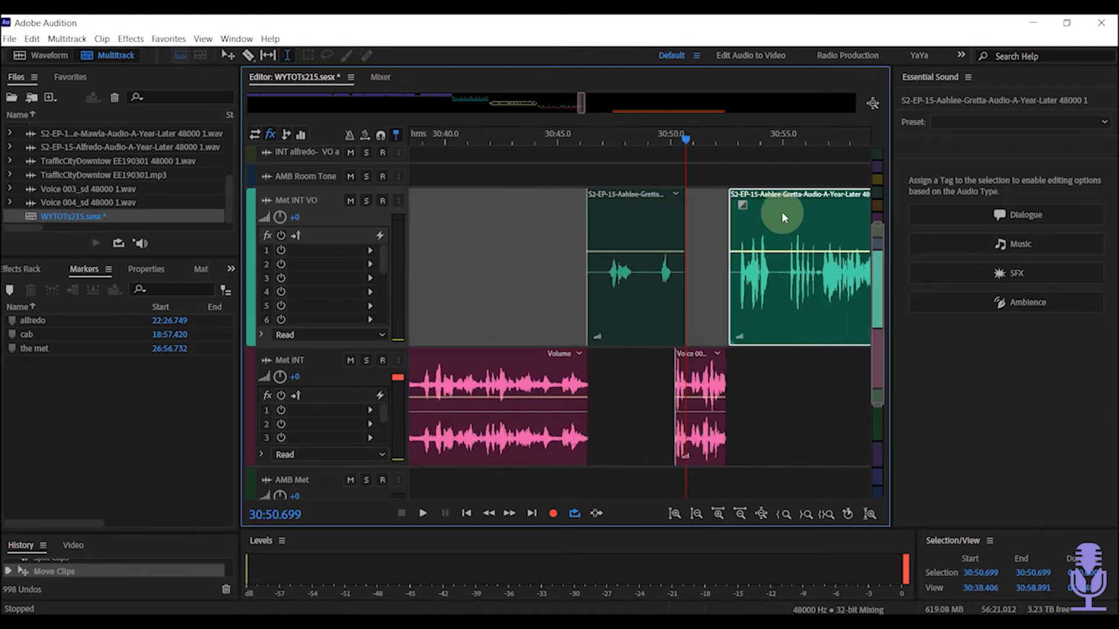
drag(607, 357, 600, 358)
drag(687, 196, 669, 217)
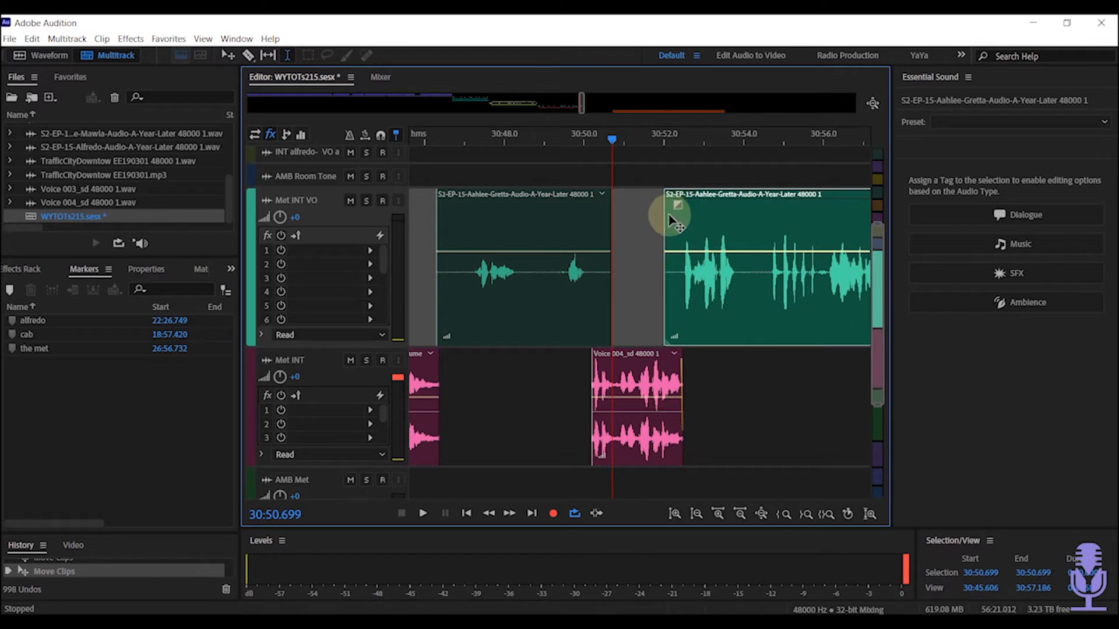
- Play the rearranged clips from 30:42.6 to about 30:46.9 and save the session
scroll(439, 275, down, 3)
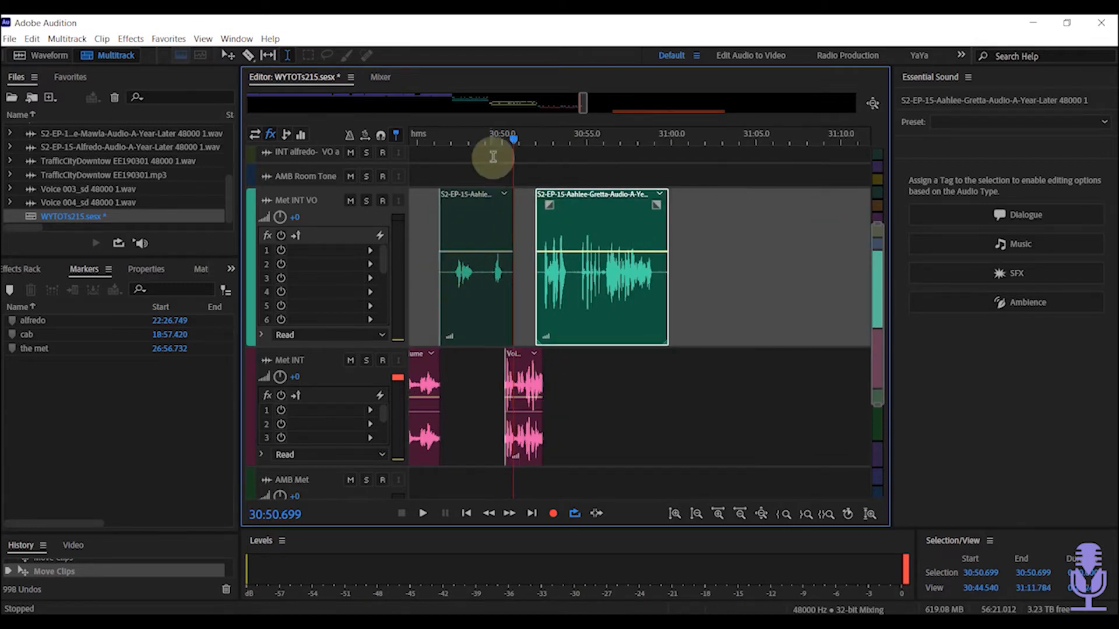
click(423, 156)
drag(423, 157, 490, 177)
key(space)
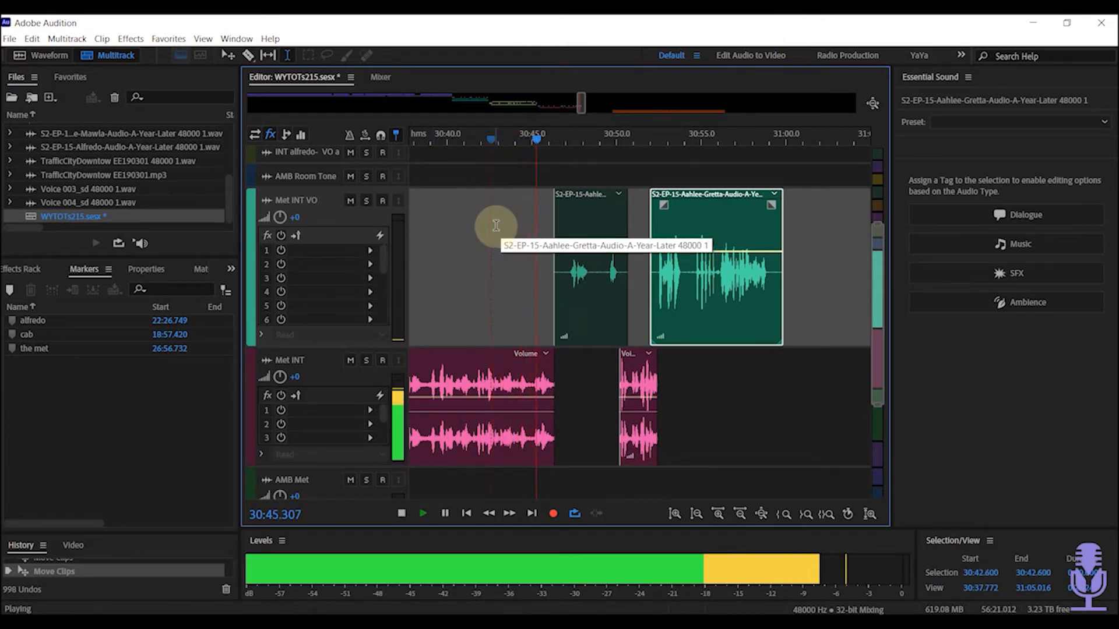
key(space)
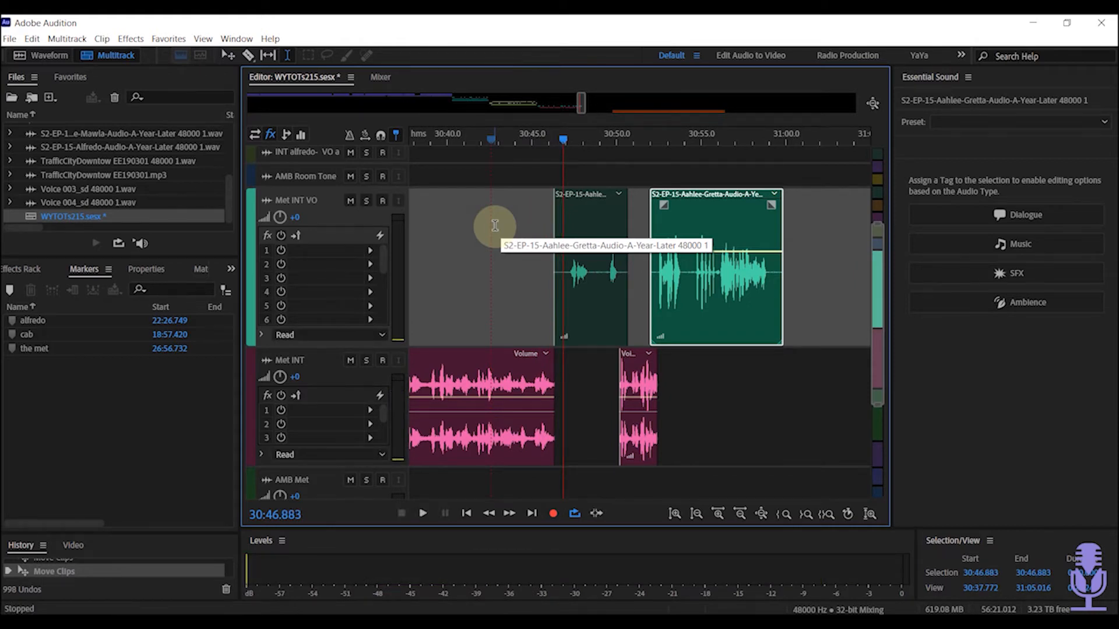
key(ctrl+s)
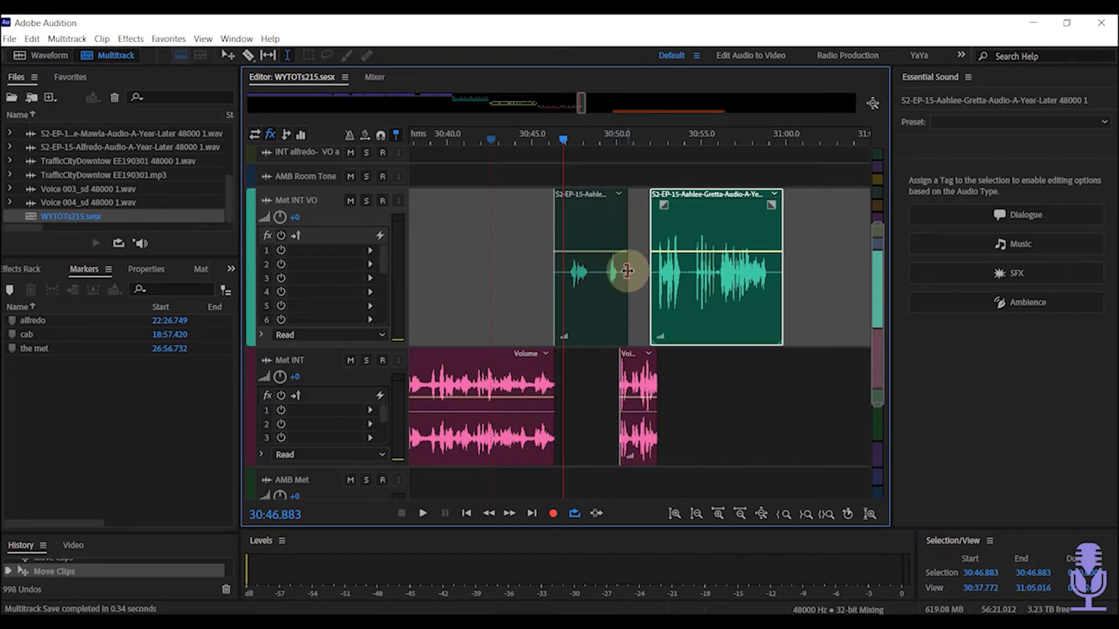
- Play the overlapping Met INT VO and Met INT clips from 30:46.9 to about 30:57.5
key(space)
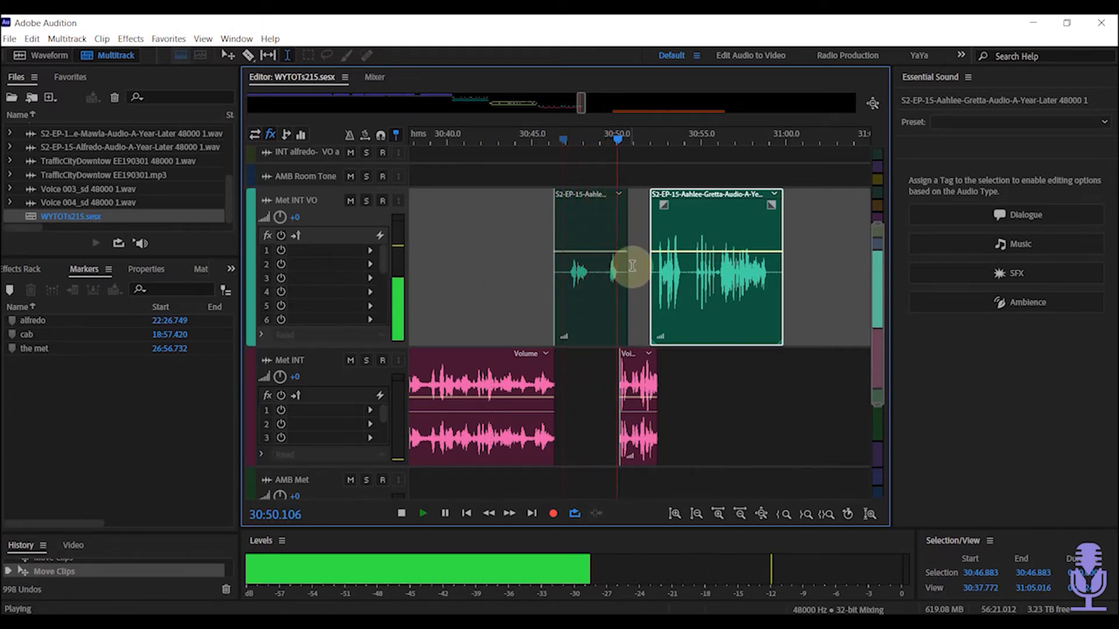
key(space)
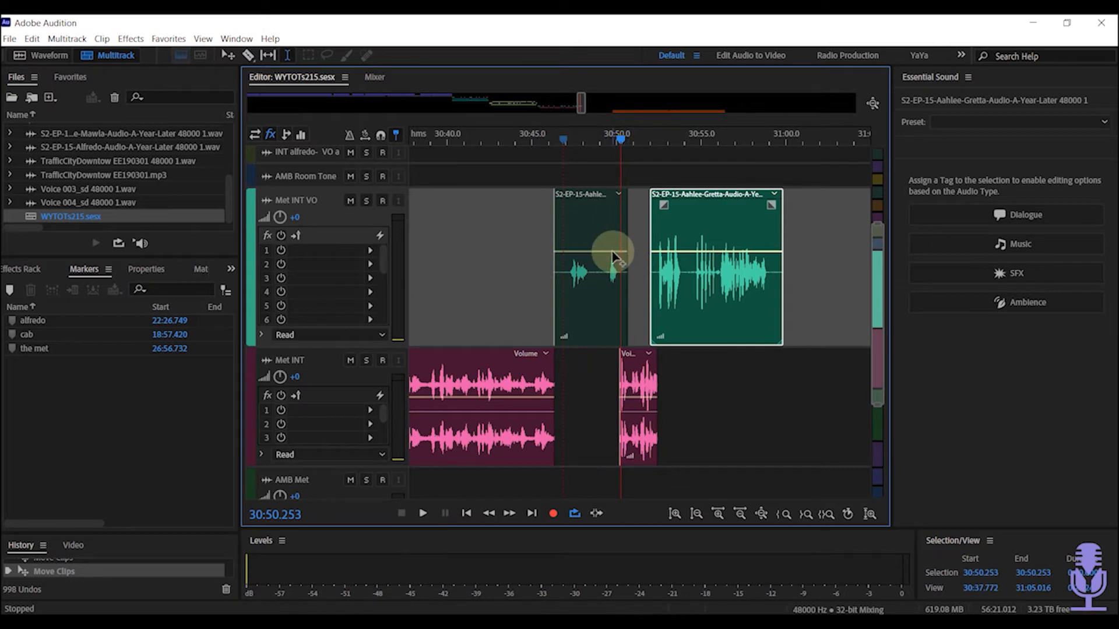
key(space)
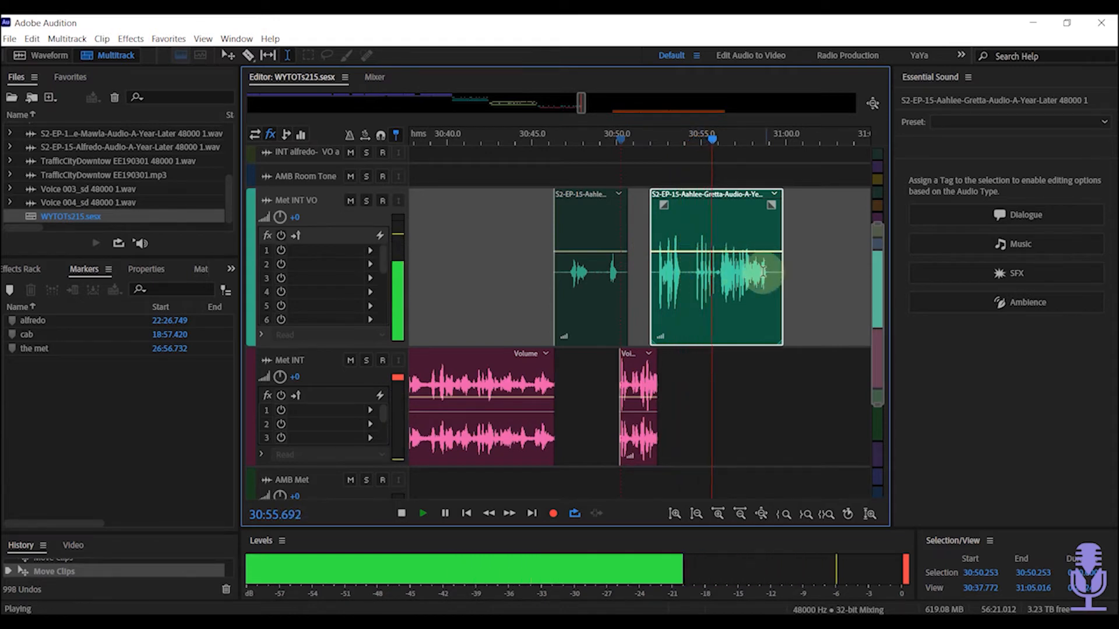
key(space)
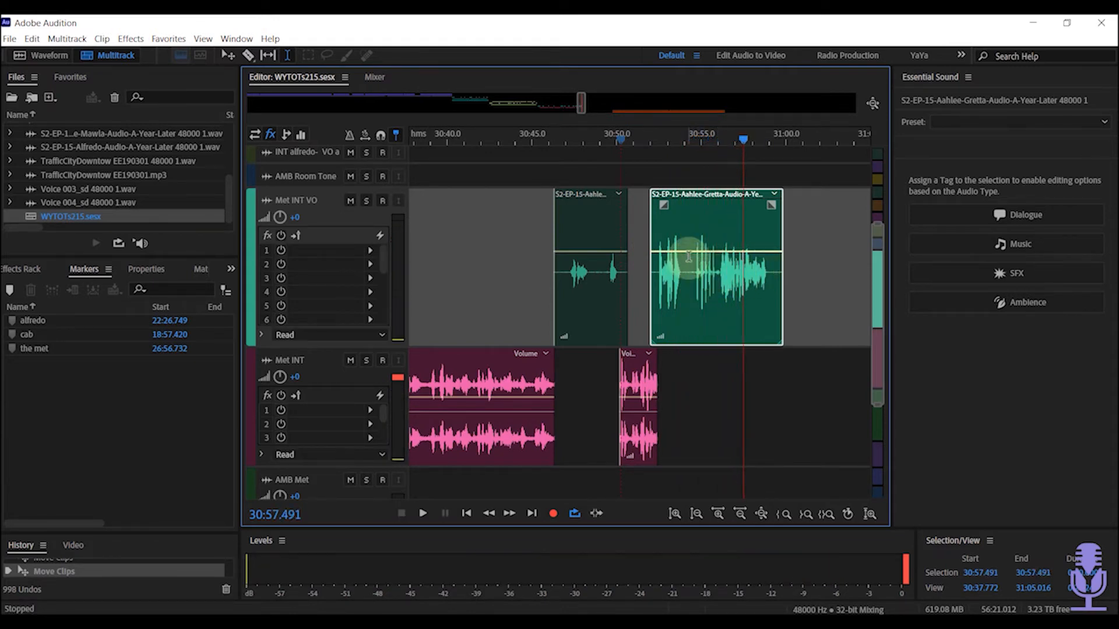
- Trim the second phrase off the shorter Met INT VO clip near 30:50 and move the following clip up against its new end
click(599, 272)
key(space)
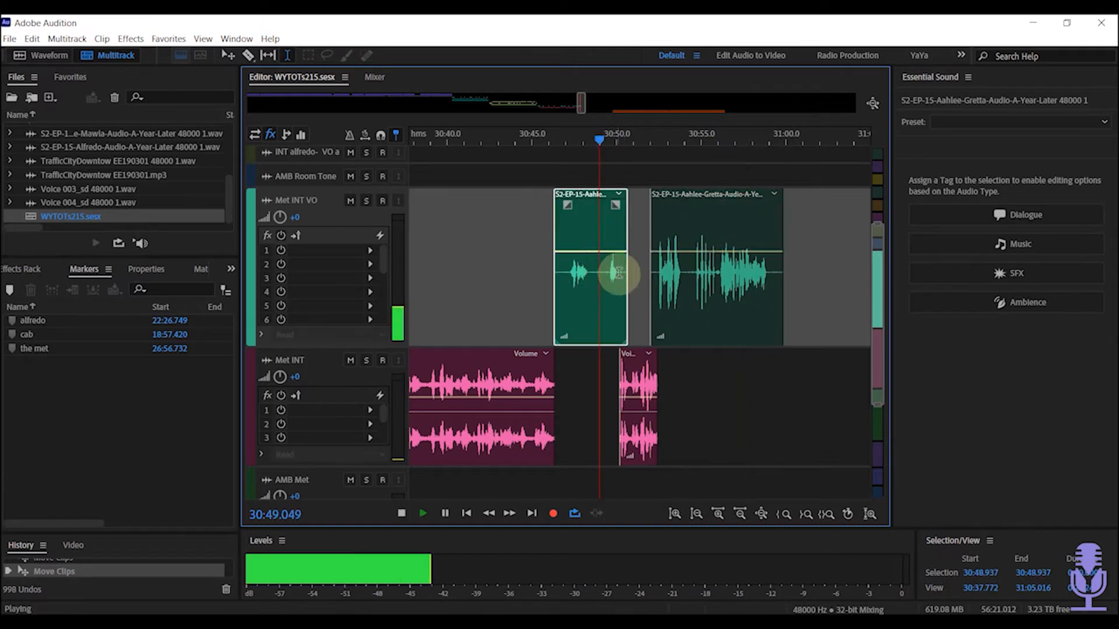
key(space)
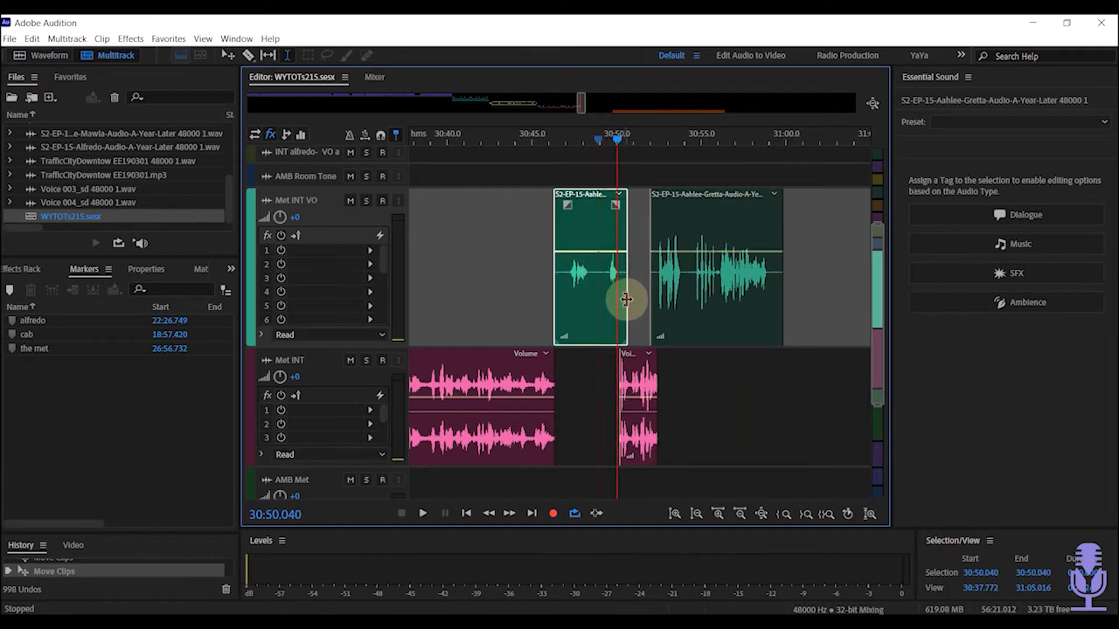
drag(626, 300, 598, 303)
drag(679, 200, 647, 261)
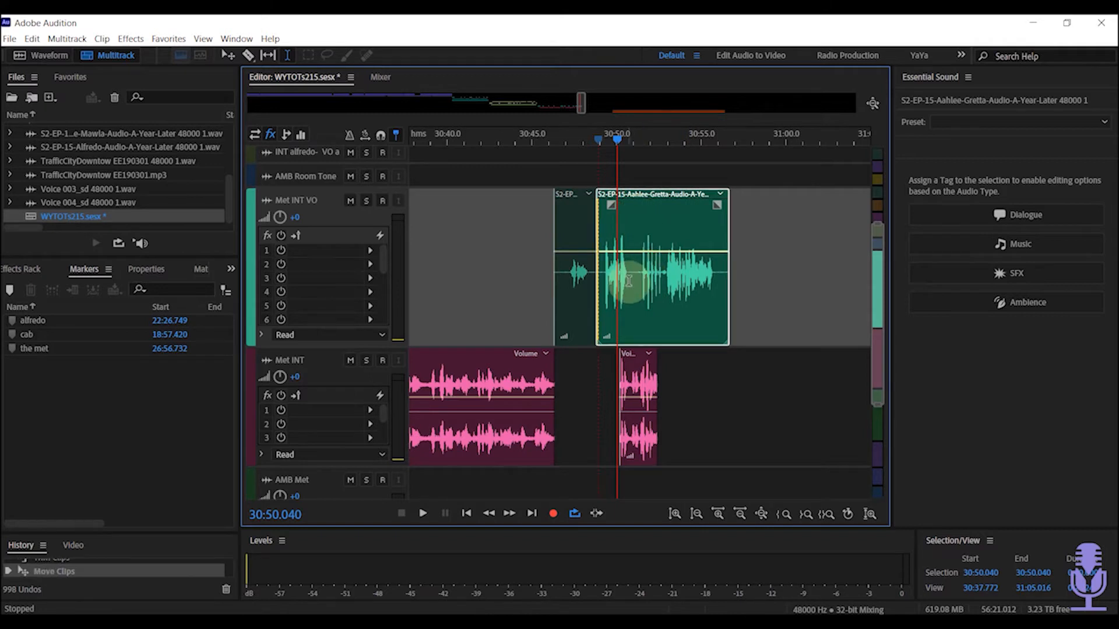
- Split the last Met INT VO clip at 30:51, move the remainder to start at about 30:52.2, and save the session
key(ctrl+k)
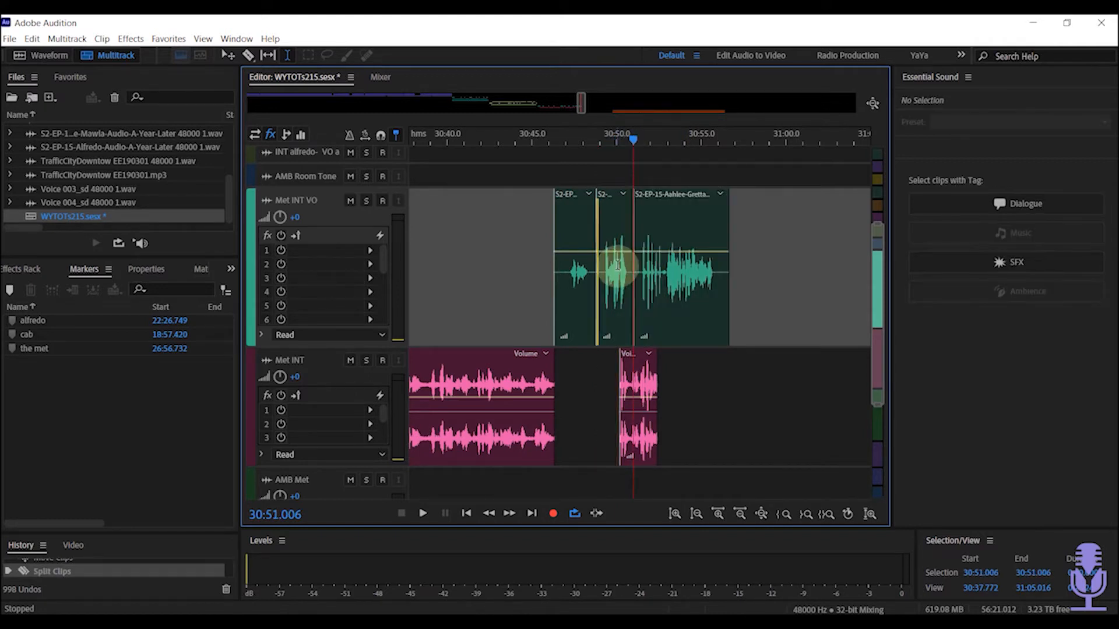
drag(655, 195, 677, 215)
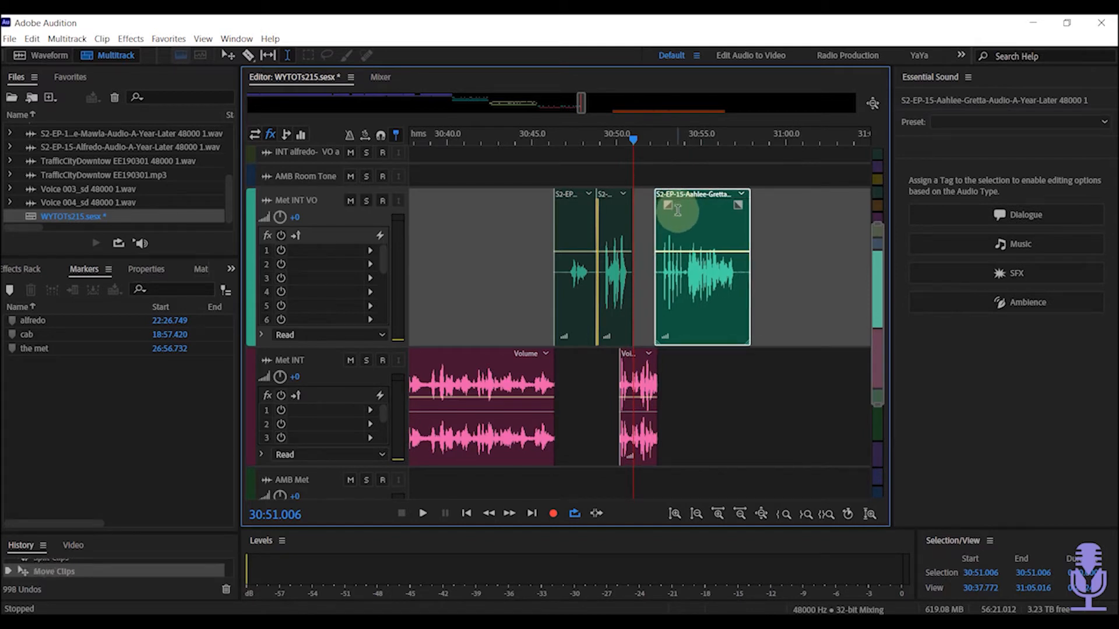
click(610, 243)
key(ctrl+s)
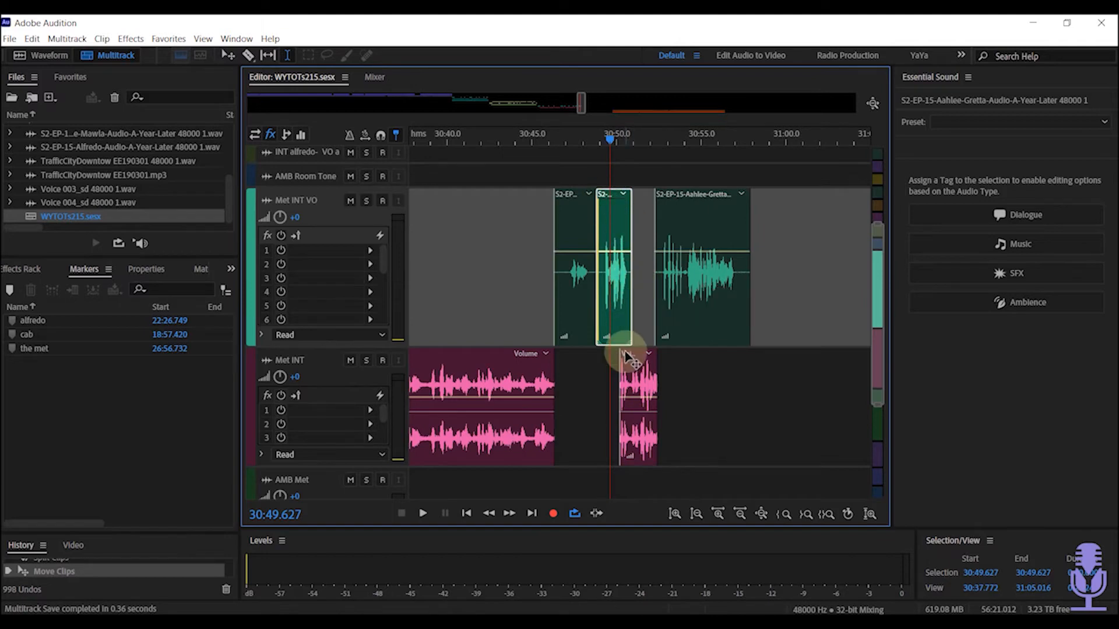
- Audition and shift the short last Met INT clip until it starts at about 30:50.7, near the end of the Met INT VO phrase
scroll(606, 322, up, 5)
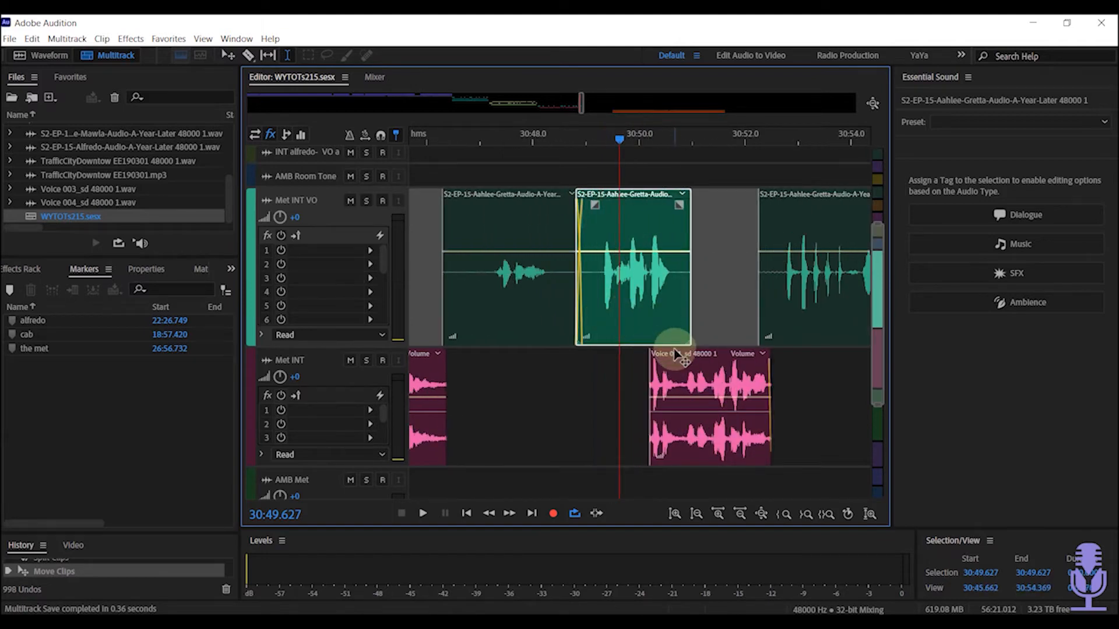
drag(677, 366, 693, 369)
key(space)
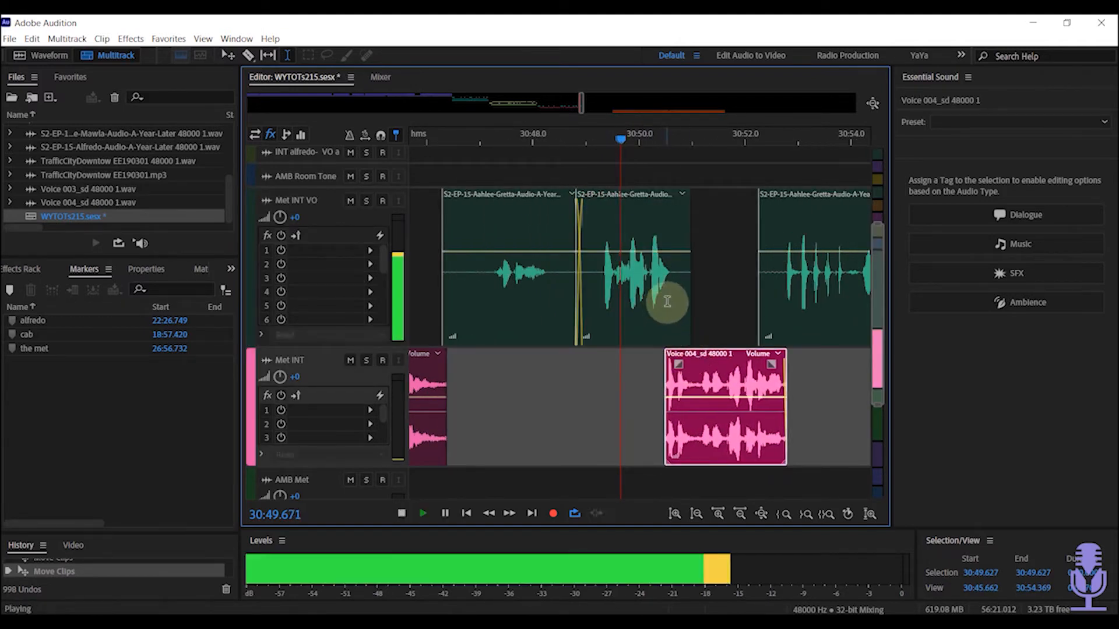
key(space)
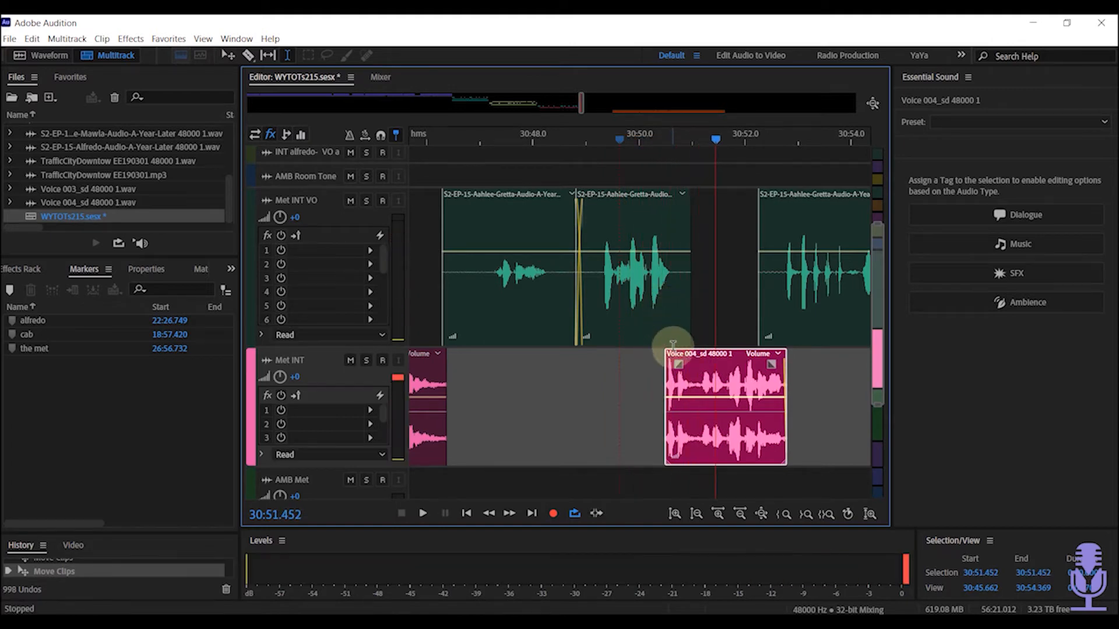
drag(676, 361, 687, 365)
- Play from about 30:50 and silence the last Met INT clip from about 30:51.4 to 30:51.8
click(642, 285)
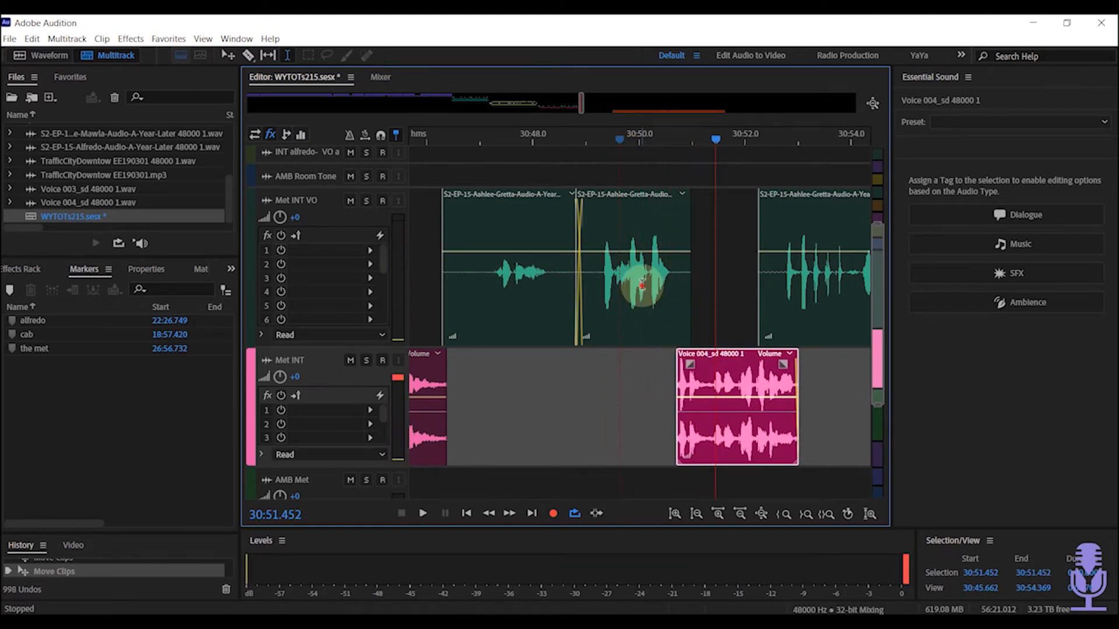
key(space)
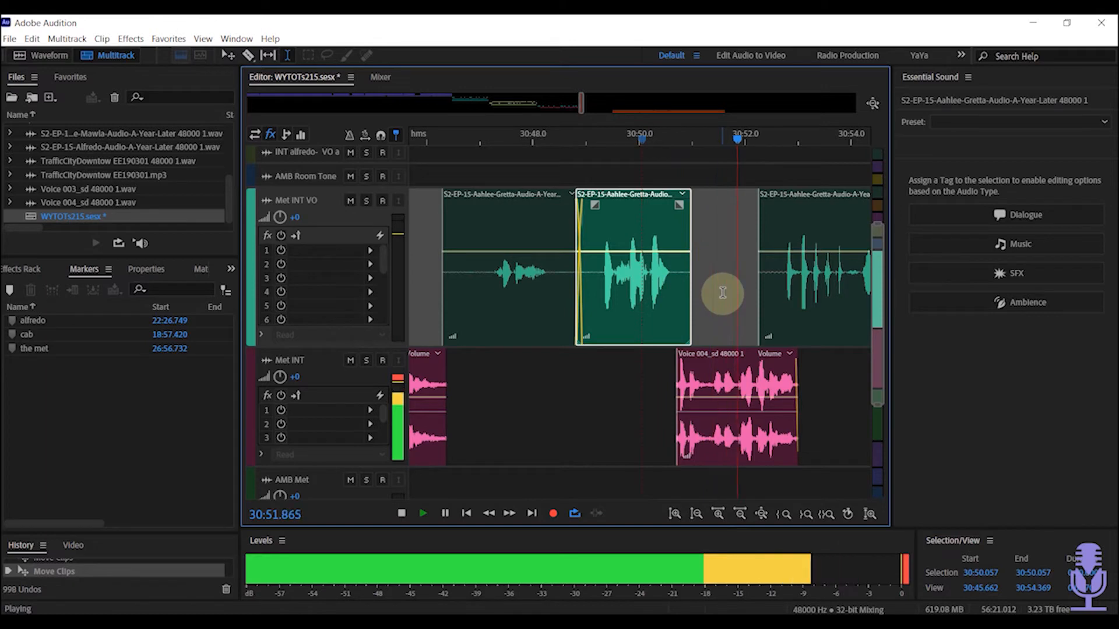
click(736, 390)
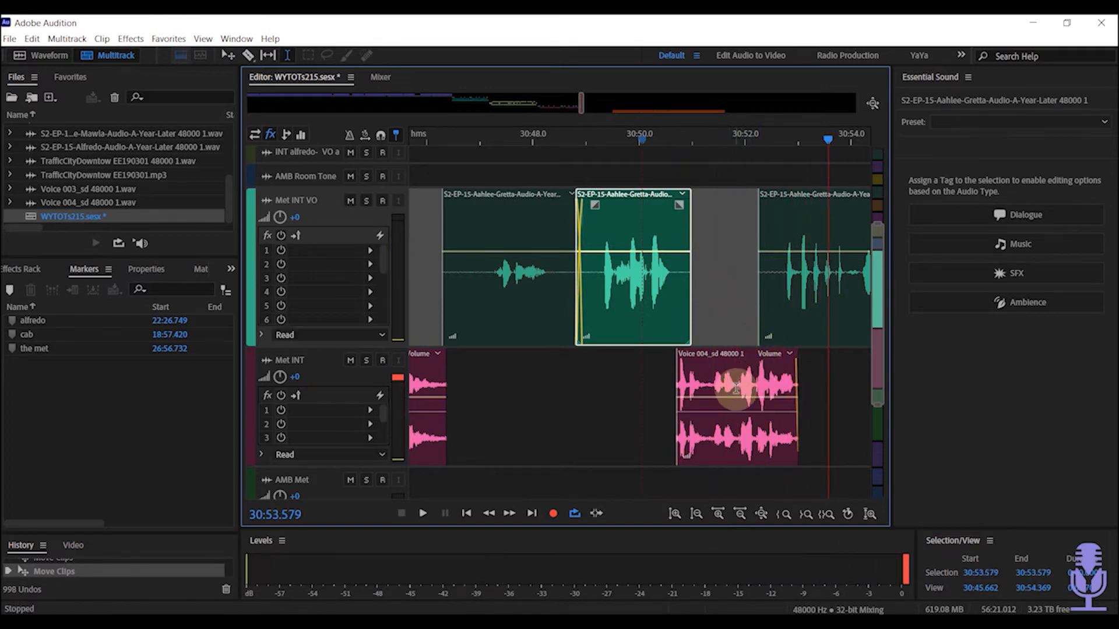
drag(736, 390, 711, 402)
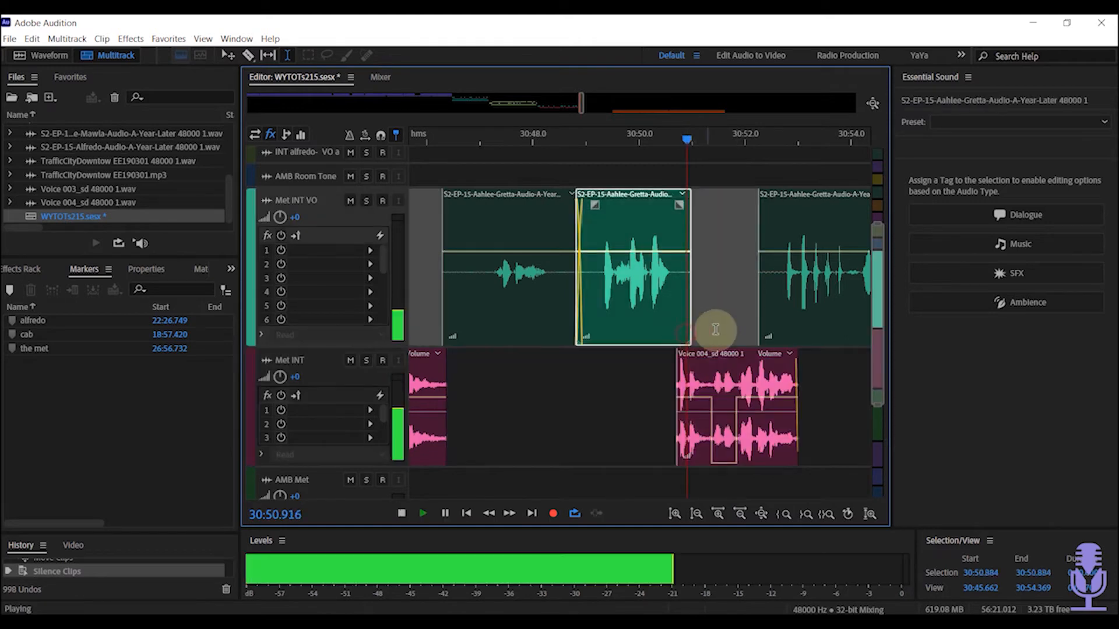
- Audition the ending of the last Met INT VO clip, trim its silent tail to about 30:57.2, and save the session
click(686, 327)
key(space)
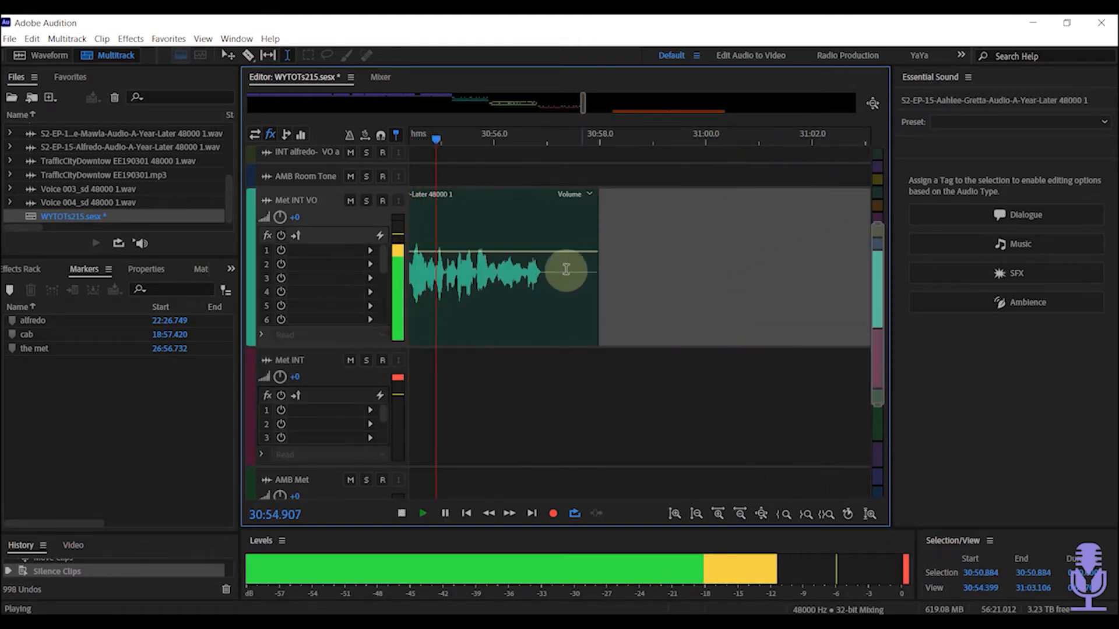
key(space)
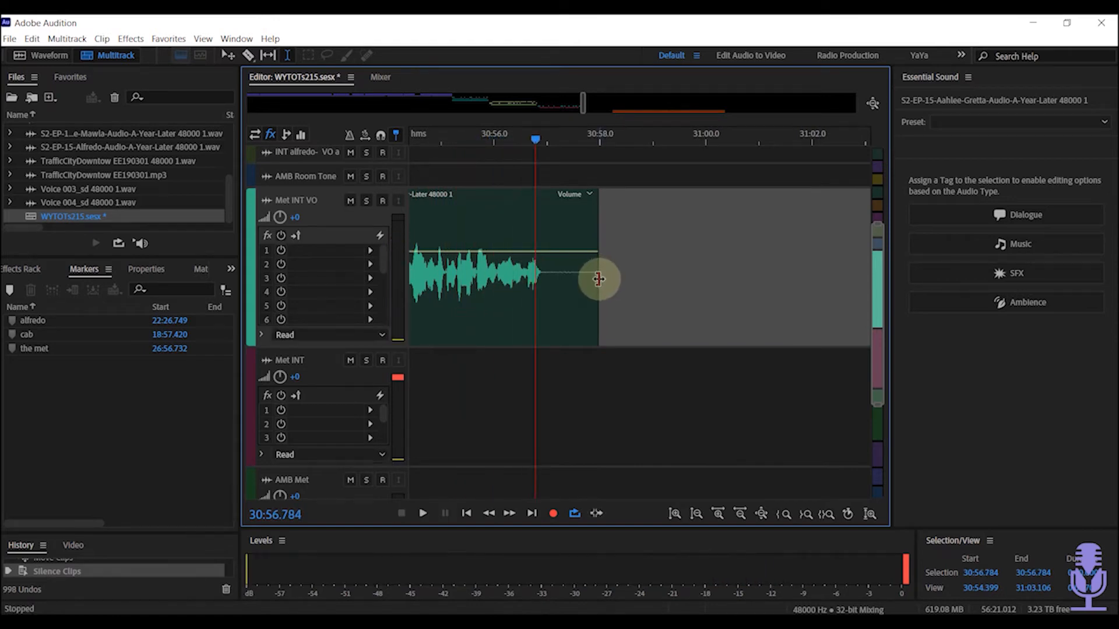
drag(598, 274, 557, 301)
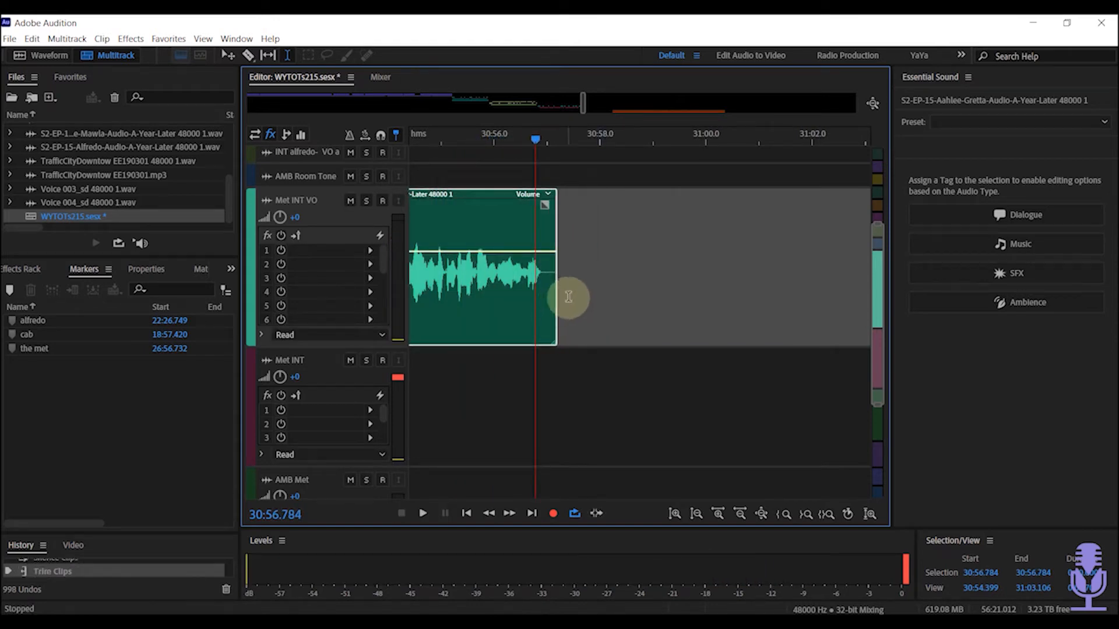
key(ctrl+s)
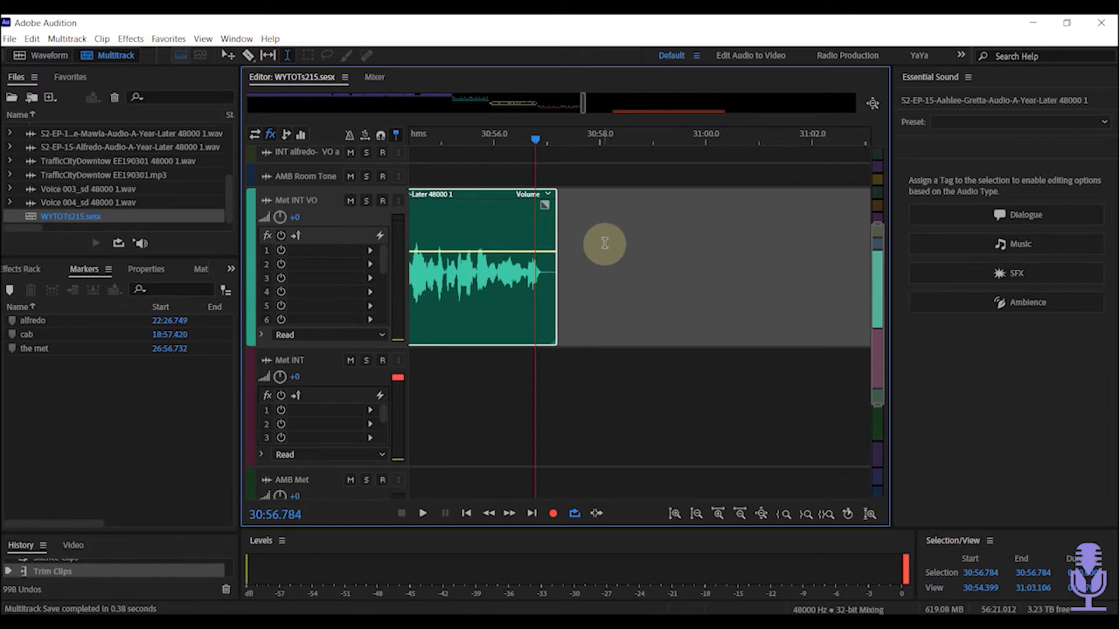
- Enlarge the AMB Met track and open the Met INT clip around 28:11 for editing as a waveform
scroll(602, 239, down, 3)
scroll(602, 240, down, 4)
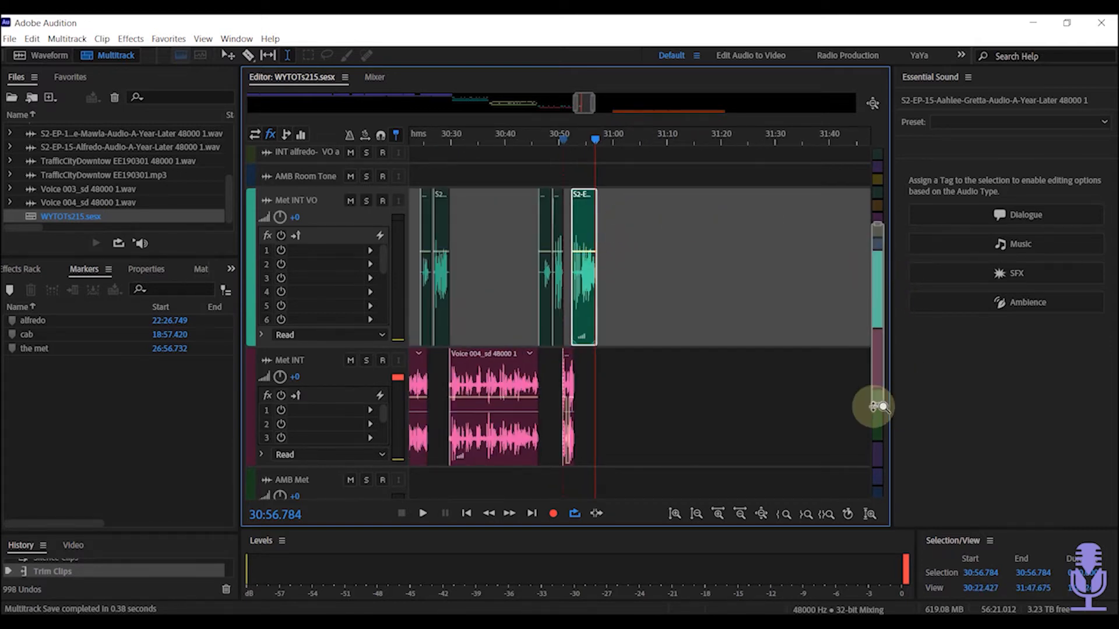
drag(879, 407, 792, 572)
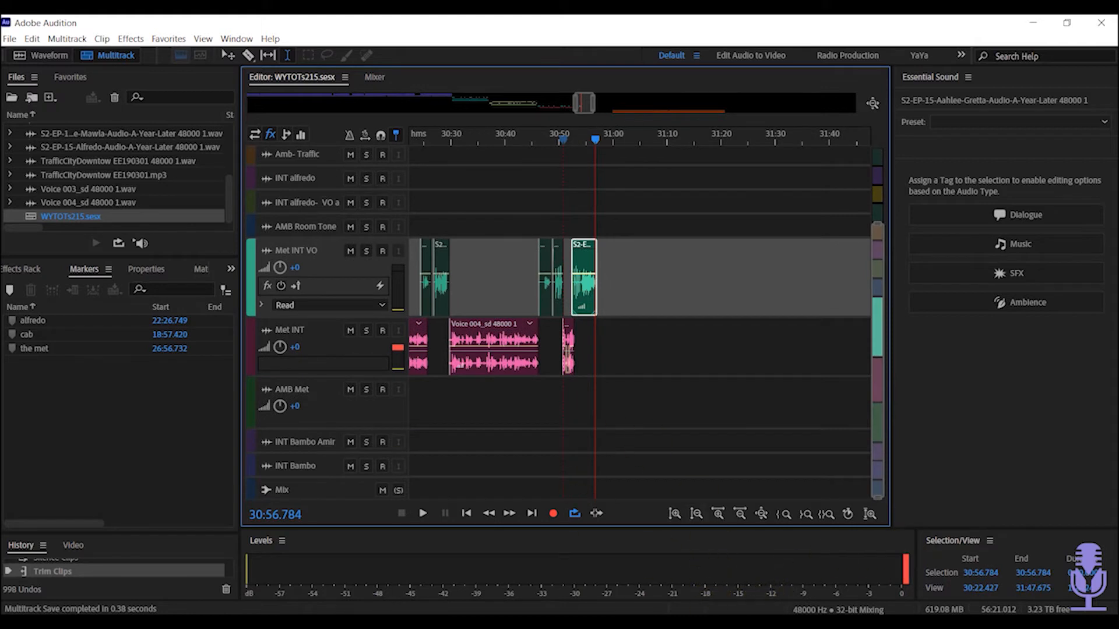
drag(280, 431, 309, 500)
drag(577, 102, 537, 111)
scroll(533, 229, up, 4)
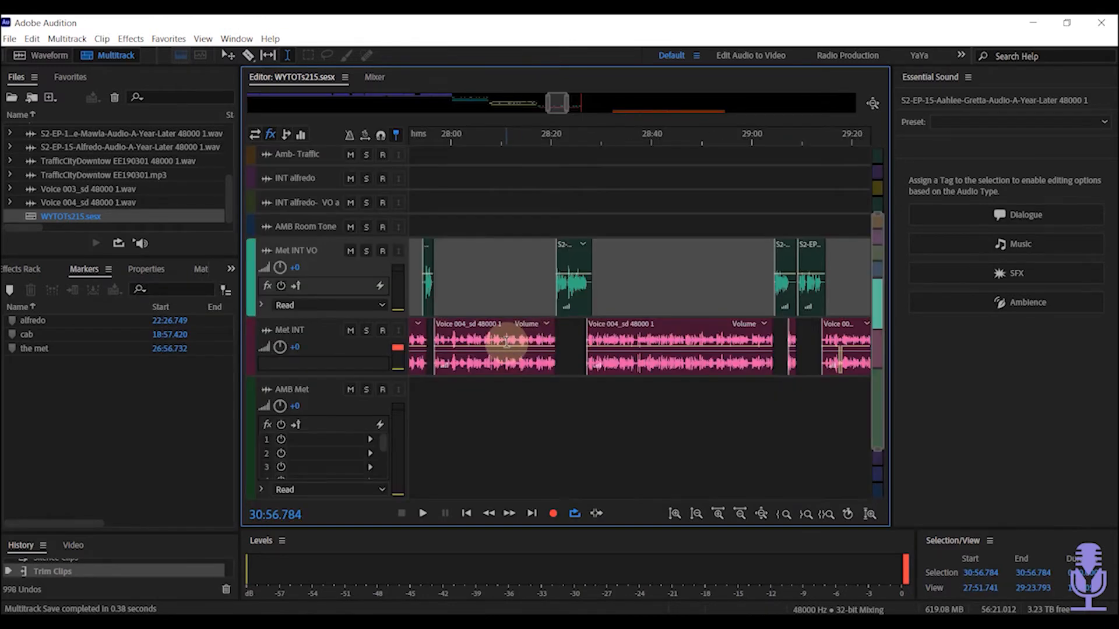
double_click(508, 344)
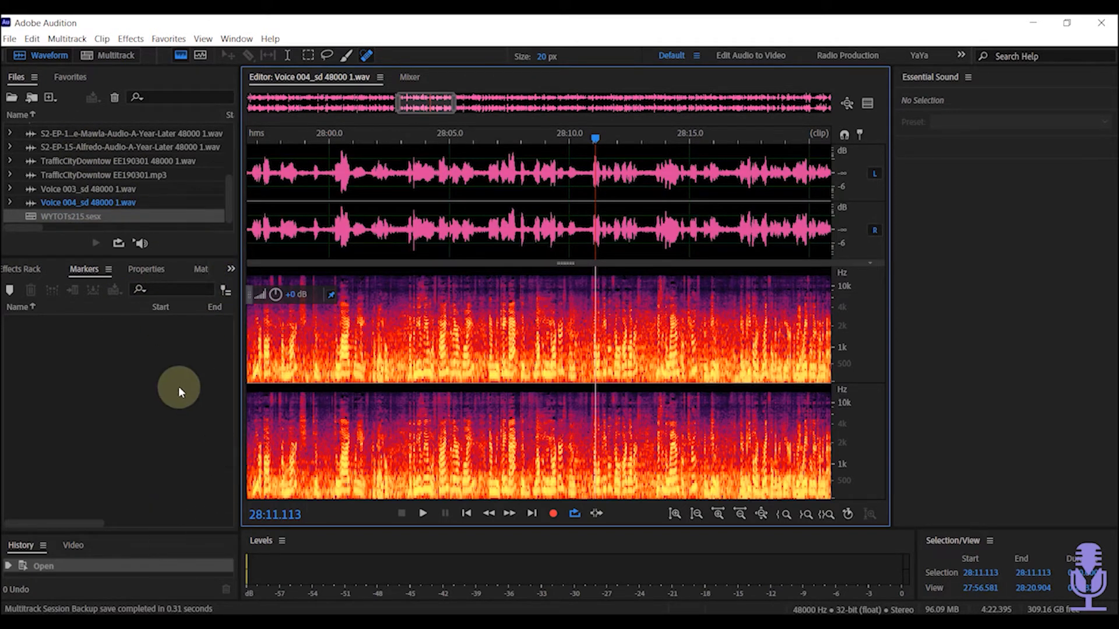
- Add RX 8 Connect in Repair mode to the first effects slot of Voice 004_sd and send the entire file to iZotope RX 8
click(230, 269)
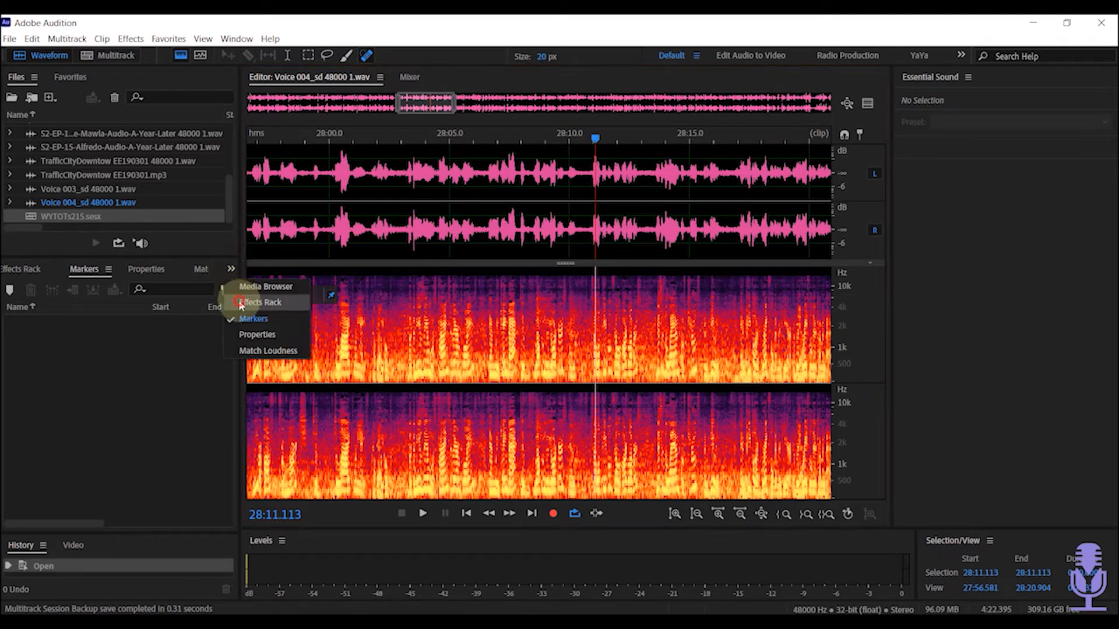
click(242, 303)
click(216, 323)
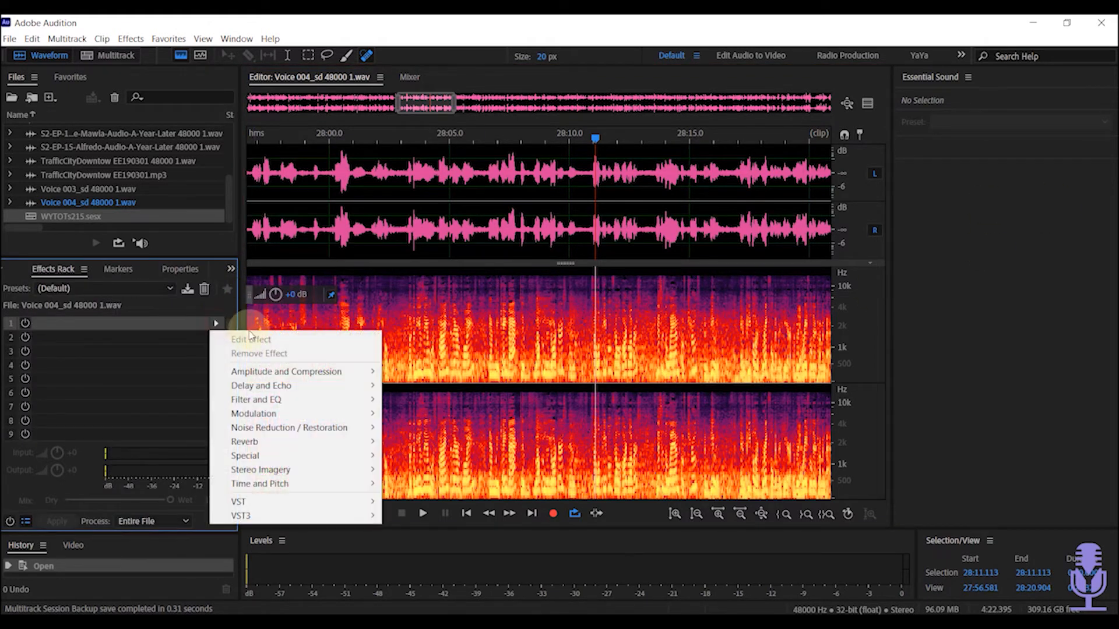
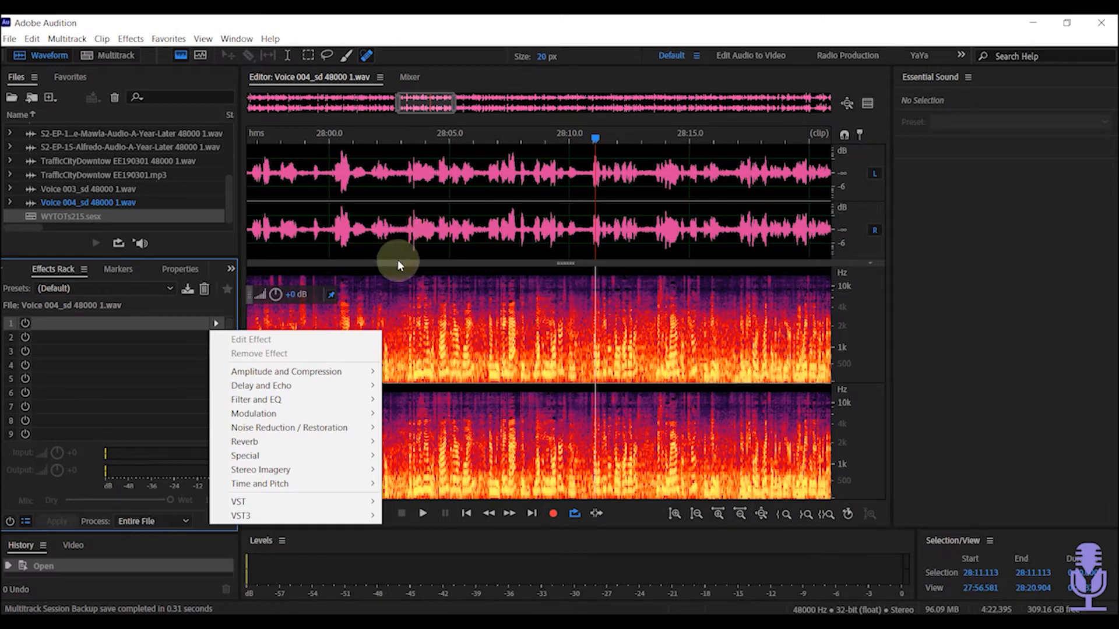
mouse_move(334, 527)
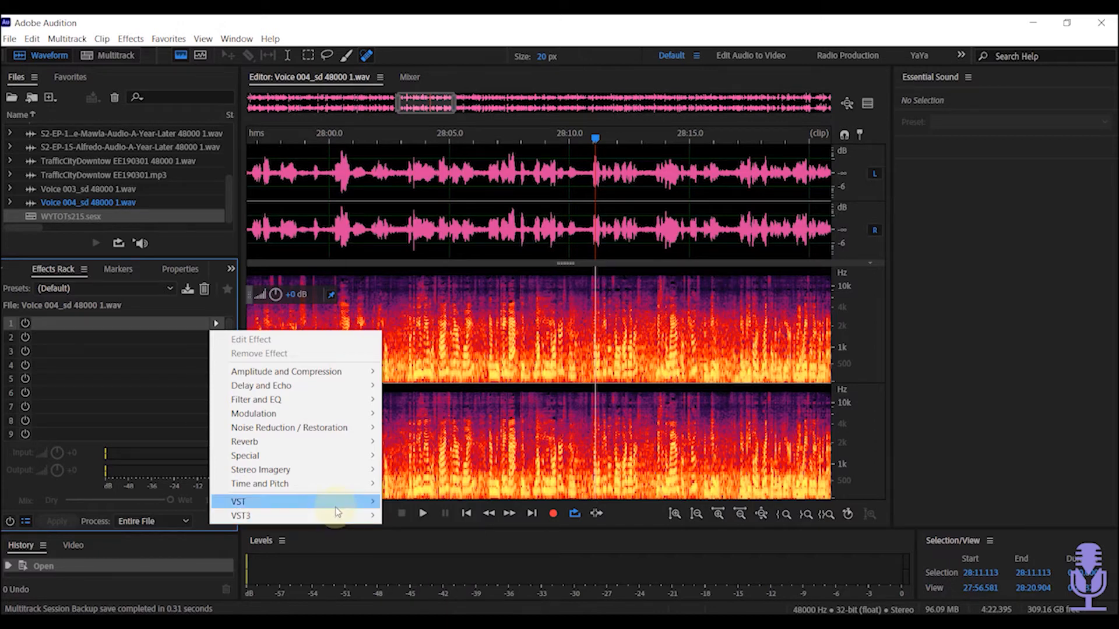
mouse_move(376, 519)
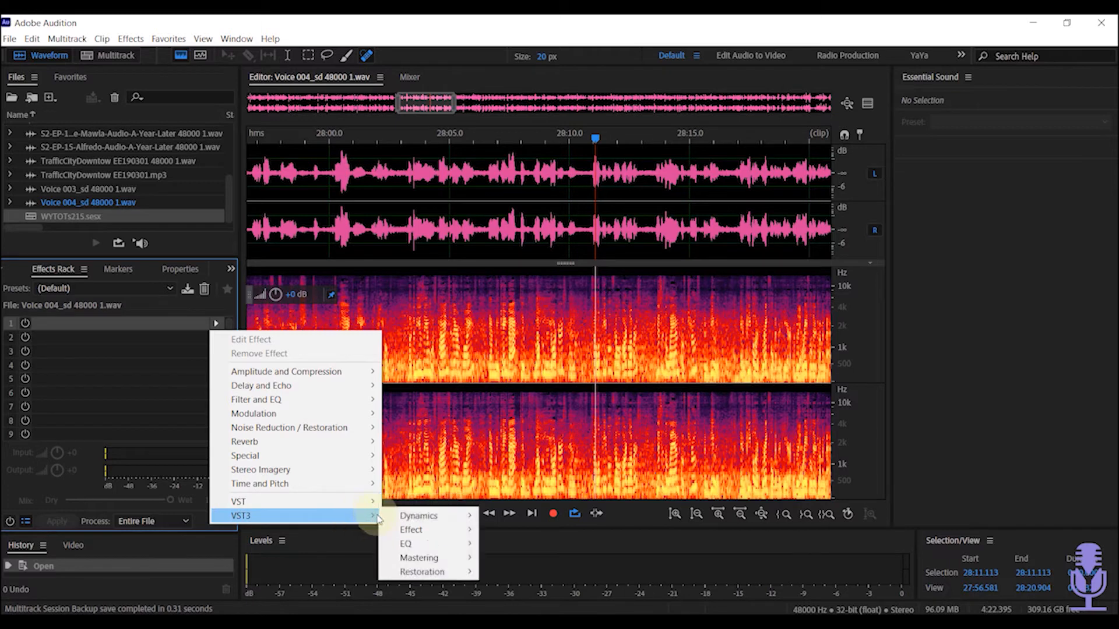
mouse_move(433, 576)
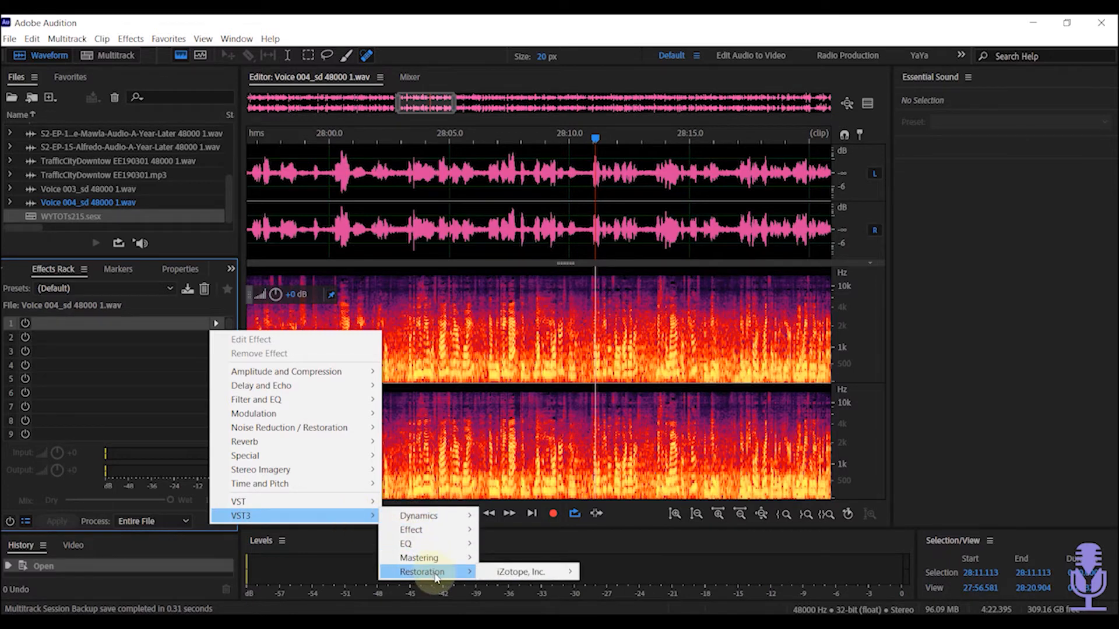
mouse_move(512, 573)
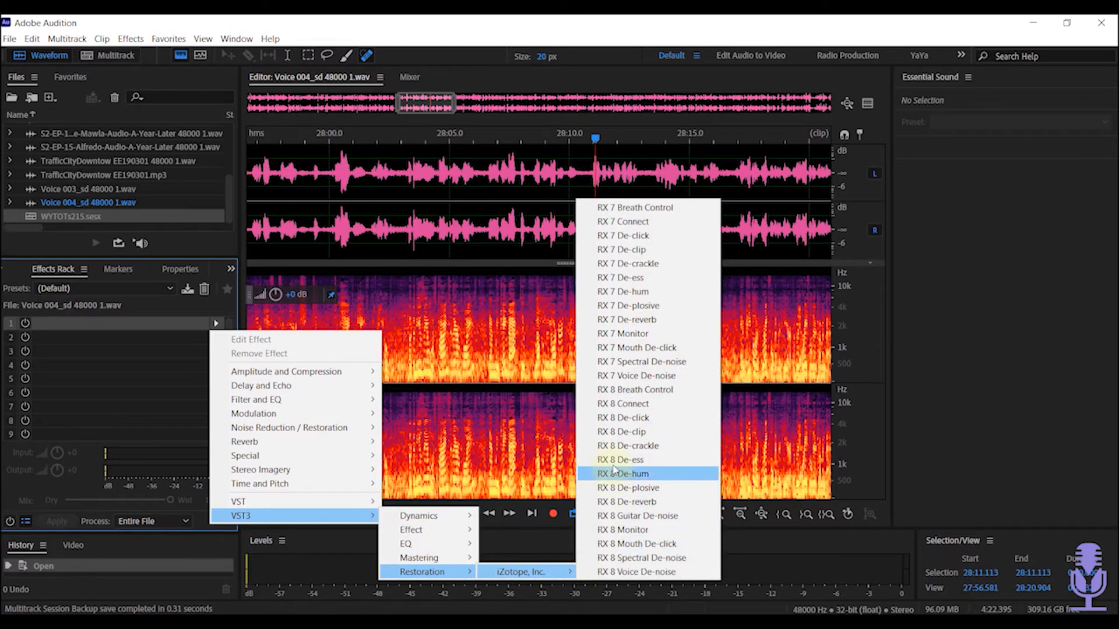
click(615, 405)
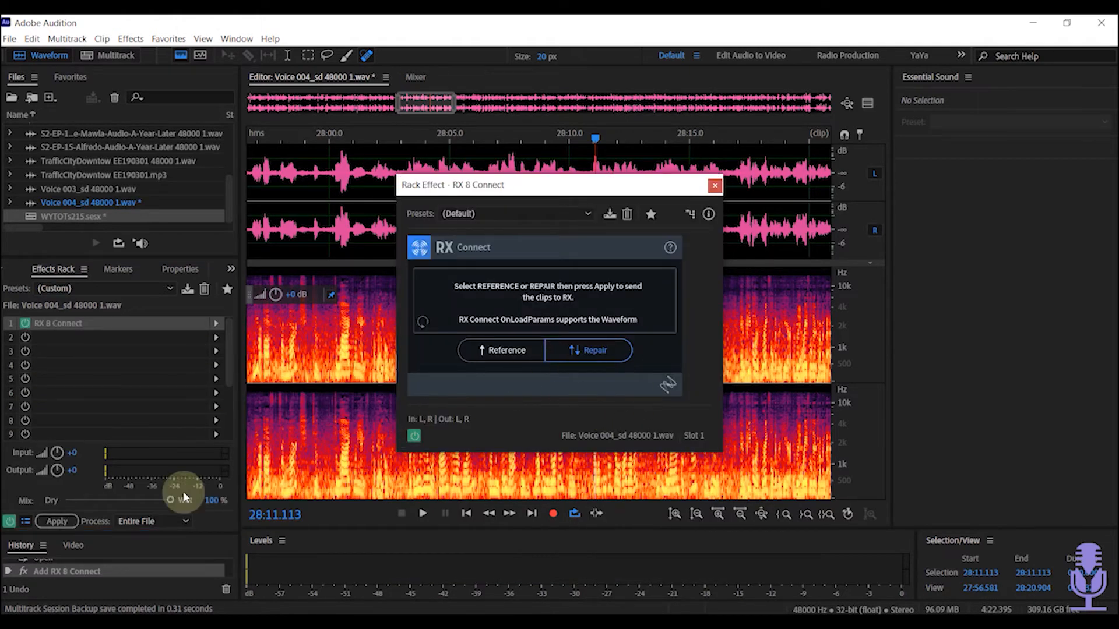
click(56, 521)
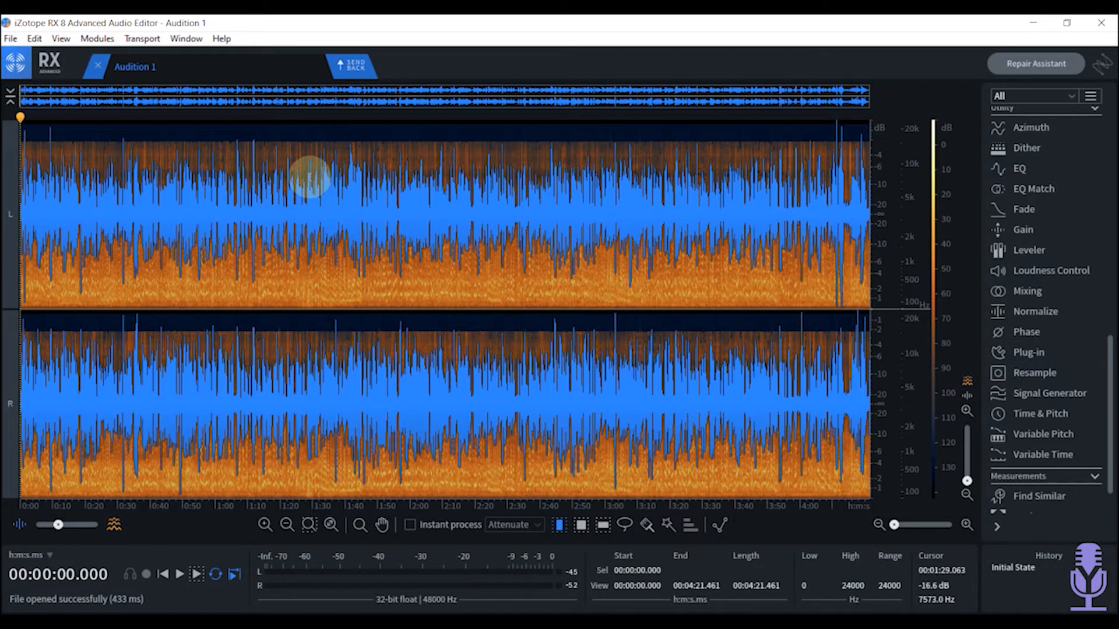
- Go to the end of the recording and audition the speech gap from about 4:13.5 to 4:15.0 for background noise
click(312, 176)
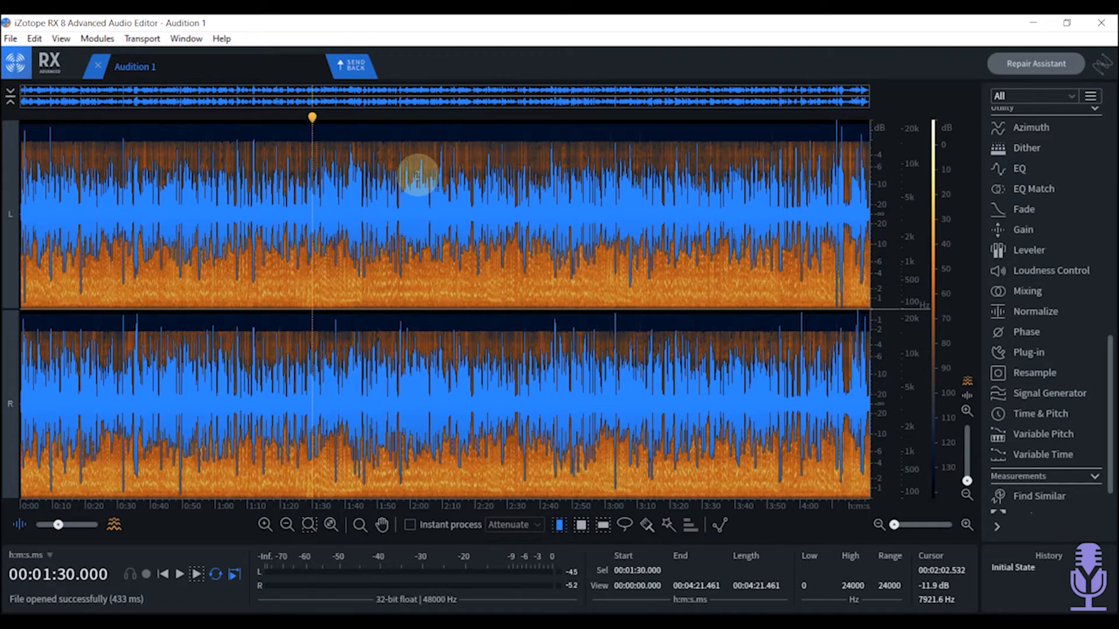
scroll(438, 198, up, 4)
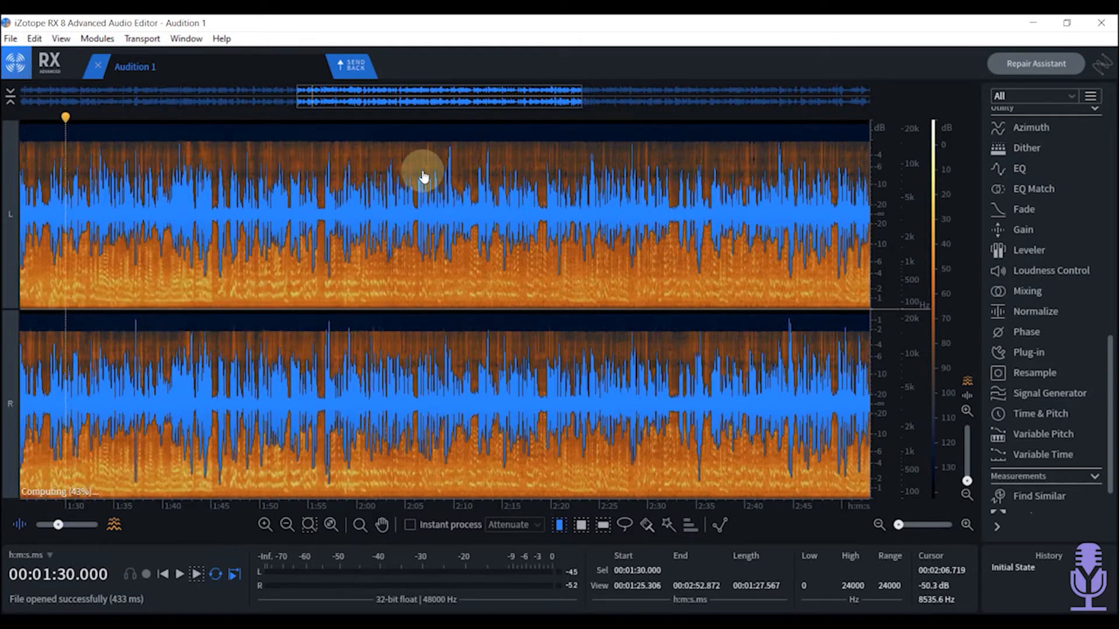
scroll(424, 176, up, 5)
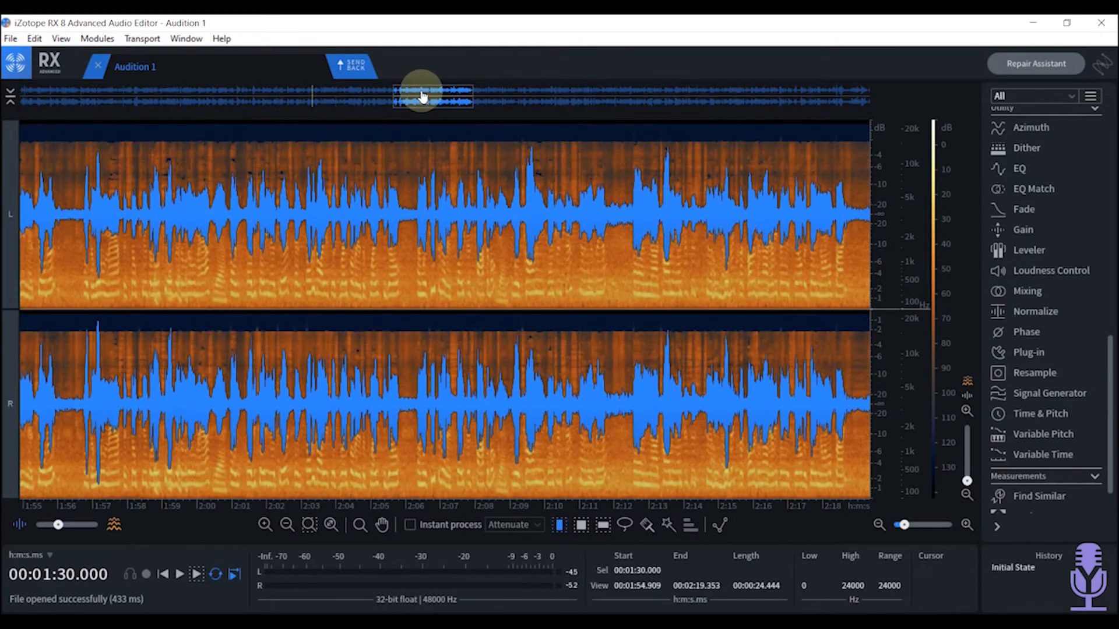
drag(424, 97, 840, 94)
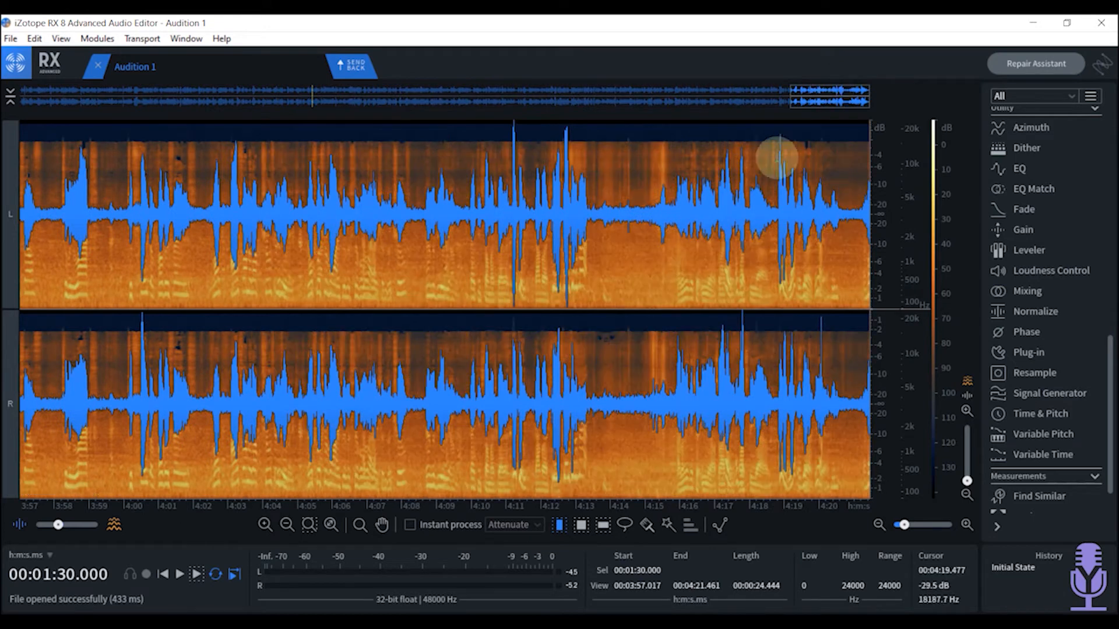
drag(646, 210, 595, 212)
key(space)
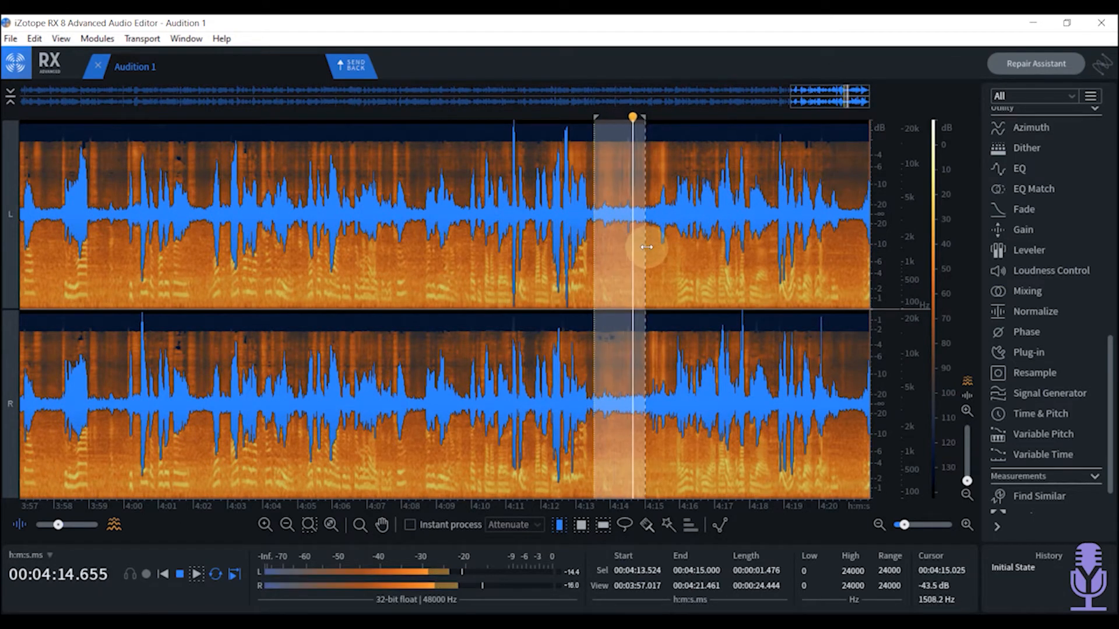
key(space)
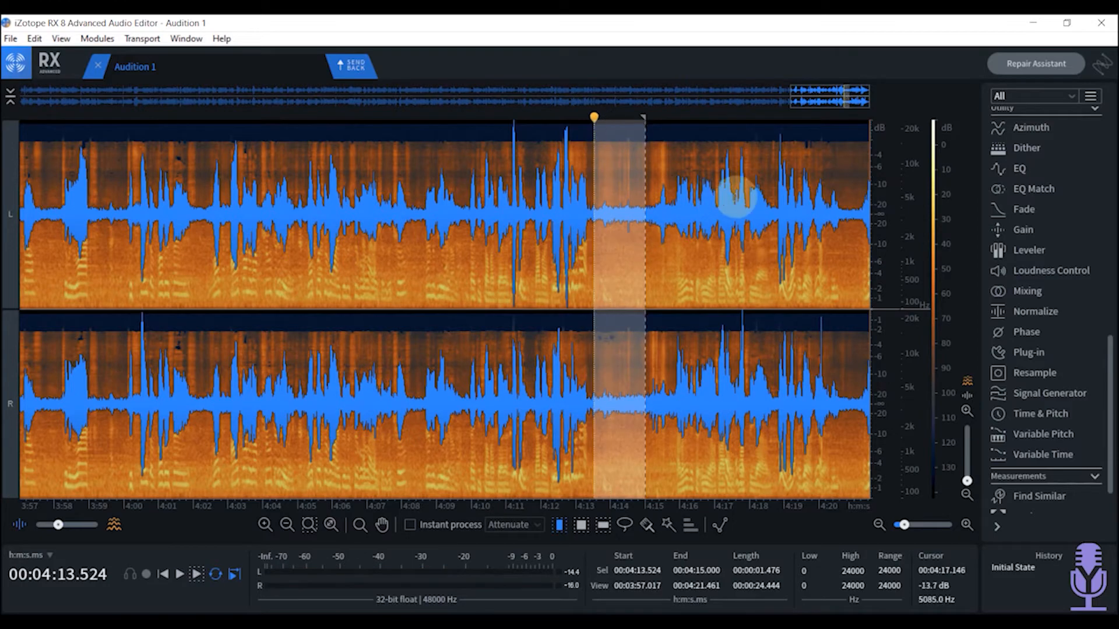
- Select and audition the quiet gap between phrases from about 3:17.4 to 3:18.3
drag(834, 99, 667, 131)
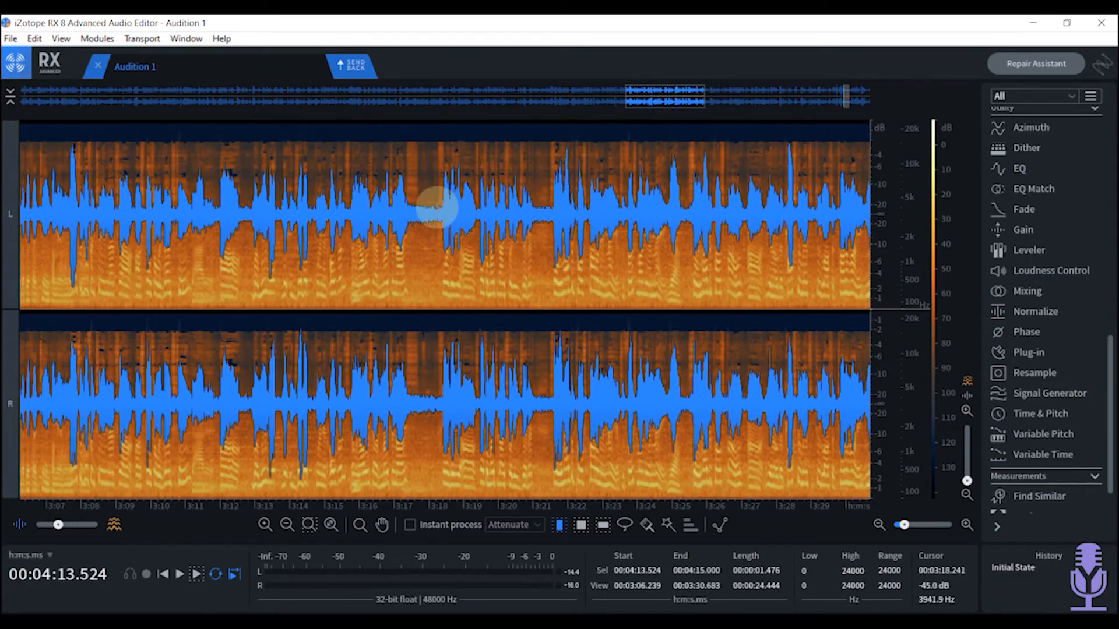
drag(440, 208, 411, 216)
key(space)
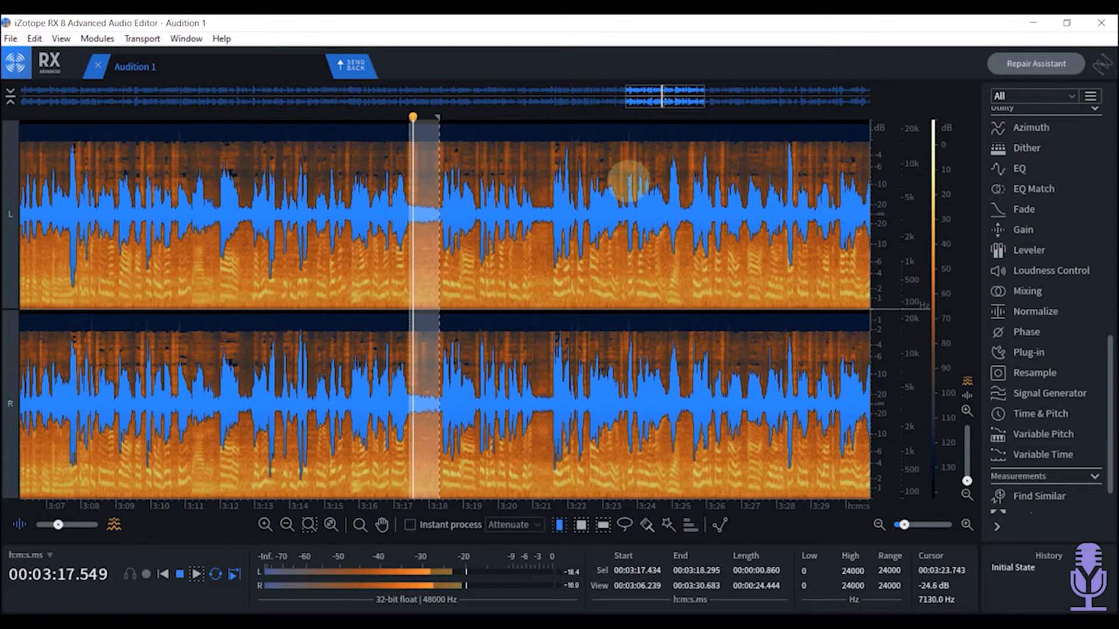
key(space)
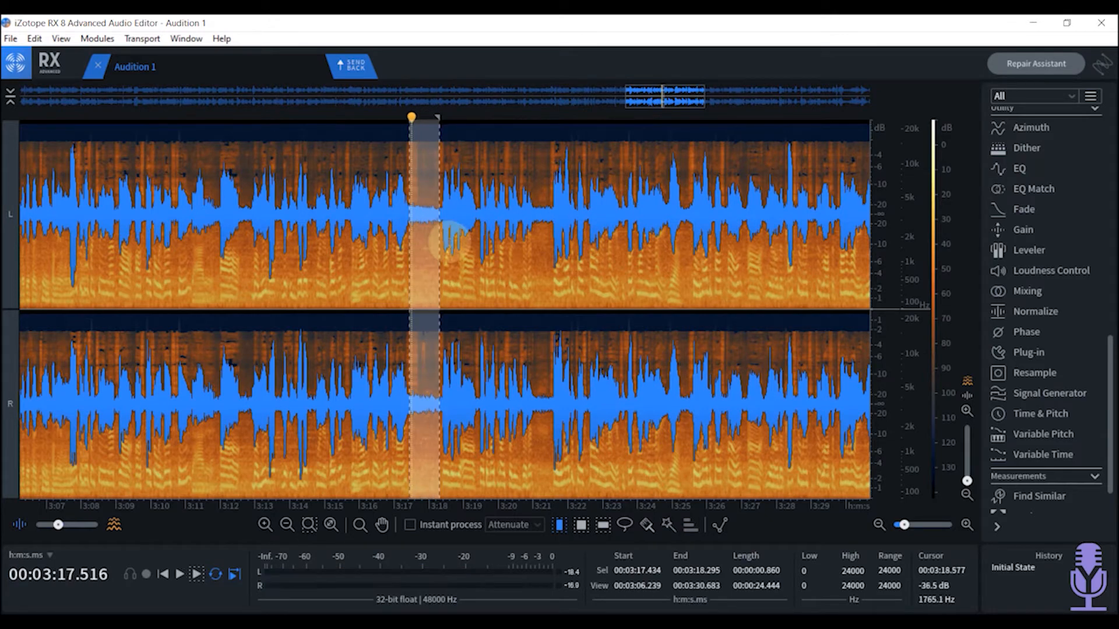
- Select and audition the quiet gap between phrases from about 2:32.3 to 2:33.0
drag(642, 96, 502, 119)
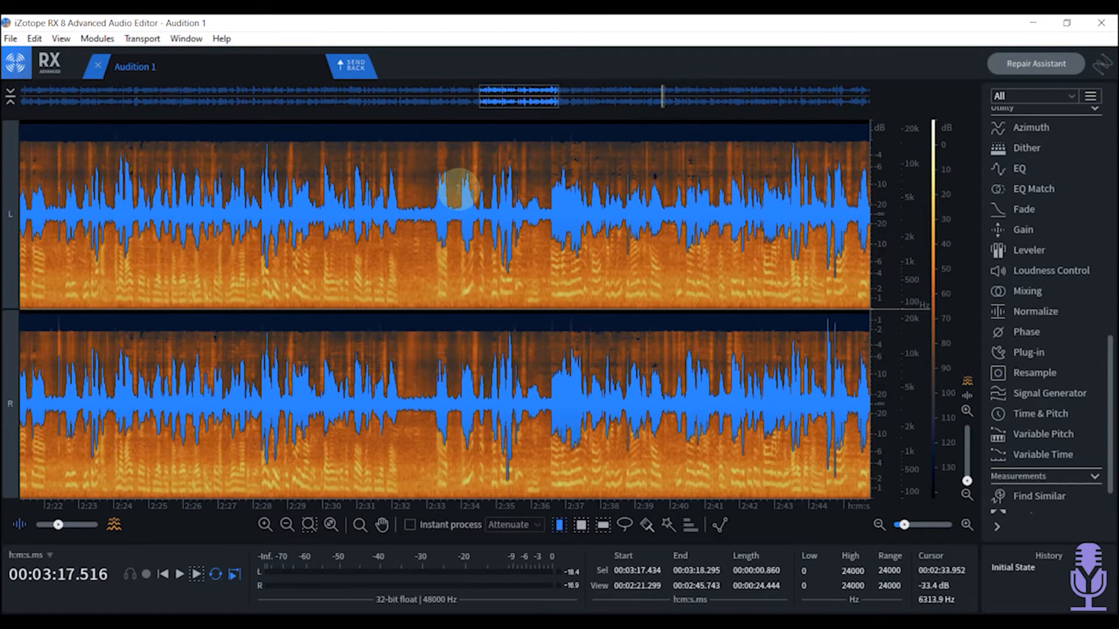
drag(426, 214, 400, 215)
key(space)
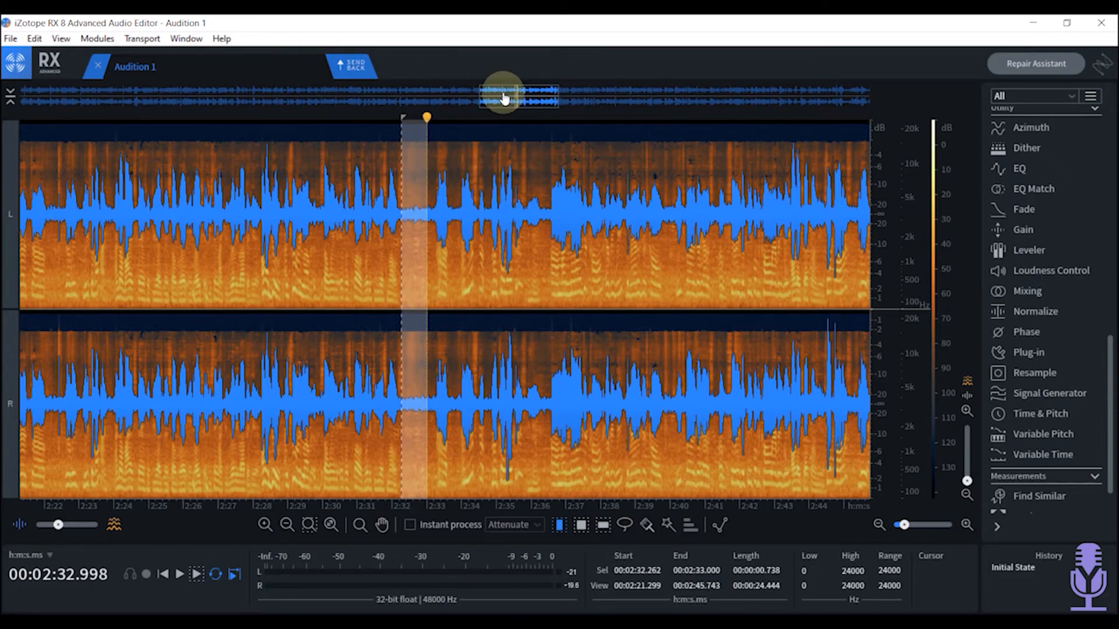
- Select the noise-only gap just after 1:56, narrow it to about 1:56.16–1:56.71, and play it back
drag(505, 98, 394, 111)
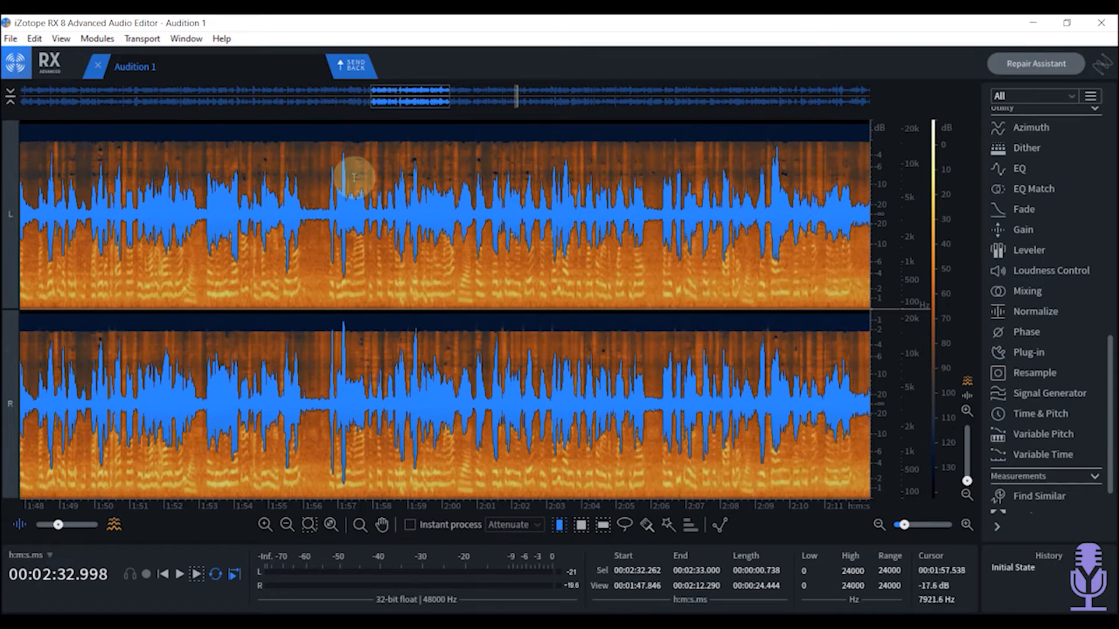
drag(328, 216, 321, 218)
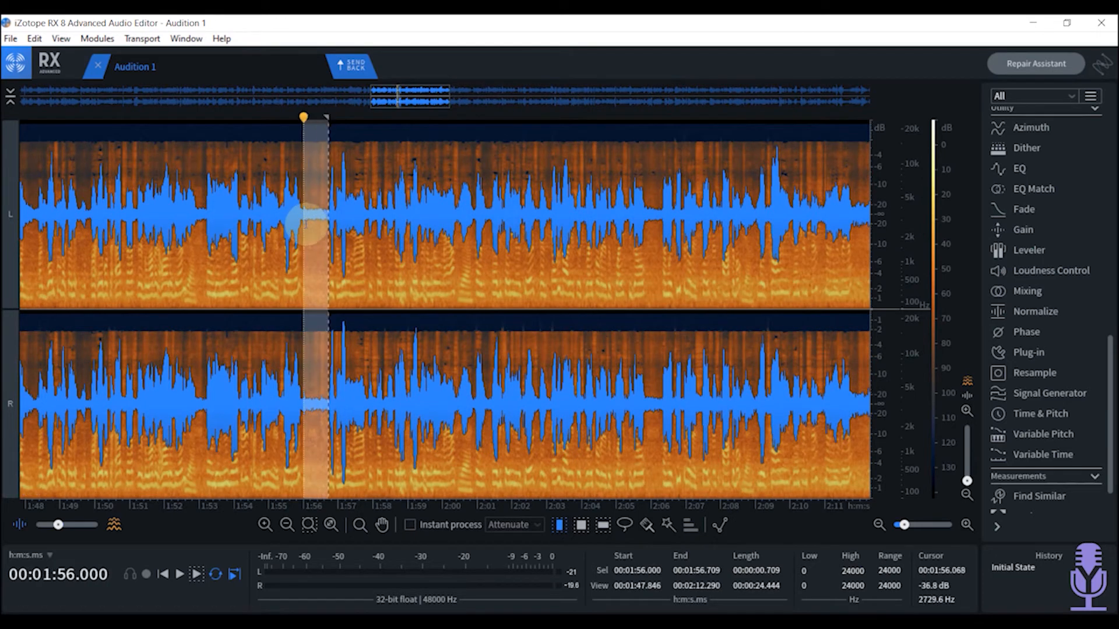
key(space)
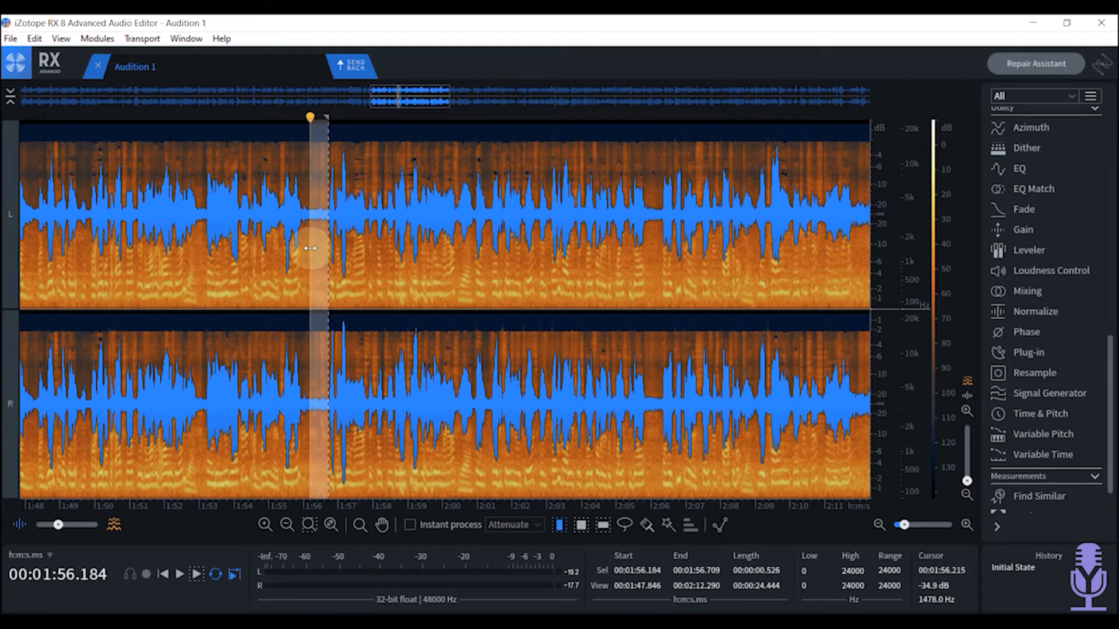
drag(310, 247, 310, 248)
key(space)
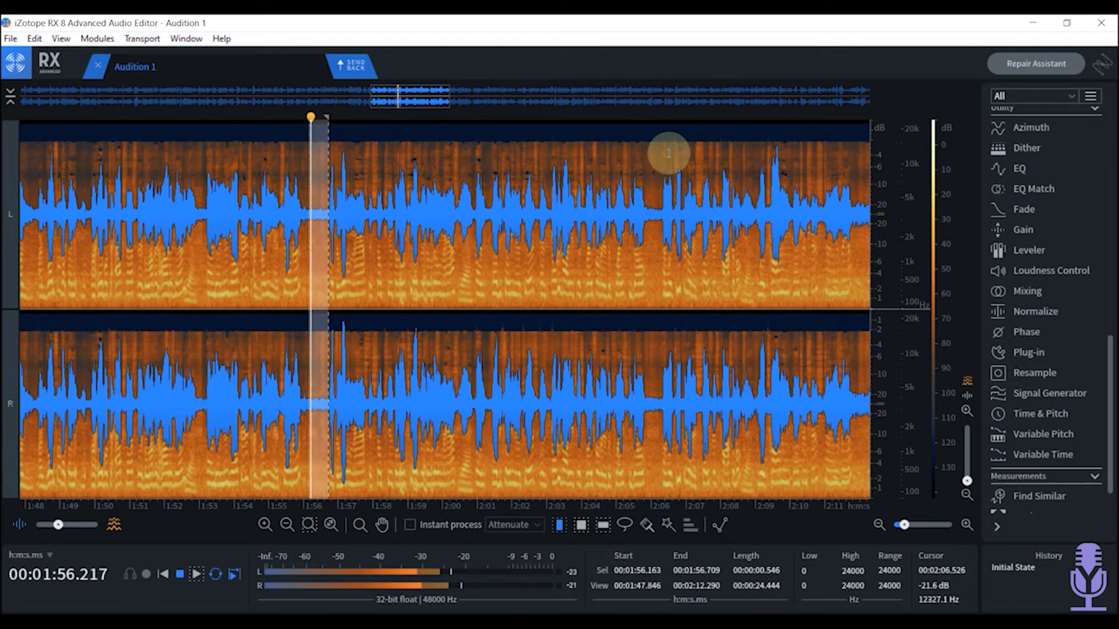
- Stop playback and open the Spectral De-noise module, placing its window clear of the selected pause
key(space)
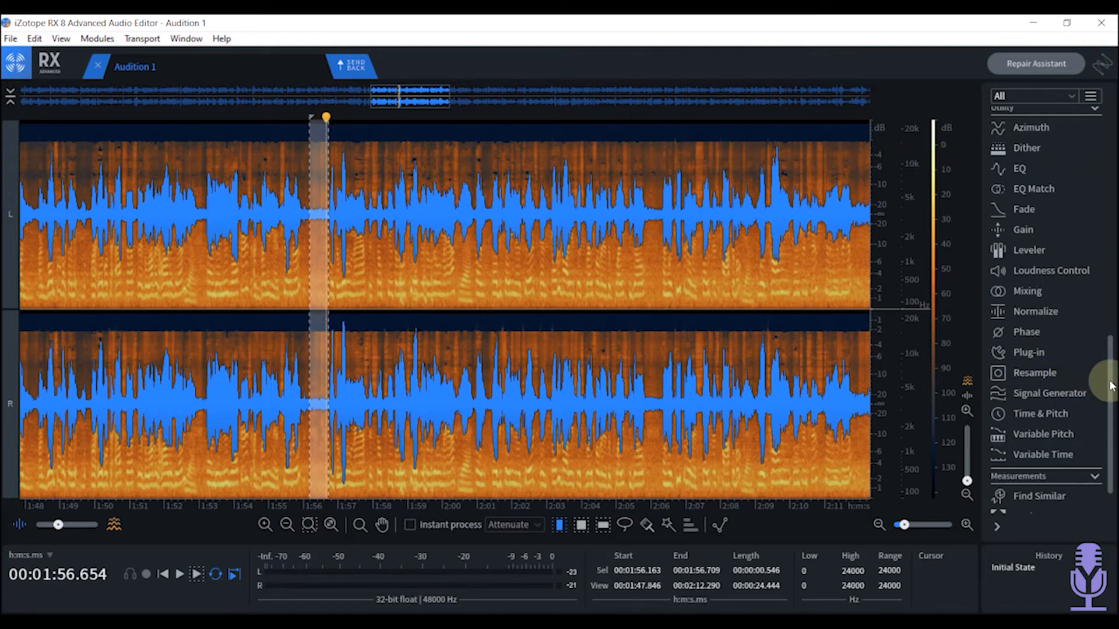
drag(1112, 385, 1031, 257)
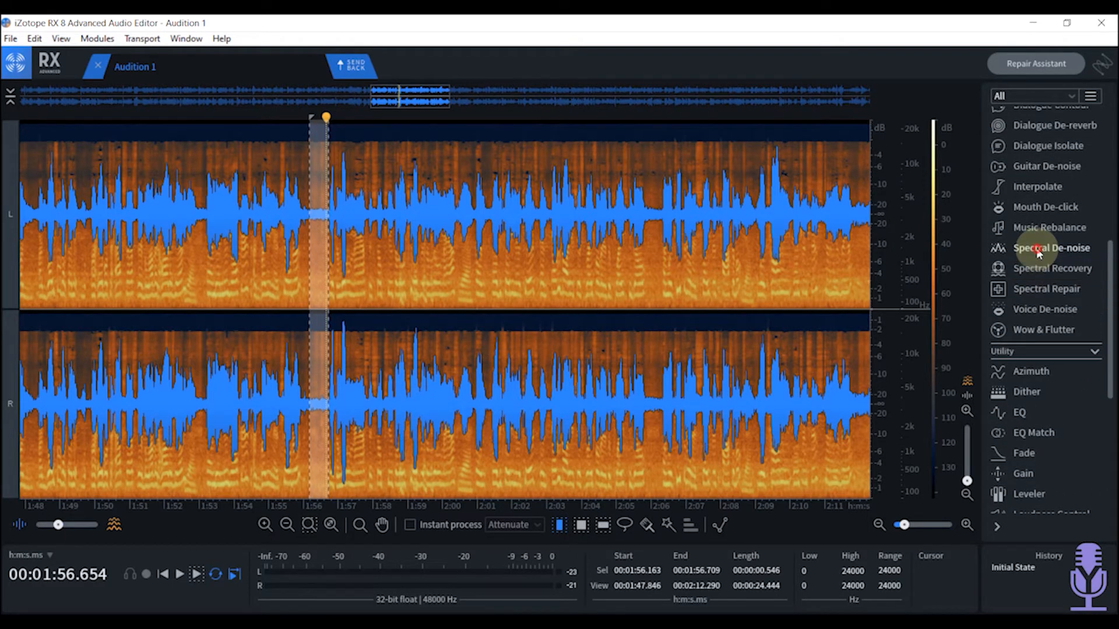
click(1038, 249)
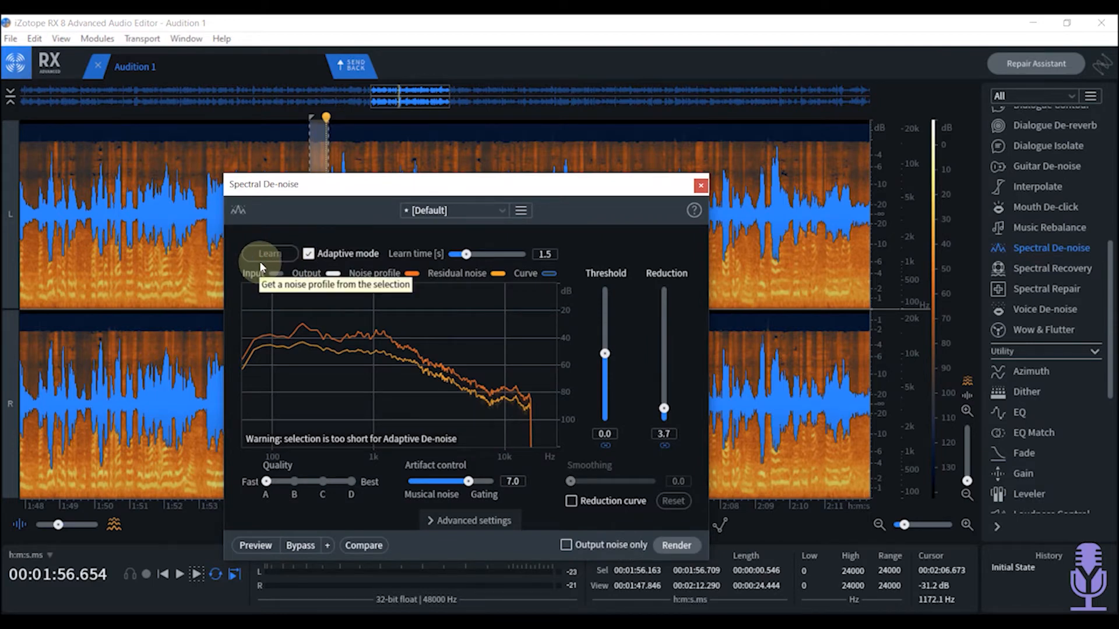
drag(462, 187, 862, 130)
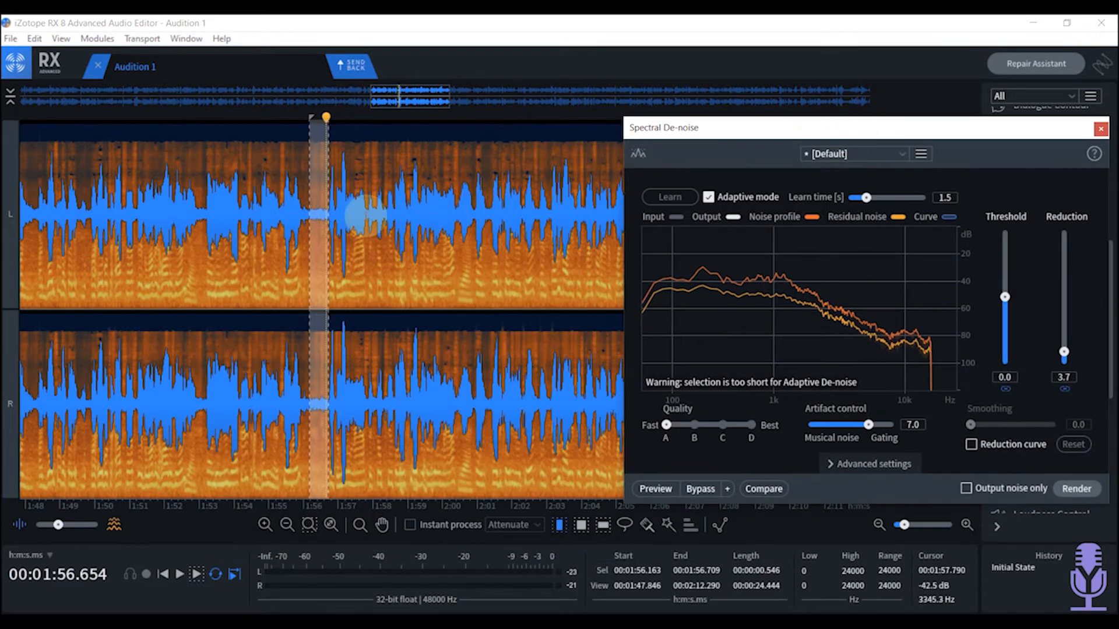
- Select a longer noise-only pause near the end of the recording, about 4:13.7 to 4:15.7, and play it
drag(412, 93, 256, 153)
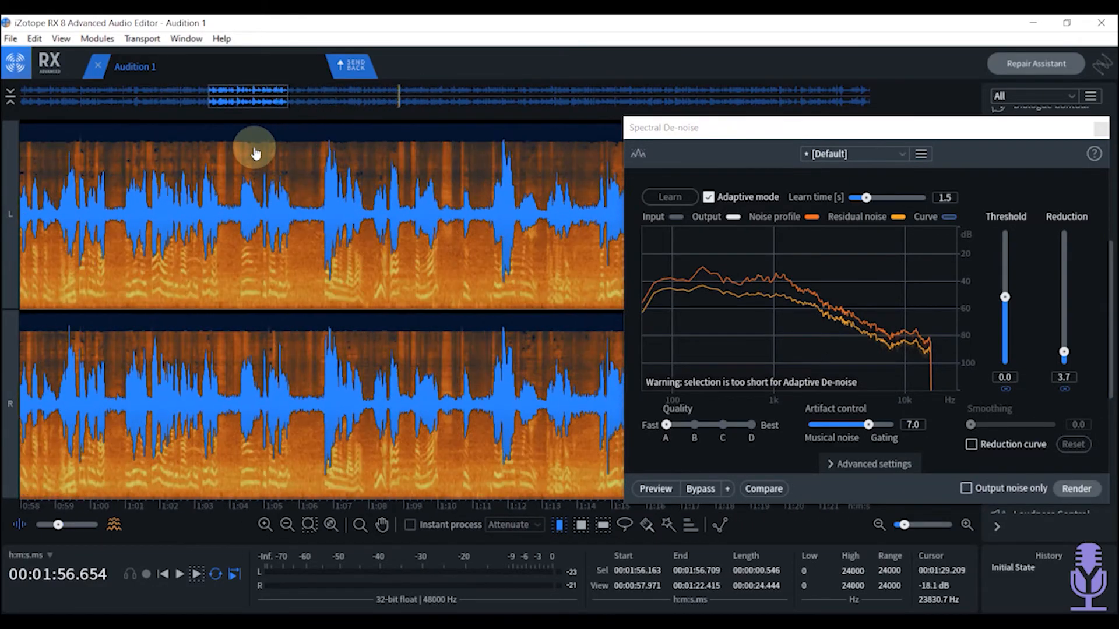
drag(319, 217, 296, 220)
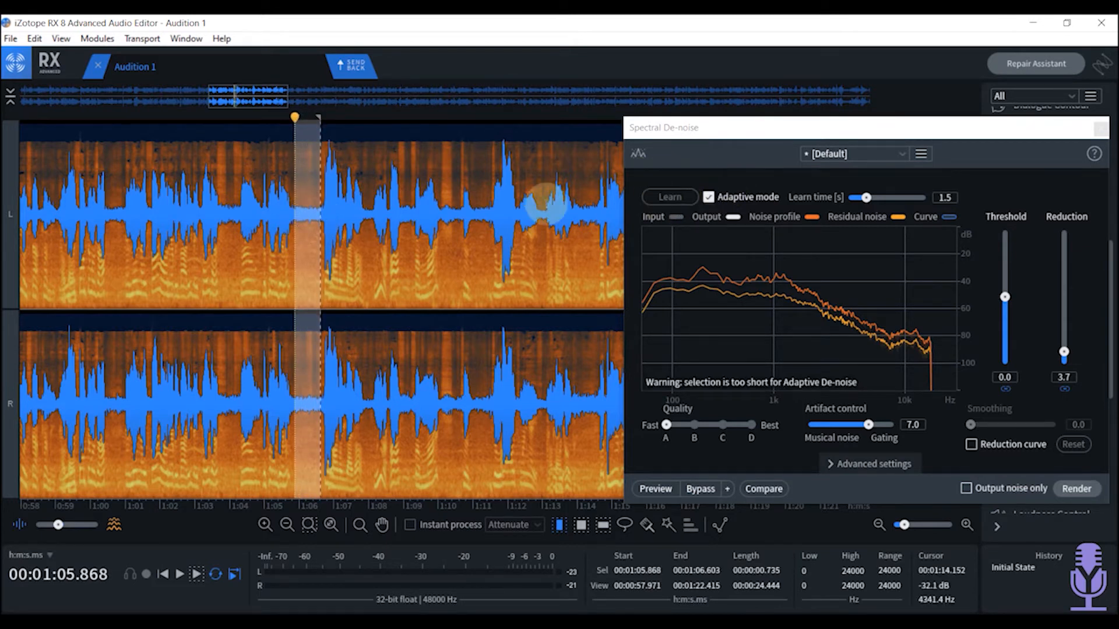
drag(274, 102, 307, 333)
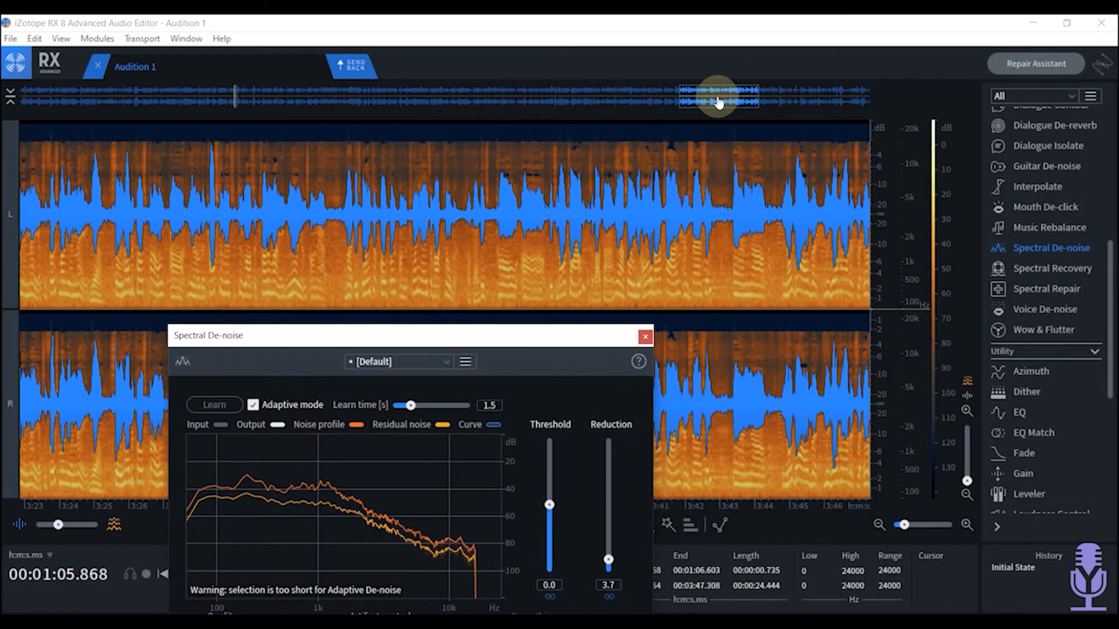
drag(717, 95, 862, 95)
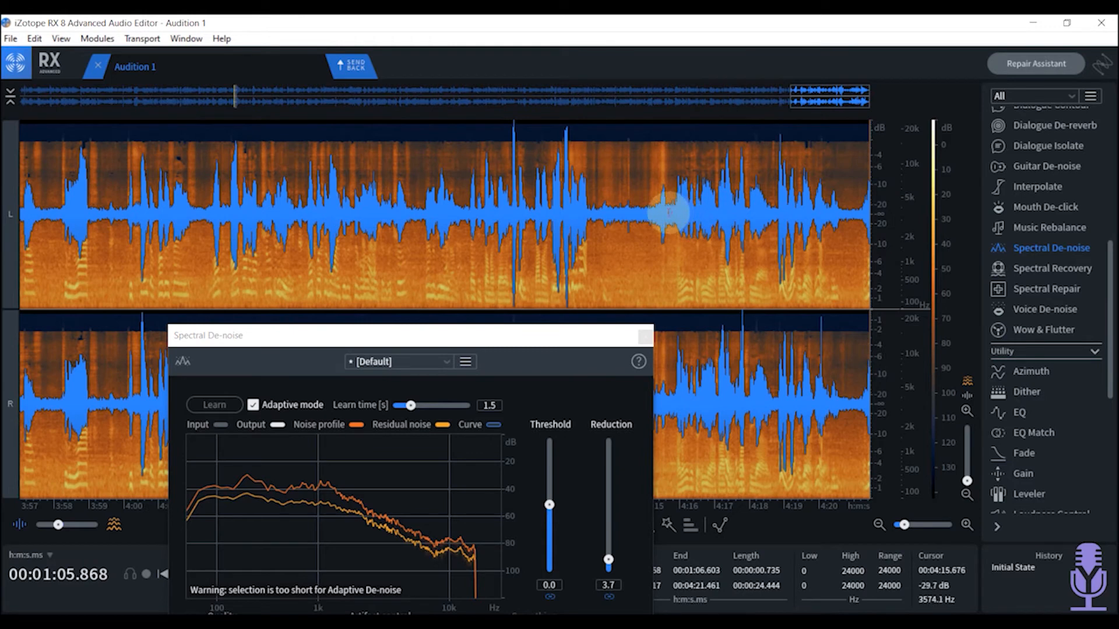
drag(668, 214, 599, 222)
key(space)
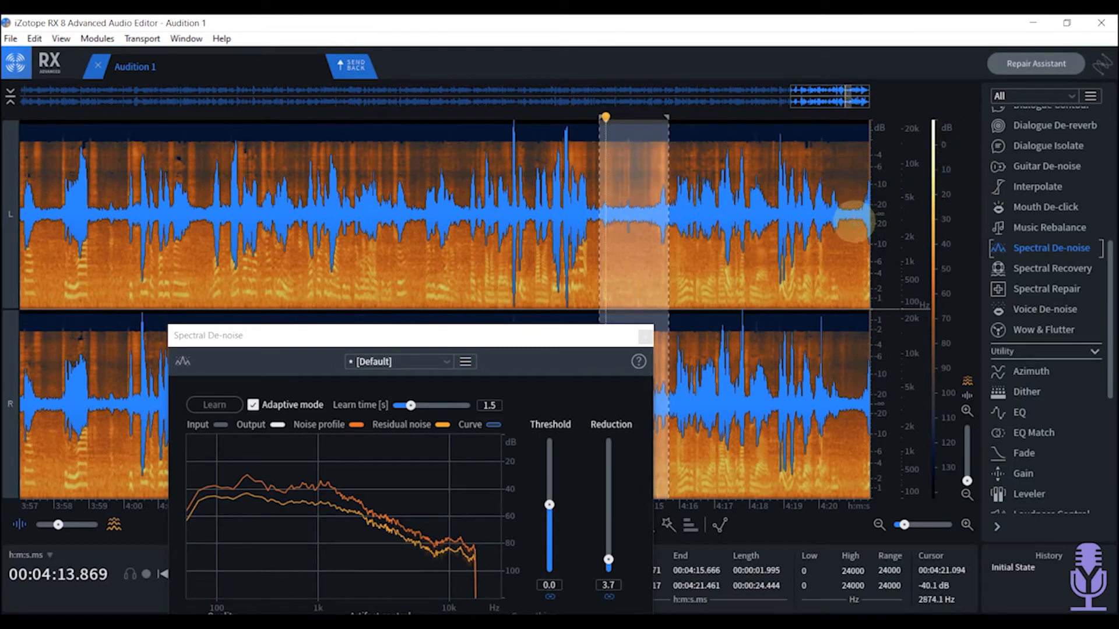
- Turn off Adaptive mode in Spectral De-noise and learn the noise profile from the selected pause
drag(370, 336, 359, 199)
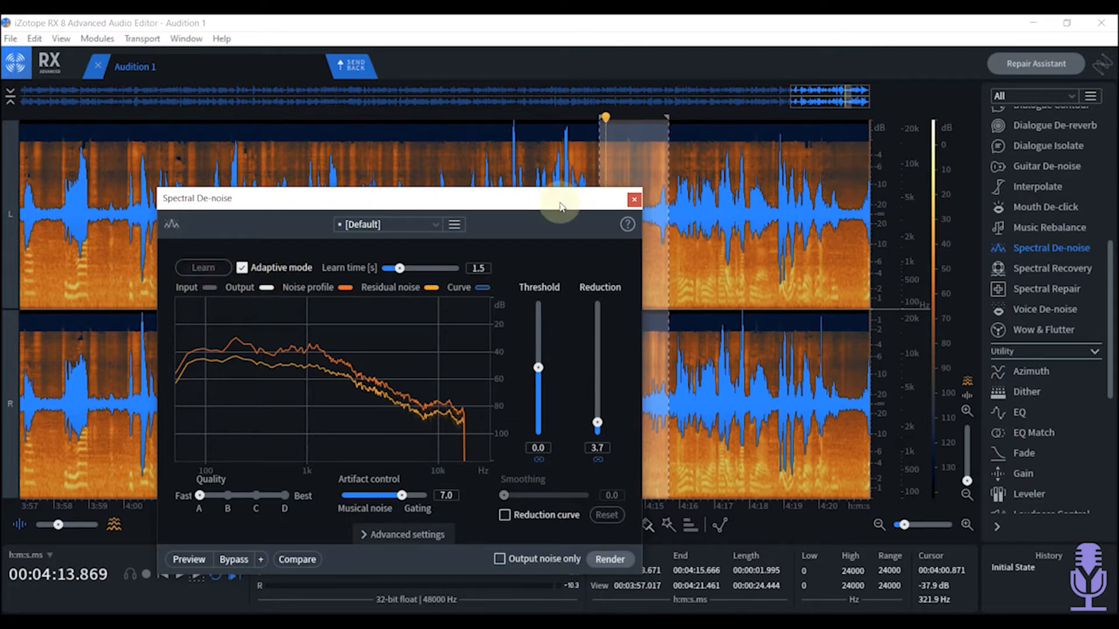
scroll(845, 263, up, 2)
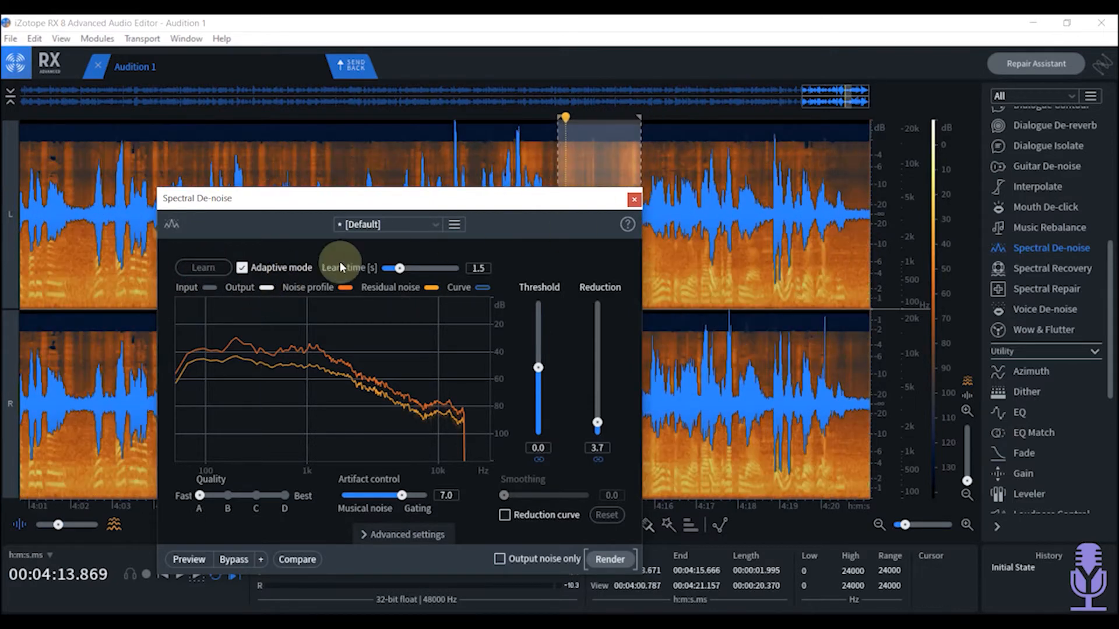
click(239, 268)
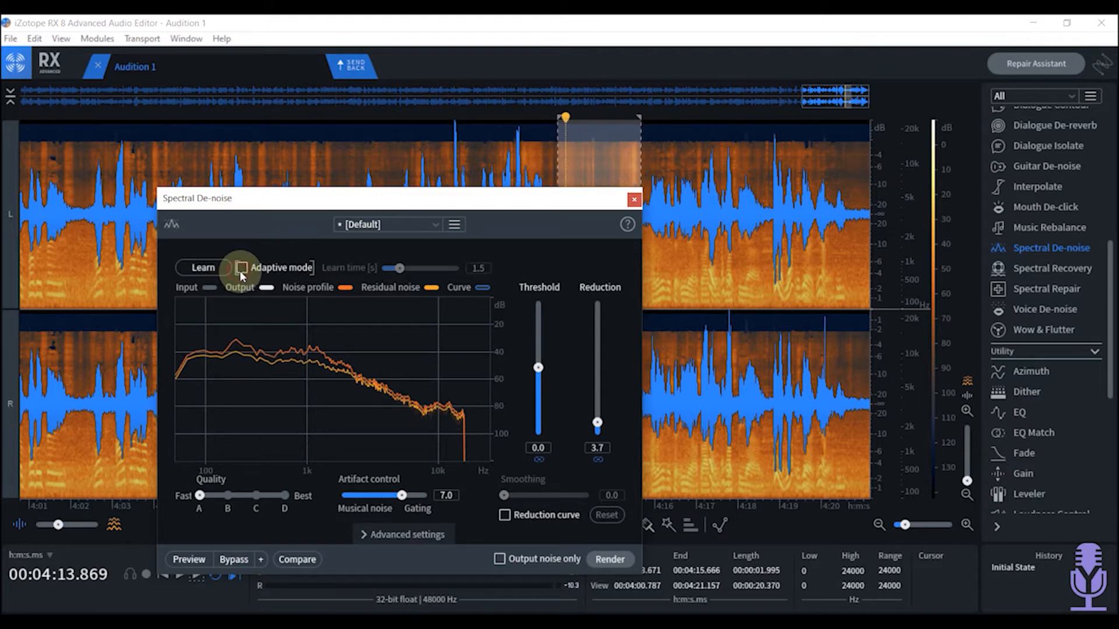
click(204, 268)
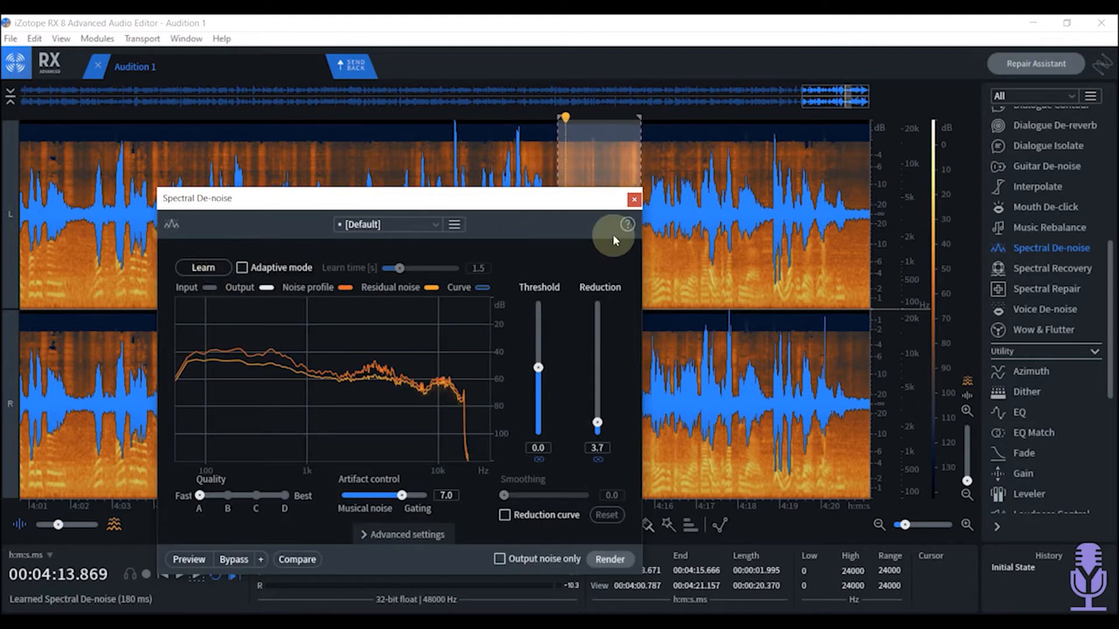
- Uncover the waveform and play the loud speech passage from about 4:11.8 to check it for clipping
click(484, 153)
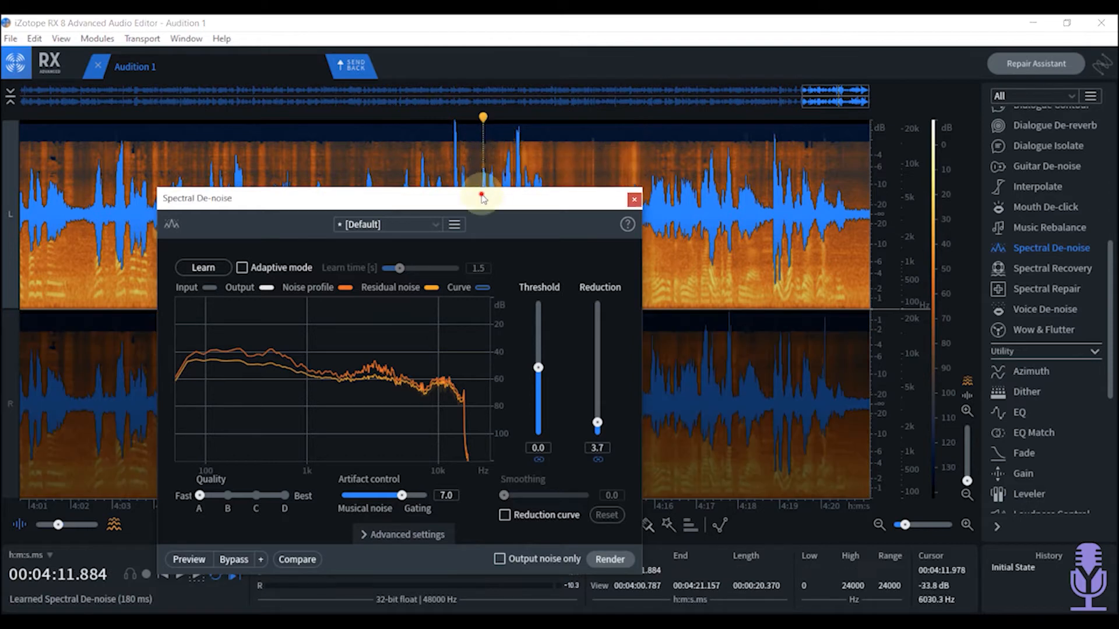
drag(482, 200, 403, 357)
click(678, 349)
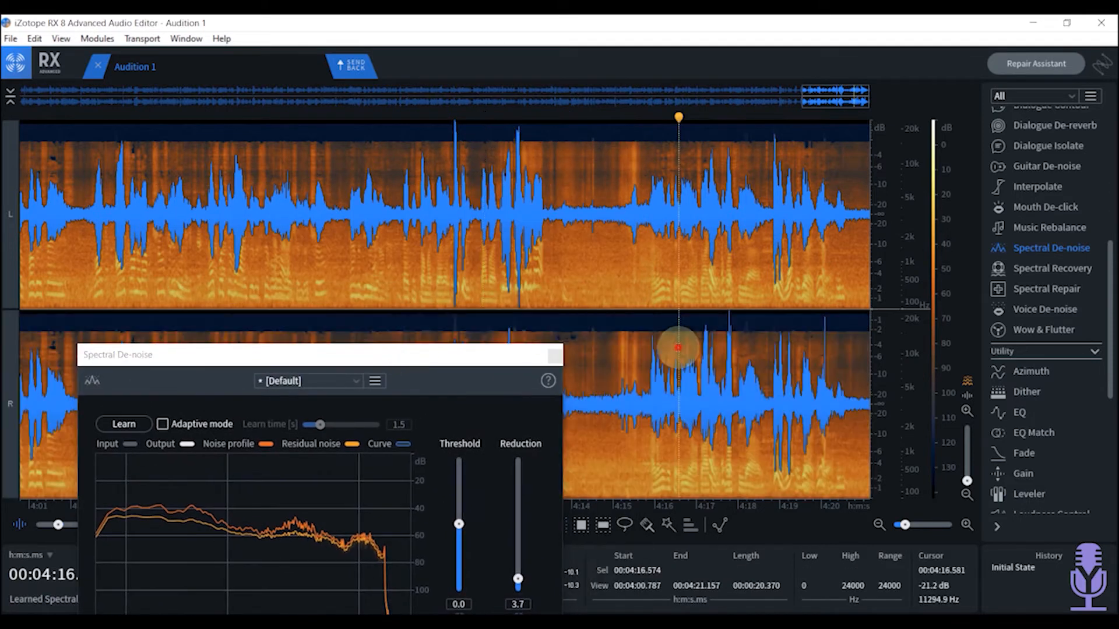
click(445, 178)
key(space)
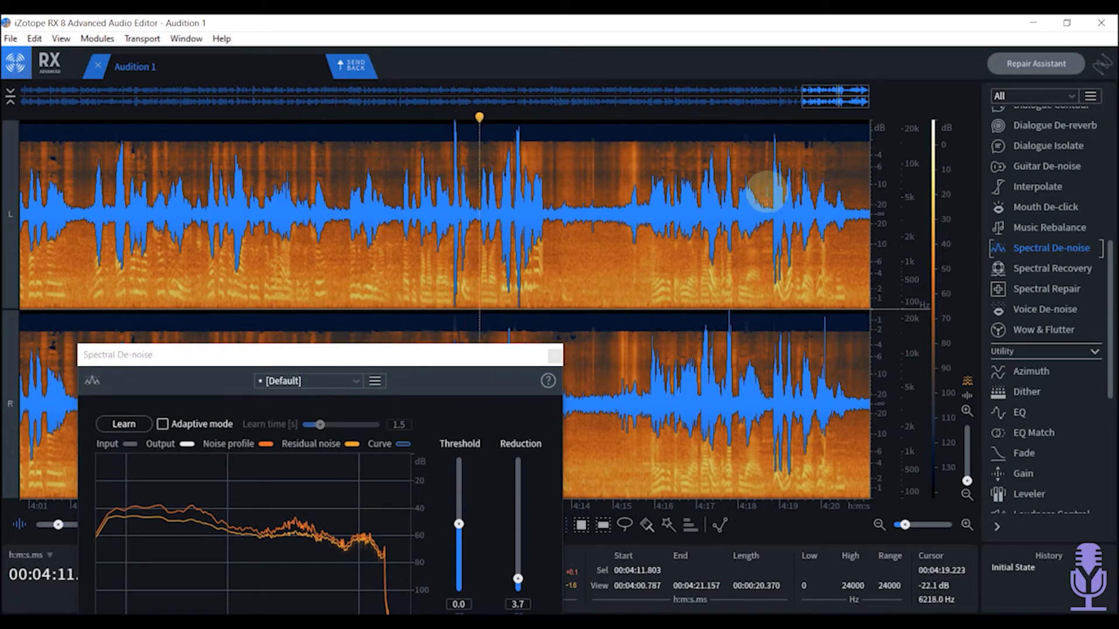
- Select the entire recording and render De-clip on it using the suggested thresholds
key(ctrl+a)
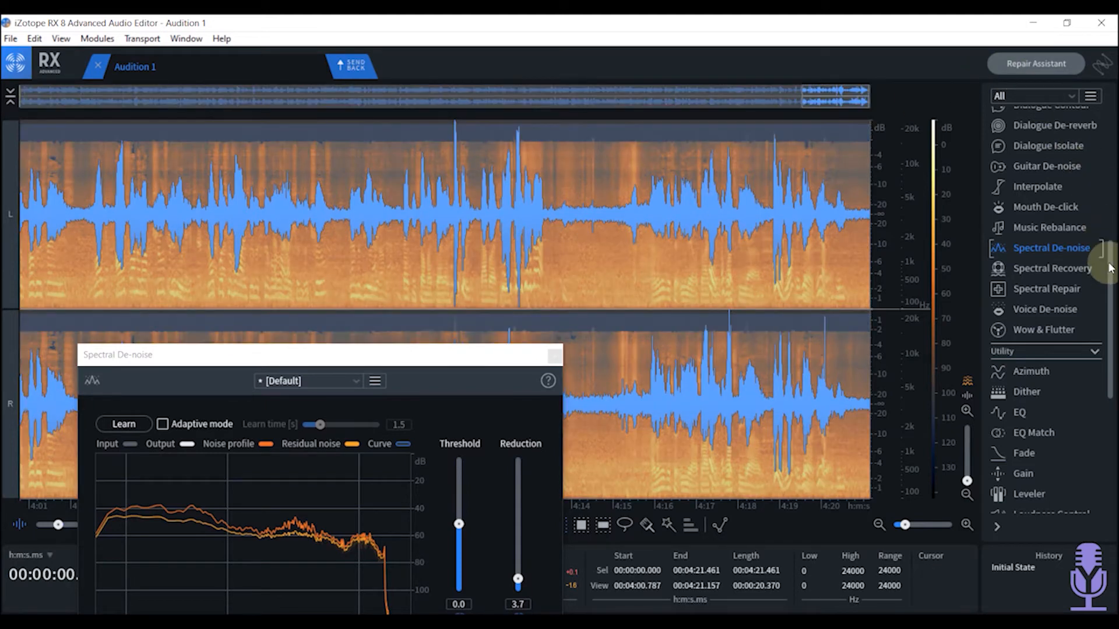
drag(1111, 265, 1109, 125)
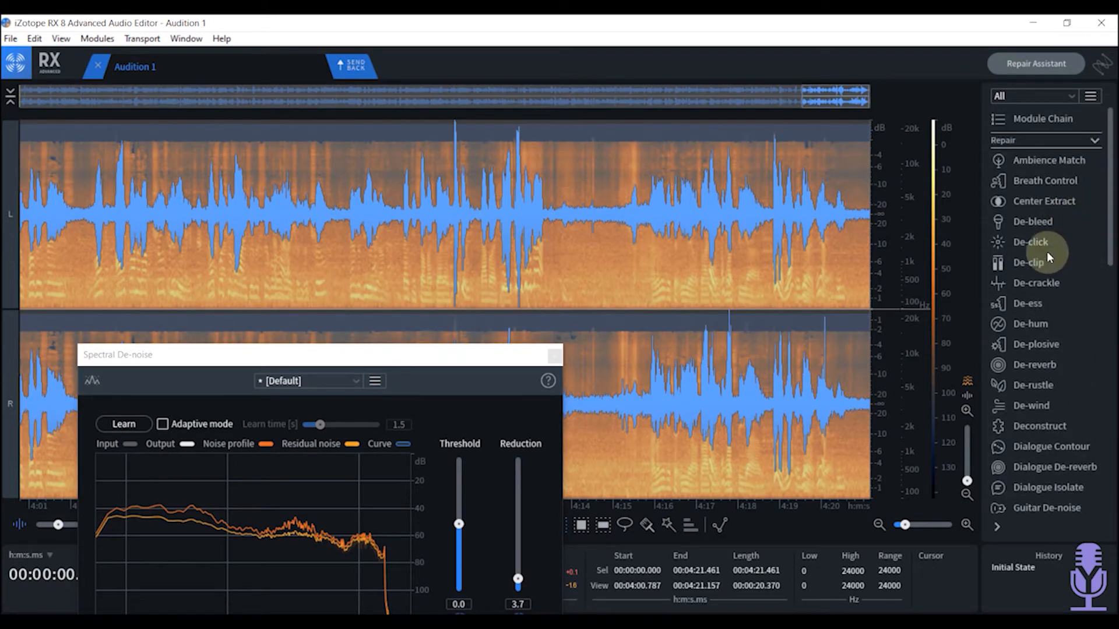
click(1002, 262)
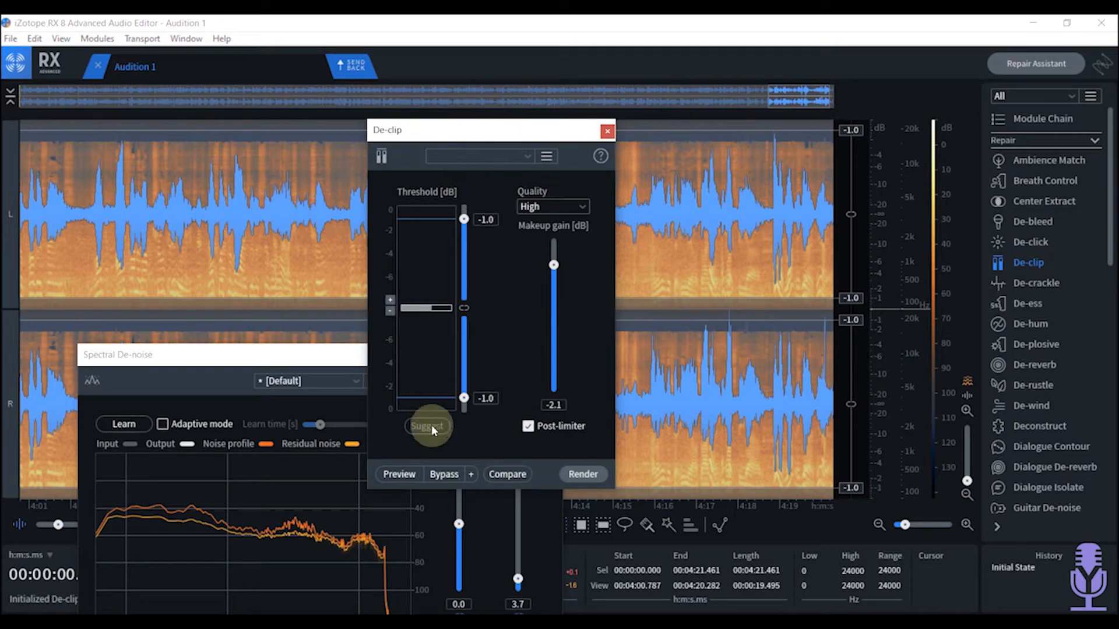
click(420, 425)
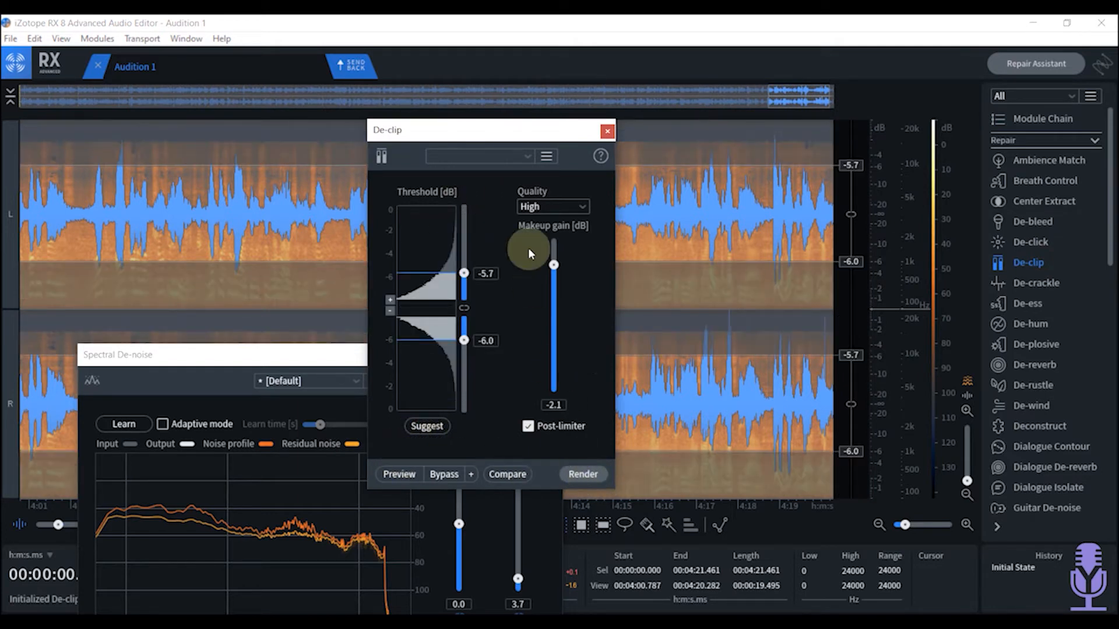
click(584, 476)
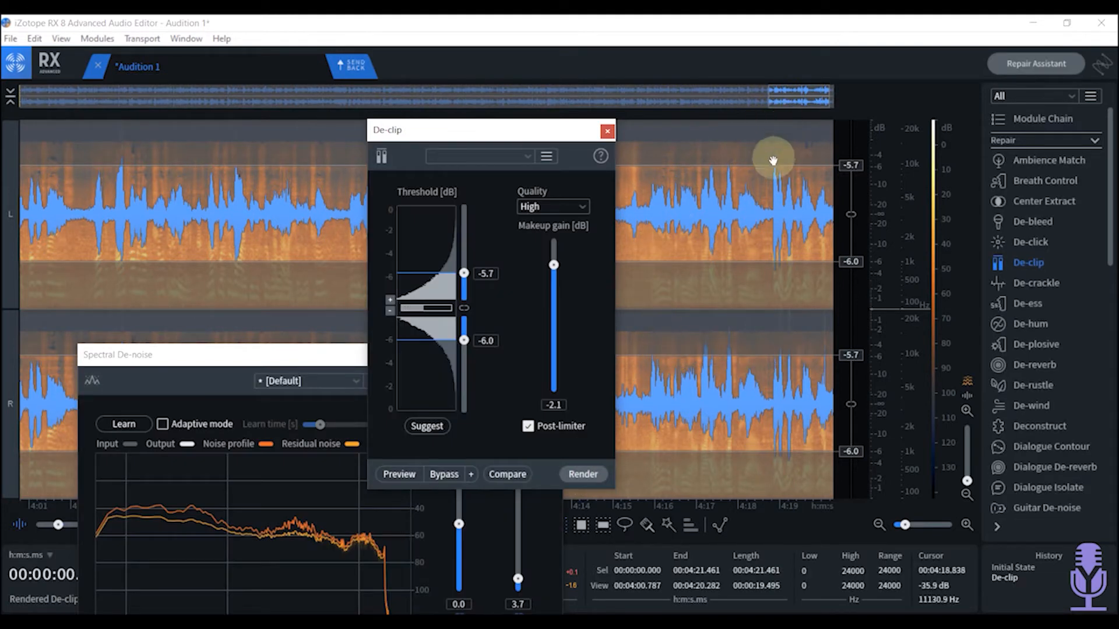
- Play the de-clipped audio from about 4:18.7, stop playback, and close the De-clip module
click(759, 165)
key(space)
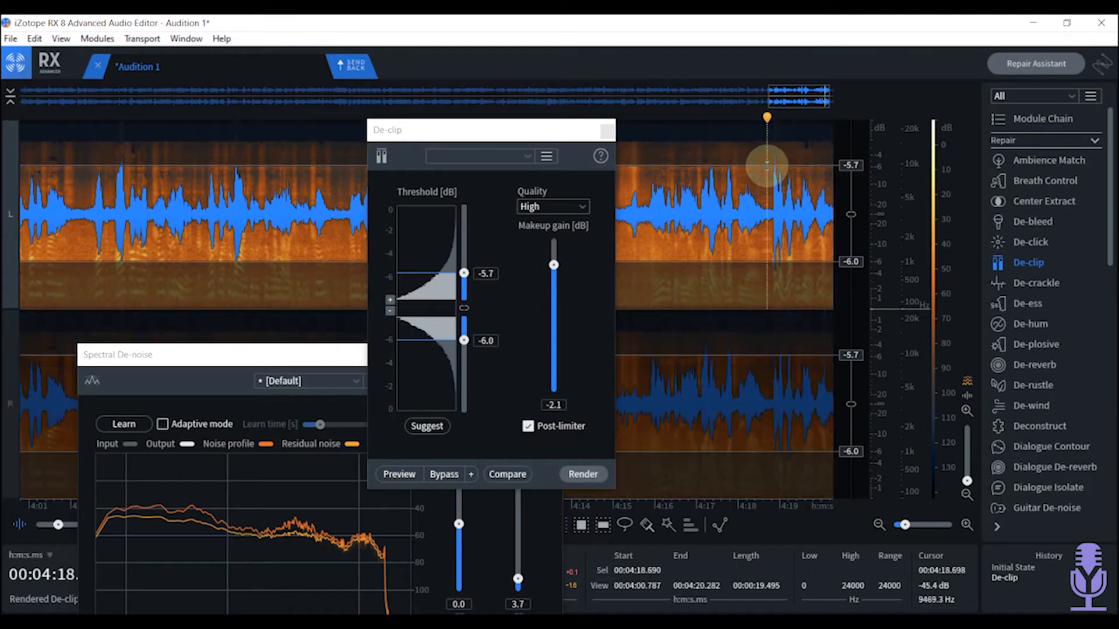
click(747, 269)
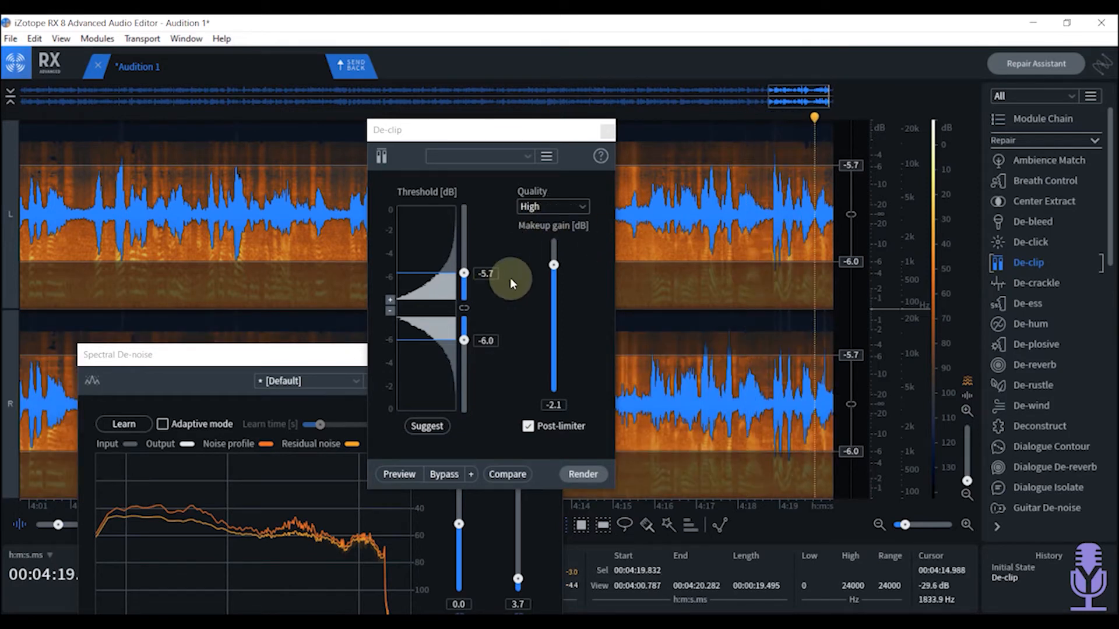
click(609, 131)
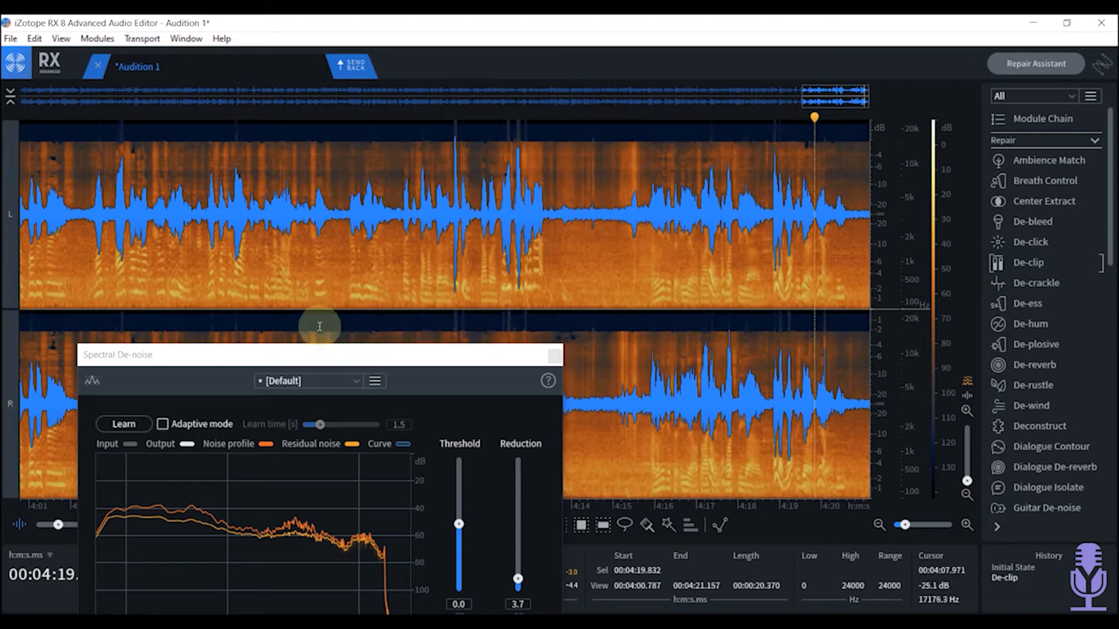
- Select from 4:02 to the end of the recording and preview Spectral De-noise, comparing it with the bypassed sound
drag(320, 353, 423, 302)
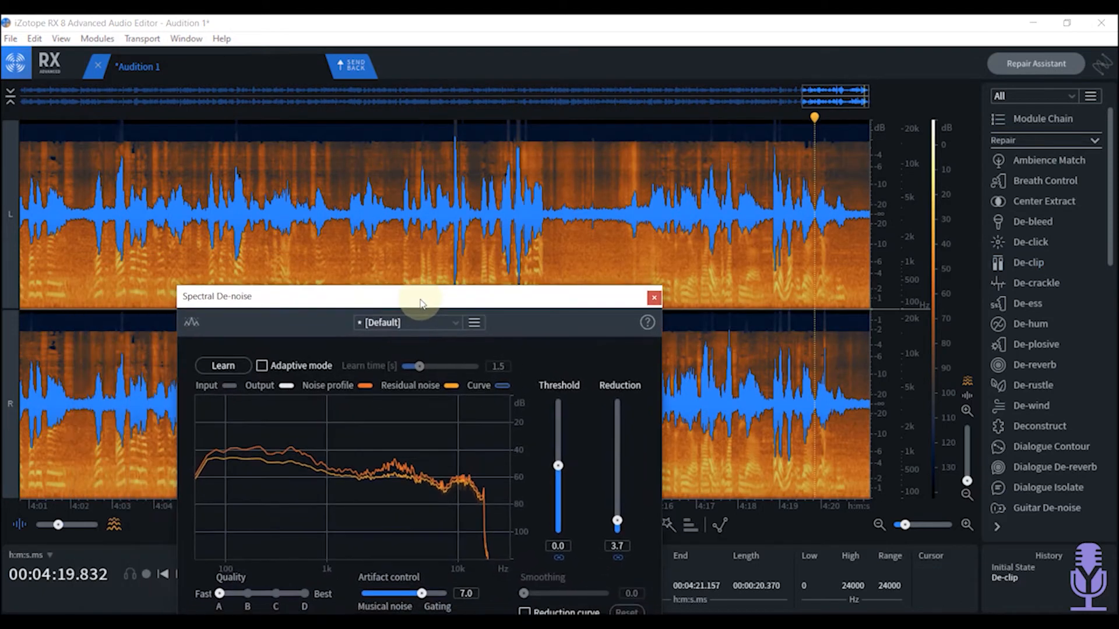
drag(71, 182, 437, 187)
drag(681, 187, 867, 192)
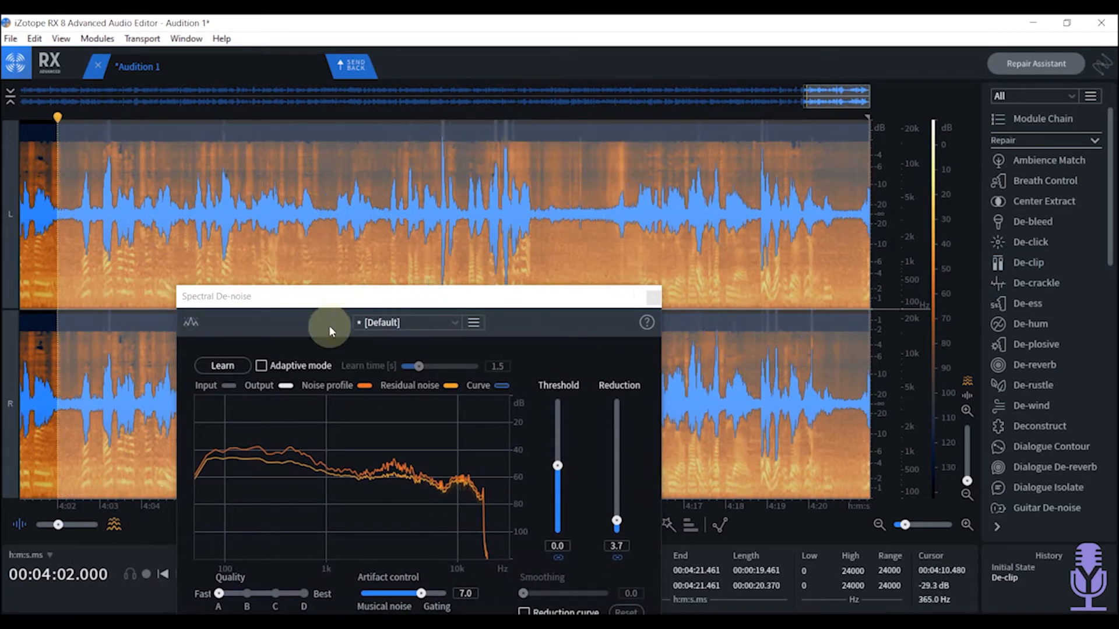
drag(362, 303, 501, 109)
click(348, 464)
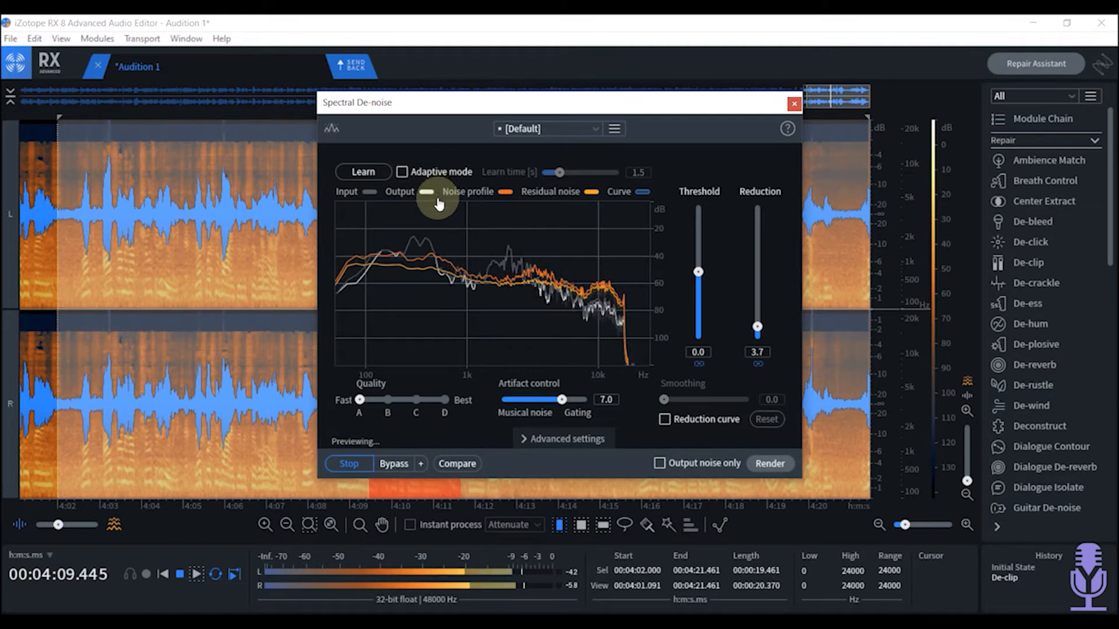
click(395, 466)
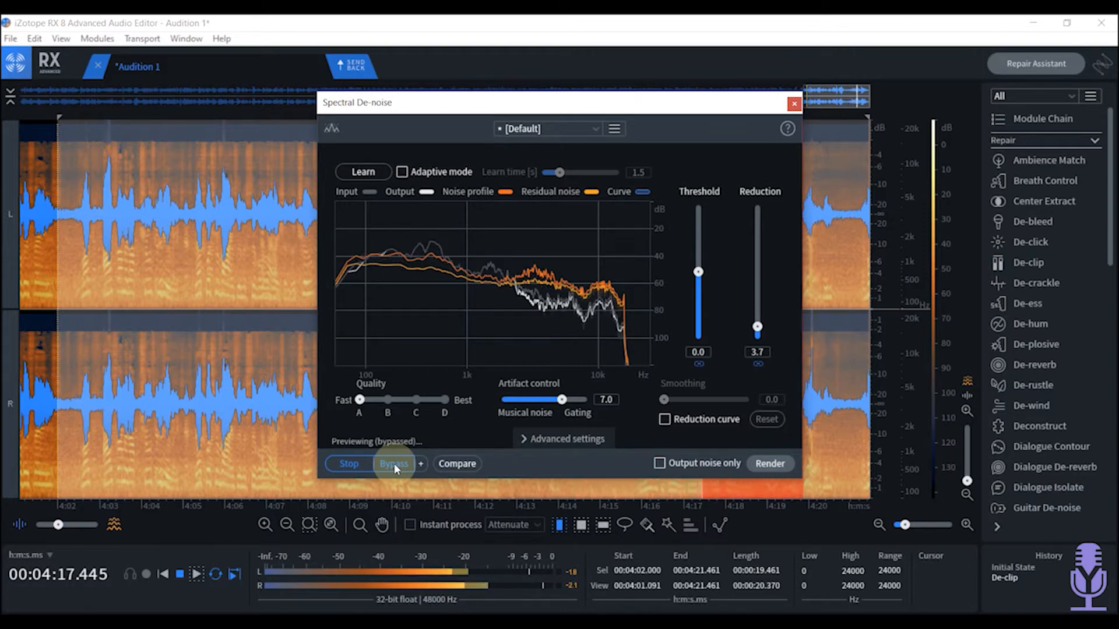
click(395, 464)
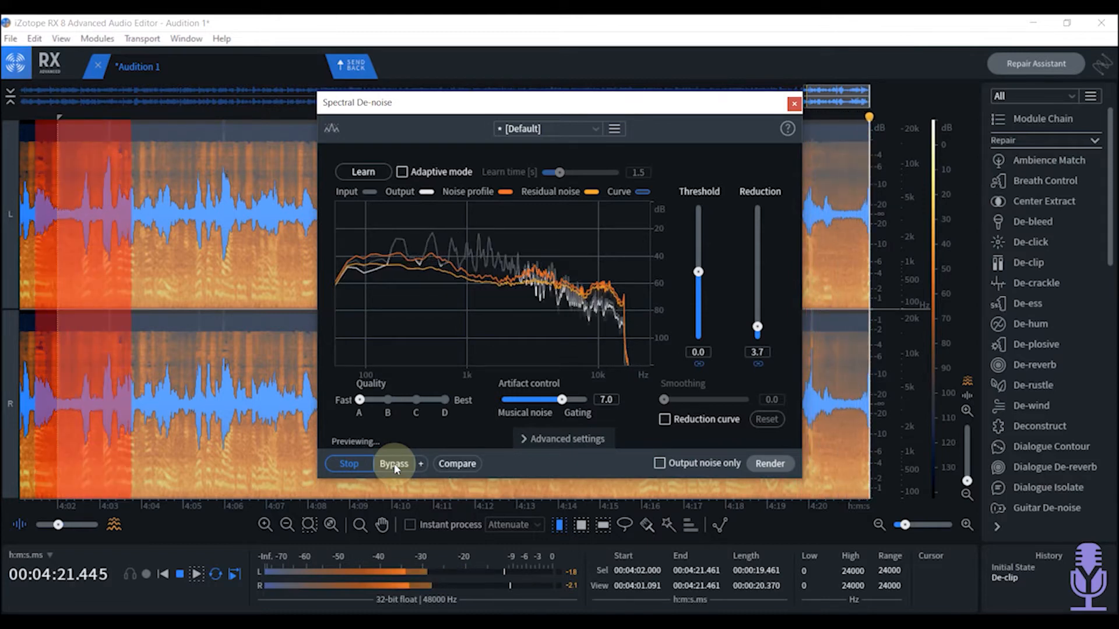
key(space)
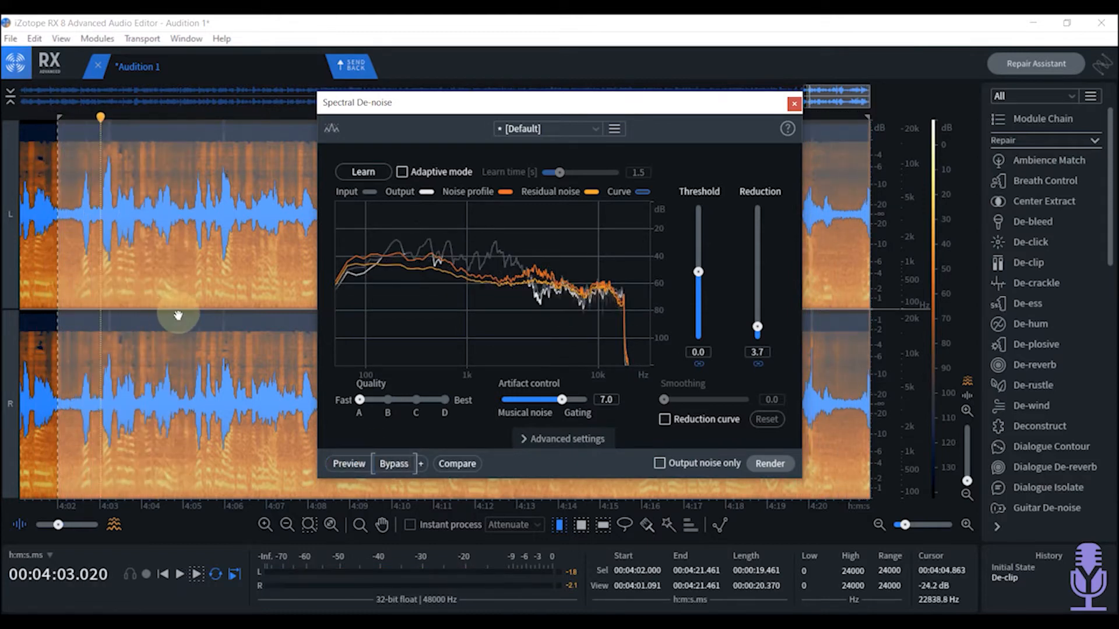
- Select the audio from about 3:50.1 to the end of the recording, with the Spectral De-noise window moved aside
scroll(184, 317, down, 3)
scroll(197, 293, up, 1)
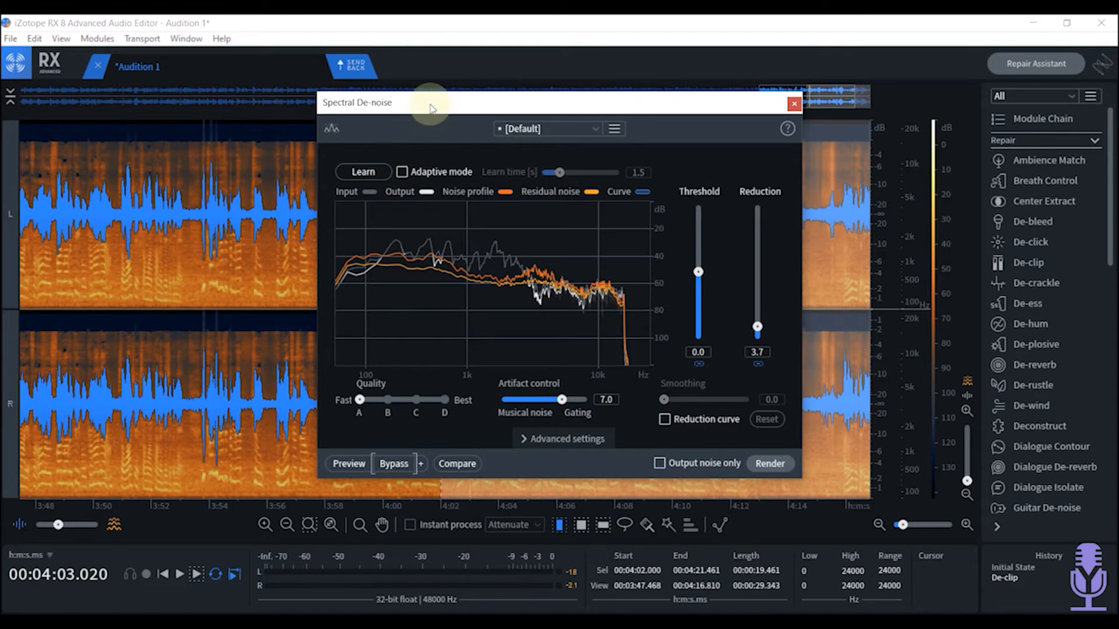
drag(425, 105, 662, 106)
drag(444, 254, 97, 256)
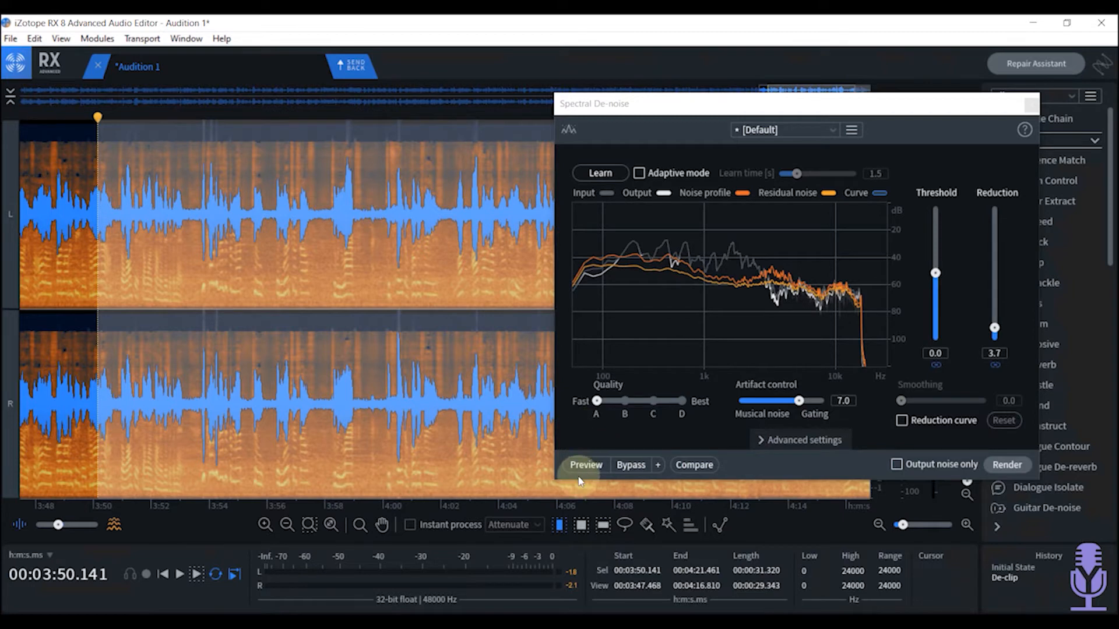
- Clear the selection, reposition the Spectral De-noise window, and place the playhead at about 3:56.6
click(282, 236)
click(244, 224)
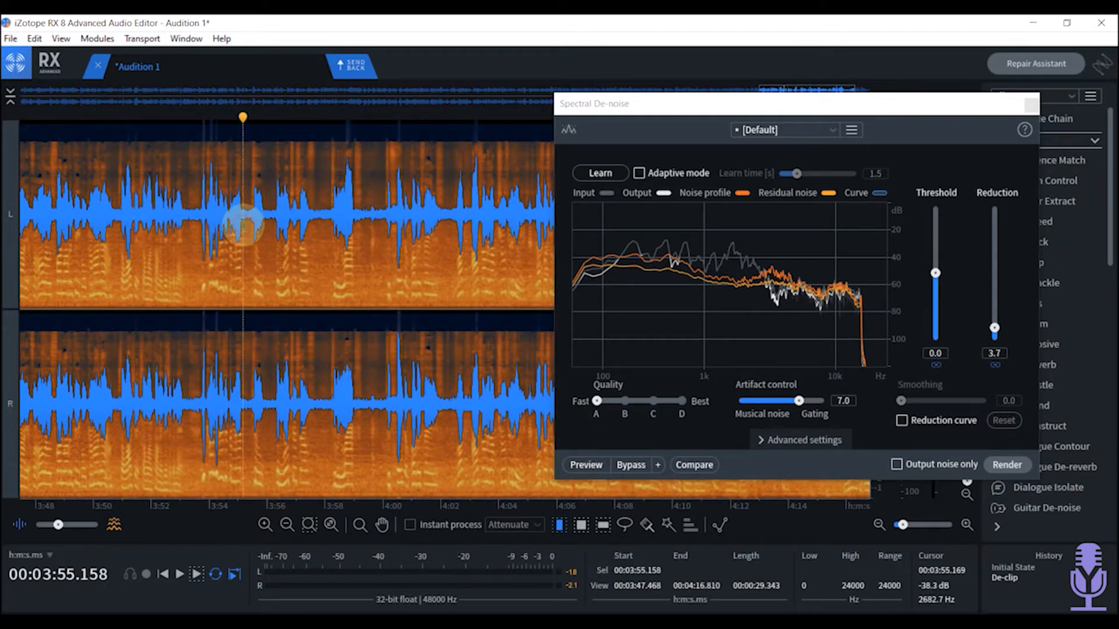
drag(701, 135, 601, 141)
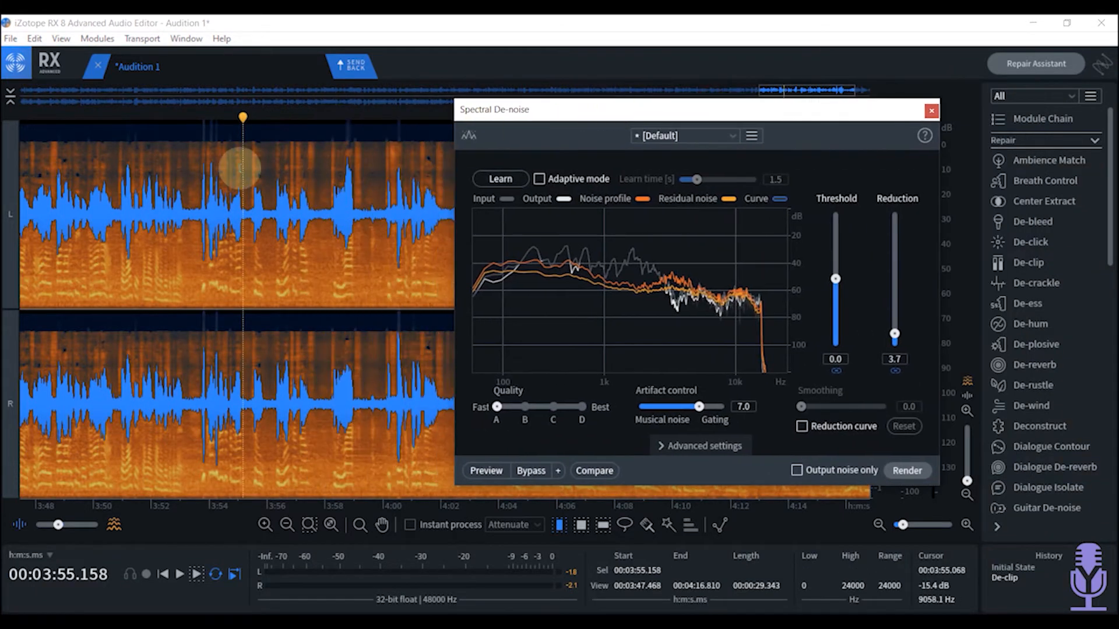
click(284, 359)
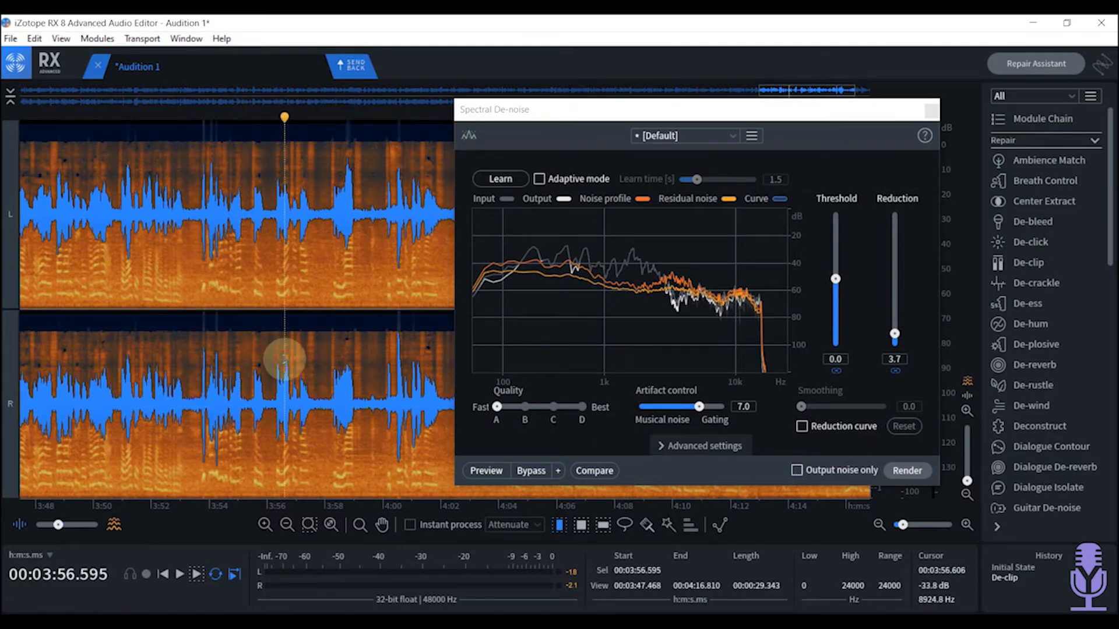
- Preview Spectral De-noise from the 3:58 playhead position and raise the reduction to 6.3
click(260, 276)
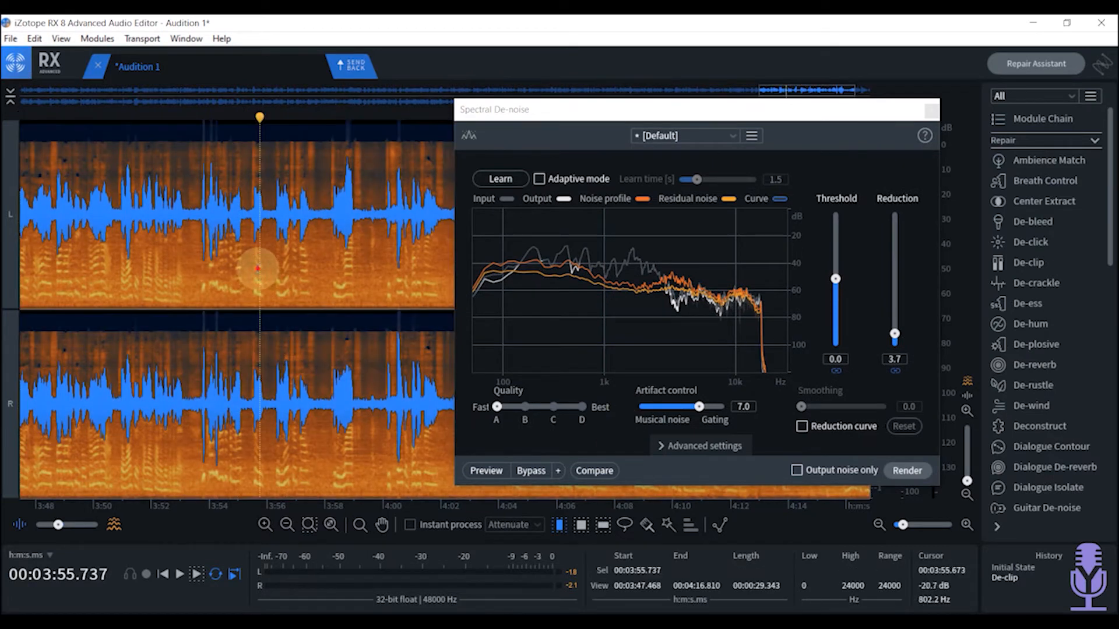
click(324, 131)
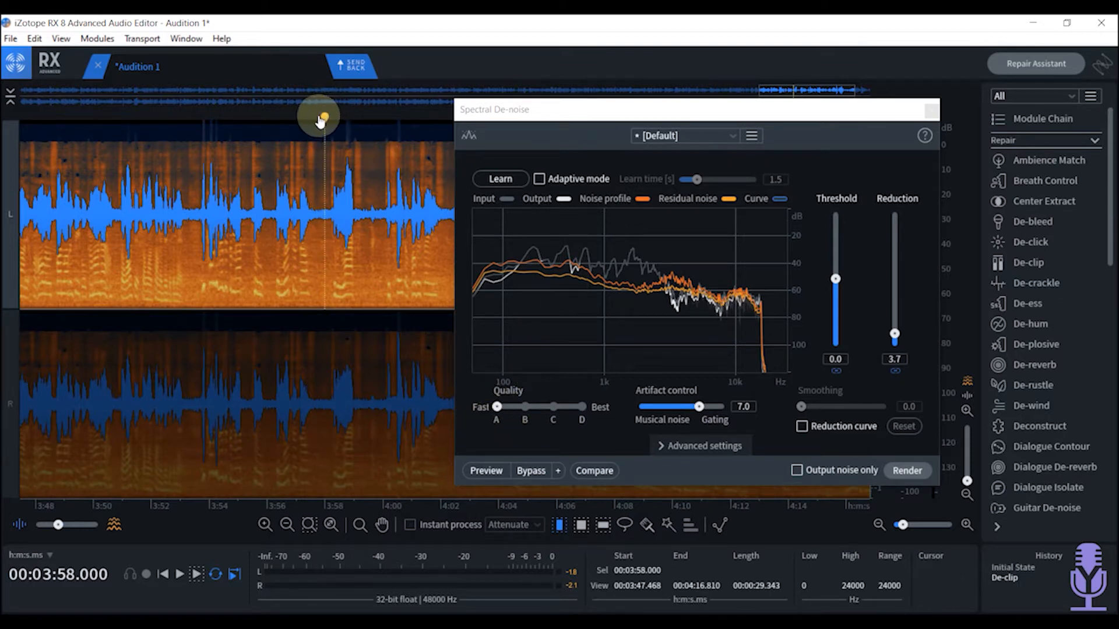
click(485, 471)
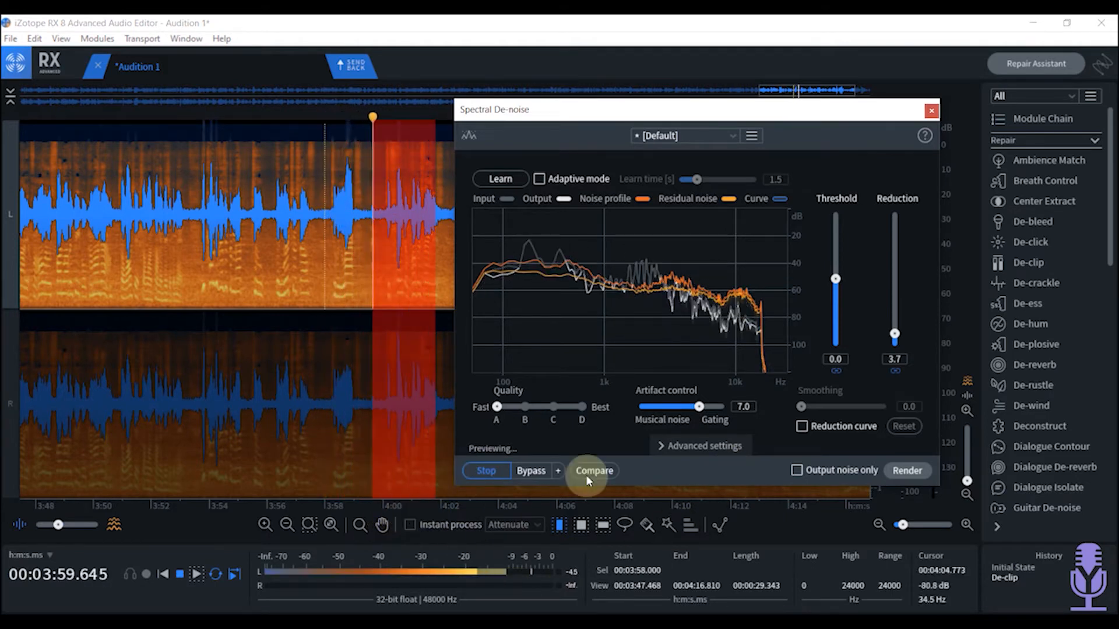
drag(898, 338, 897, 325)
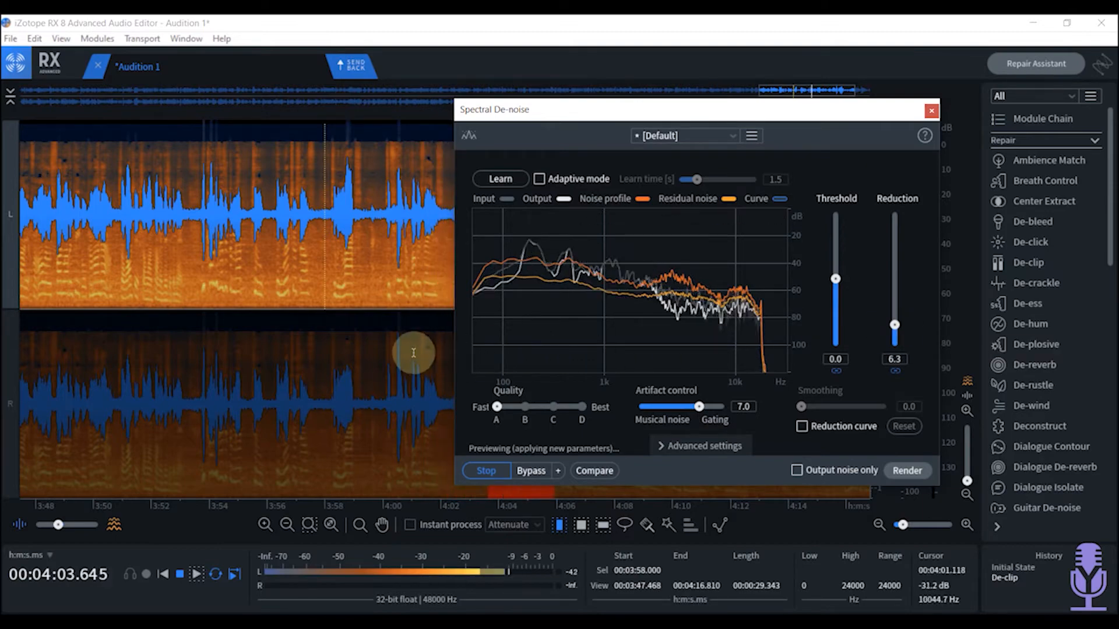
- Move the Spectral De-noise window off the previewed audio and compare the processed sound with the bypassed sound
drag(591, 113, 253, 111)
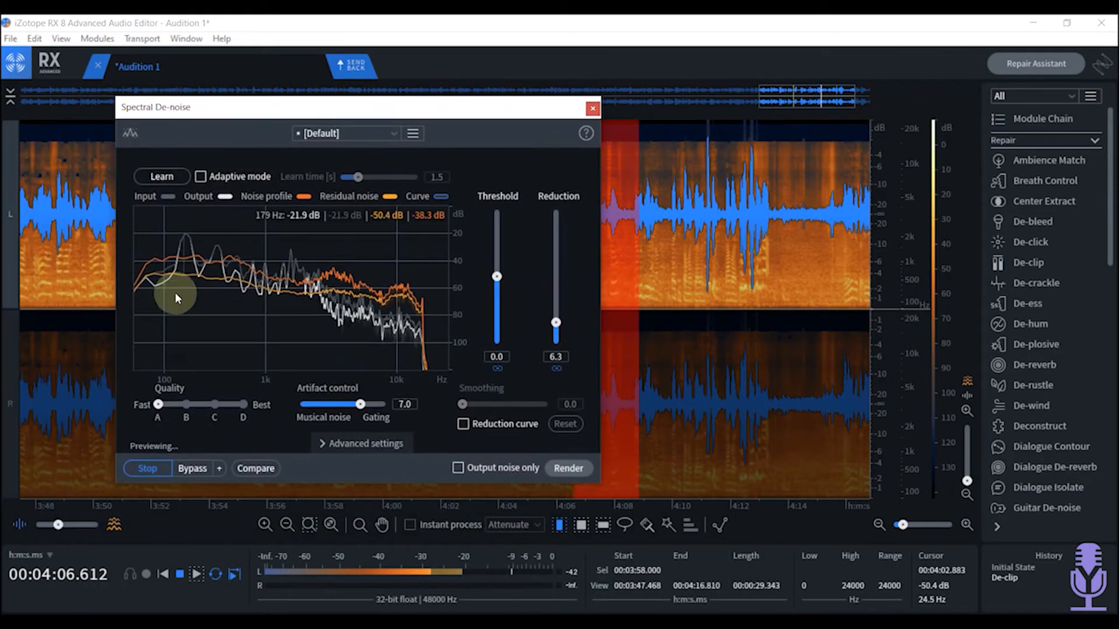
click(184, 470)
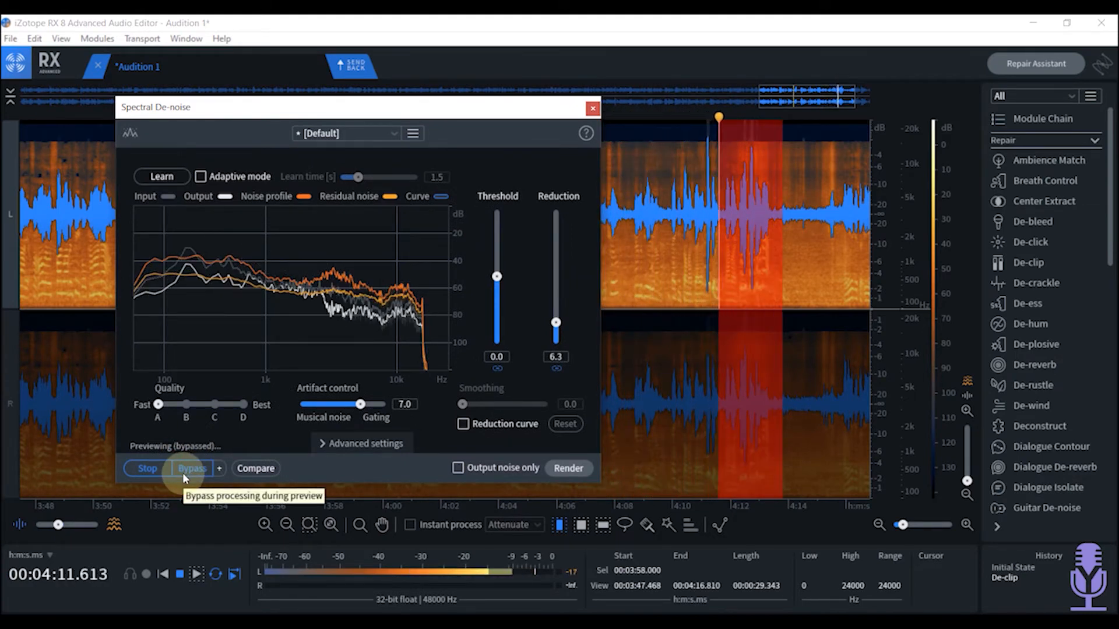
click(183, 474)
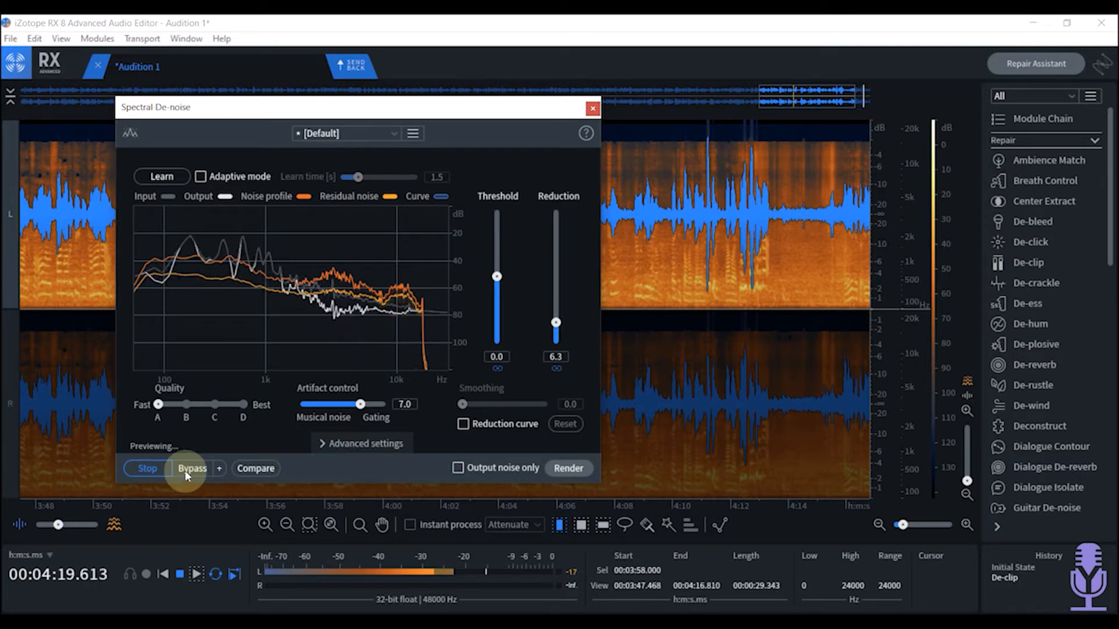
click(184, 471)
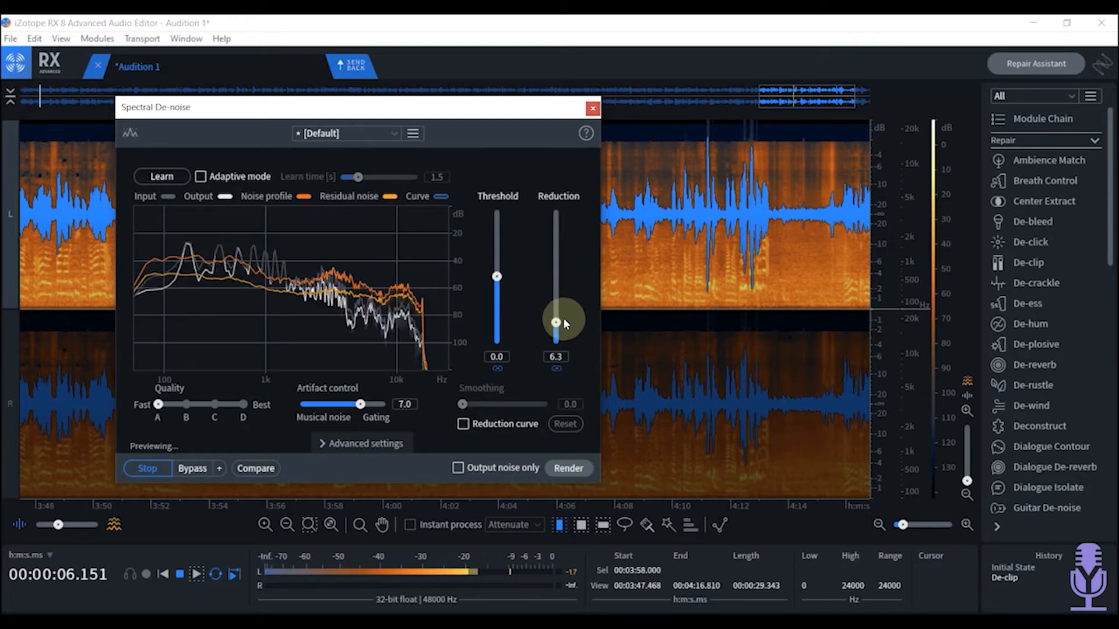
- Lower the reduction to 5.0, reactivate both channels with the cursor at about 4:08.6, and stop the preview
drag(556, 323, 555, 326)
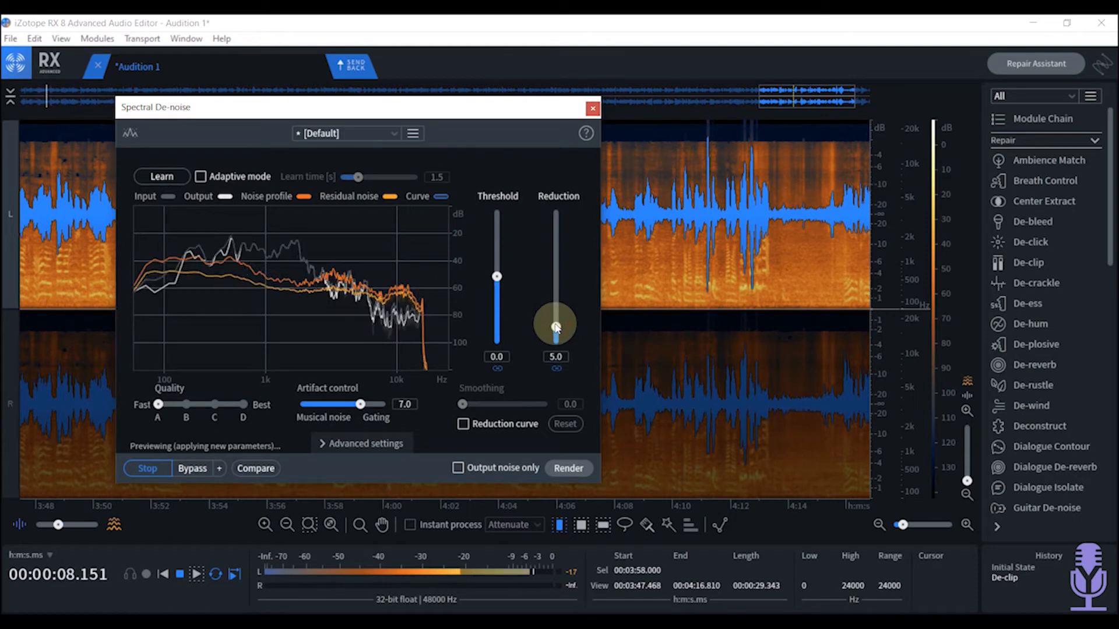
click(632, 328)
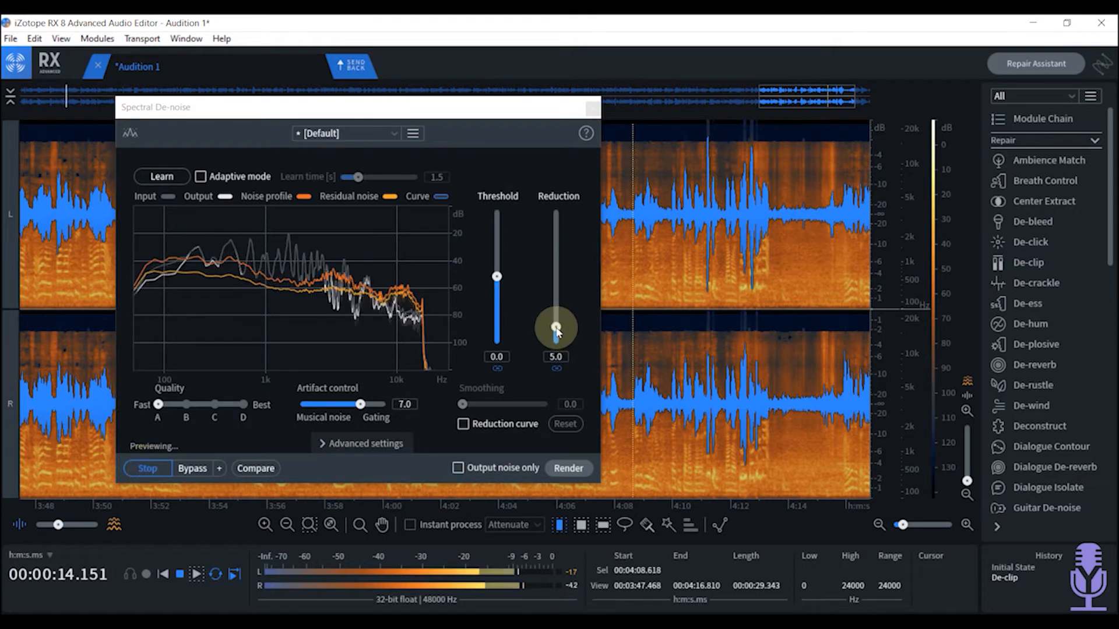
click(193, 467)
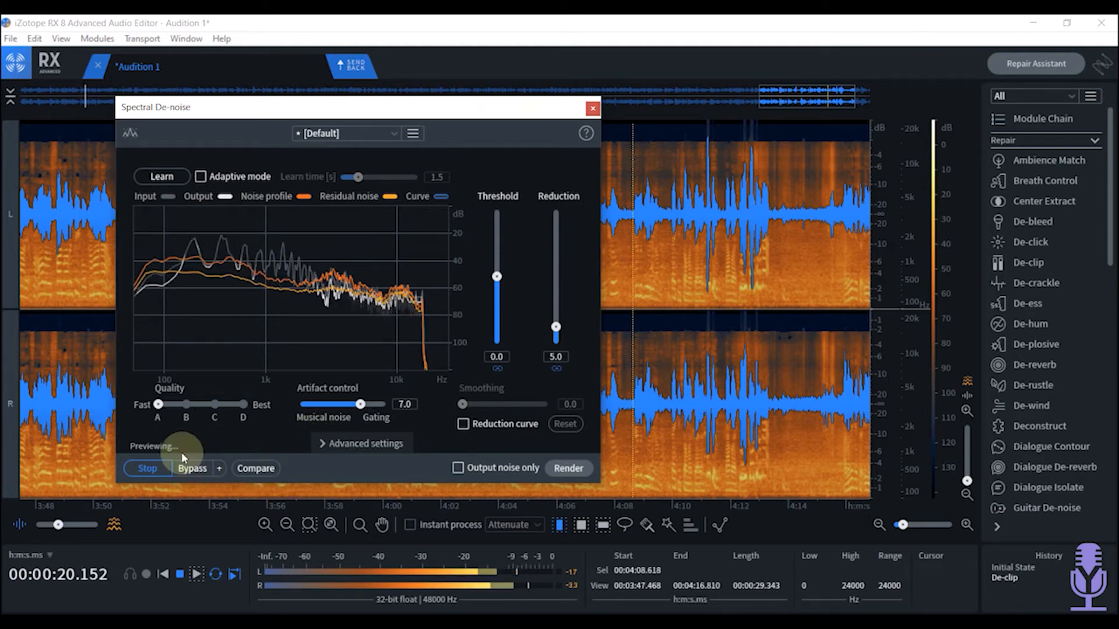
click(147, 468)
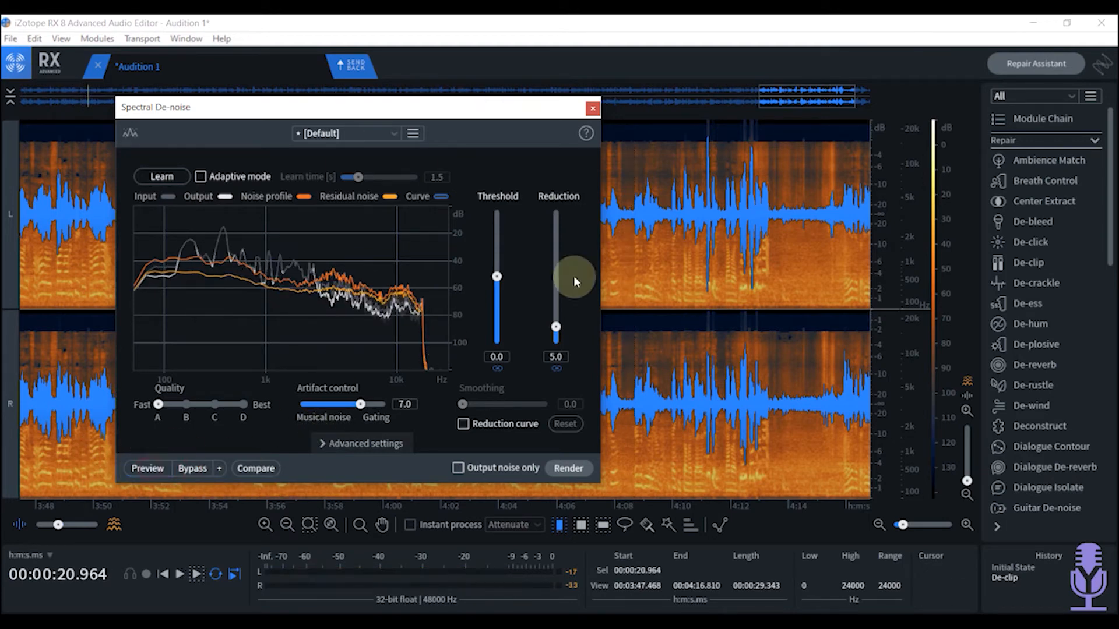
- Preview Spectral De-noise in Adaptive mode with the reduction at 5.9, comparing it with the bypassed sound
click(200, 176)
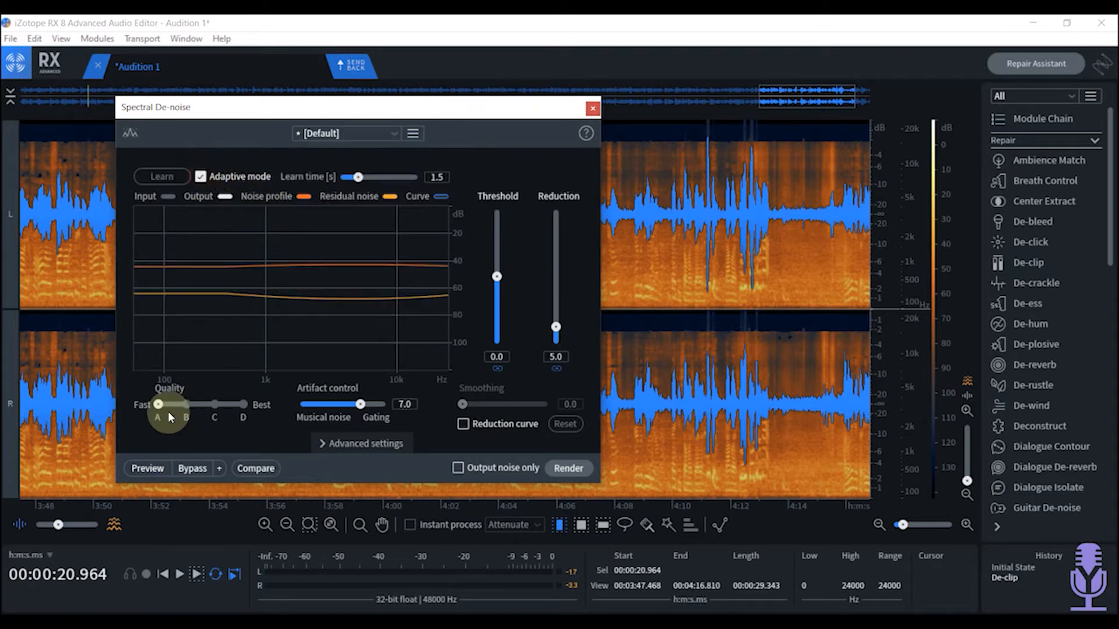
click(145, 470)
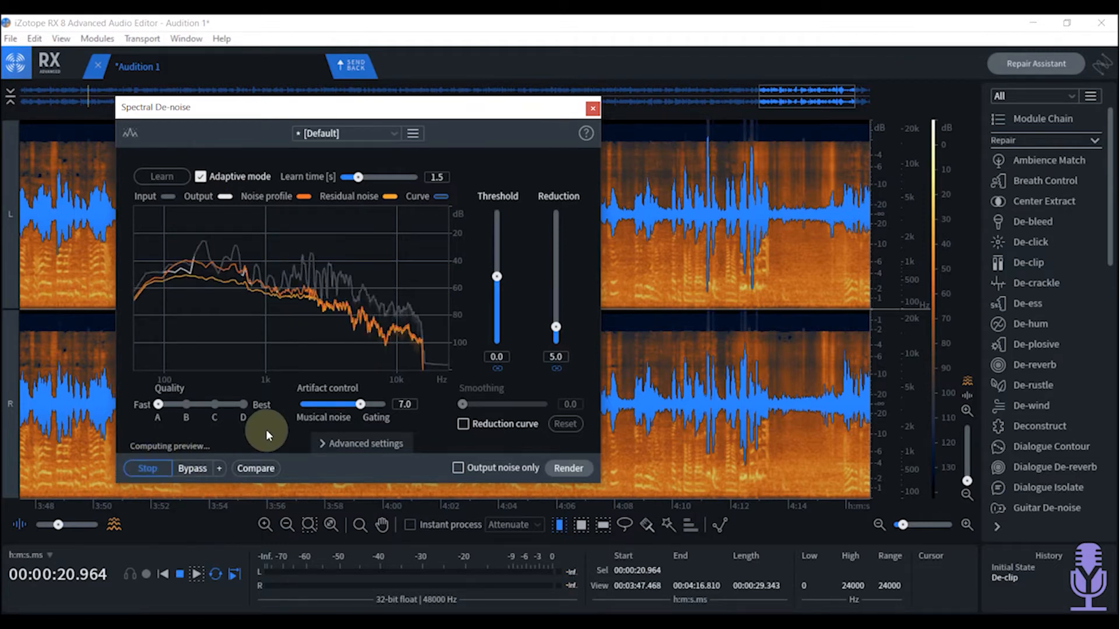
mouse_move(738, 622)
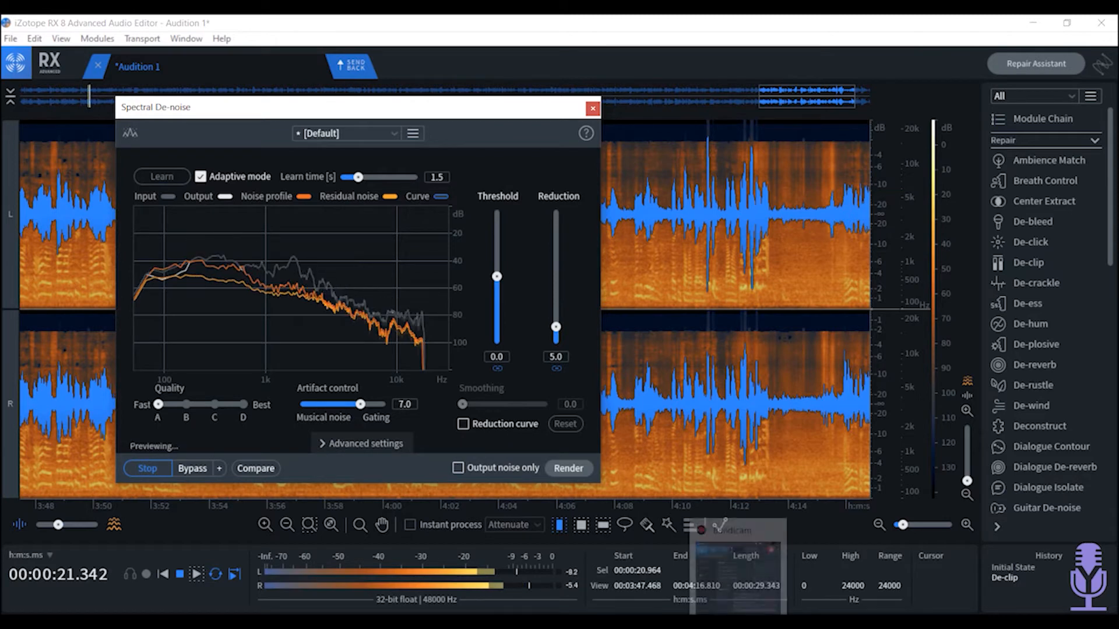
click(558, 328)
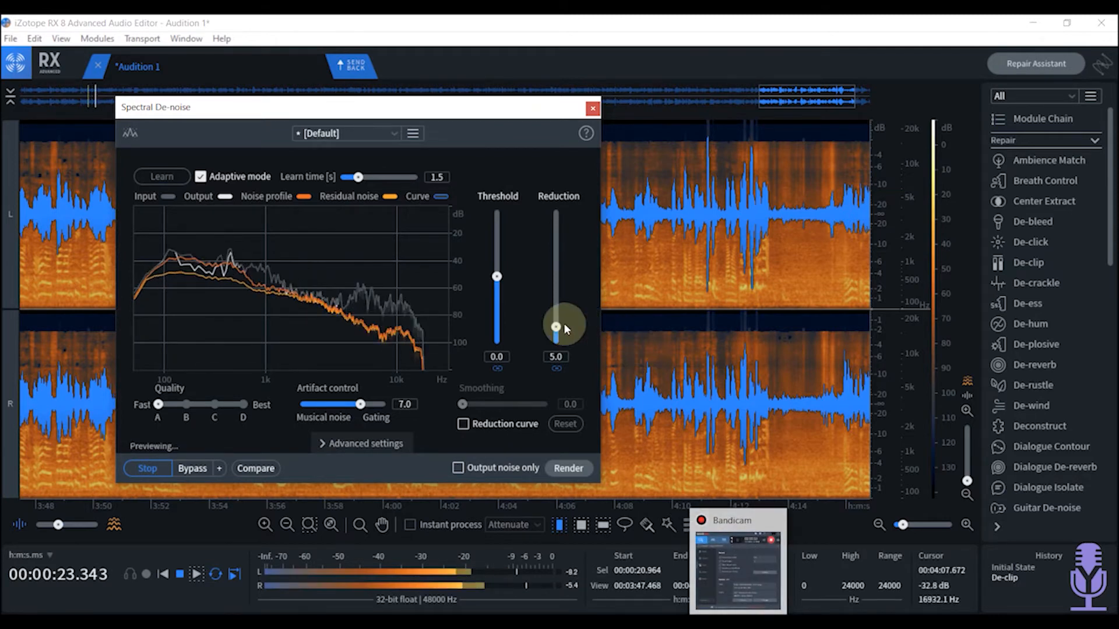
drag(558, 331, 558, 328)
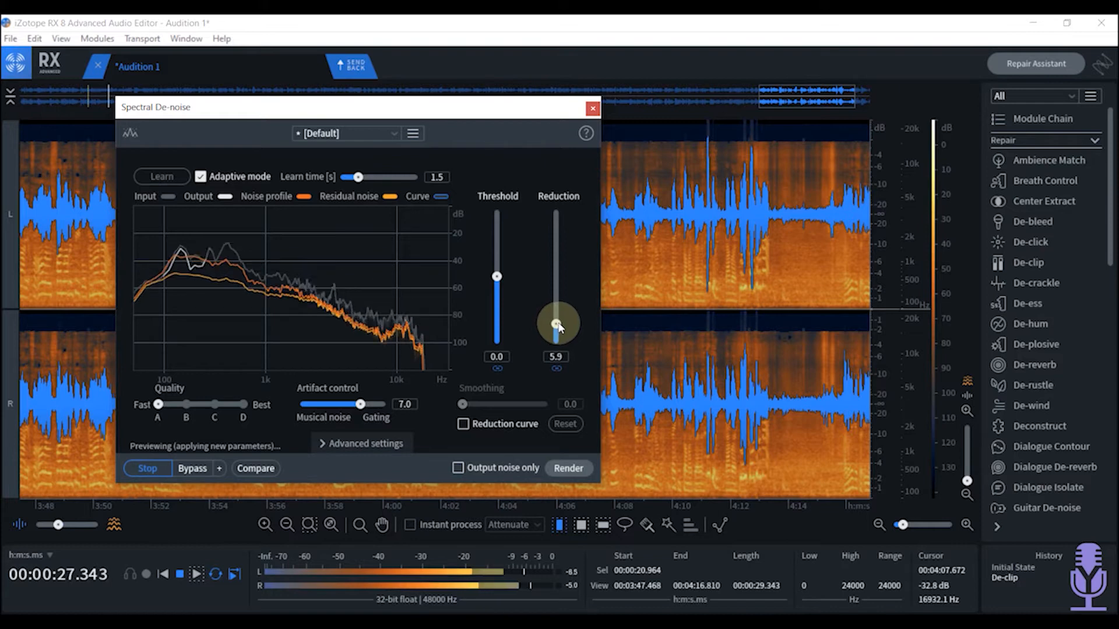
click(195, 475)
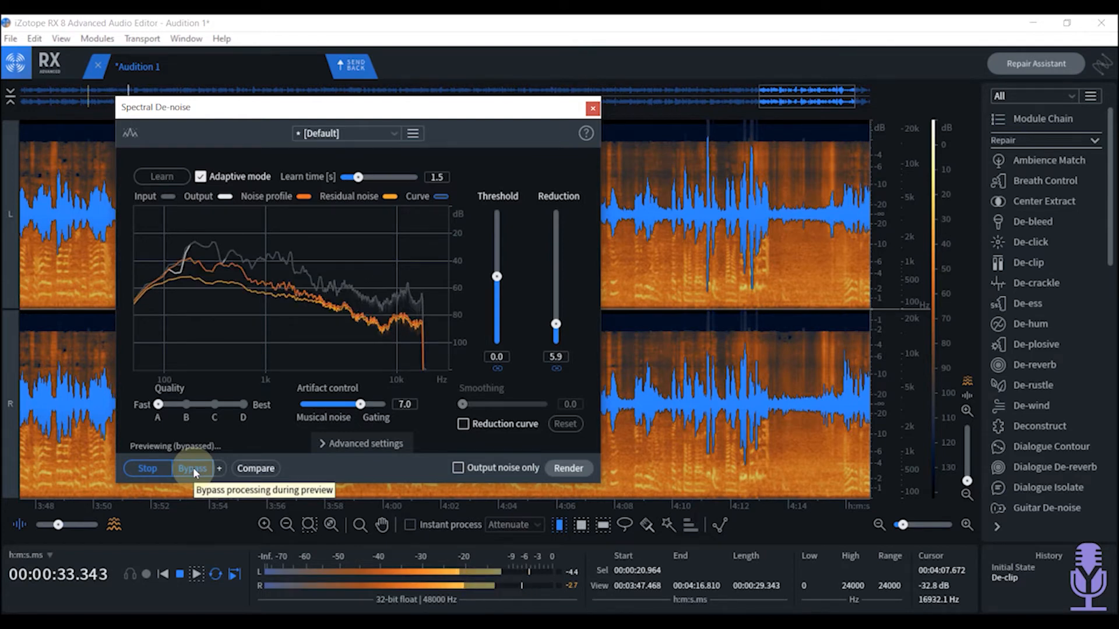
click(195, 470)
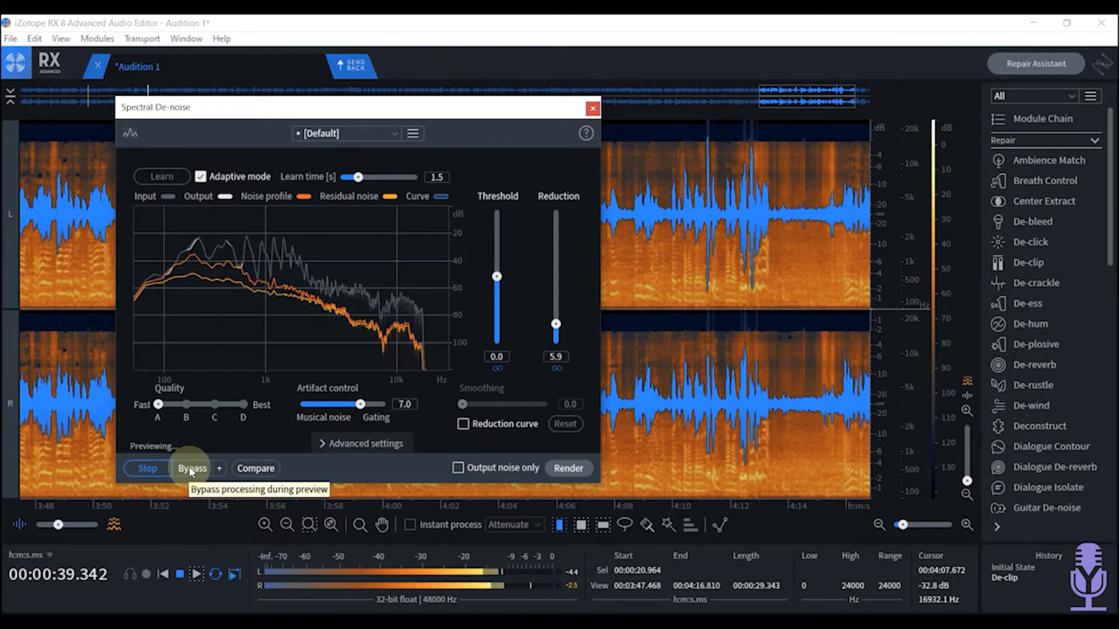
- Set the reduction to 5.0 while listening to the noise output only, and switch back to the full output
click(458, 469)
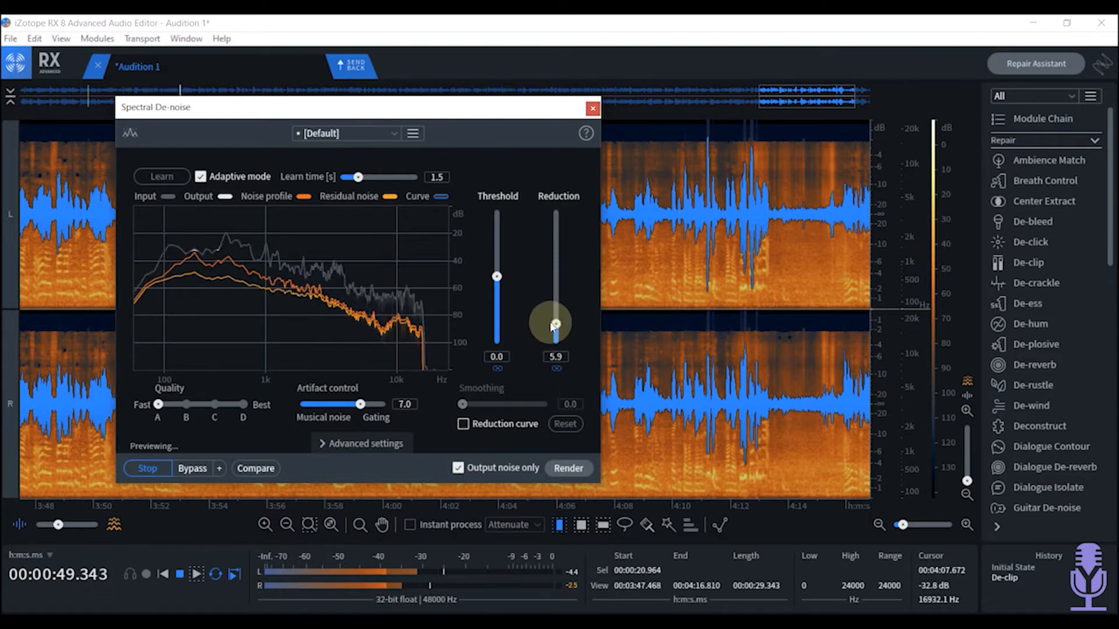
drag(557, 325, 558, 328)
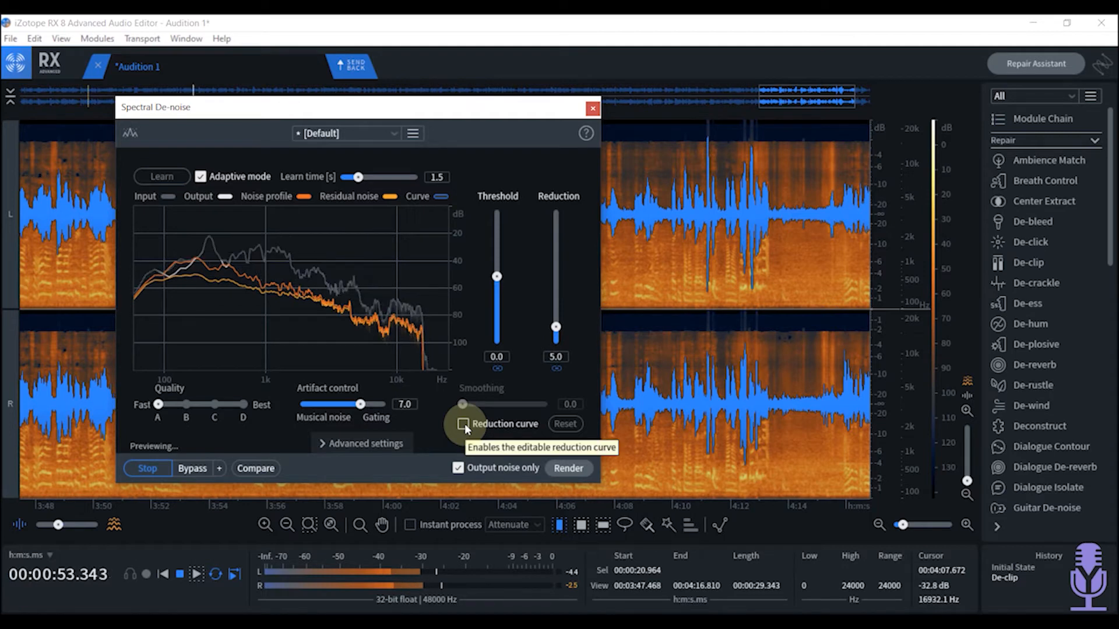
click(459, 468)
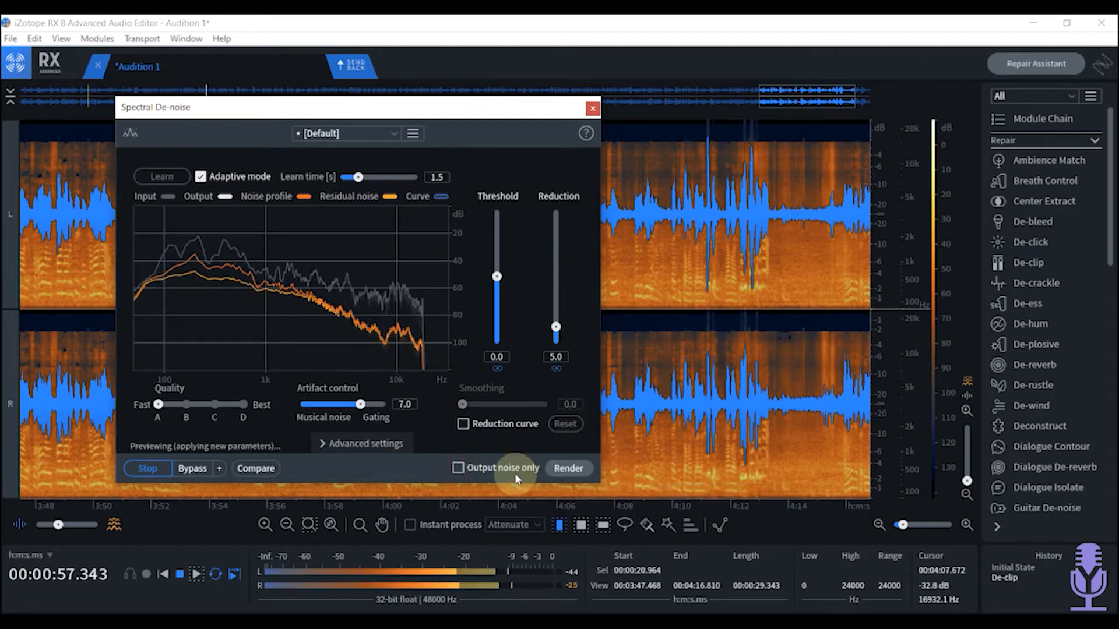
- Set the Spectral De-noise threshold to 1.1 and check the removed sound with a temporary noise-only output
click(497, 276)
drag(496, 277, 496, 265)
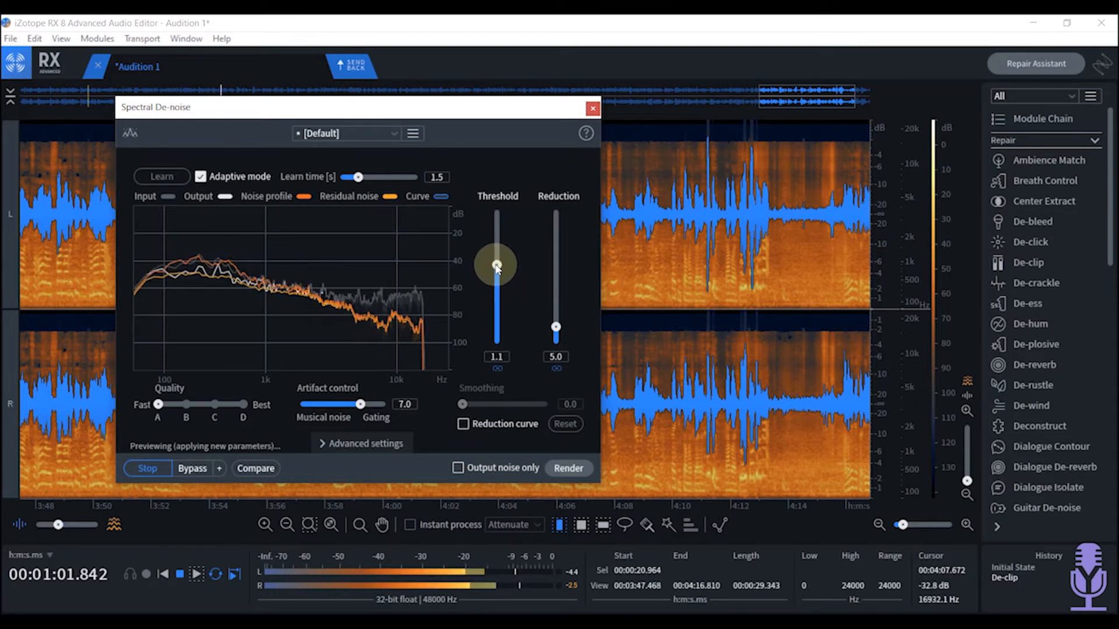
click(459, 468)
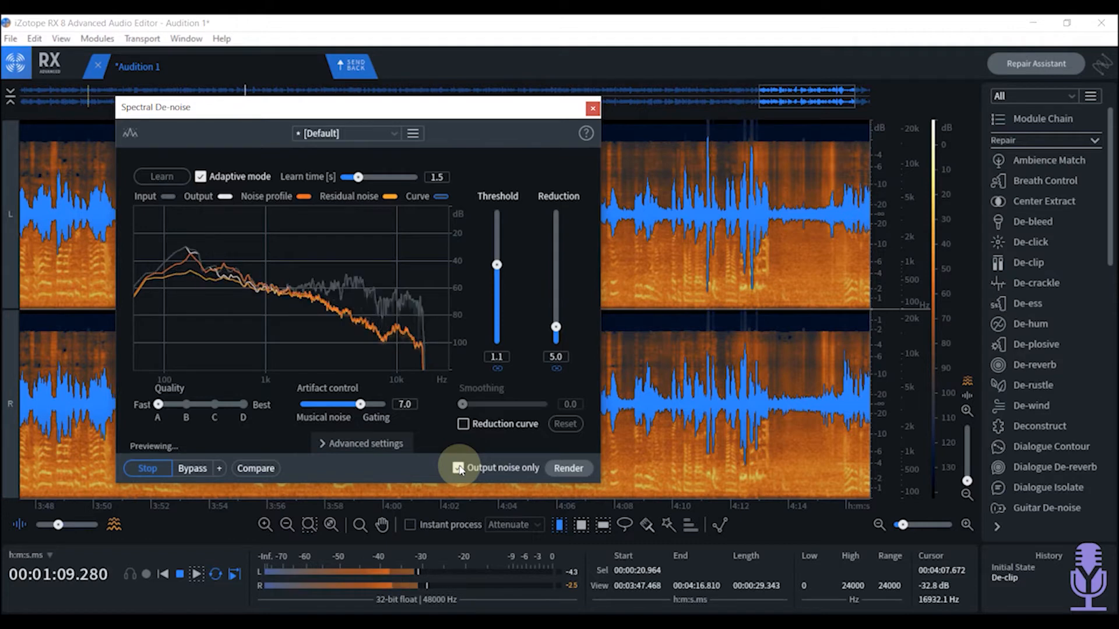
click(459, 468)
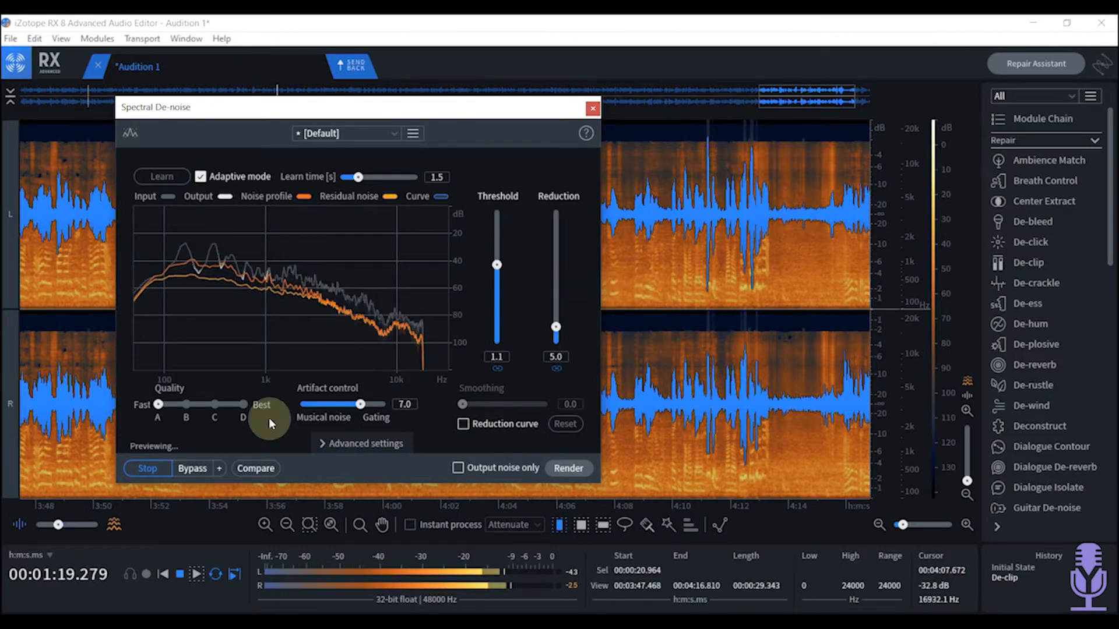
- Stop the preview, render Spectral De-noise on the whole recording, and close the module
click(147, 470)
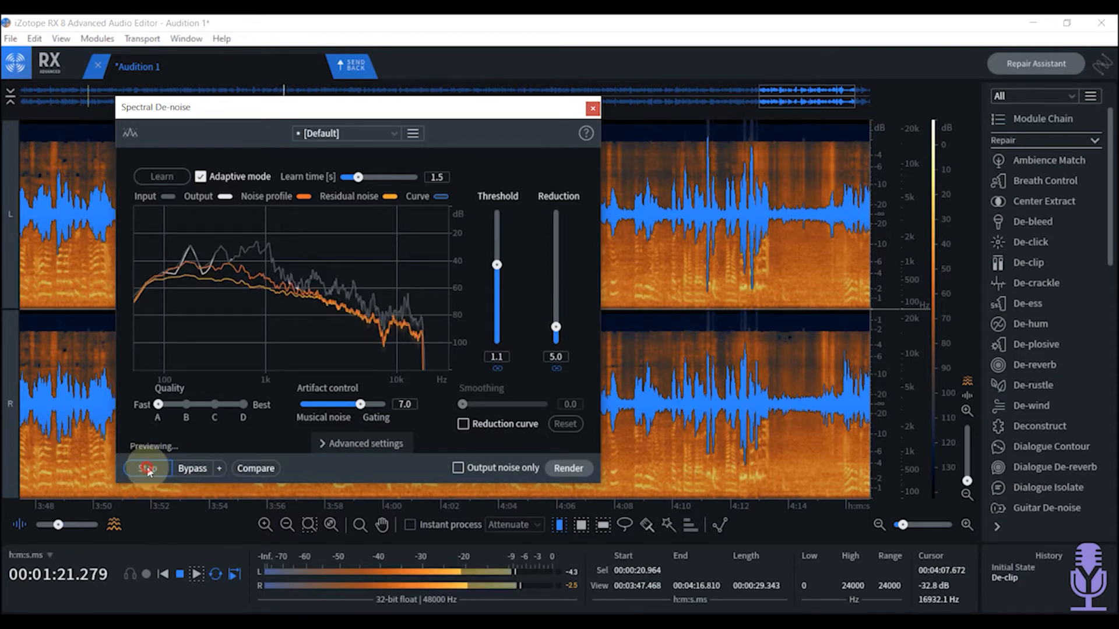
click(570, 469)
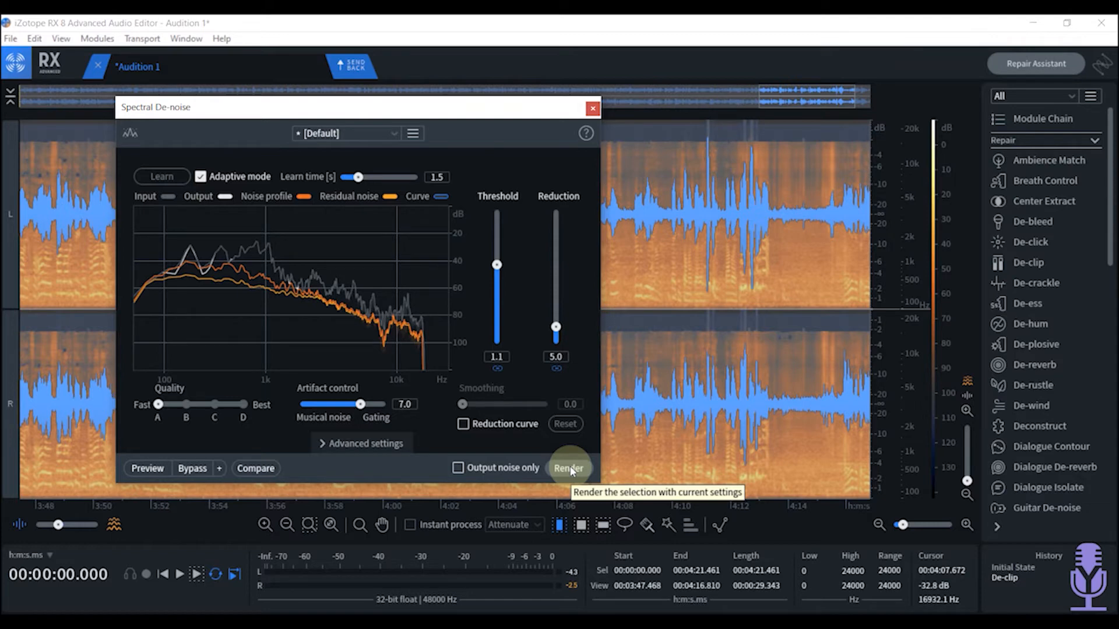
click(571, 470)
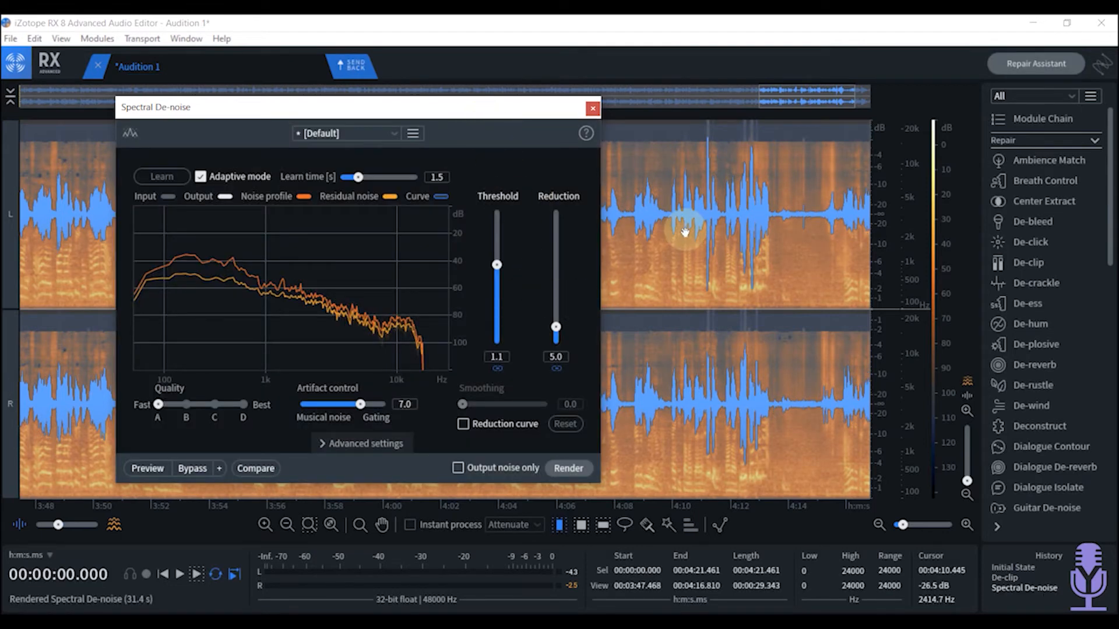
click(593, 109)
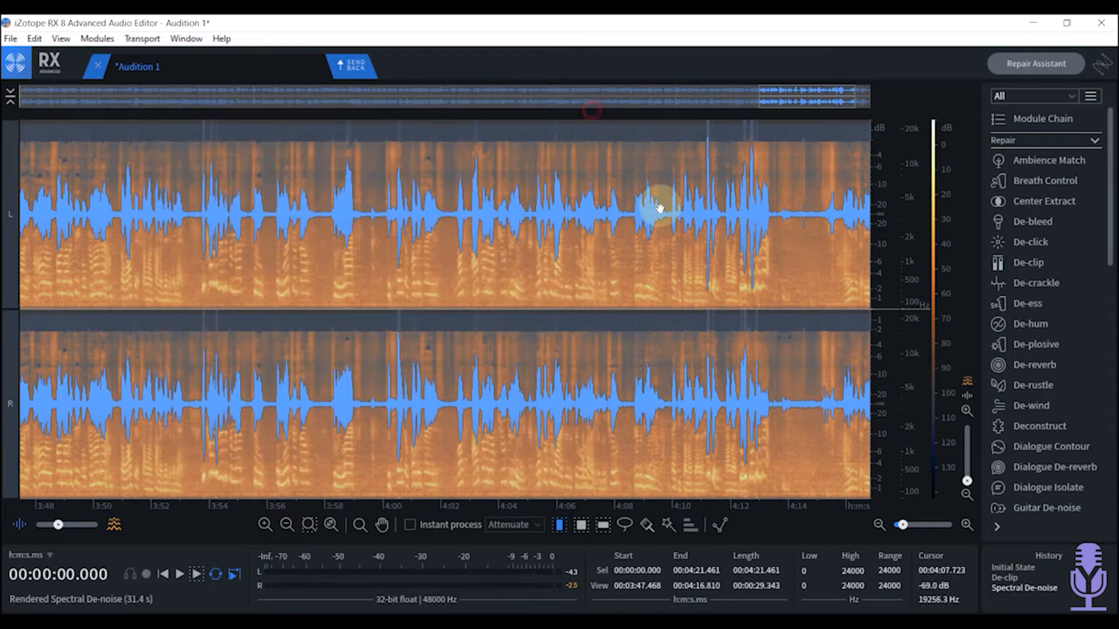
- Compare the De-clip and Spectral De-noise history states twice, ending on the Spectral De-noise state
click(997, 579)
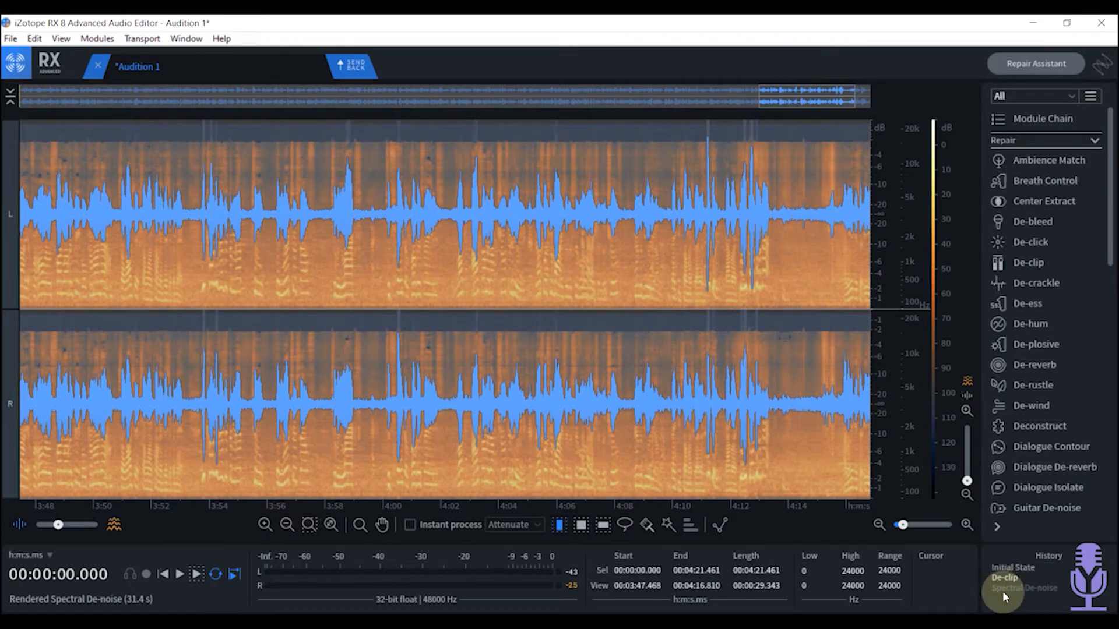
click(1009, 590)
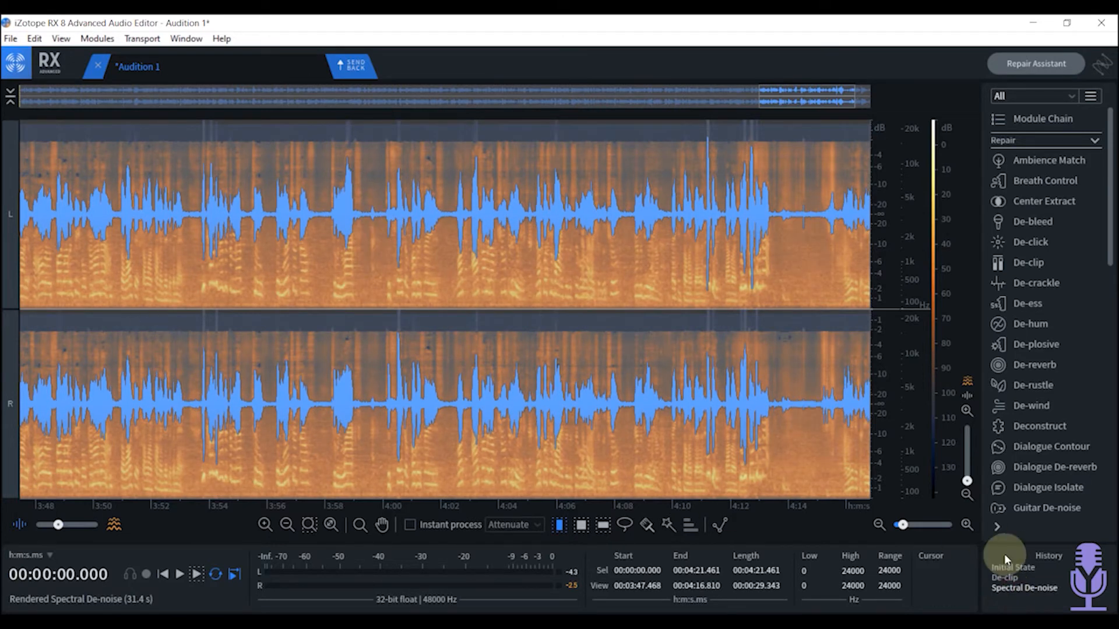
click(1004, 579)
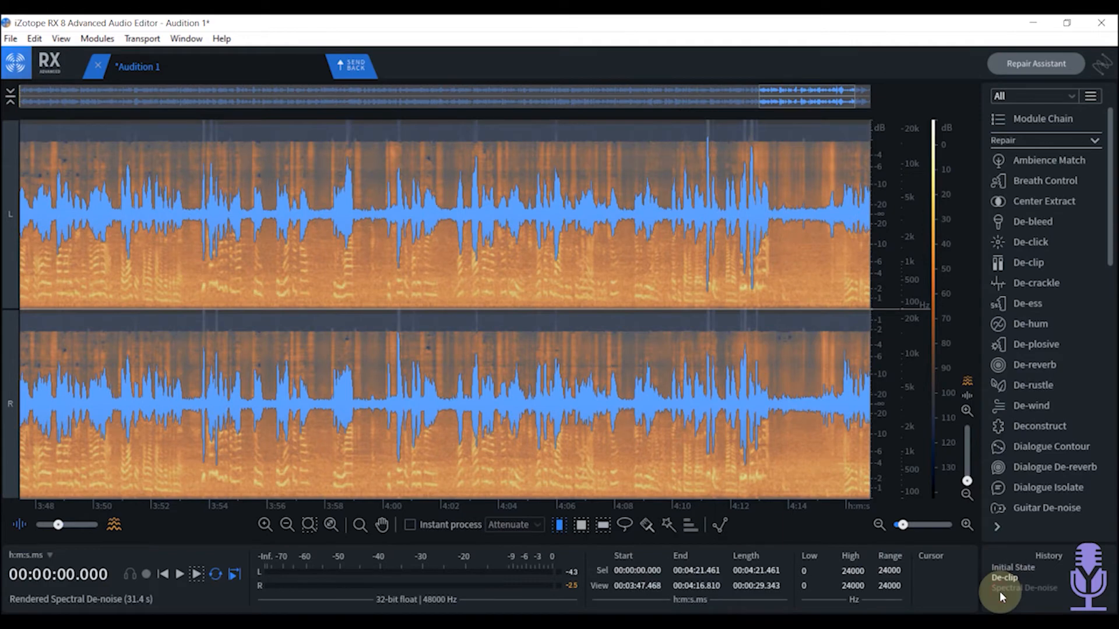
click(999, 590)
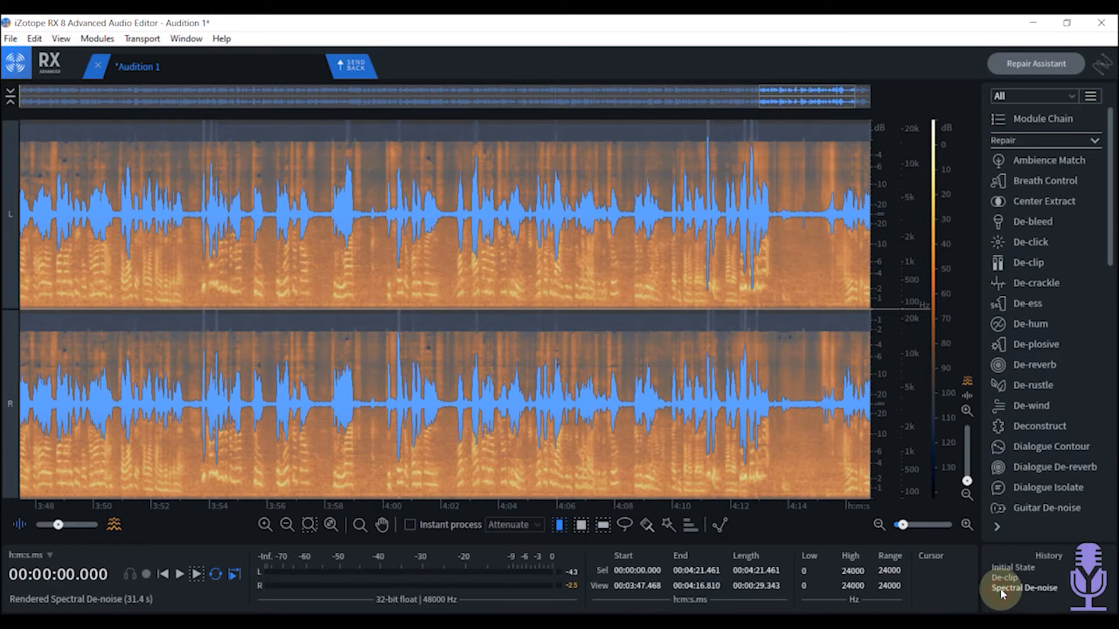
- Clear the selection and play the denoised audio from about 3:58.3, stopping at about 4:05.6
click(343, 217)
click(333, 218)
key(space)
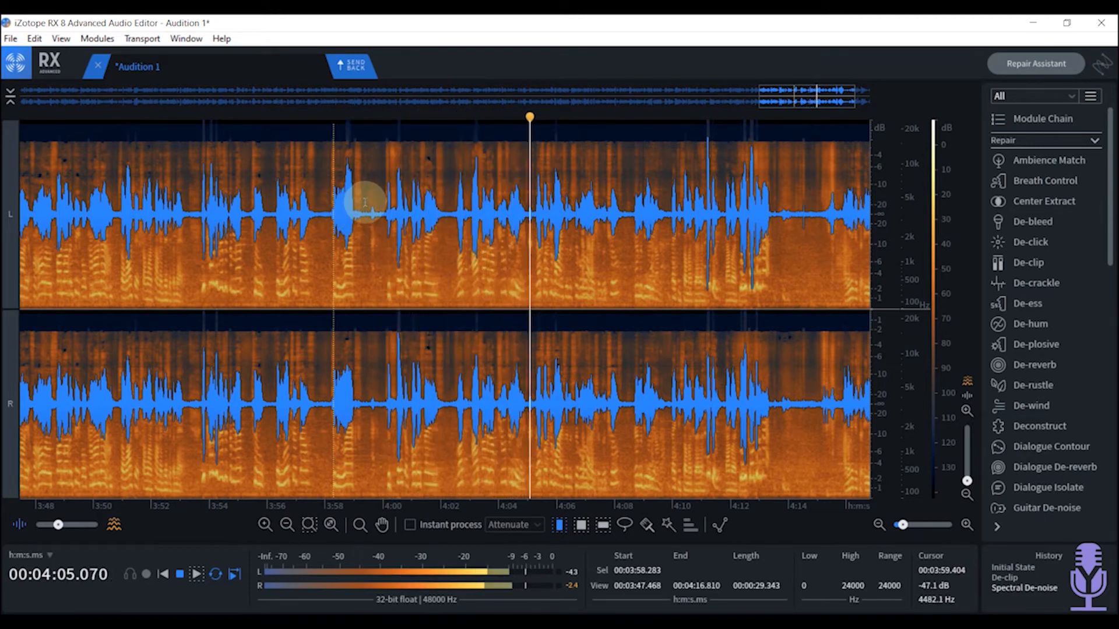
key(space)
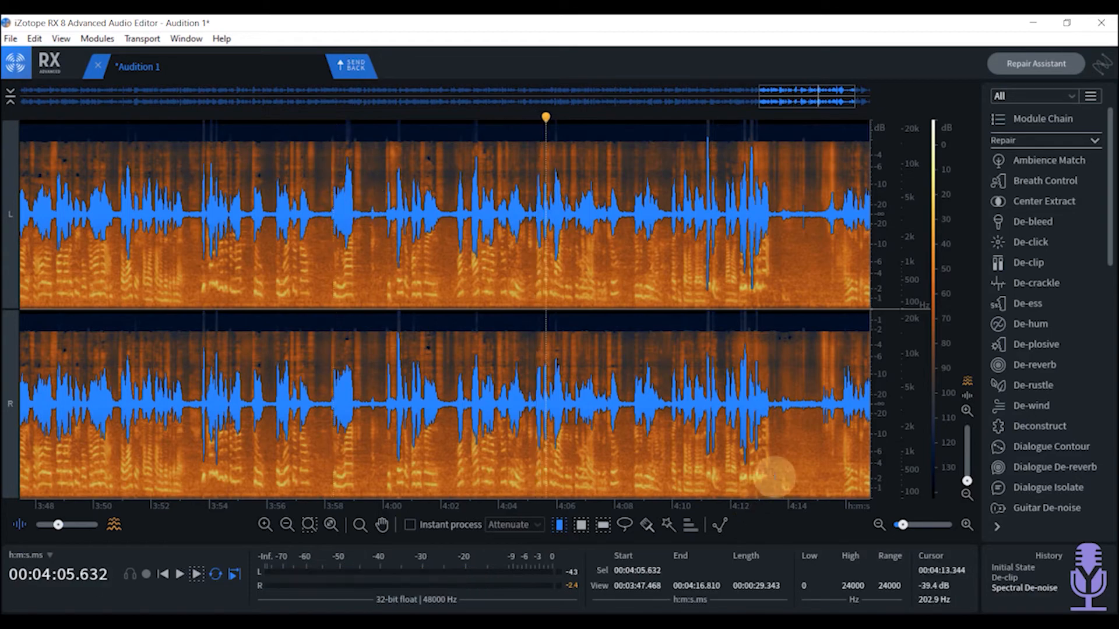
- Compare the De-clip and Spectral De-noise history states again, ending on Spectral De-noise with the selection cleared at about 4:13
click(999, 580)
click(798, 470)
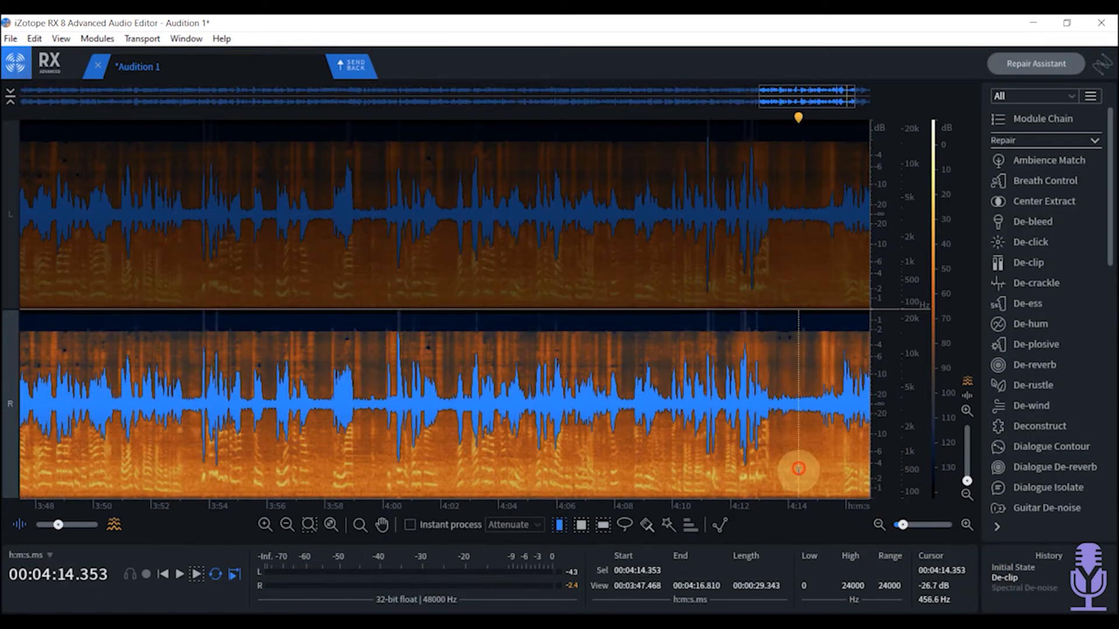
click(740, 310)
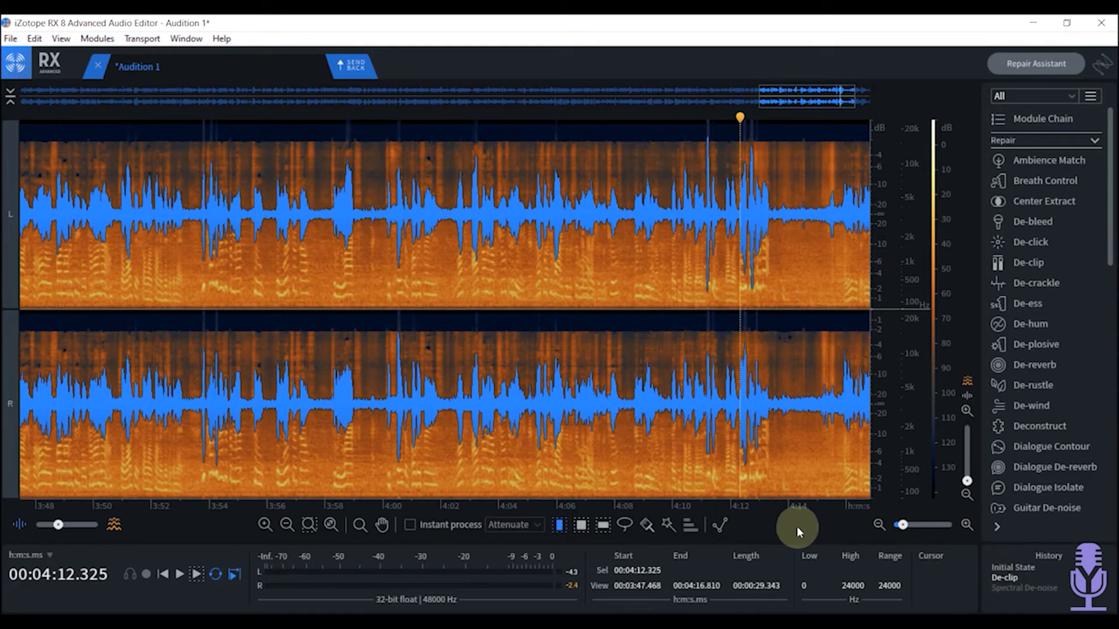
click(1004, 589)
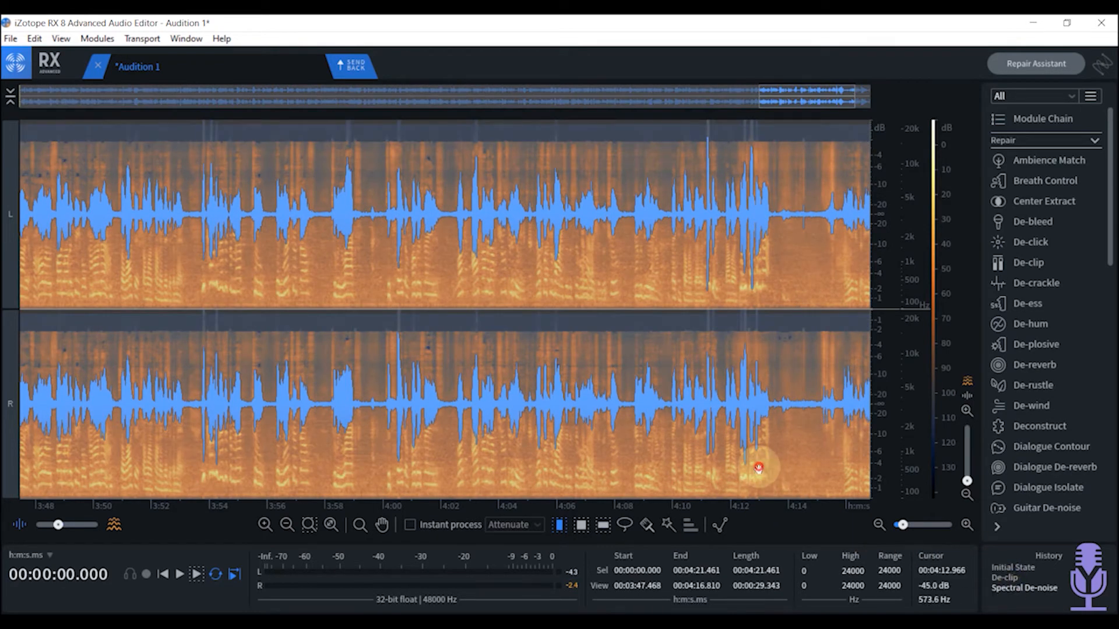
click(757, 462)
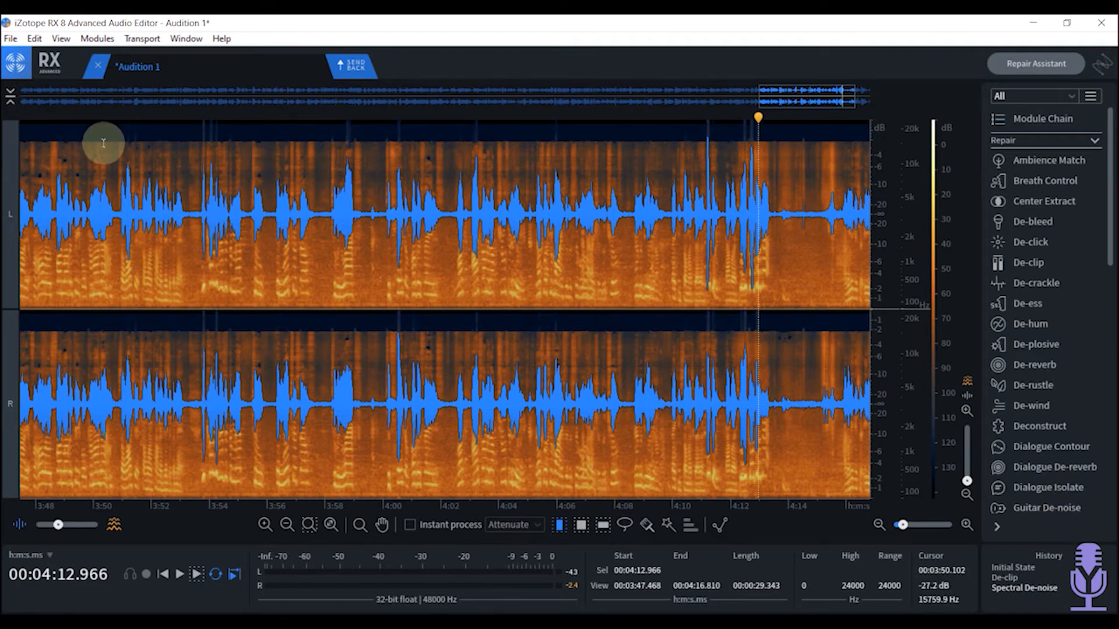
- Send the repaired audio back to Adobe Audition and apply it with RX 8 Connect in the first effects slot
click(362, 72)
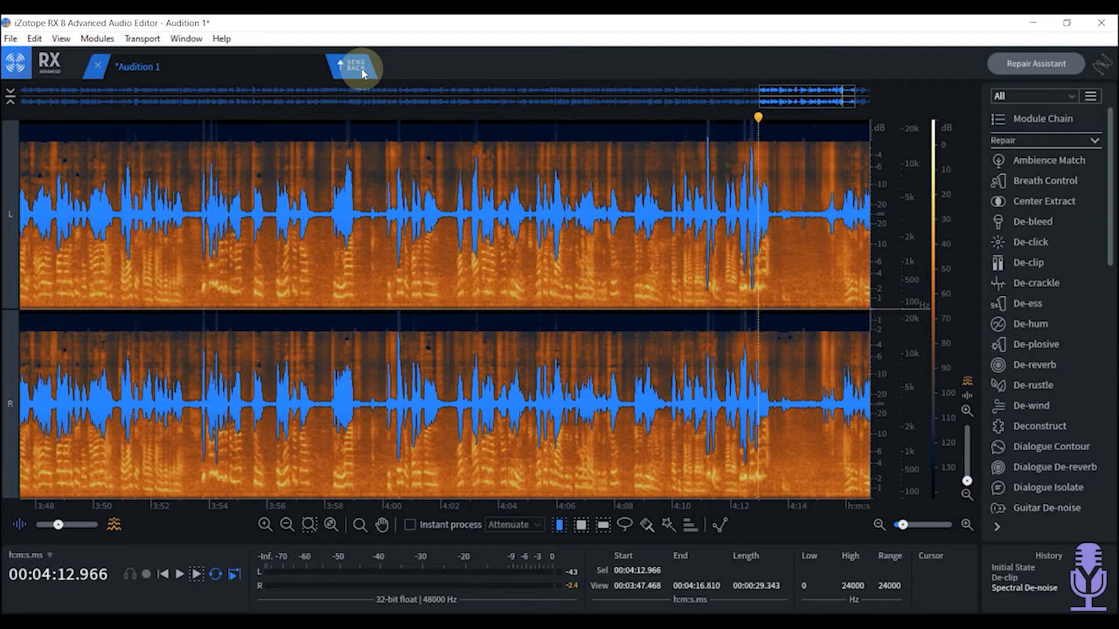
click(361, 68)
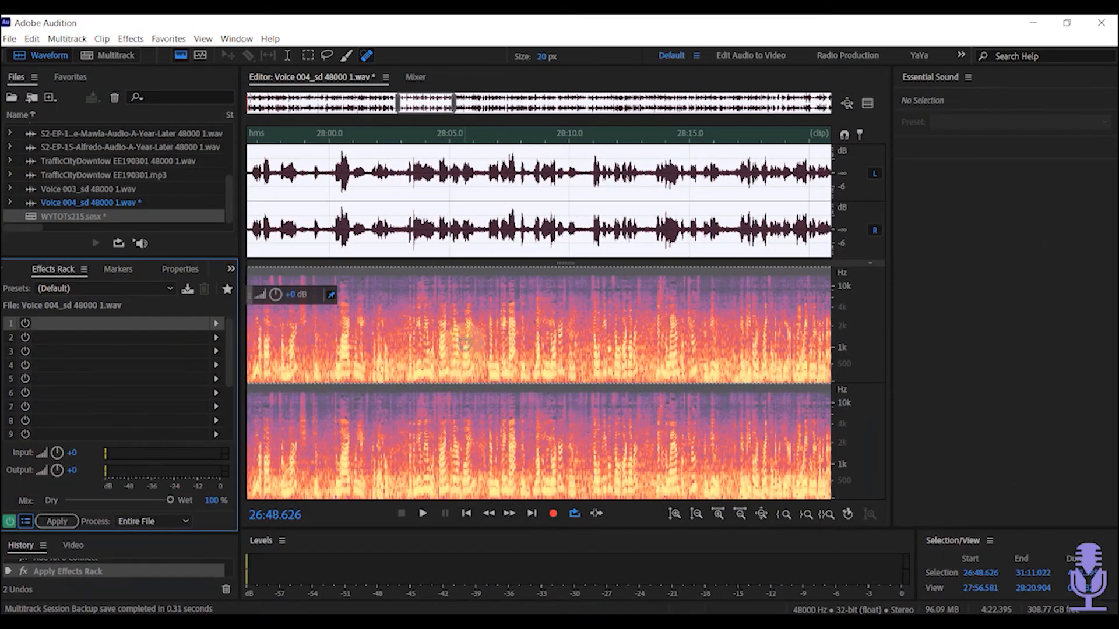
click(215, 325)
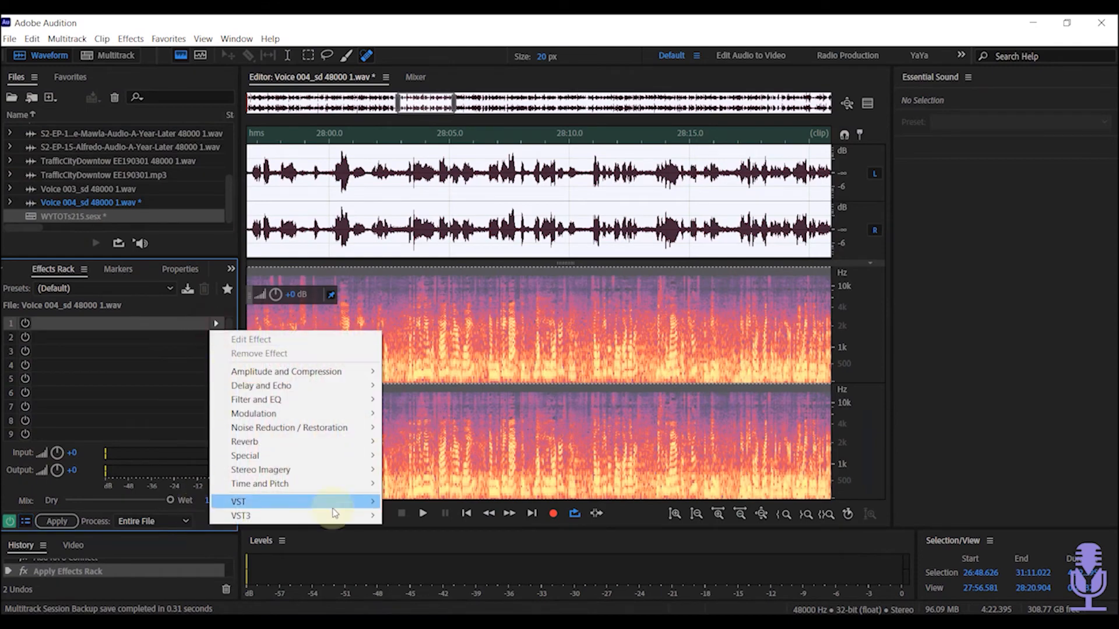
mouse_move(326, 515)
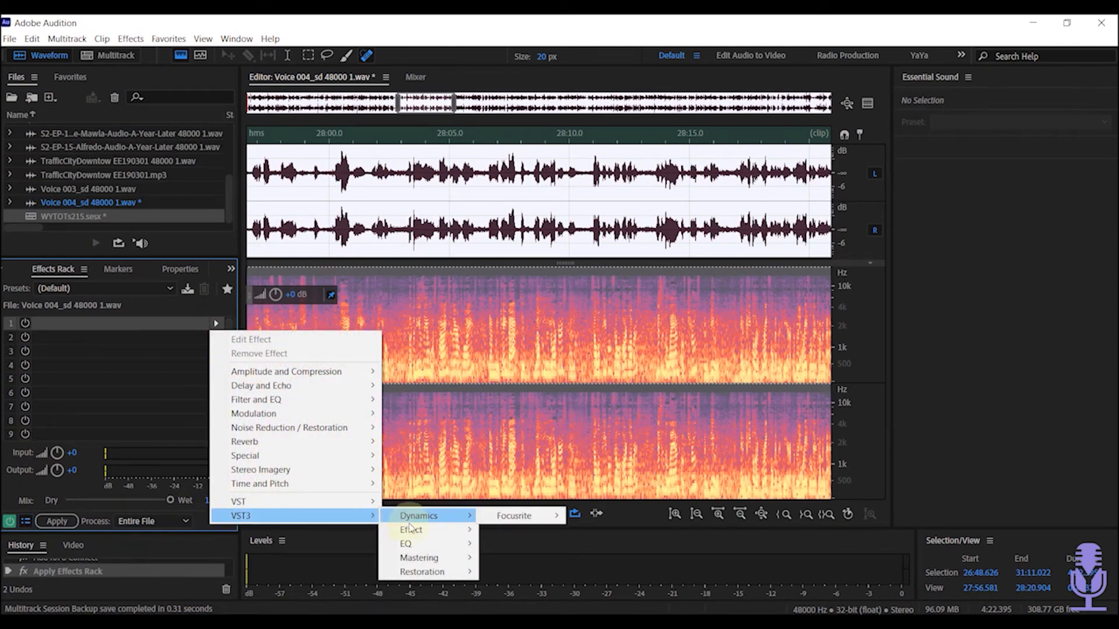
mouse_move(440, 574)
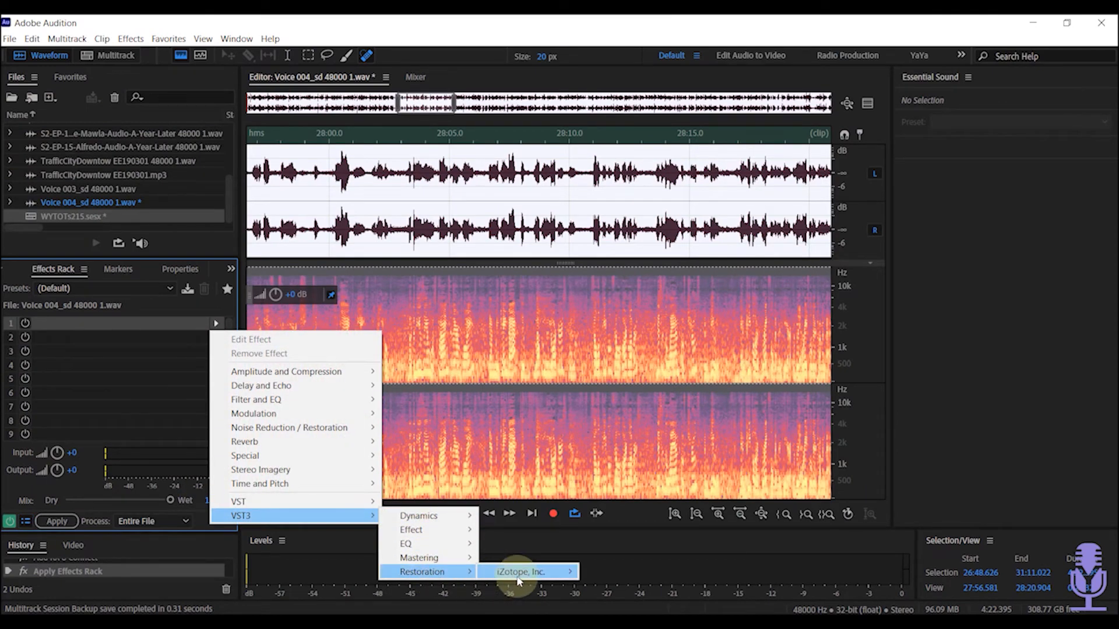
mouse_move(525, 573)
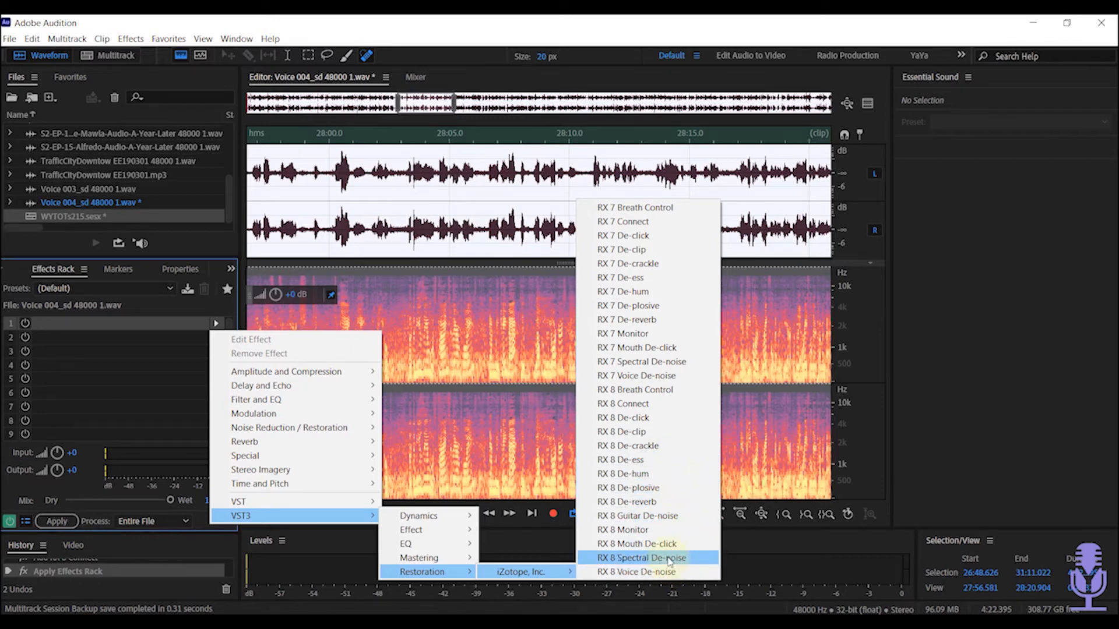
click(625, 403)
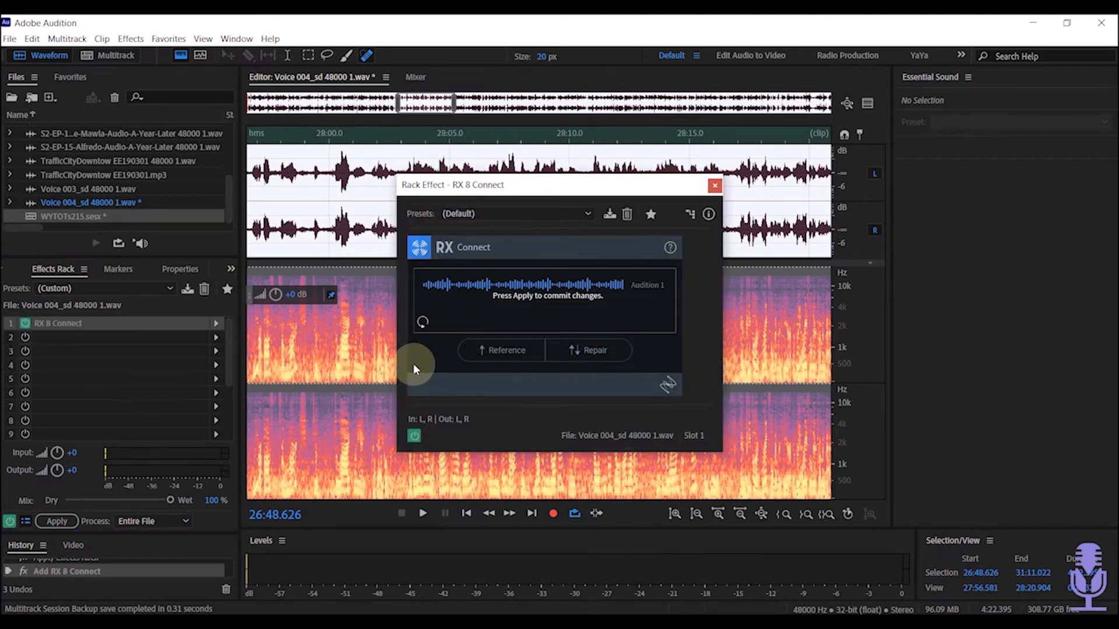
click(57, 522)
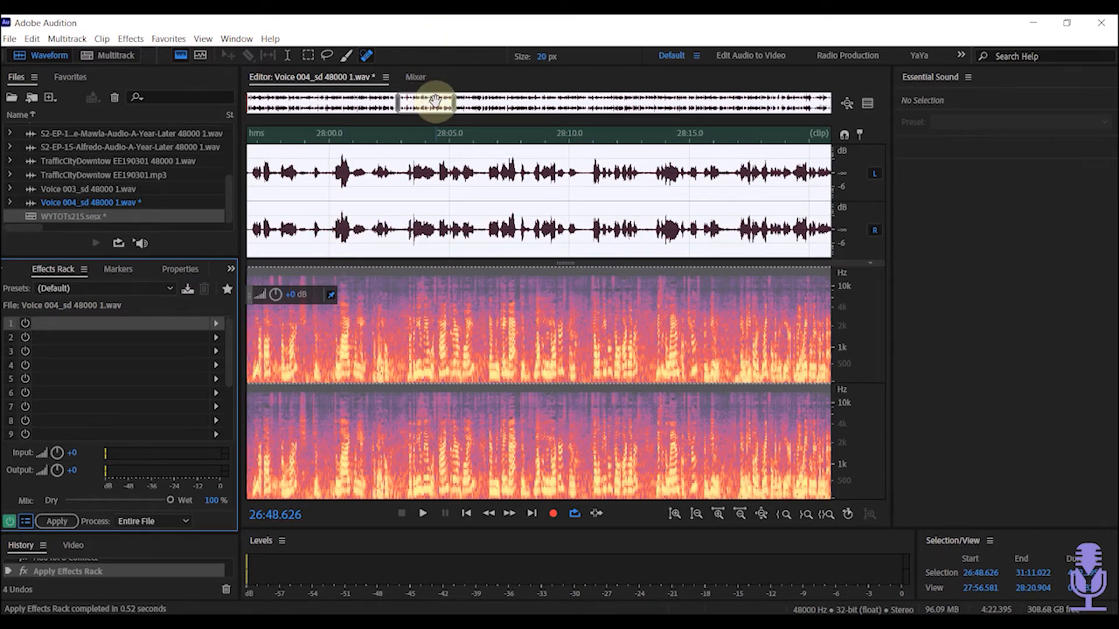
drag(436, 101, 268, 100)
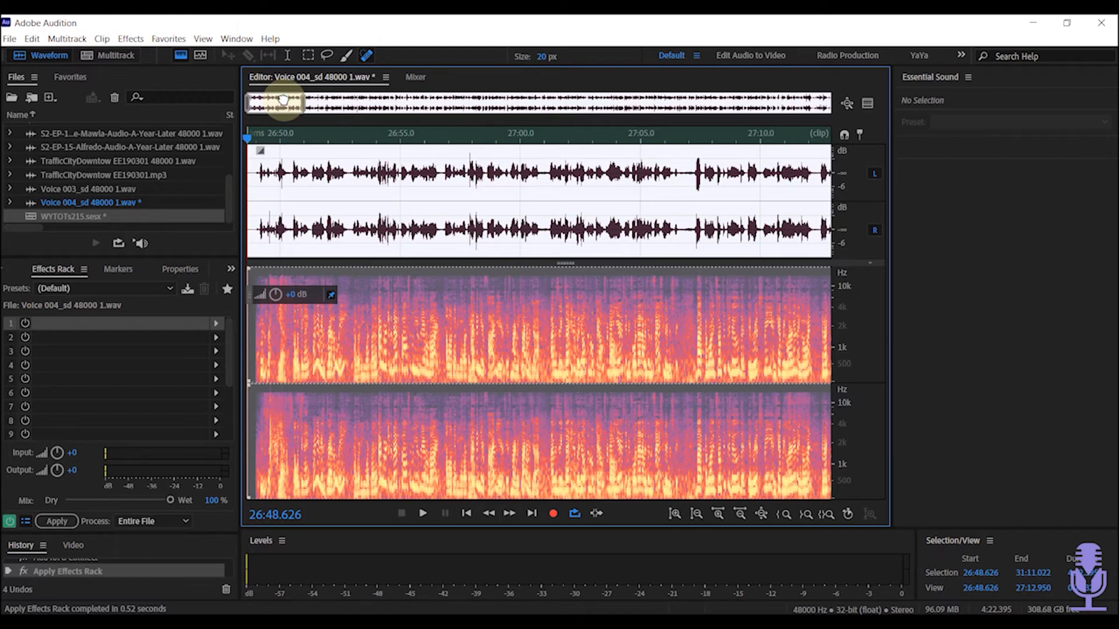
drag(283, 101, 263, 111)
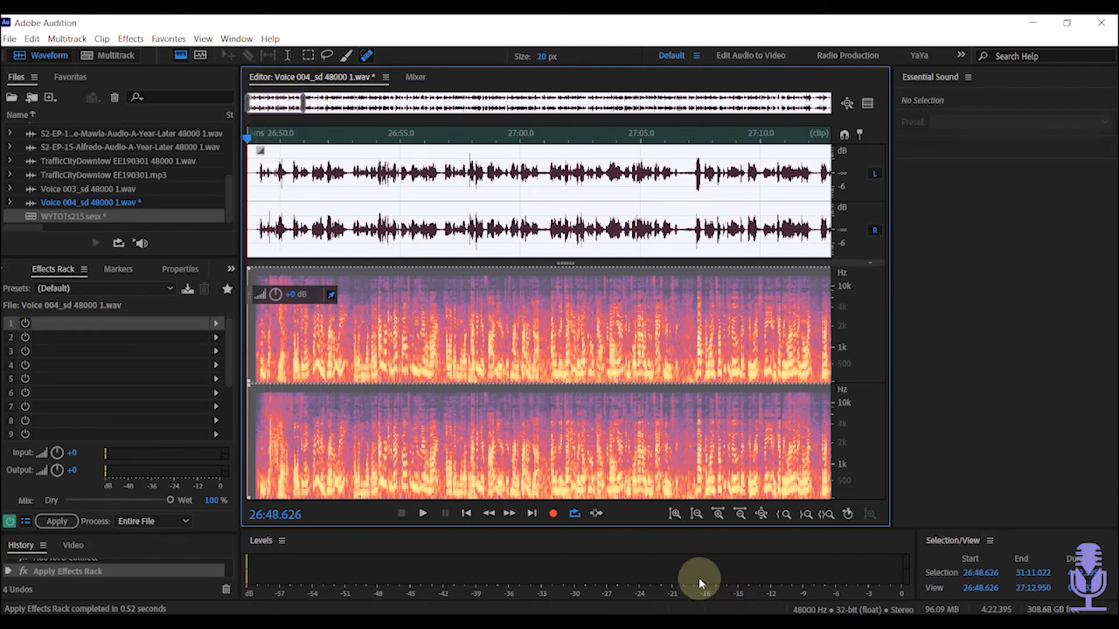
click(691, 622)
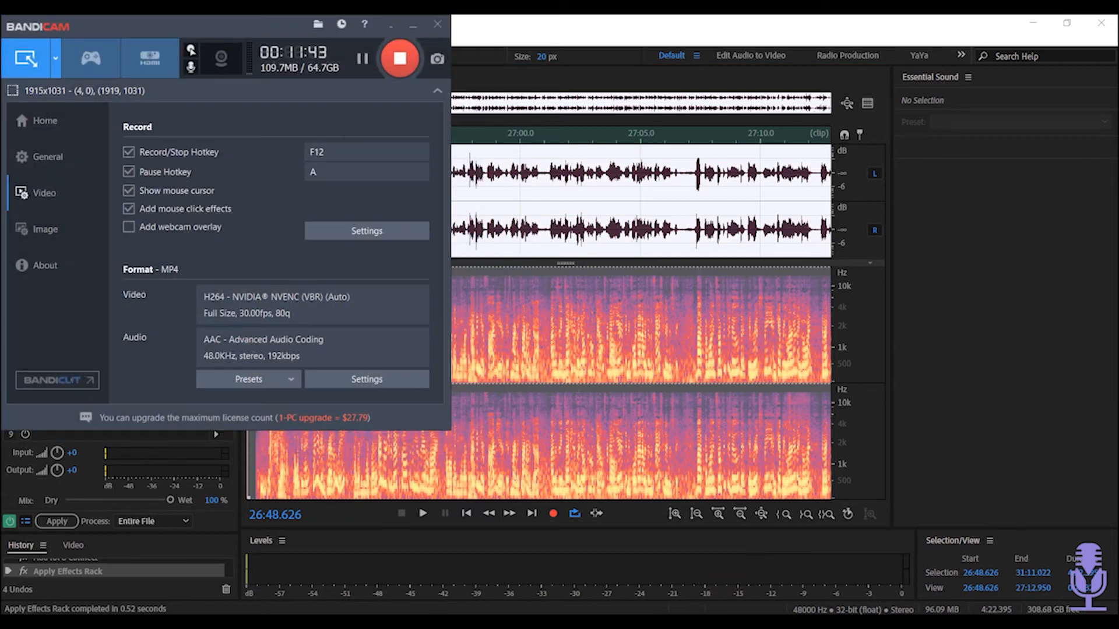
click(690, 623)
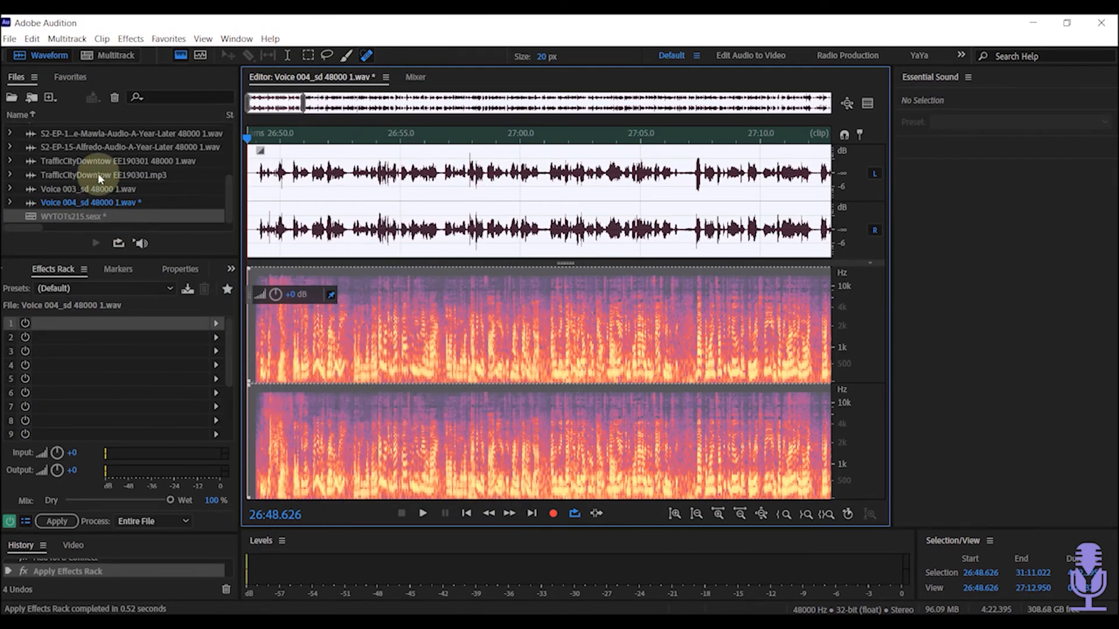
- Open the multitrack session WYTOTs215.sesx and save it, including the changes to Voice 004_sd 48000 1.wav
click(83, 216)
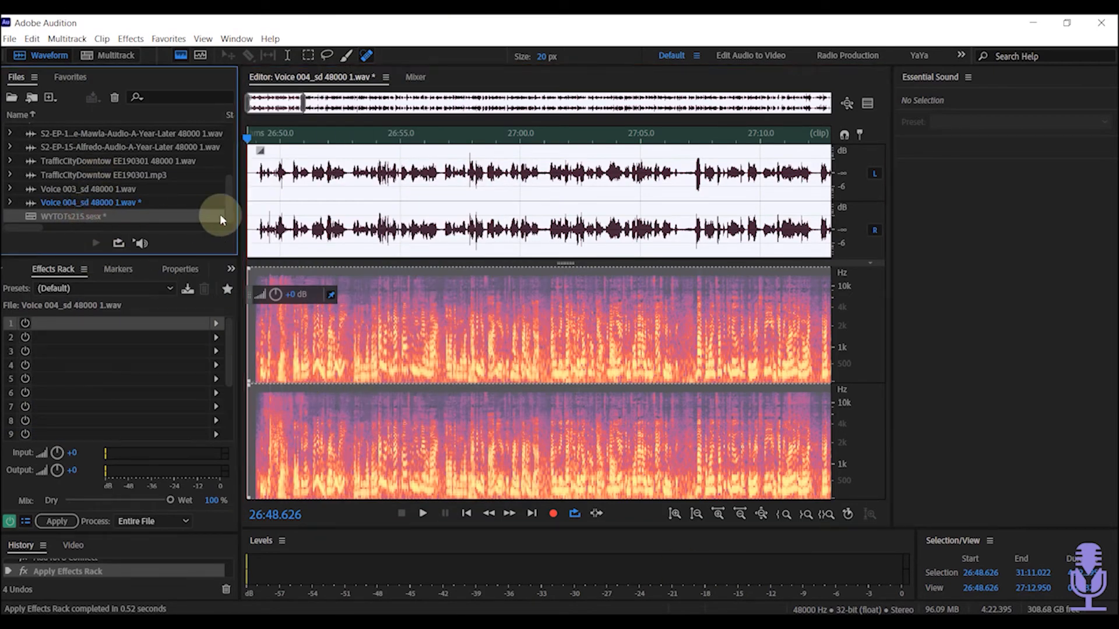
double_click(82, 216)
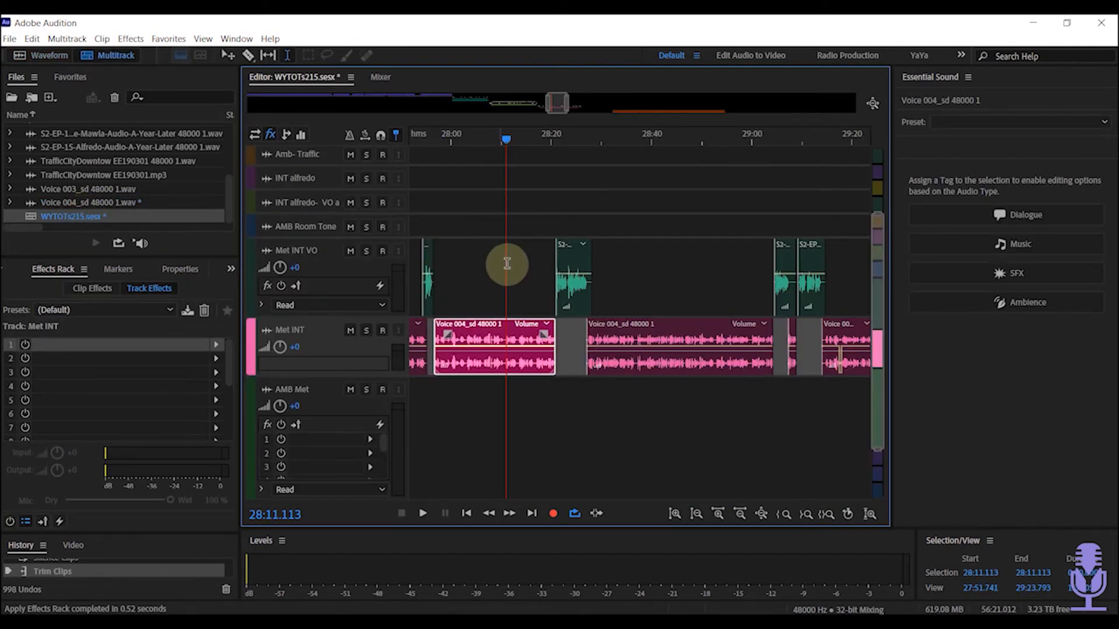
scroll(507, 263, down, 2)
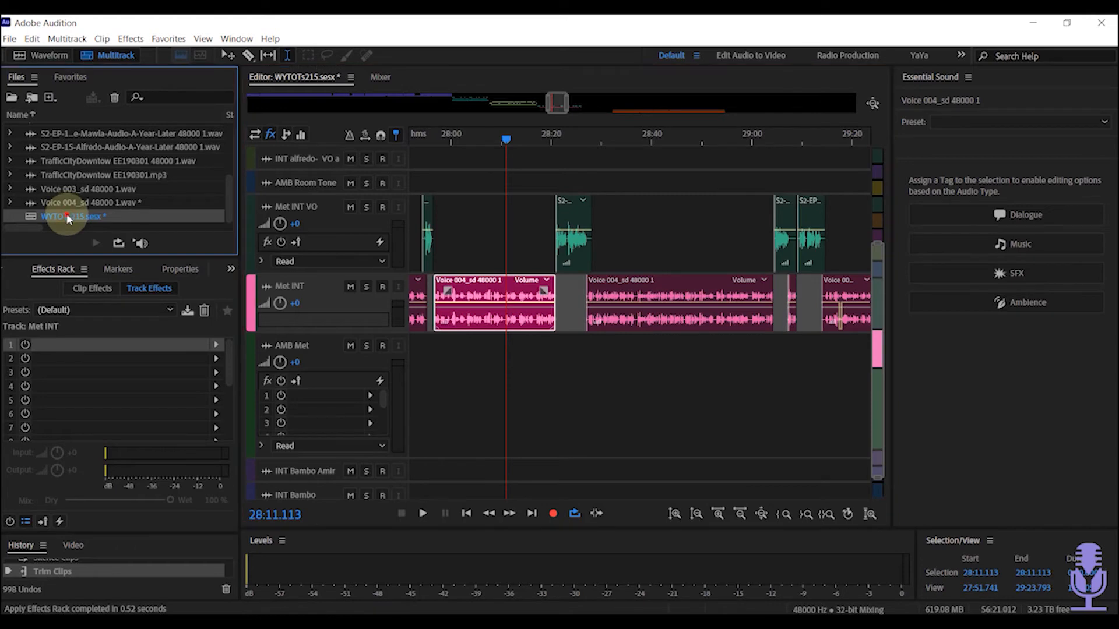
key(ctrl+s)
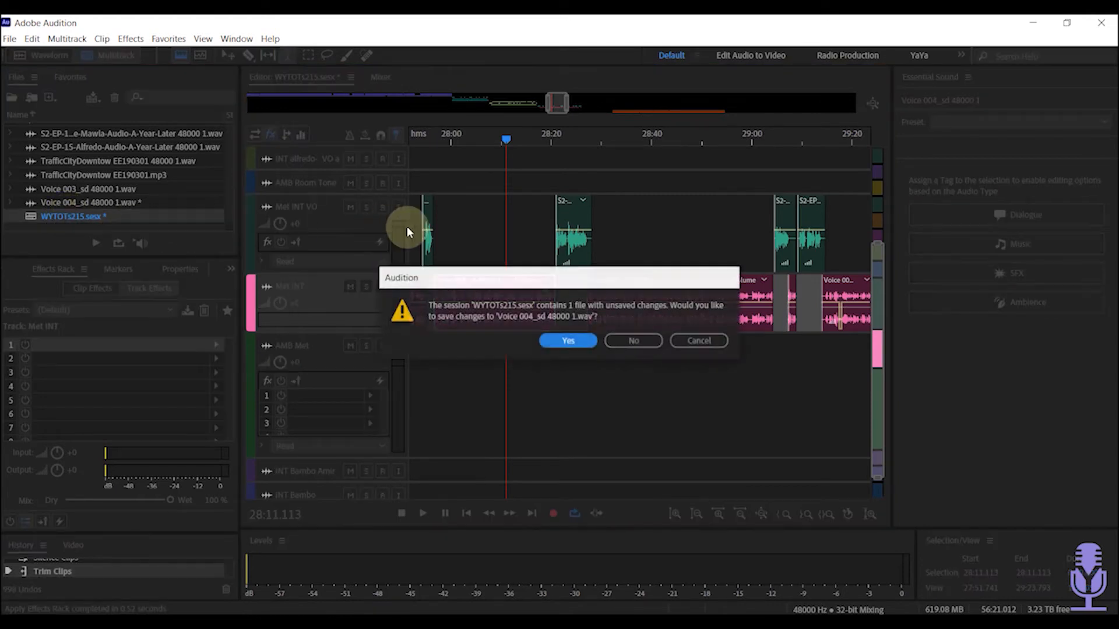
click(568, 339)
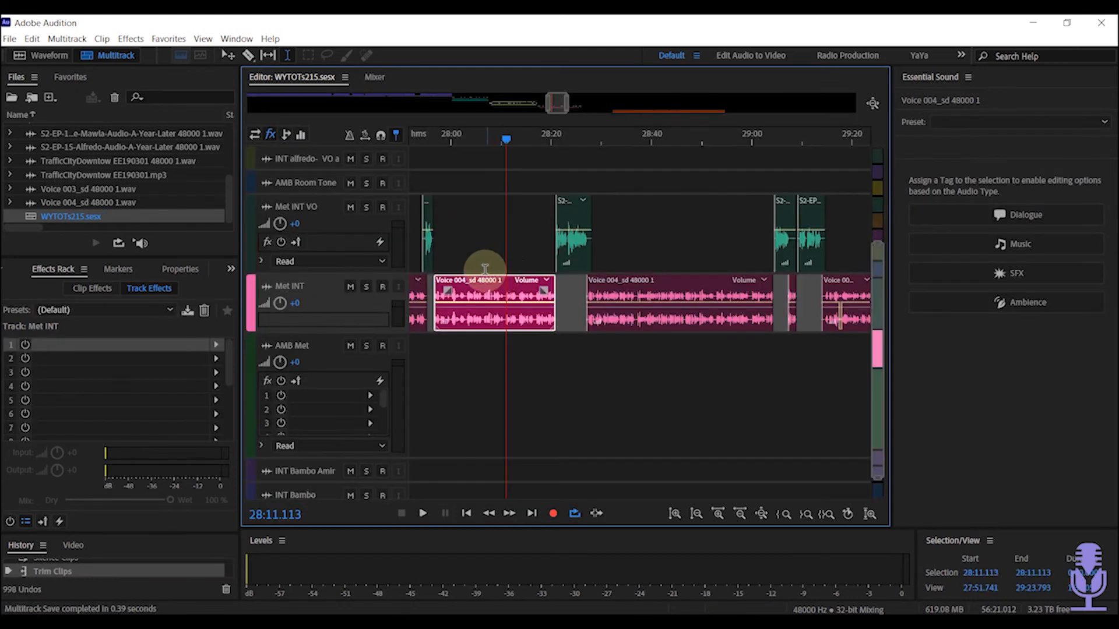
- Play the Met INT track's clip from about 28:02.5 to 28:07.8 and enlarge the track's height to show its effect slots
click(463, 270)
scroll(465, 268, up, 3)
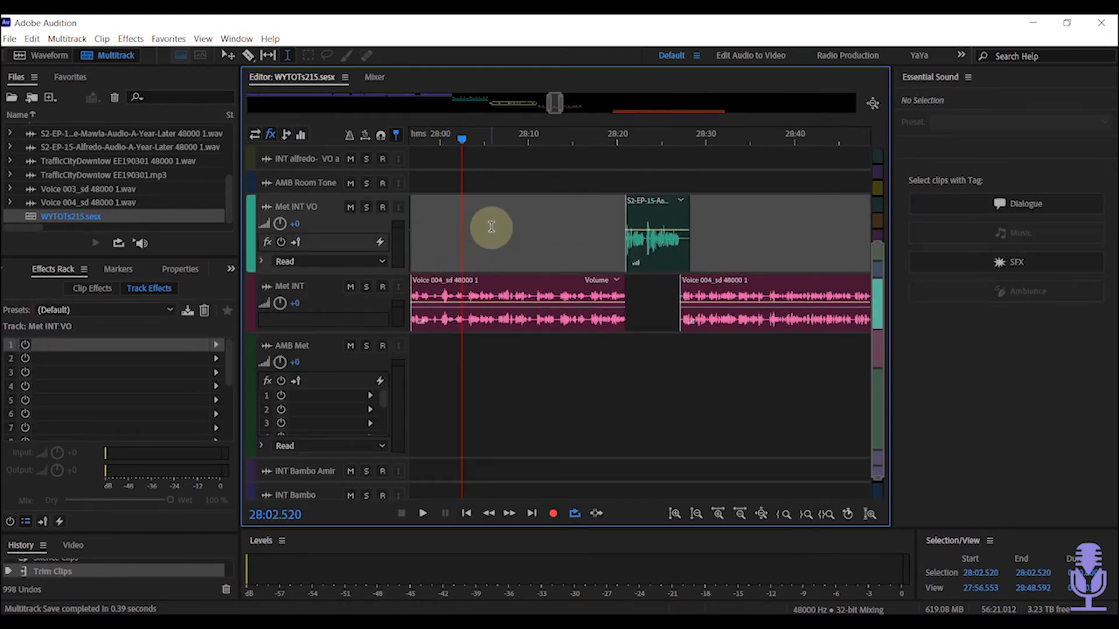
click(491, 284)
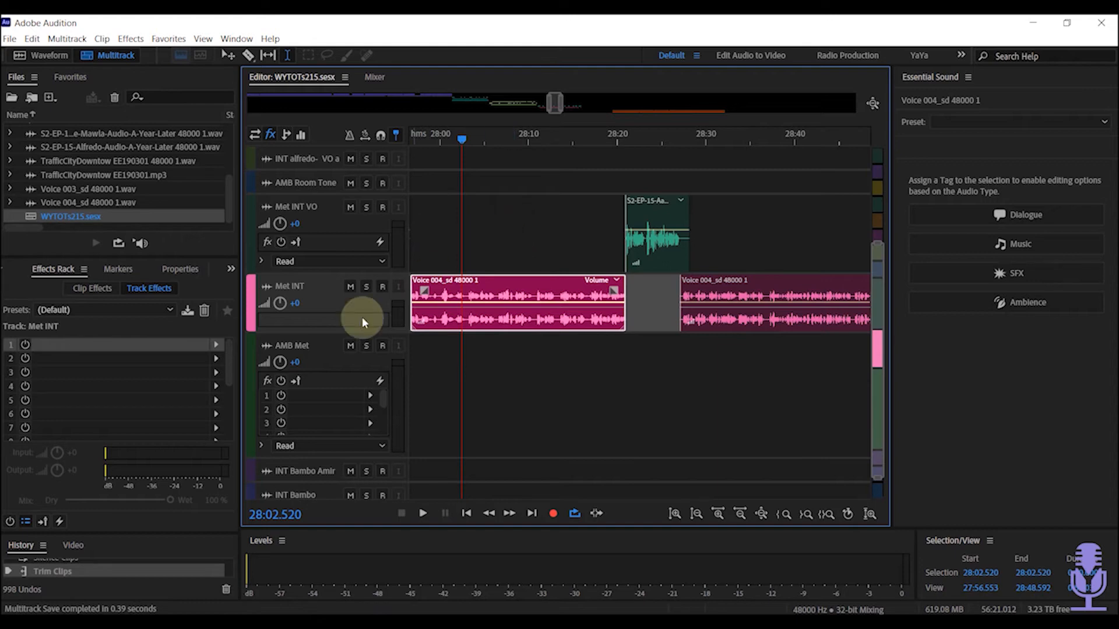
key(space)
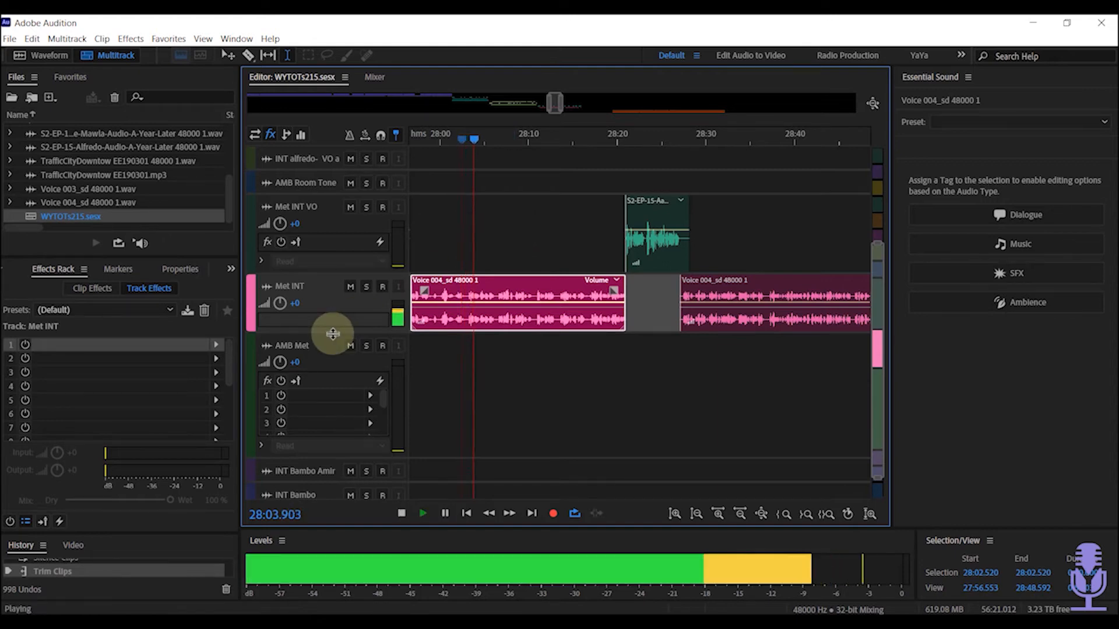
drag(333, 333, 338, 430)
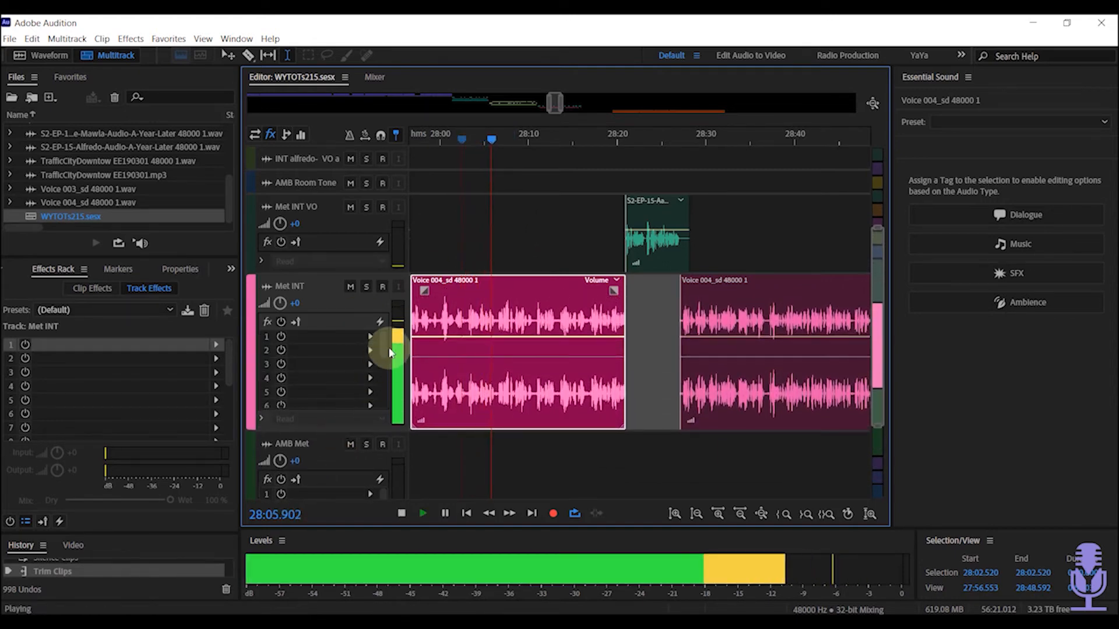
key(space)
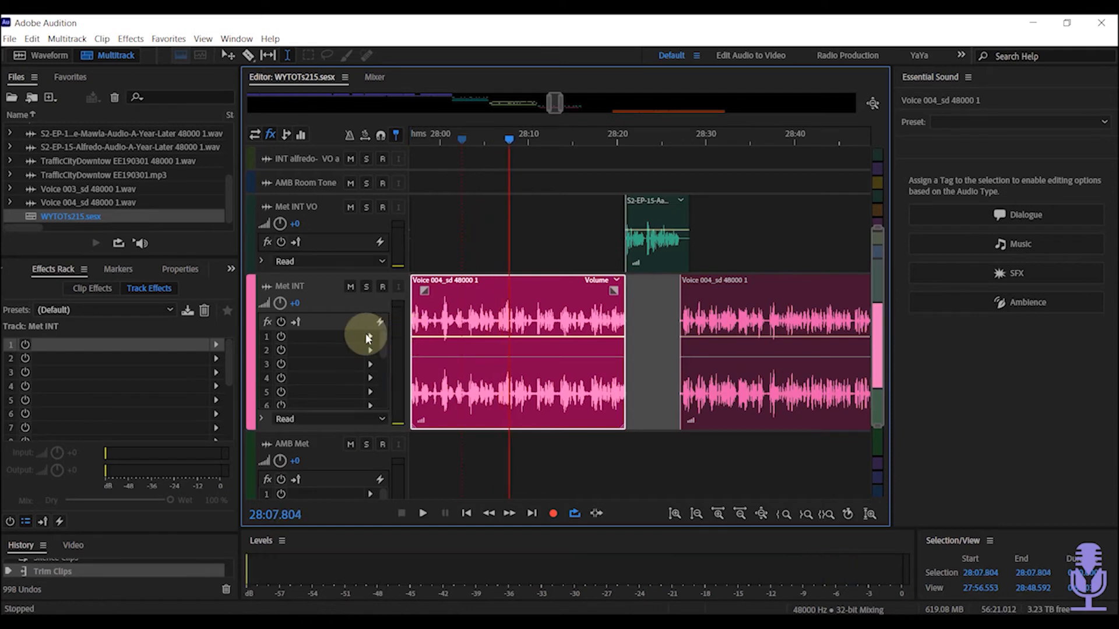
- Select all clips on the Met INT track and assign them the Dialogue preset Noisy NPR
click(372, 337)
click(535, 265)
click(502, 283)
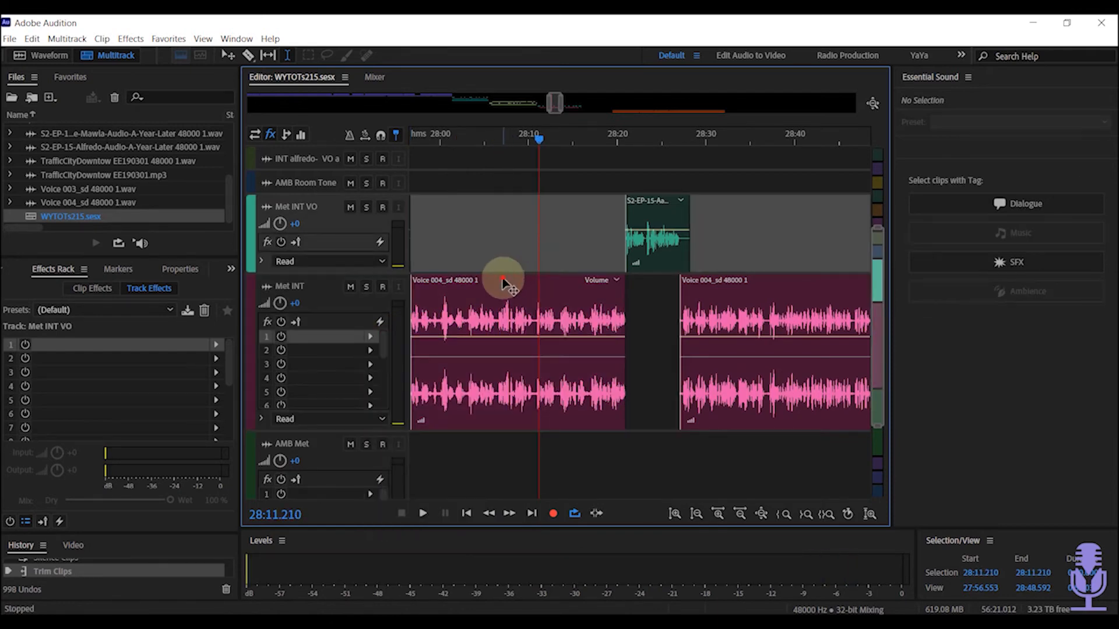
key(ctrl+alt+a)
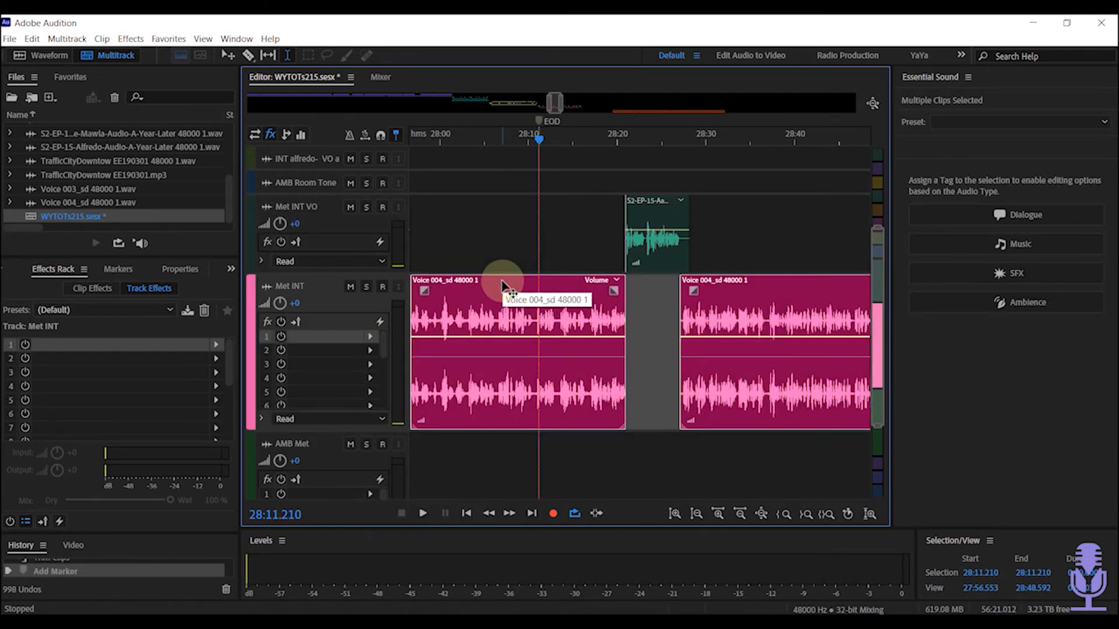
click(958, 123)
mouse_move(967, 139)
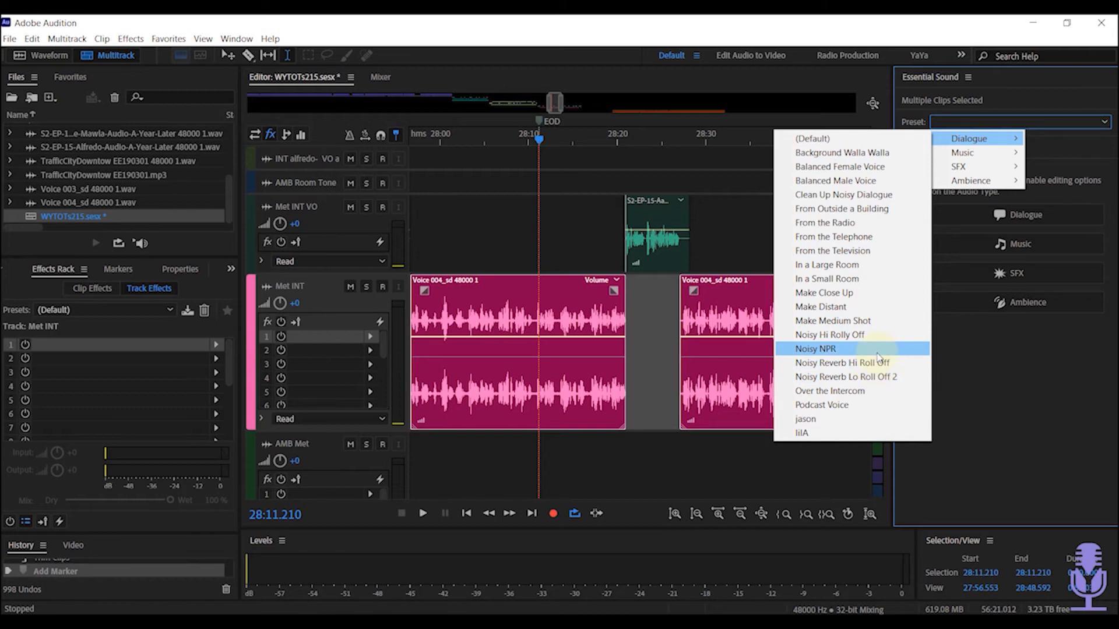
click(877, 349)
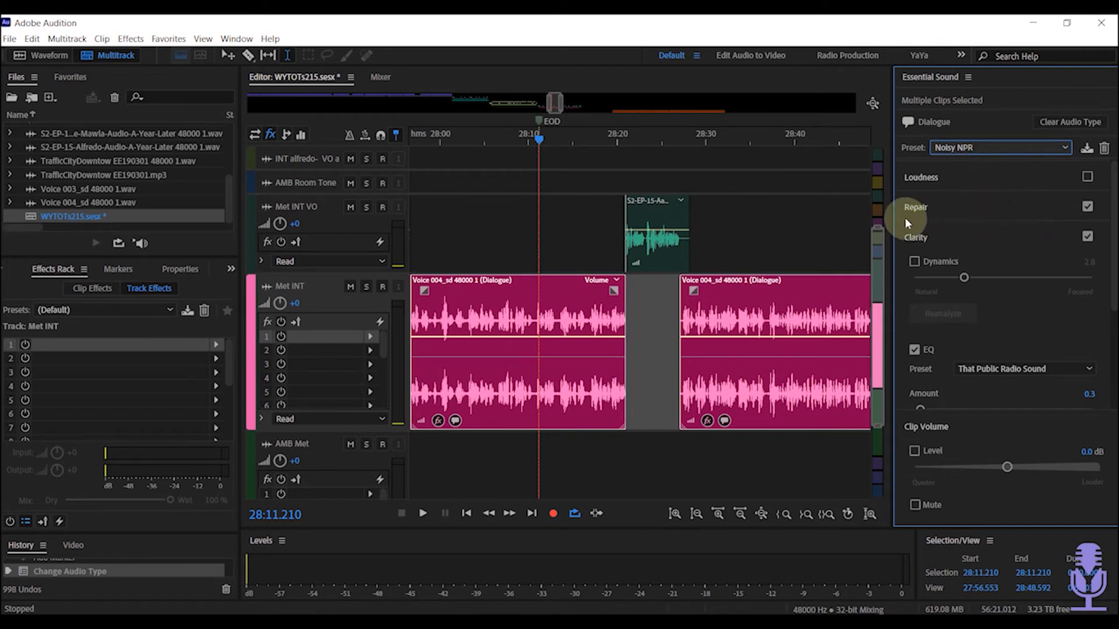
- Expand the Repair section of the Noisy NPR preset and examine its settings from Reduce Noise to Reduce Reverb
drag(890, 223, 881, 223)
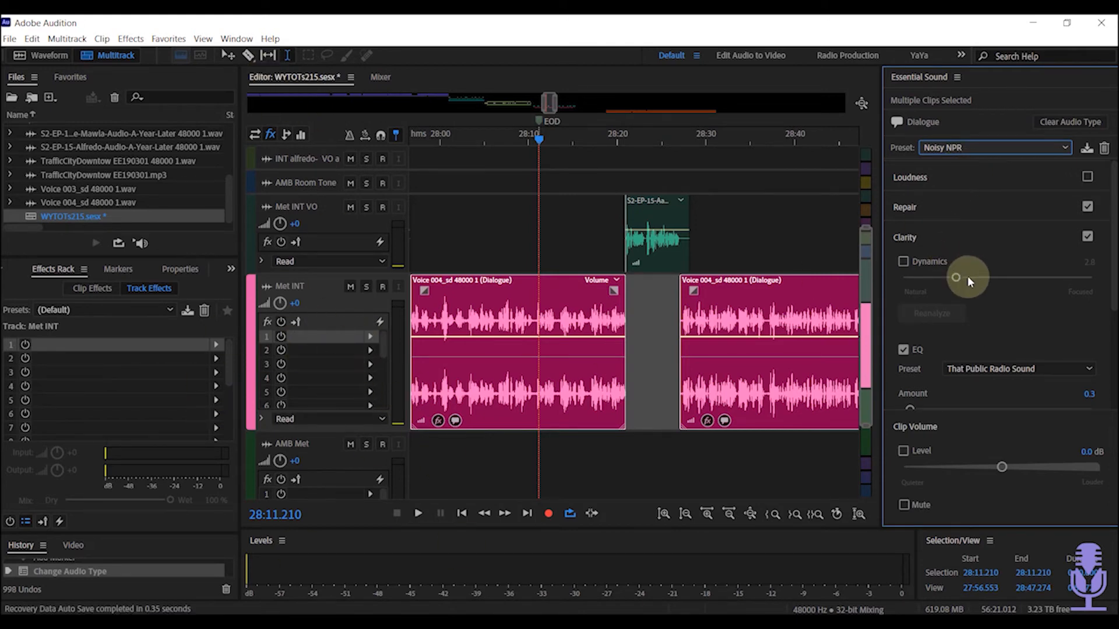
click(994, 207)
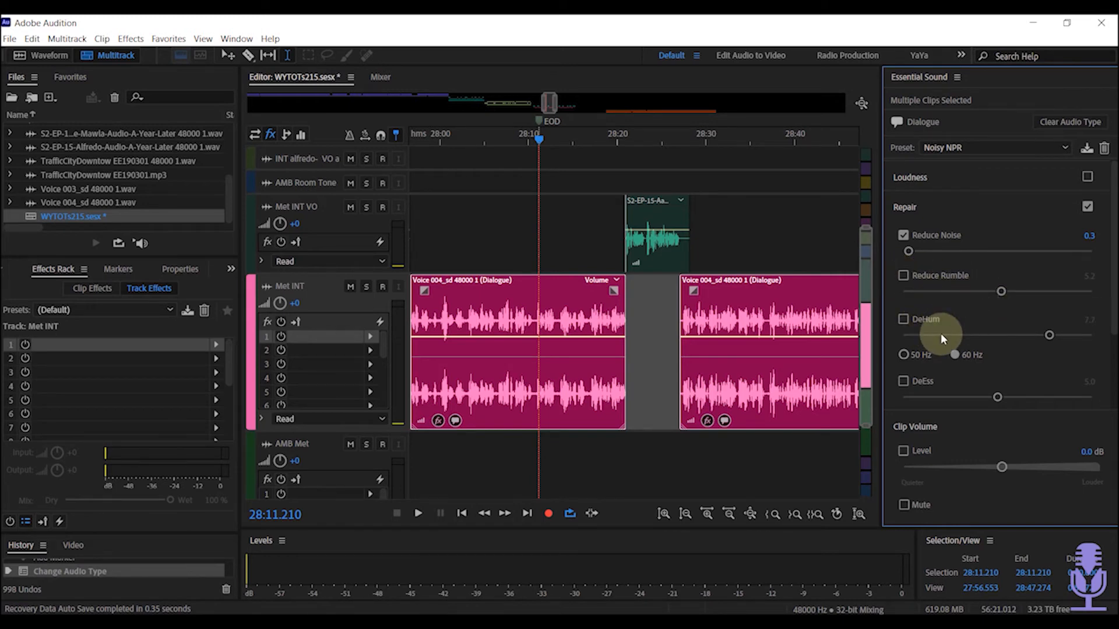
scroll(1111, 338, down, 3)
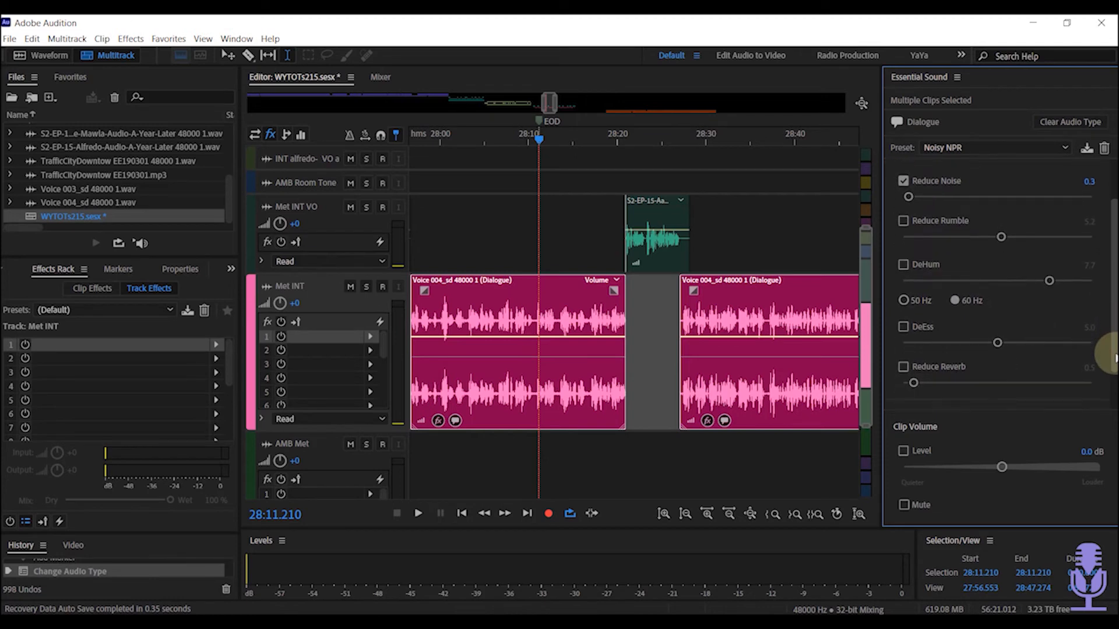
scroll(1110, 358, down, 1)
scroll(1110, 358, up, 3)
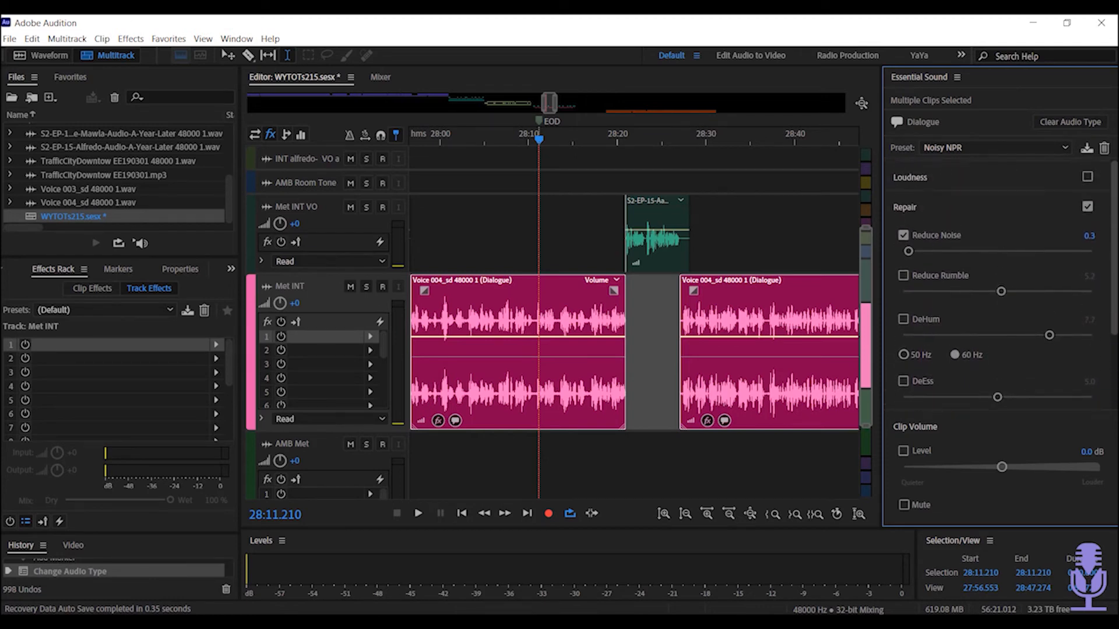
scroll(1102, 292, down, 1)
scroll(1101, 297, up, 1)
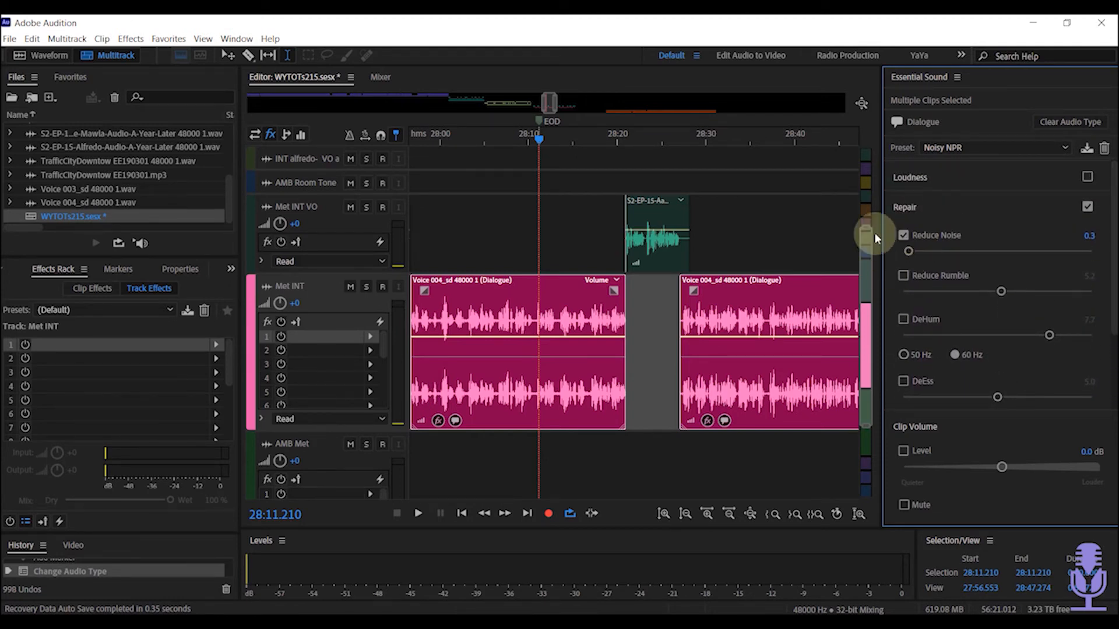
- Expand the Clarity settings, set the Met INT clips' EQ amount to 0.7, and play back from about 28:04.4
scroll(1107, 309, down, 4)
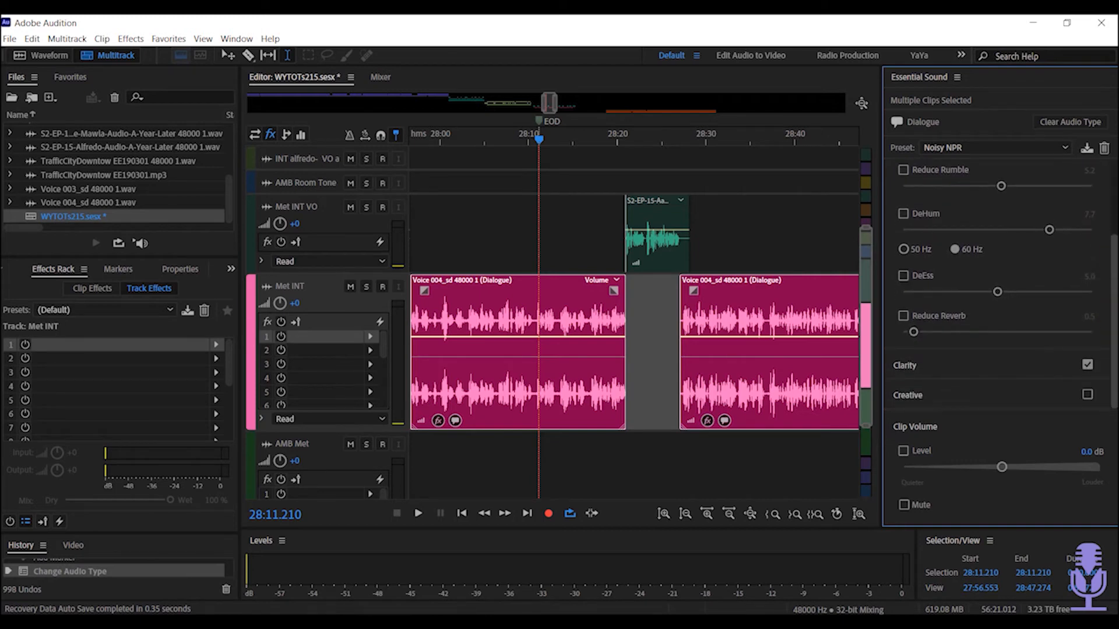
click(988, 366)
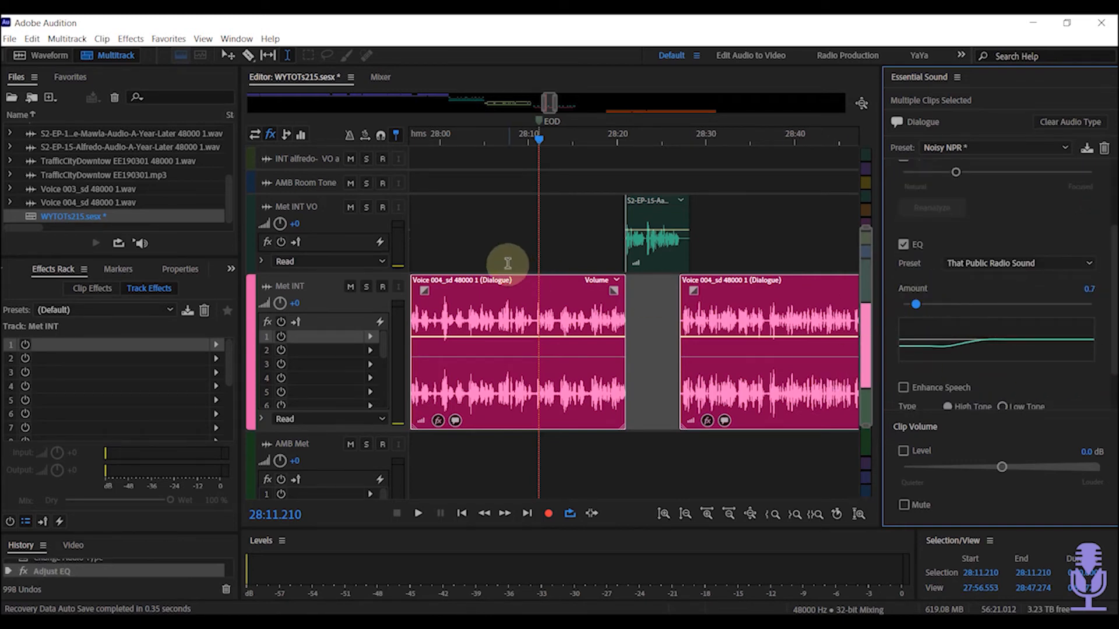
click(478, 259)
key(space)
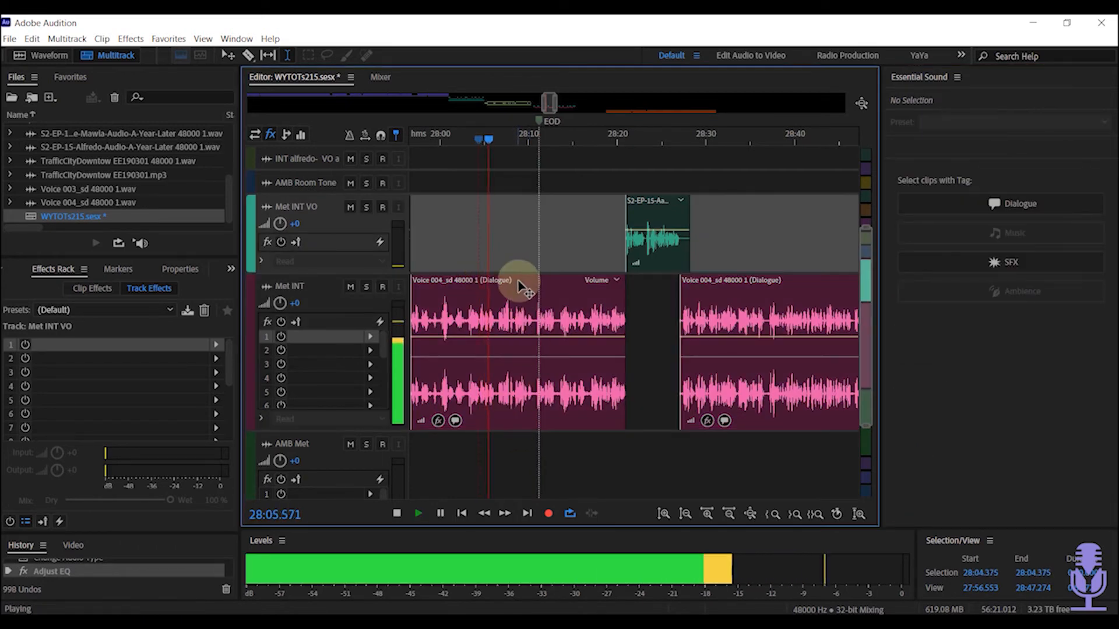
click(532, 325)
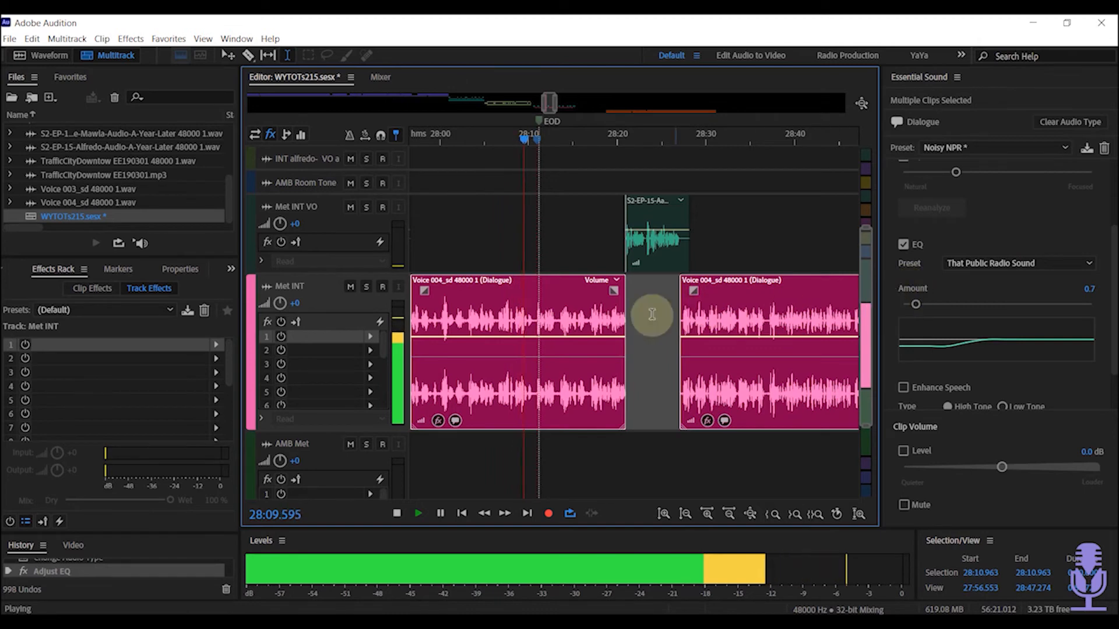
key(space)
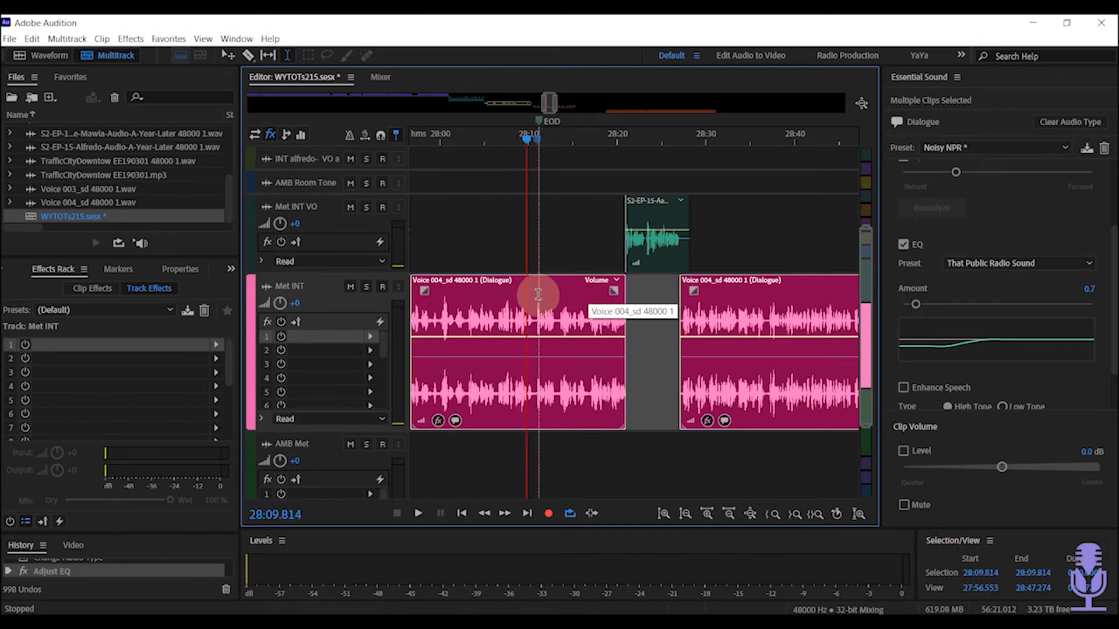
- Set the selected Met INT clips' EQ amount to 0.5 and play them from about 28:09.8
scroll(588, 303, down, 5)
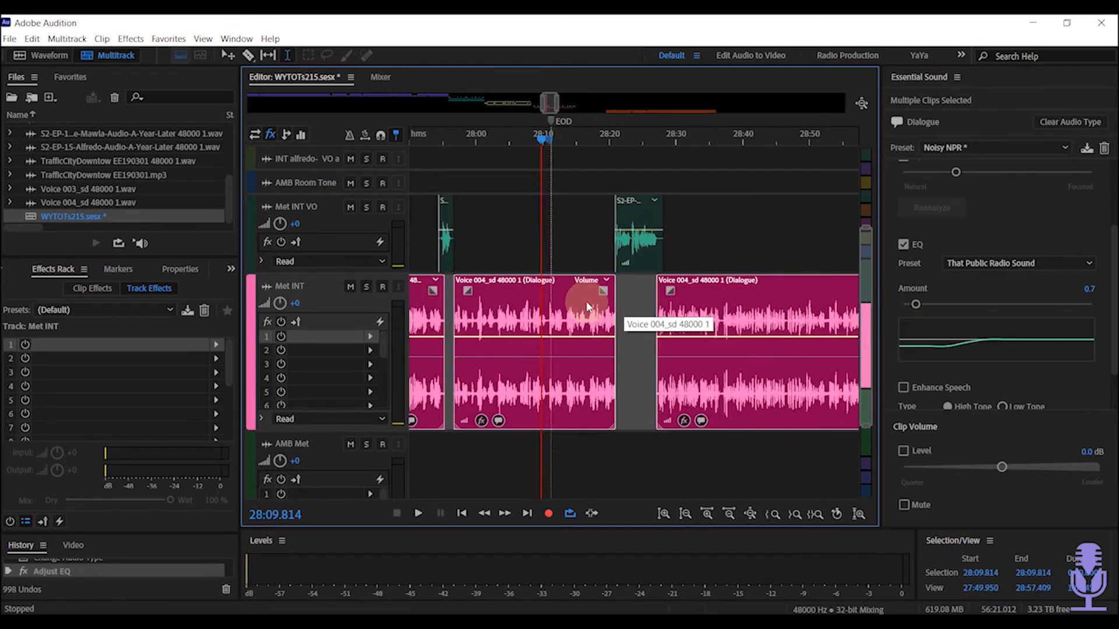
scroll(587, 304, up, 4)
scroll(587, 304, down, 2)
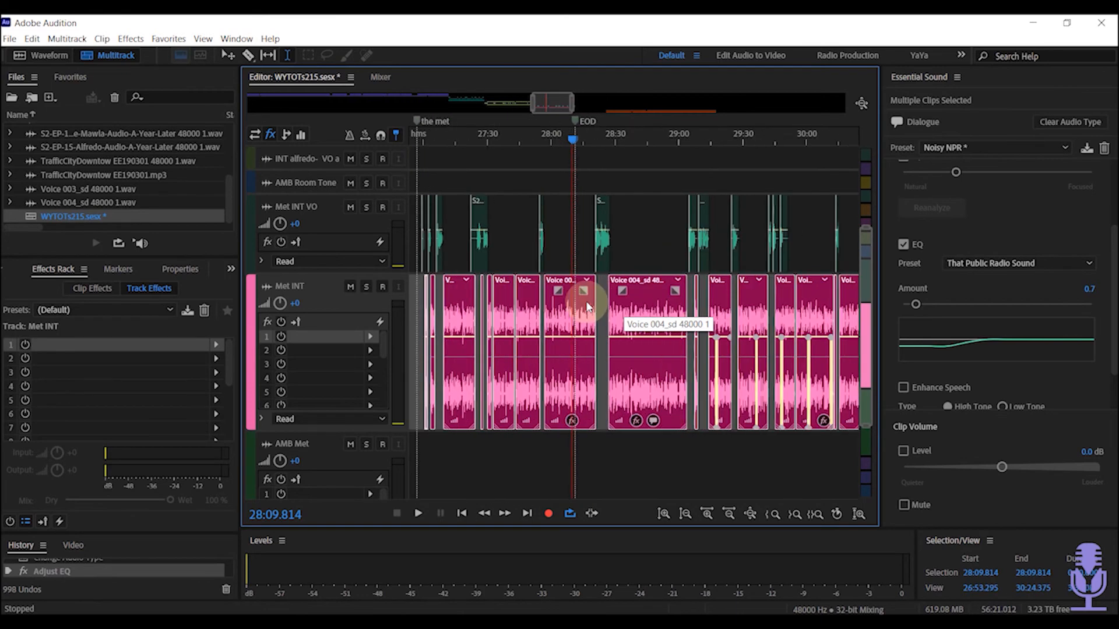
scroll(587, 305, up, 2)
scroll(586, 301, up, 3)
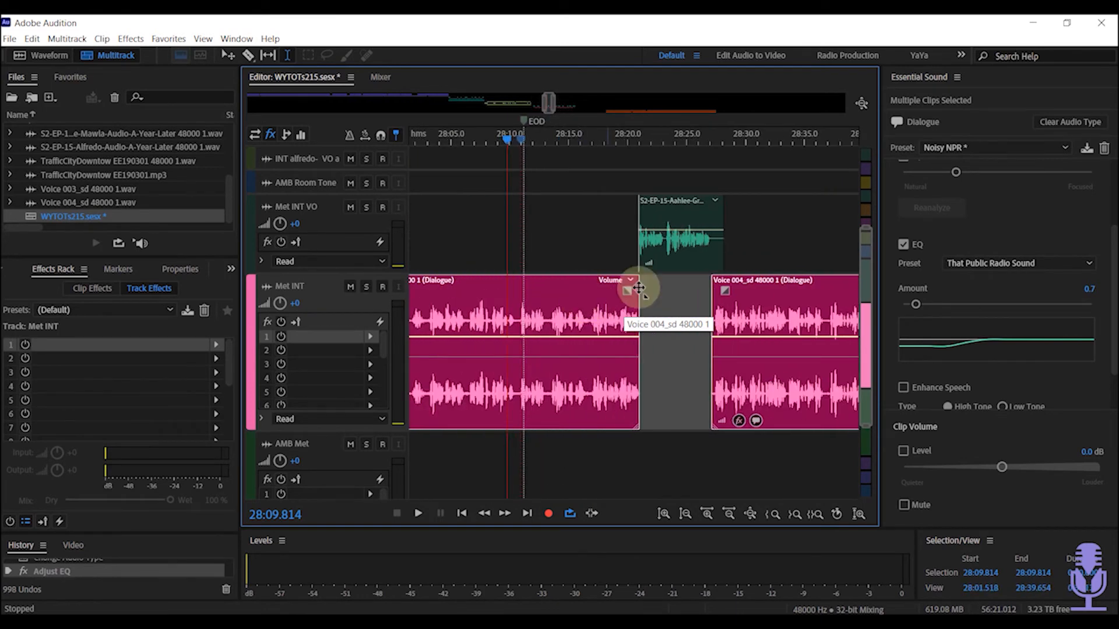
drag(920, 309, 912, 303)
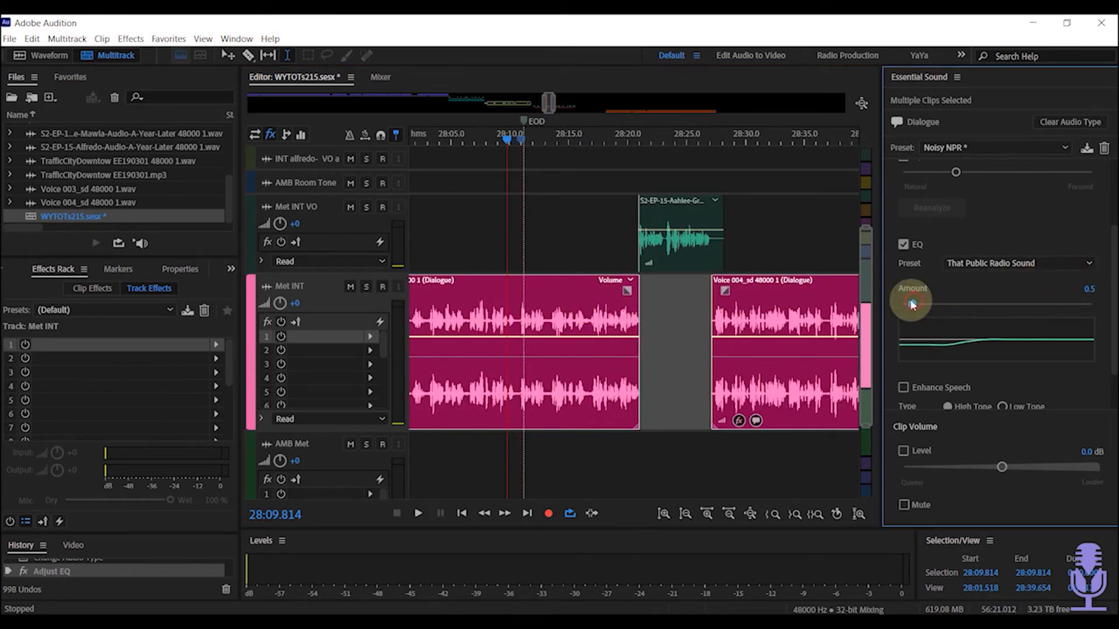
key(space)
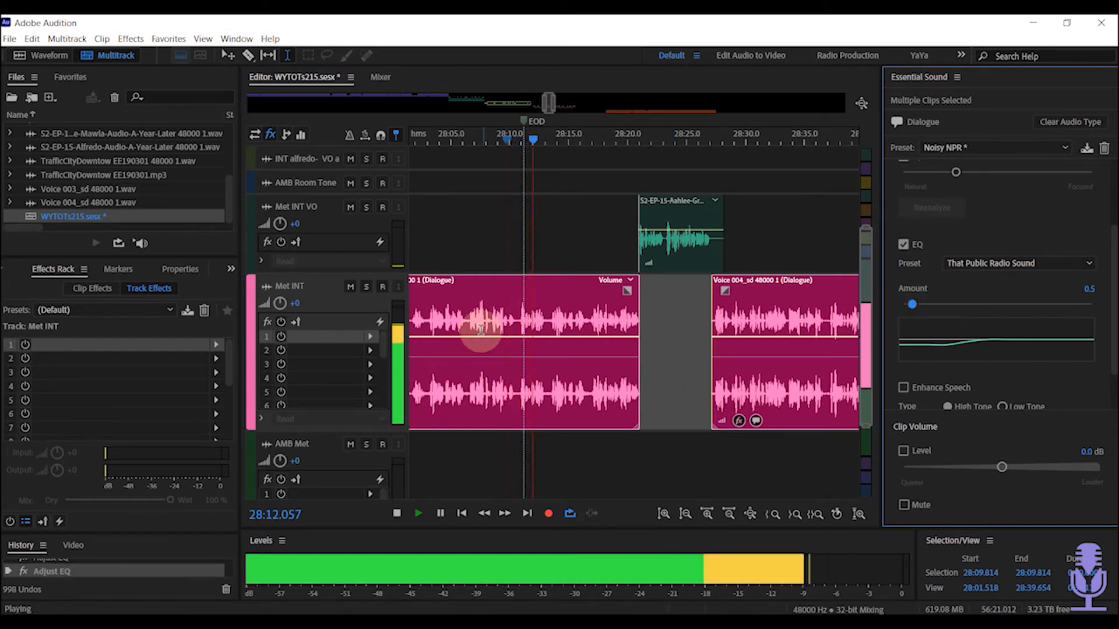
key(space)
- Add a Parametric Equalizer to the Met INT track's first effect slot and load its pod preset
click(372, 338)
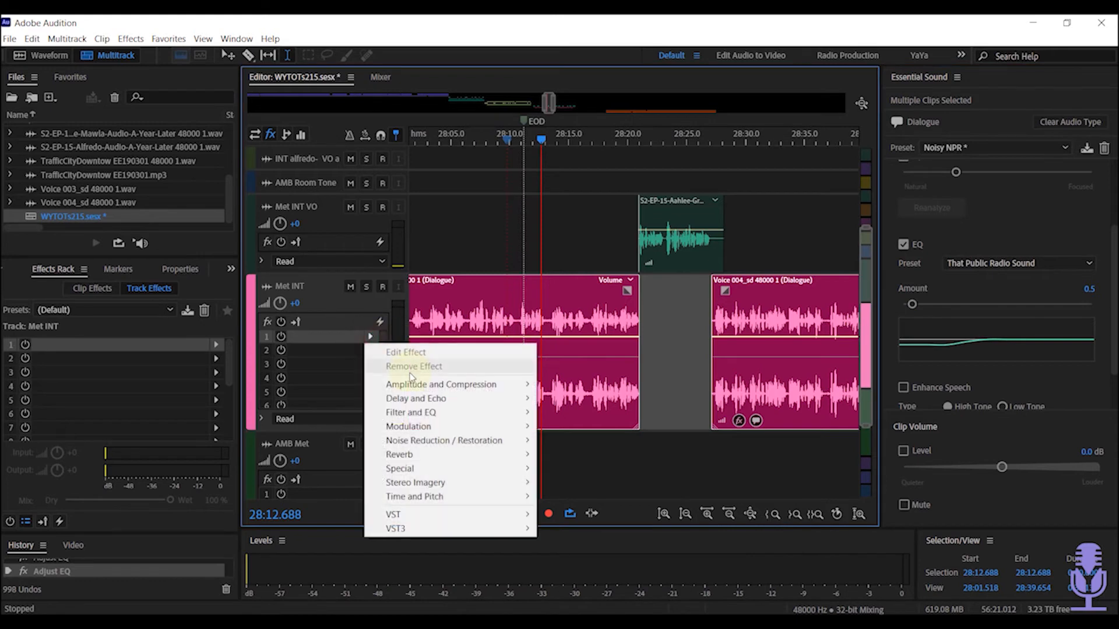
mouse_move(443, 385)
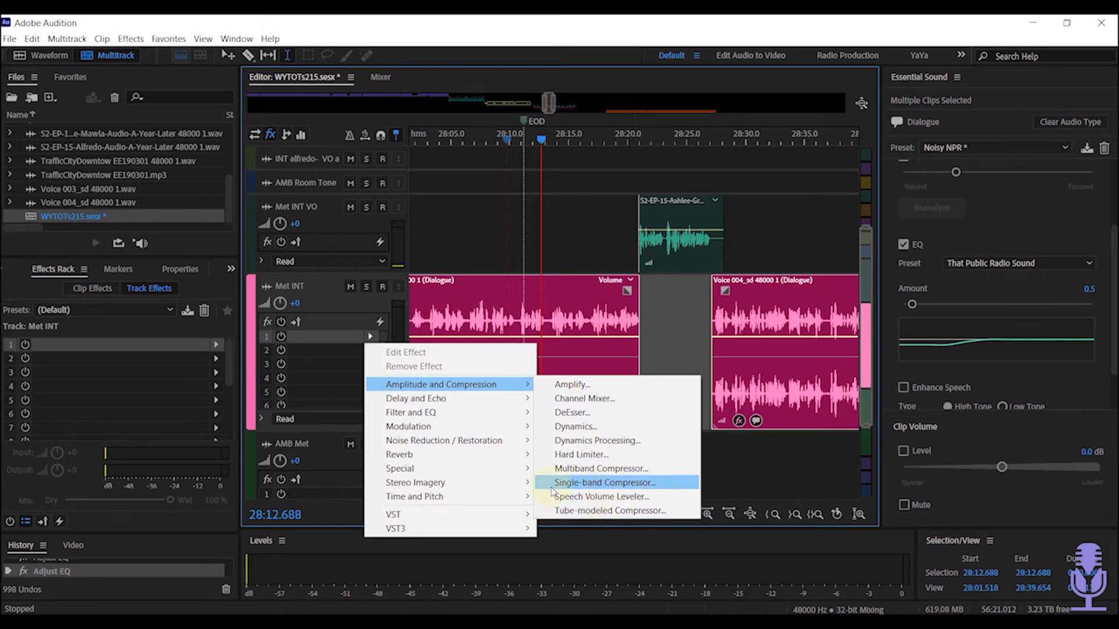
mouse_move(477, 417)
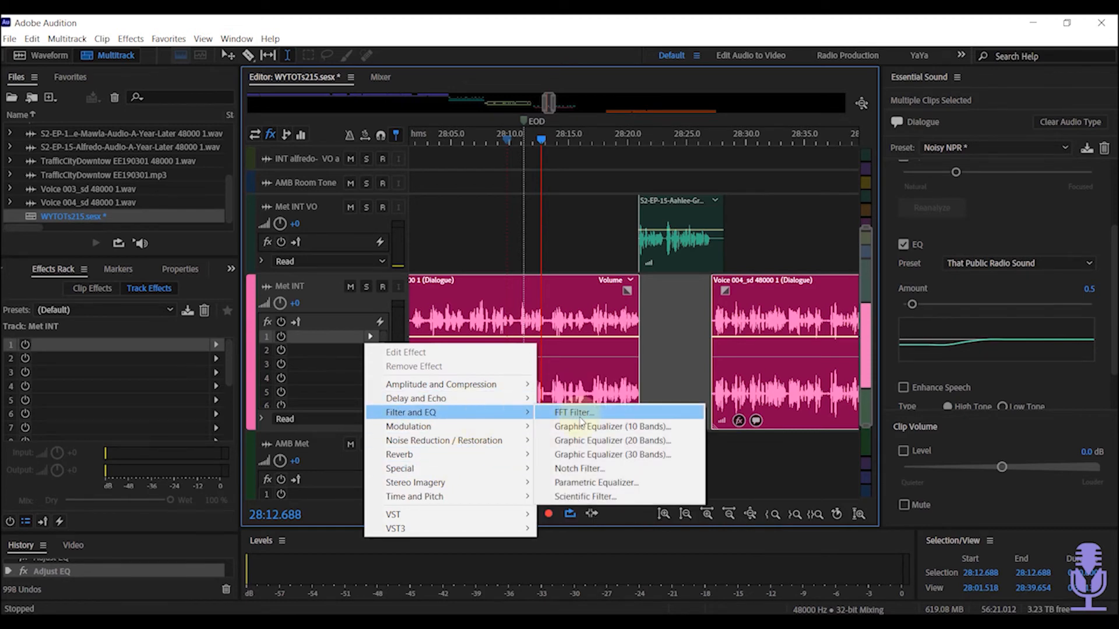
click(601, 484)
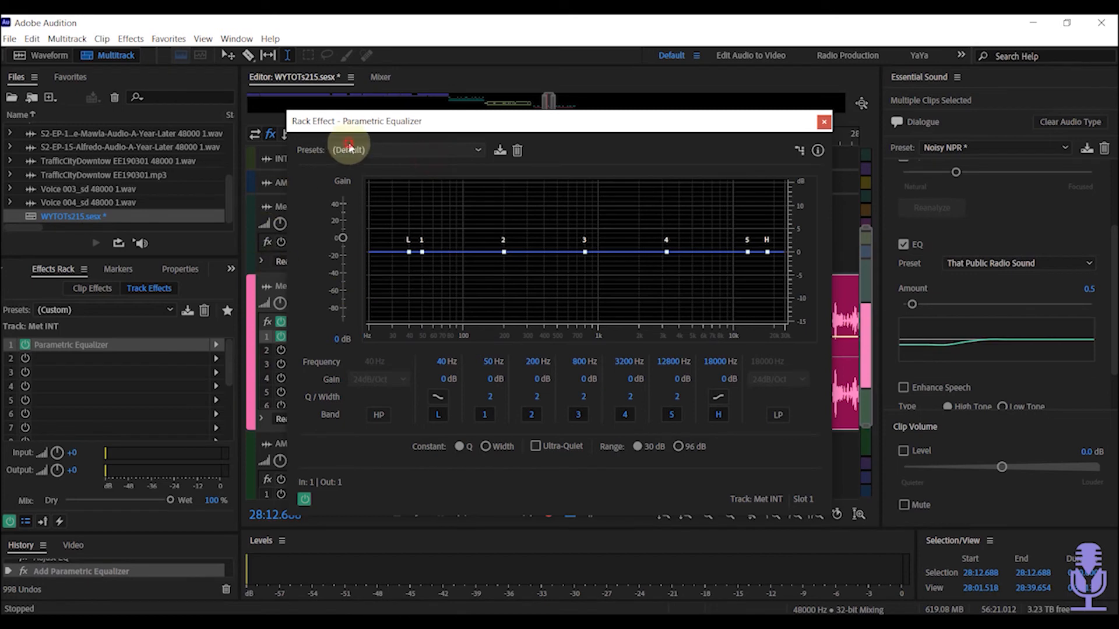
click(476, 152)
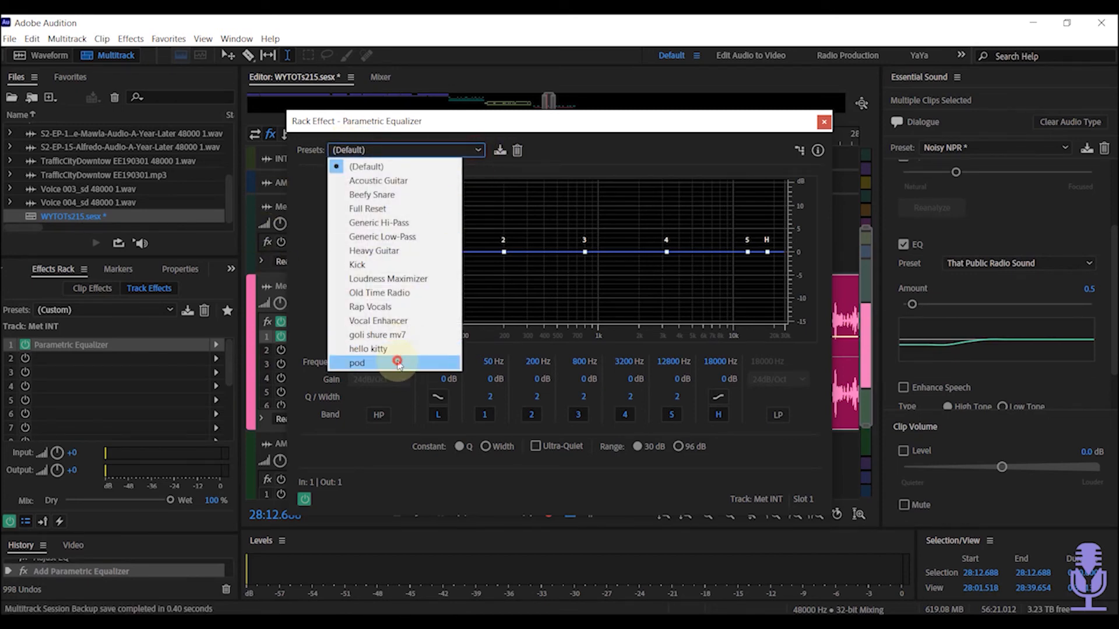
click(398, 363)
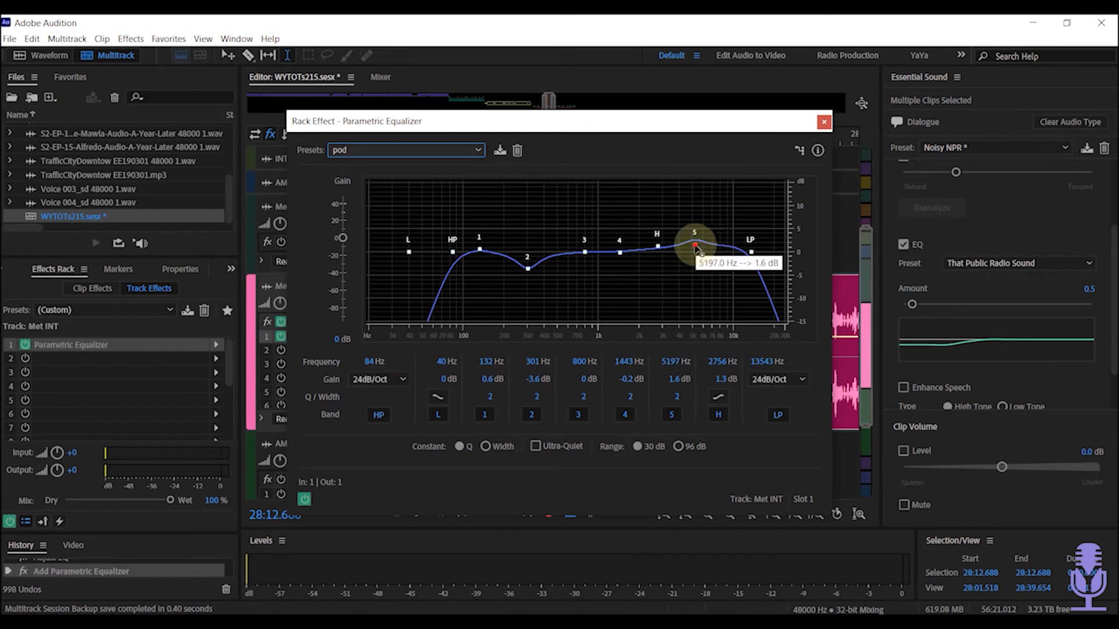
- Set EQ band 1 to 148 Hz at 1.6 dB, bands 2 and H to 0.3 dB and band 5 to -0.2 dB, and replay the clip
drag(695, 246, 660, 253)
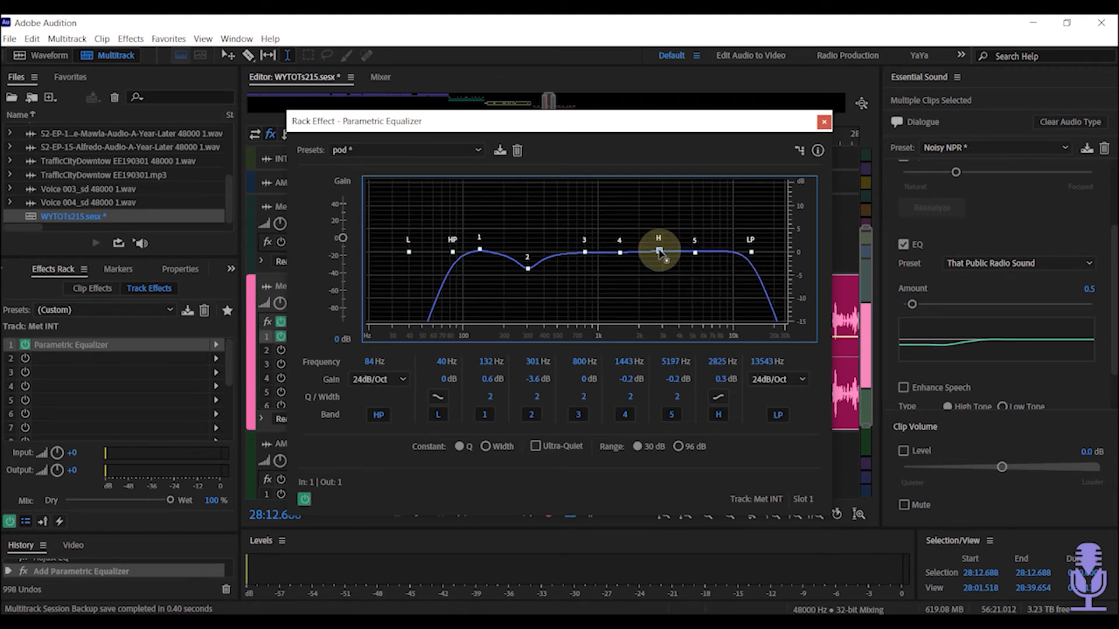
drag(533, 271, 487, 238)
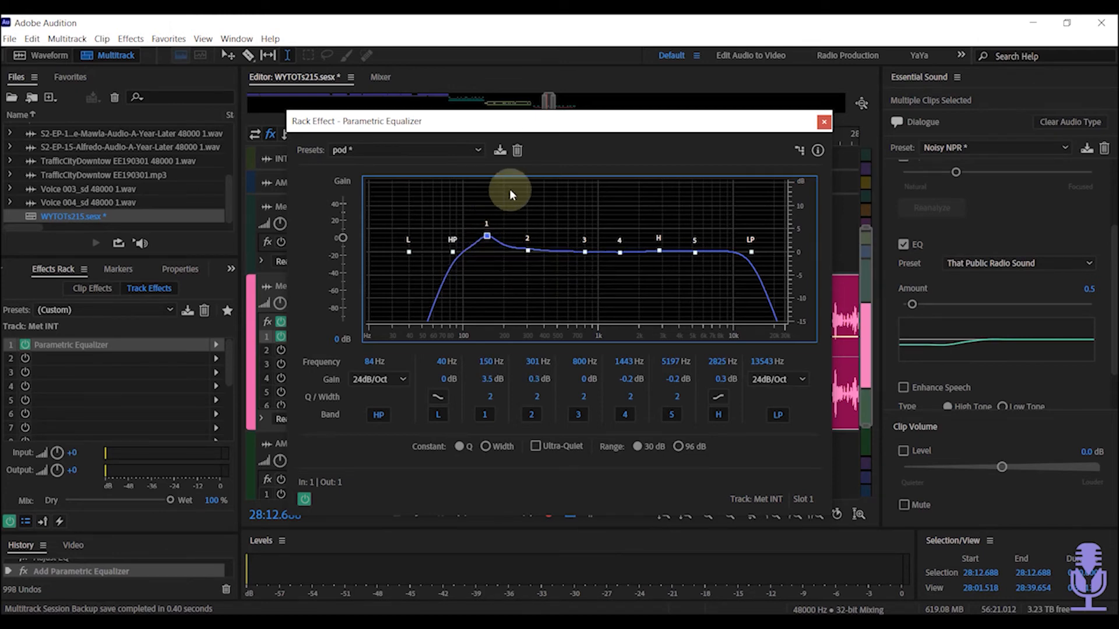
key(space)
mouse_move(490, 239)
mouse_down()
mouse_move(497, 186)
mouse_move(531, 186)
mouse_move(487, 224)
mouse_move(487, 245)
mouse_up()
click(824, 123)
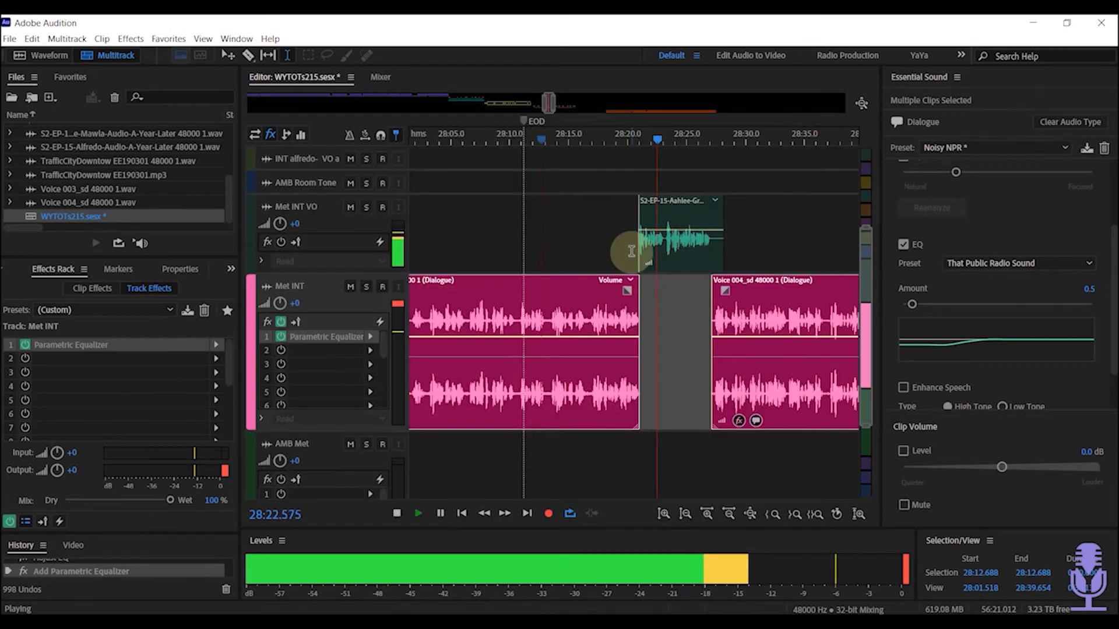
click(472, 241)
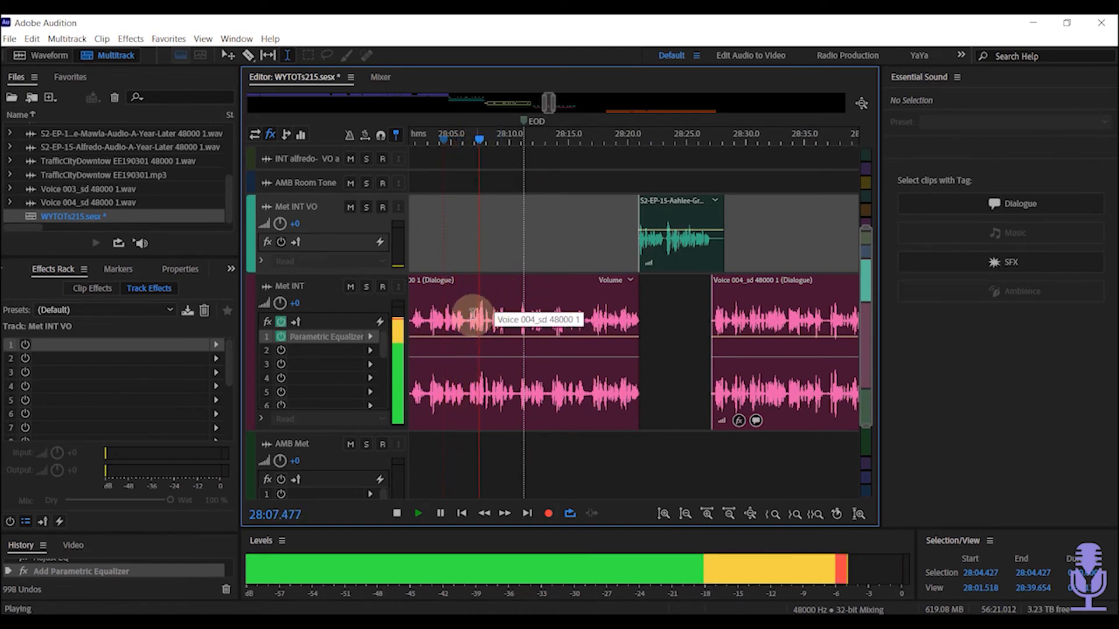
- Reopen the Met INT Parametric Equalizer and, during playback, set band 2 to 448 Hz at -1.1 dB and band 4 to 1198 Hz at -0.9 dB
click(370, 338)
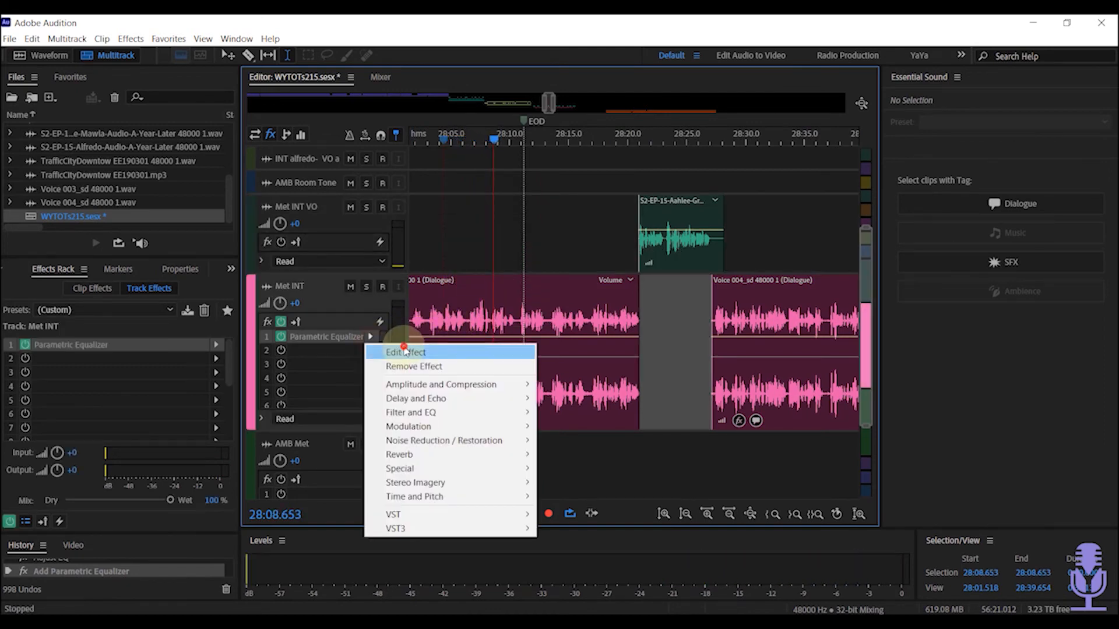
click(406, 353)
drag(529, 254, 551, 257)
key(space)
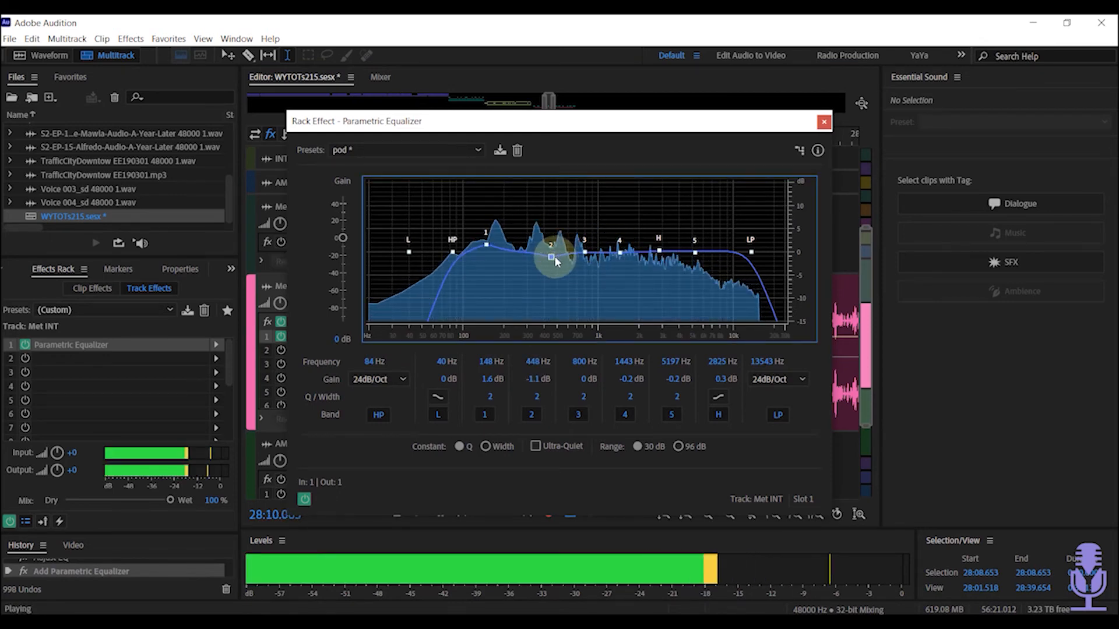
mouse_move(620, 252)
mouse_down()
mouse_move(626, 197)
mouse_move(617, 249)
mouse_move(614, 195)
mouse_move(642, 180)
mouse_move(687, 183)
mouse_move(640, 219)
mouse_move(635, 250)
mouse_move(607, 187)
mouse_move(609, 257)
mouse_up()
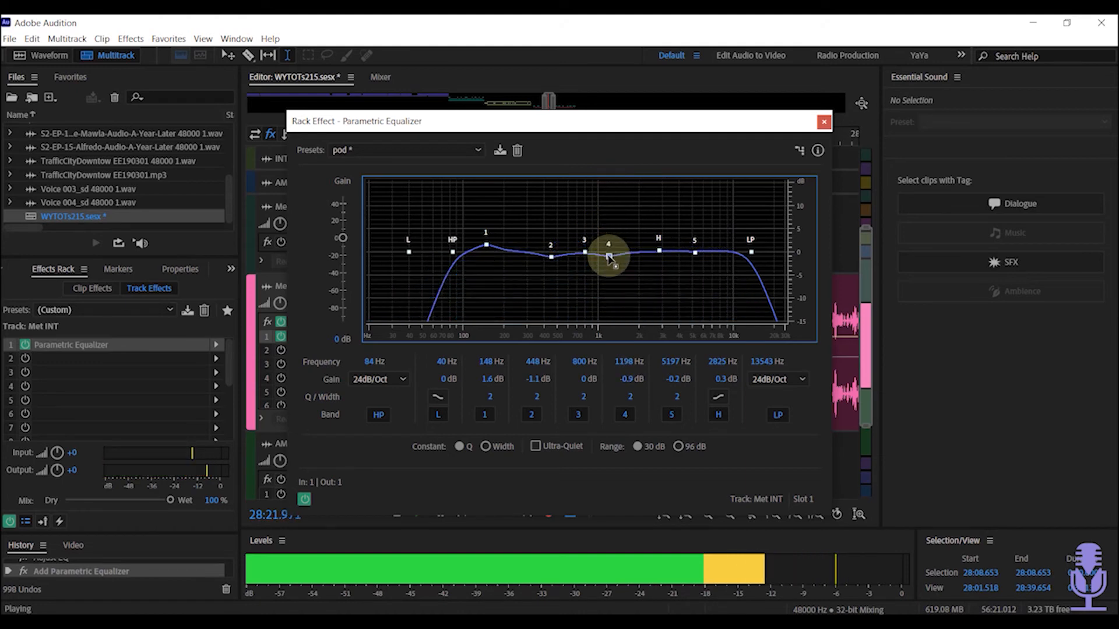
- Play from about 28:29, set band H to 2896 Hz at 1.3 dB and band 5 to 4207 Hz at 0.9 dB, and close the equalizer
drag(643, 124, 582, 220)
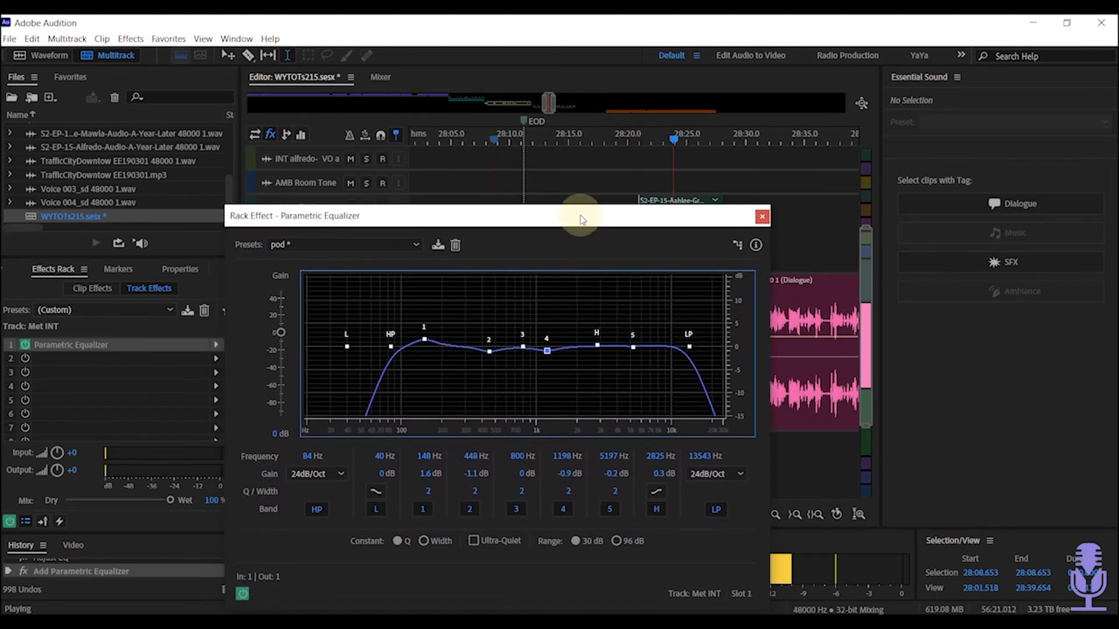
drag(700, 139, 732, 155)
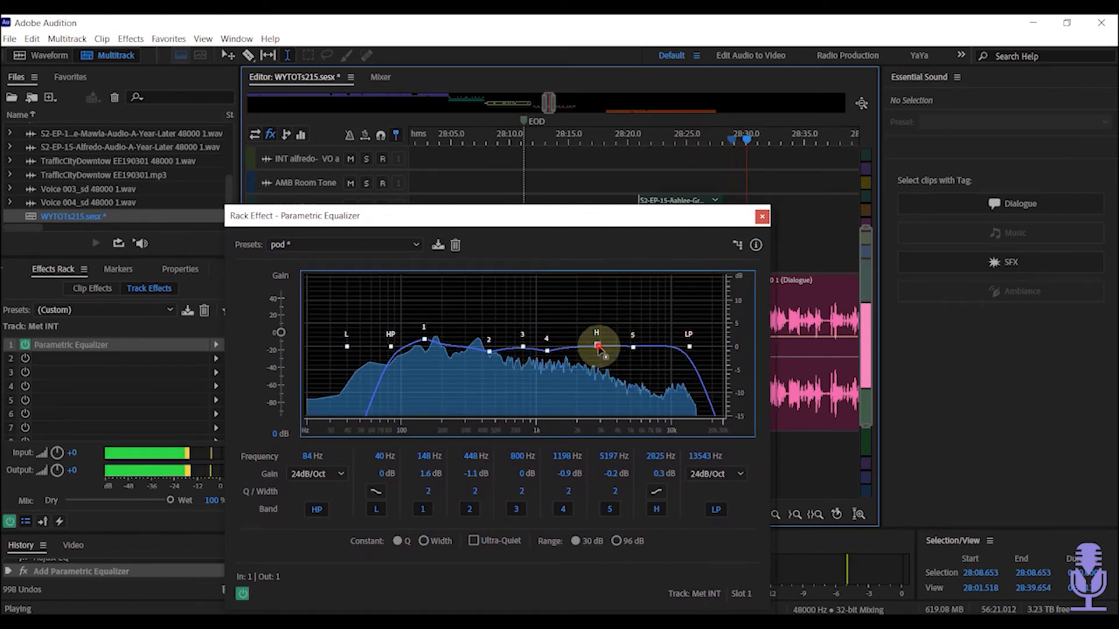
mouse_move(596, 345)
mouse_down()
mouse_move(636, 346)
mouse_move(584, 333)
mouse_up()
drag(583, 313, 620, 342)
key(space)
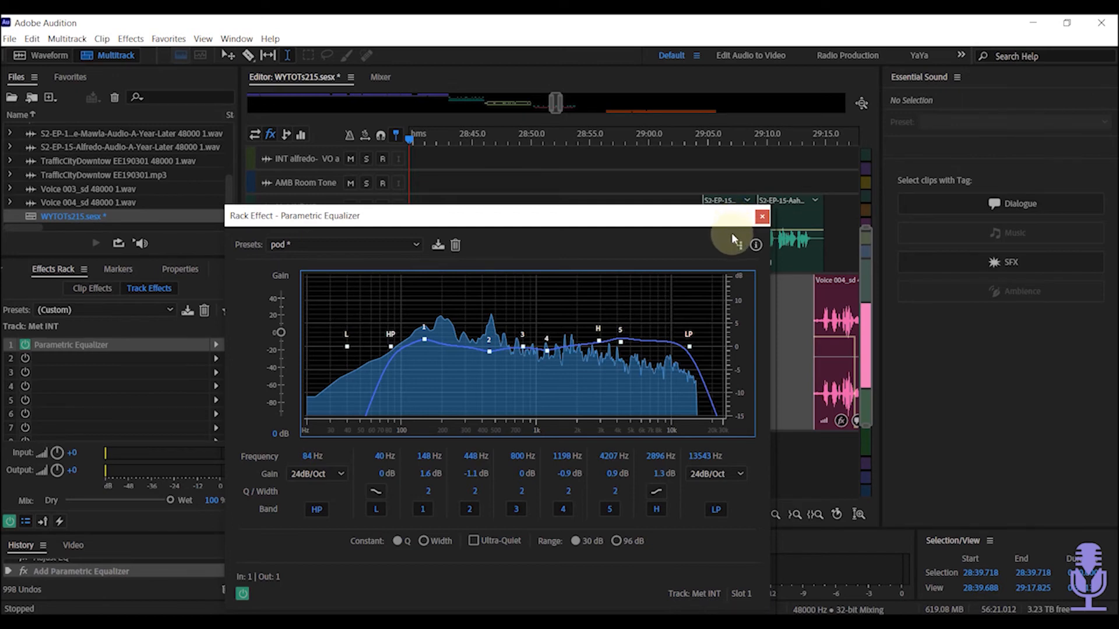
click(763, 219)
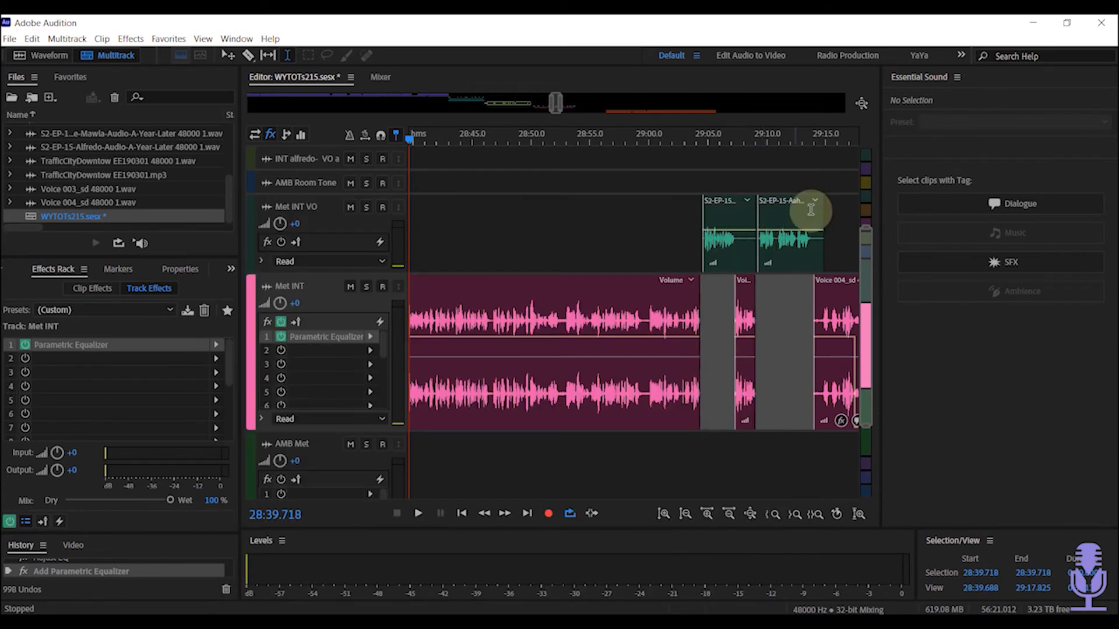
- Play the transition from the Met INT VO clip to the Met INT clip from about 29:06 and save the session
click(721, 237)
key(space)
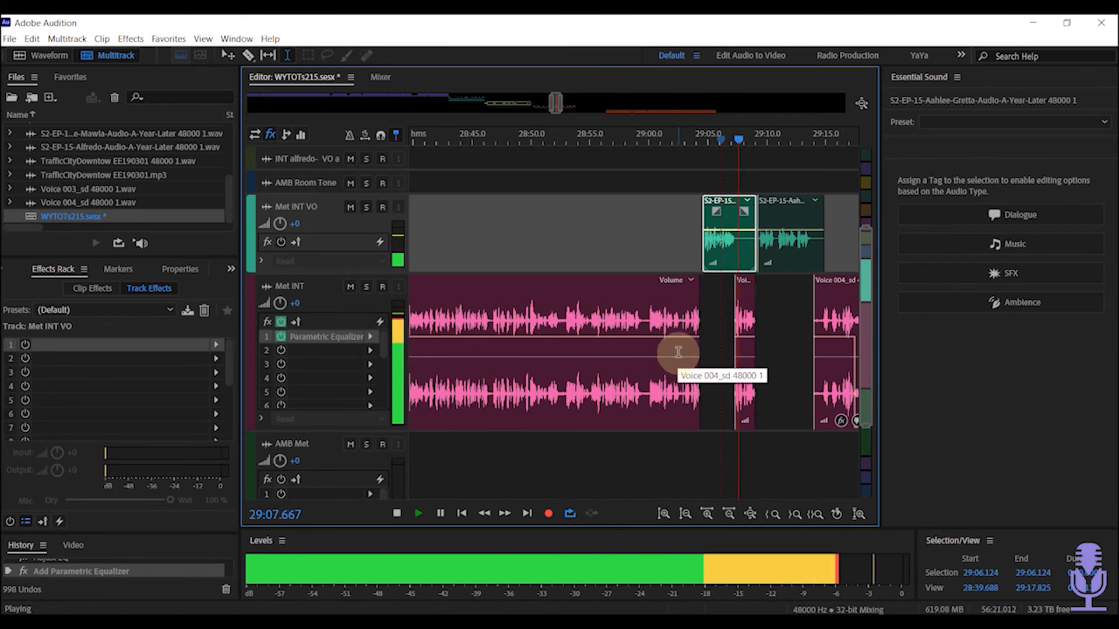
key(space)
scroll(642, 326, down, 4)
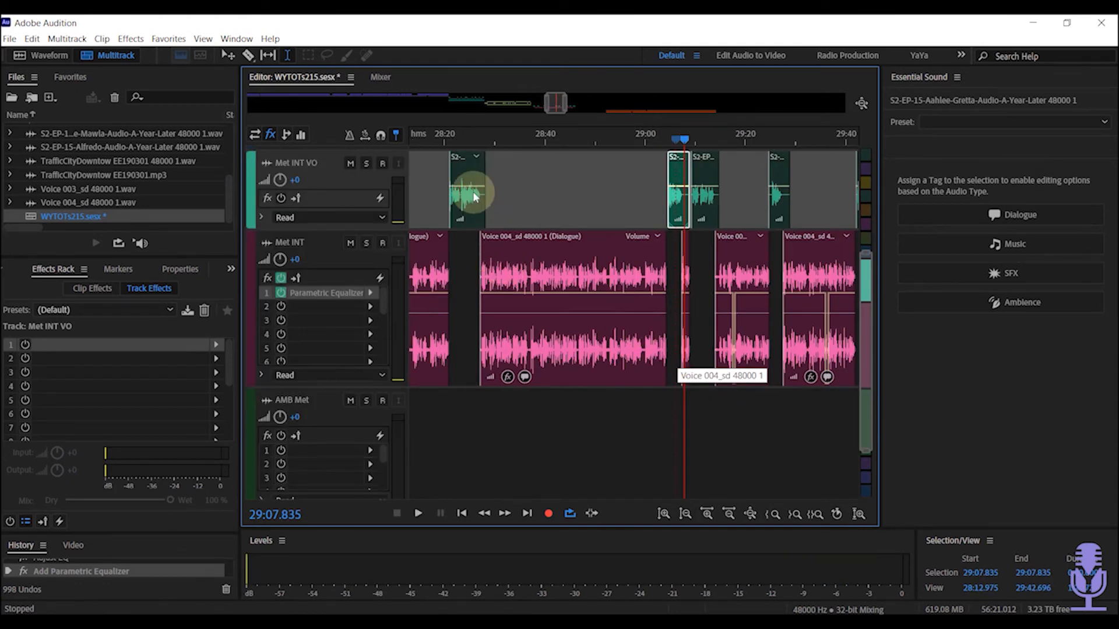
key(ctrl+s)
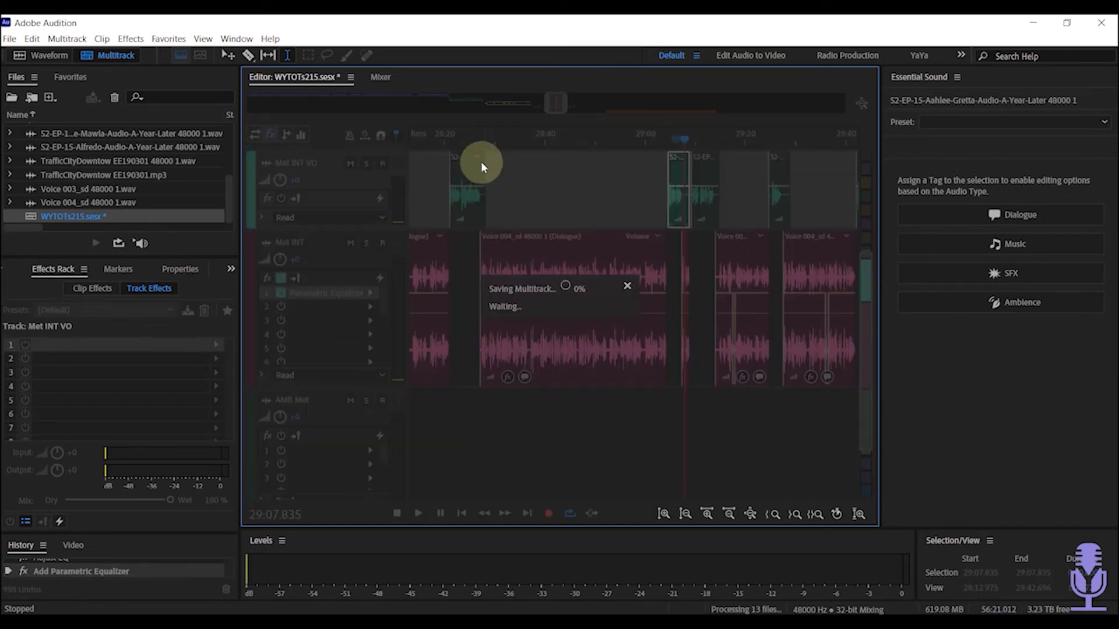
- Assign the Dialogue preset Noisy NPR to the Met INT VO clips from about 28:21 to 29:28 and set their EQ amount to 0.4
click(466, 188)
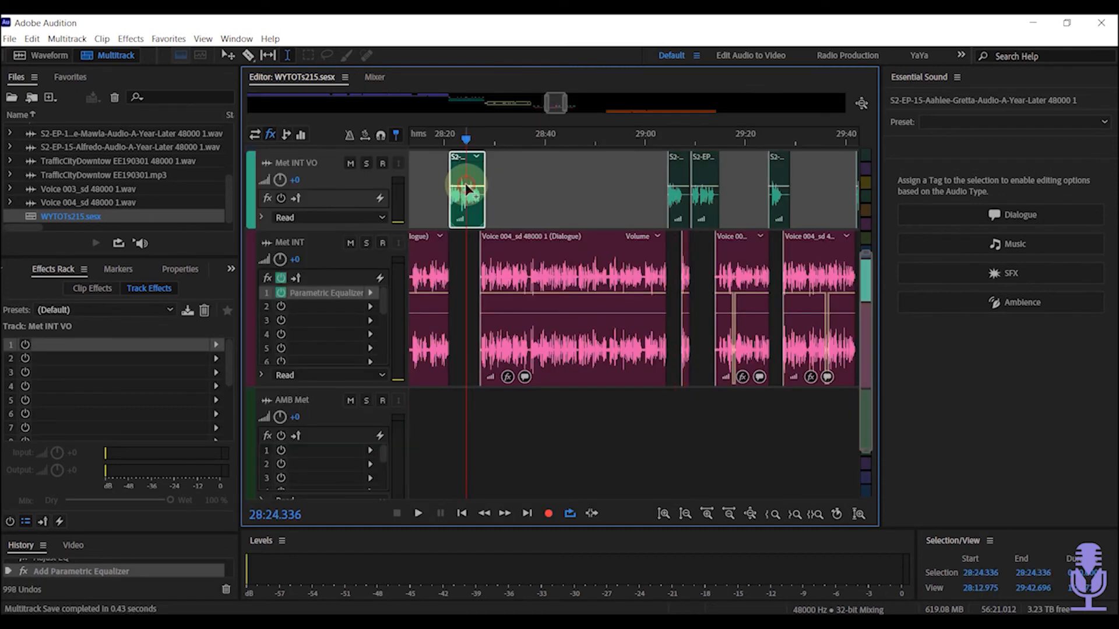
shift+click(780, 187)
click(971, 122)
mouse_move(975, 146)
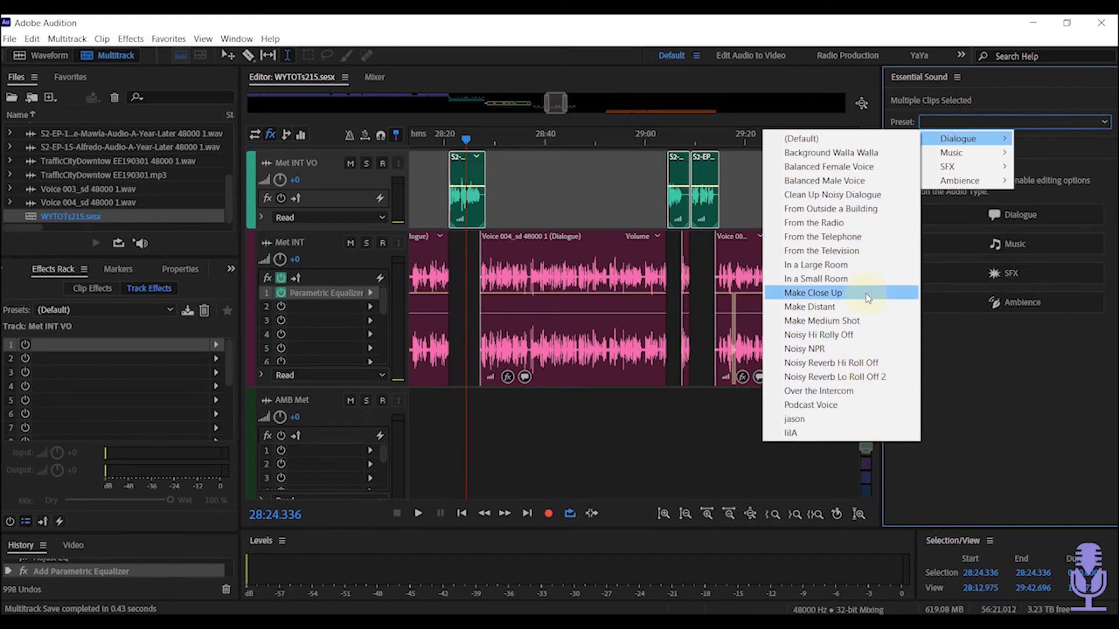
click(849, 349)
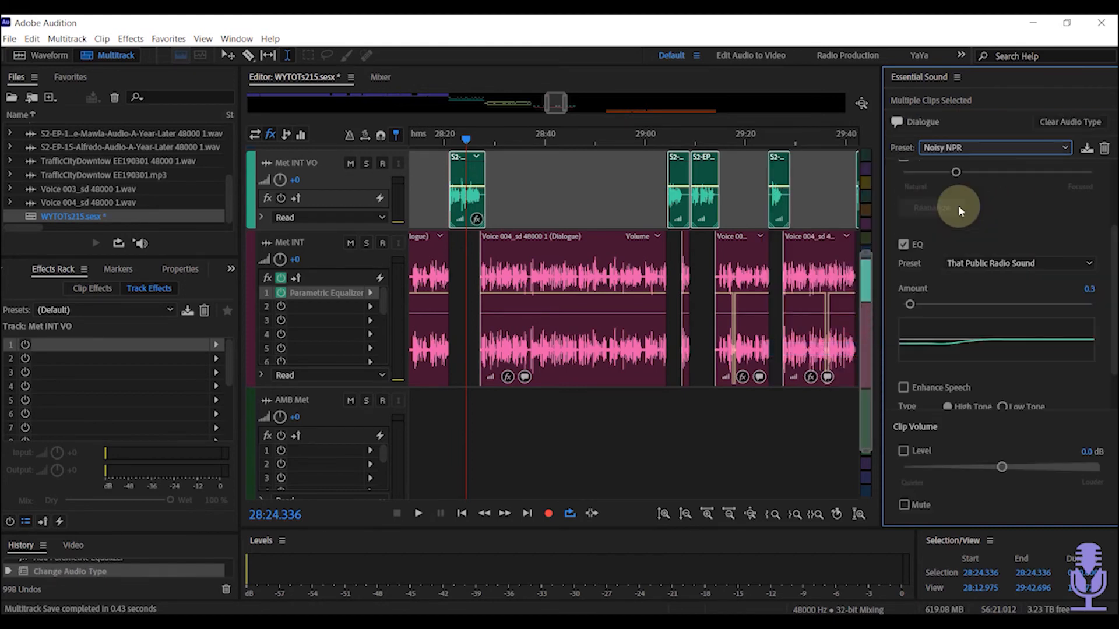
click(911, 305)
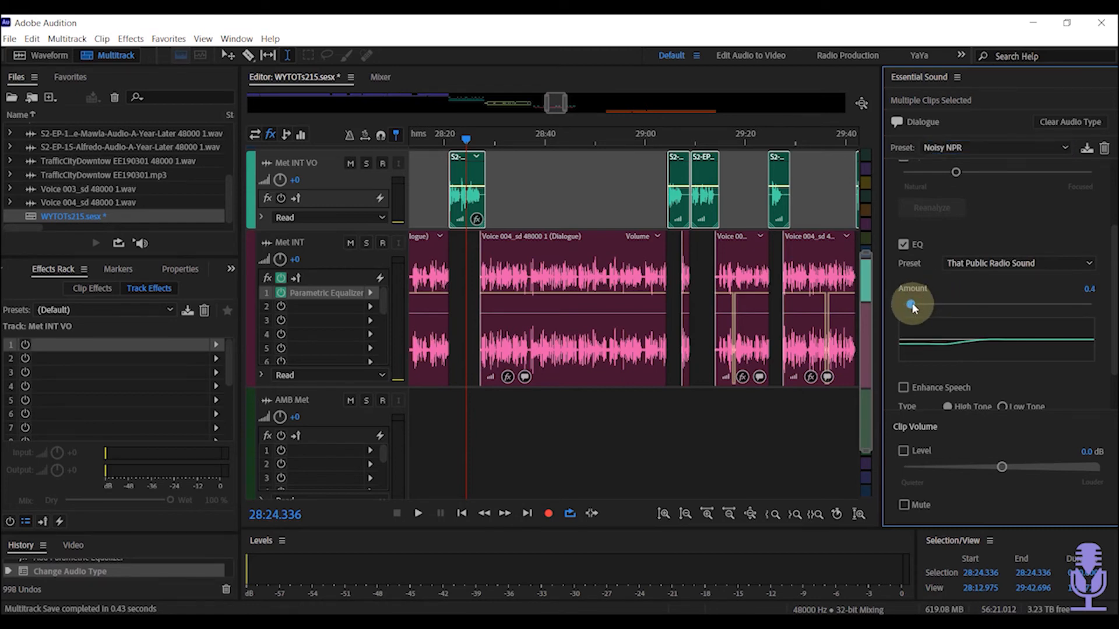
click(626, 202)
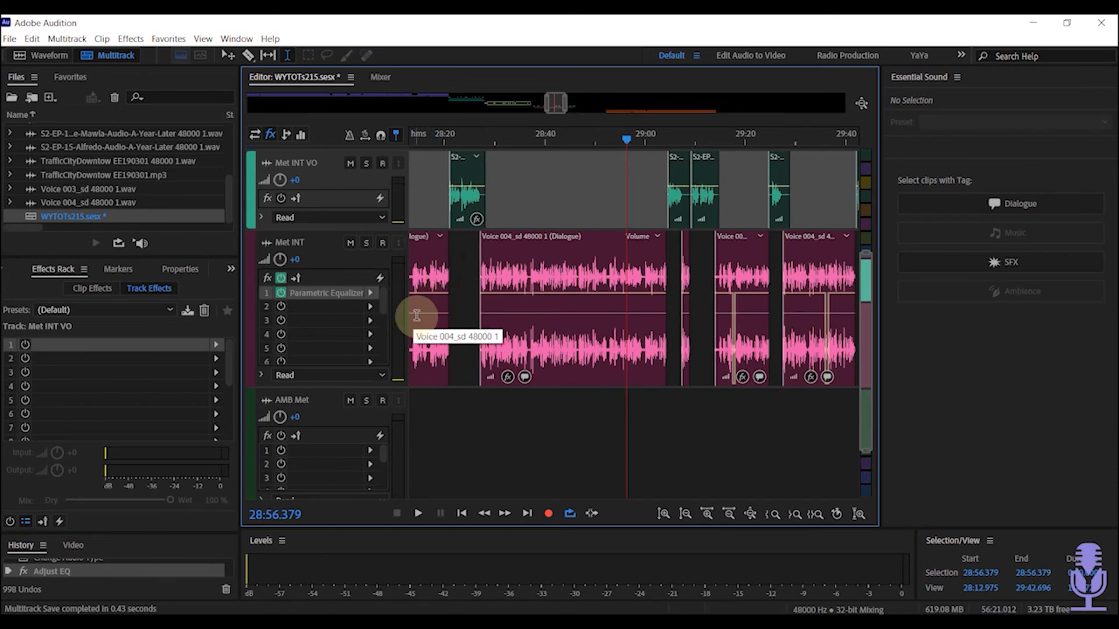
- Add FranceMuseum_DIGIA29-28 from the Downloads folder to the AMB Met track beneath the Met interview clips
scroll(406, 316, up, 1)
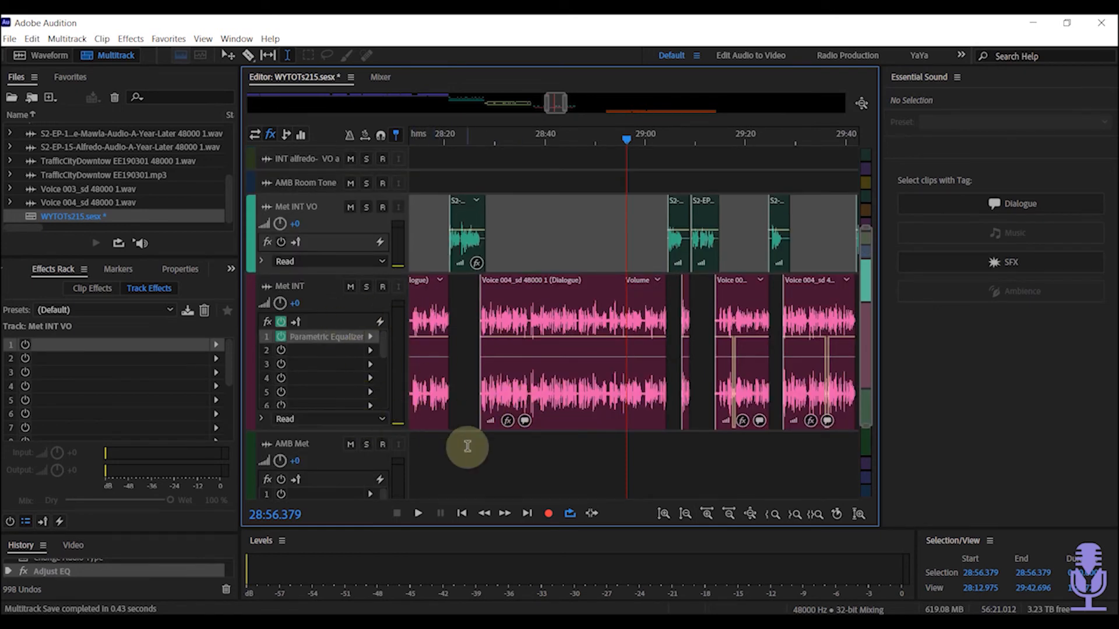
scroll(432, 420, down, 2)
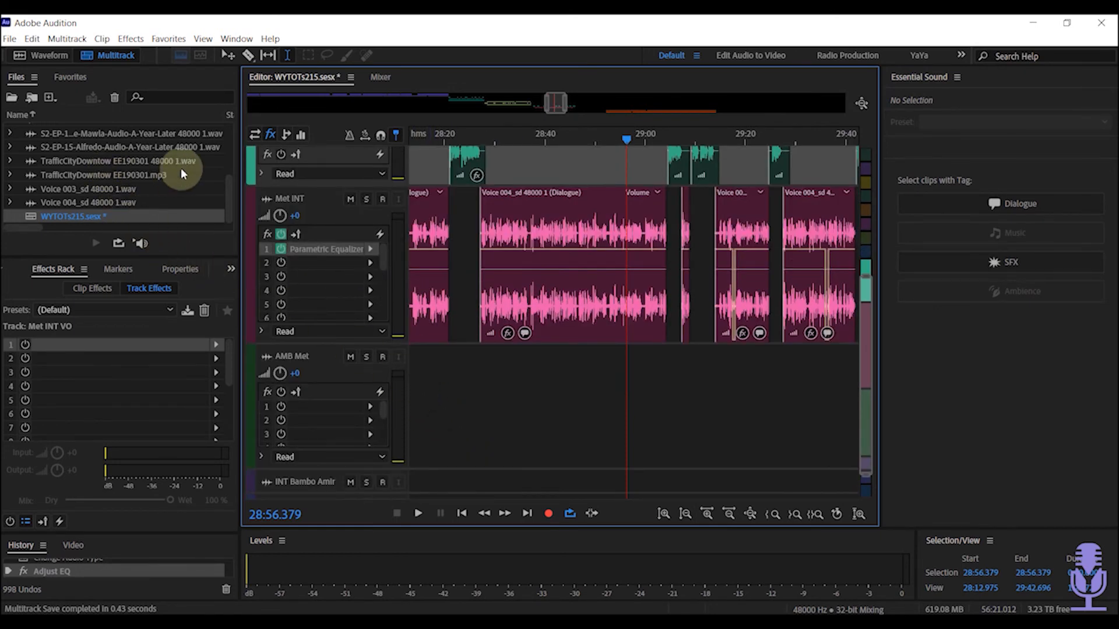
click(225, 190)
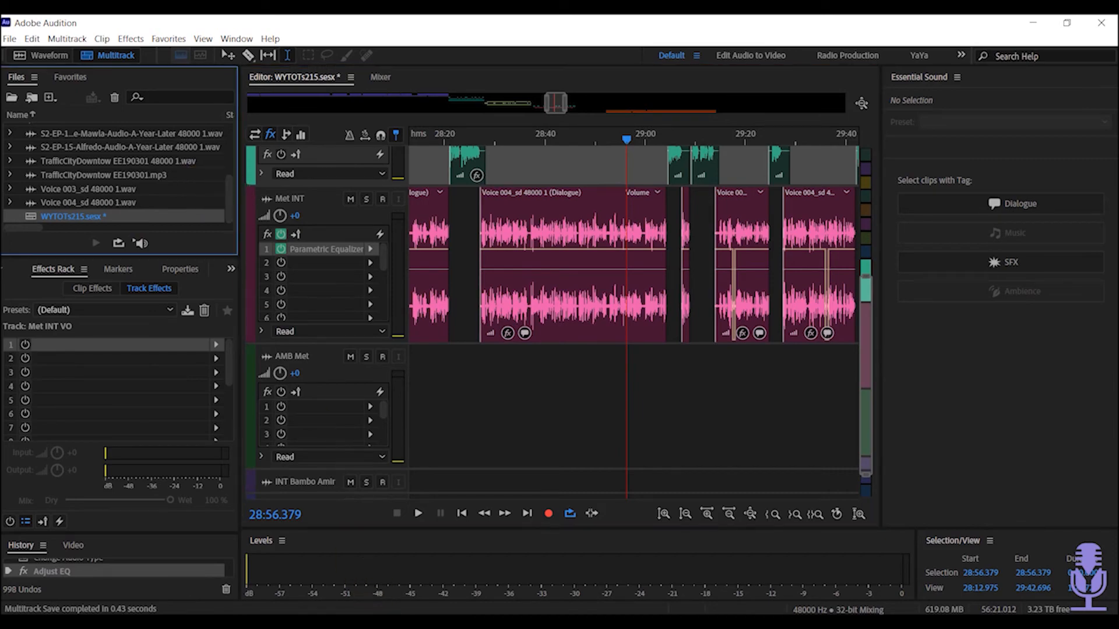
mouse_move(485, 616)
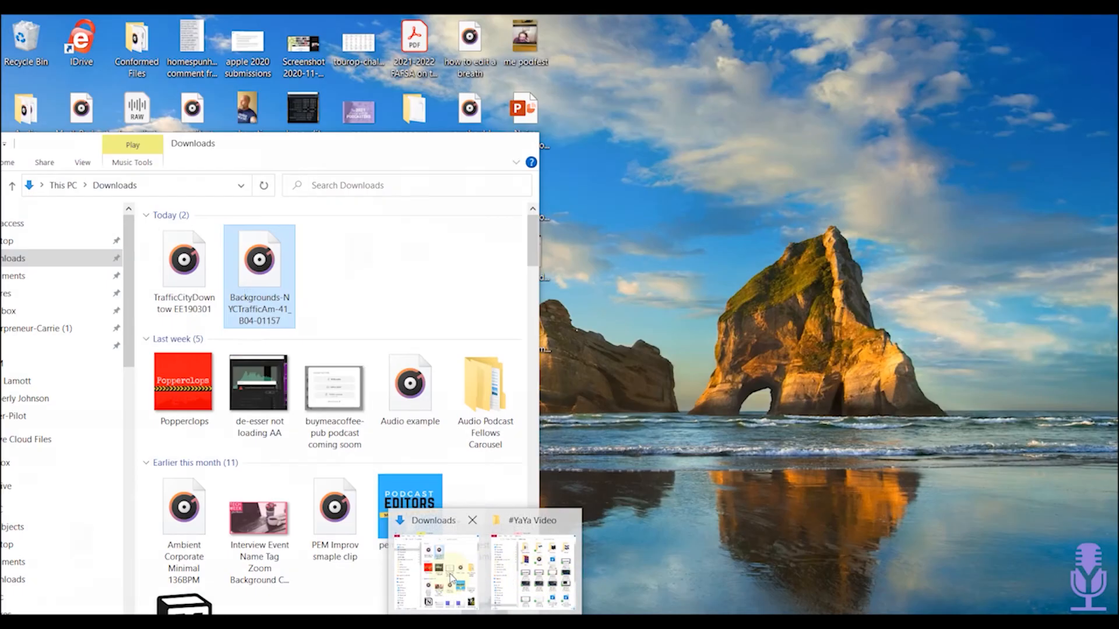
click(451, 577)
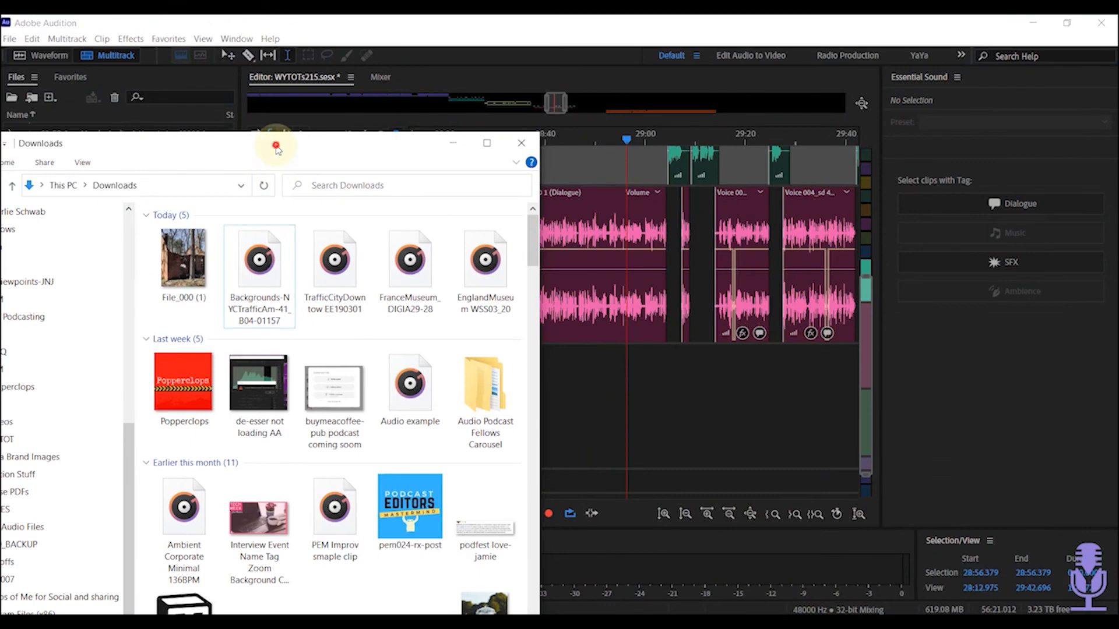
drag(278, 151, 105, 381)
drag(233, 511, 419, 412)
scroll(452, 393, down, 5)
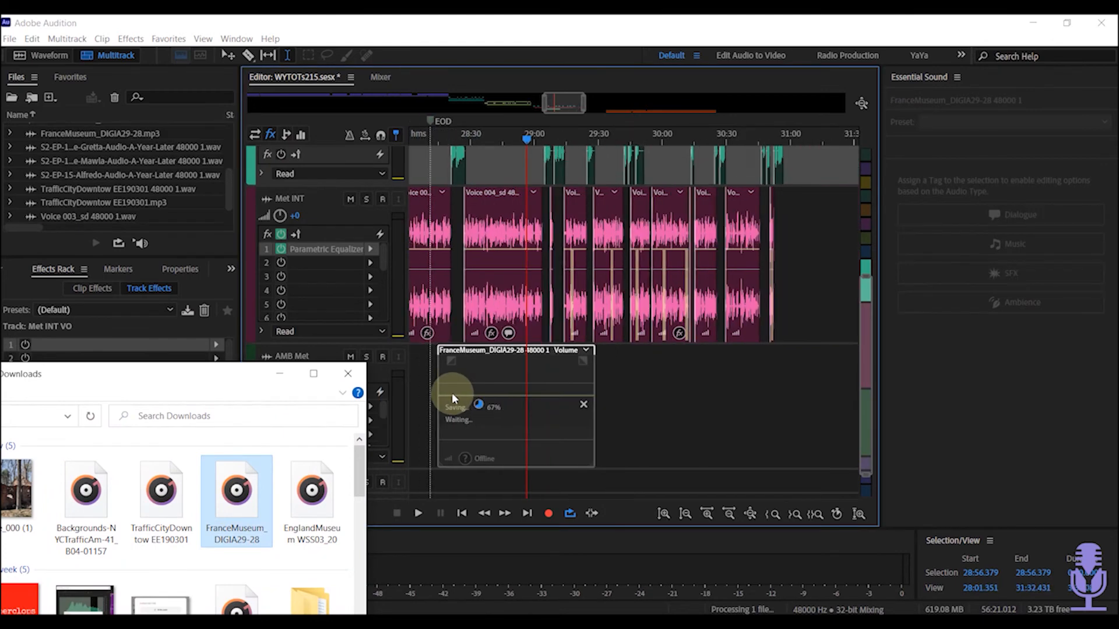
- Move the FranceMuseum ambience clip earlier on AMB Met so it starts at about 26:59, just after the met marker
drag(471, 357, 577, 376)
scroll(577, 376, up, 4)
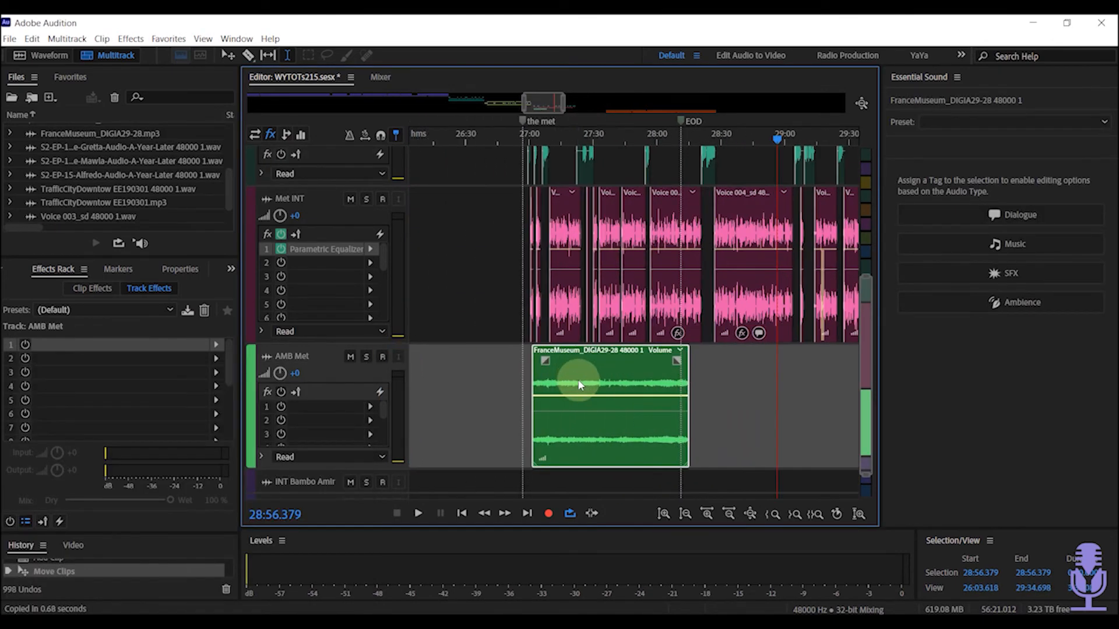
drag(499, 354, 472, 352)
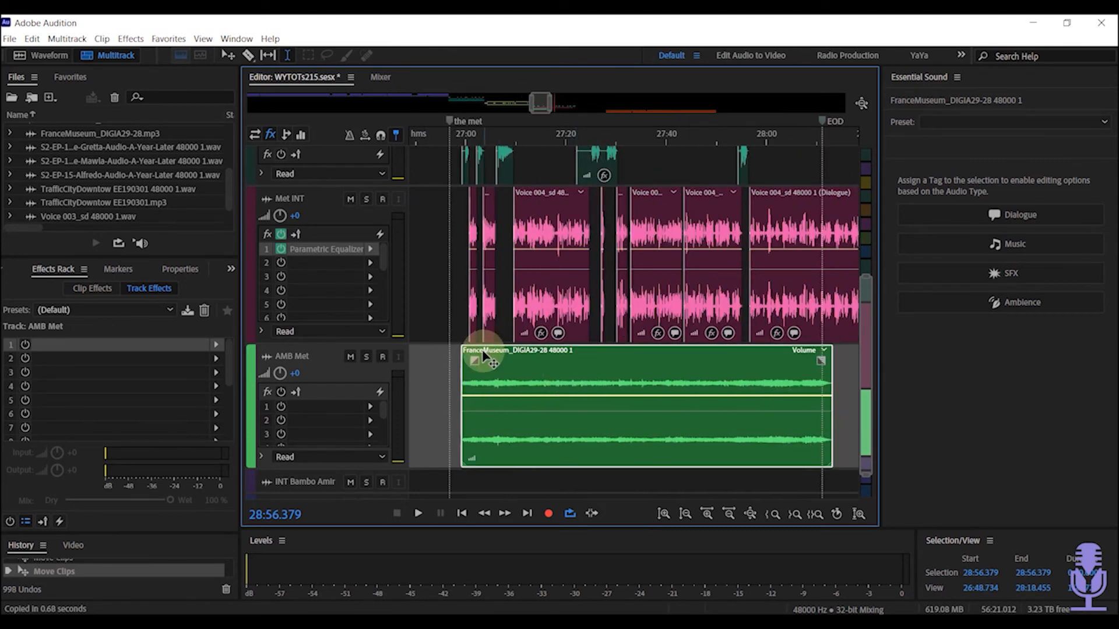
- Play the beginning of the Met section with the museum ambience from about 26:59
click(460, 335)
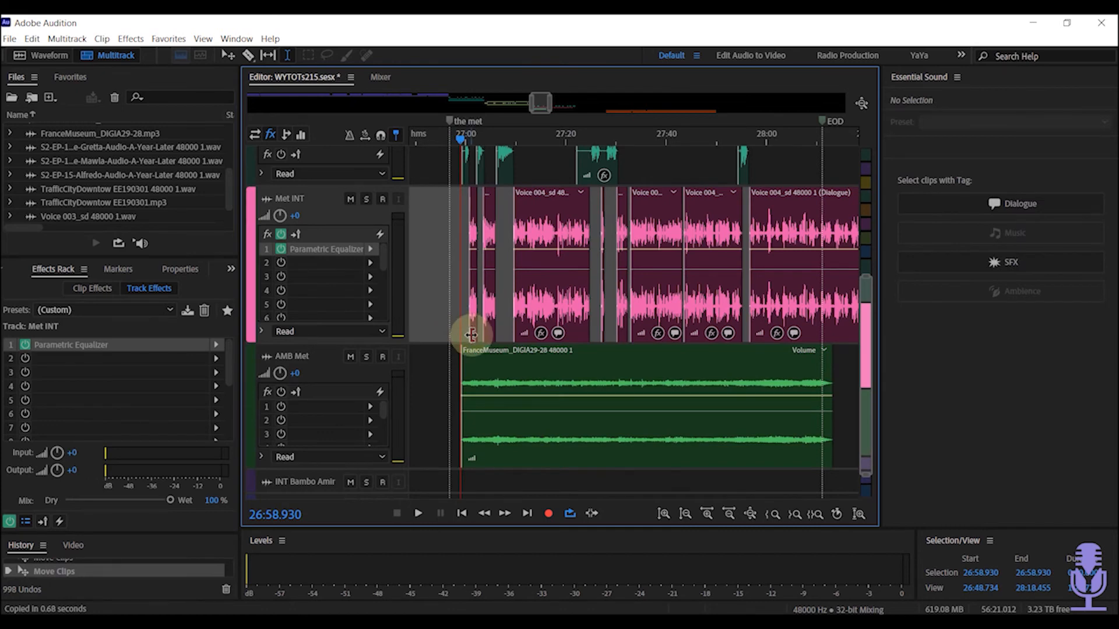
key(space)
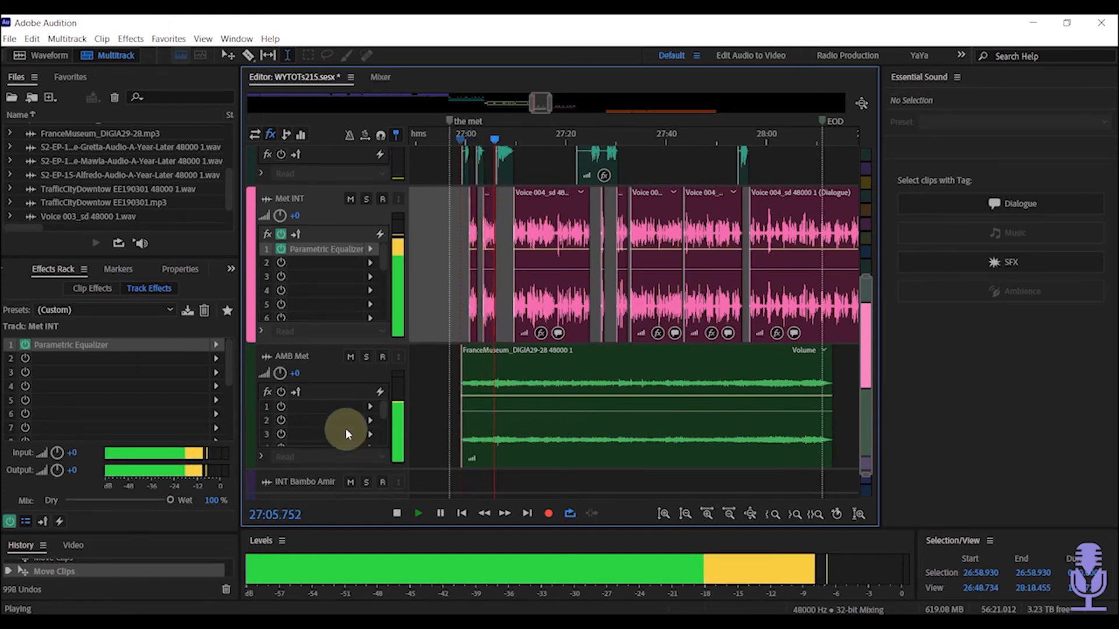
key(space)
- Mute the AMB Met track and play the interview without ambience from about 27:11
click(350, 357)
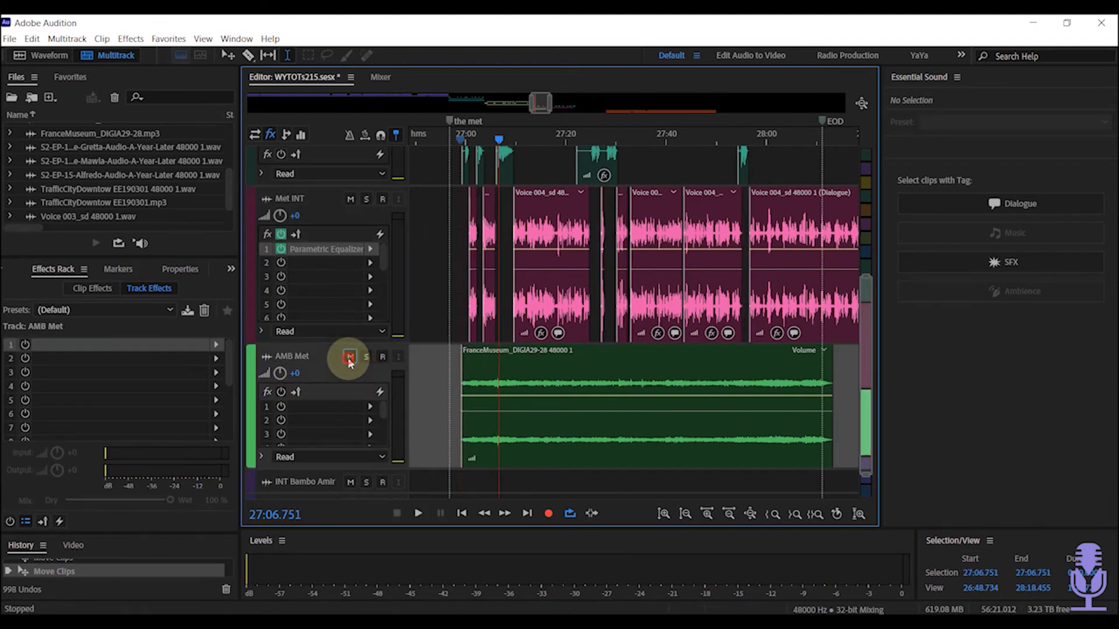
click(520, 230)
key(space)
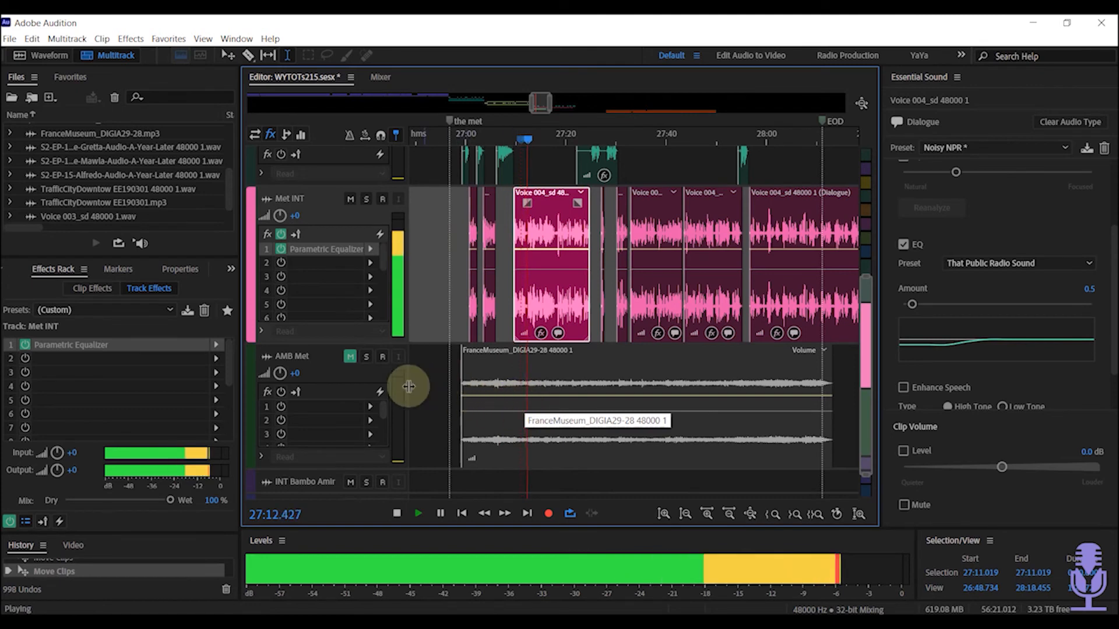
key(space)
- Unmute the AMB Met track and play the interview with the museum ambience from about 27:13
click(350, 356)
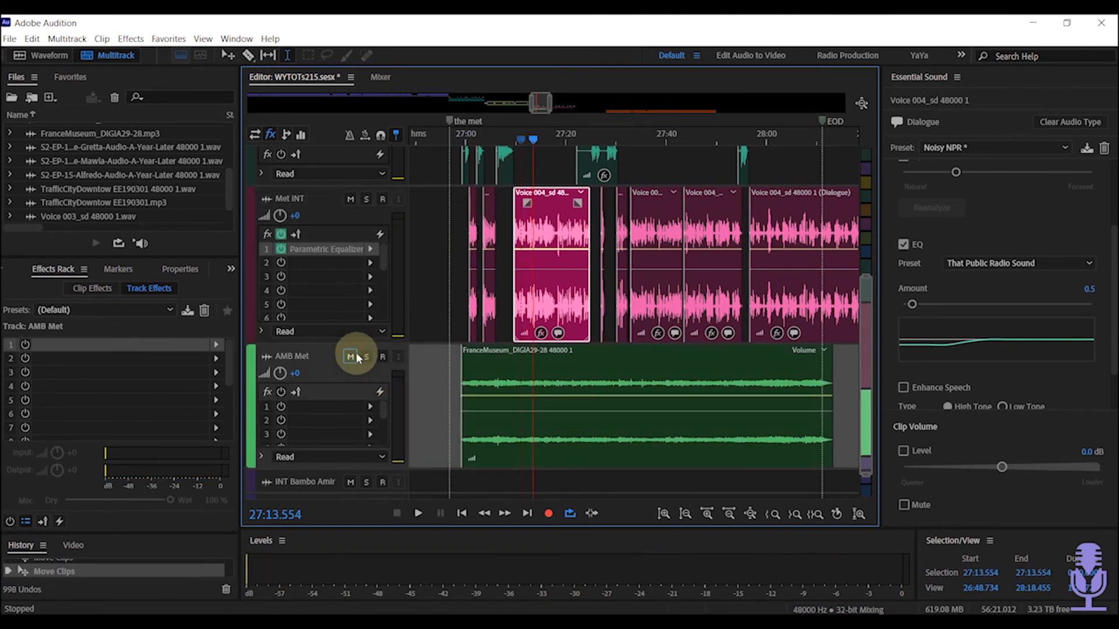
click(532, 384)
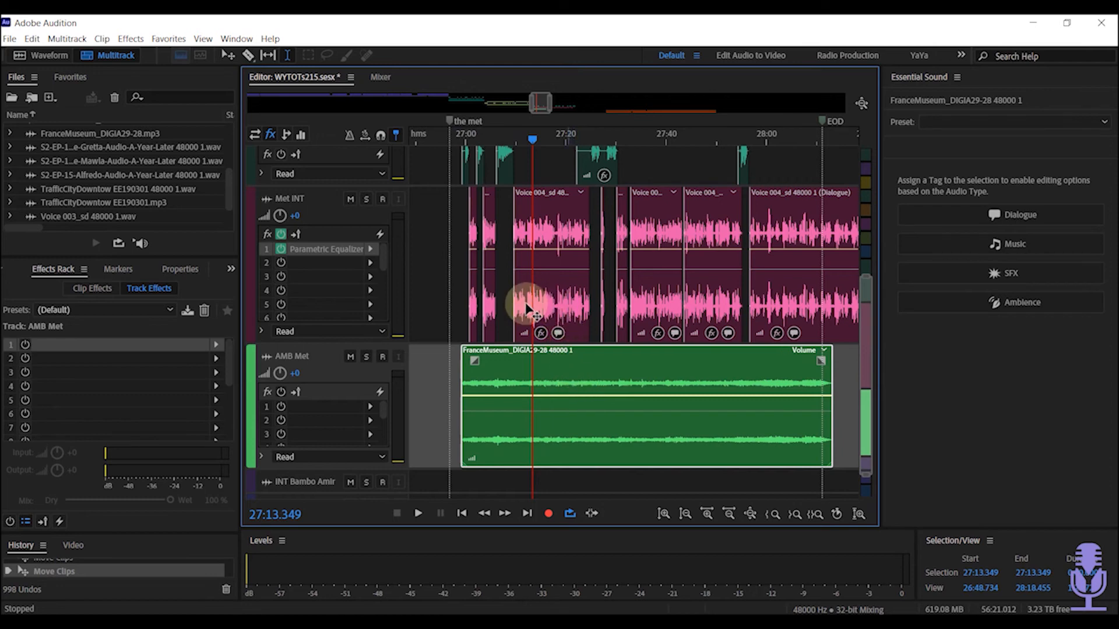
key(space)
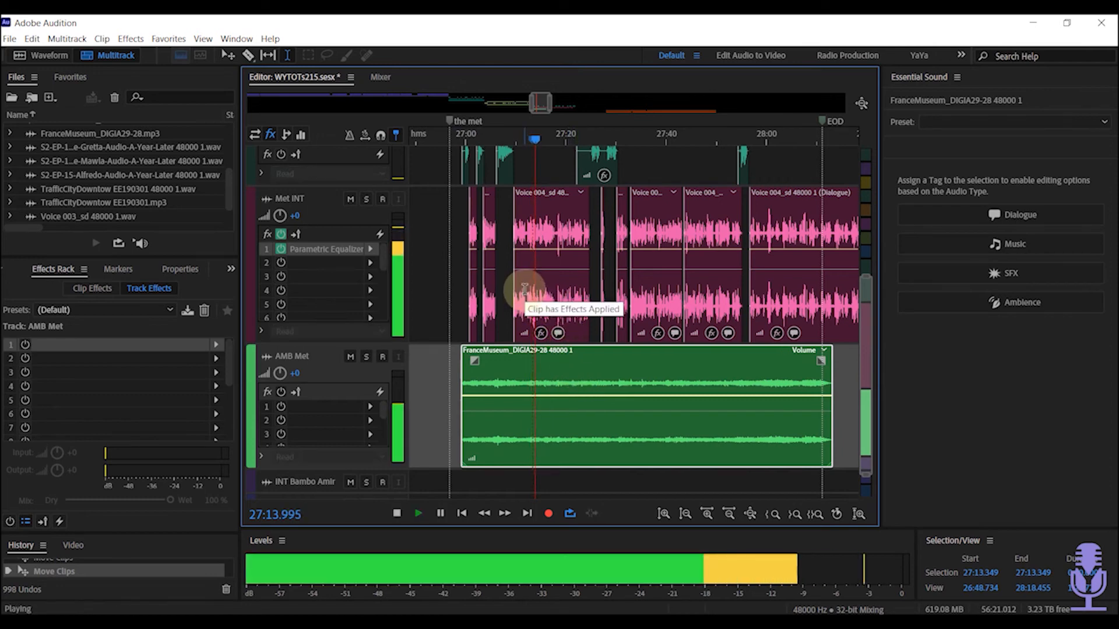
key(space)
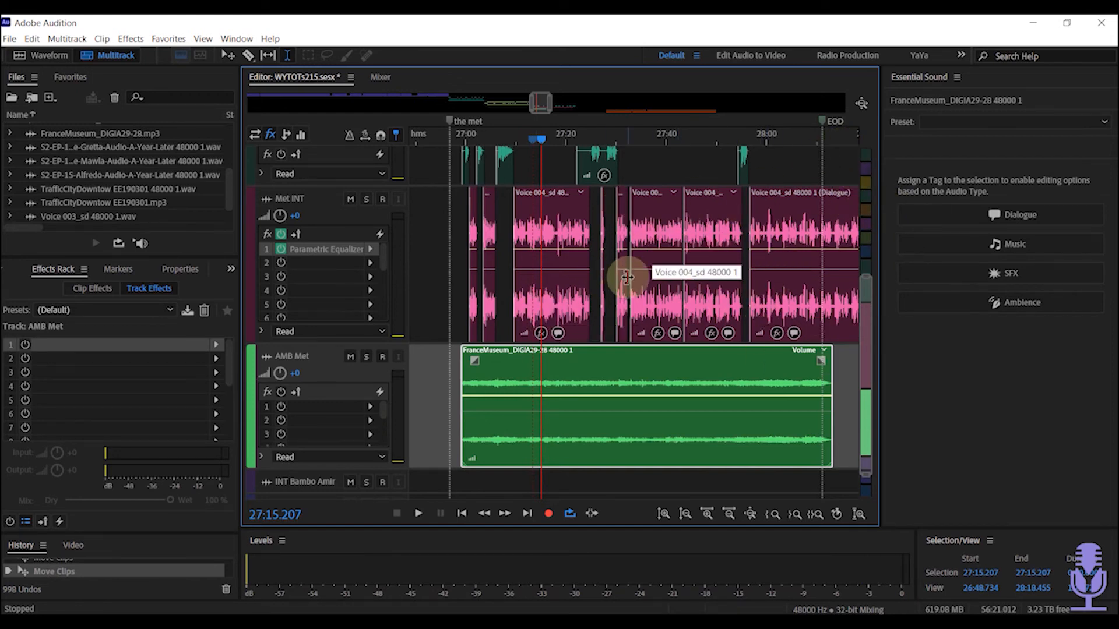
key(space)
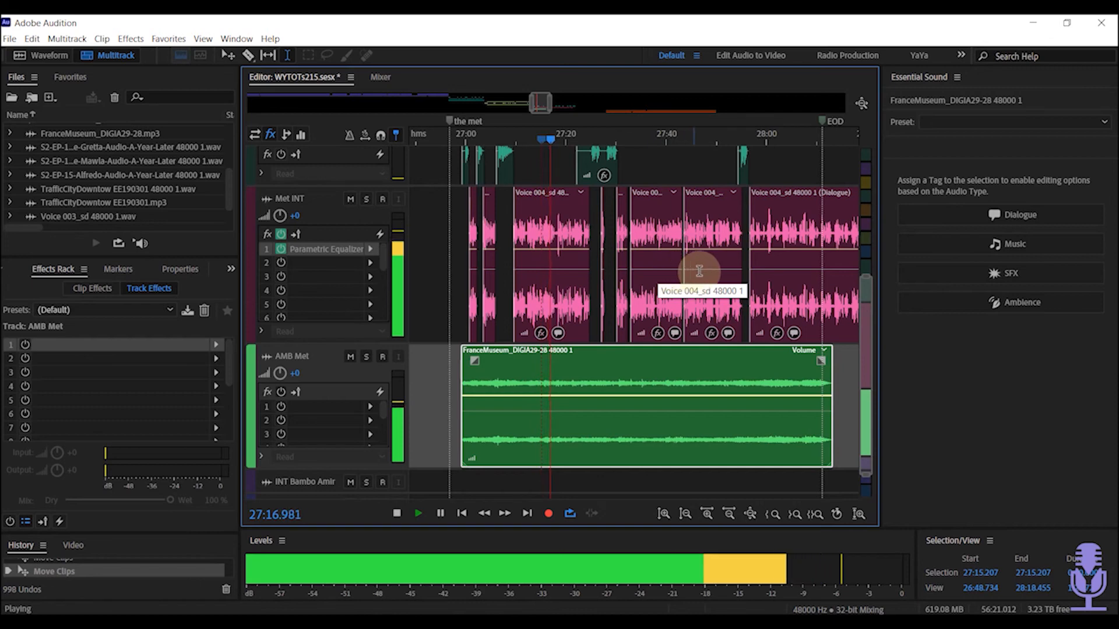
key(space)
- Assign the SFX preset In a Large Room to the FranceMuseum clip on AMB Met
click(758, 390)
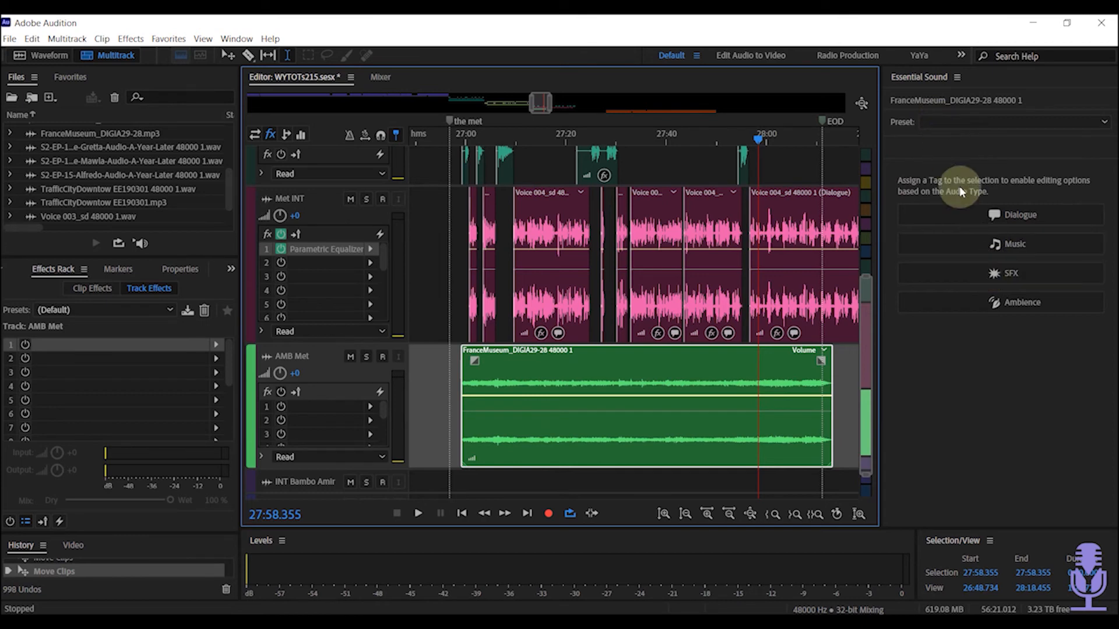
click(937, 127)
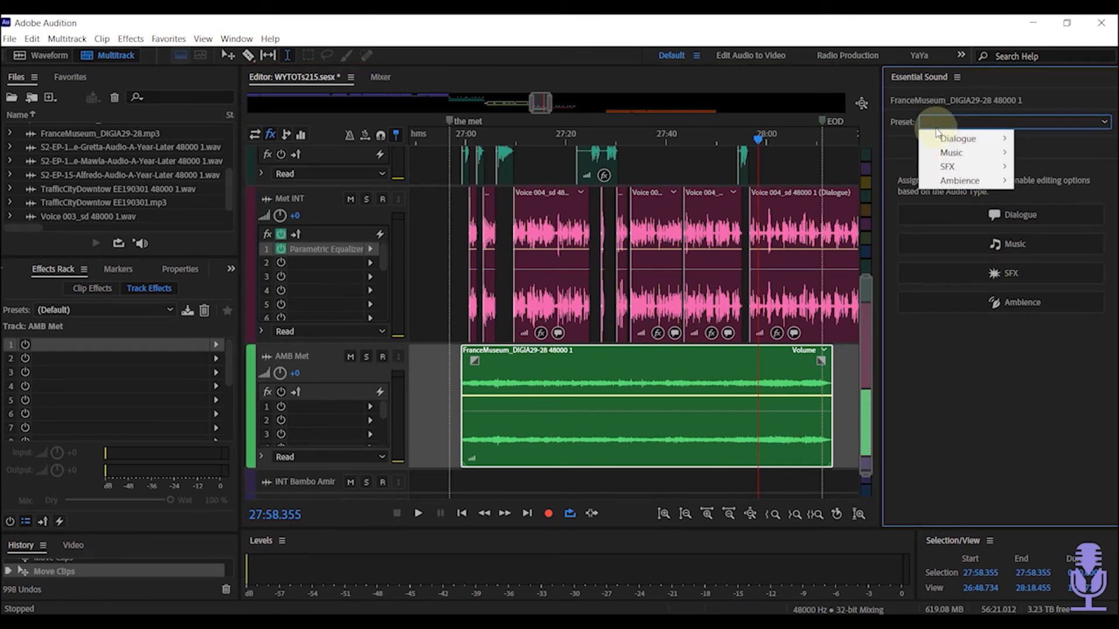
mouse_move(957, 173)
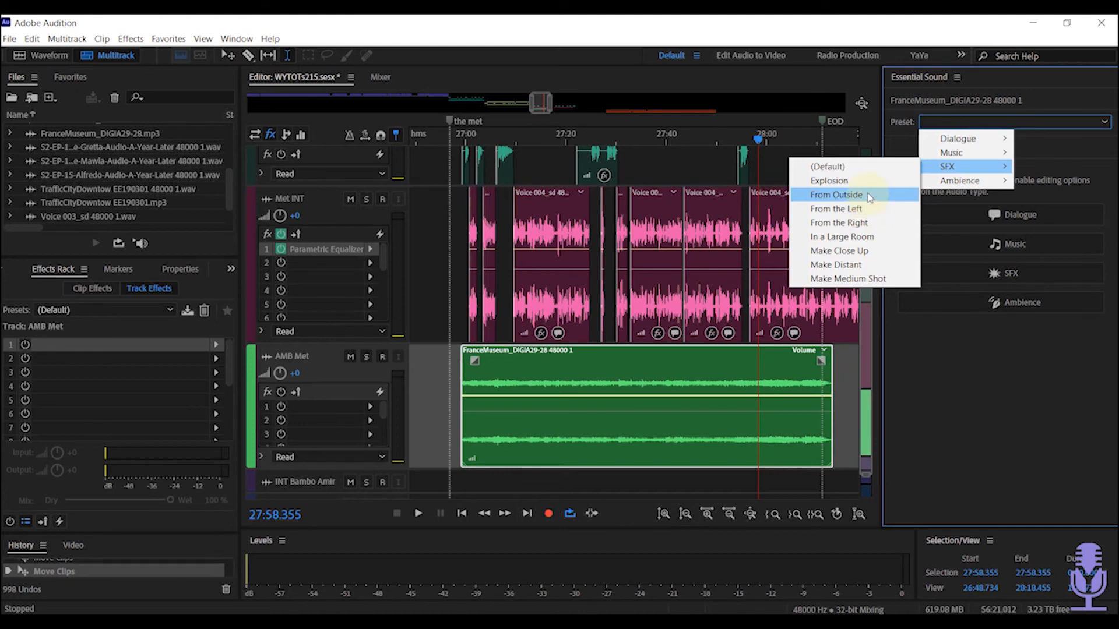
click(870, 237)
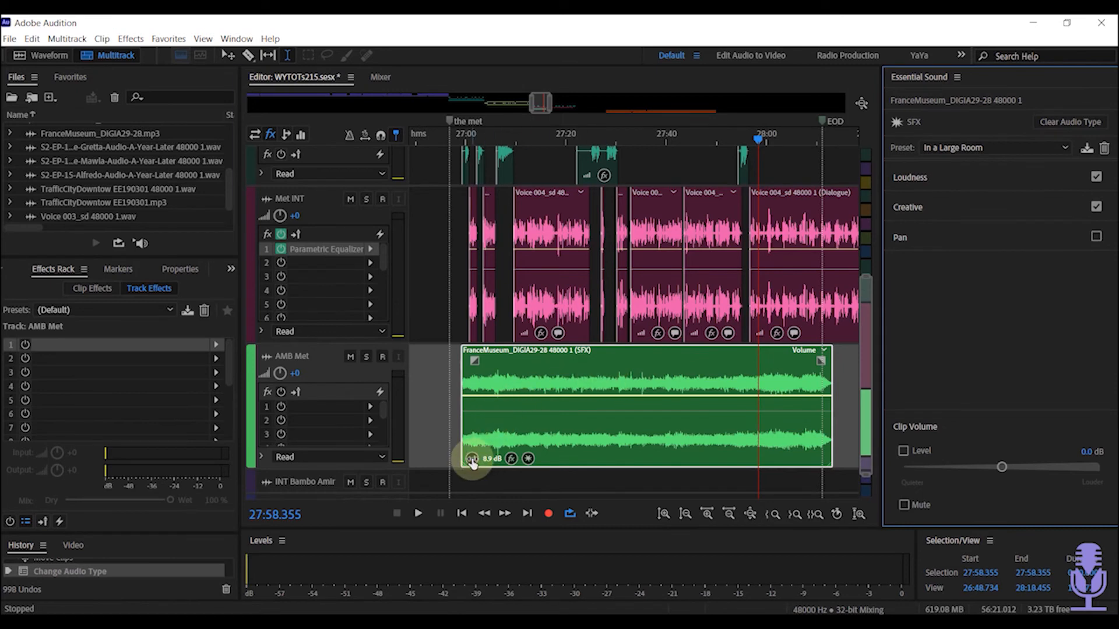
- Lower the FranceMuseum clip gain to -0.5 dB, play from about 27:11, and raise the gain to 2.2 dB during playback
drag(472, 460, 456, 463)
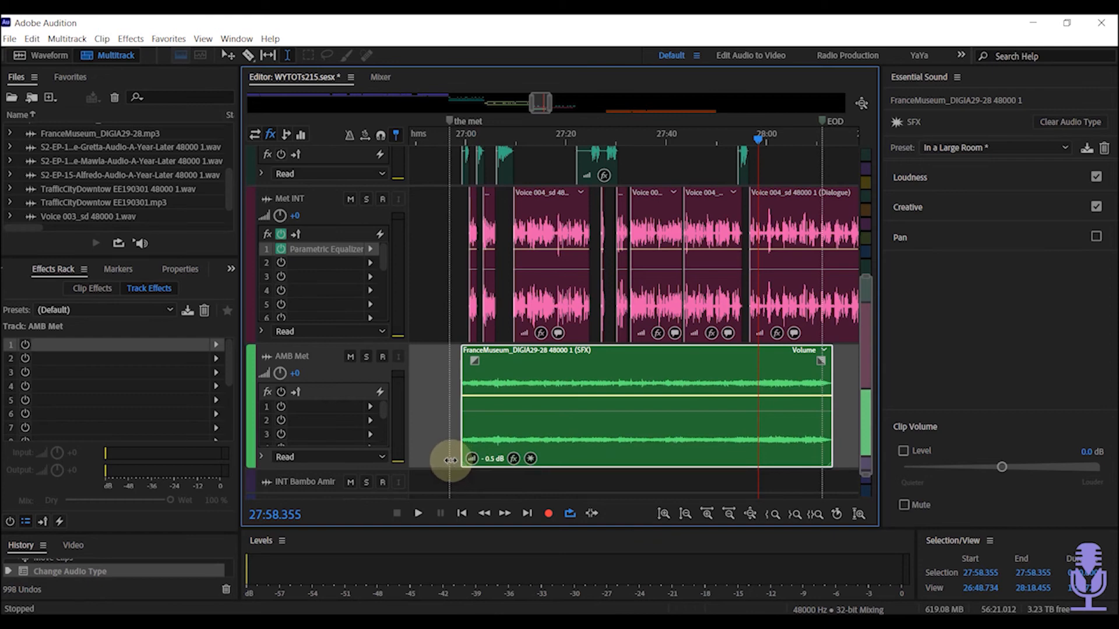
click(525, 305)
key(space)
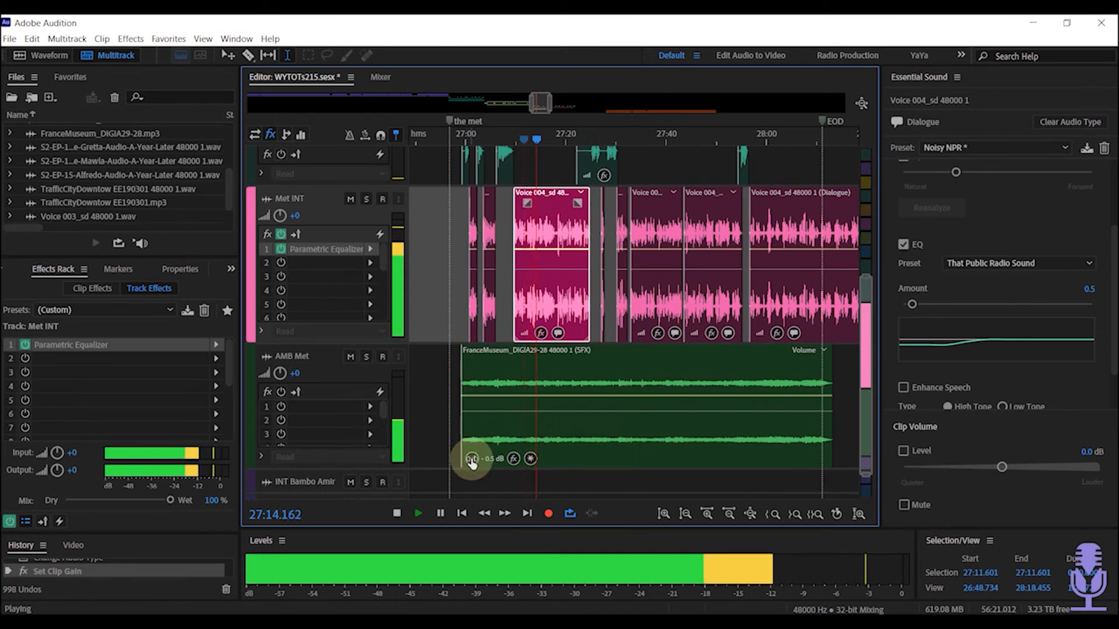
drag(472, 460, 474, 456)
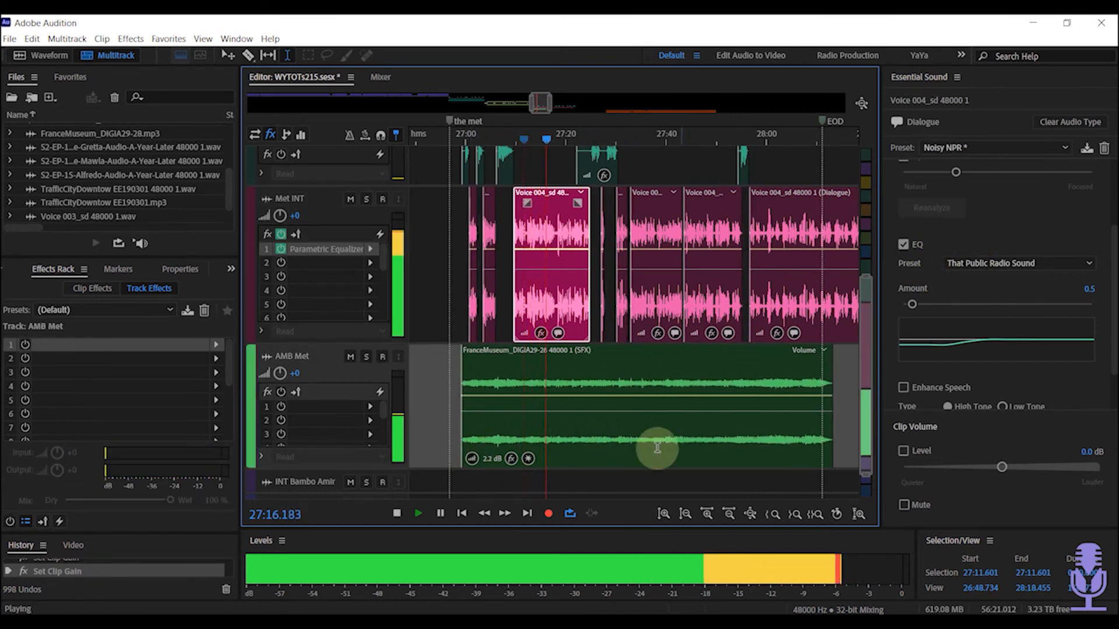
- During playback, change the FranceMuseum clip's reverb to Light Reverb with amount 2.9 and set its clip gain to -2.6 dB
click(657, 447)
click(963, 208)
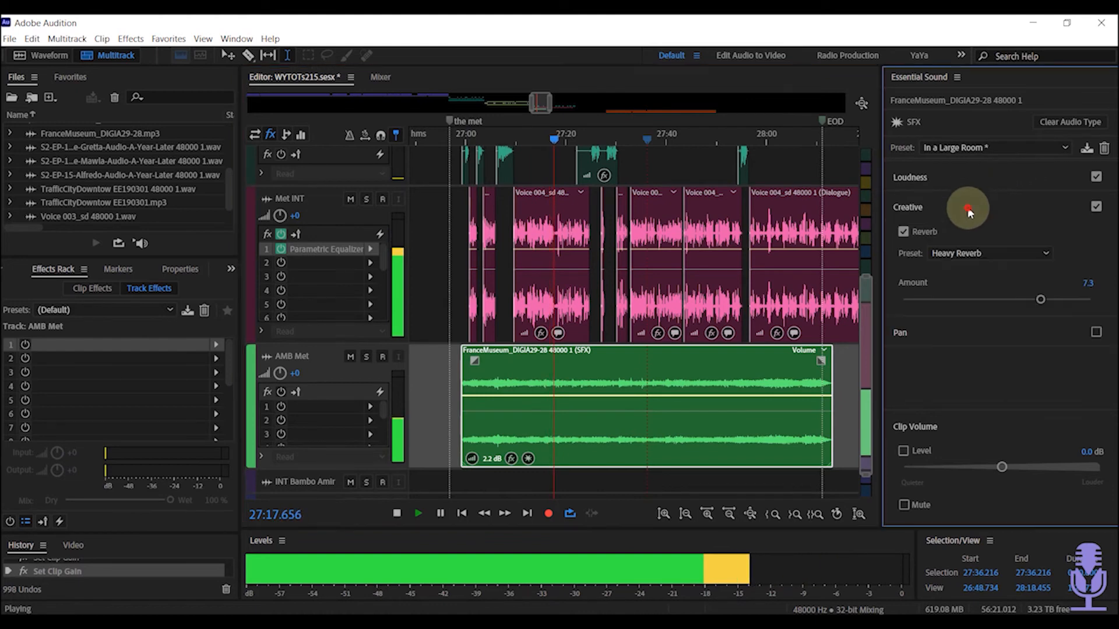
click(952, 253)
click(951, 285)
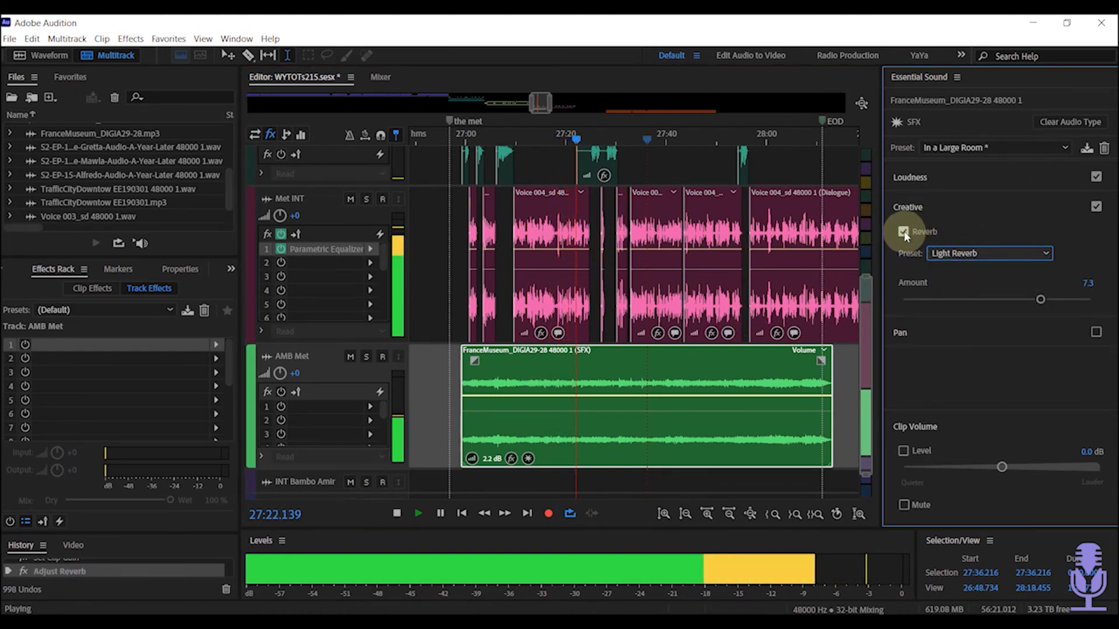
drag(1041, 299, 955, 311)
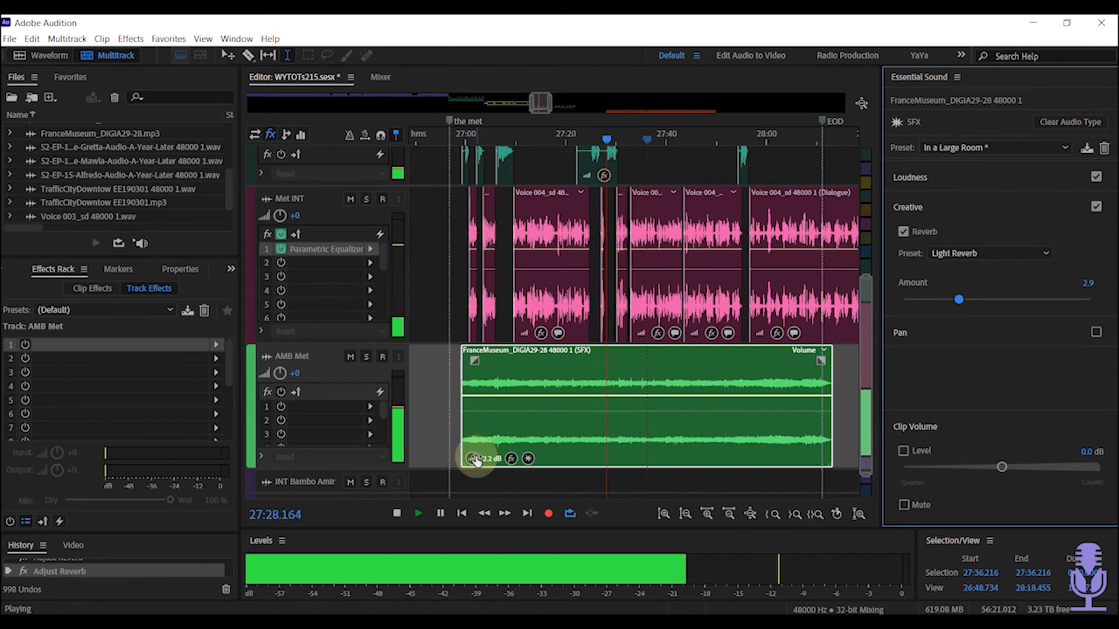
drag(473, 457, 467, 458)
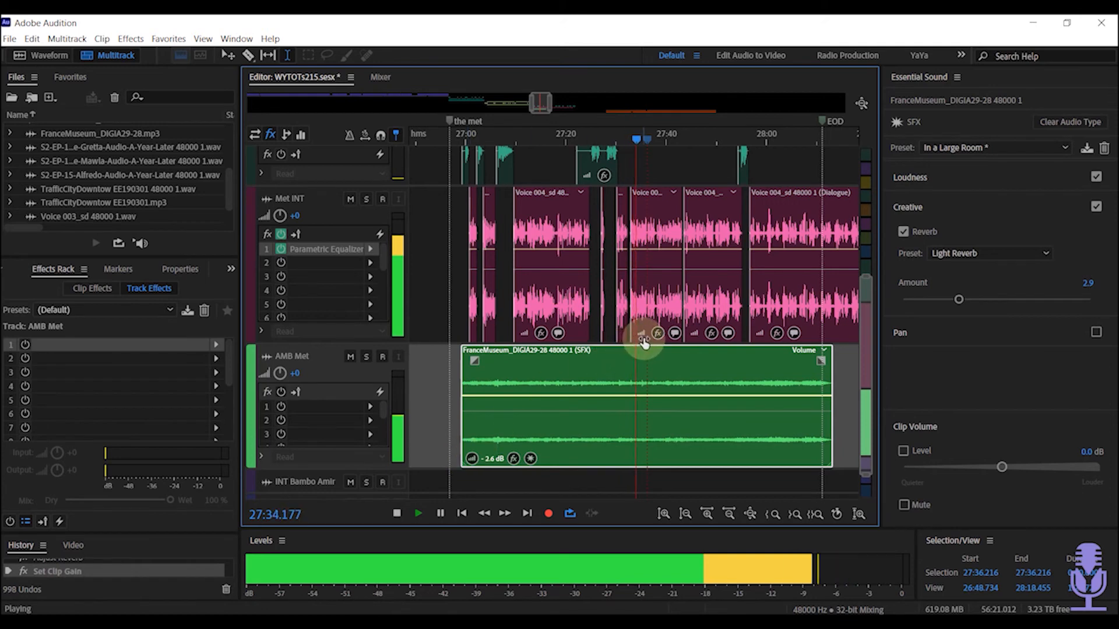
key(space)
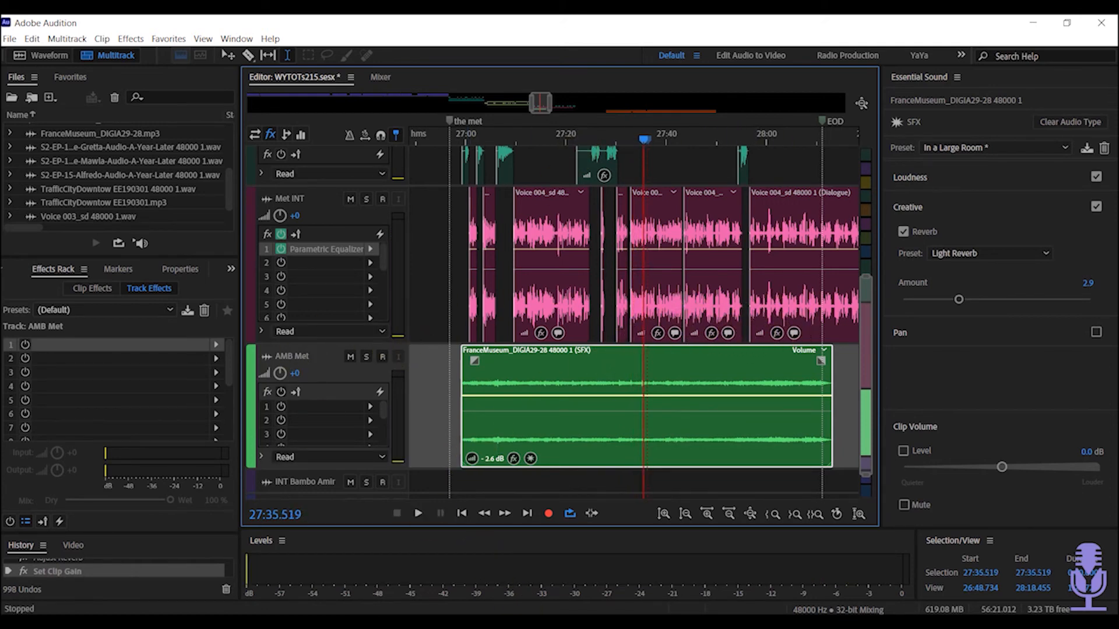
- Add EnglandMuseum WSS03_20 from the Downloads folder to the AMB Met track near the end of the FranceMuseum clip
mouse_move(594, 622)
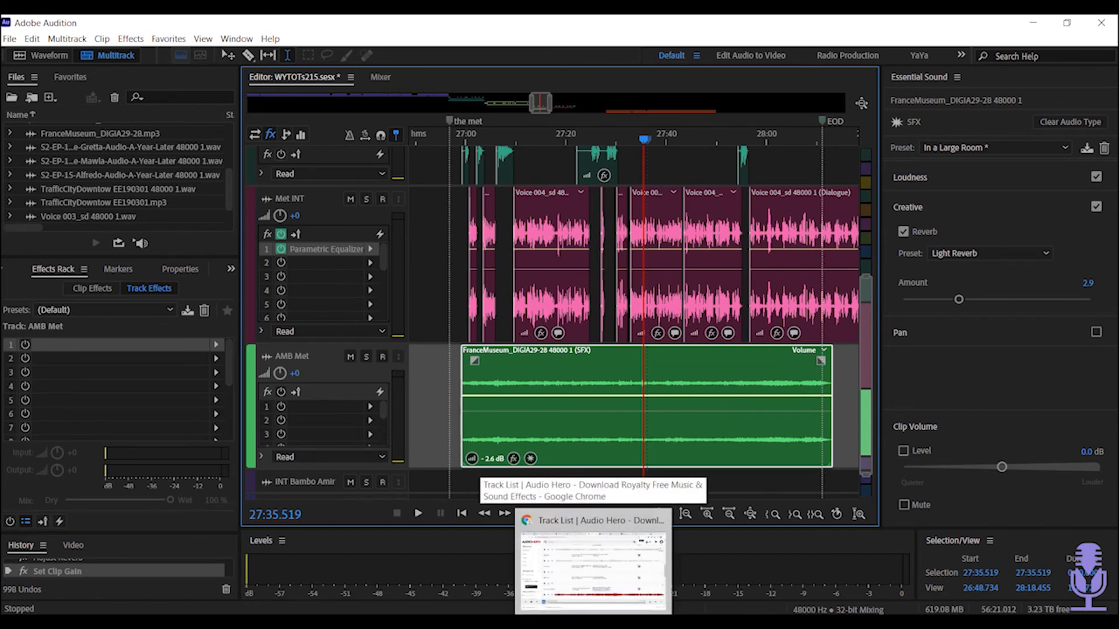
mouse_move(485, 623)
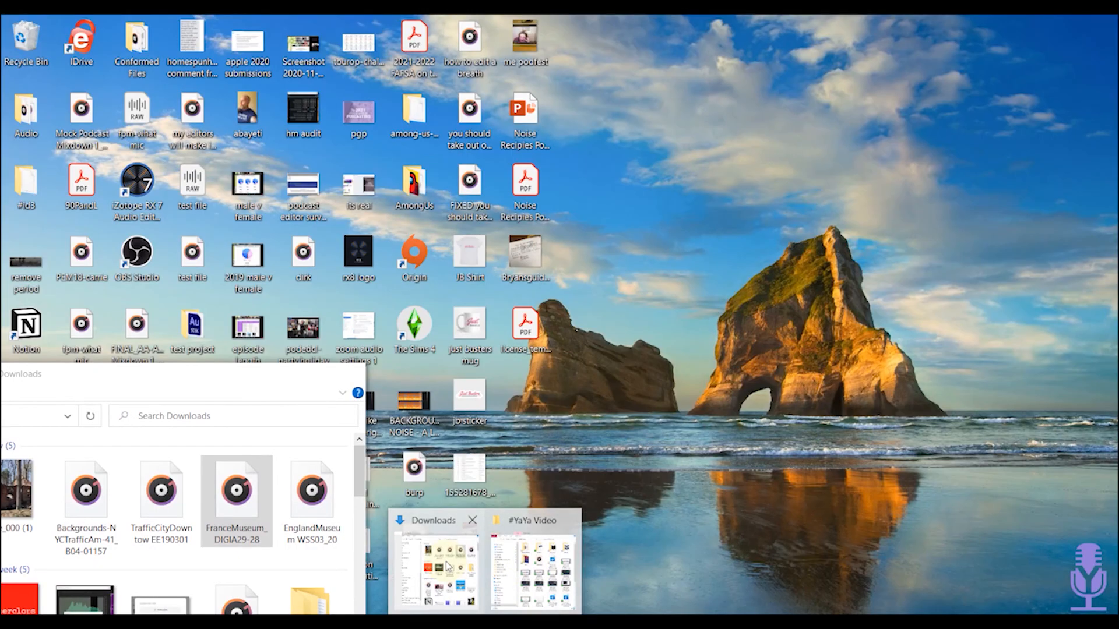
click(446, 561)
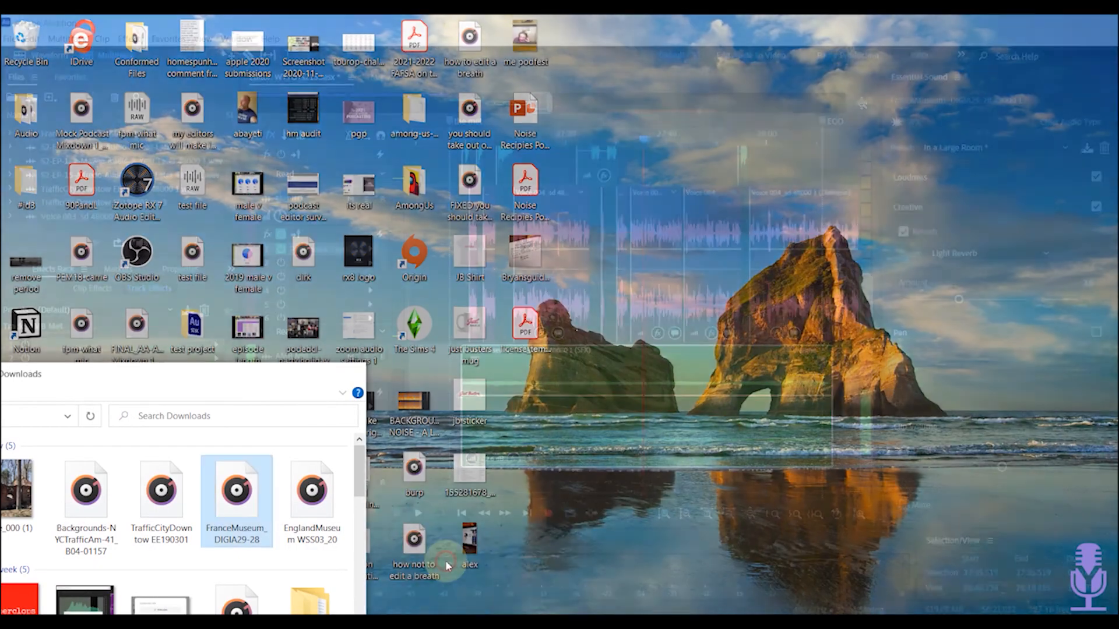
drag(299, 506, 805, 410)
scroll(805, 410, down, 3)
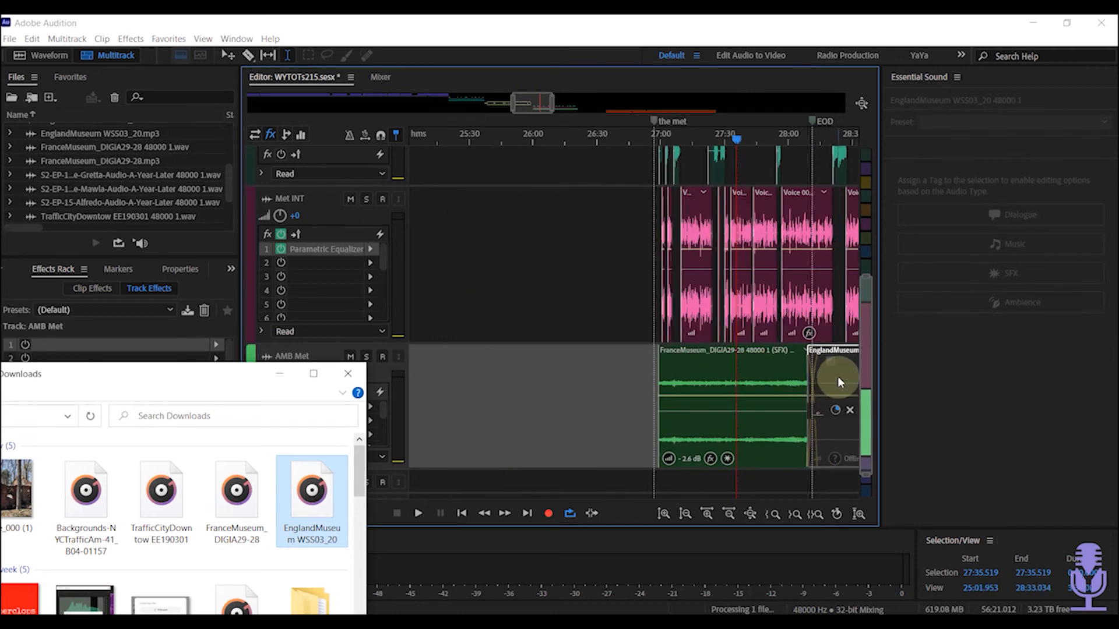
- Move the EnglandMuseum clip to start where the FranceMuseum clip ends, just after the EOD marker, and place the playhead at about 28:17
drag(835, 354, 877, 353)
drag(718, 361, 655, 364)
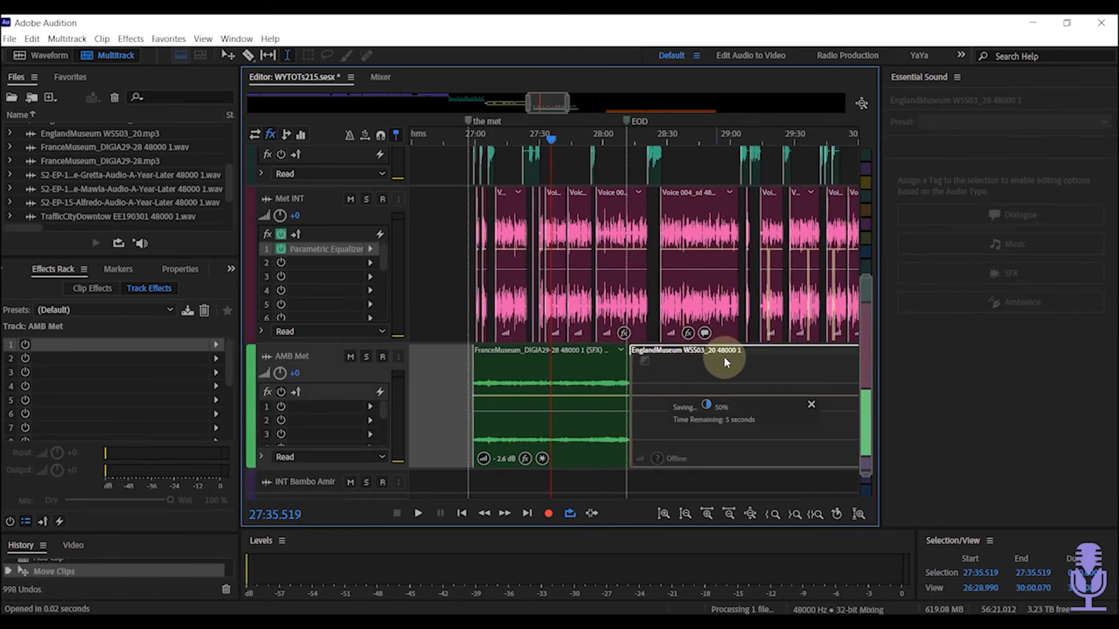
click(640, 376)
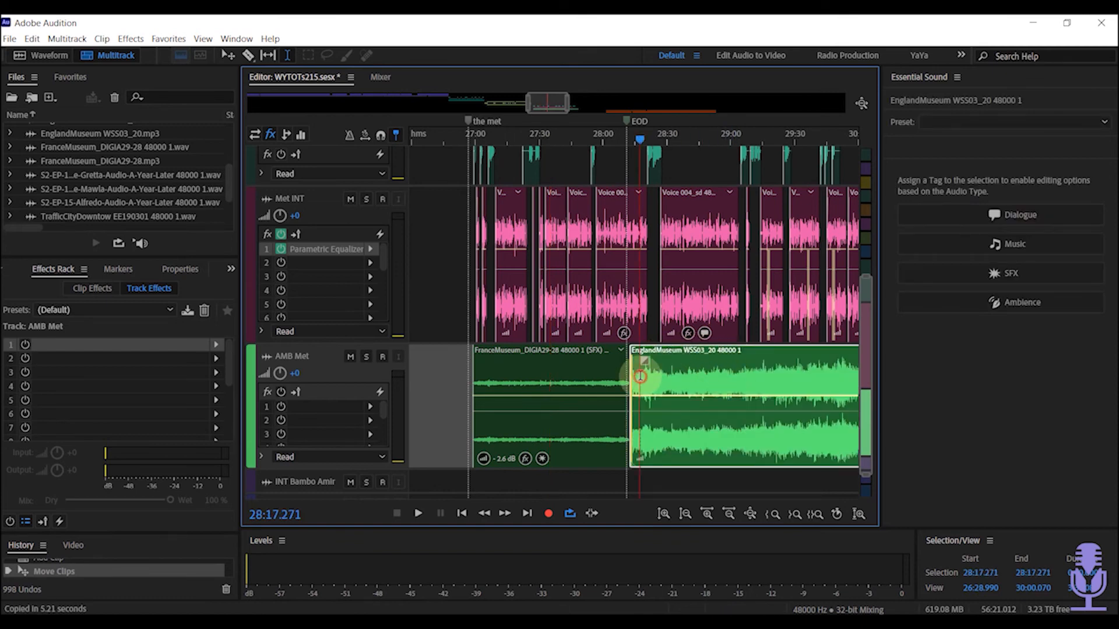
- Play the EnglandMuseum clip from about 28:17, and apply the SFX preset Make Medium Shot to it
key(space)
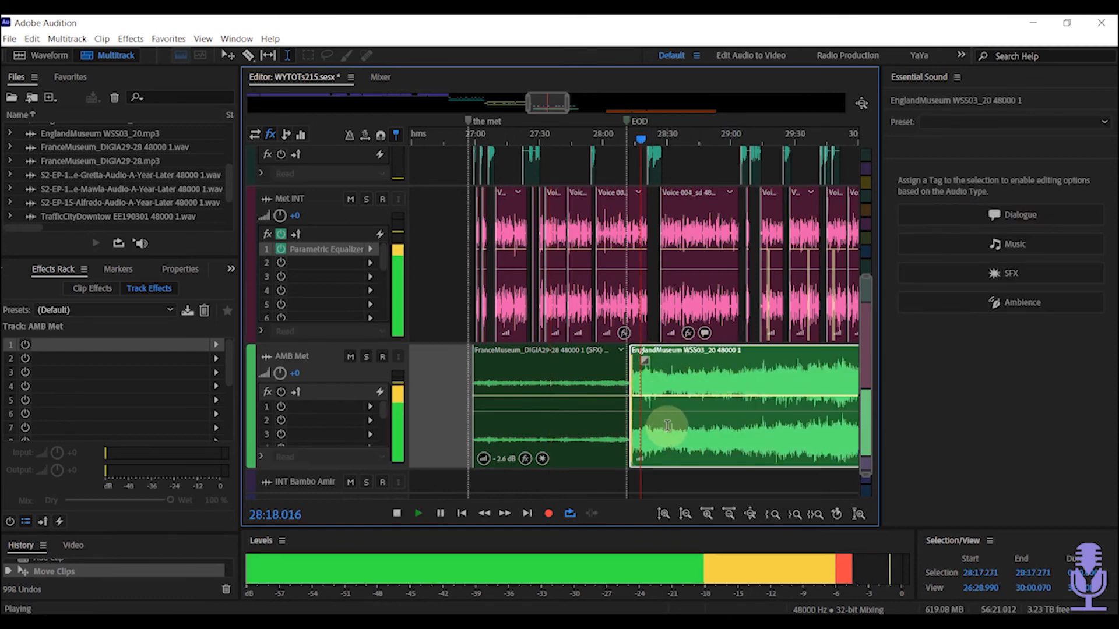
key(space)
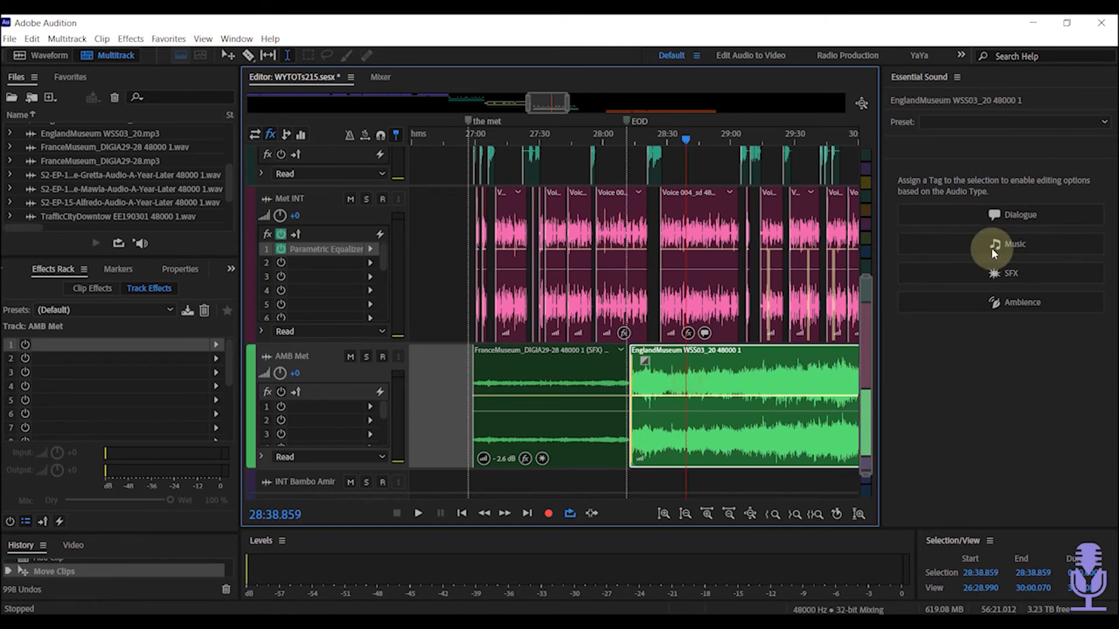
click(966, 120)
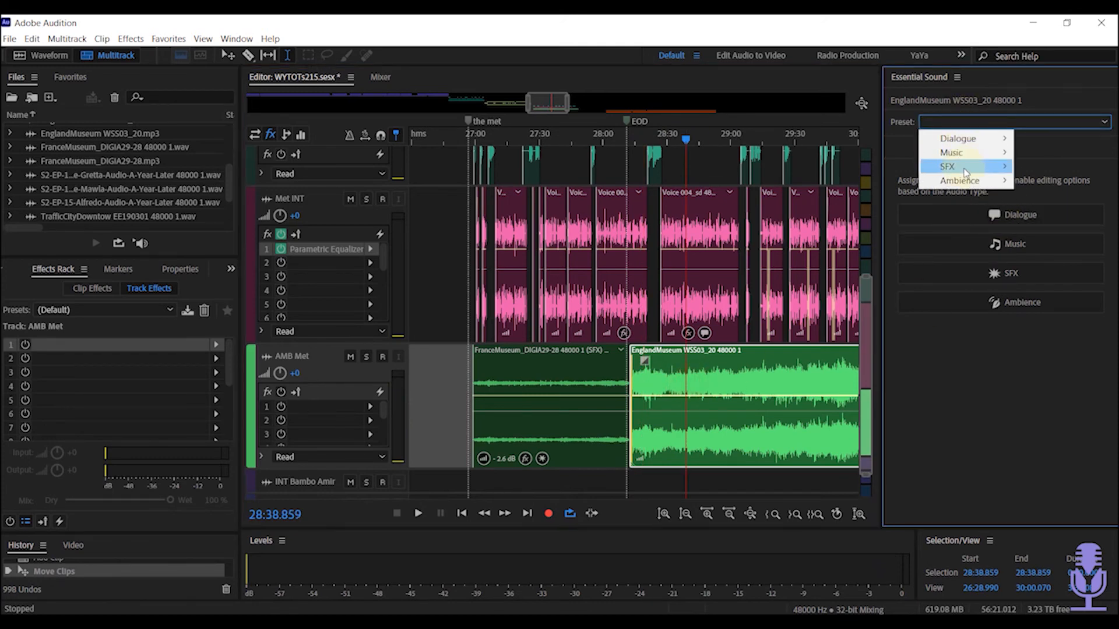
mouse_move(956, 167)
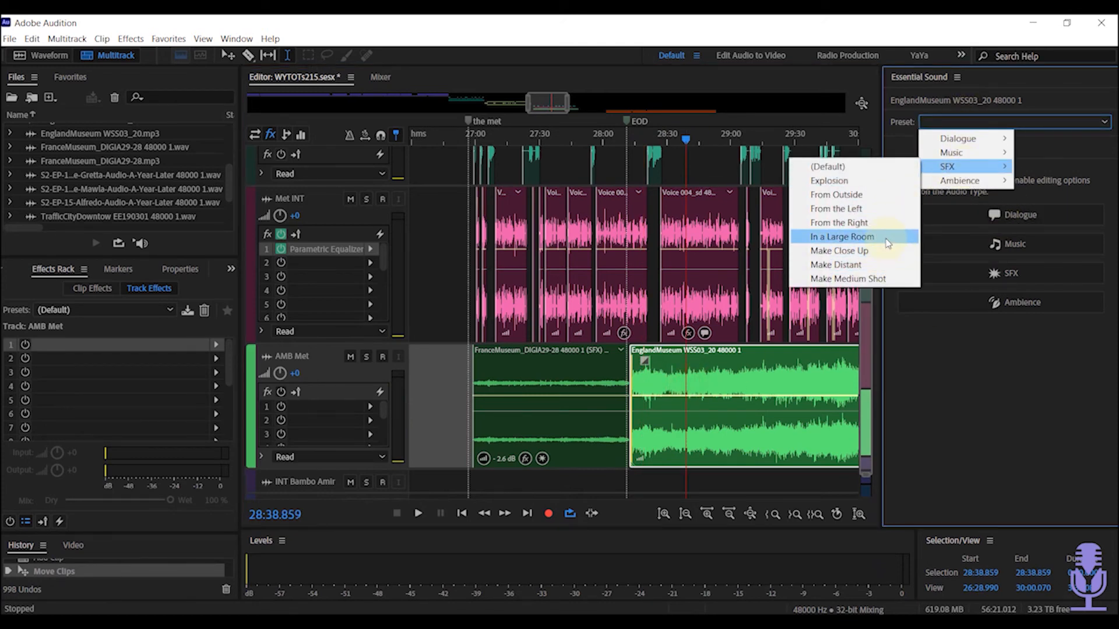
click(883, 278)
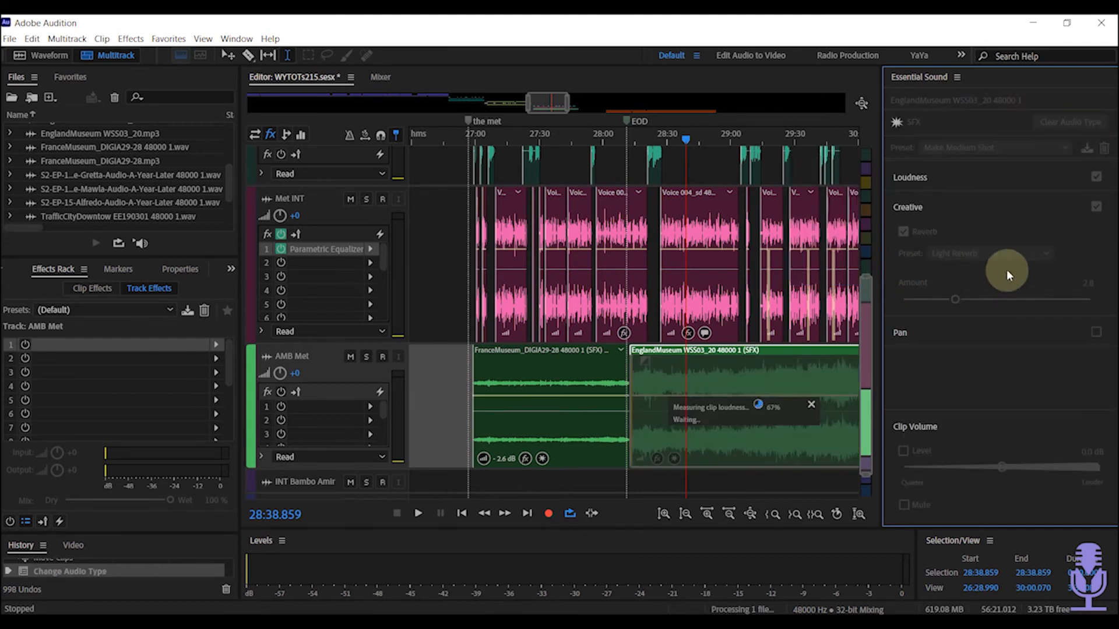
- Lower the EnglandMuseum clip gain to -11.1 dB and play from about 28:24
click(640, 461)
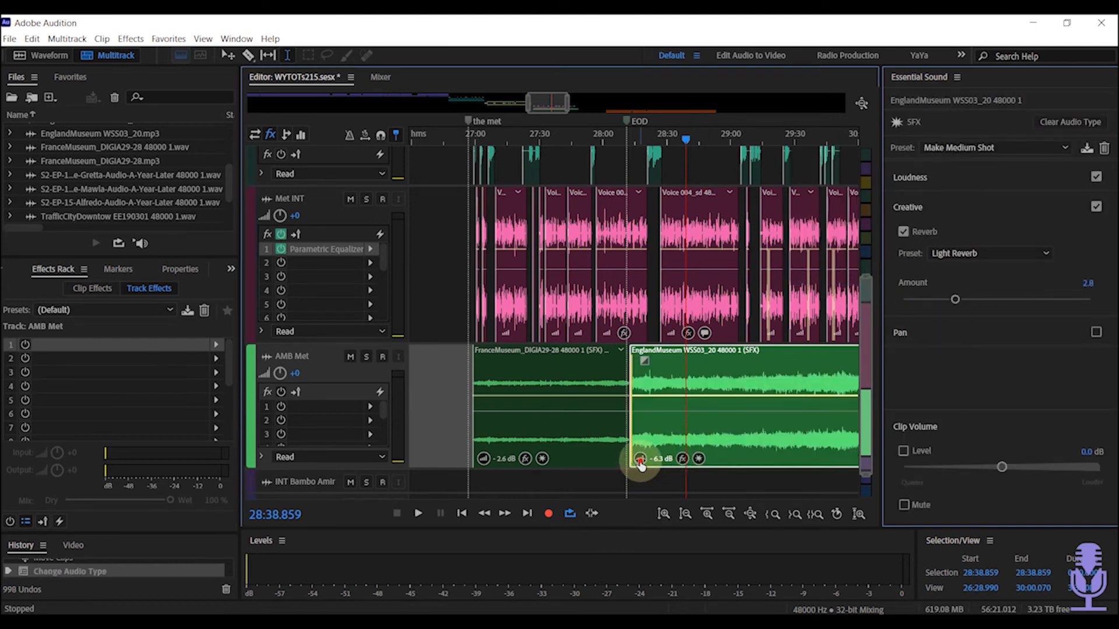
drag(640, 464, 633, 465)
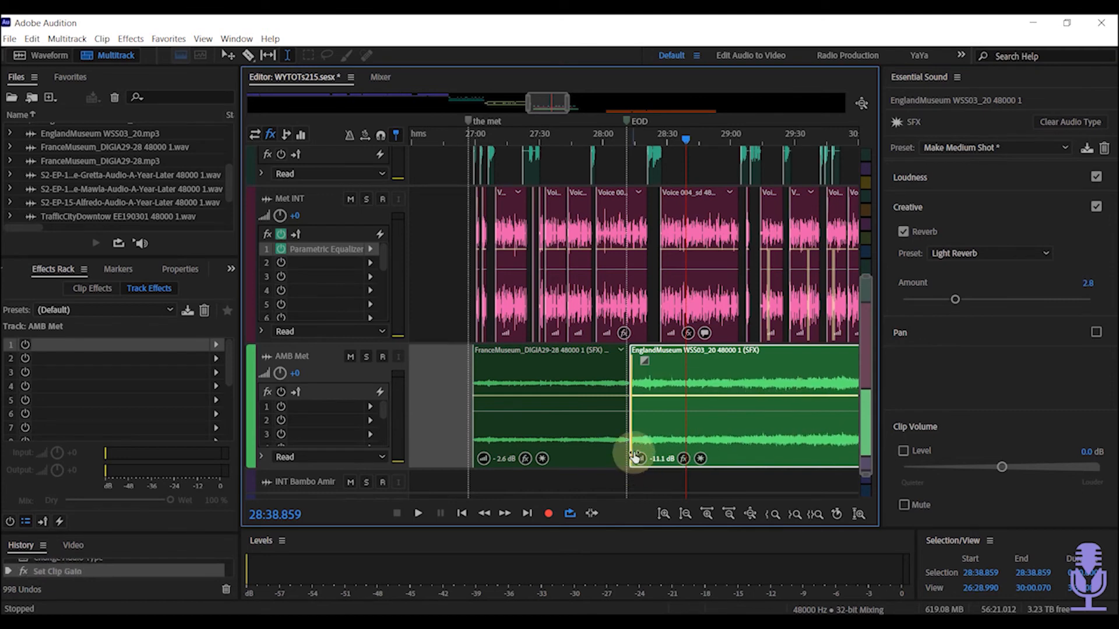
click(657, 322)
key(space)
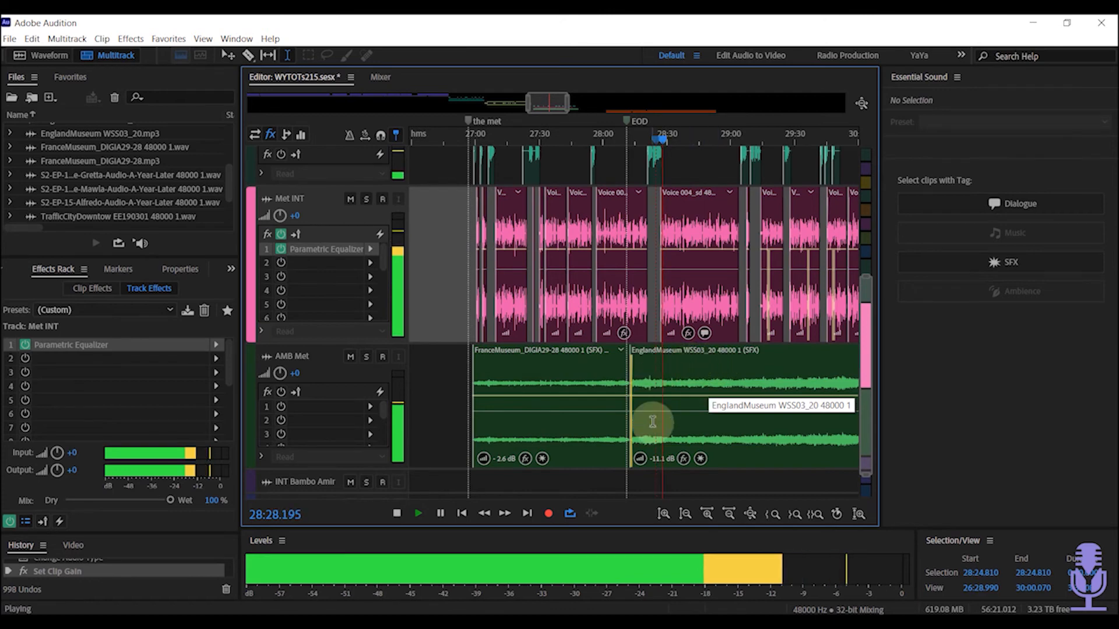
- Play the FranceMuseum ambience from about 27:41, and play across its transition into EnglandMuseum from about 28:10
click(564, 375)
key(space)
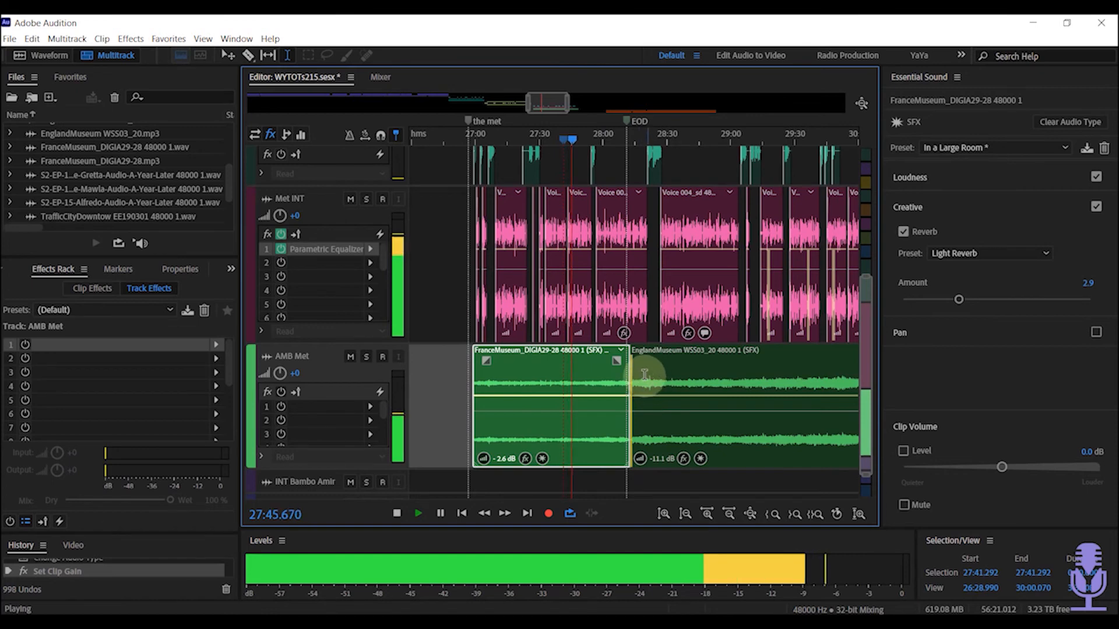
key(space)
click(624, 337)
key(space)
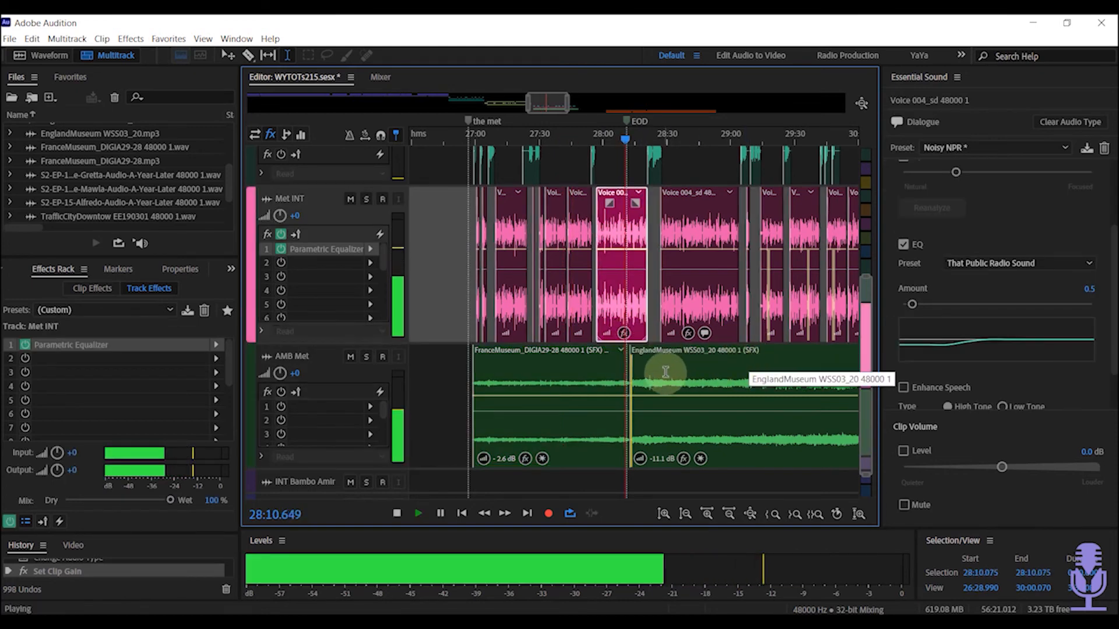
- Lower the EnglandMuseum clip gain to -16.8 dB during playback and stop the playback
scroll(653, 348, up, 4)
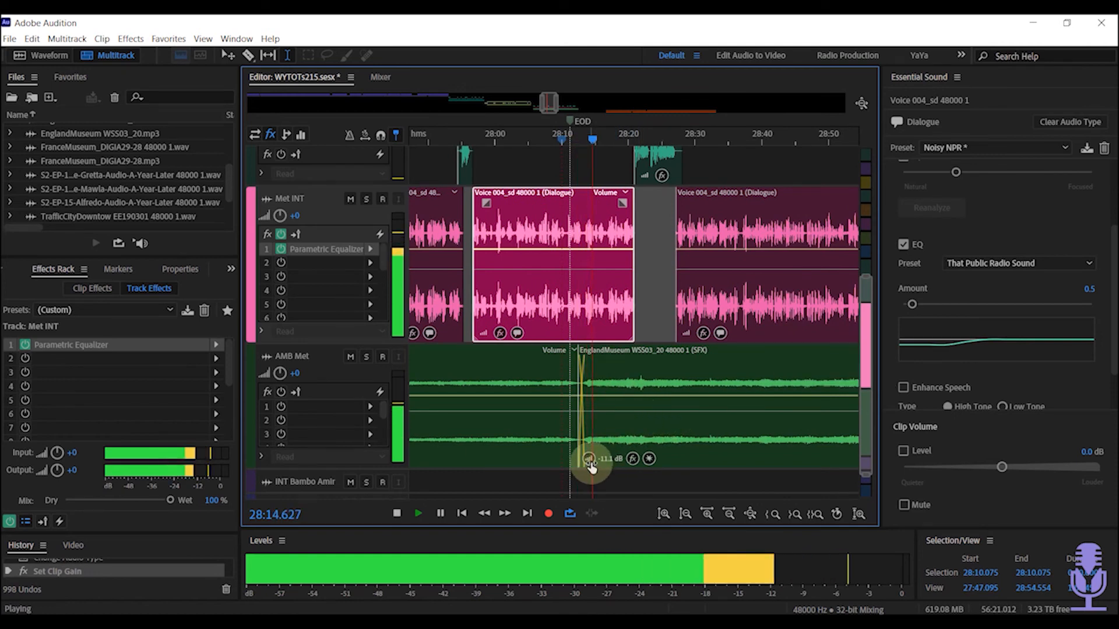
drag(589, 460, 583, 465)
scroll(575, 392, down, 5)
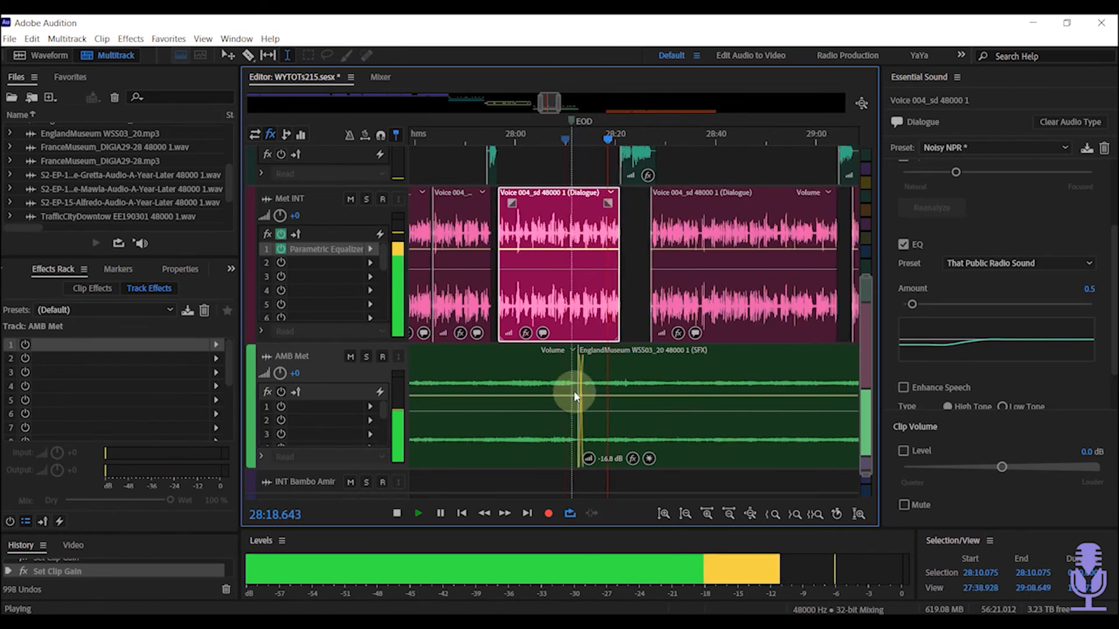
scroll(575, 392, down, 1)
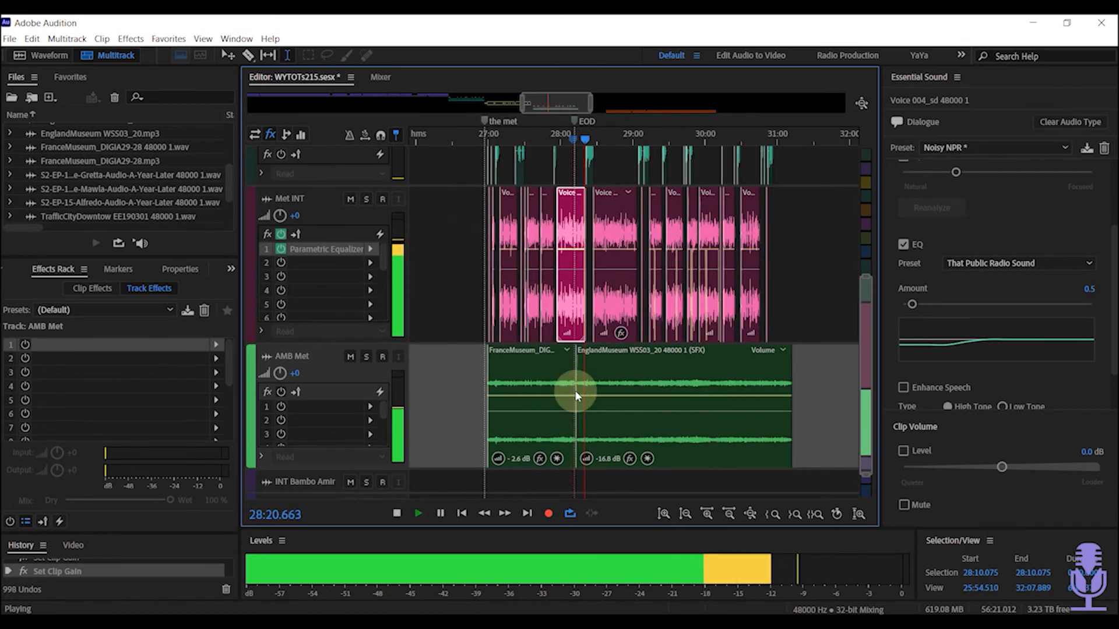
key(space)
- Shift the FranceMuseum clip earlier so it ends at the met marker, and add a stereo audio track below INT Bambo Amir
click(544, 354)
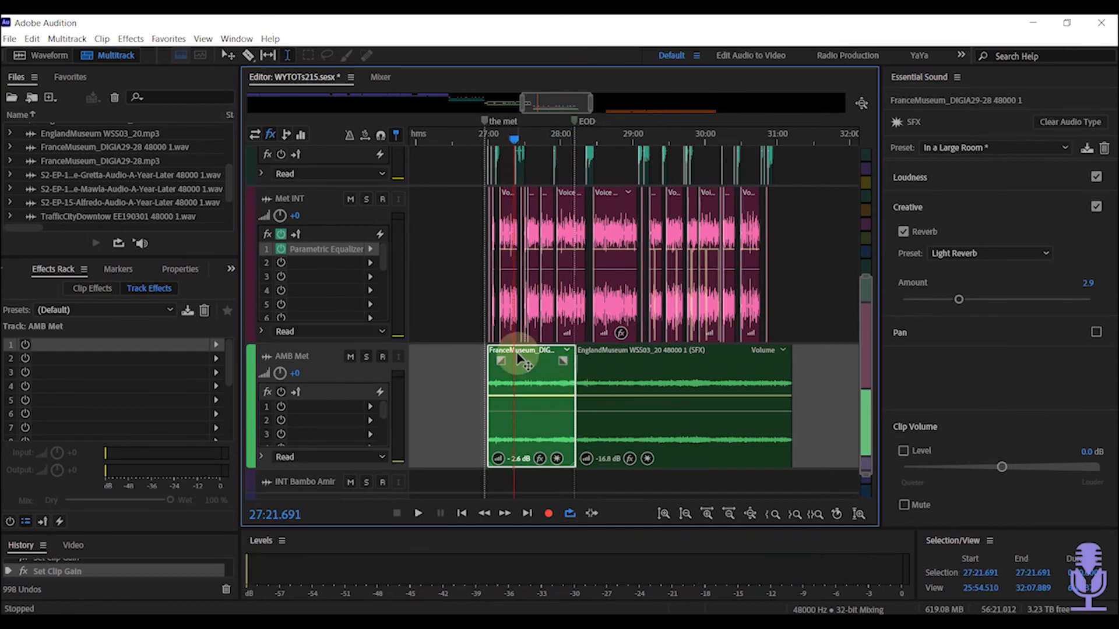
drag(518, 357, 430, 361)
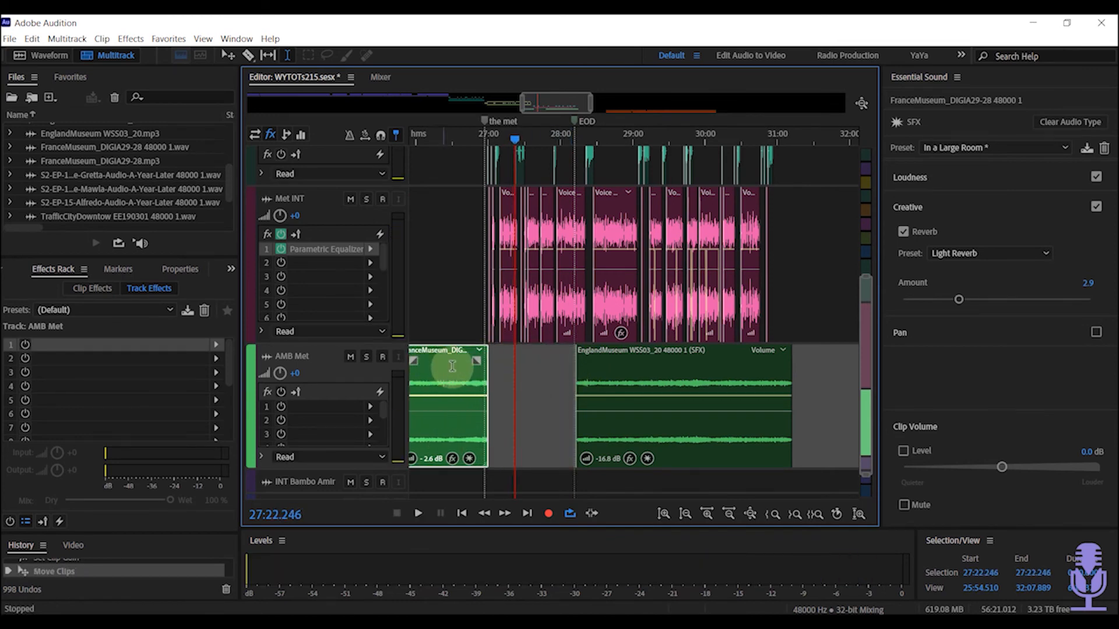
scroll(513, 432, down, 1)
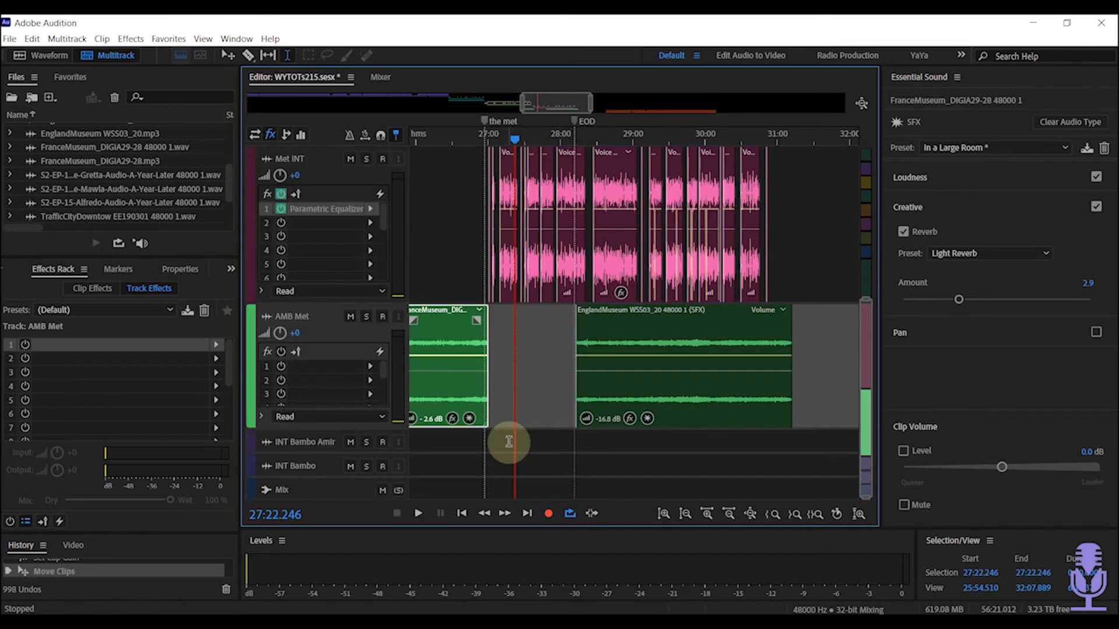
click(509, 441)
right_click(509, 443)
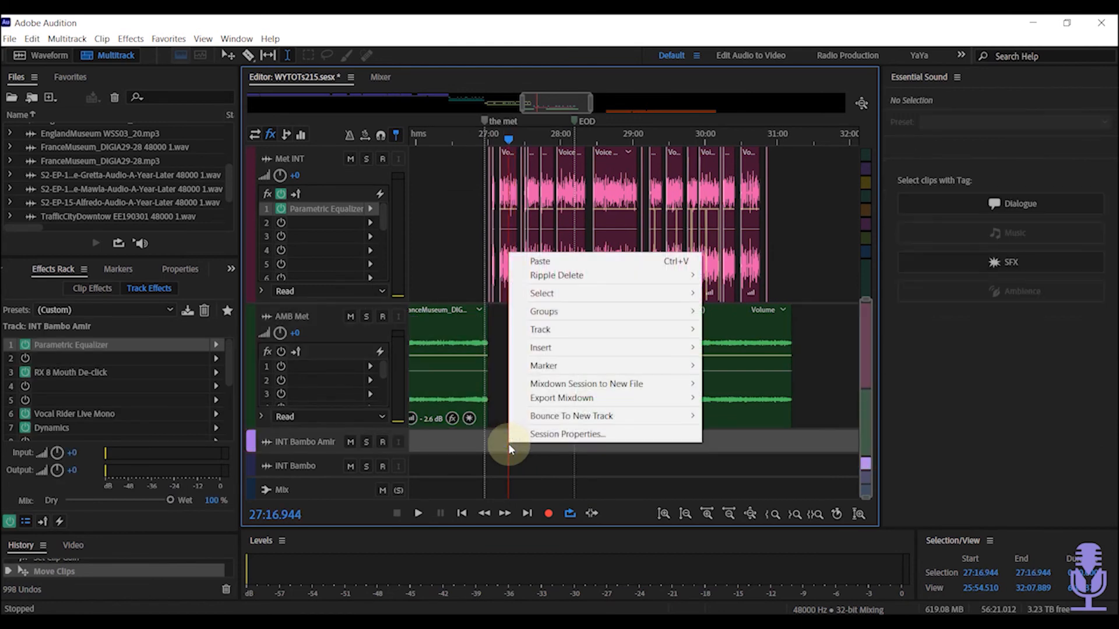
mouse_move(580, 330)
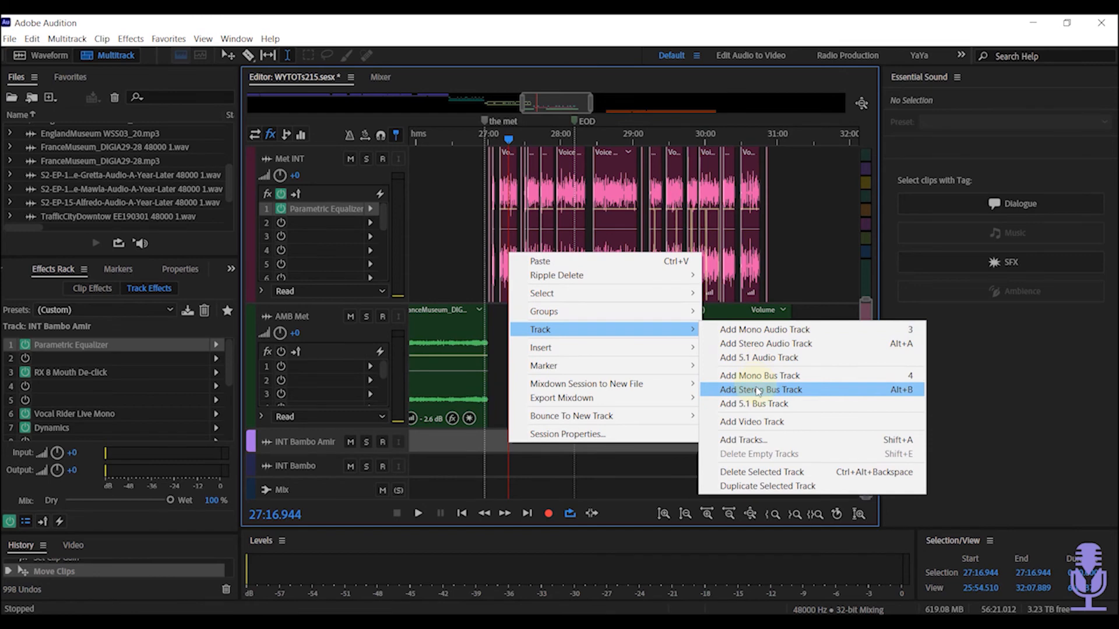
click(761, 344)
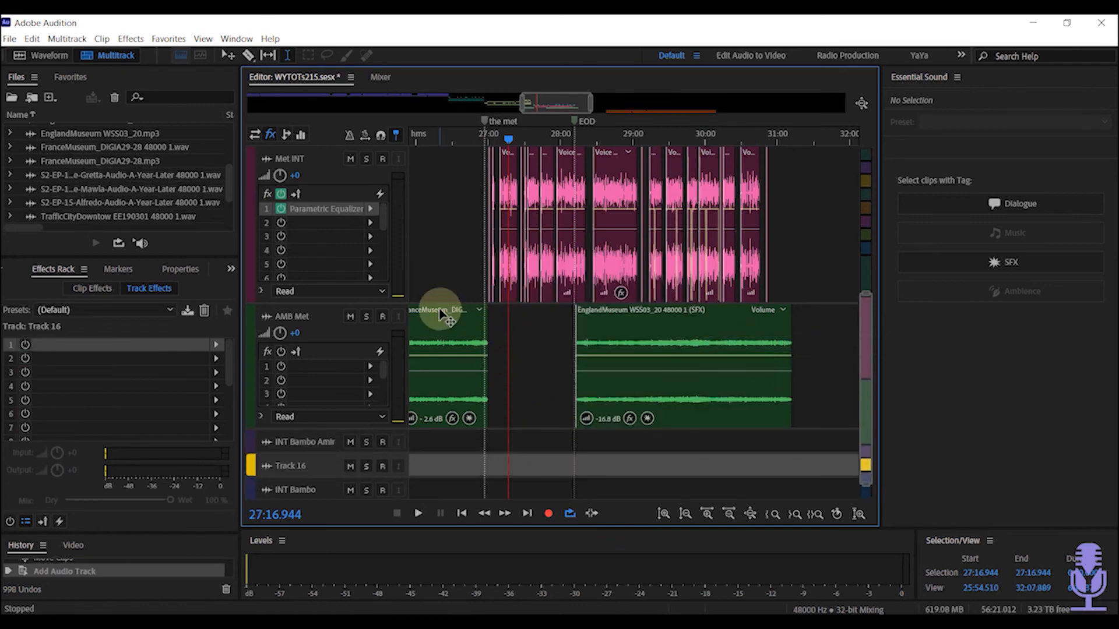
- Move the FranceMuseum clip to Track 16 and the EnglandMuseum clip along AMB Met, both starting around the met marker
drag(437, 307, 516, 452)
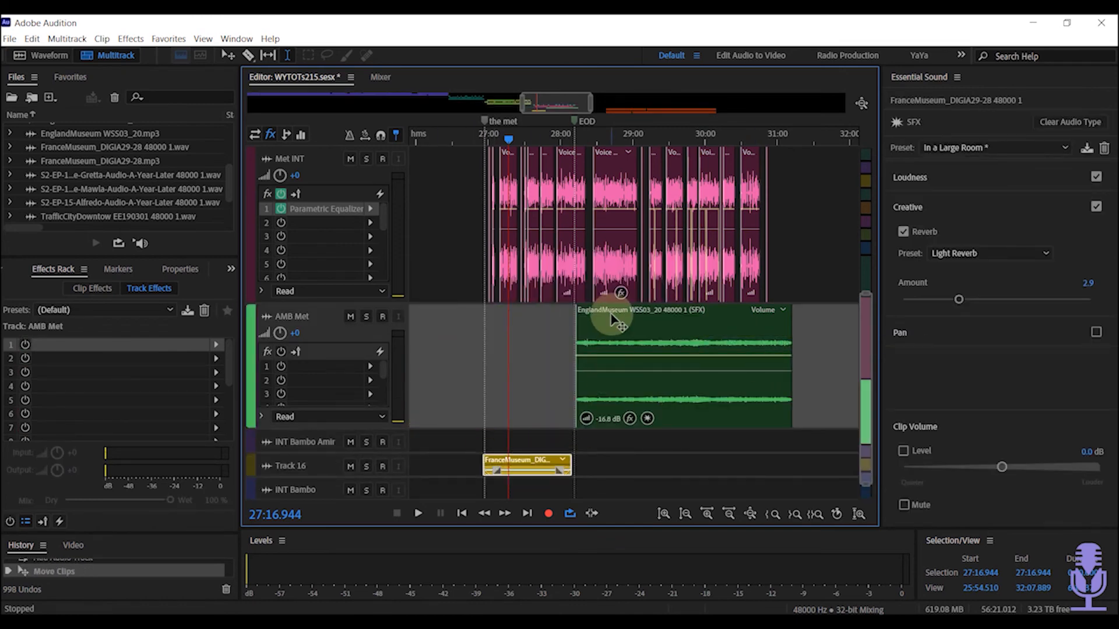
drag(606, 317, 512, 325)
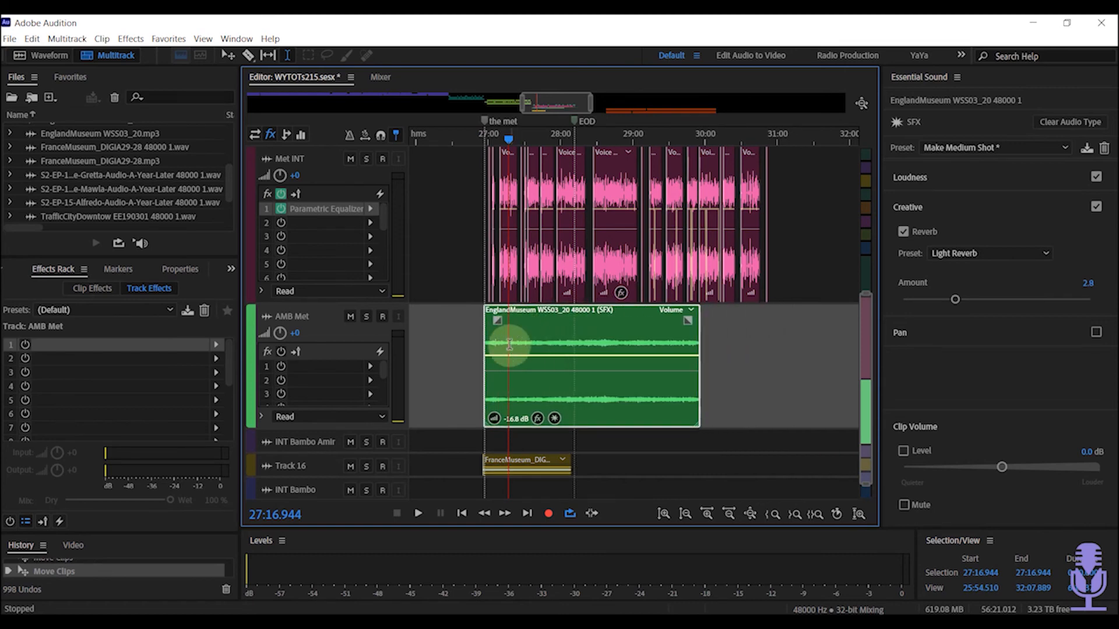
scroll(508, 359, up, 5)
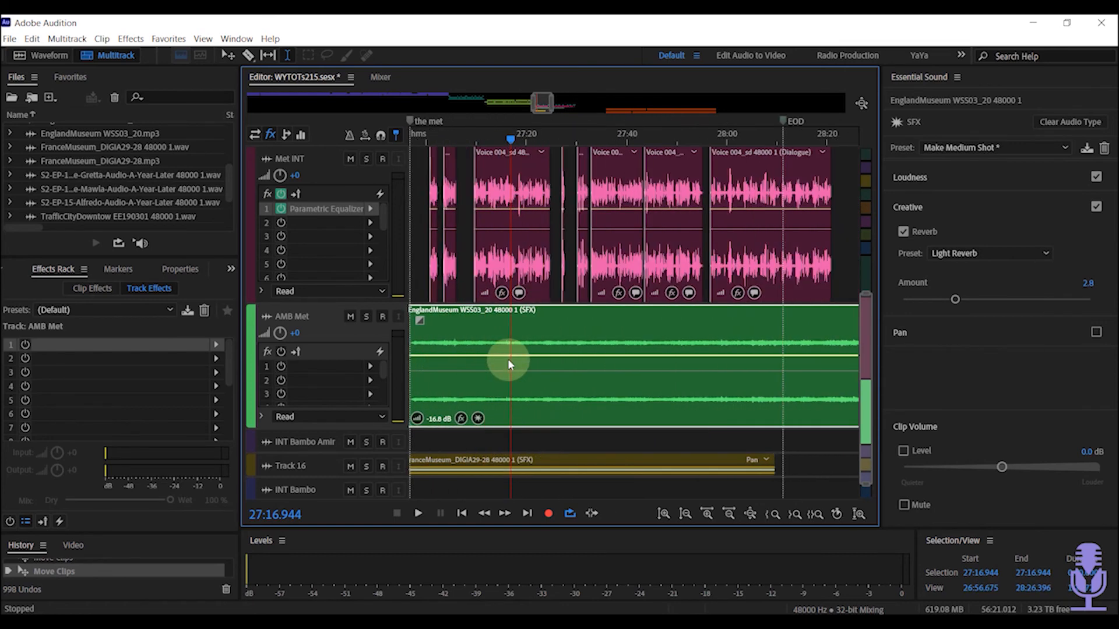
- Place three copies of the FranceMuseum clip one after another behind the original on Track 16, extending past the last Met INT clip
click(500, 465)
scroll(619, 408, down, 3)
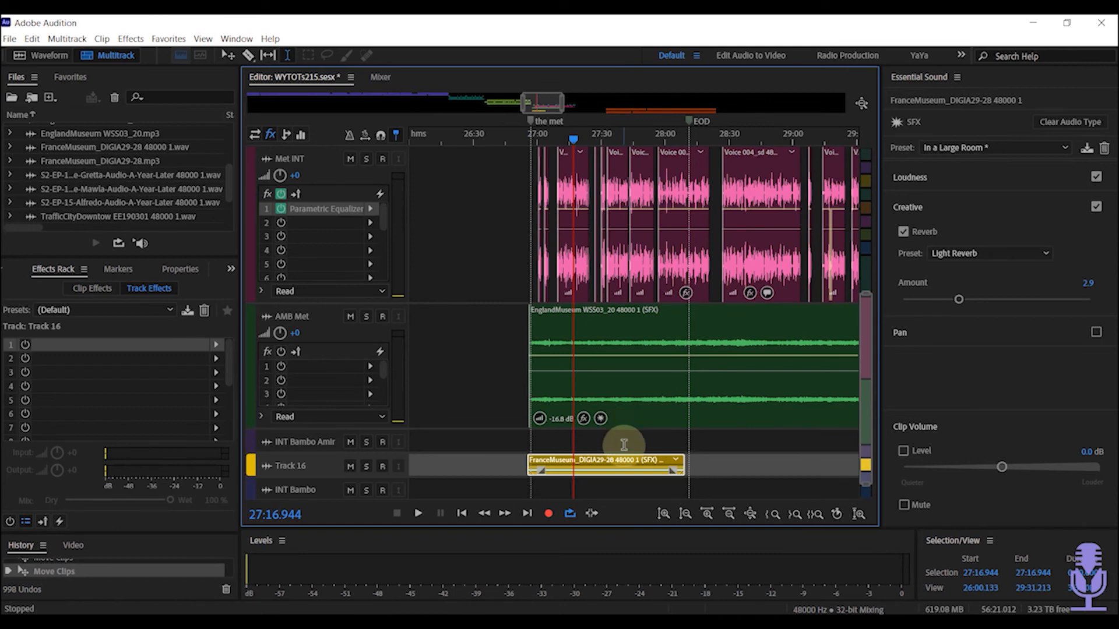
drag(623, 464, 779, 472)
drag(545, 100, 570, 103)
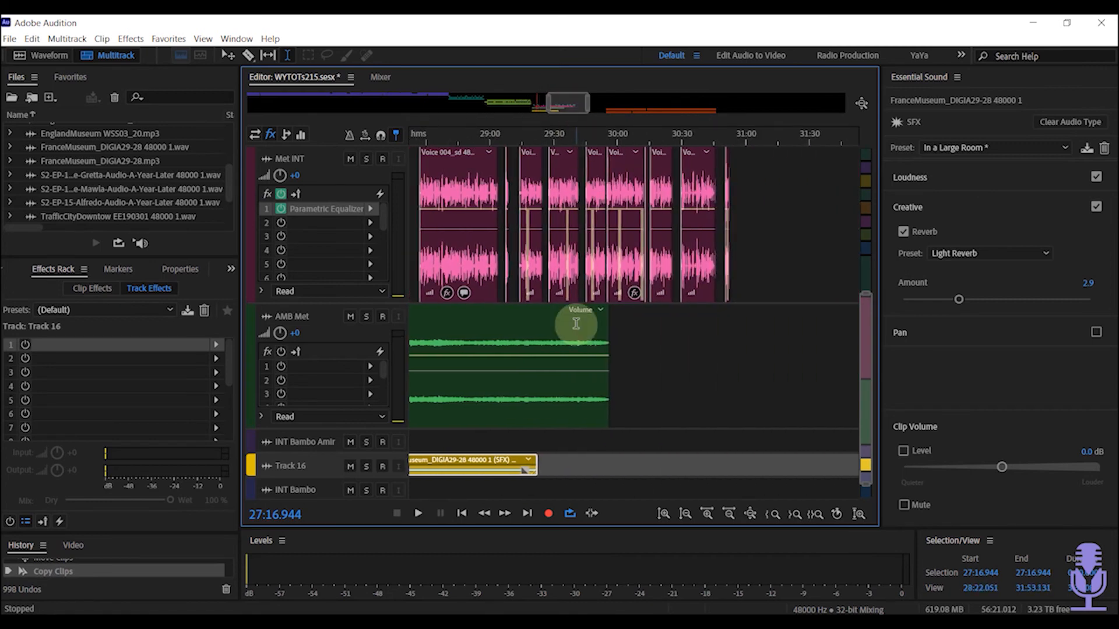
drag(517, 462, 808, 472)
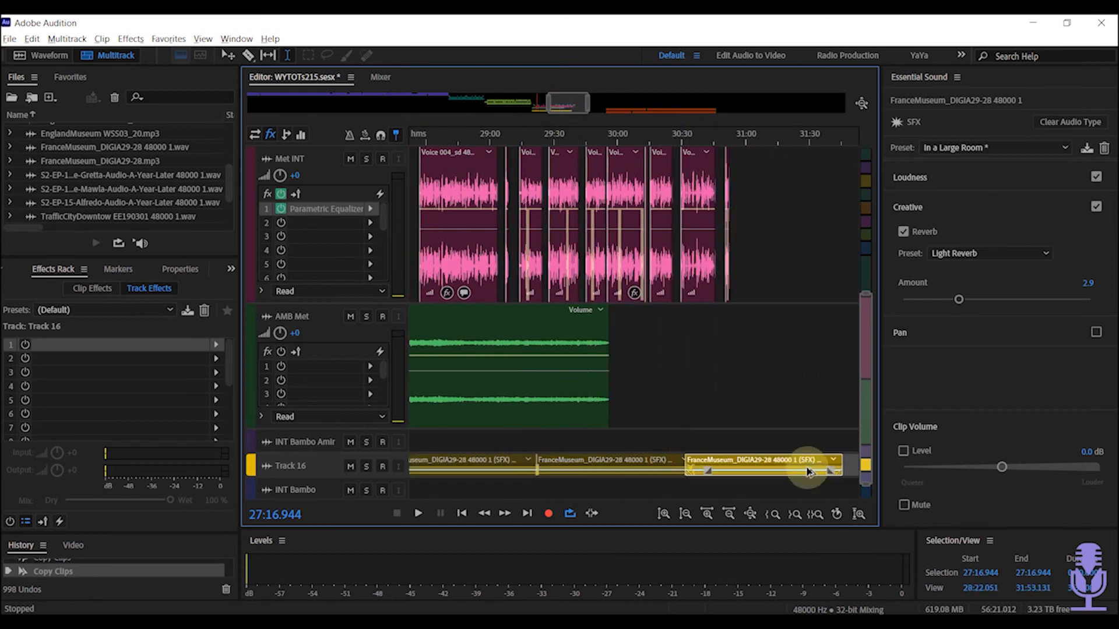
- Copy the EnglandMuseum clip on AMB Met and place the copy directly after the original with a short crossfade
drag(559, 310, 795, 324)
drag(489, 311, 633, 333)
scroll(635, 335, down, 3)
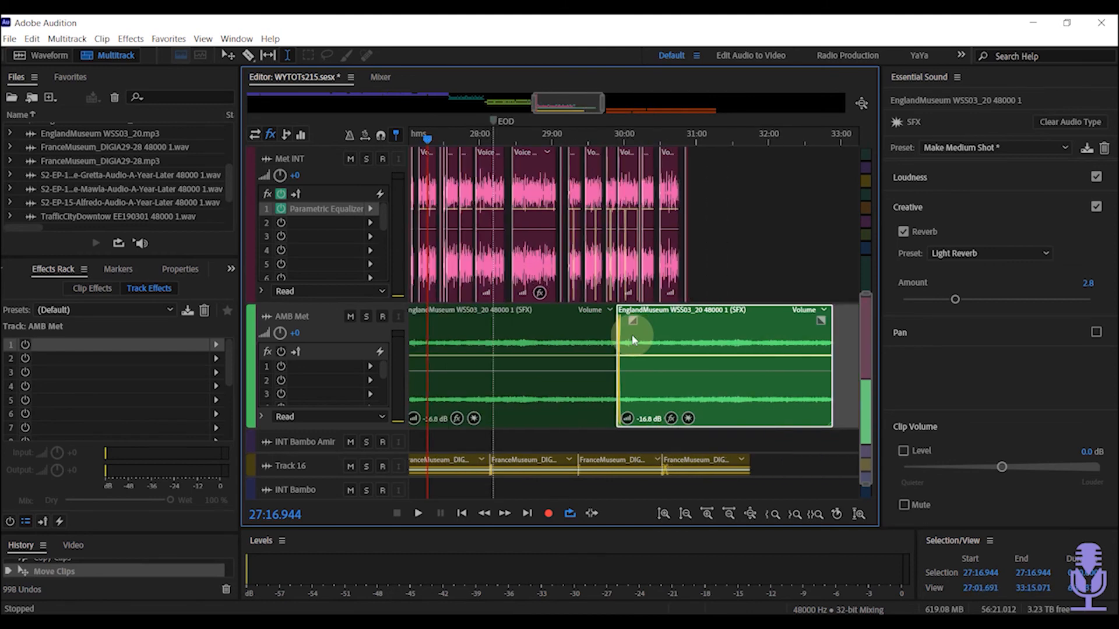
- Trim the end of the second EnglandMuseum clip to about 30:55, shortly after the last Met INT clip
drag(744, 362, 674, 369)
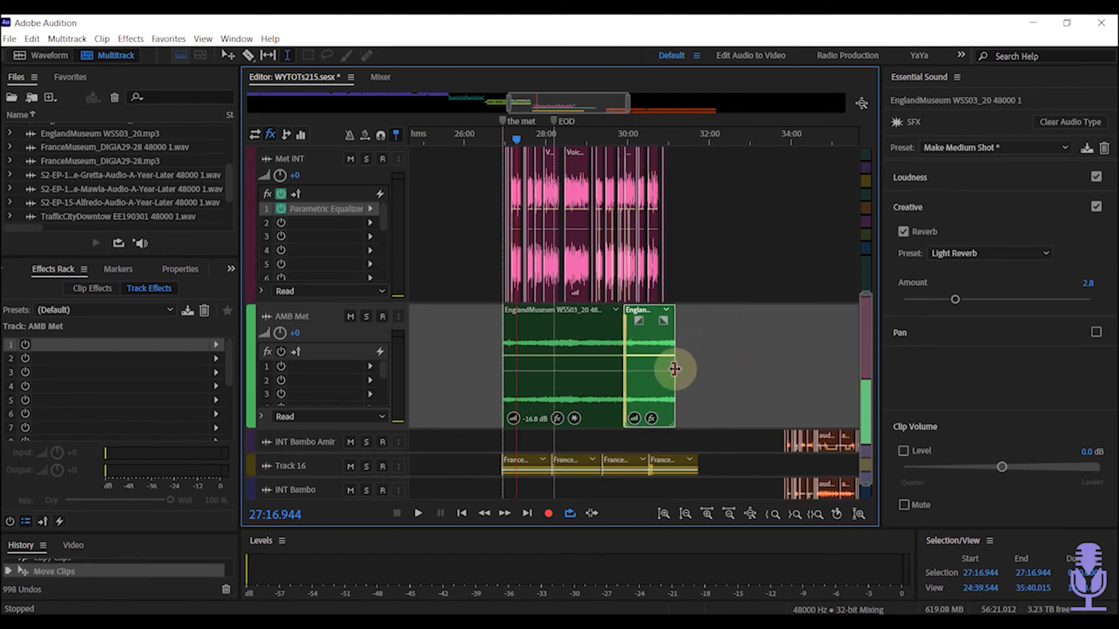
scroll(672, 373, up, 5)
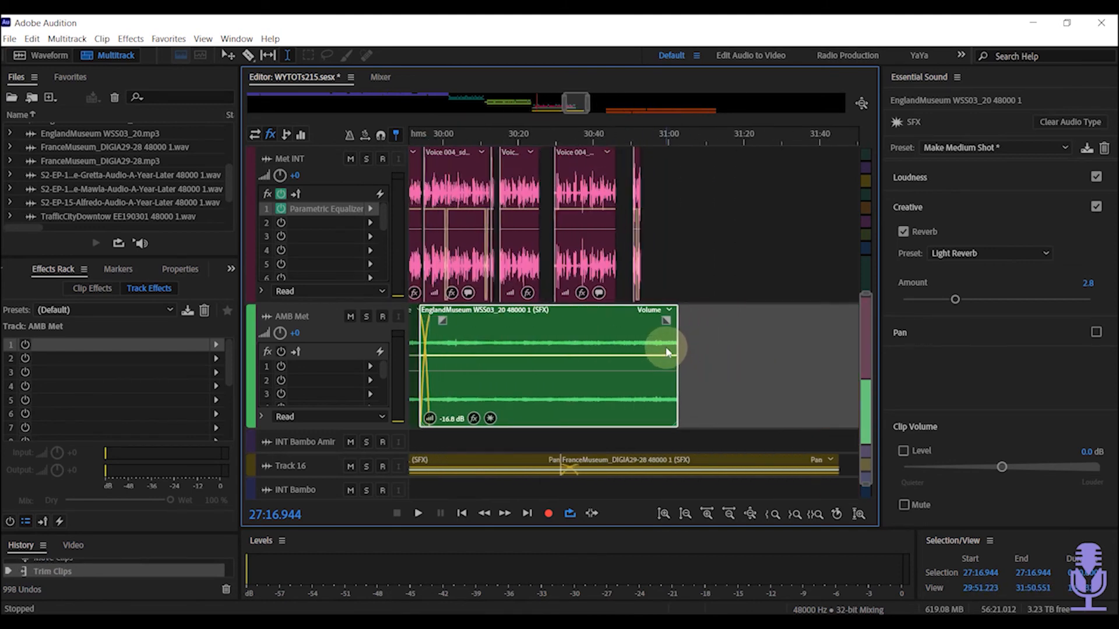
drag(682, 364, 651, 370)
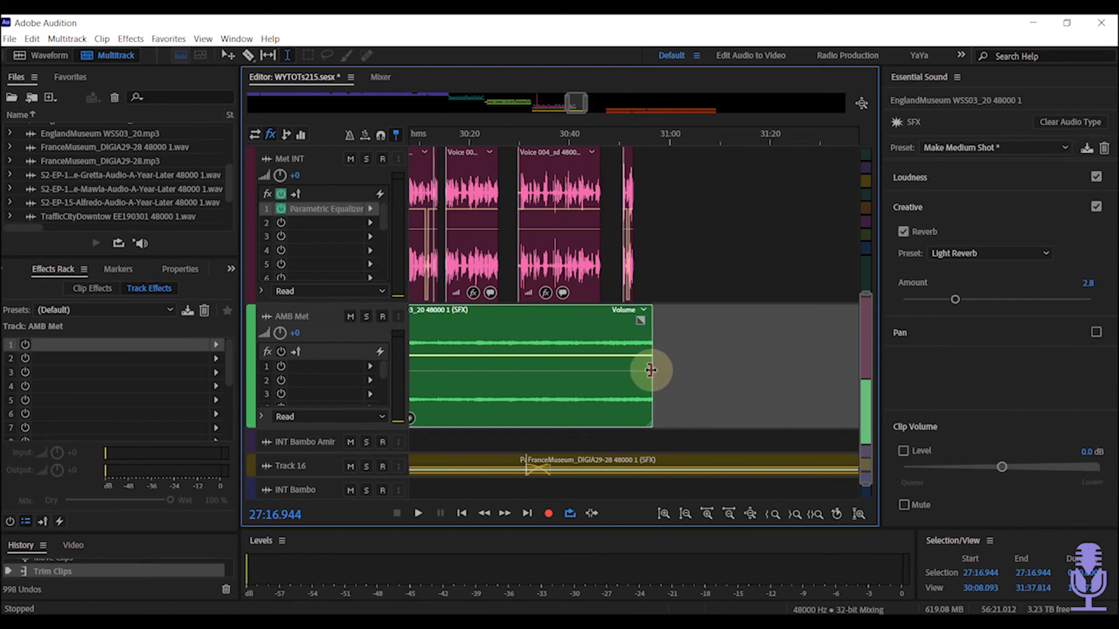
scroll(532, 330, up, 2)
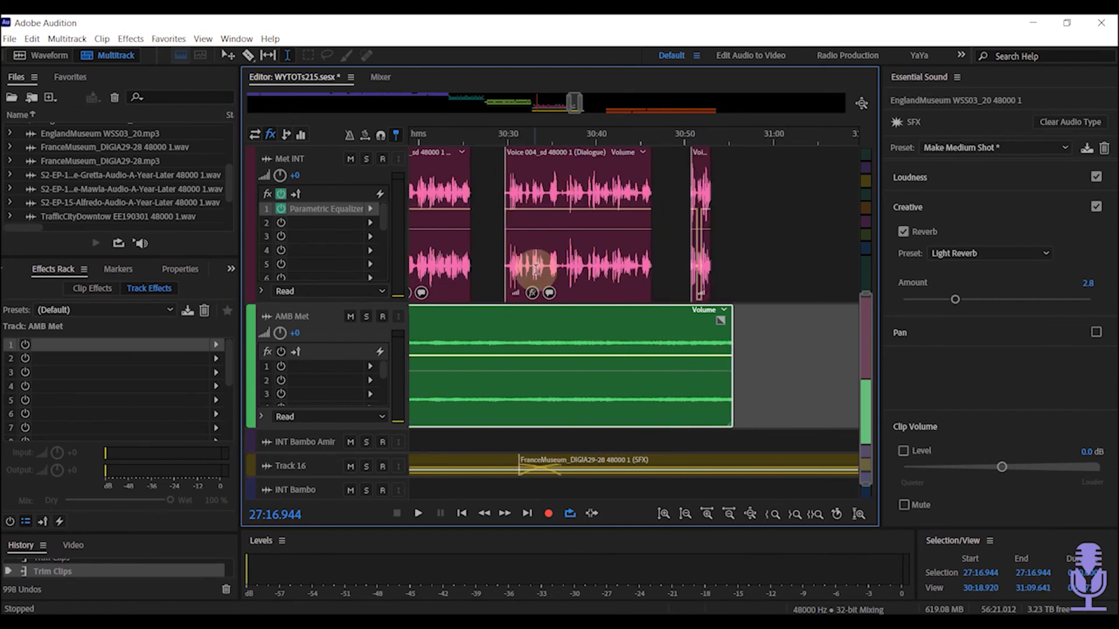
- Trim the start of the first EnglandMuseum clip to about 26:59, just after the met marker, and add a short fade-in
drag(574, 99, 538, 128)
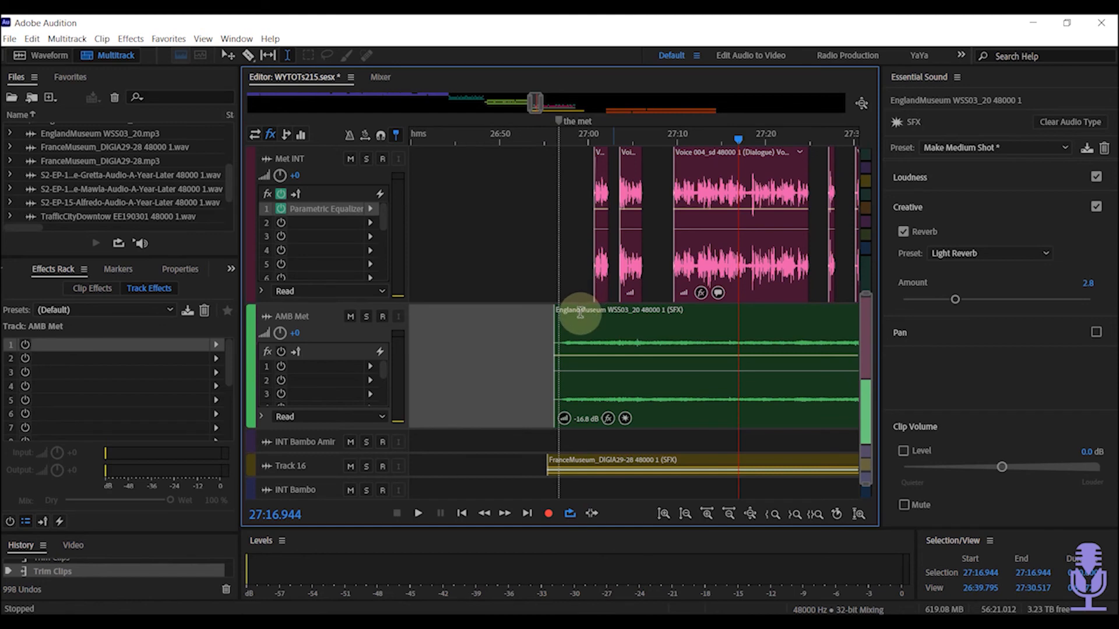
click(584, 281)
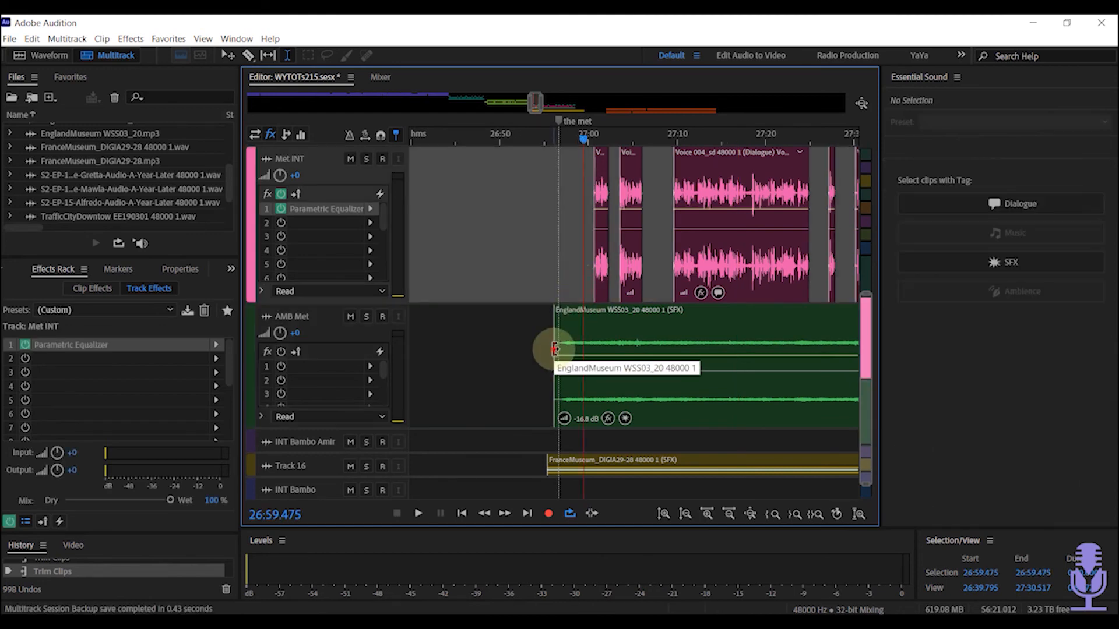
drag(554, 350, 602, 322)
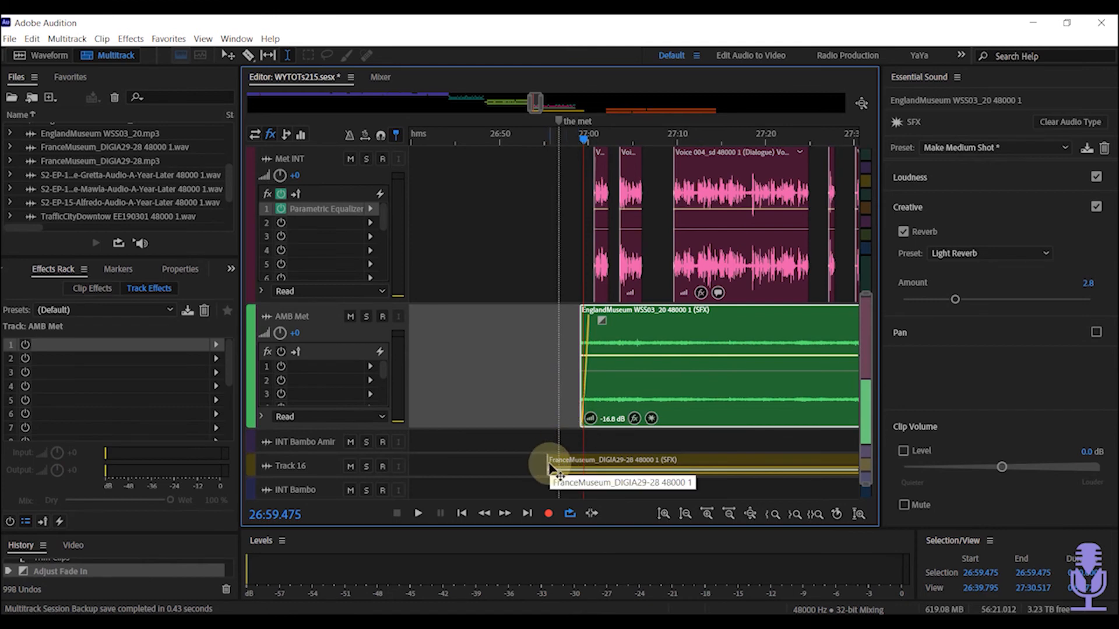
drag(327, 479, 322, 515)
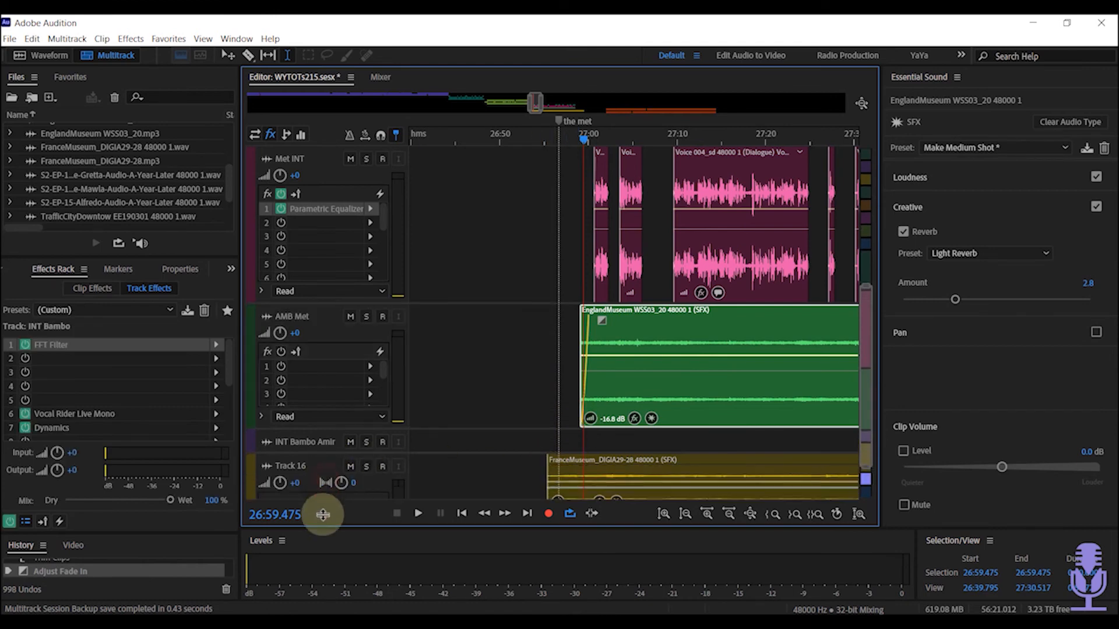
click(294, 475)
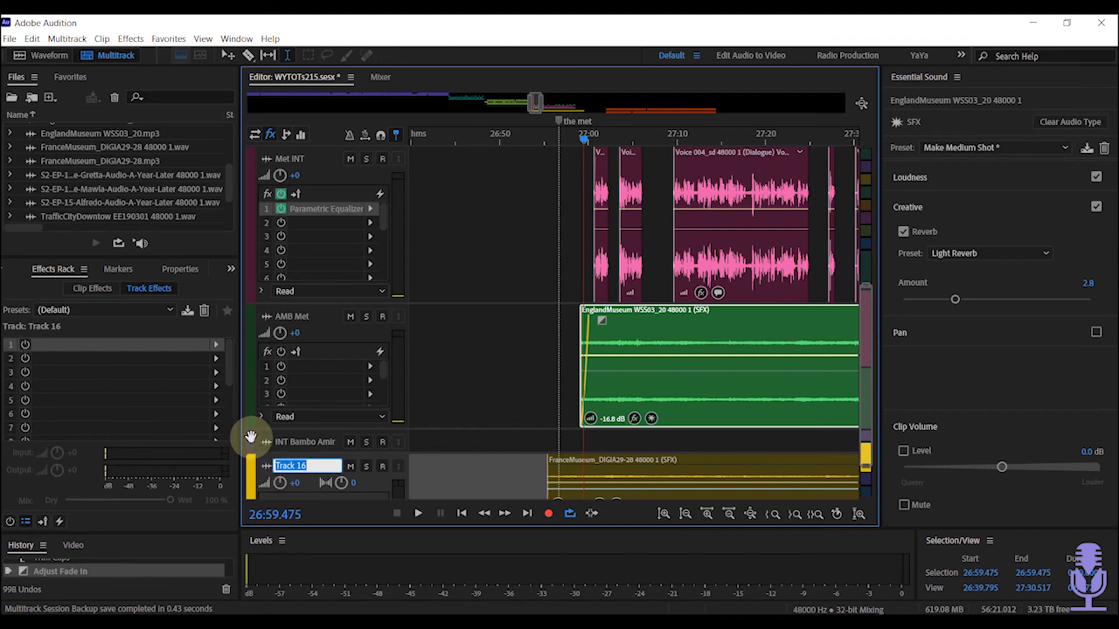
drag(250, 437, 263, 457)
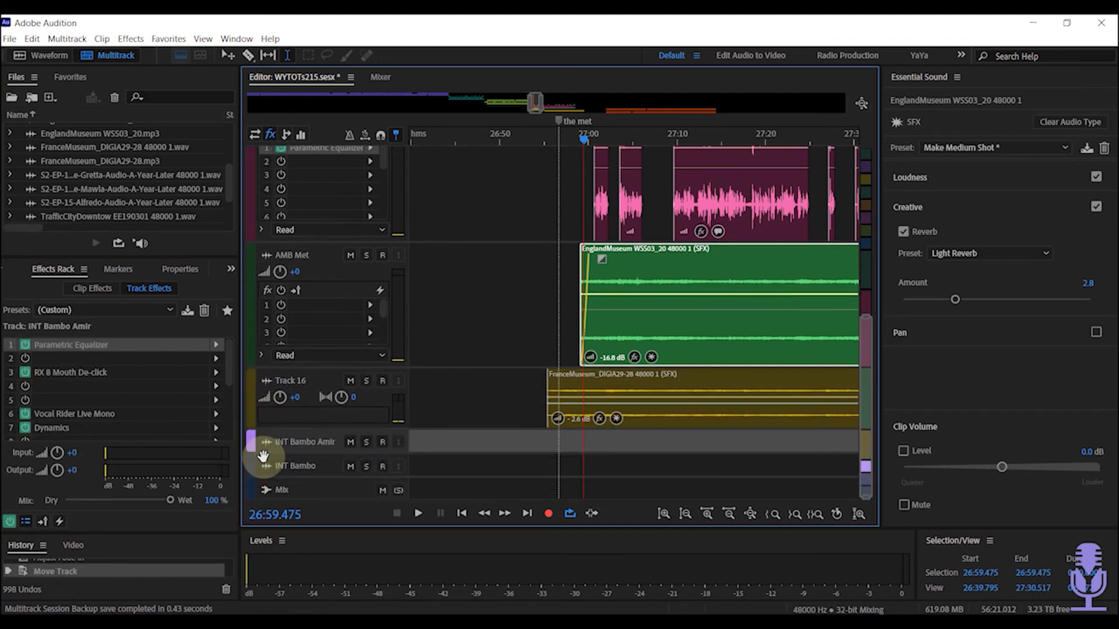
- Rename Track 16 as AMB Met 2, reusing the name of the AMB Met track
click(296, 380)
click(302, 253)
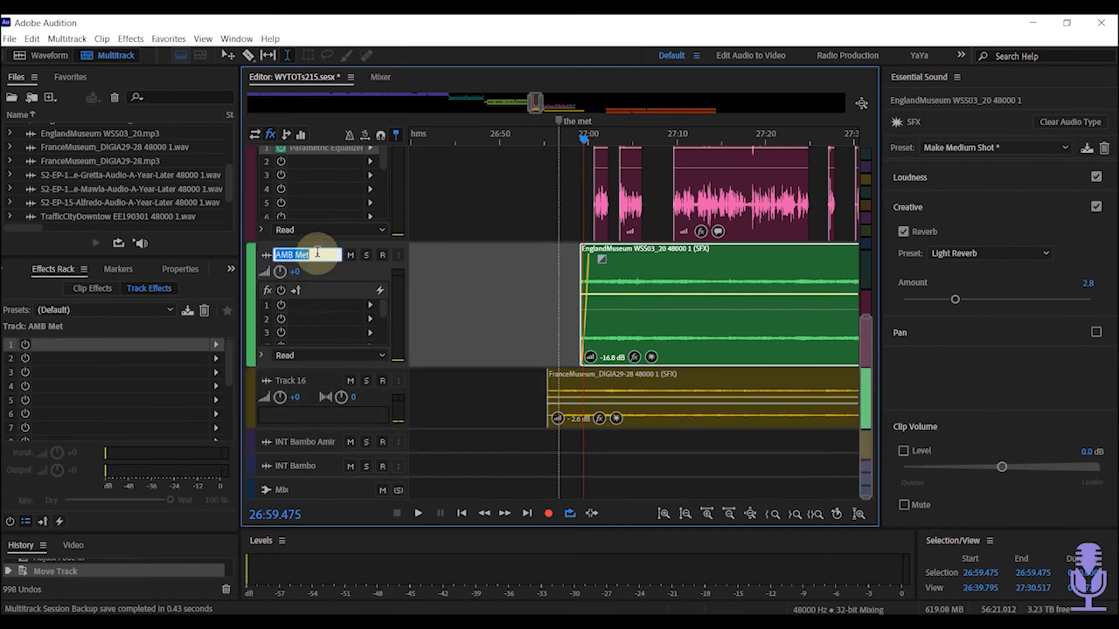
click(295, 382)
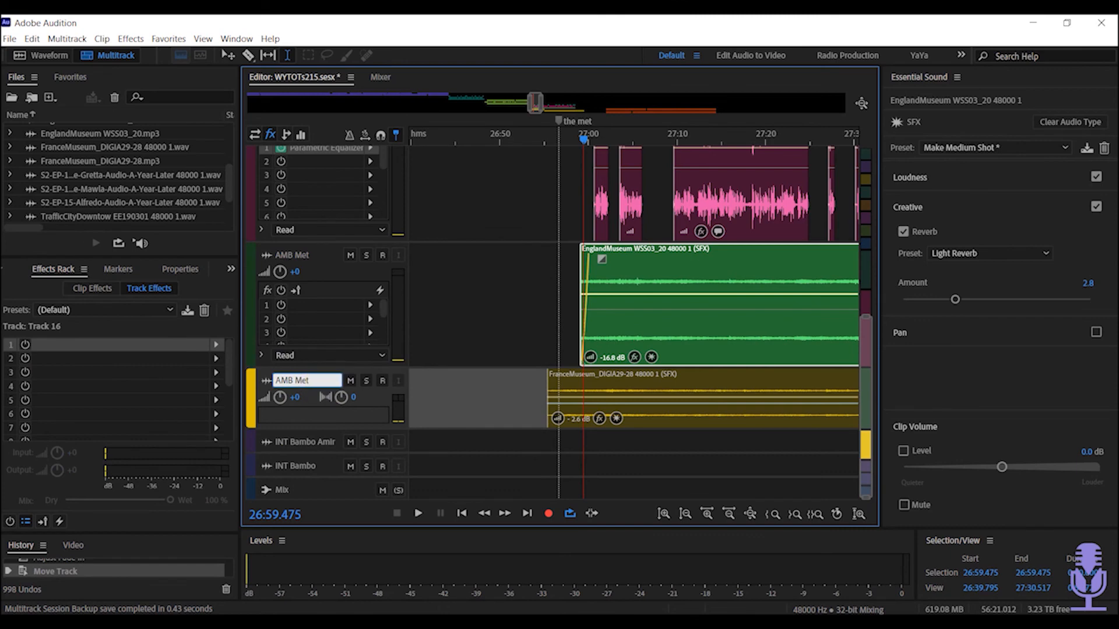
- Audition both ambience tracks from the met marker and trim the start of the first FranceMuseum clip to about 27:01.3
click(546, 363)
key(space)
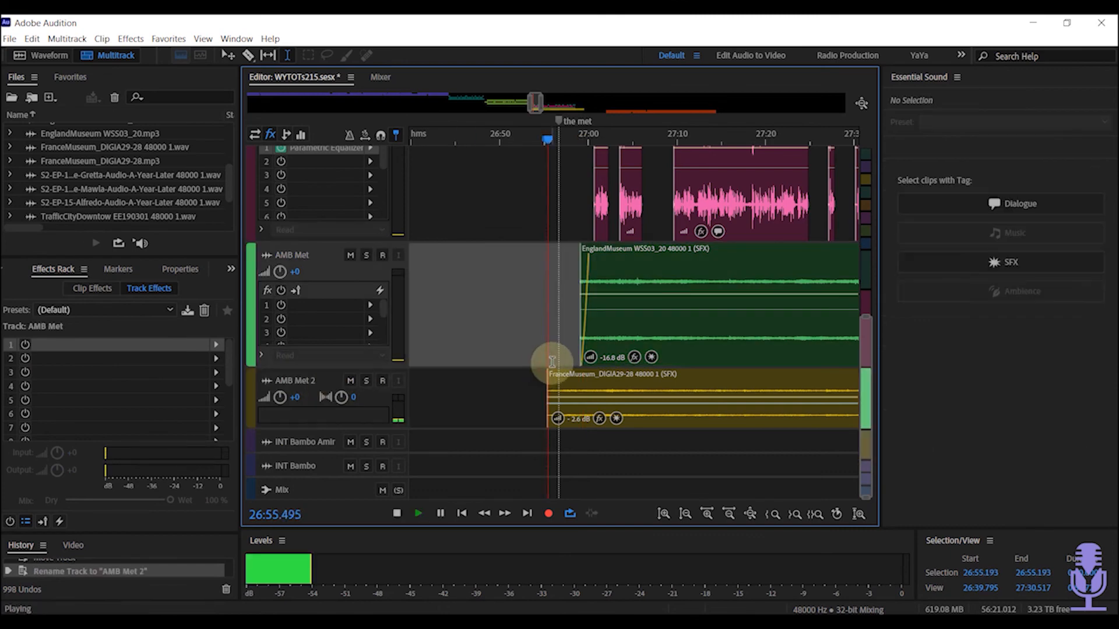
click(545, 395)
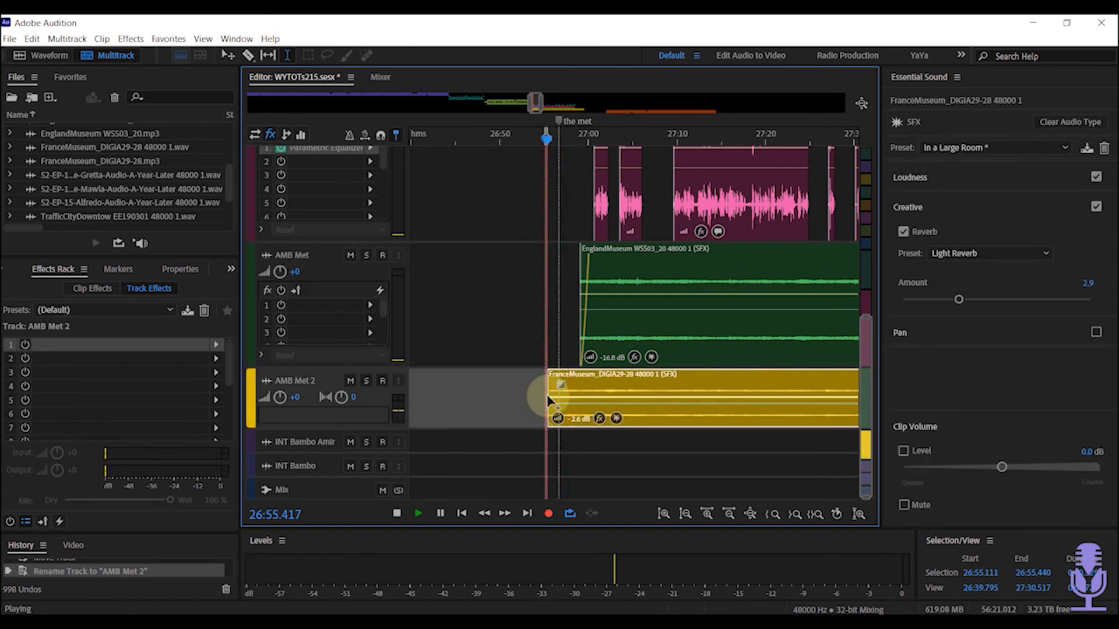
key(space)
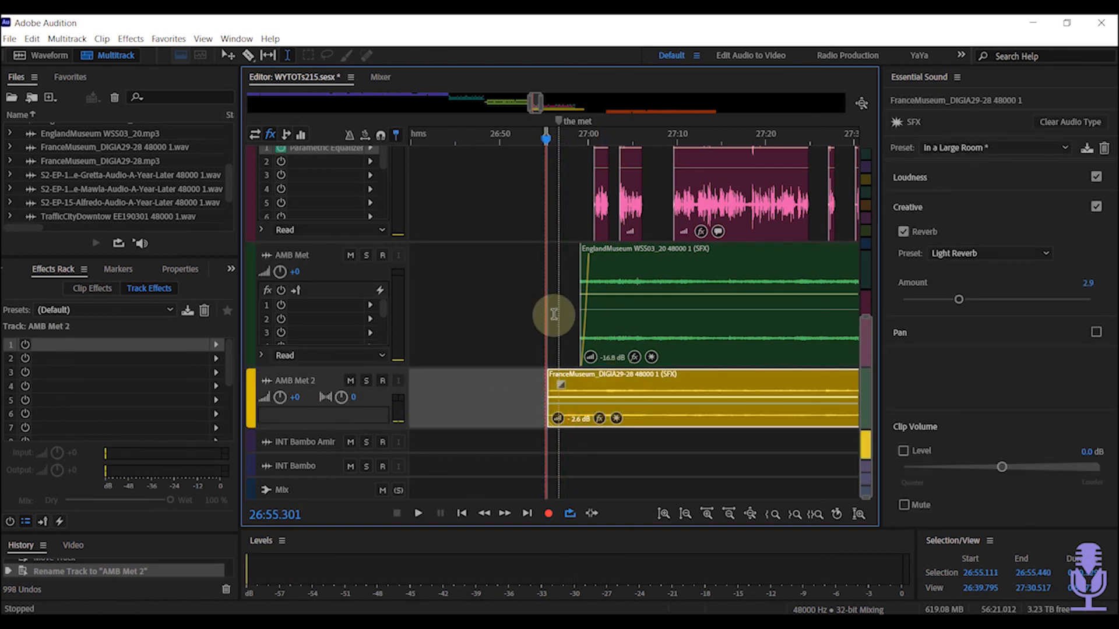
click(558, 340)
key(space)
scroll(586, 329, up, 2)
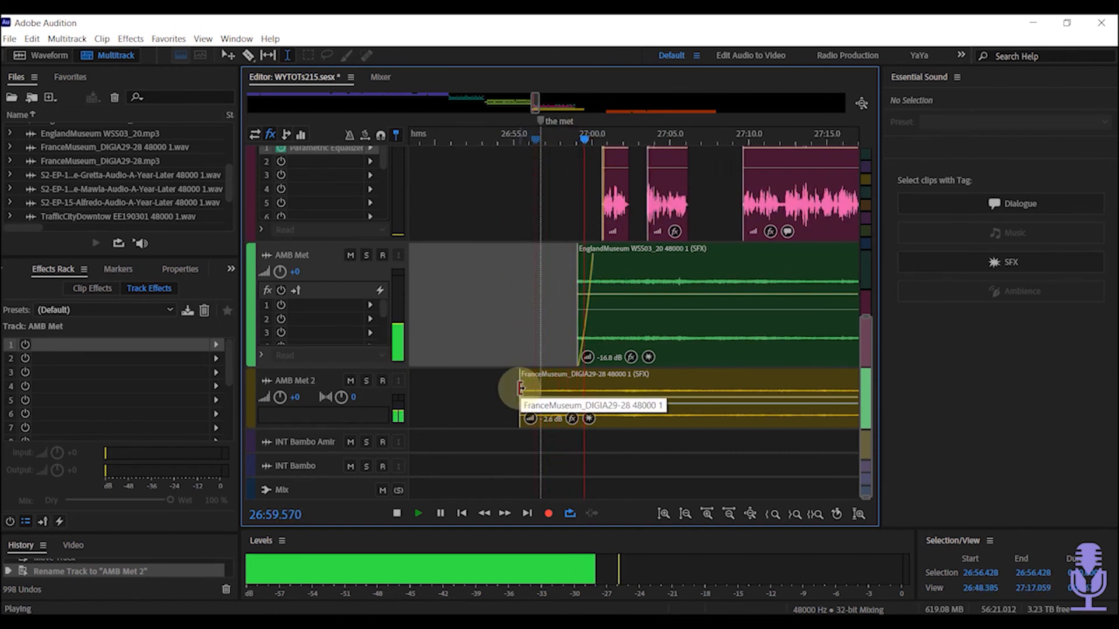
drag(518, 384, 612, 392)
key(space)
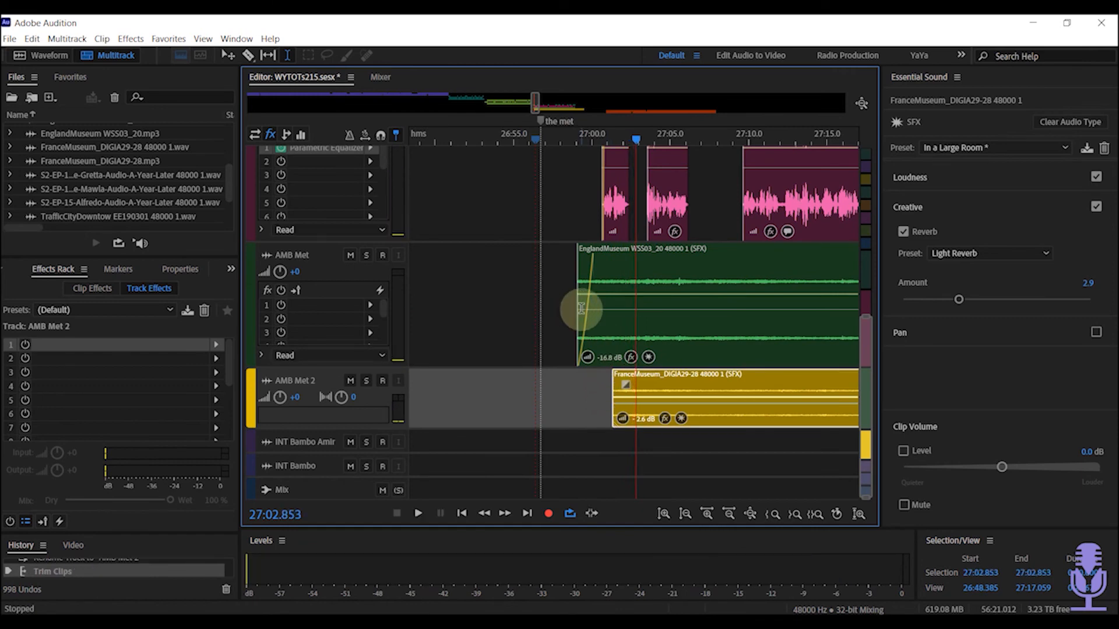
- Try trimming the start of the first EnglandMuseum clip to about 27:00.5 with a very short fade-in, and audition it
drag(579, 315, 592, 316)
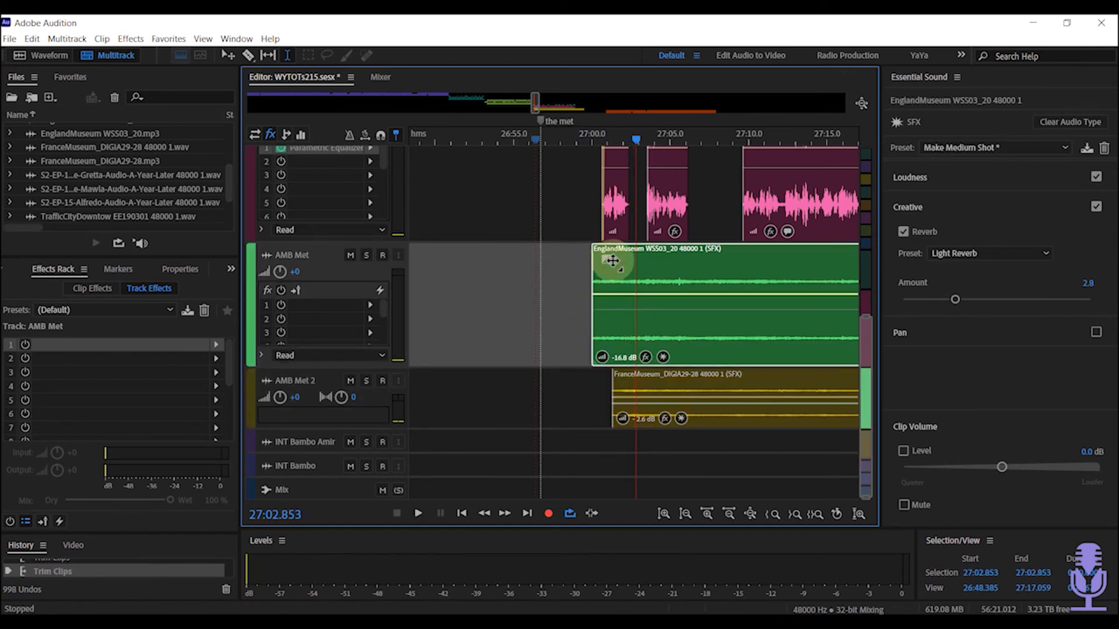
mouse_move(612, 260)
mouse_down()
mouse_move(621, 264)
mouse_move(601, 274)
mouse_up()
key(space)
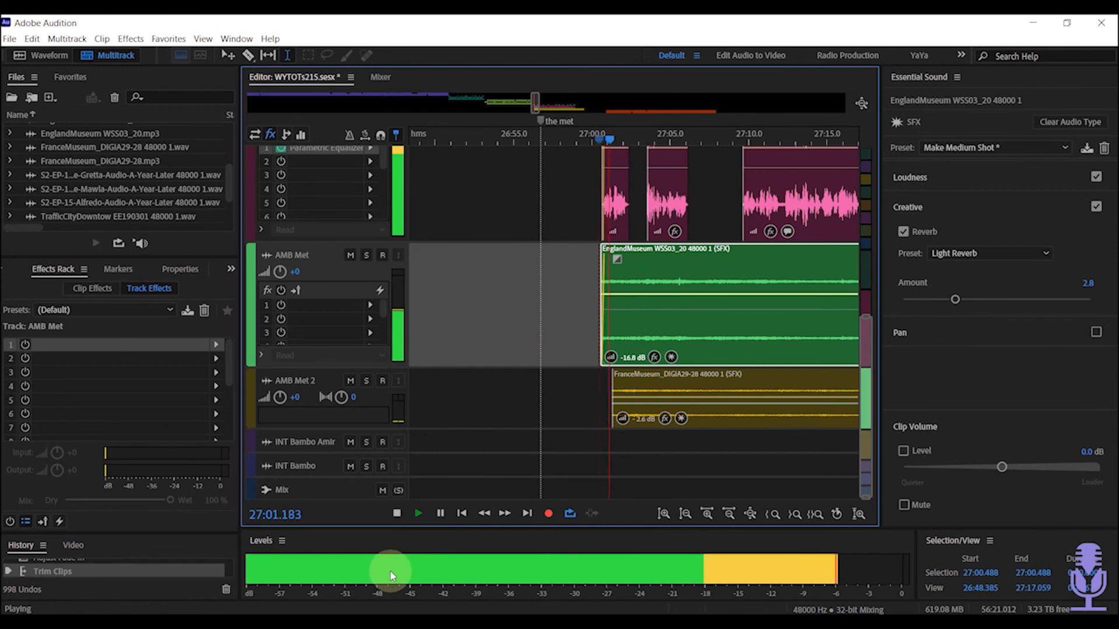
key(space)
scroll(539, 388, up, 1)
scroll(539, 388, up, 2)
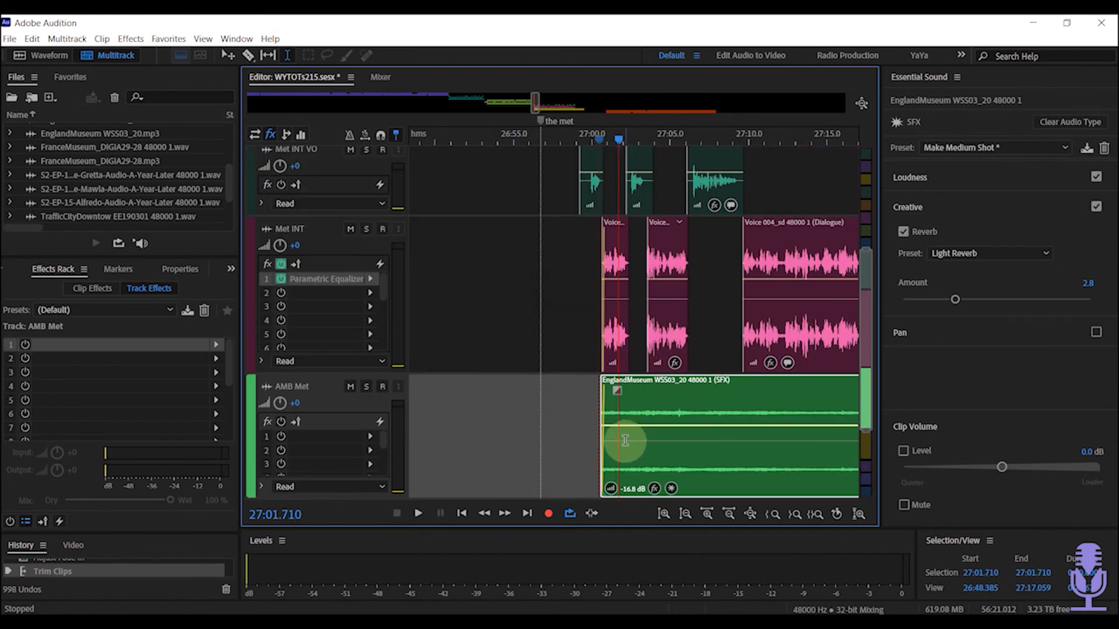
- Move the met marker to about 26:59.6, over the first voice-over clip, and set the EnglandMuseum clip's start to match it
drag(601, 412, 565, 409)
click(587, 187)
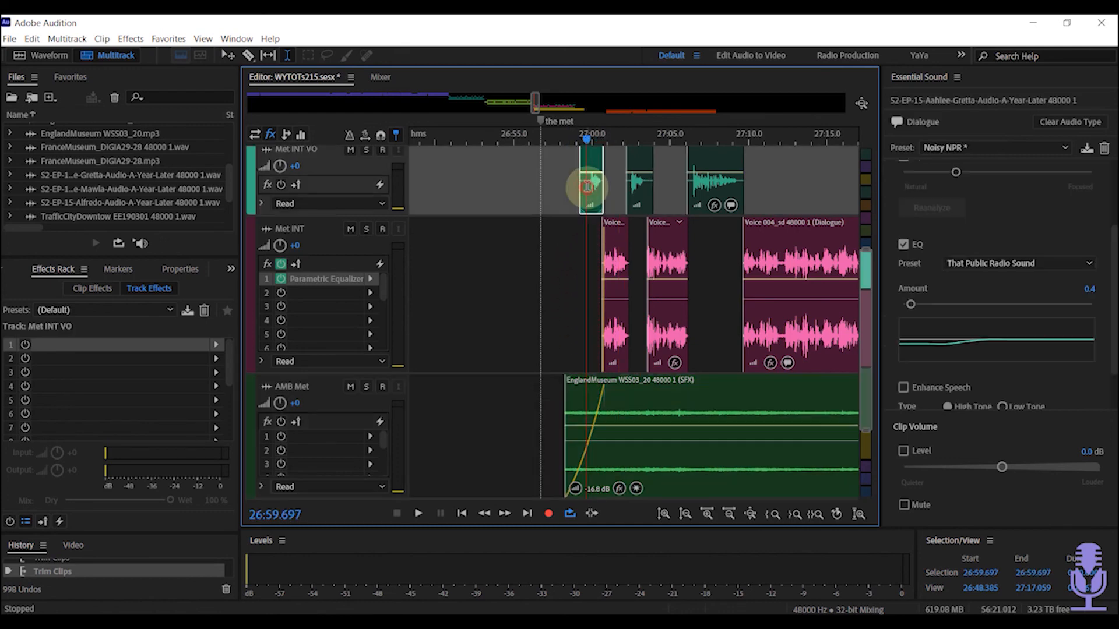
drag(541, 121, 585, 122)
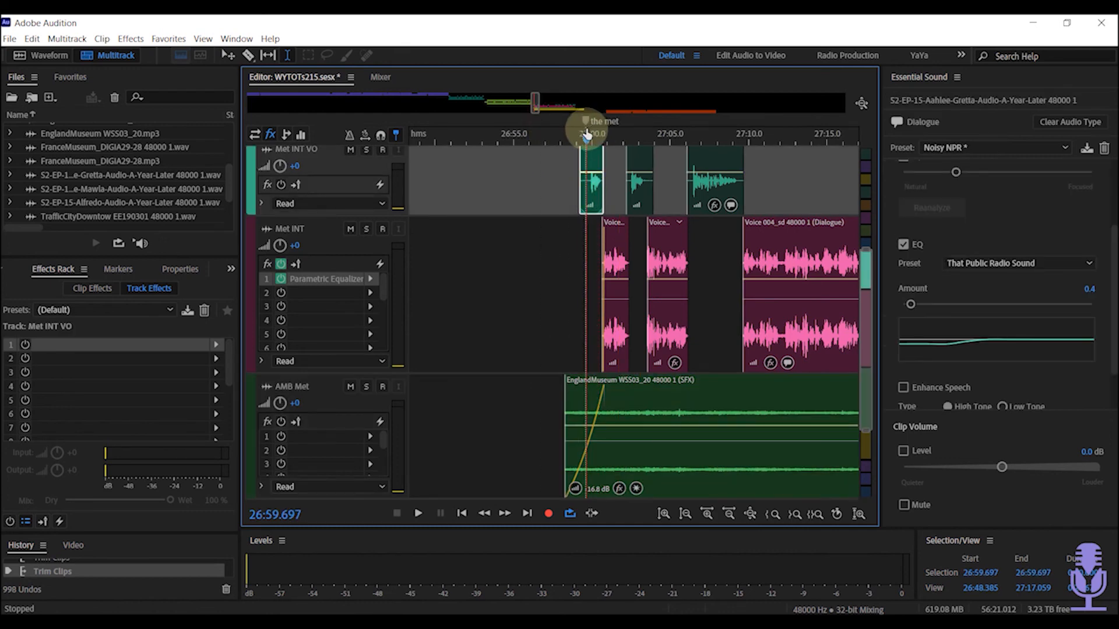
drag(567, 416, 590, 423)
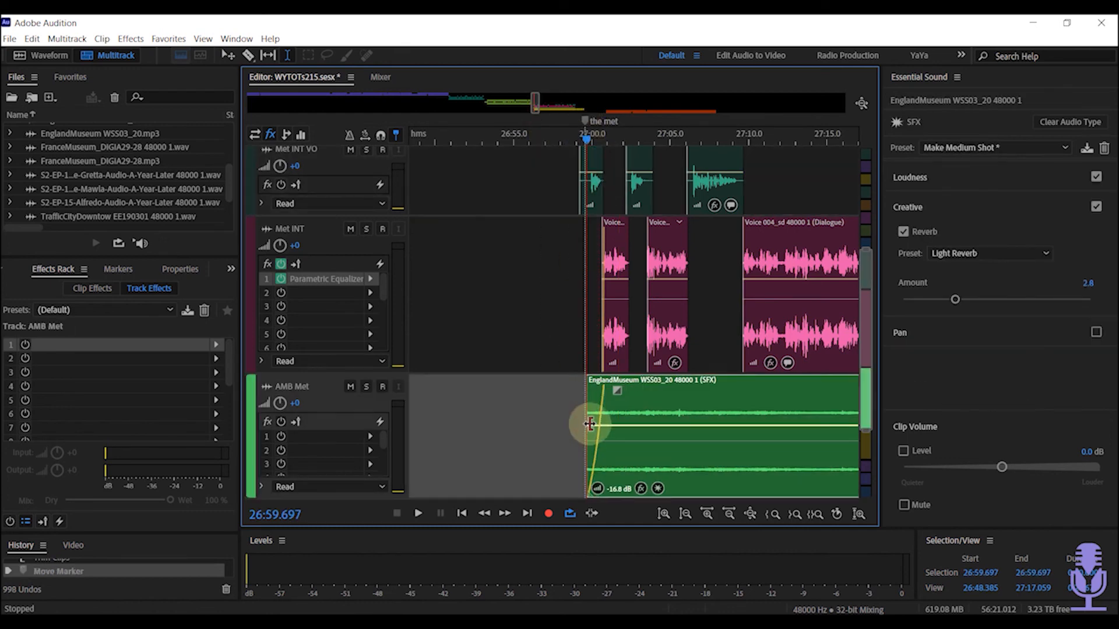
- Audition the opening of the Met section and trim the silent start of the first Met INT VO clip to about 26:59.8
click(581, 425)
key(space)
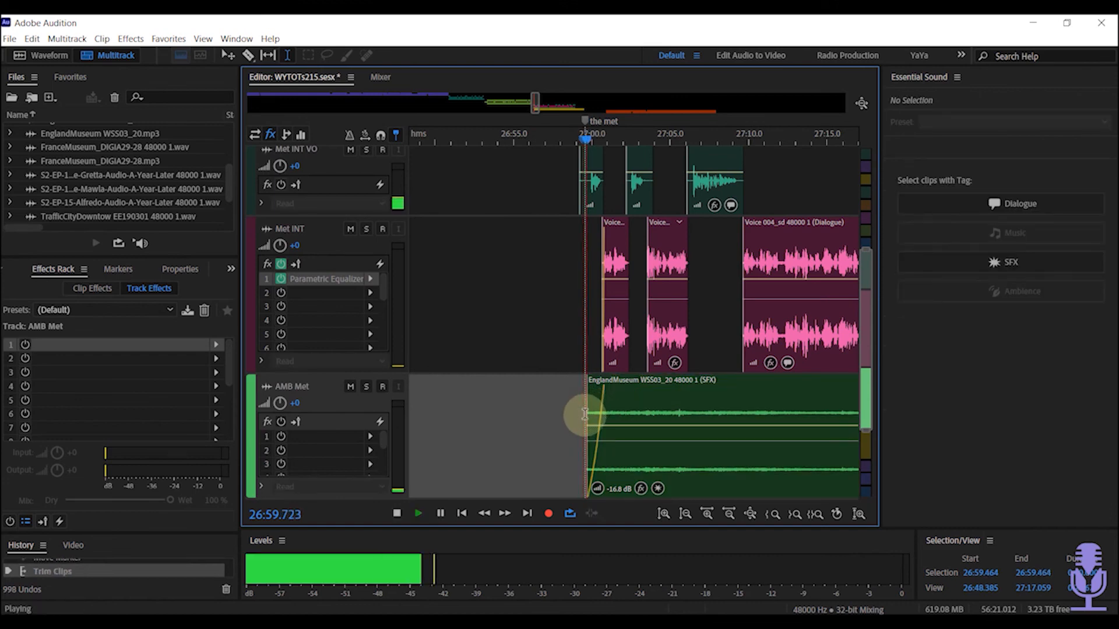
key(space)
drag(577, 285, 579, 286)
key(space)
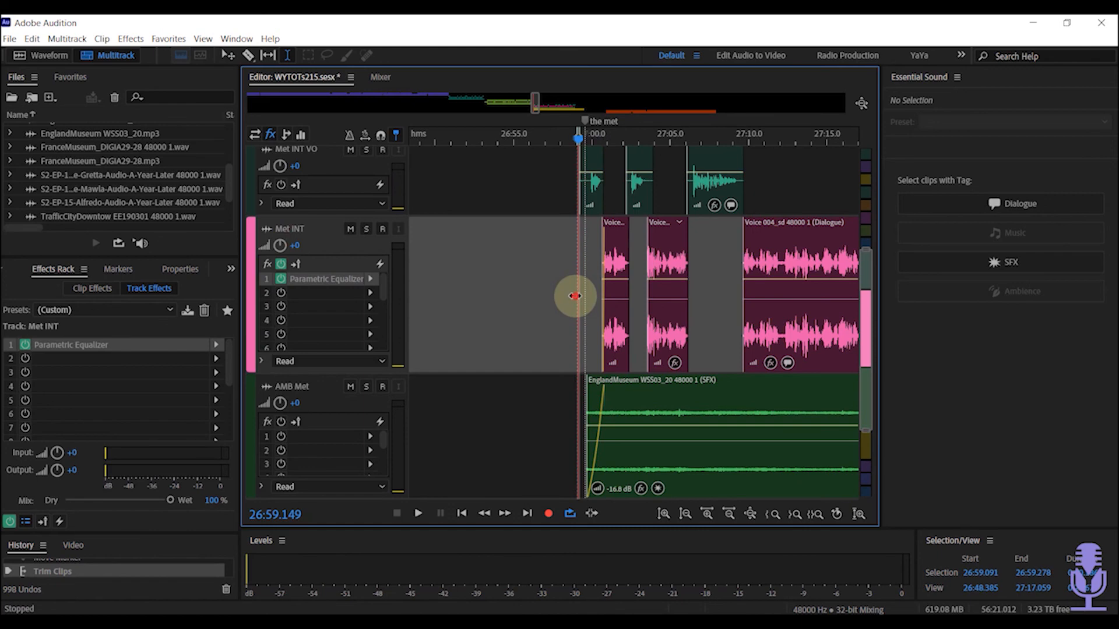
click(566, 296)
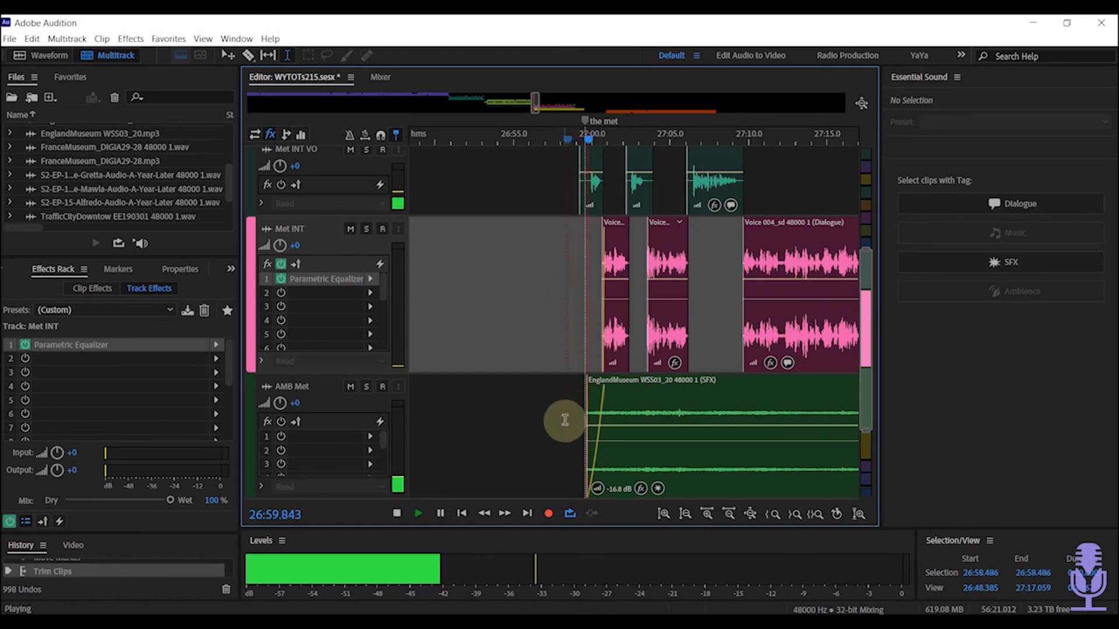
scroll(604, 300, up, 3)
key(space)
scroll(598, 296, up, 5)
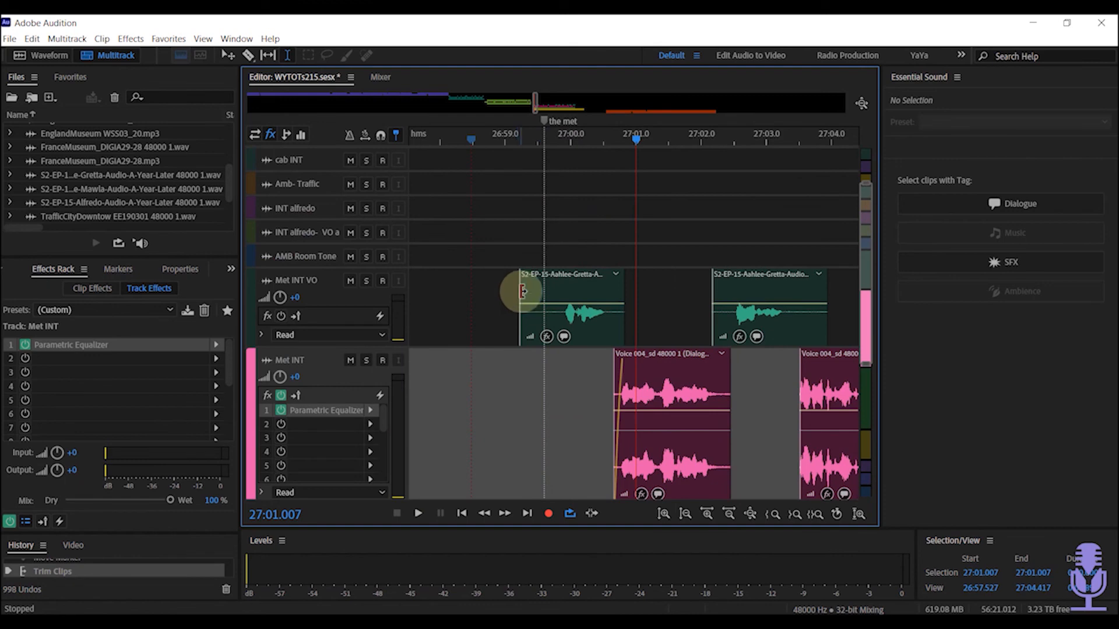
drag(523, 292, 553, 301)
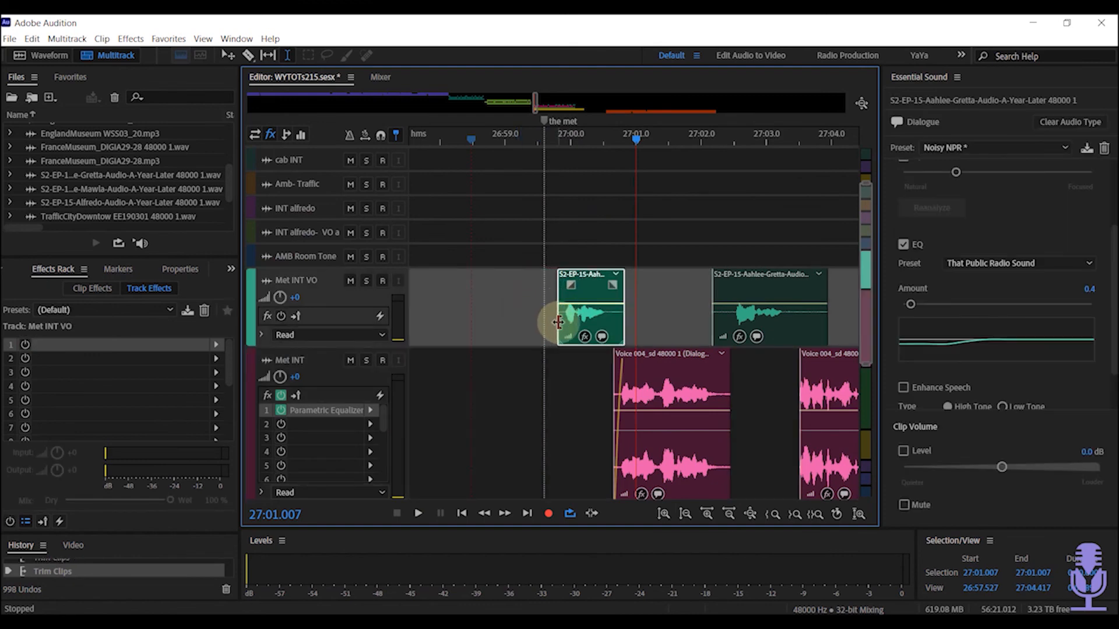
- Set the clip gain of the first EnglandMuseum clip to -17.3 dB and of the first FranceMuseum clip to -5.0 dB during playback checks
scroll(527, 327, down, 3)
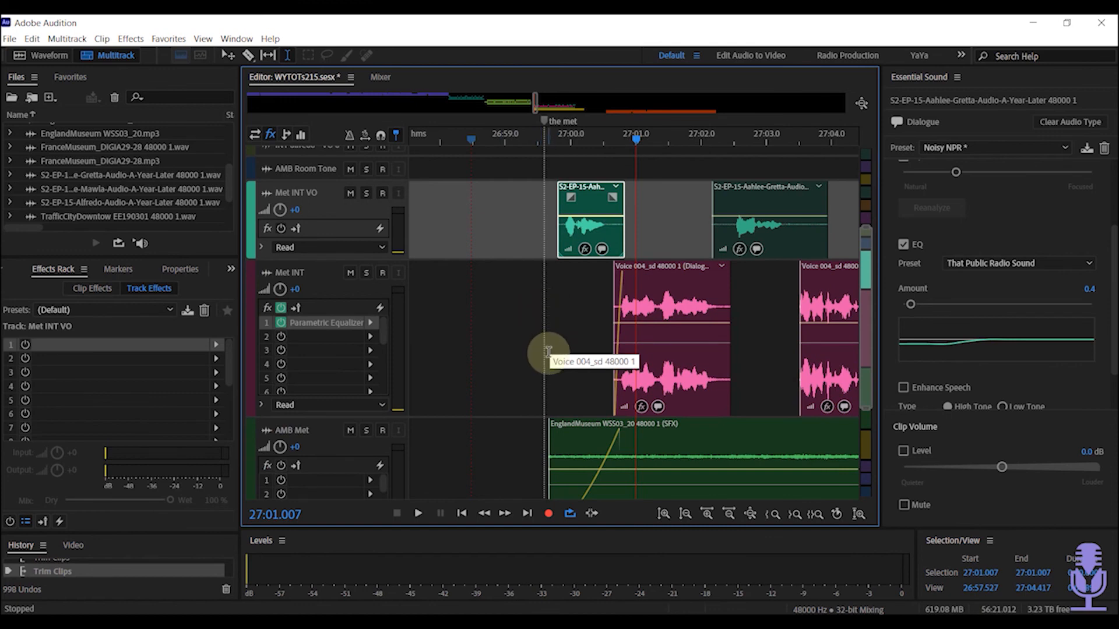
key(space)
scroll(568, 393, down, 3)
scroll(572, 392, down, 2)
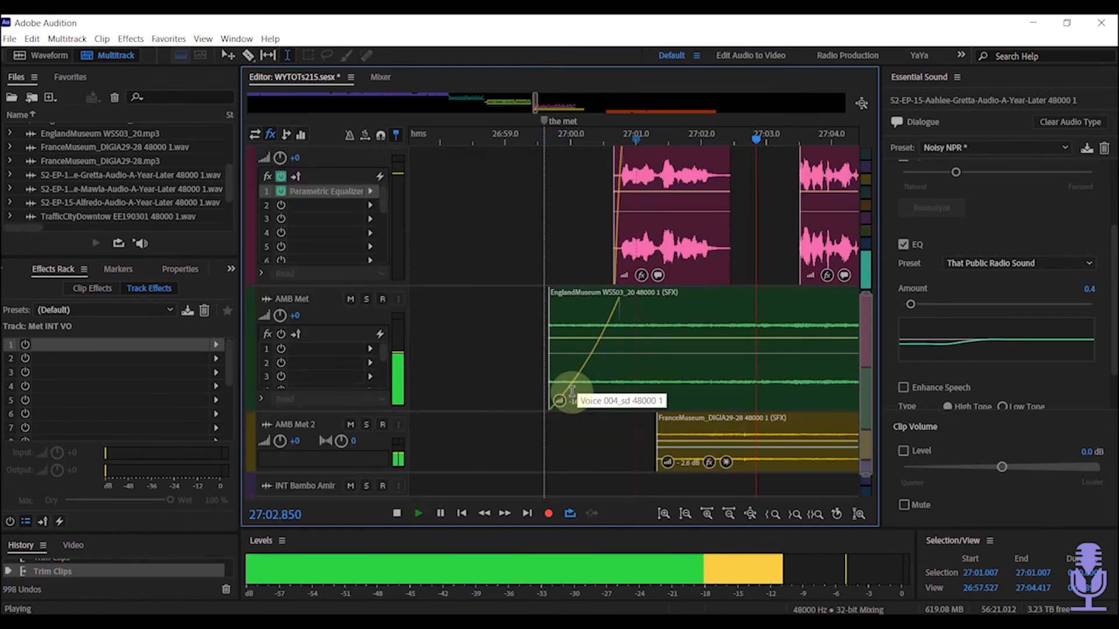
click(666, 467)
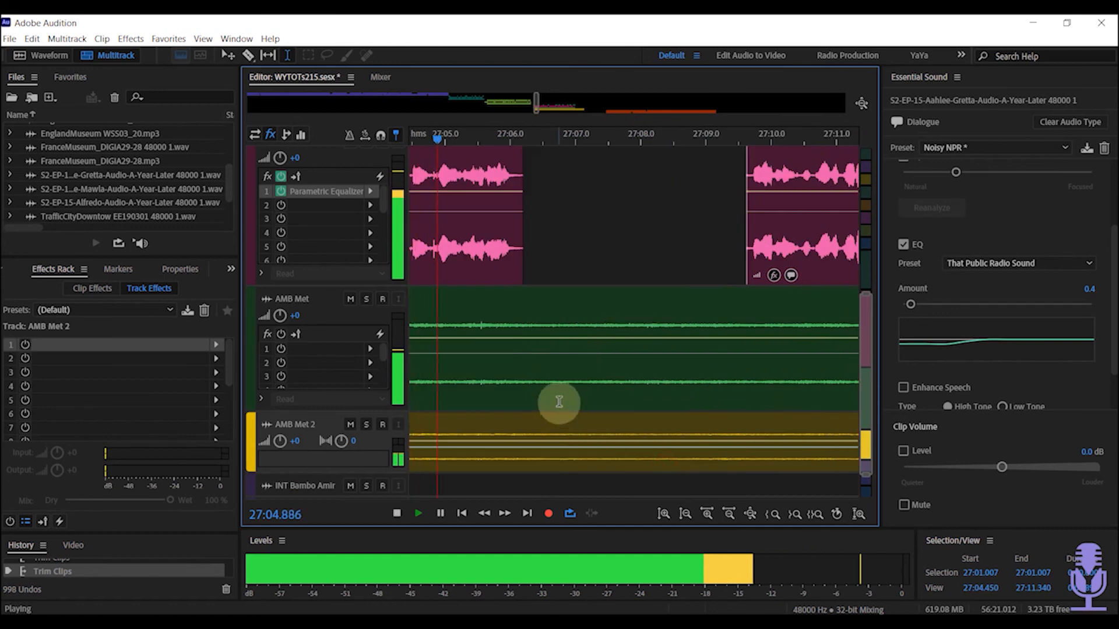
scroll(561, 388, down, 4)
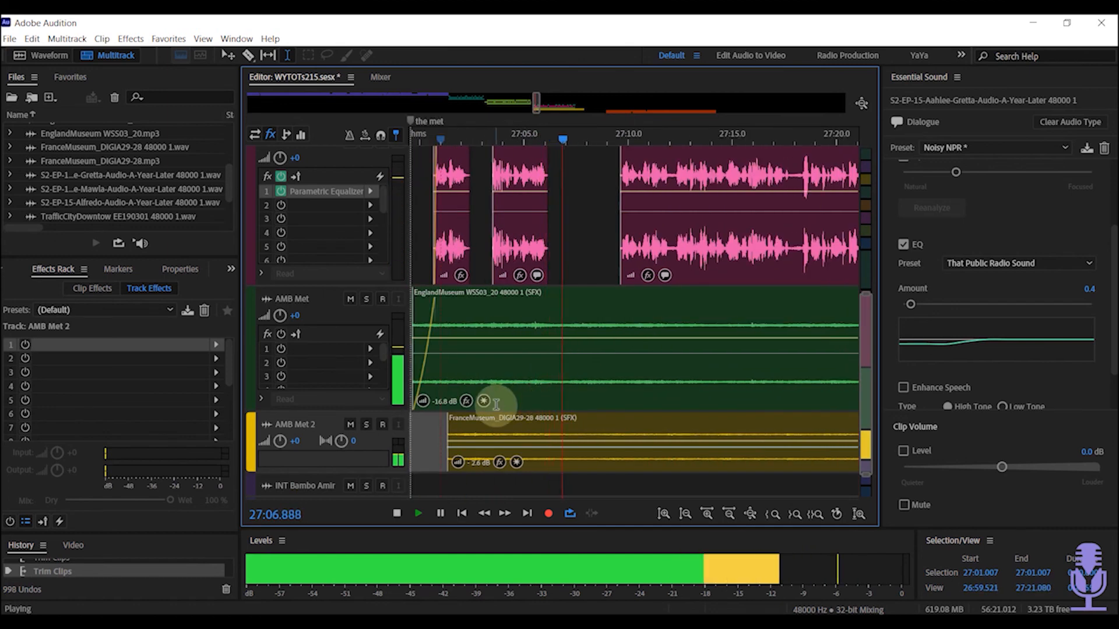
click(424, 402)
drag(426, 406, 420, 401)
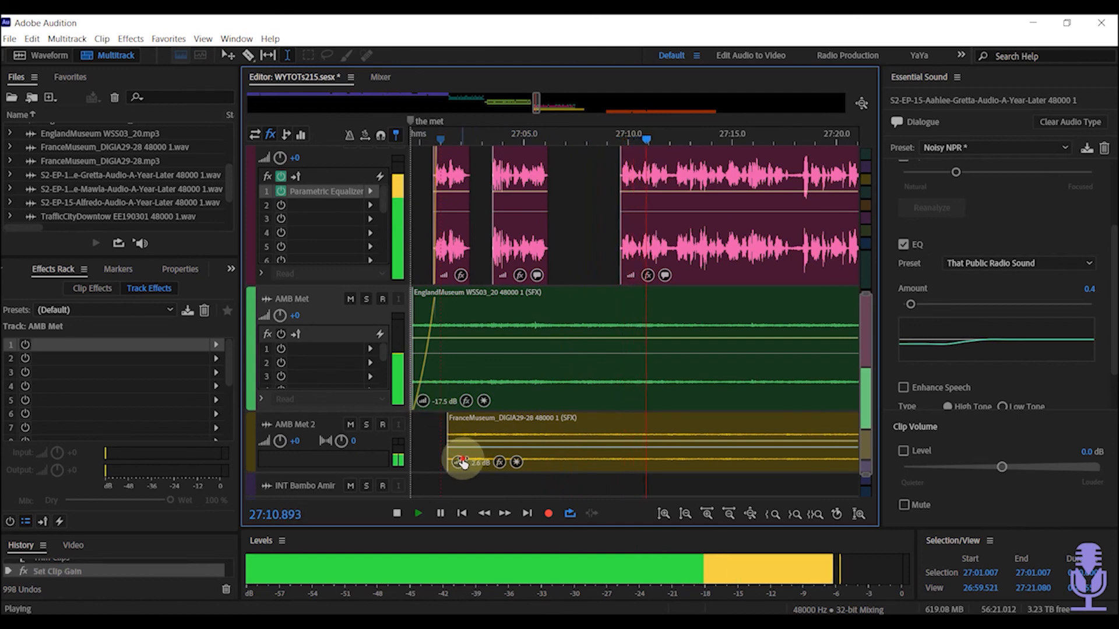
drag(459, 462, 459, 460)
key(space)
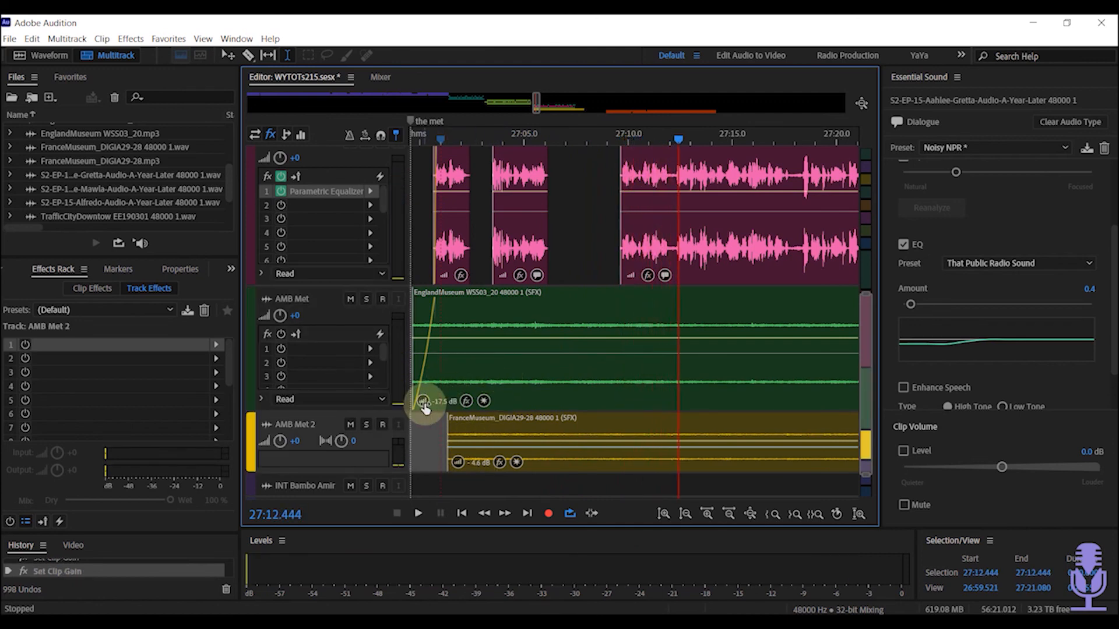
drag(423, 401, 423, 401)
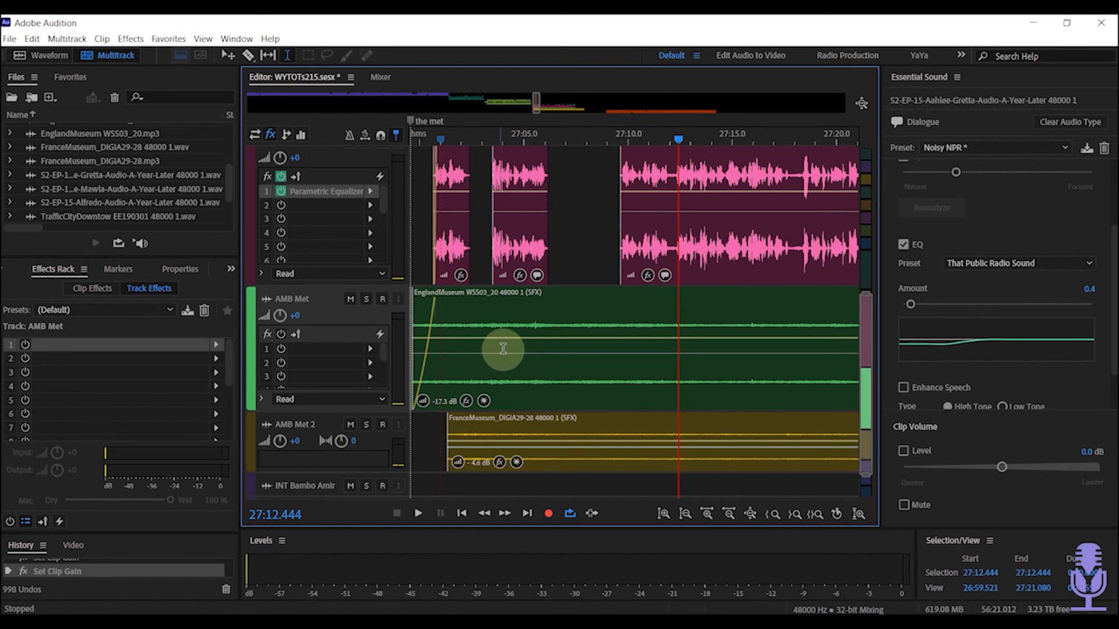
click(453, 466)
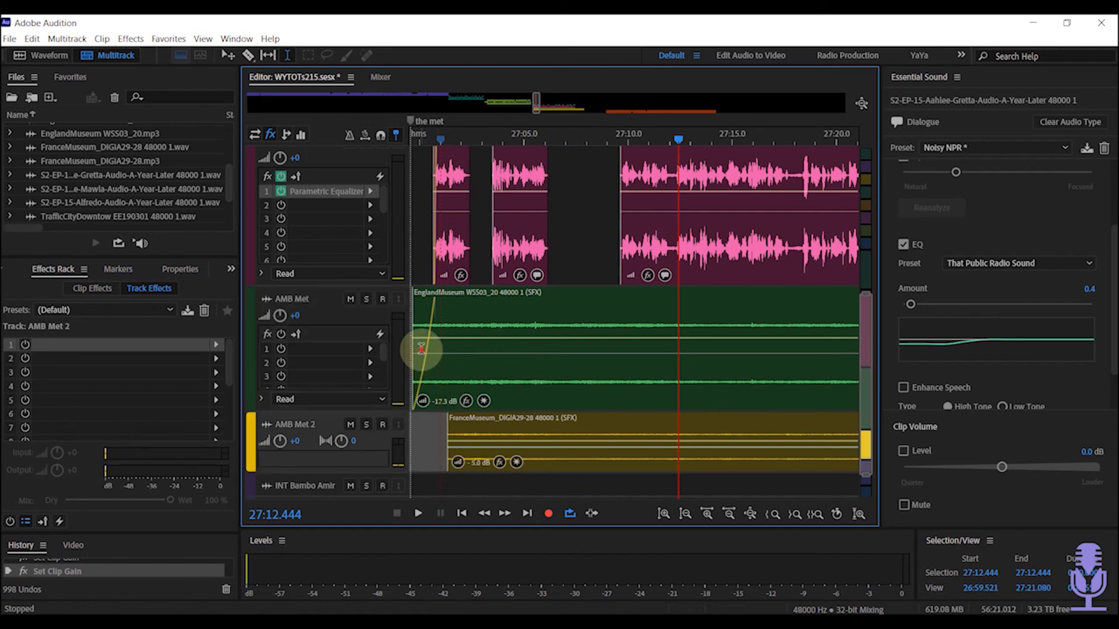
- Play the ambience entrance and shorten the fade-in of the first EnglandMuseum clip to about 0.4 seconds
click(422, 349)
key(space)
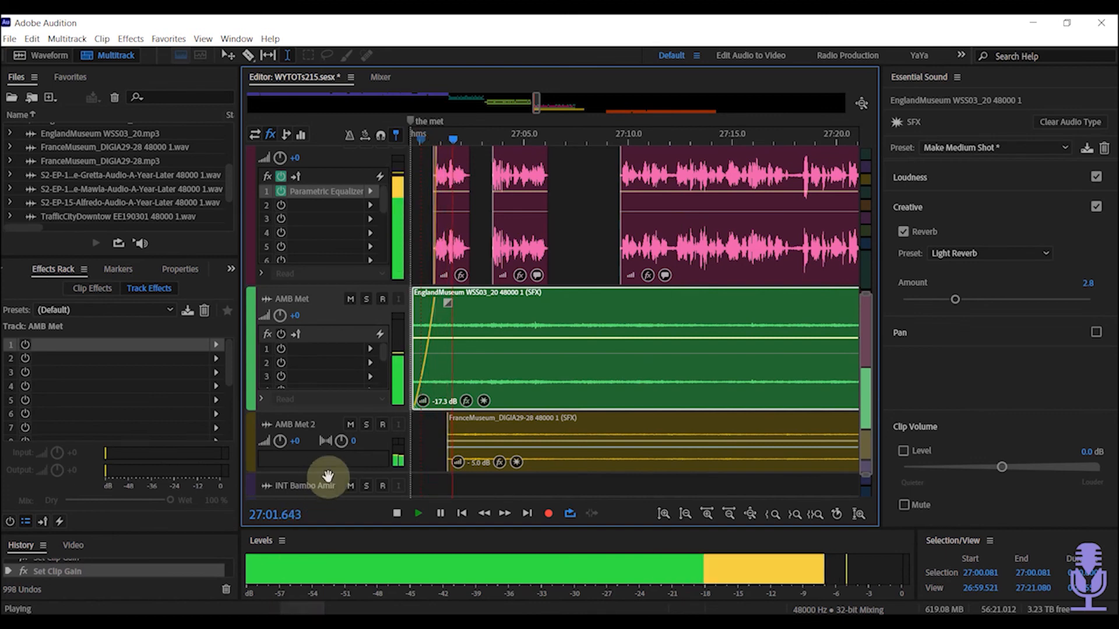
drag(448, 303, 435, 303)
click(429, 270)
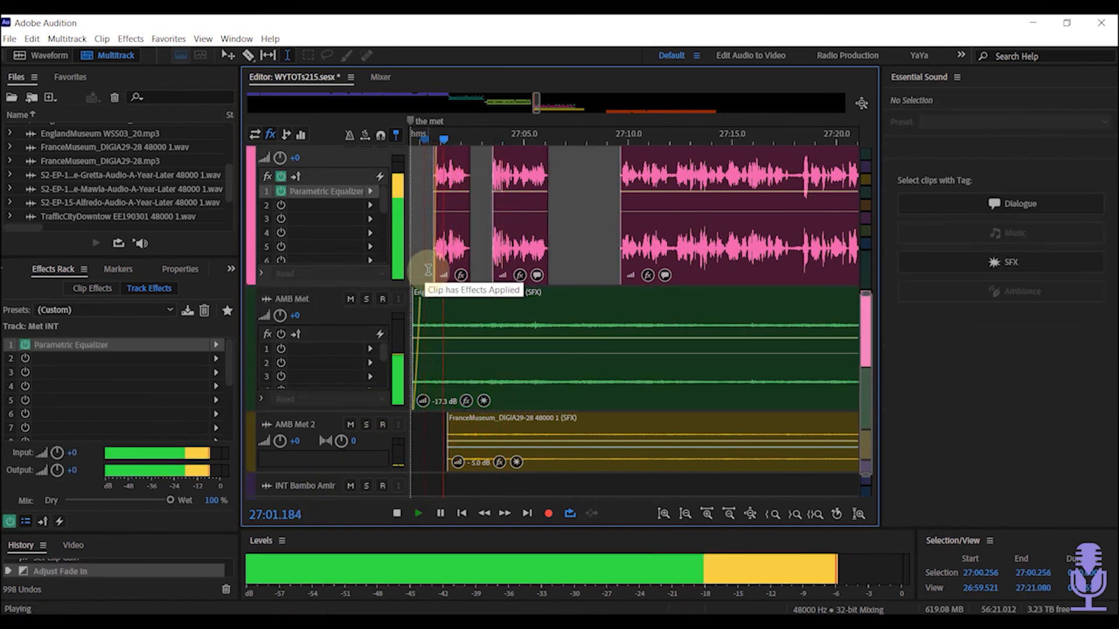
- Audition the opening of the Met section and continue playback from about 27:13.9, inside the longer interview clip
scroll(596, 278, up, 2)
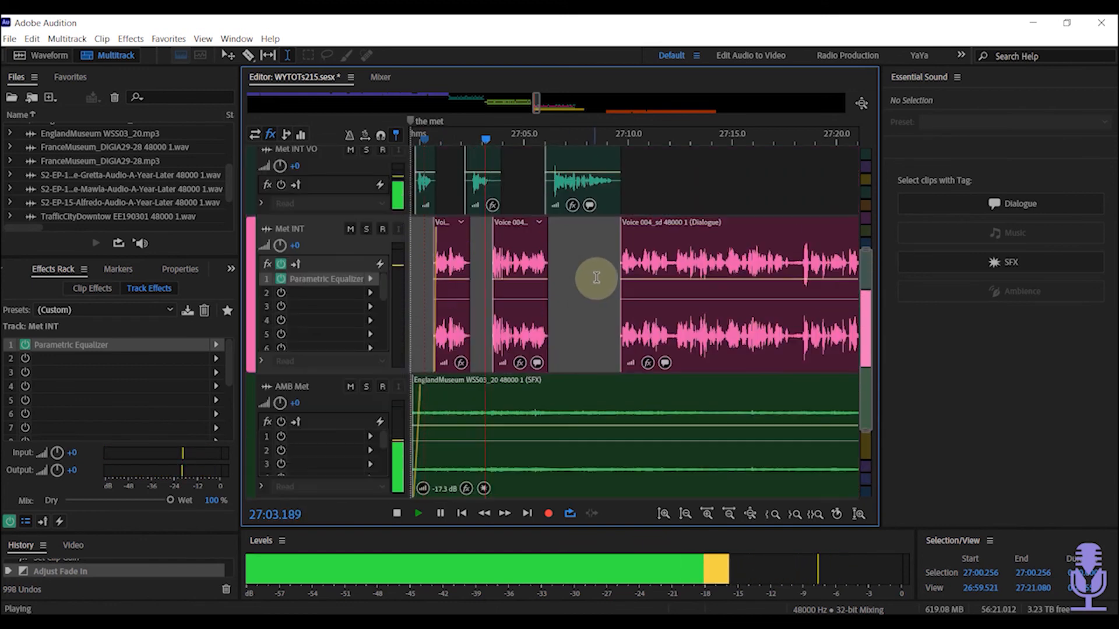
scroll(594, 277, up, 1)
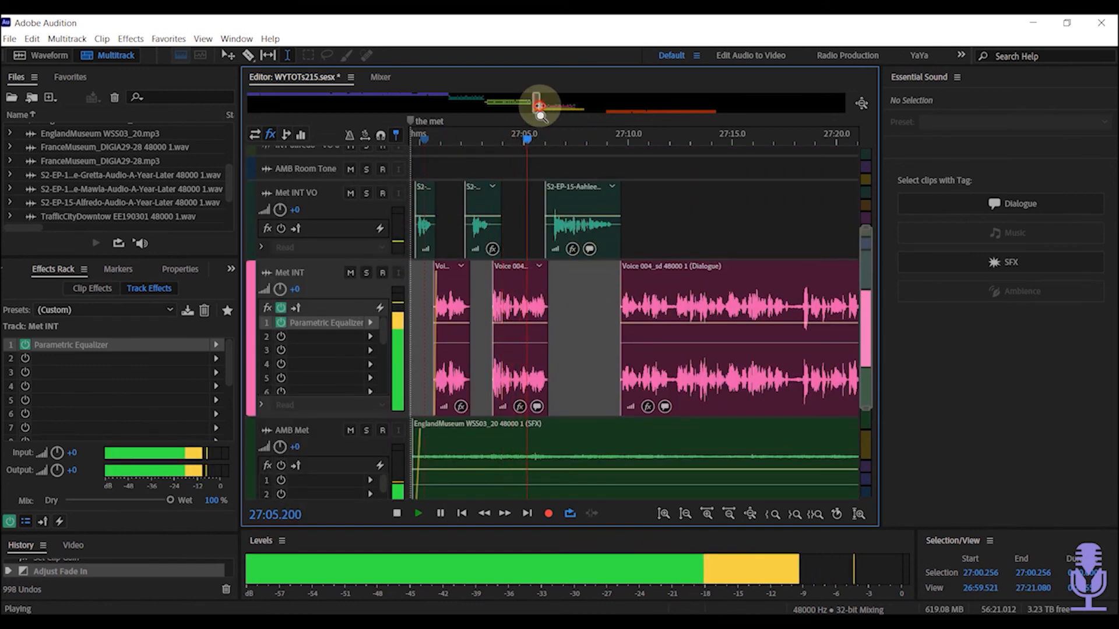
drag(539, 108, 542, 102)
click(484, 234)
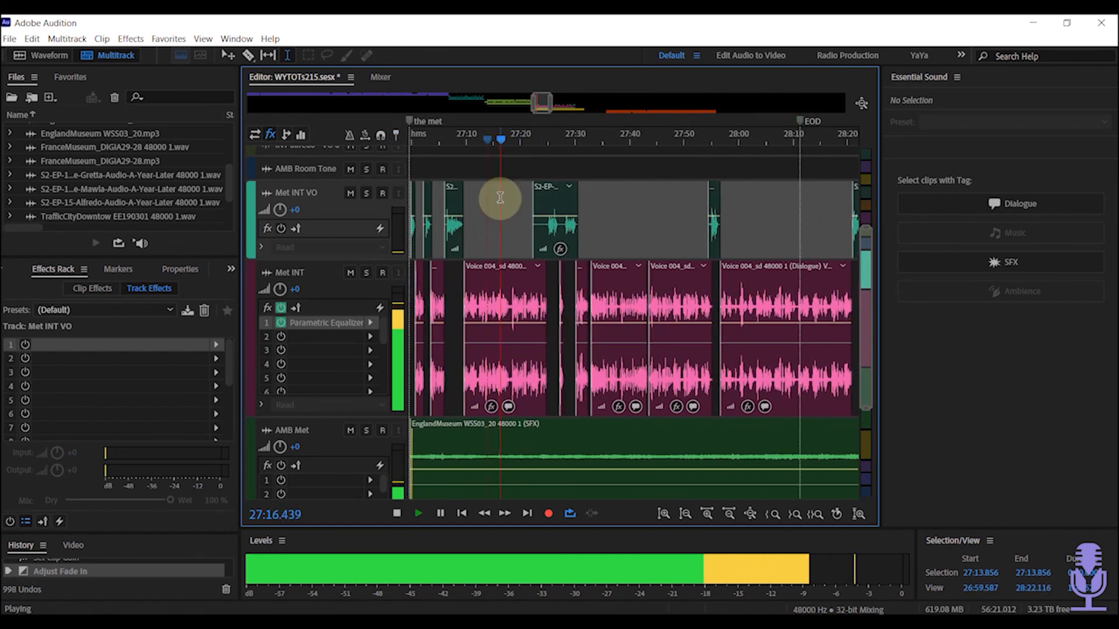
- Play the Met INT VO clip from about 27:24.1 against the ambience and save the session
key(space)
click(548, 203)
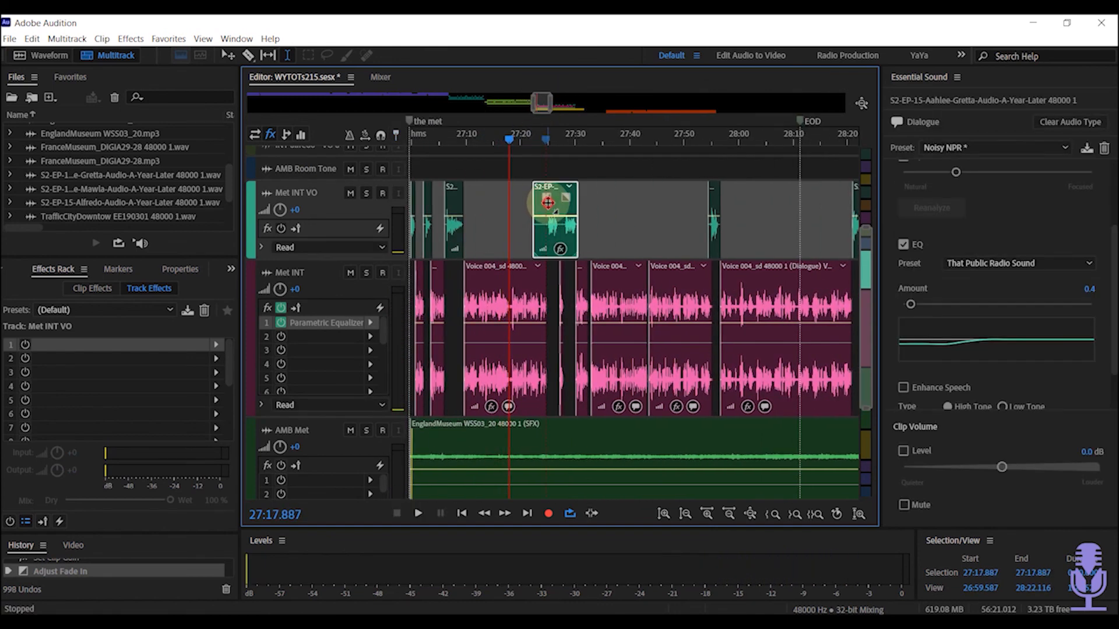
click(543, 236)
key(space)
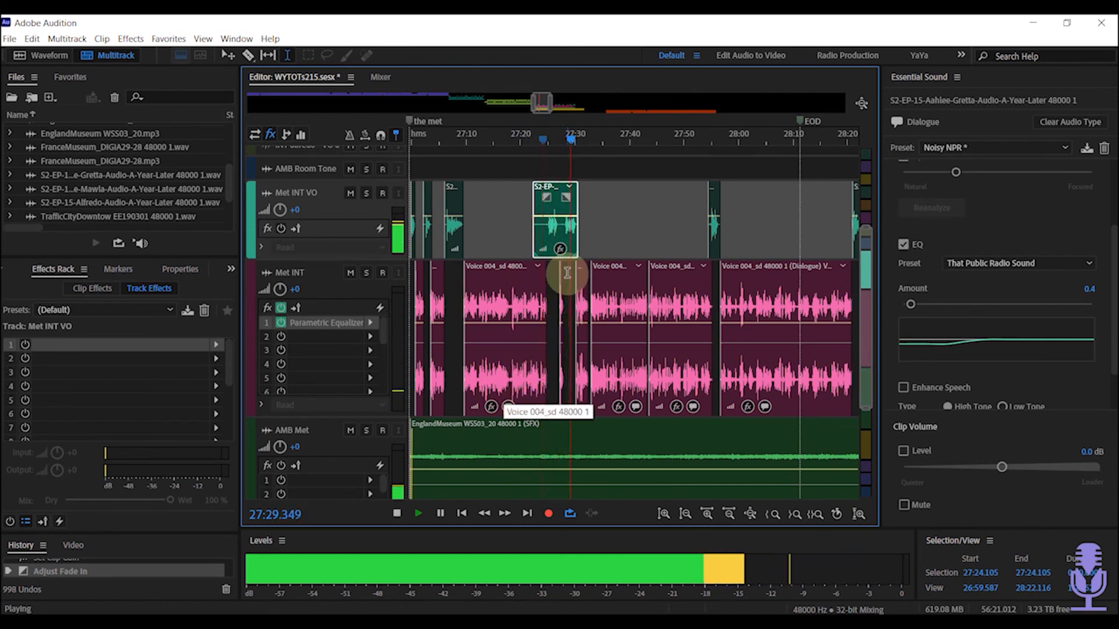
key(space)
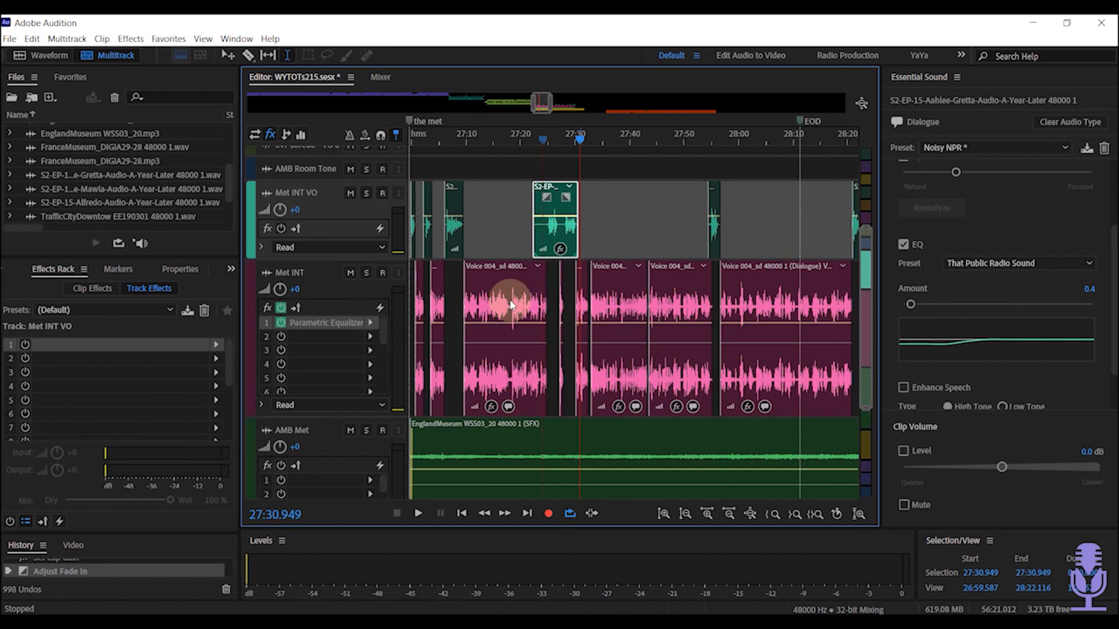
key(ctrl+s)
- Examine the Met interview, voice-over and two ambience tracks around the clips between about 27:10 and 27:30
click(496, 242)
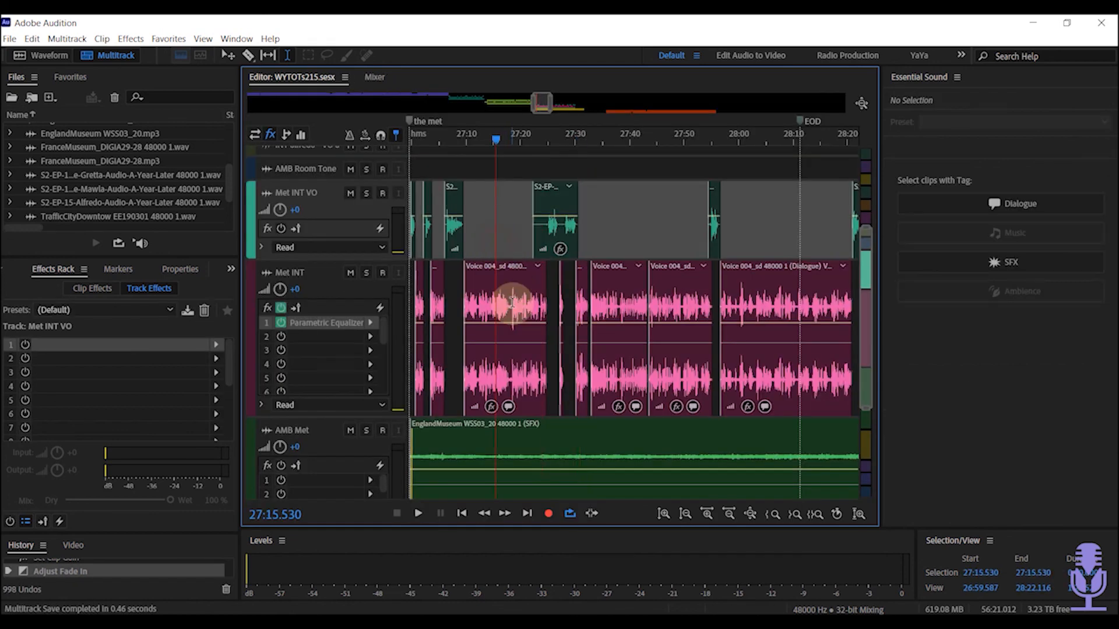
click(520, 291)
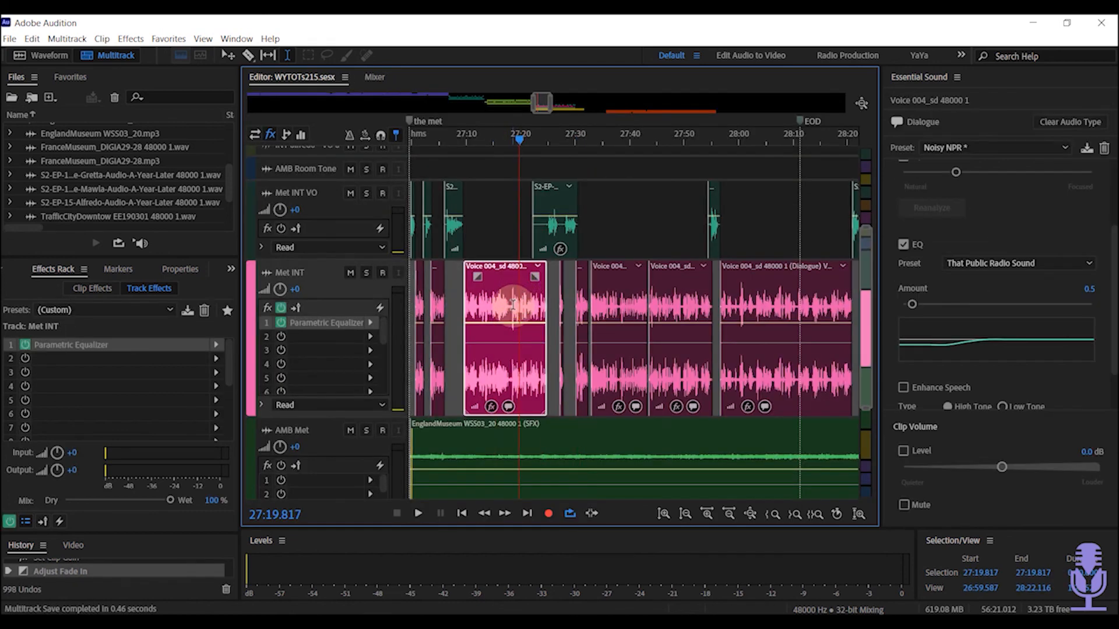
scroll(443, 243, down, 3)
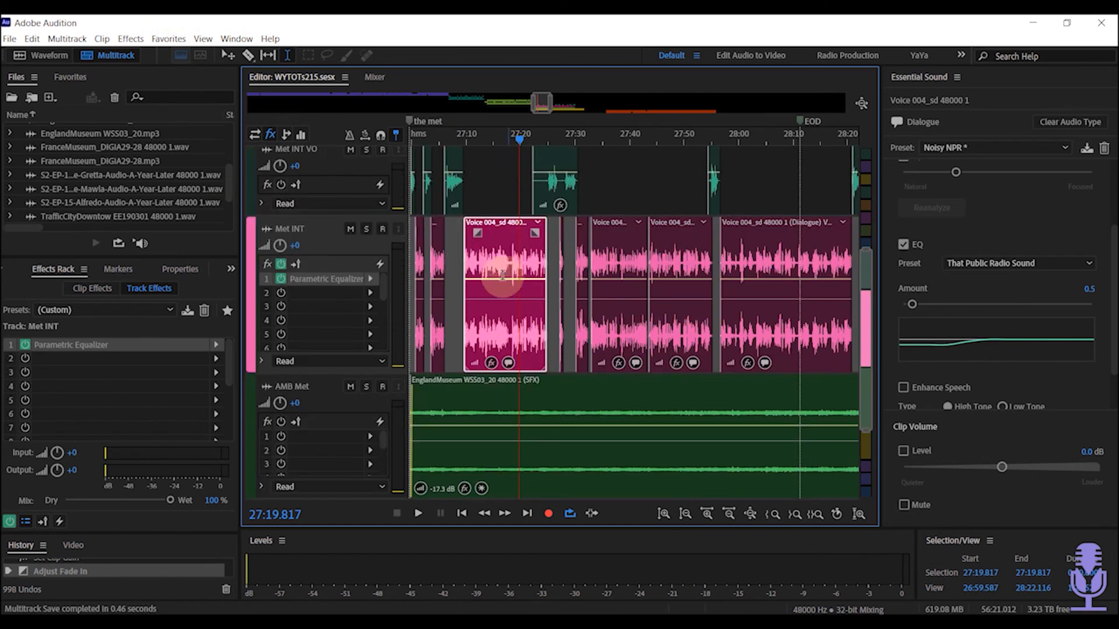
scroll(490, 257, up, 1)
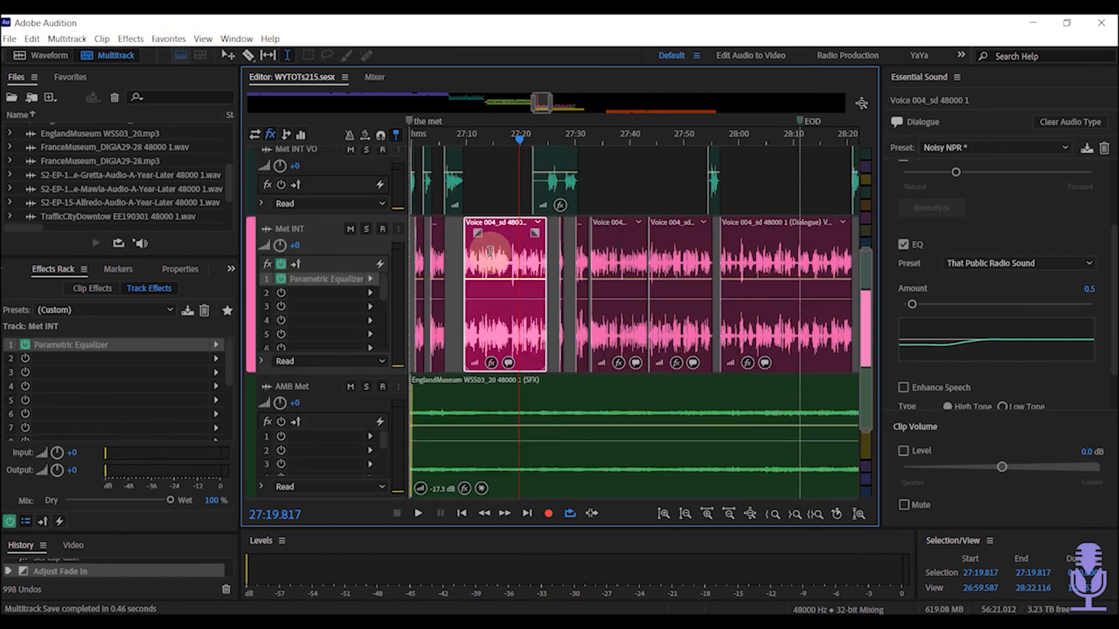
scroll(489, 256, down, 2)
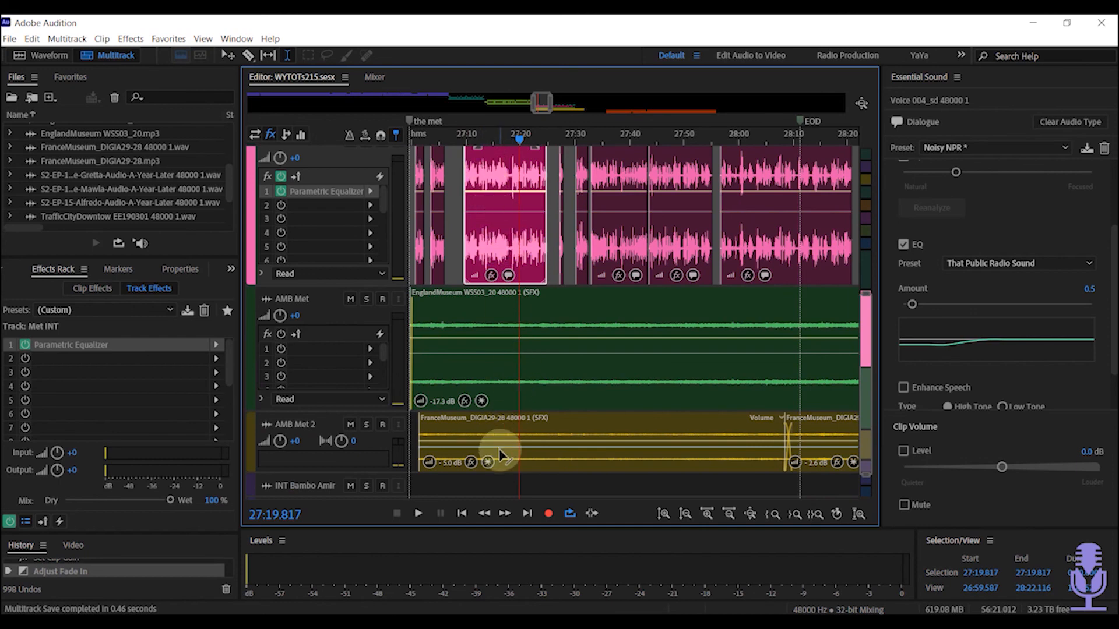
scroll(486, 202, up, 1)
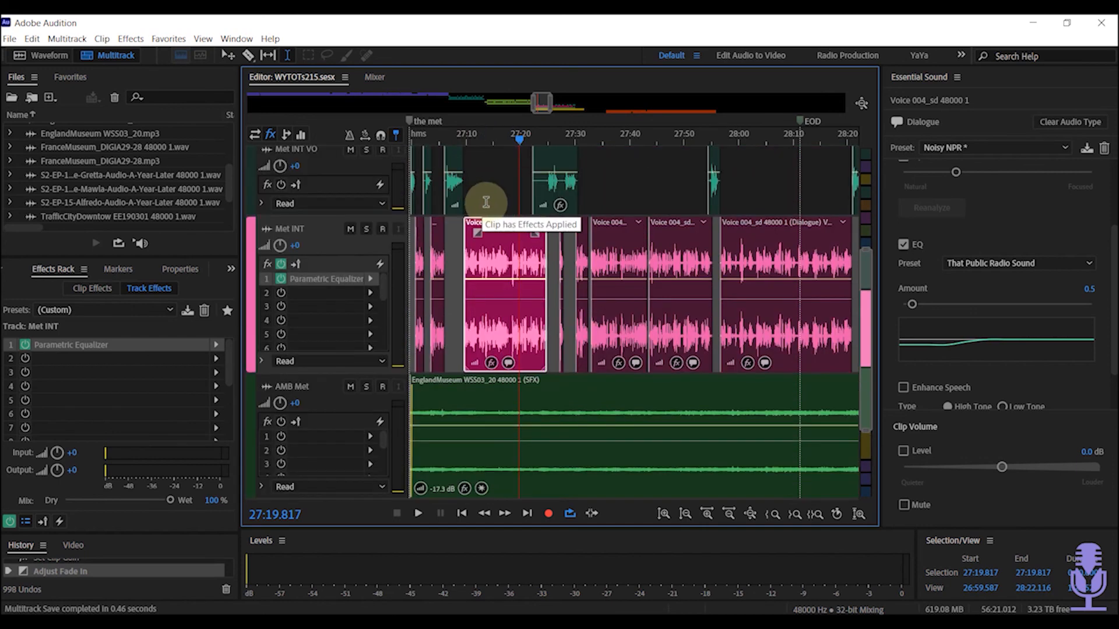
click(551, 192)
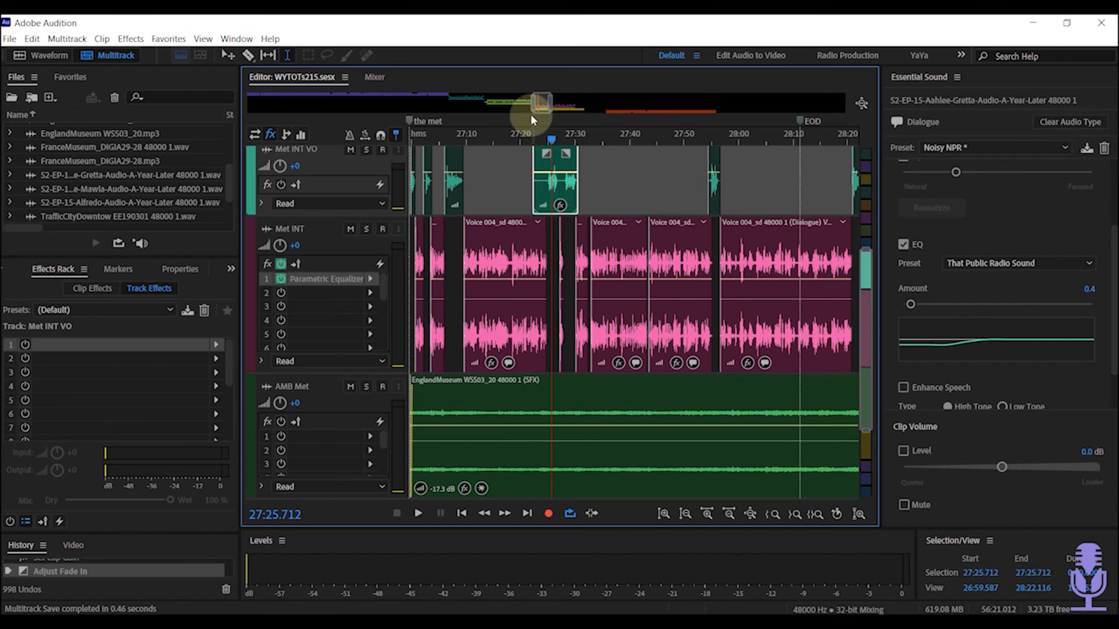
- Go to the cab section around 19:50 and enlarge the Amb- Traffic and cab INT tracks to inspect their envelopes
drag(540, 103, 460, 102)
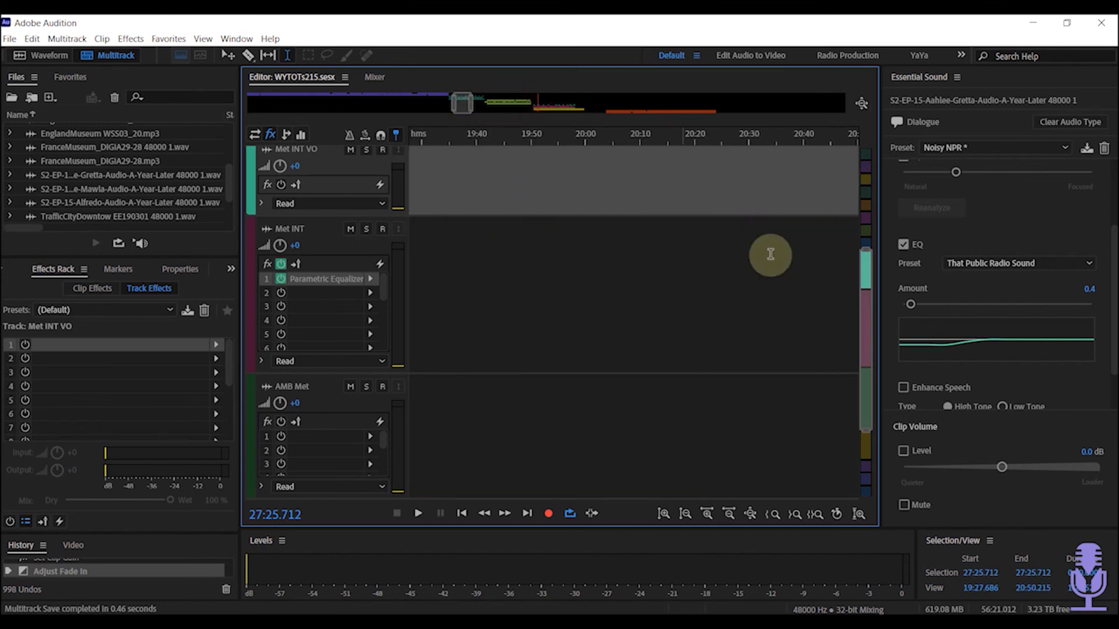
drag(871, 252, 866, 146)
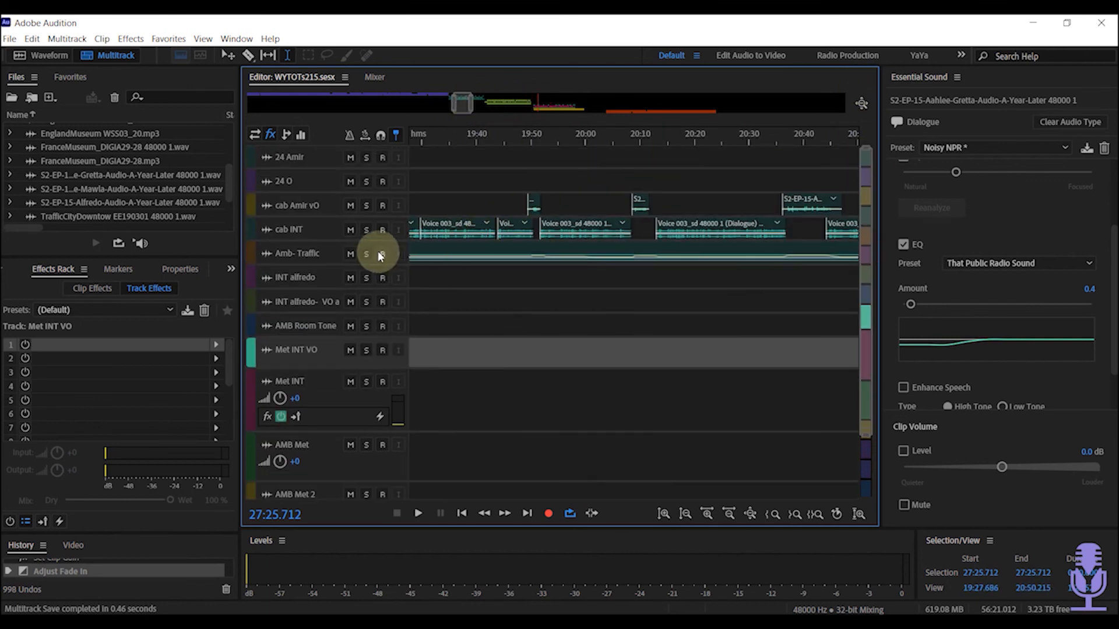
click(334, 264)
drag(335, 310, 325, 449)
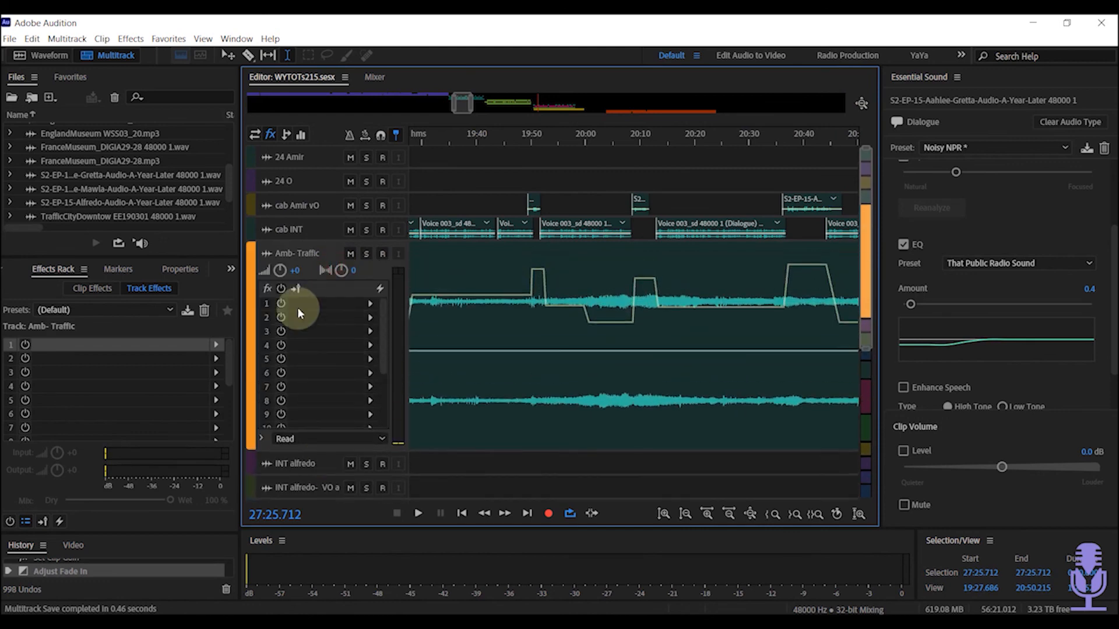
drag(307, 252, 295, 337)
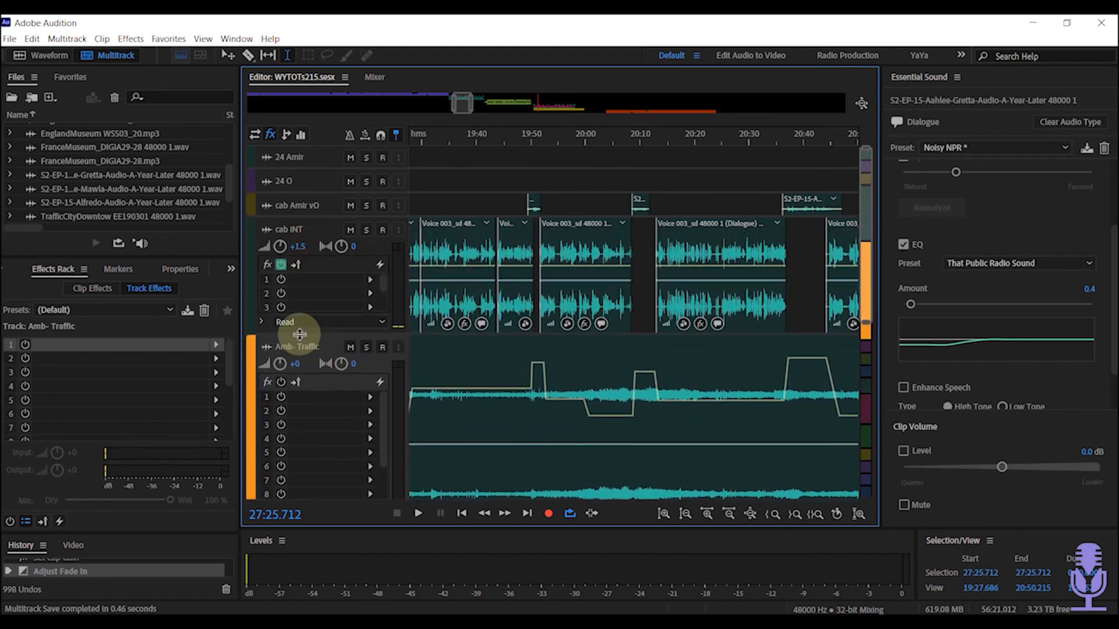
- Select the grouped cab clips and add a pan keyframe at about 19:47 in the short Voice 003_sd clip
scroll(591, 320, down, 4)
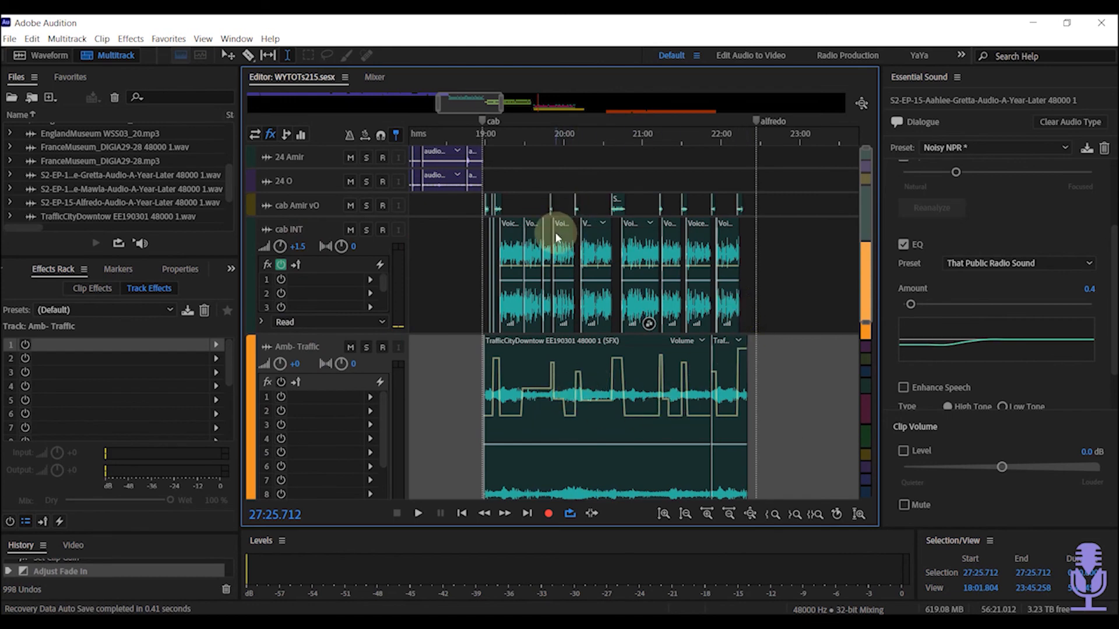
scroll(554, 230, up, 3)
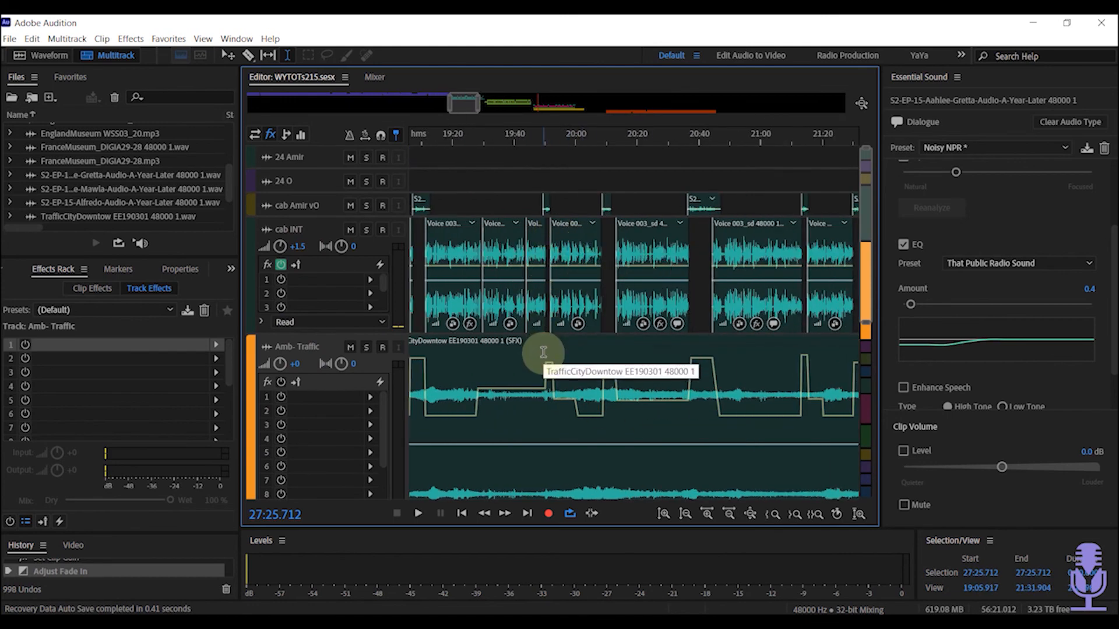
click(536, 331)
scroll(531, 247, up, 5)
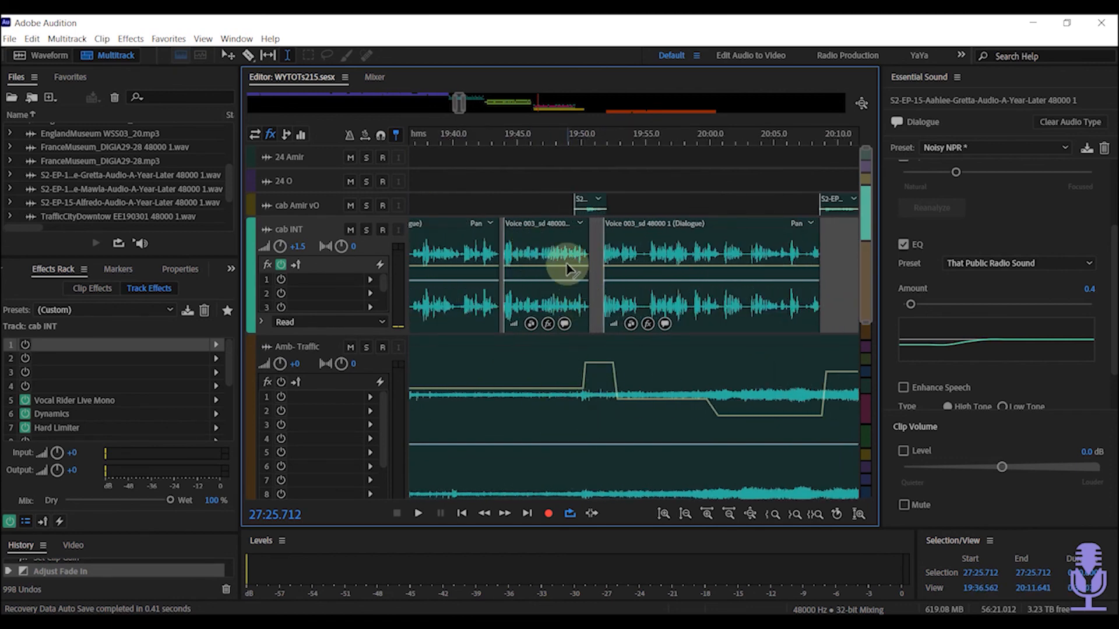
click(532, 231)
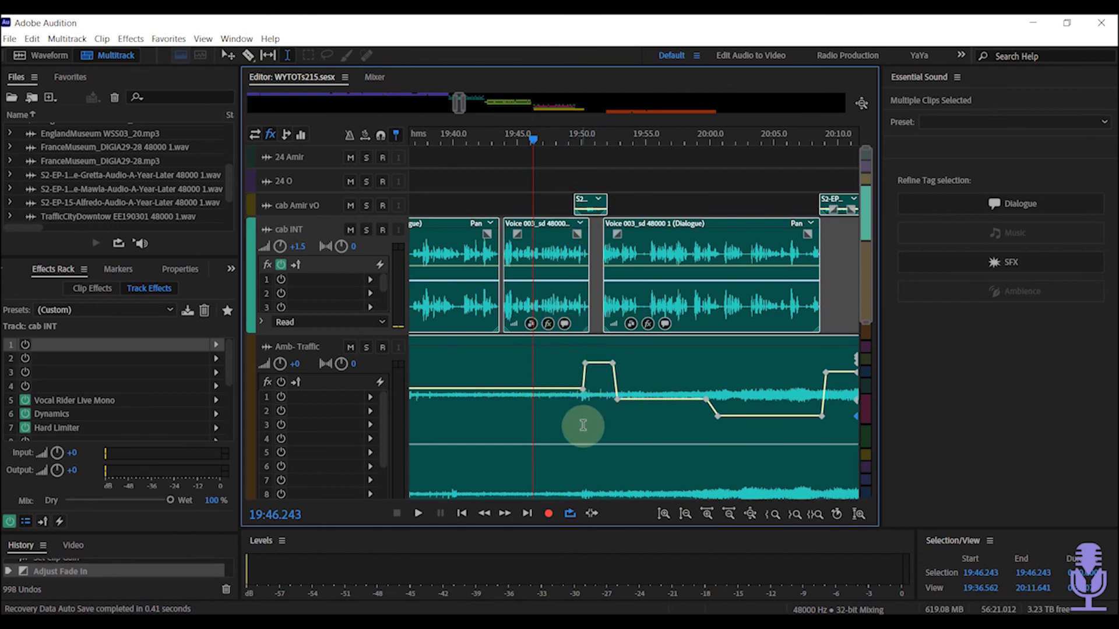
click(542, 281)
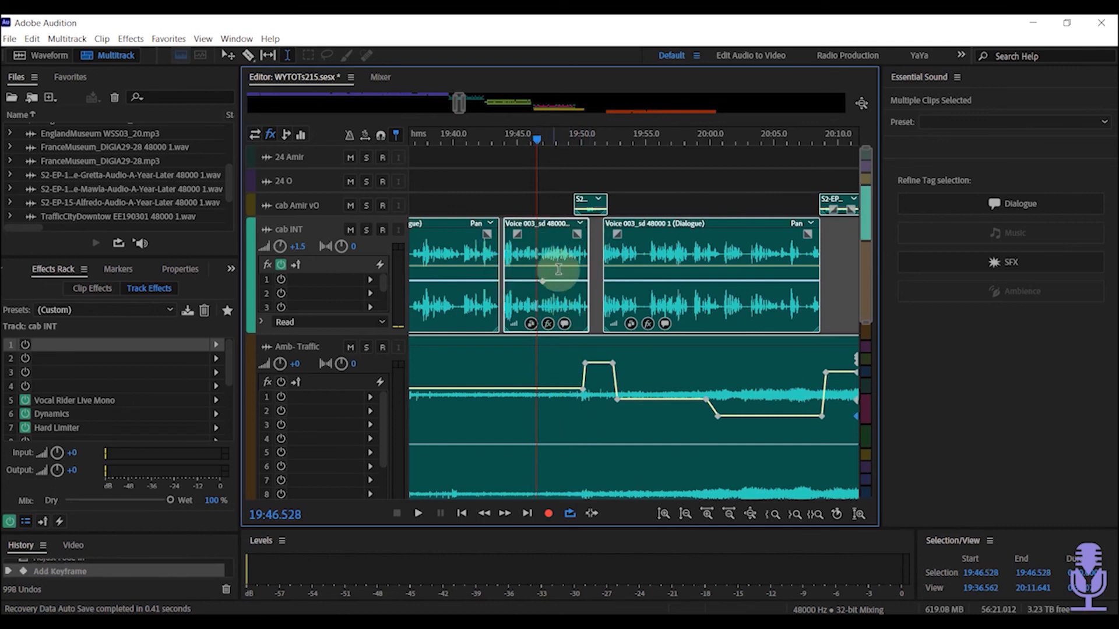
- Examine the Amb- Traffic volume keyframes between about 19:50 and 20:10 and play the mix briefly from 20:01.6
click(590, 206)
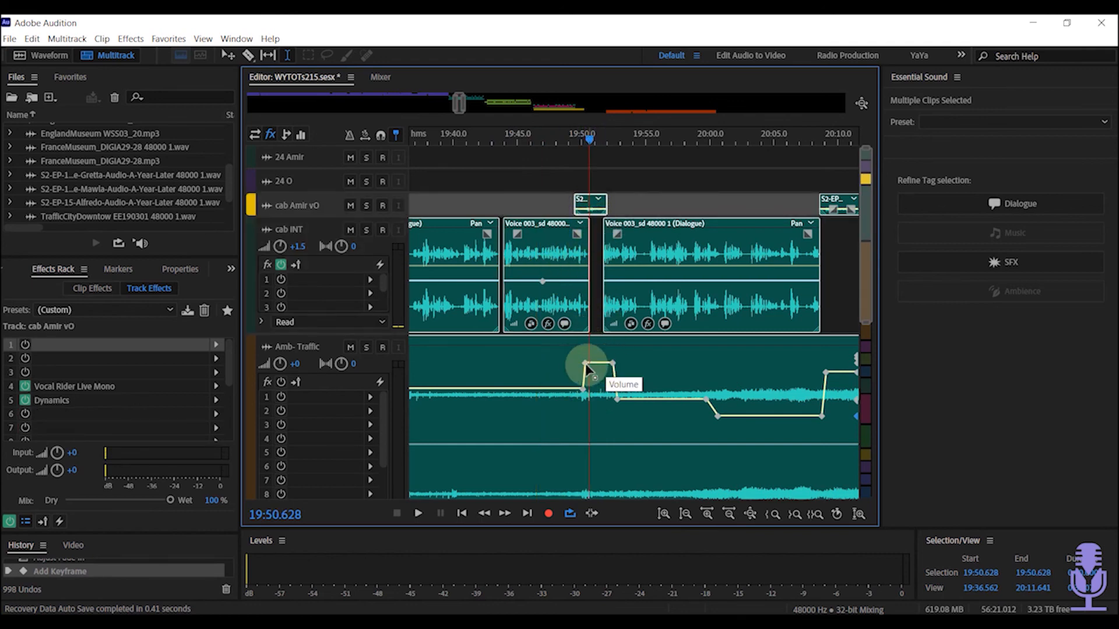
click(729, 362)
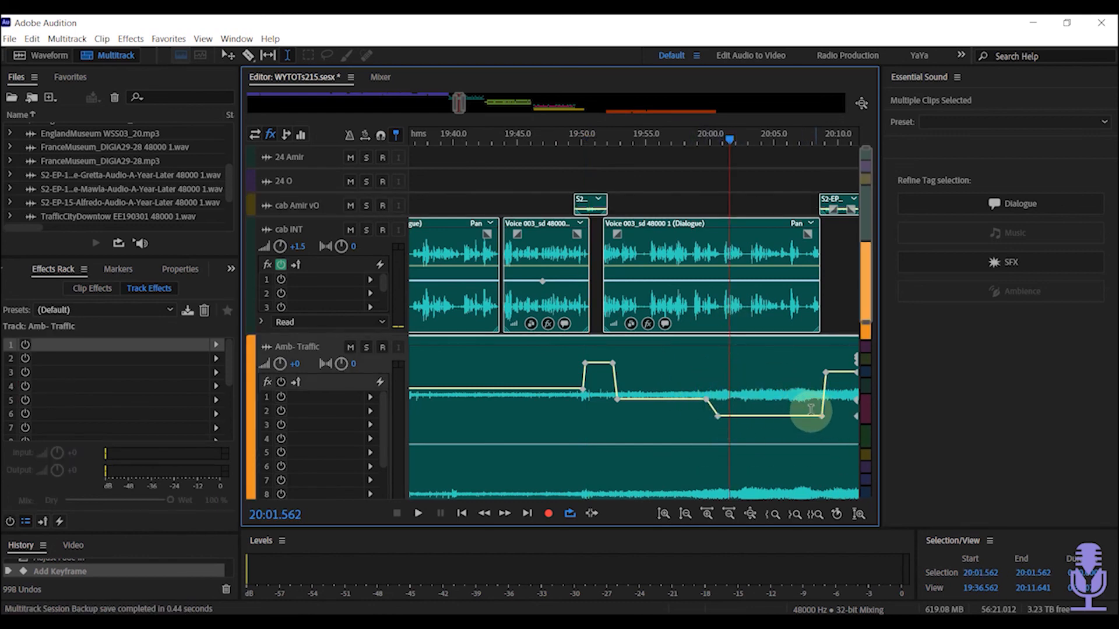
scroll(752, 387, down, 2)
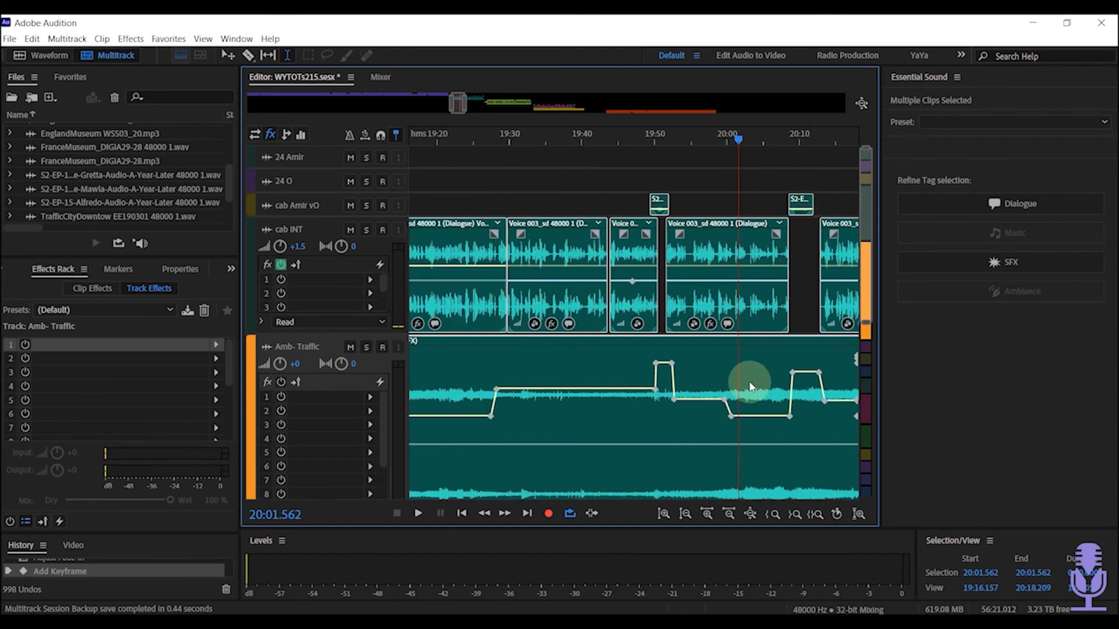
scroll(751, 387, down, 1)
key(space)
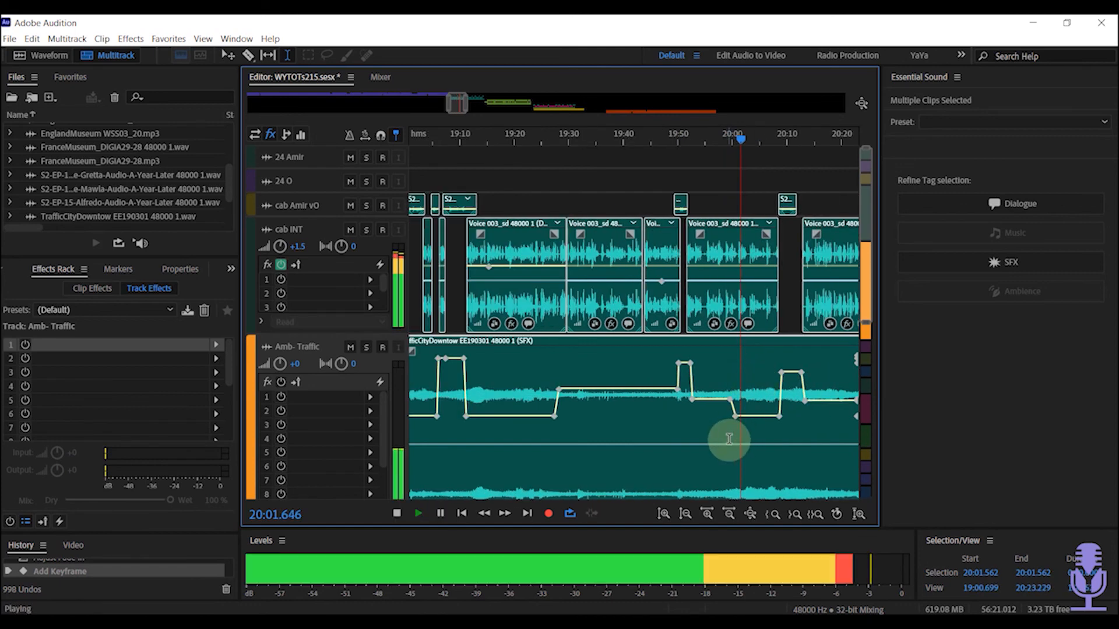
key(space)
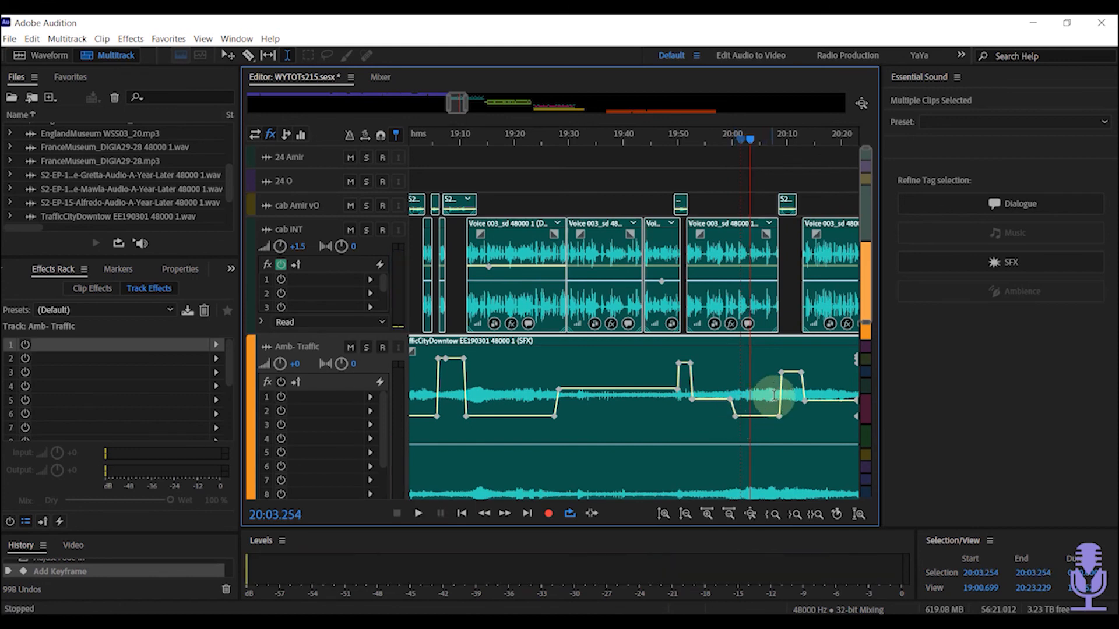
- Group all Met clips on the Met INT VO, Met INT, AMB Met and AMB Met 2 tracks, then clear the selection
scroll(690, 360, down, 2)
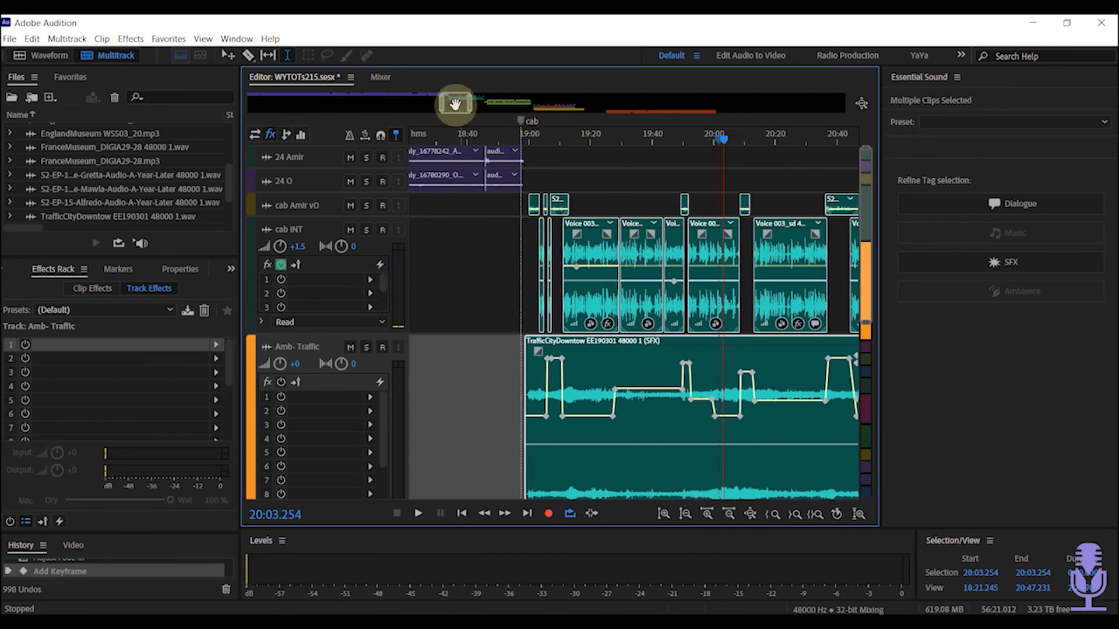
drag(447, 101, 609, 162)
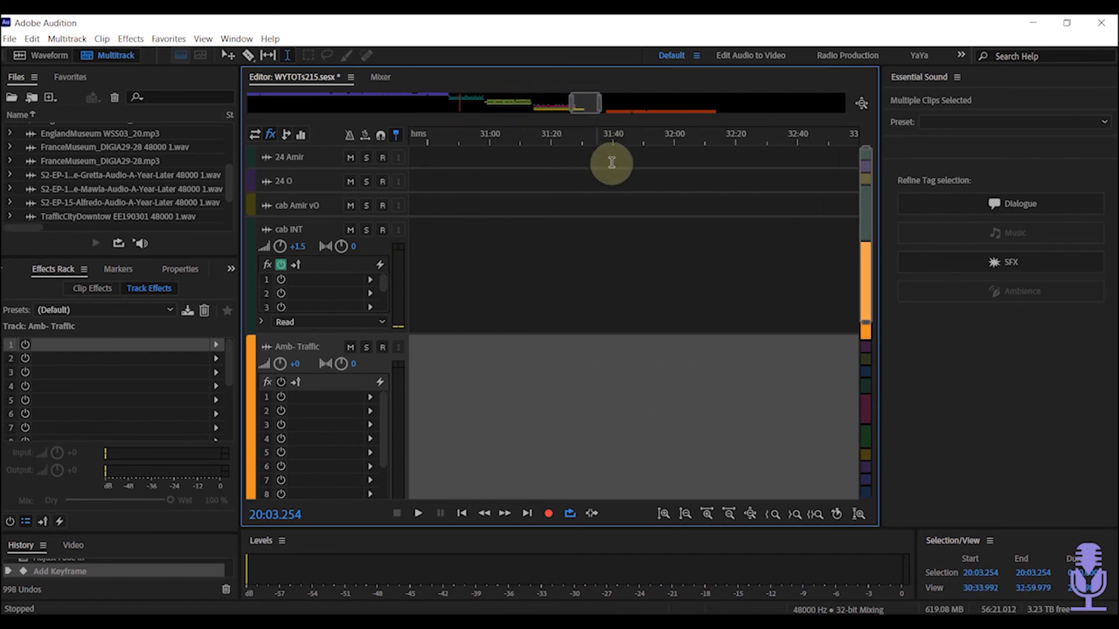
drag(871, 323, 891, 499)
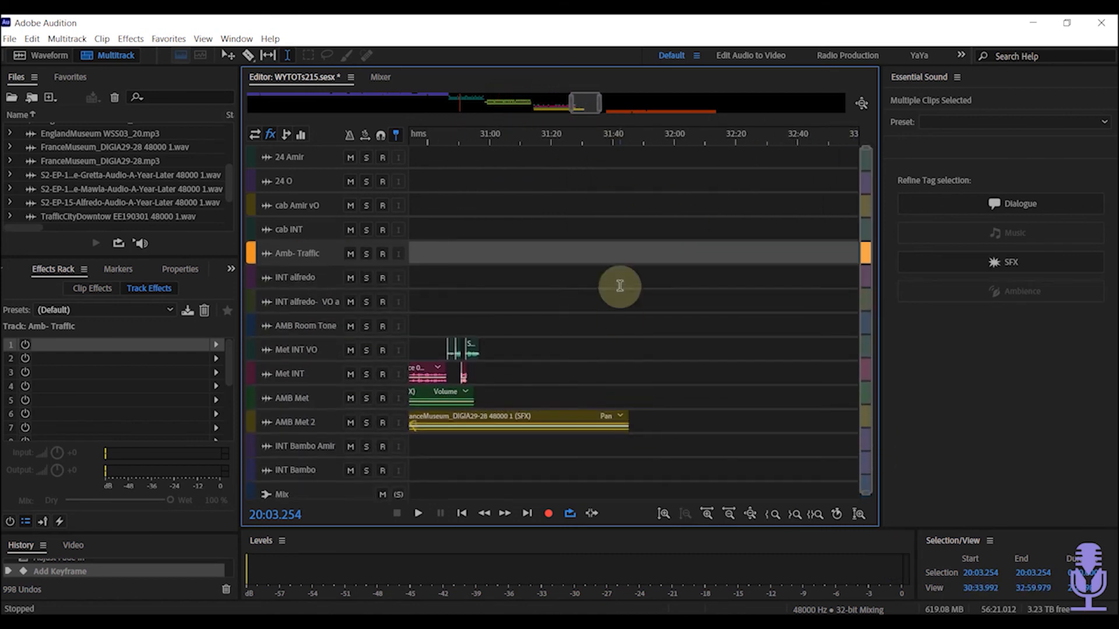
drag(587, 105, 547, 146)
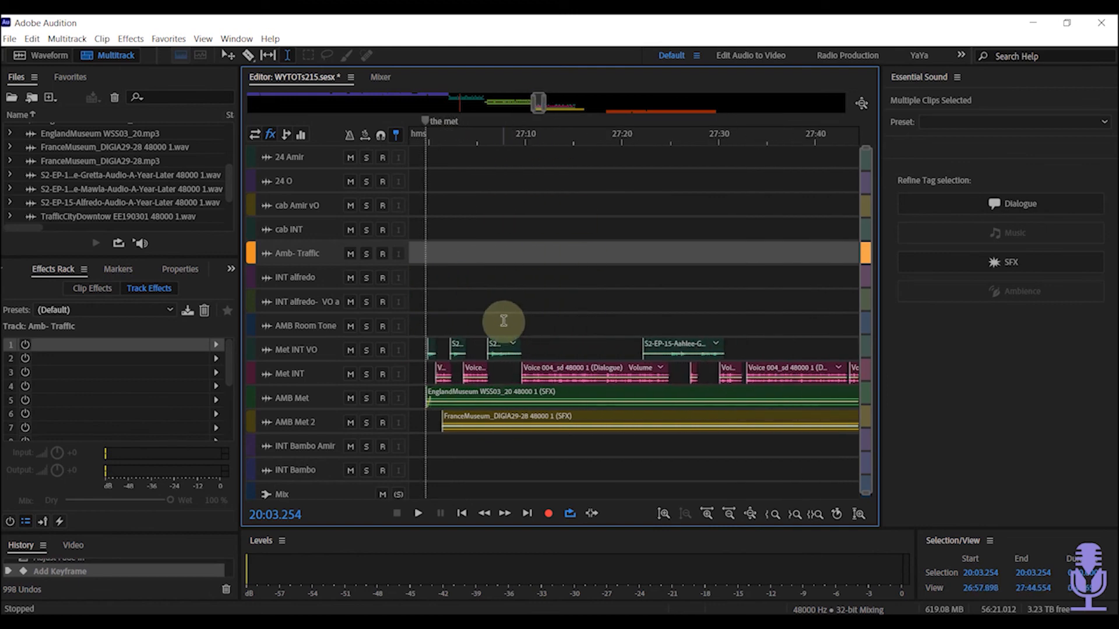
scroll(495, 325, down, 3)
drag(469, 328, 681, 435)
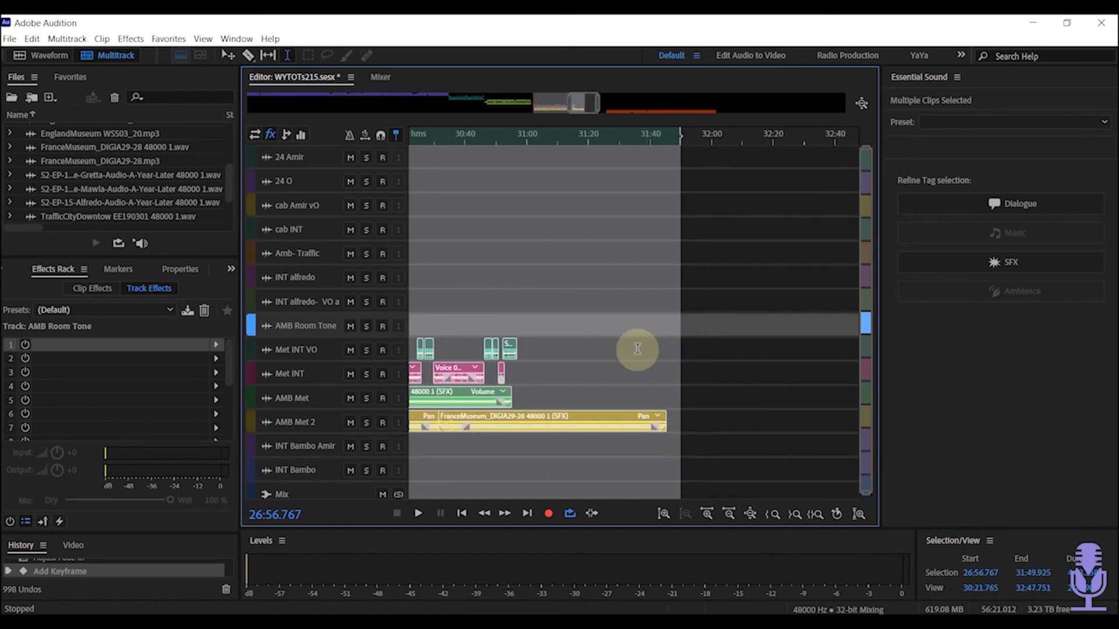
key(ctrl+g)
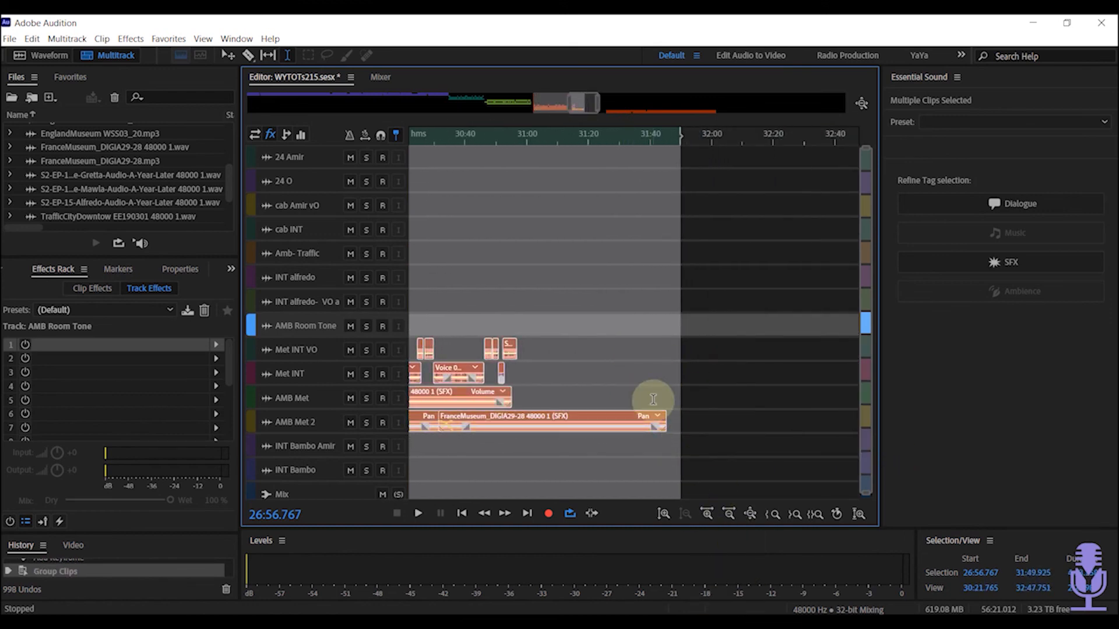
scroll(621, 355, down, 3)
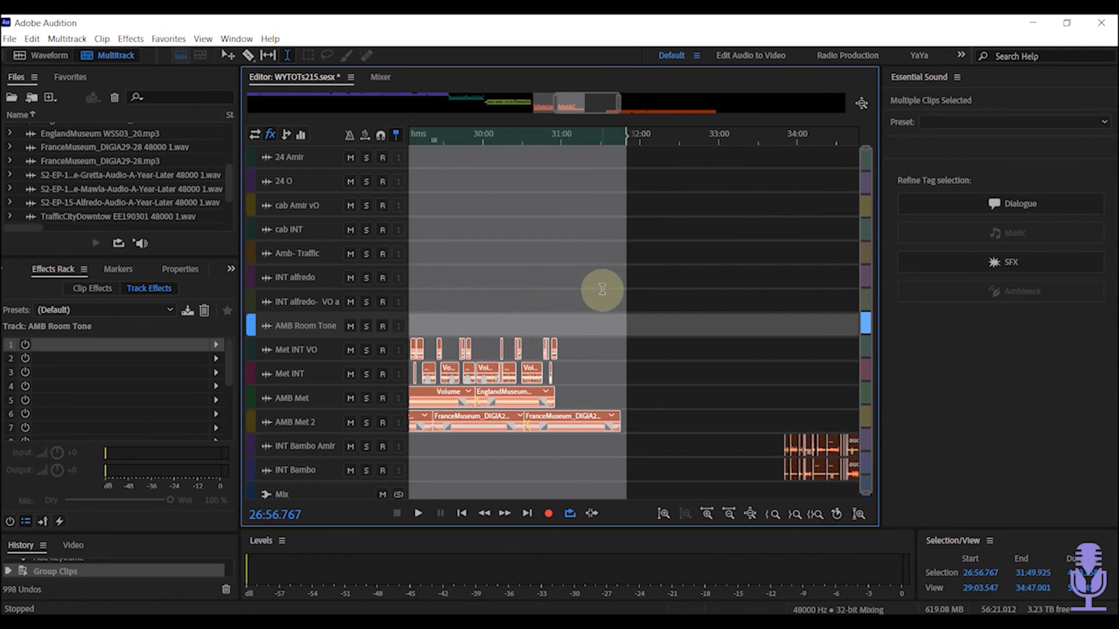
click(667, 346)
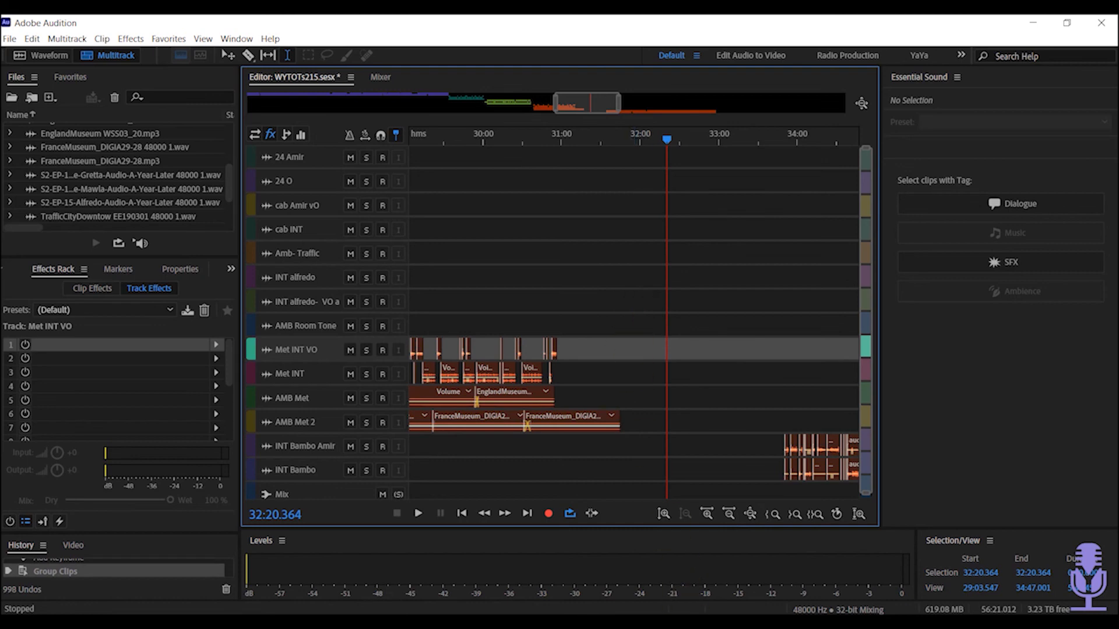
mouse_move(738, 624)
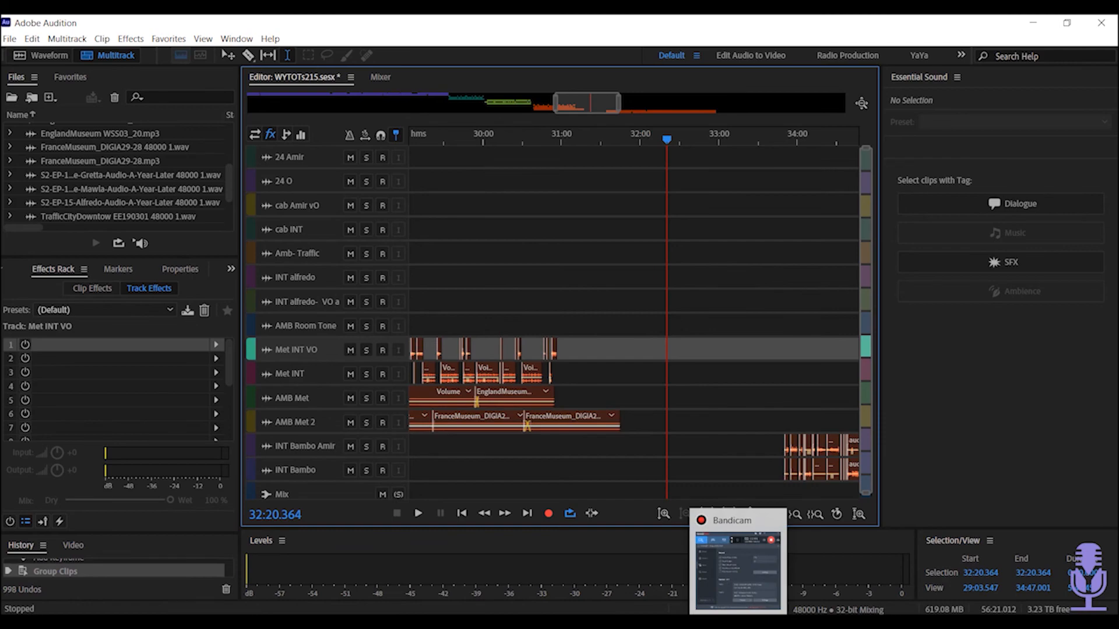